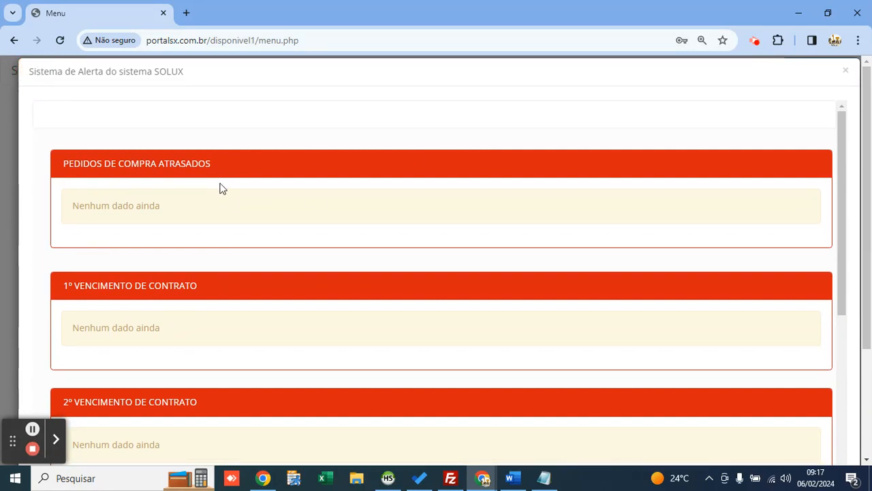
Step: Read the PEDIDOS, CONTRATO and 1º VENCIMENTO DE CONTRATO alerts, highlighting their titles
double_click(80, 164)
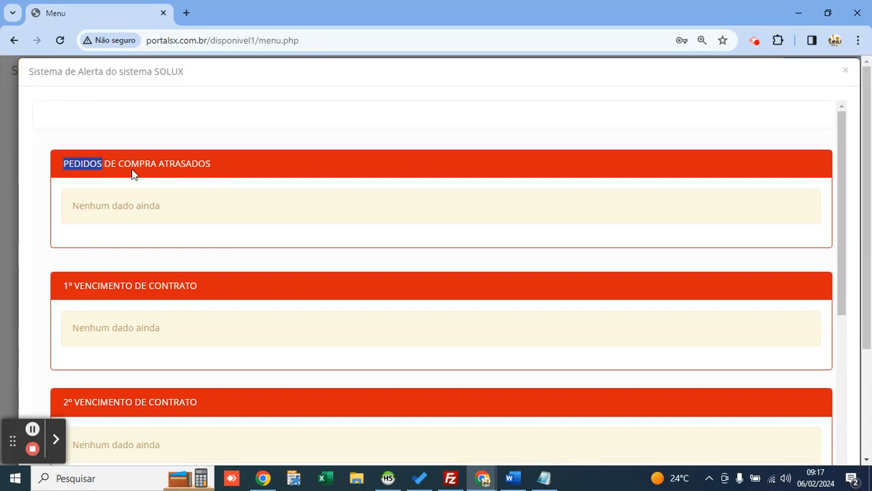
scroll(168, 193, "down", 1)
double_click(168, 222)
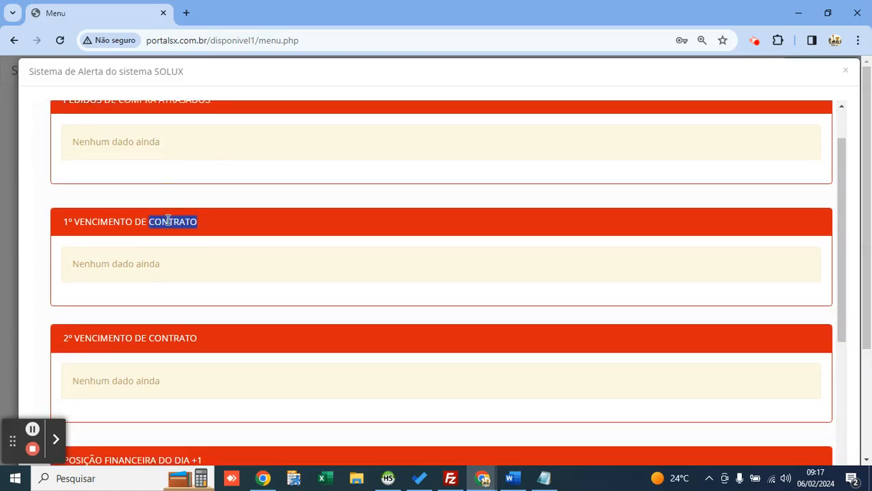
scroll(164, 218, "down", 1)
double_click(70, 158)
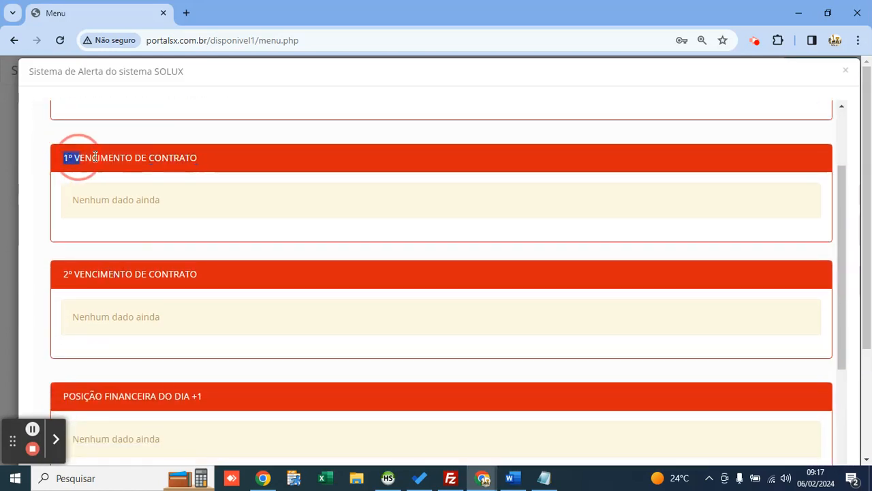
left_click_drag(95, 156, 217, 158)
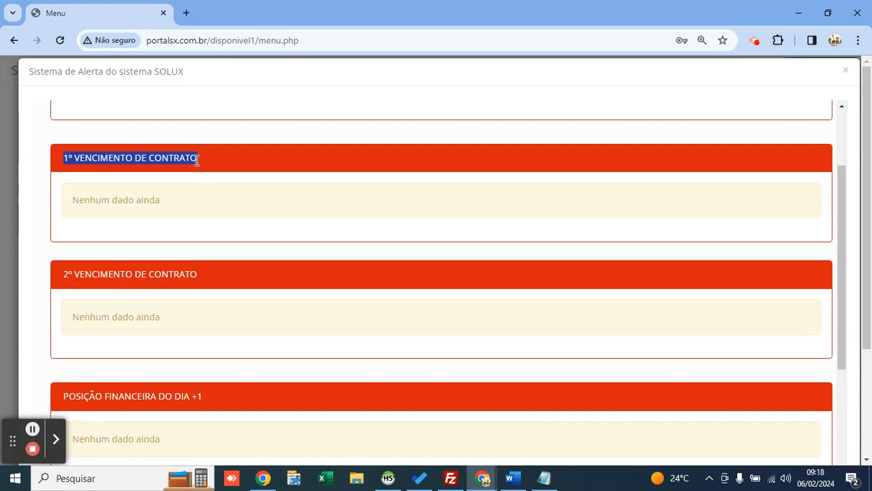
left_click(193, 161)
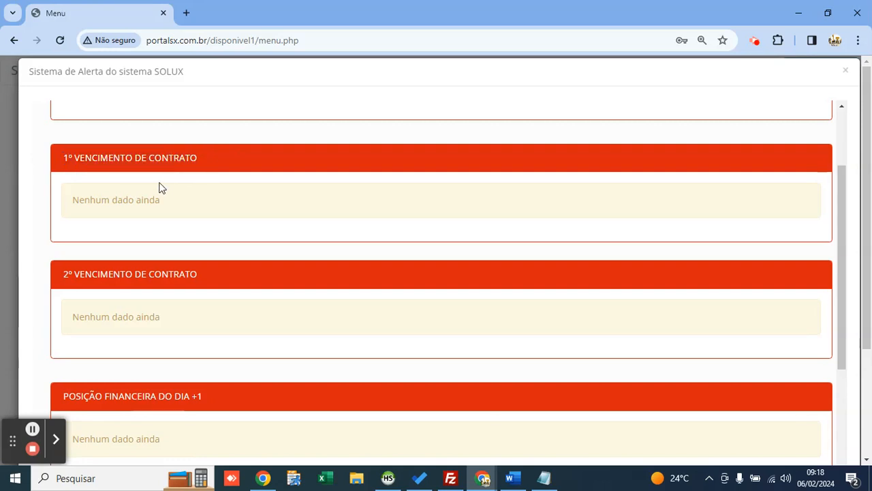
scroll(173, 204, "up", 1)
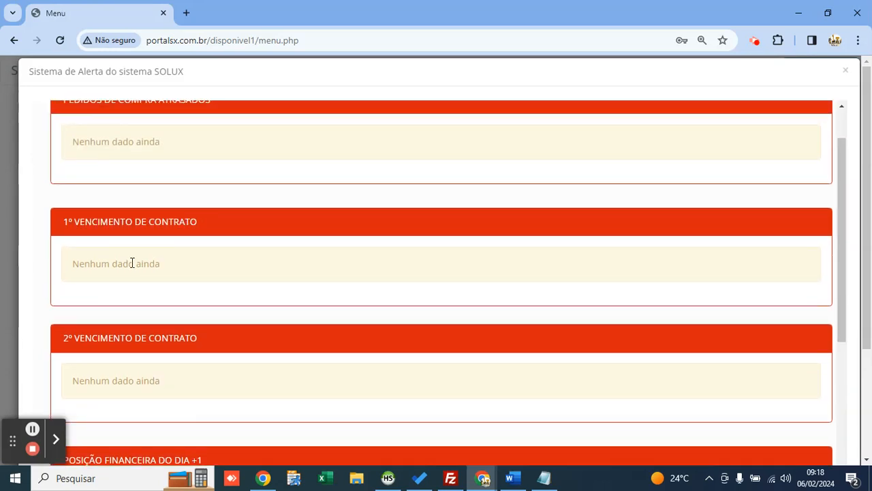
scroll(116, 264, "up", 1)
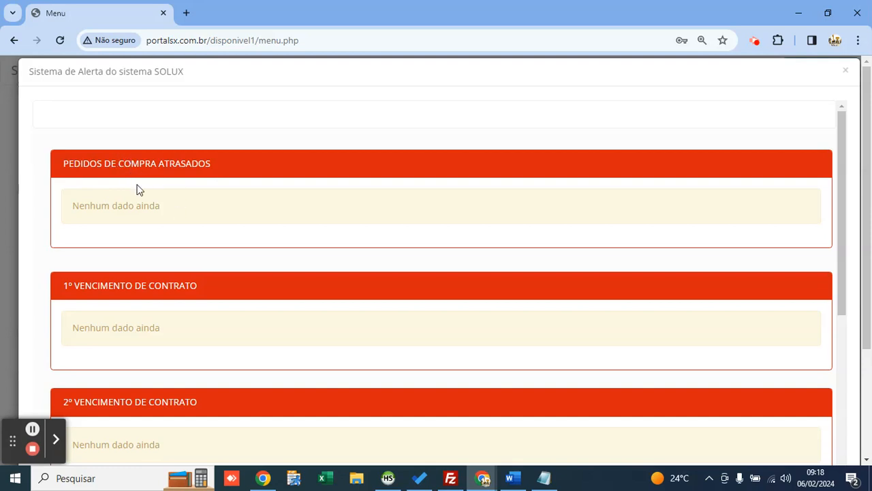
Step: Review the POSIÇÃO FINANCEIRA DO DIA +1 and ALERTA DE MANUTENÇÃO alert panels
scroll(144, 209, "down", 5)
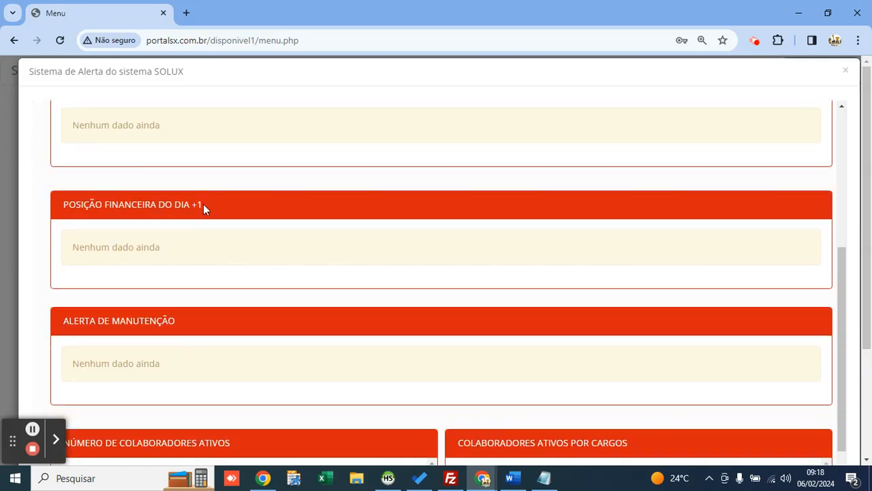
left_click_drag(203, 204, 54, 203)
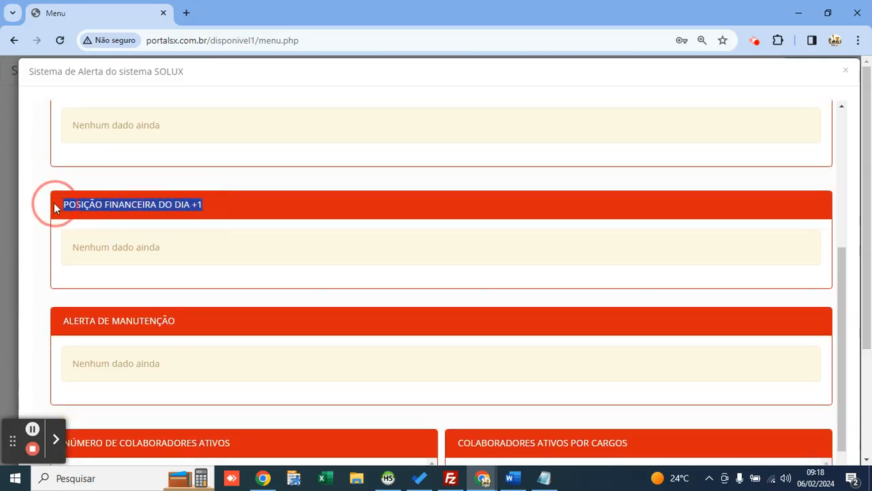
left_click(93, 197)
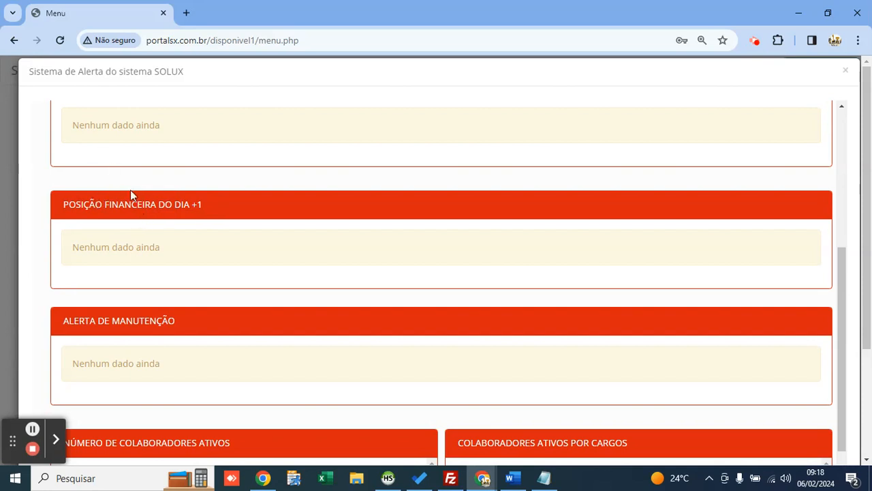
scroll(144, 207, "down", 2)
left_click_drag(175, 193, 64, 205)
left_click(66, 197)
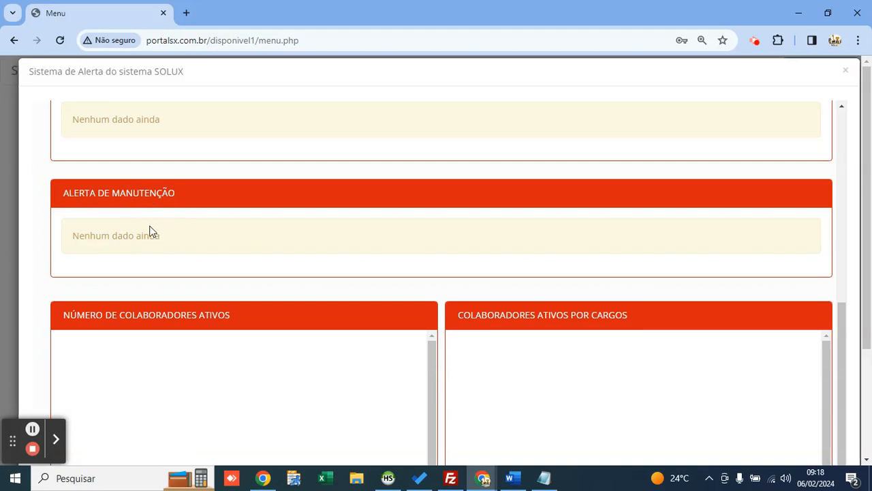
Step: Check the CARGOS and ANIVERSARIANTES DO MÊS panels, then close the Sistema de Alerta window
scroll(148, 231, "down", 2)
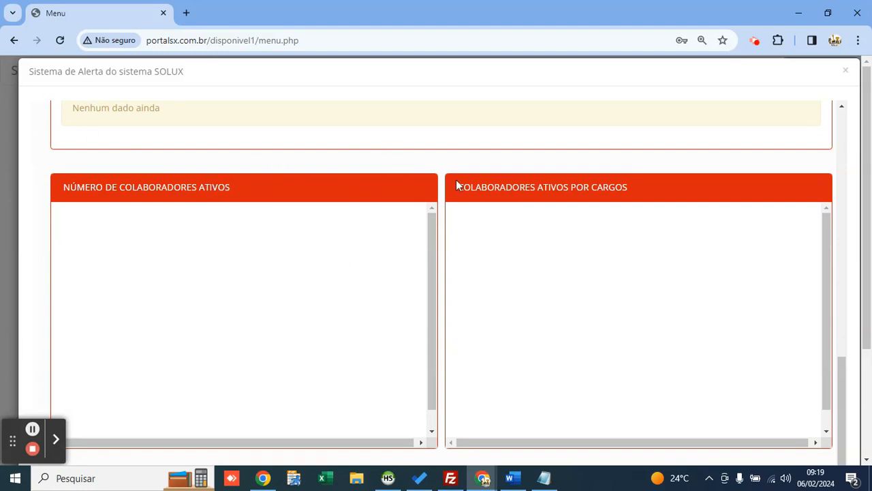
double_click(608, 186)
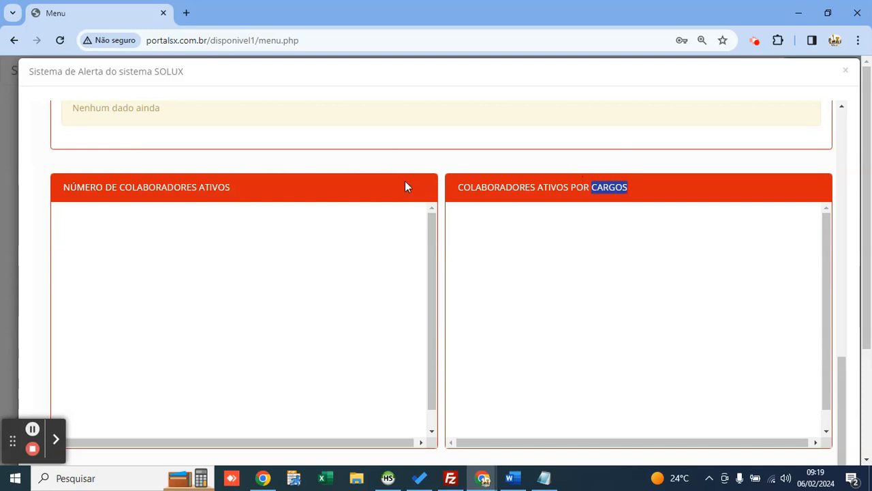
scroll(405, 187, "down", 1)
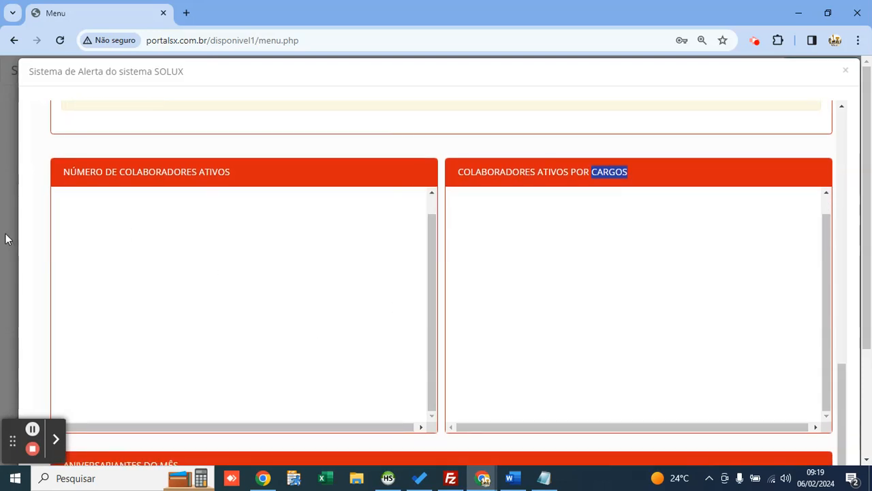
scroll(5, 239, "down", 2)
left_click_drag(179, 312, 62, 313)
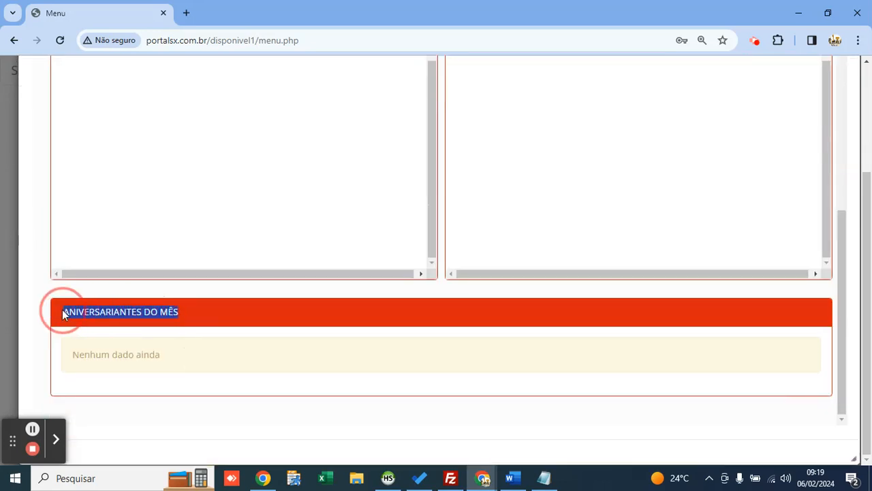
left_click(206, 330)
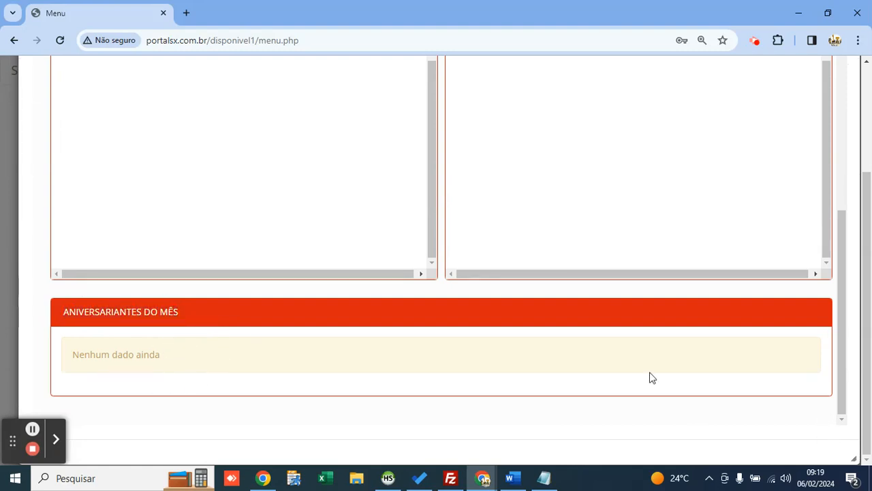
scroll(42, 252, "up", 10)
scroll(42, 252, "up", 4)
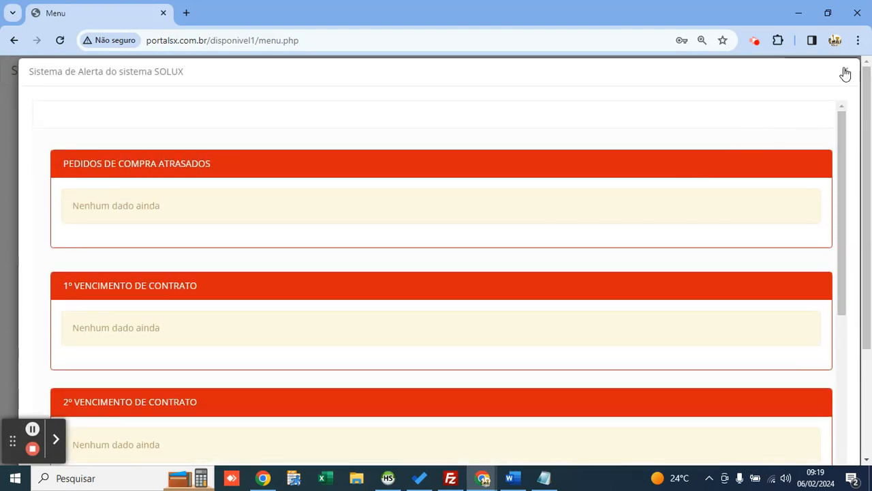
left_click(845, 73)
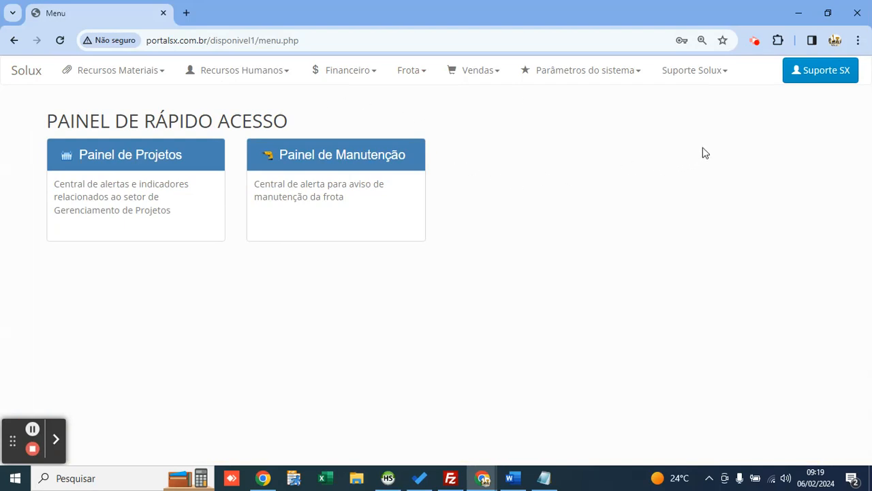
Step: Go to Suporte SX > Área Admin and open Adicionar/Editar Usuários, listing the one support user
left_click(818, 78)
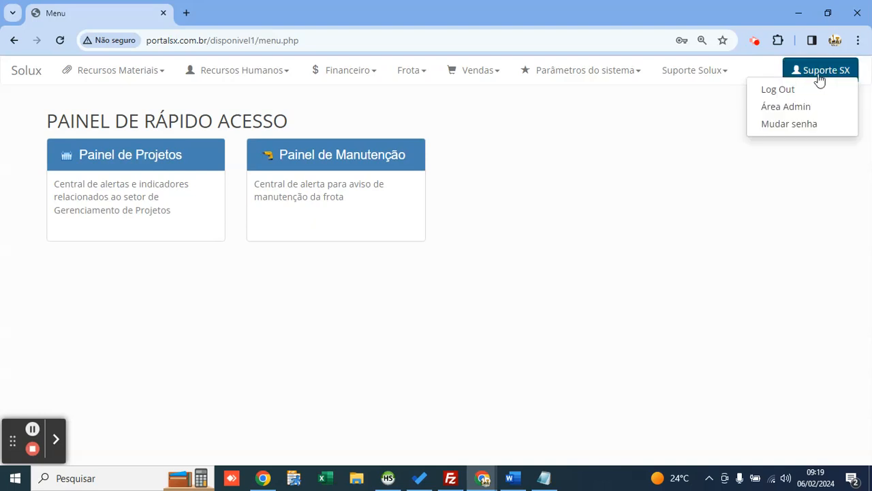
left_click(803, 107)
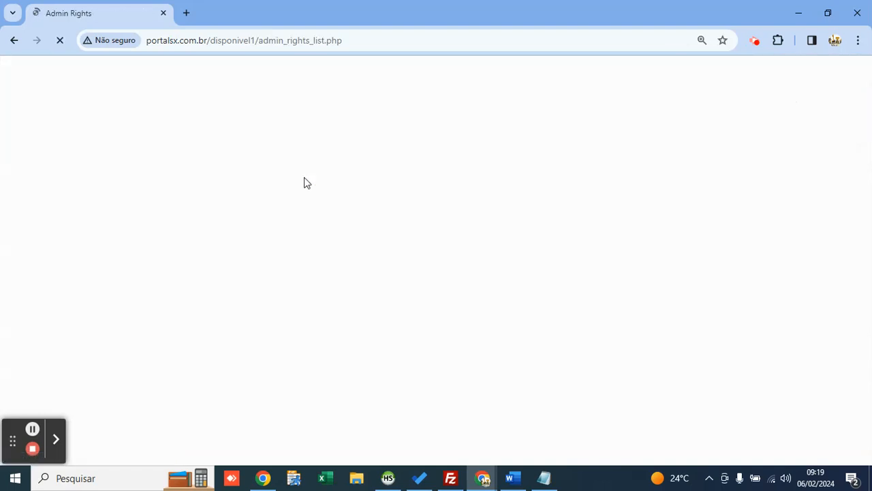
left_click(363, 77)
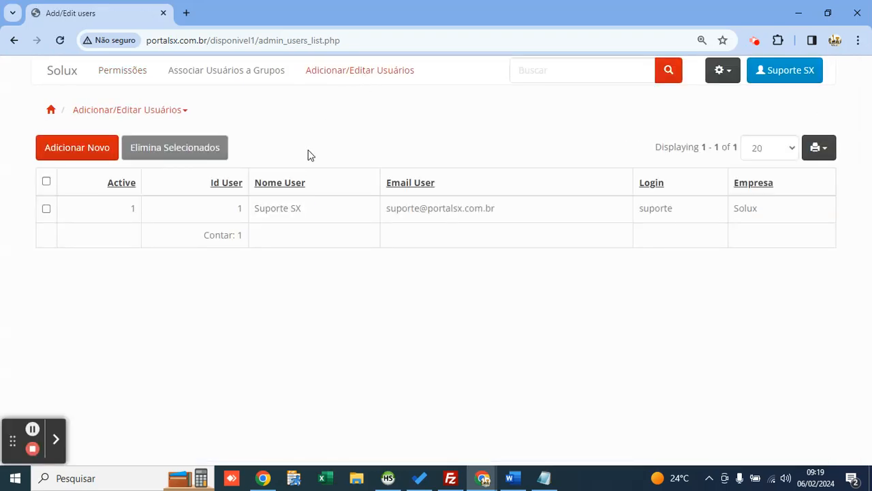
left_click_drag(308, 215, 255, 212)
left_click(323, 129)
Step: Start a new user and enter the user's name, e-mail address and login
left_click(61, 152)
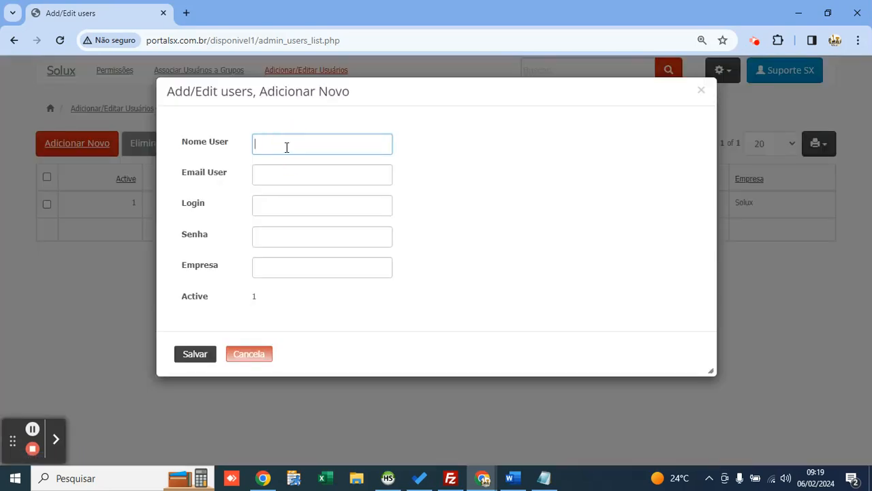
type("Rogério")
key("Tab")
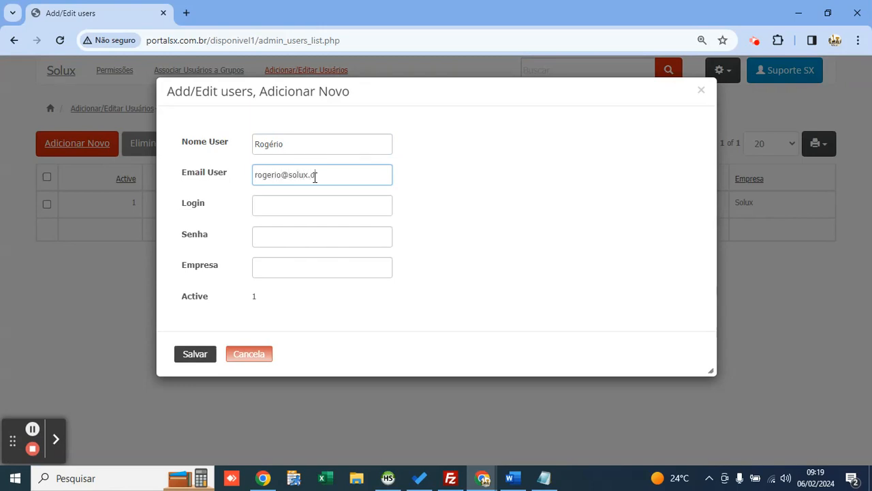
key("Tab")
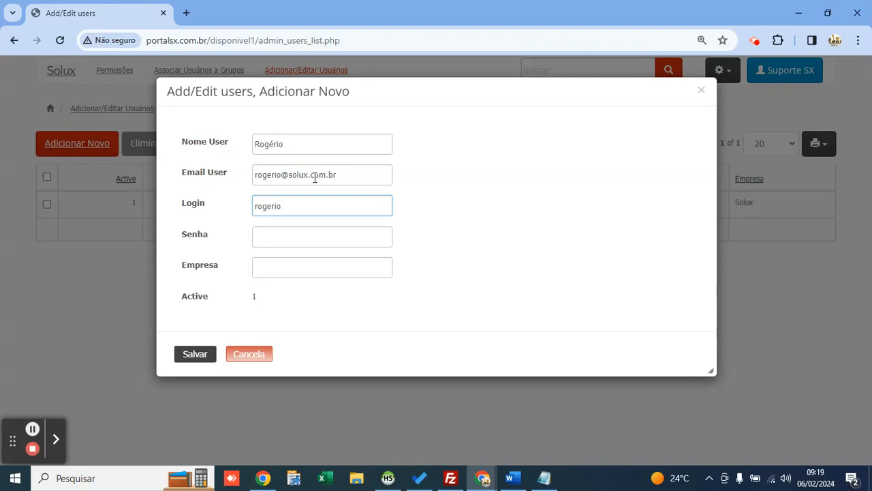
type("rogerio")
double_click(278, 208)
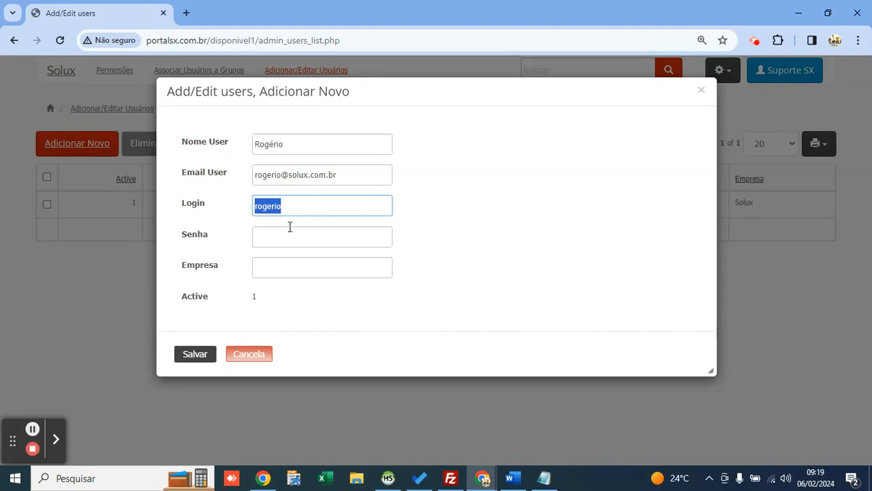
left_click(293, 228)
Step: Fix the accented name, enter the password and company SOLUX, and save the user
left_click(260, 144)
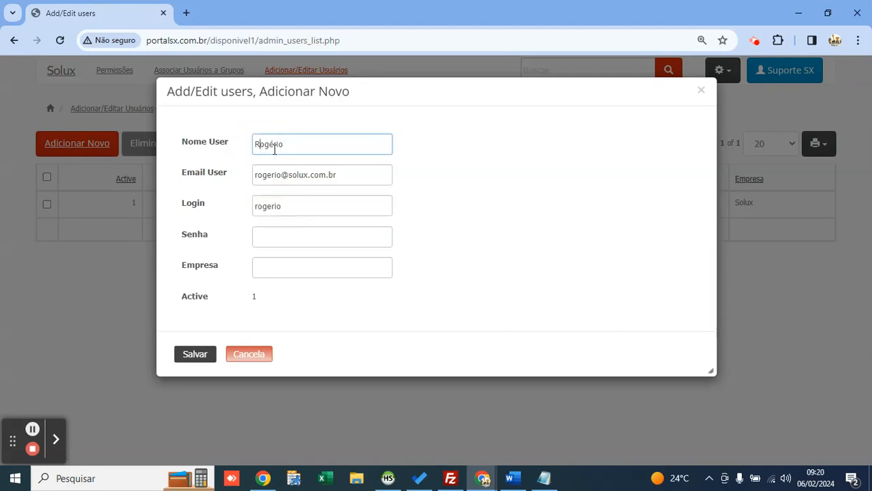
left_click_drag(275, 144, 268, 146)
left_click(304, 240)
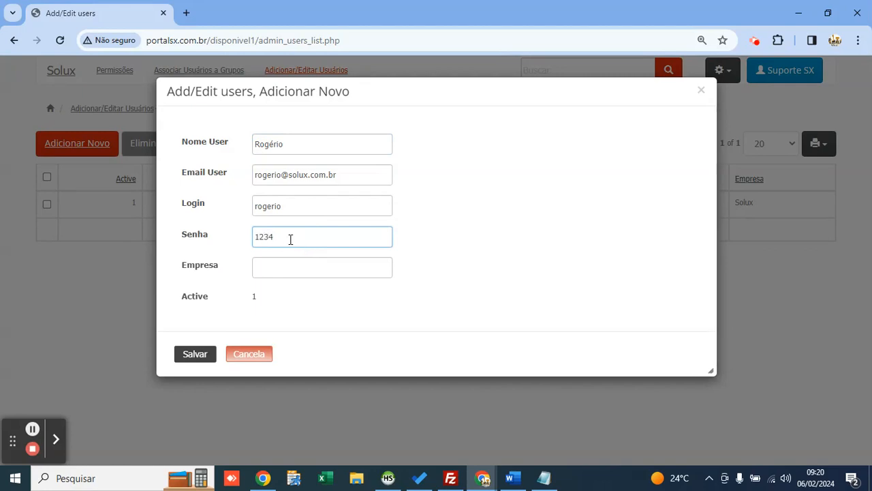
key("Tab")
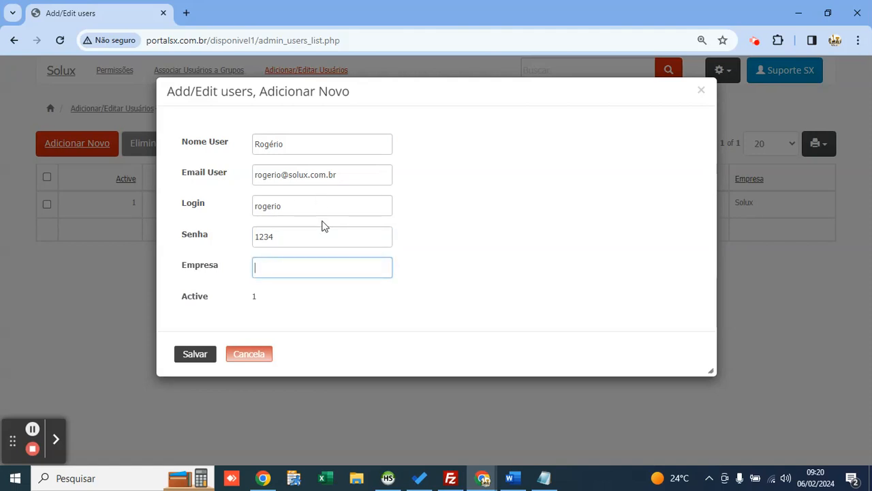
type("SOLUX")
left_click(185, 357)
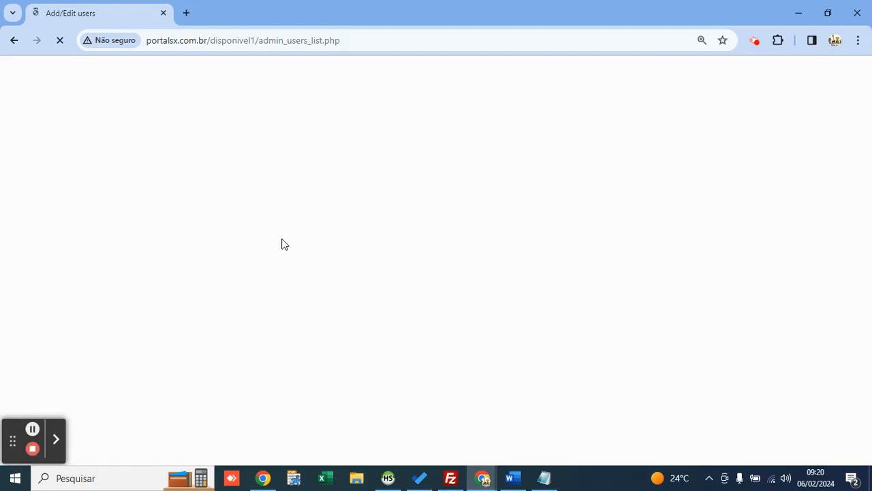
double_click(267, 236)
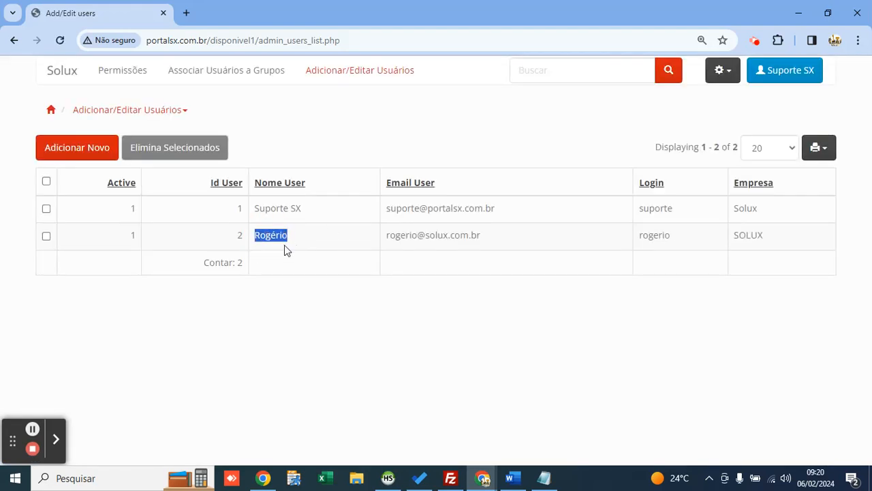
Step: Assign the second user to the Admin group, save, and go to Permissões
left_click(285, 248)
left_click(238, 78)
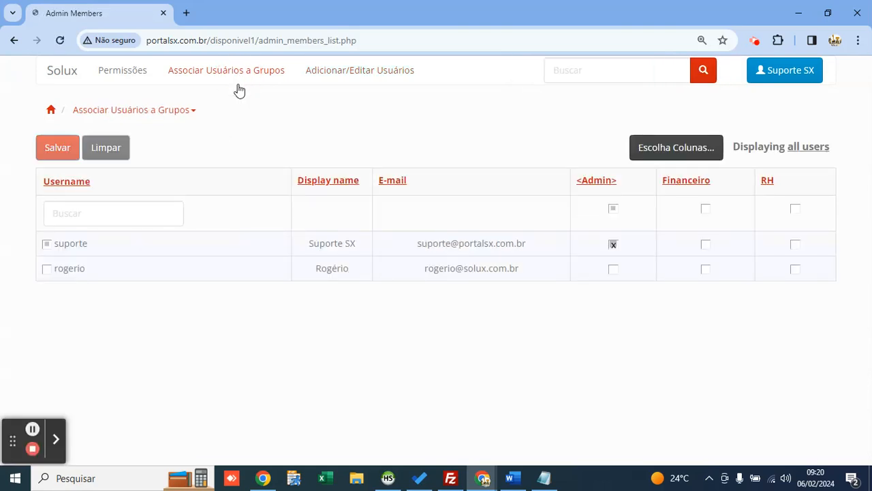
left_click_drag(664, 180, 576, 167)
left_click(612, 273)
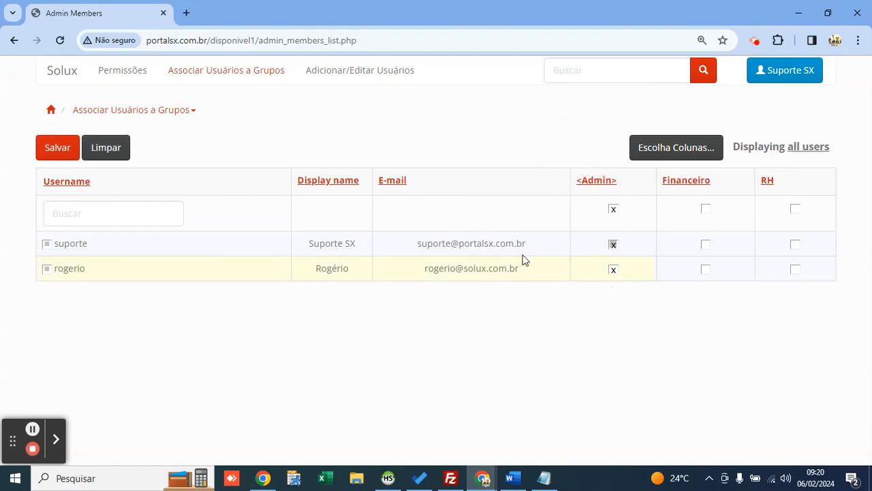
left_click(62, 147)
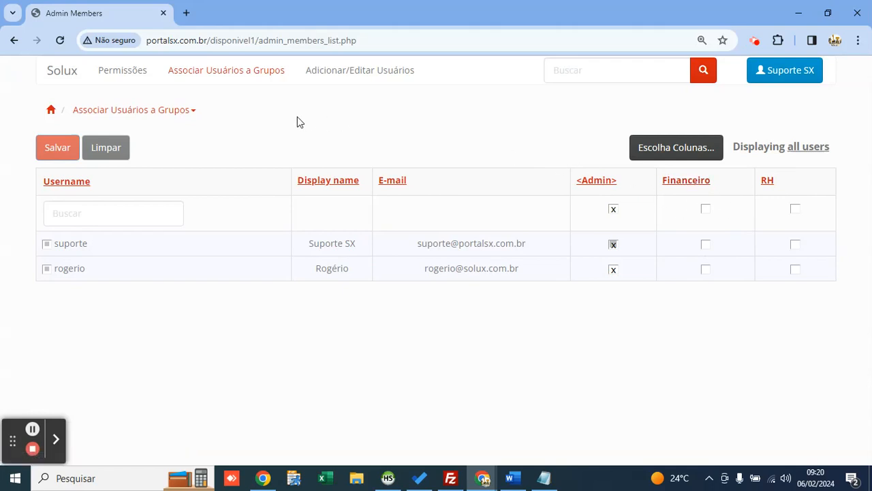
left_click(133, 84)
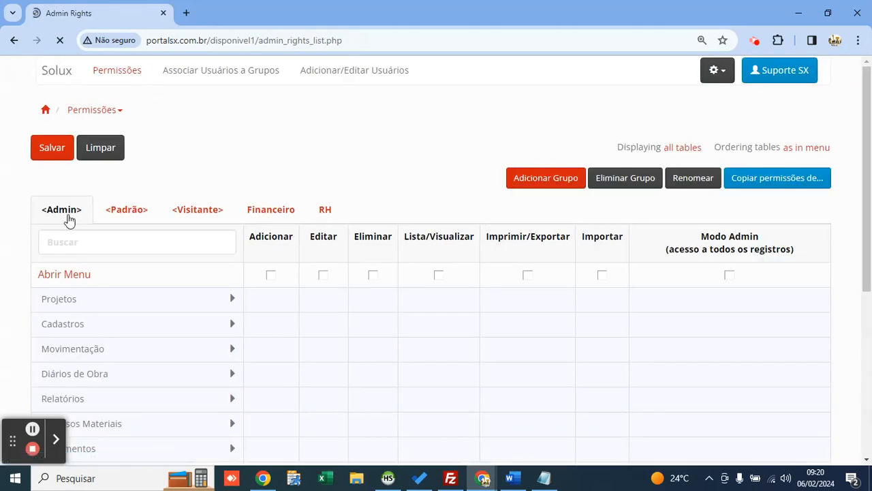
Step: Browse the Admin, Padrão and Visitante groups, then open Financeiro's Recursos Humanos > Cadastros tables
left_click(66, 213)
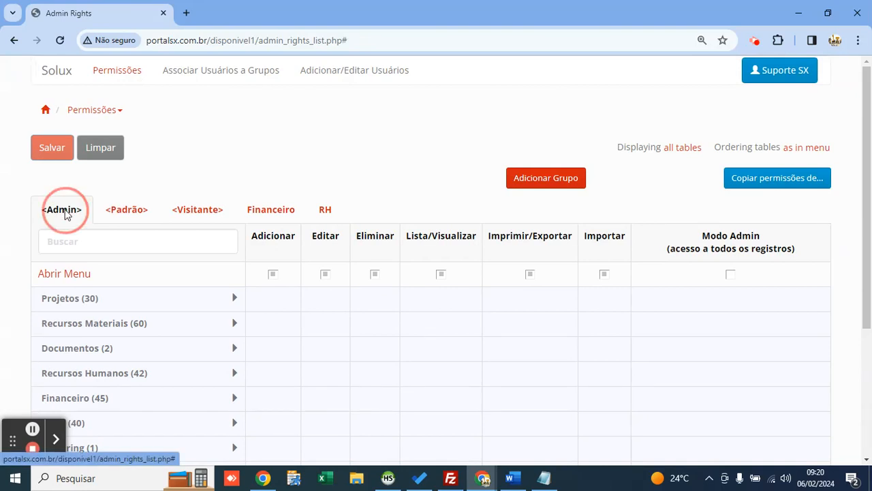
left_click(140, 220)
left_click(231, 221)
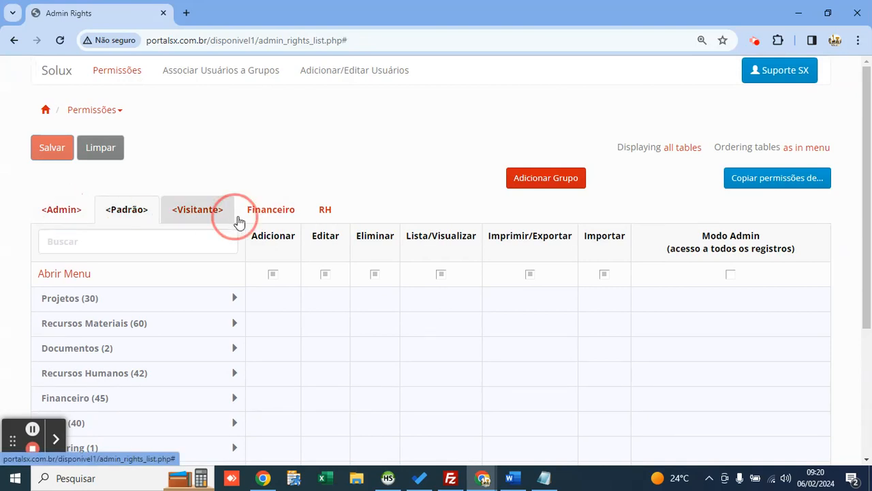
left_click(277, 214)
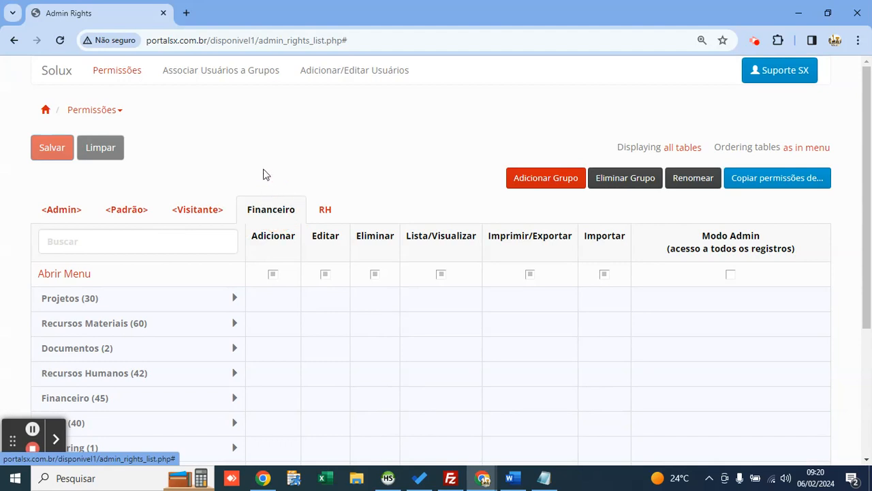
scroll(263, 171, "down", 1)
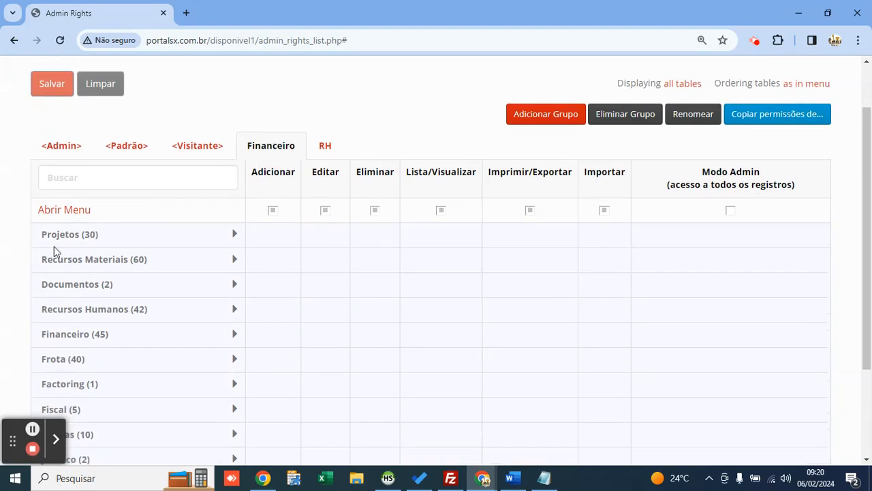
scroll(76, 250, "down", 2)
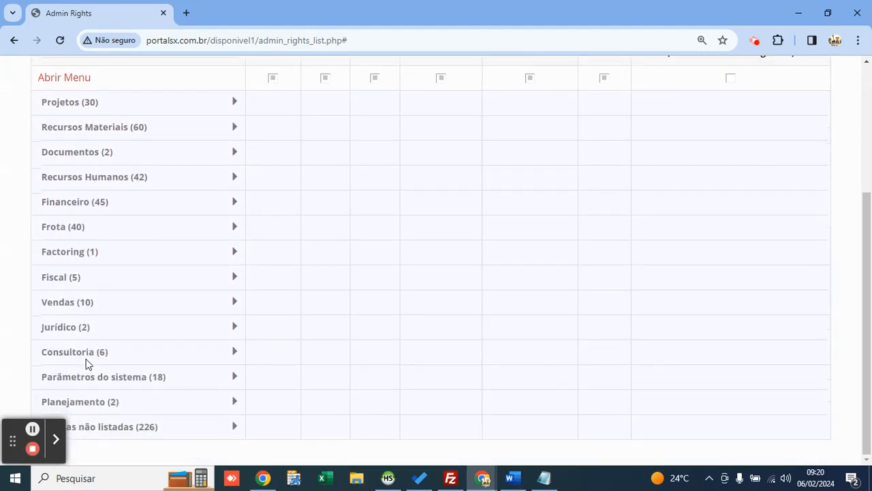
scroll(115, 271, "up", 1)
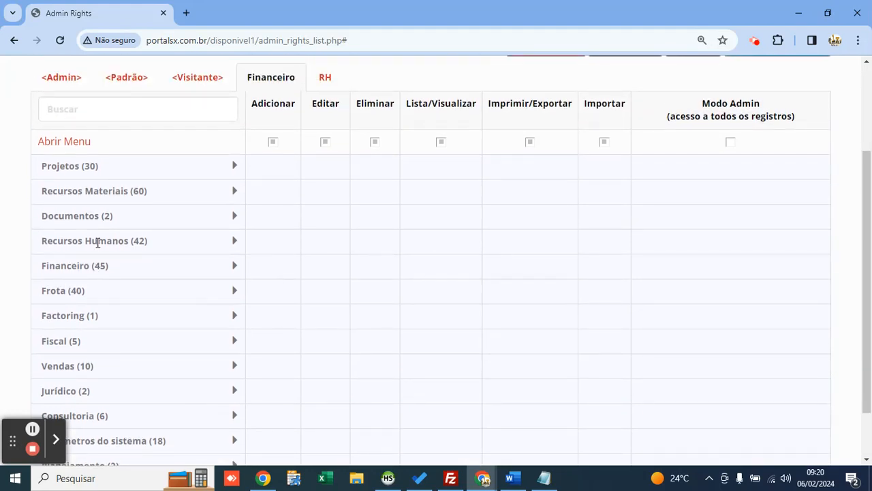
left_click(97, 242)
left_click(95, 266)
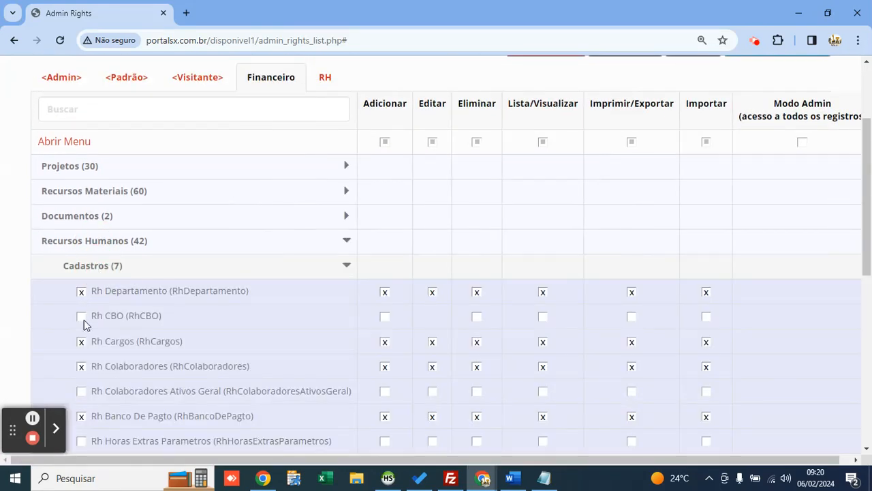
scroll(111, 263, "down", 1)
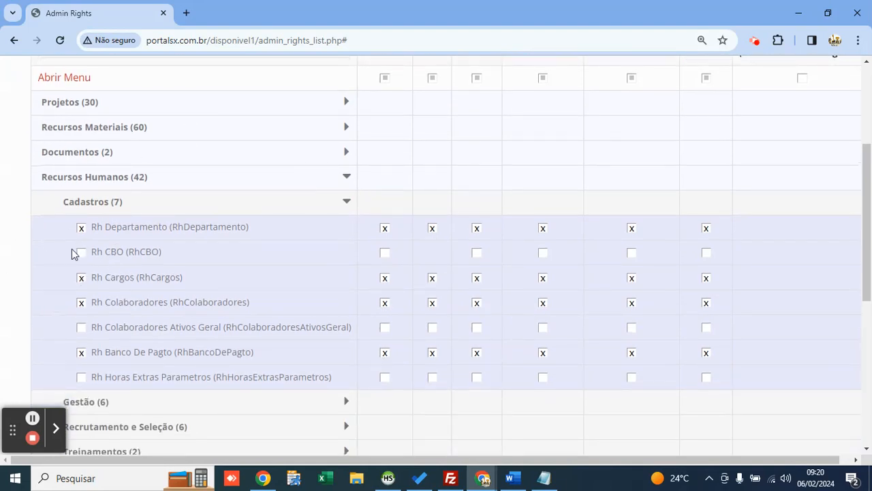
left_click(101, 182)
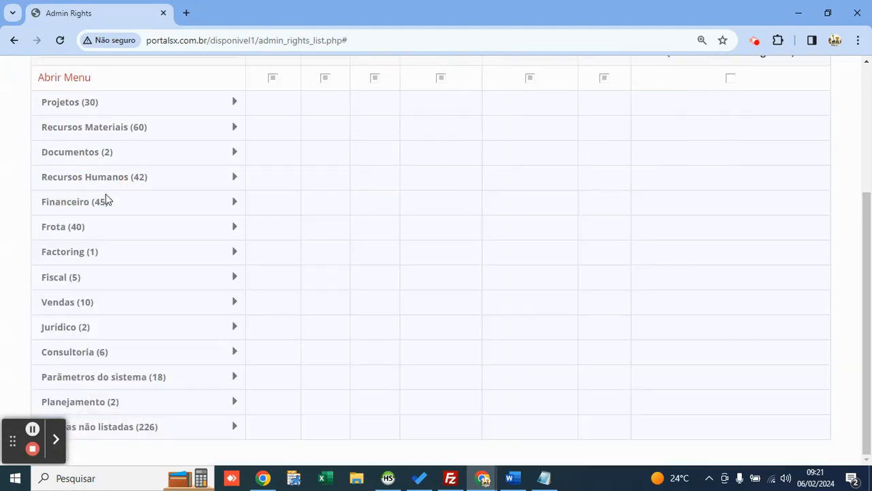
left_click(109, 178)
Step: Clear all Financeiro permissions on Rh Departamento, Rh CBO and Rh Cargos
left_click(81, 229)
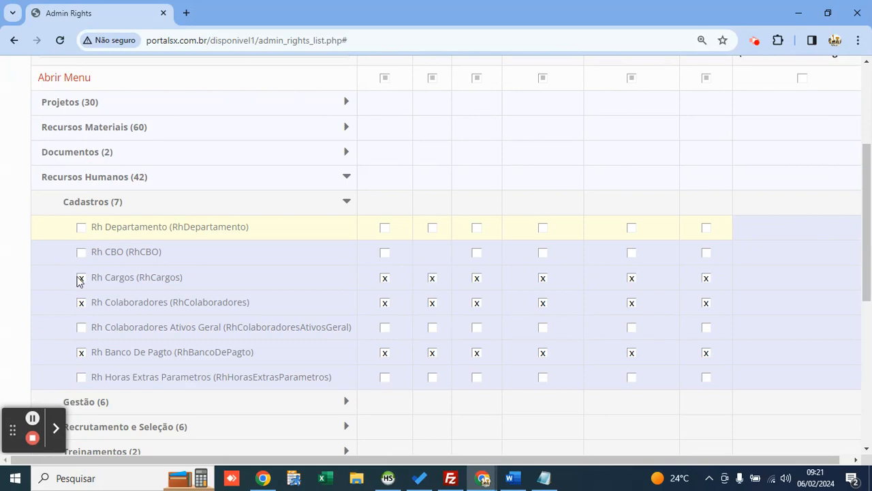
scroll(450, 236, "up", 1)
left_click(384, 314)
left_click(384, 293)
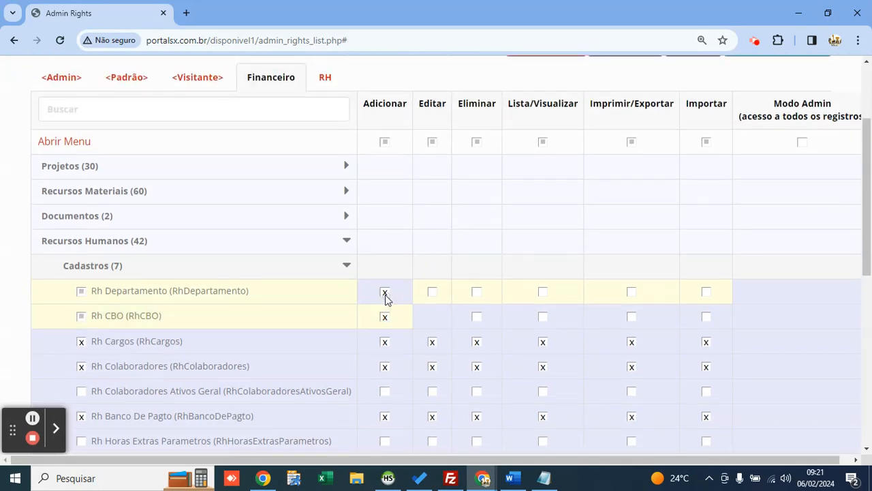
left_click(386, 295)
left_click(385, 317)
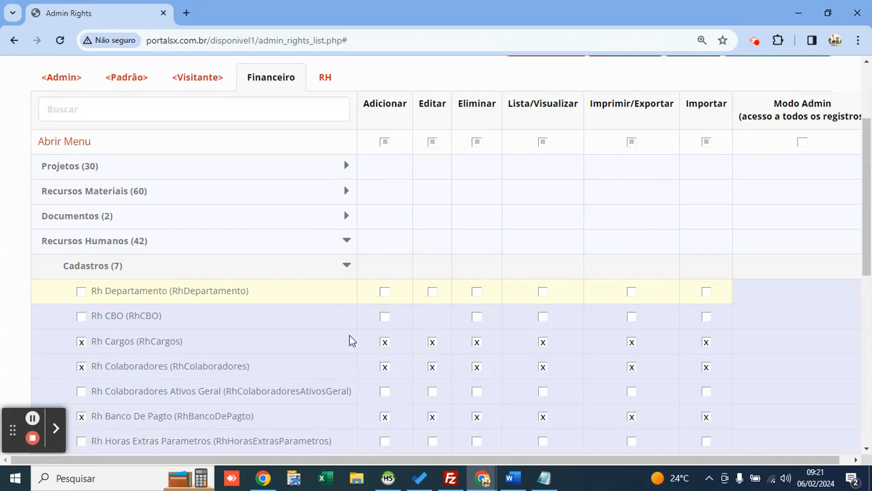
left_click(385, 344)
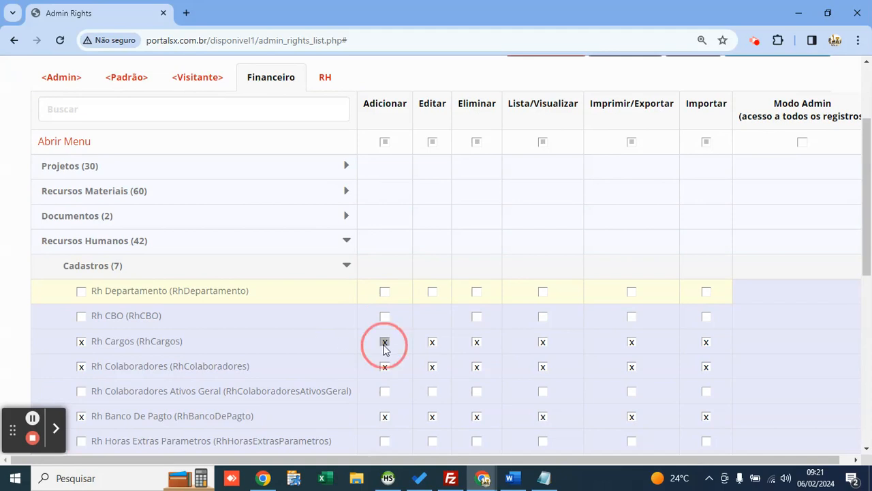
left_click(475, 343)
left_click(542, 344)
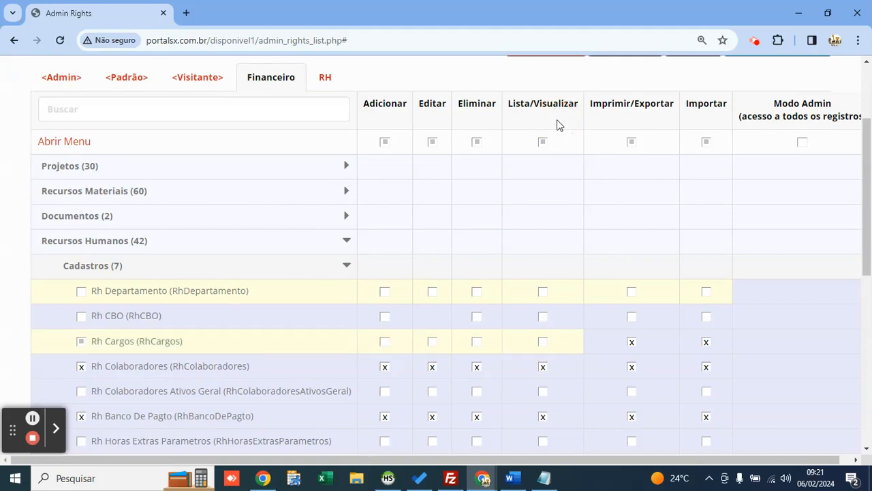
double_click(558, 123)
left_click(484, 125)
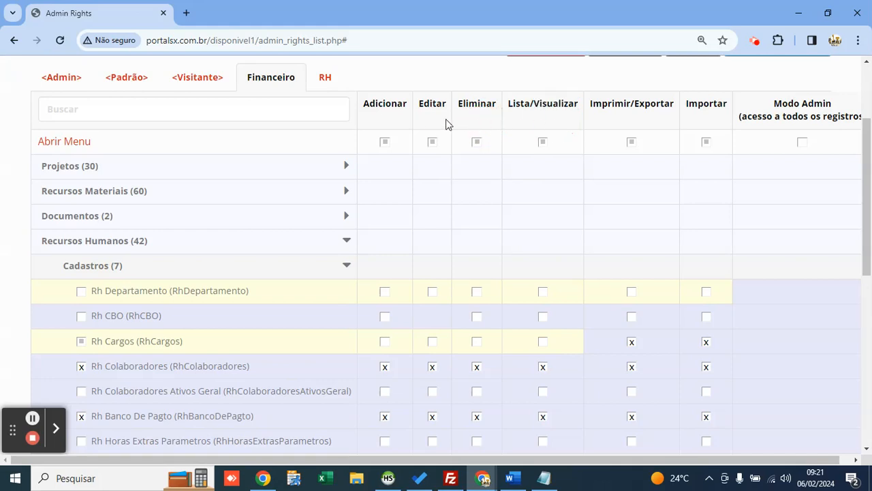
left_click(636, 348)
left_click(705, 348)
scroll(314, 276, "down", 1)
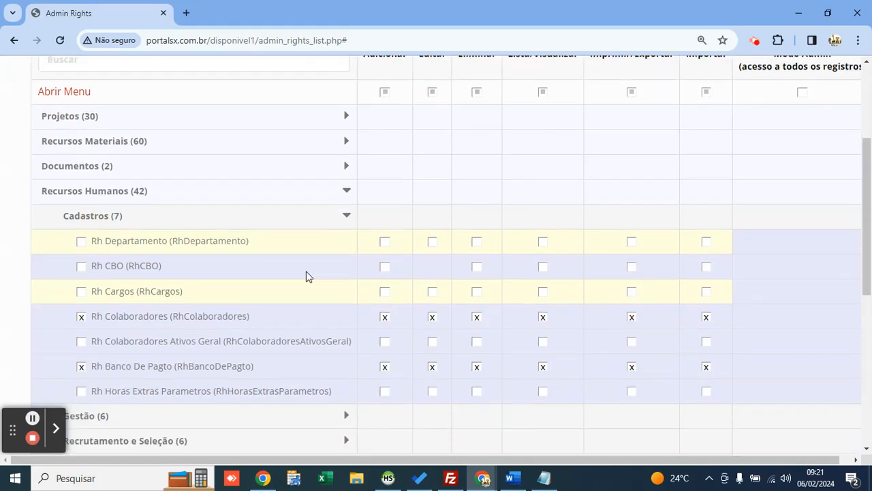
Step: Clear all permissions on Rh Colaboradores and Rh Banco De Pagto, then collapse Recursos Humanos
left_click(81, 301)
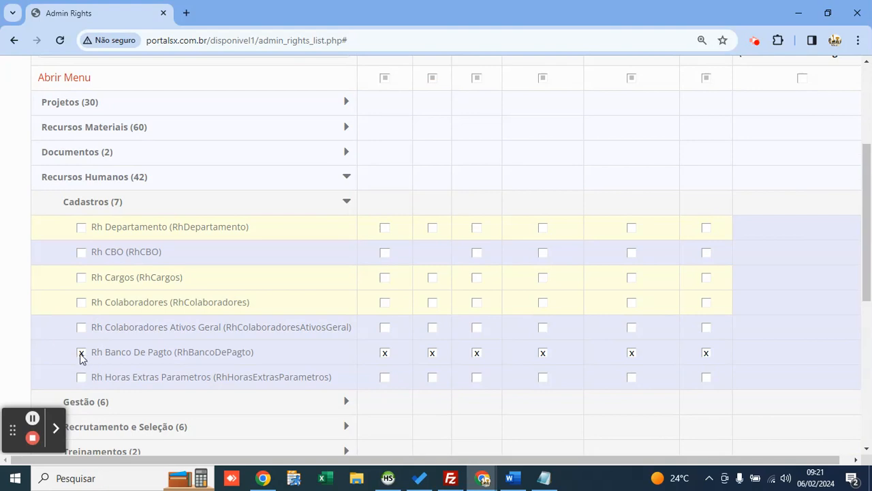
left_click(81, 353)
scroll(141, 286, "up", 2)
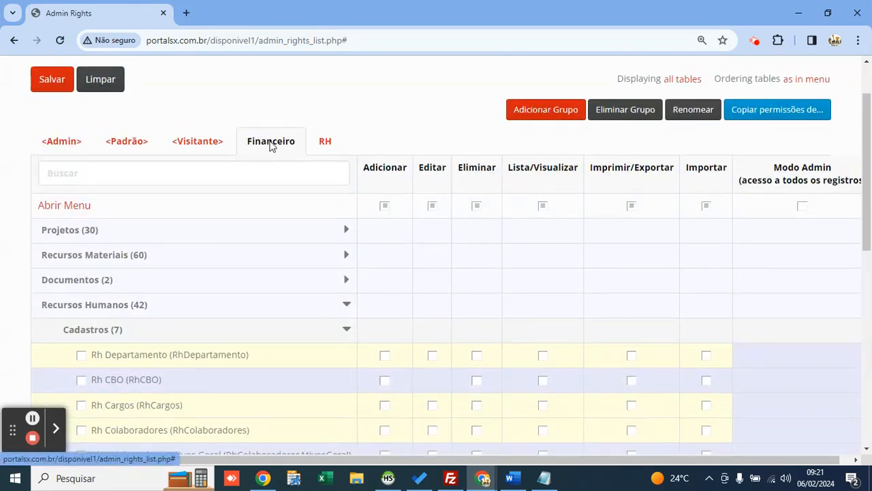
scroll(266, 132, "down", 4)
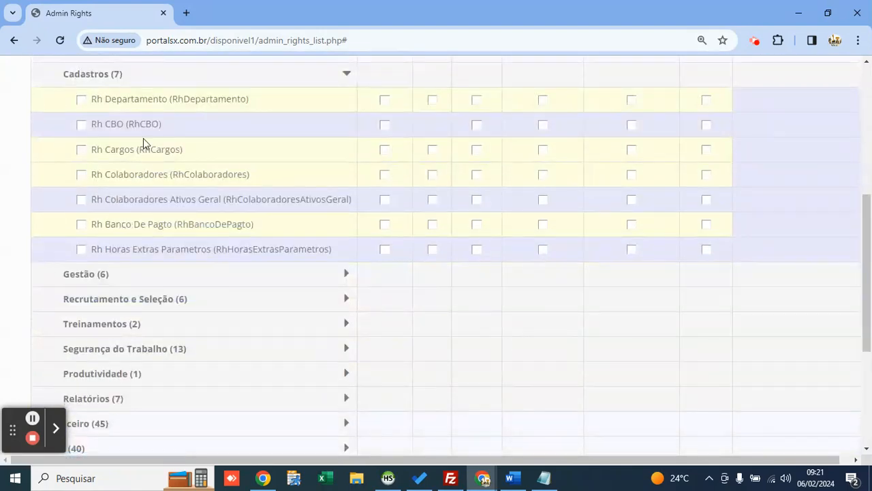
scroll(140, 178, "up", 2)
left_click(114, 177)
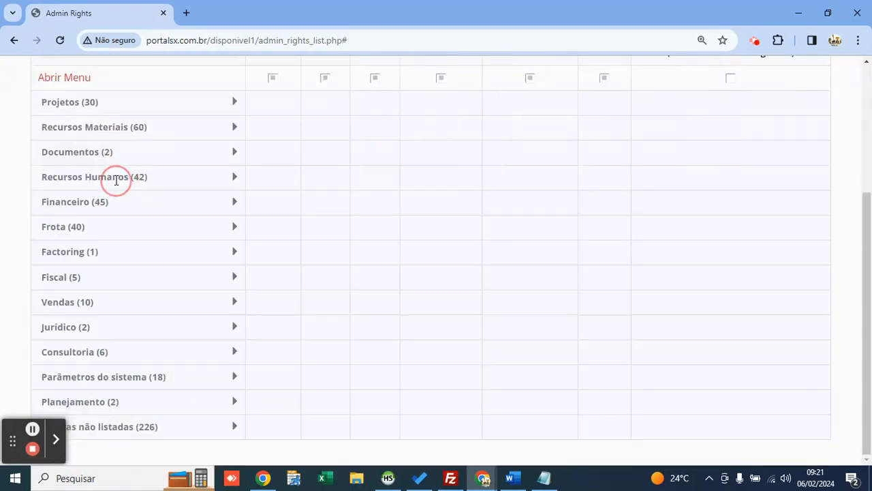
Step: Expand Financeiro > Contas a Pagar and review its table permissions
left_click(106, 203)
left_click(133, 250)
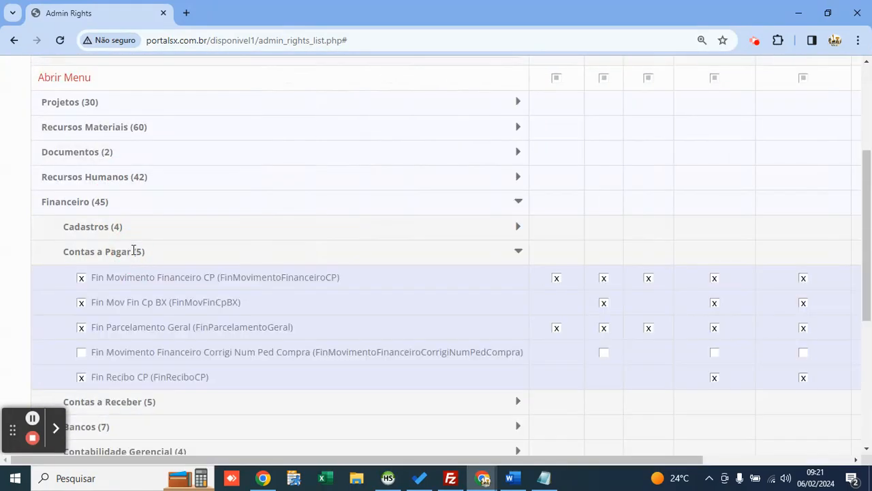
scroll(125, 322, "up", 1)
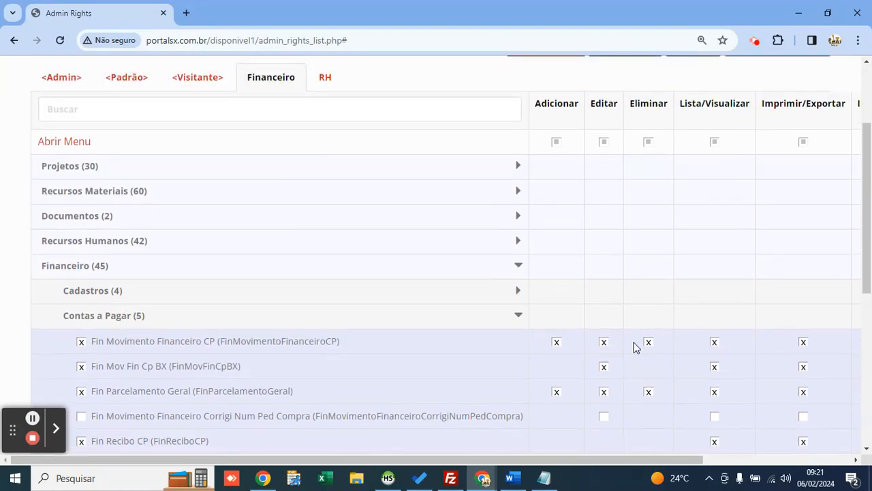
left_click_drag(147, 341, 205, 341)
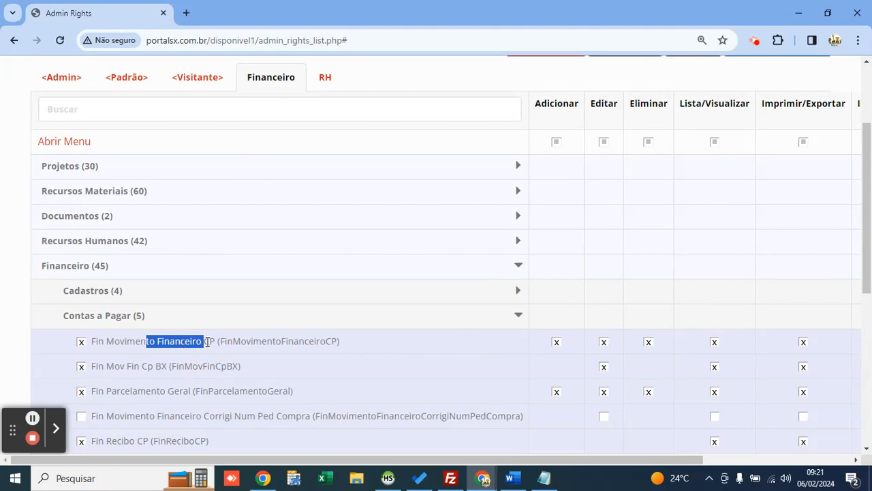
left_click(207, 342)
left_click_drag(105, 374, 185, 366)
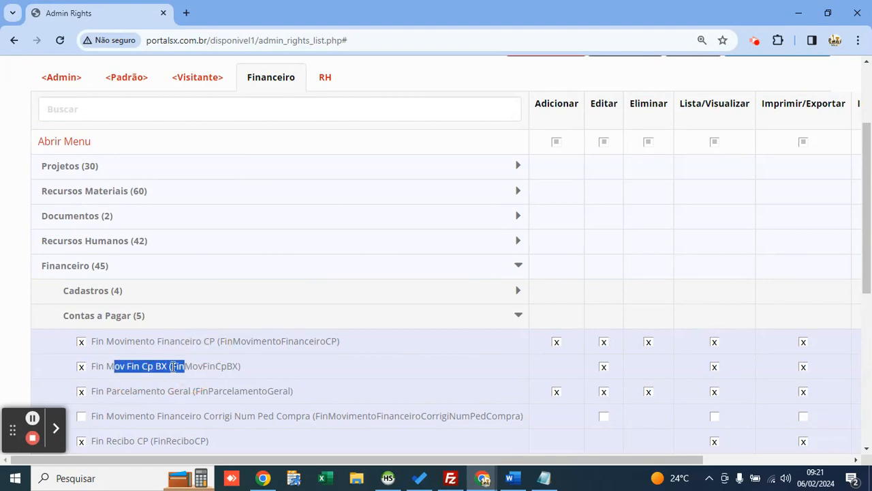
scroll(185, 366, "down", 1)
left_click_drag(124, 377, 198, 377)
scroll(706, 380, "up", 2)
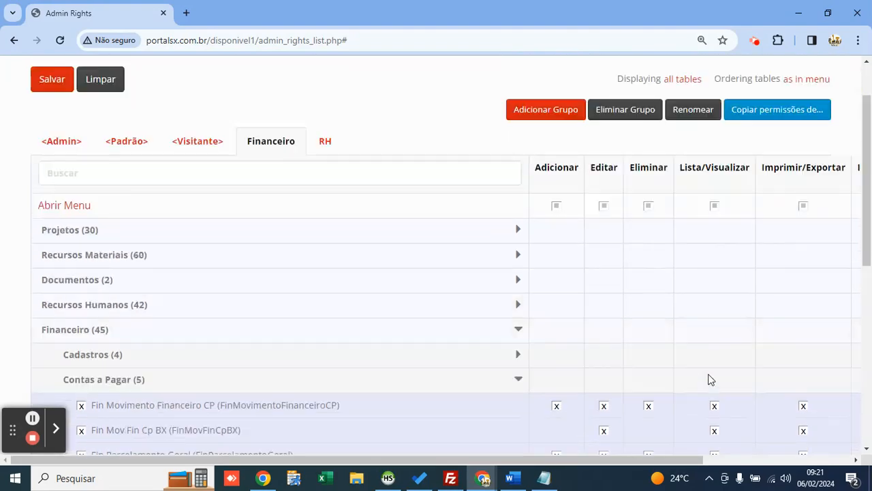
scroll(708, 381, "down", 2)
scroll(723, 364, "up", 1)
left_click(736, 122)
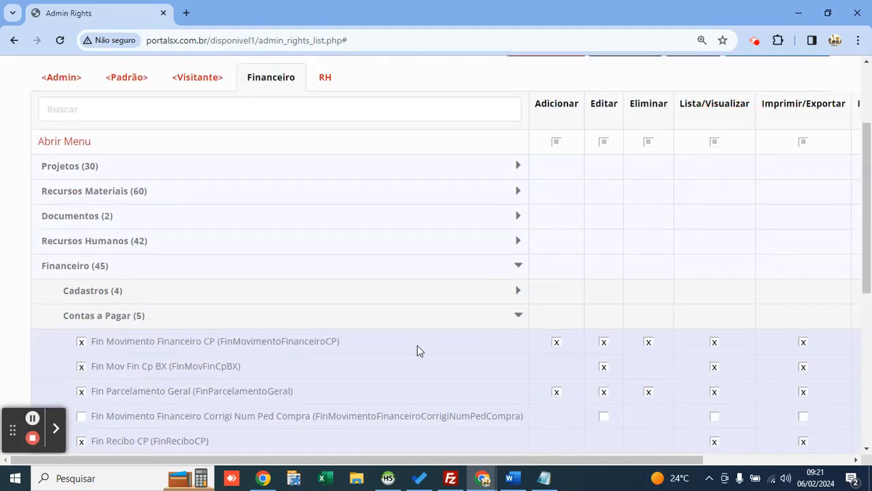
scroll(417, 350, "down", 1)
left_click(94, 201)
Step: Review the Vendas permissions for Ven Orcamento, Ven Pedido De Venda and Ven Fatura, then save
scroll(137, 215, "up", 2)
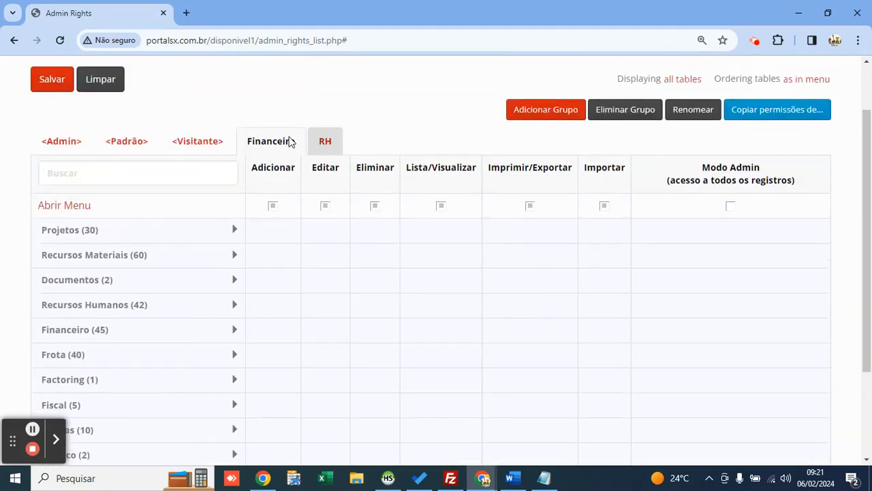
scroll(134, 227, "down", 2)
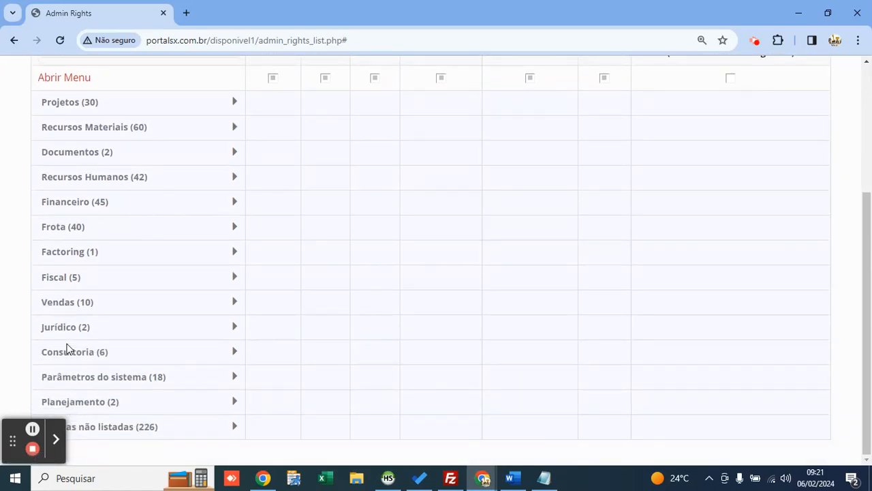
left_click(59, 301)
scroll(61, 272, "down", 2)
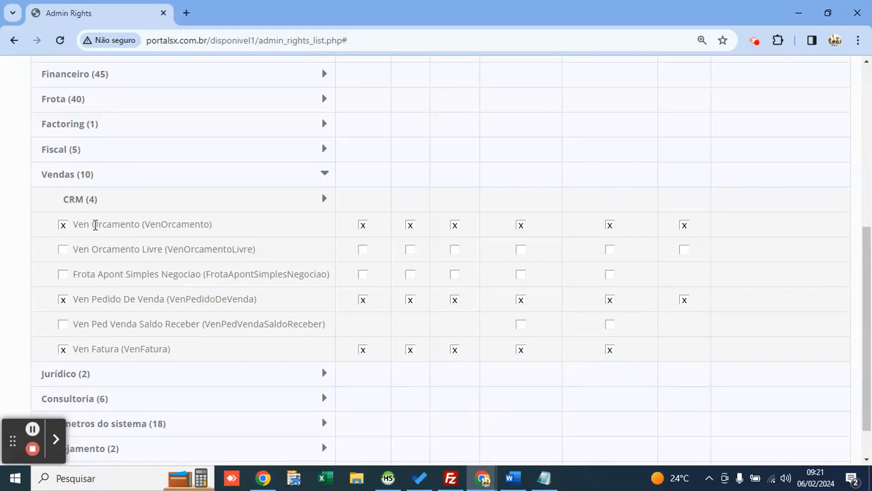
scroll(356, 284, "up", 1)
scroll(335, 290, "down", 1)
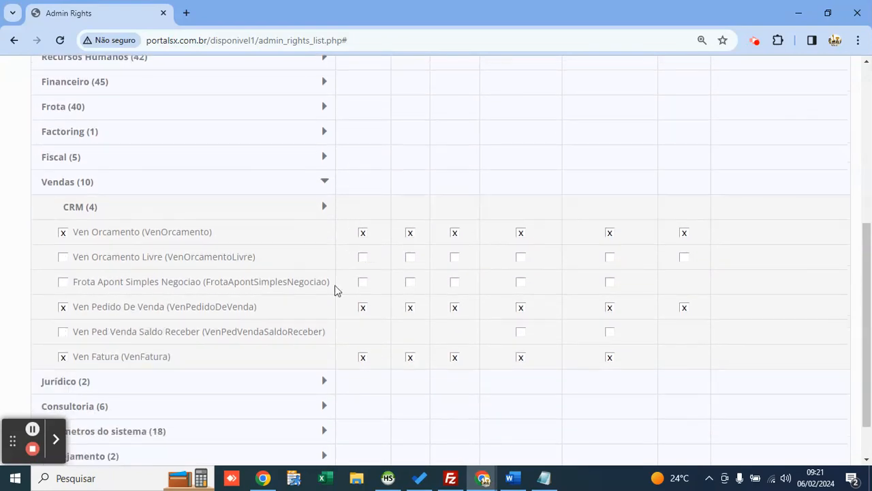
scroll(402, 307, "up", 5)
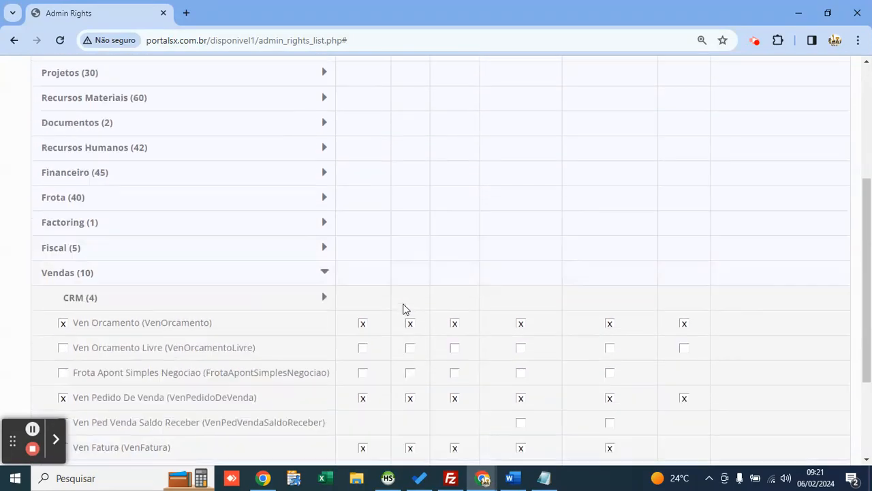
left_click(49, 153)
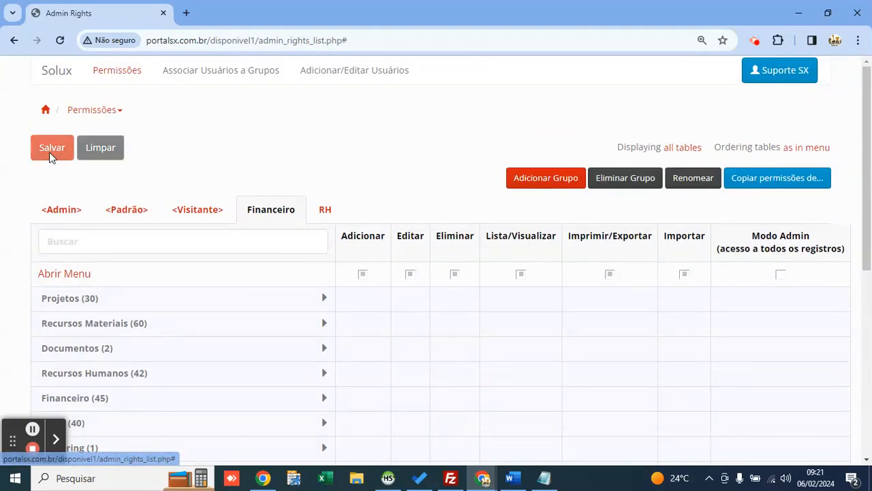
Step: On Associar Usuários a Grupos, move the second user to Financeiro, then restore Admin membership
left_click(303, 158)
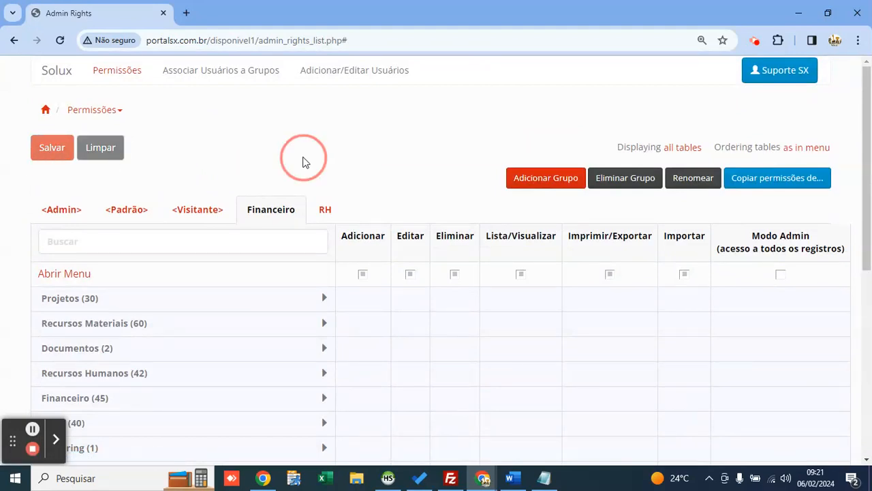
left_click(245, 73)
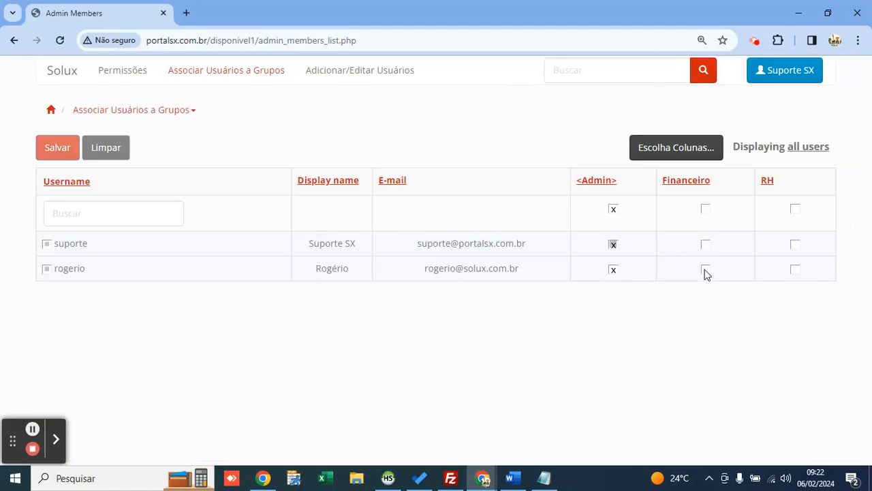
left_click(706, 270)
left_click(613, 270)
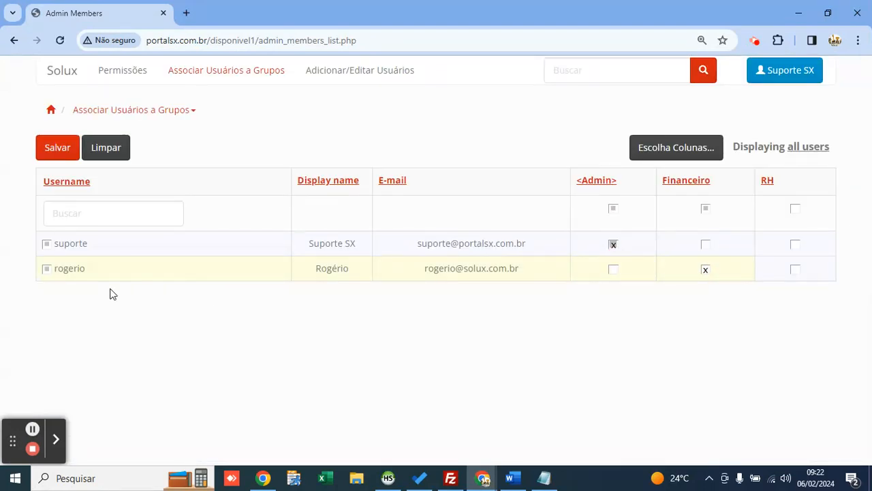
left_click(614, 270)
left_click(706, 272)
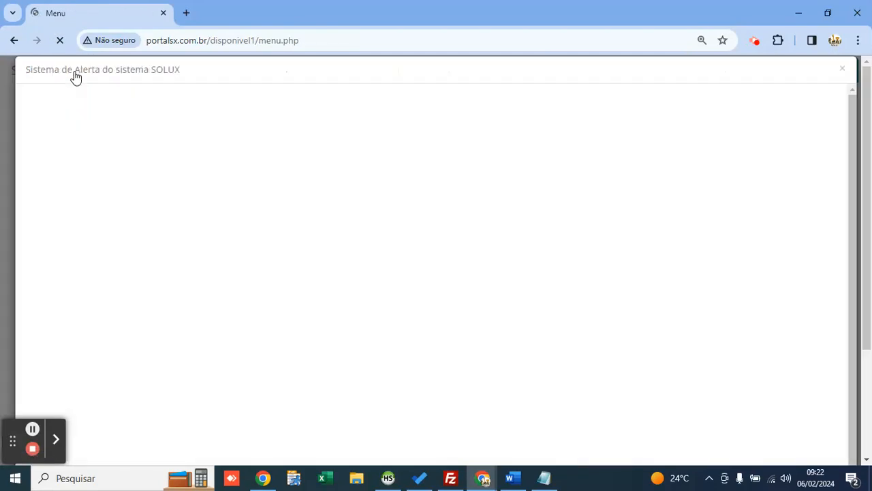
Step: Close the alert and open a blank new-company form under Parâmetros do sistema > Empresa
left_click(842, 72)
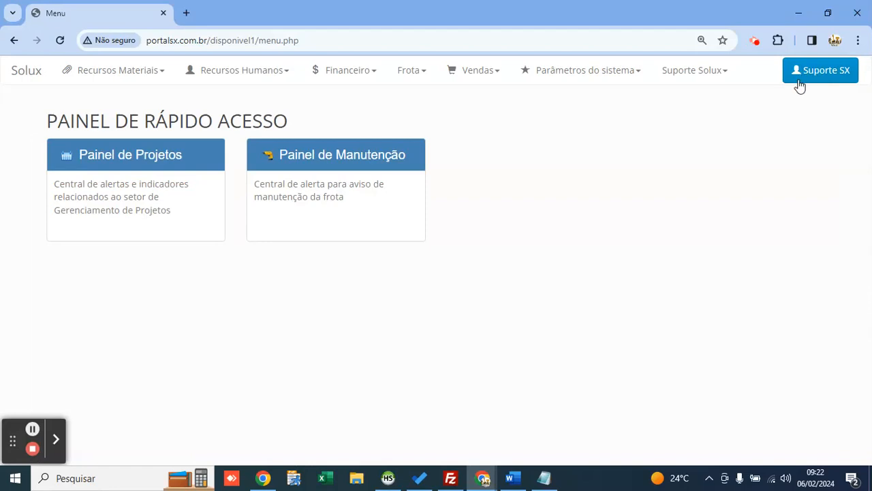
left_click(586, 81)
left_click(581, 99)
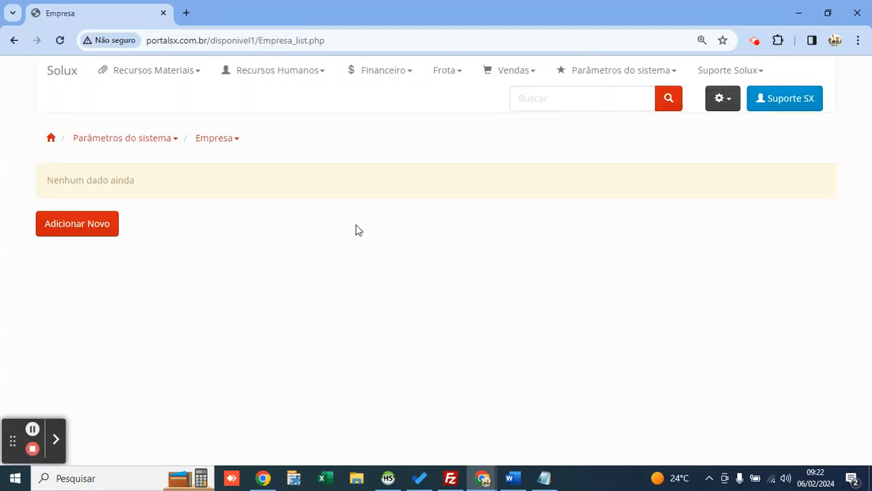
left_click(77, 232)
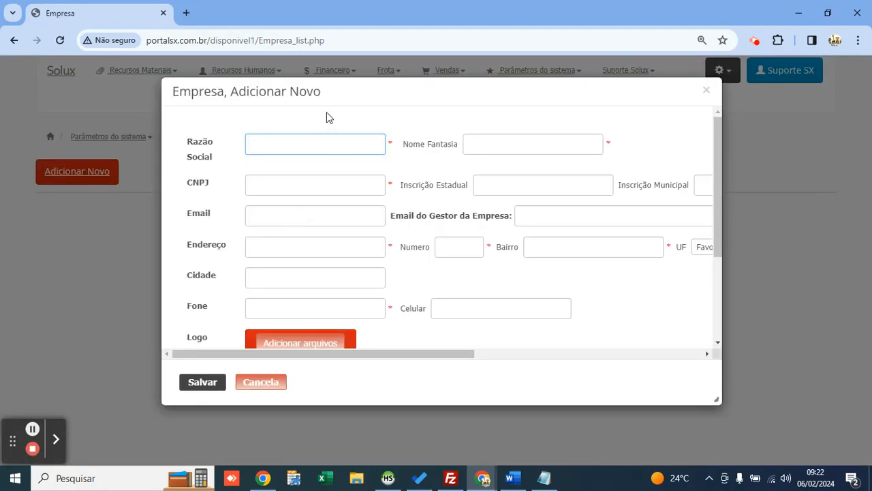
left_click_drag(341, 88, 310, 84)
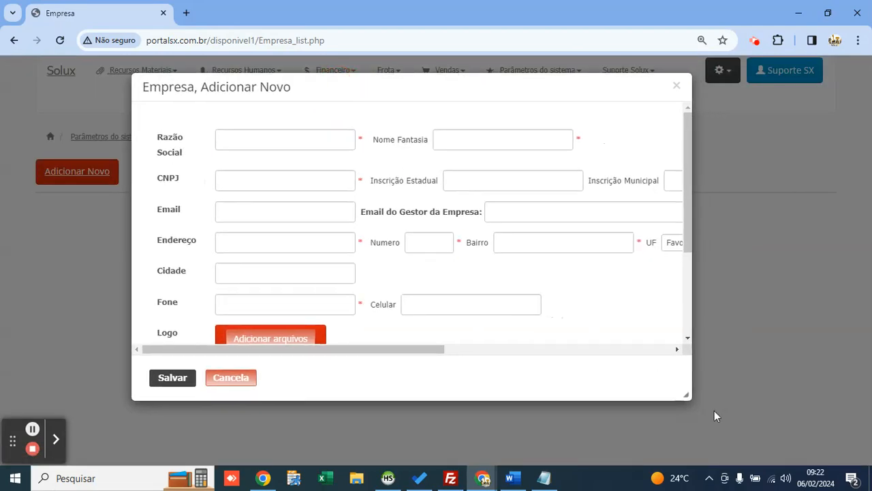
Step: Enlarge the company form and enter DIRCEU LOCAÇÃO as legal and trade name, CNPJ 232131
left_click(691, 396)
left_click_drag(690, 396, 721, 425)
left_click(257, 138)
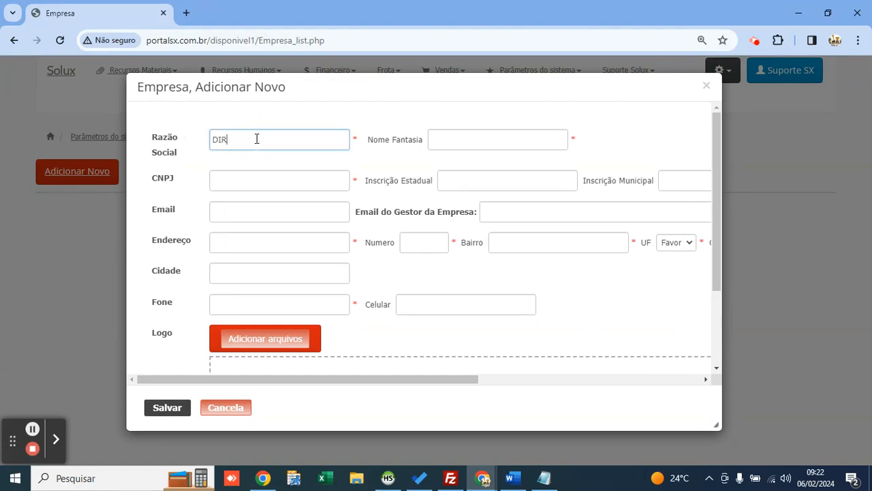
type("DIRCEU LOCAÇÃO")
key("Tab")
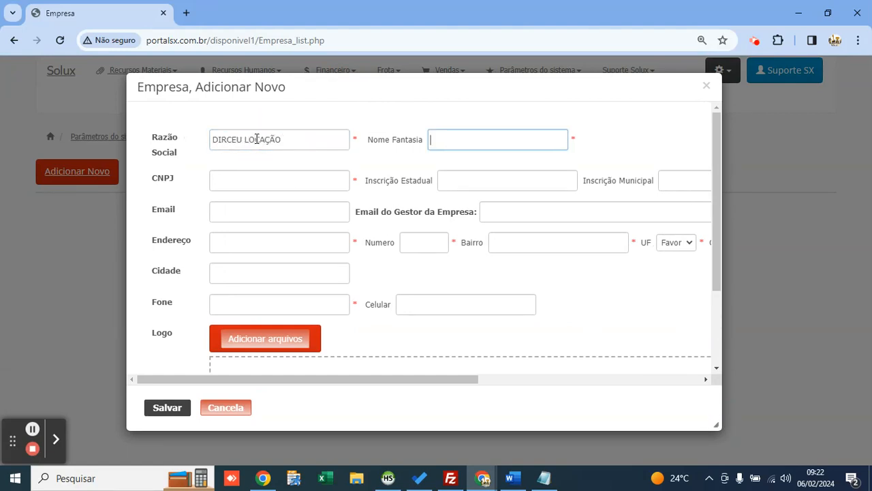
key("shift+Tab")
key("ctrl+c")
key("Tab")
key("ctrl+v")
left_click(287, 180)
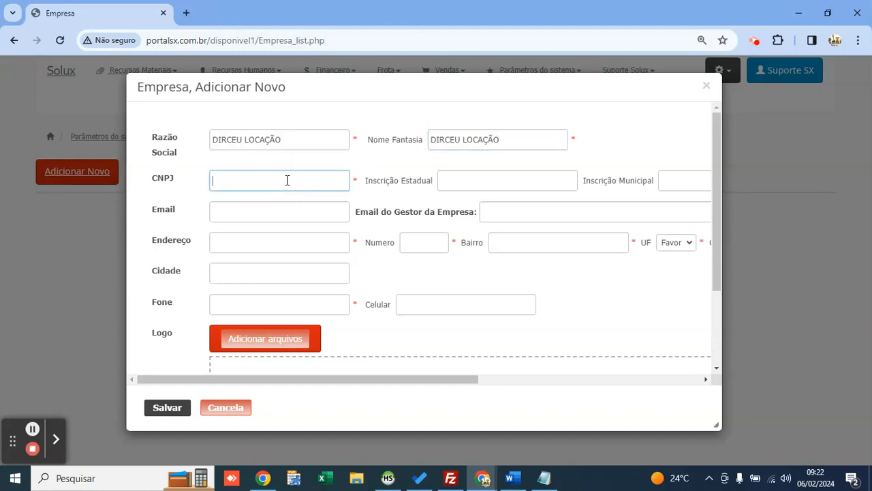
type("232131")
Step: Look over the registration and e-mail fields, leaving them empty
left_click(452, 178)
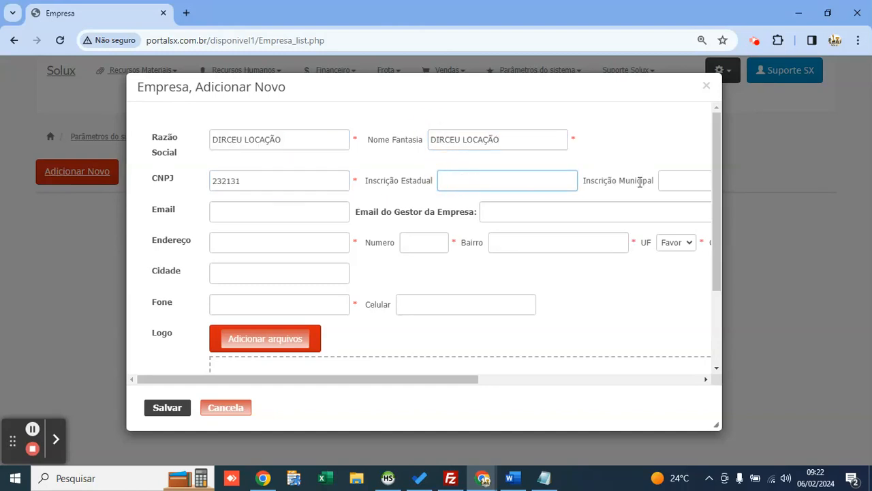
left_click(641, 180)
left_click(274, 212)
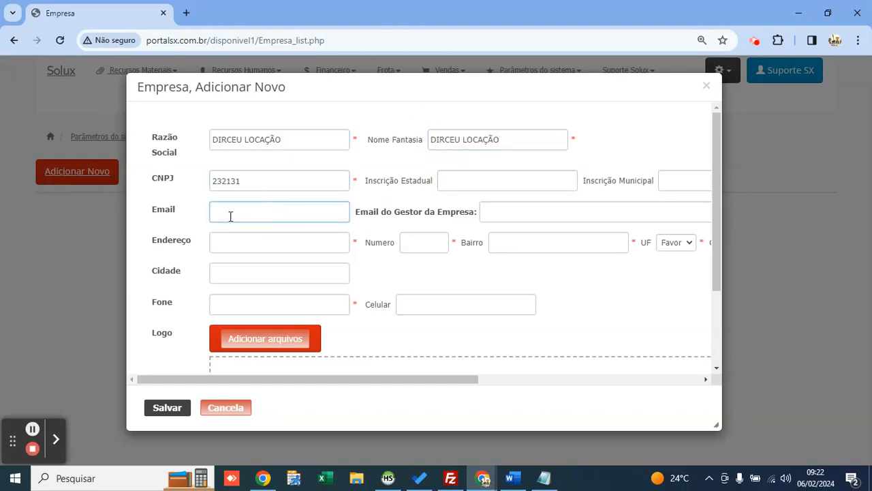
left_click_drag(355, 211, 475, 214)
left_click(437, 205)
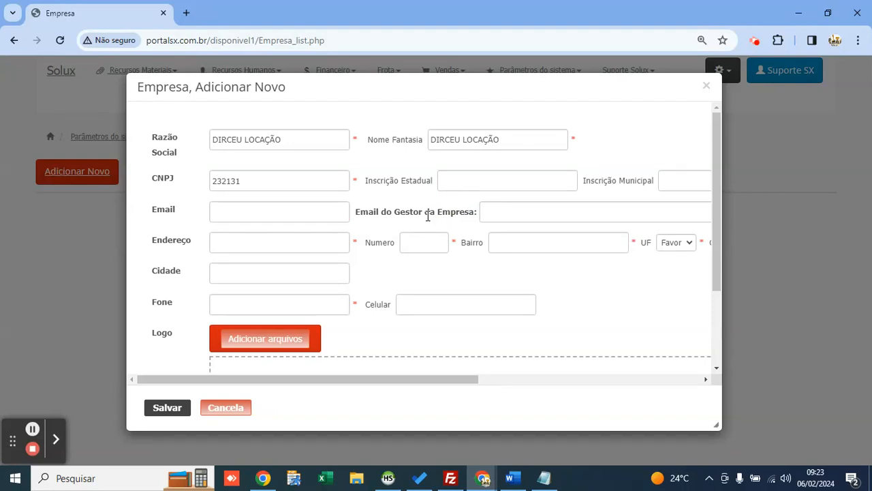
left_click_drag(299, 140, 211, 141)
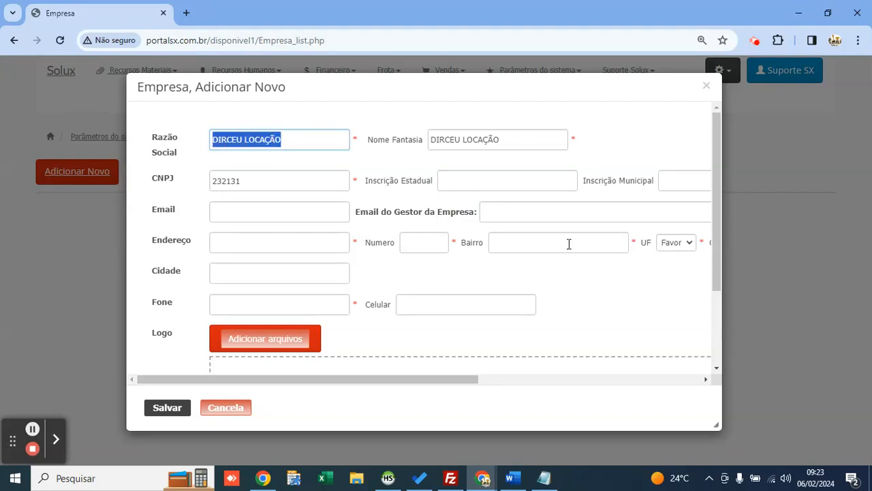
left_click(470, 212)
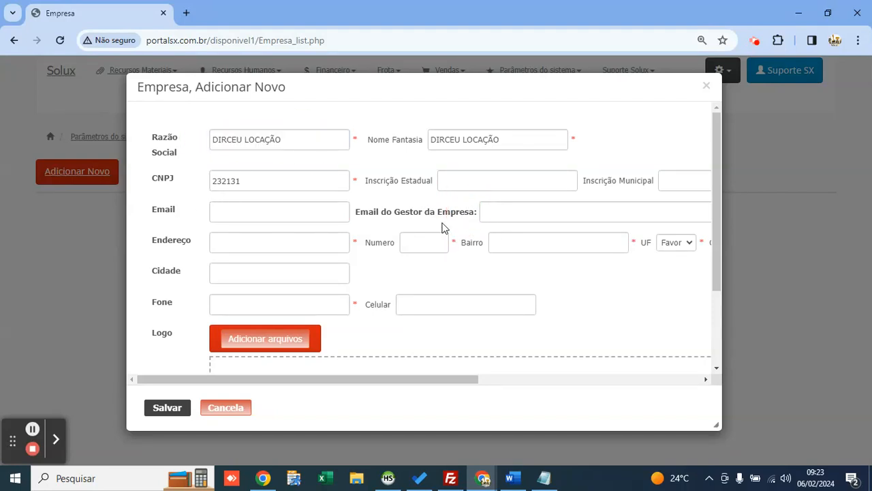
left_click(491, 213)
left_click_drag(352, 212, 477, 210)
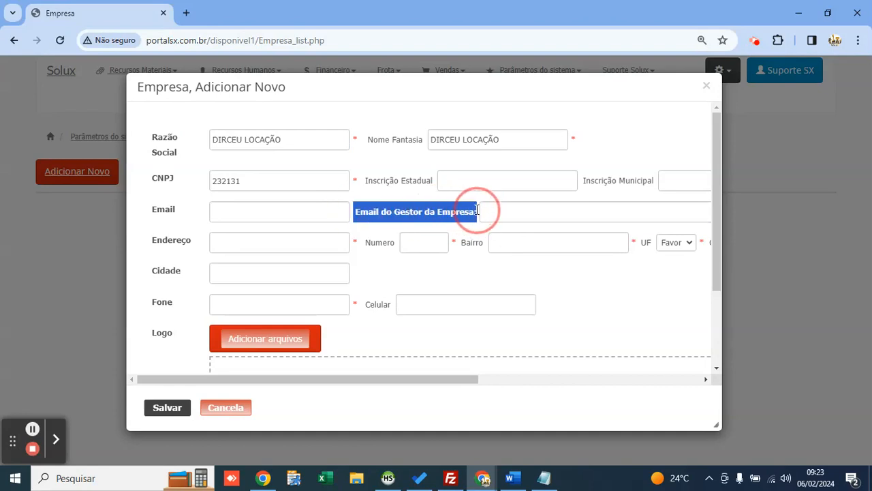
left_click(479, 211)
left_click(500, 211)
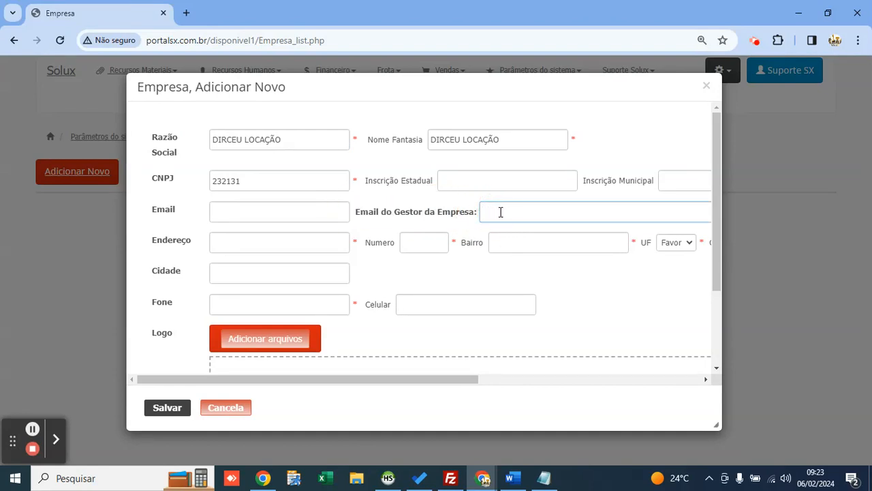
Step: Fill in the street address, number, neighbourhood and postal code, with state SP
left_click(292, 240)
type("1")
key("Tab")
type("21312")
key("Tab")
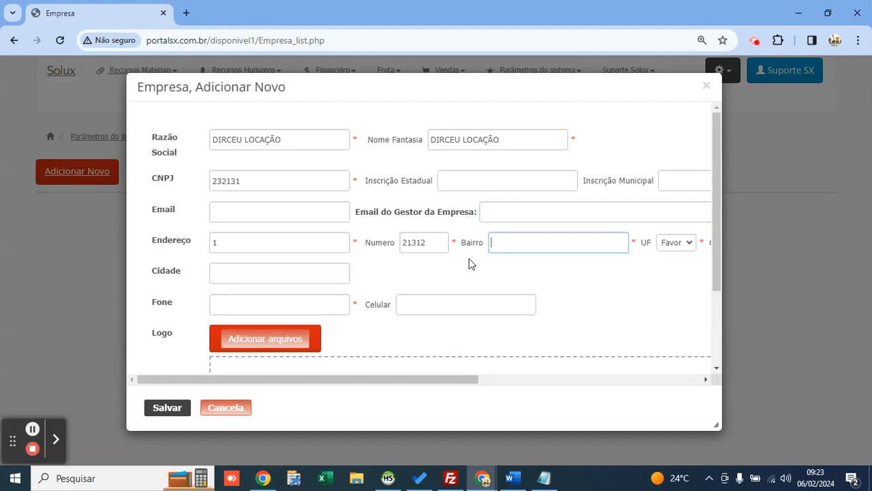
type("312")
key("Tab")
key("space")
type("sp")
key("Return")
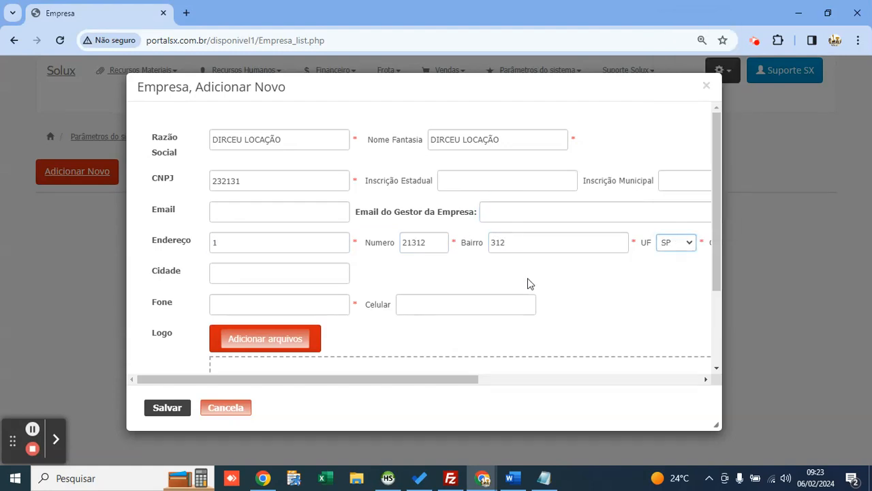
key("Tab")
type("12312")
left_click_drag(482, 380, 195, 387)
Step: Fill in the company phone and save the DIRCEU LOCAÇÃO record
left_click(249, 273)
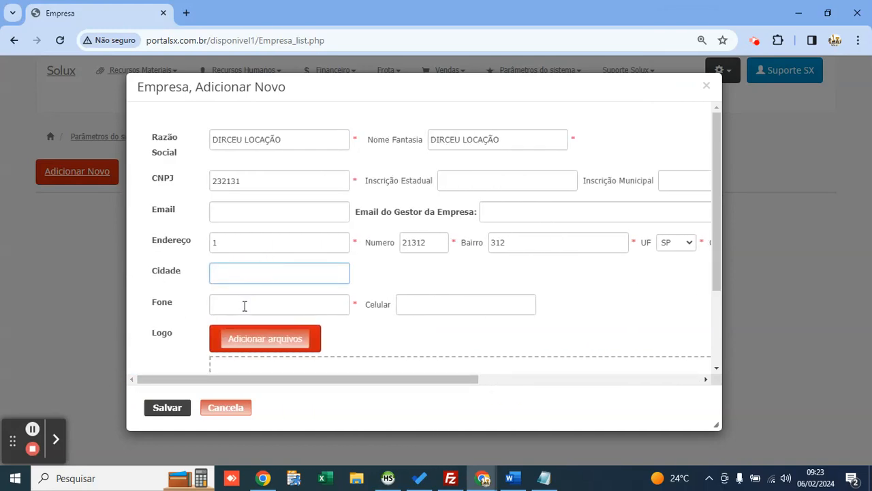
left_click(243, 304)
type("32312")
scroll(278, 267, "down", 1)
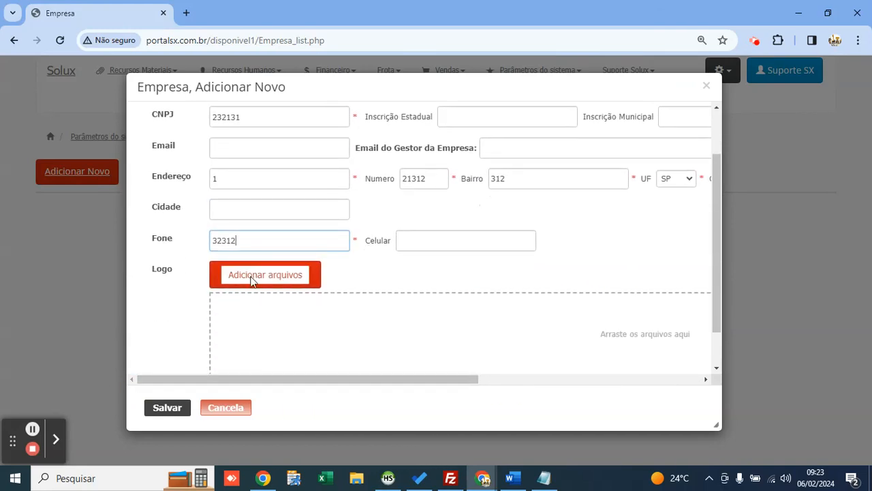
scroll(305, 270, "up", 1)
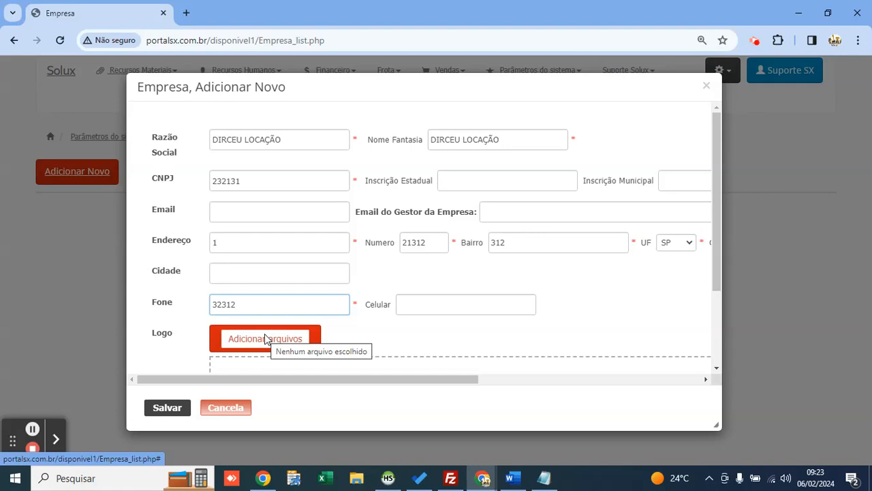
left_click(304, 341)
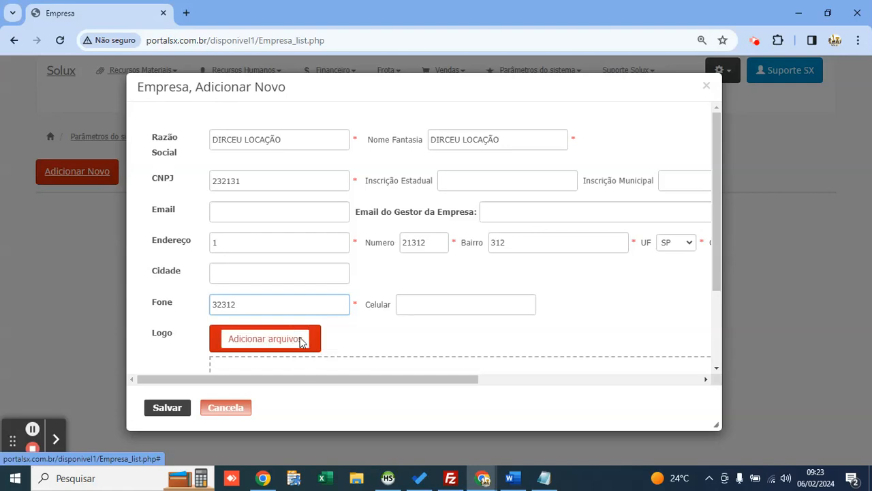
left_click_drag(320, 139, 214, 138)
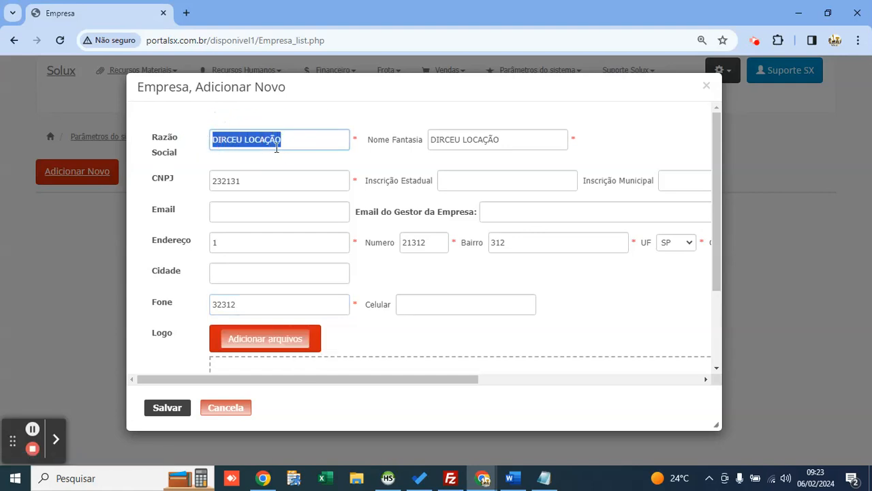
left_click(309, 142)
left_click(170, 409)
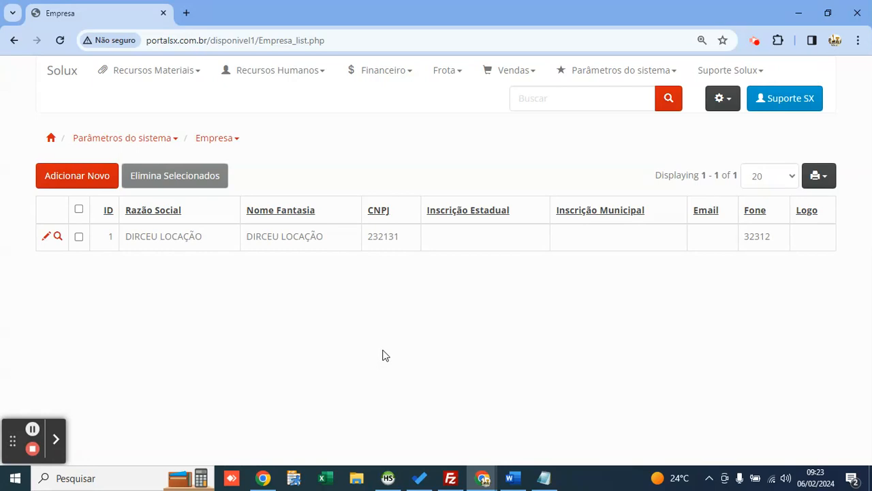
Step: Navigate the top menu to Financeiro > Cadastros > Plano De Contas, showing the FORNECEDORES account
left_click(403, 69)
left_click(395, 74)
left_click(634, 71)
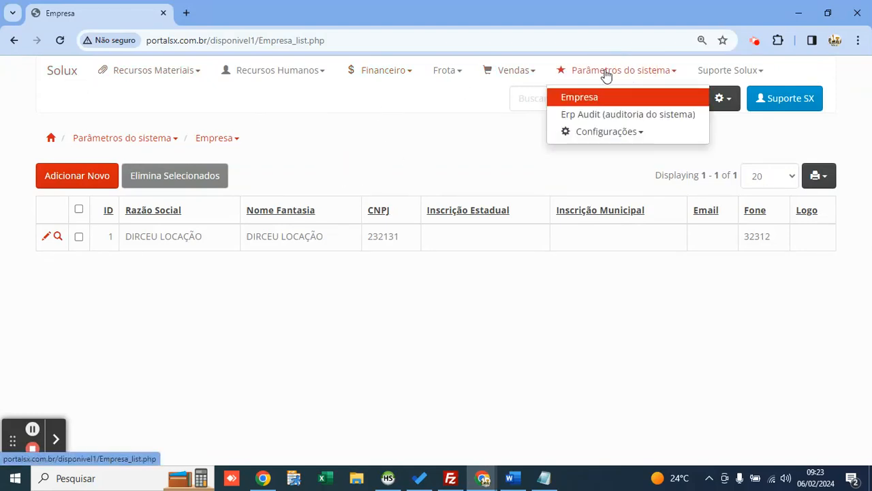
left_click(606, 74)
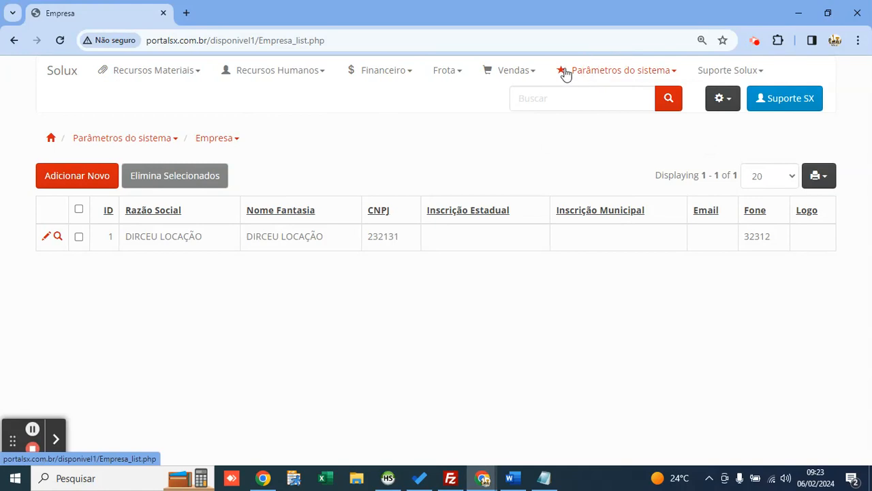
left_click(182, 75)
left_click(377, 74)
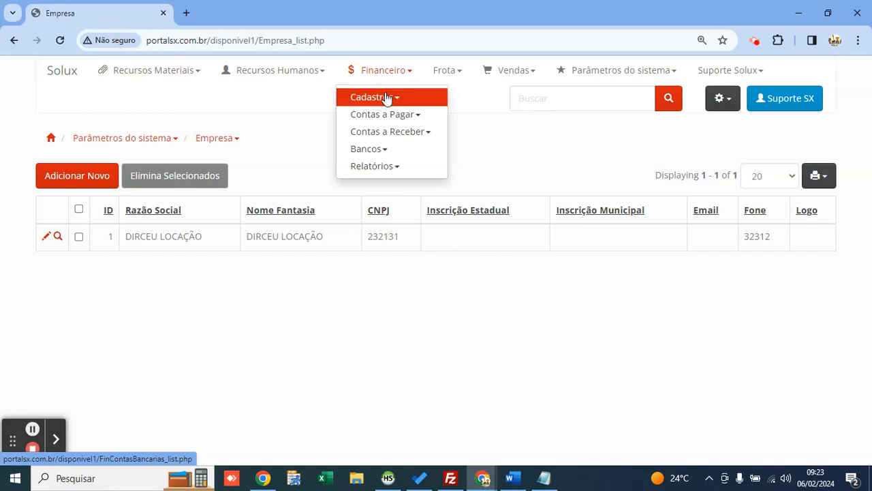
left_click(386, 98)
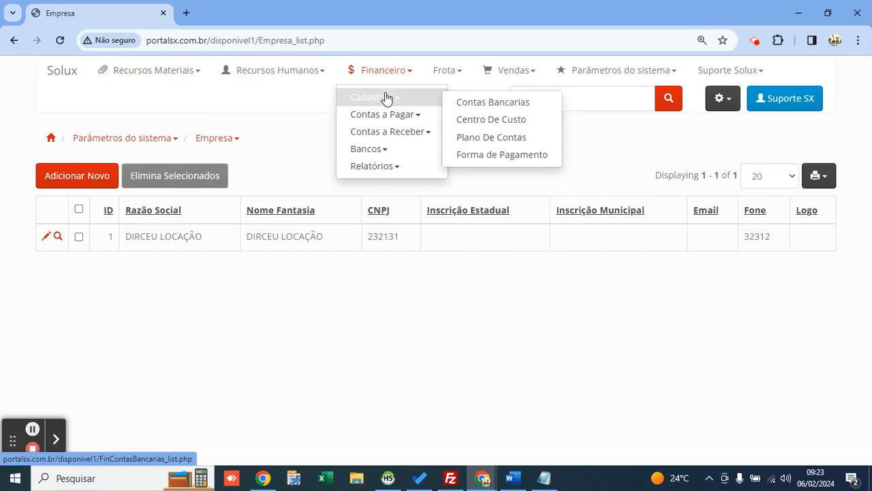
left_click(505, 146)
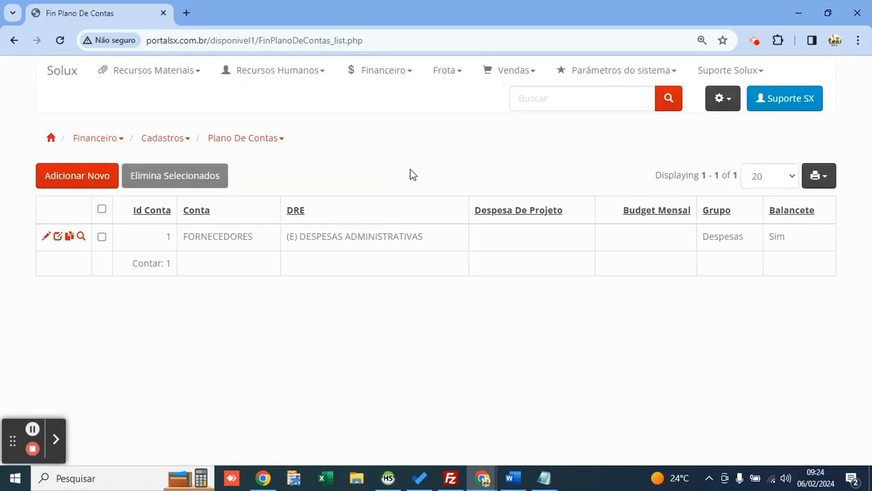
Step: Start a new entry from the Plano De Contas list
left_click(441, 72)
left_click(371, 74)
left_click(394, 100)
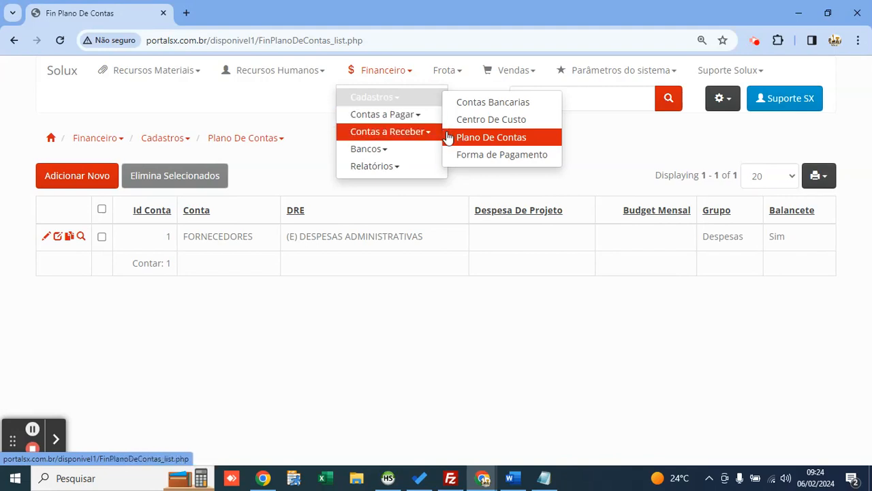
left_click(611, 145)
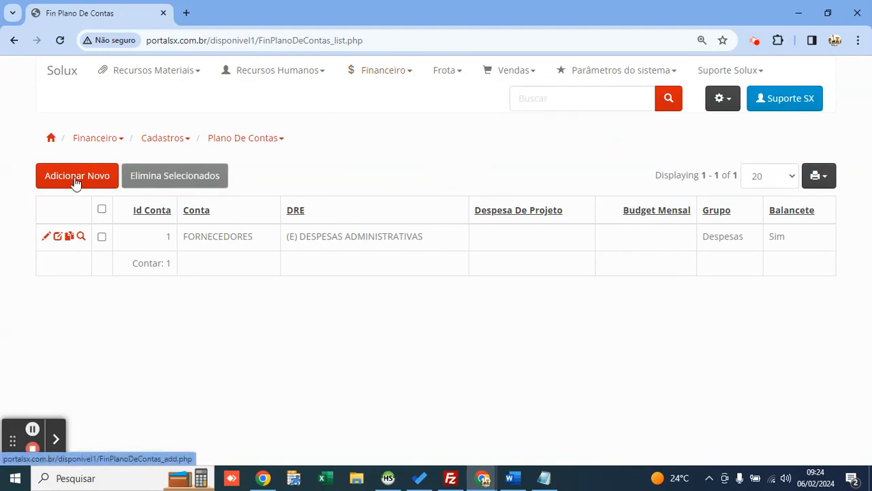
double_click(209, 240)
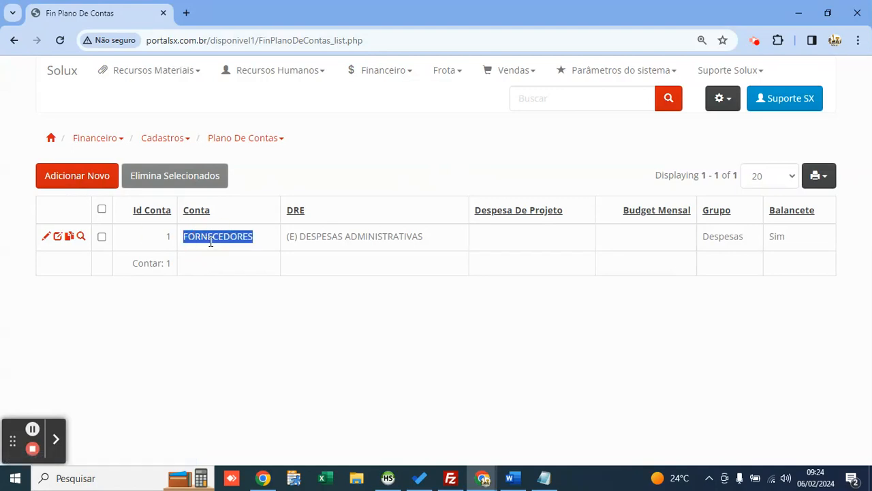
left_click(189, 173)
left_click(78, 181)
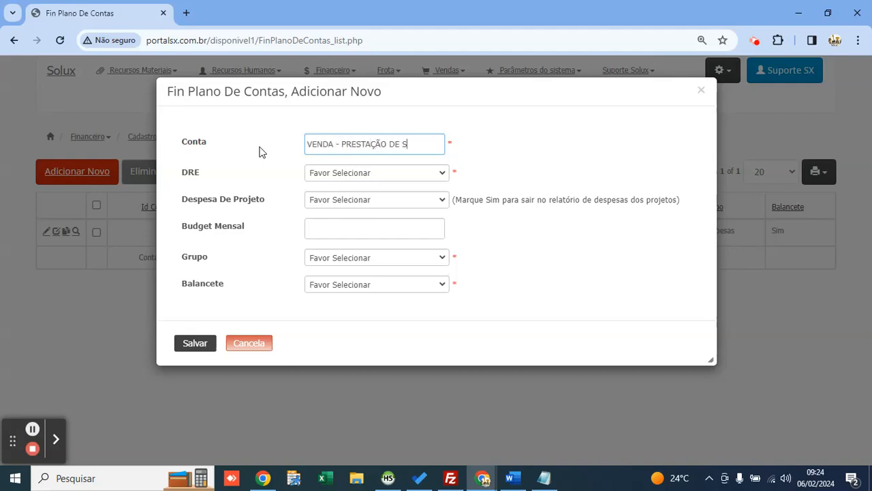
Step: Save account VENDA - PRESTAÇÃO DE SERVIÇOS with DRE (A) RECEITAS SOBRE A VENDA, group Receita, Balancete Sim
left_click(290, 177)
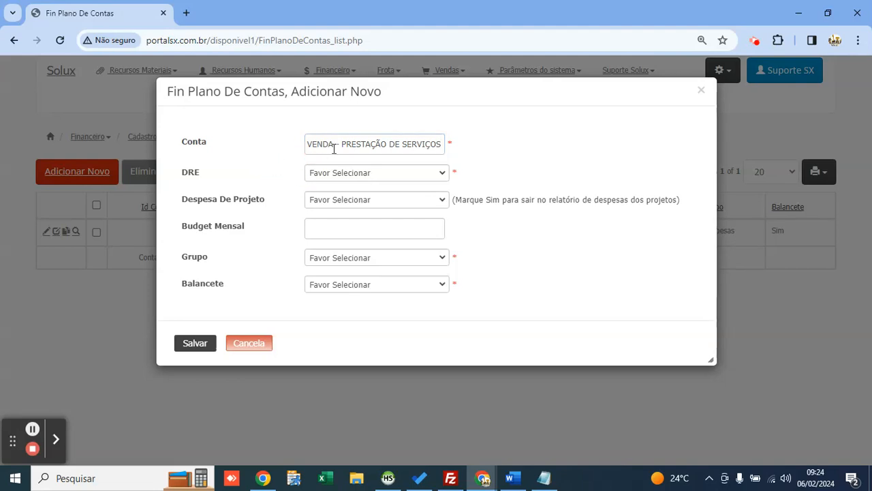
left_click(360, 176)
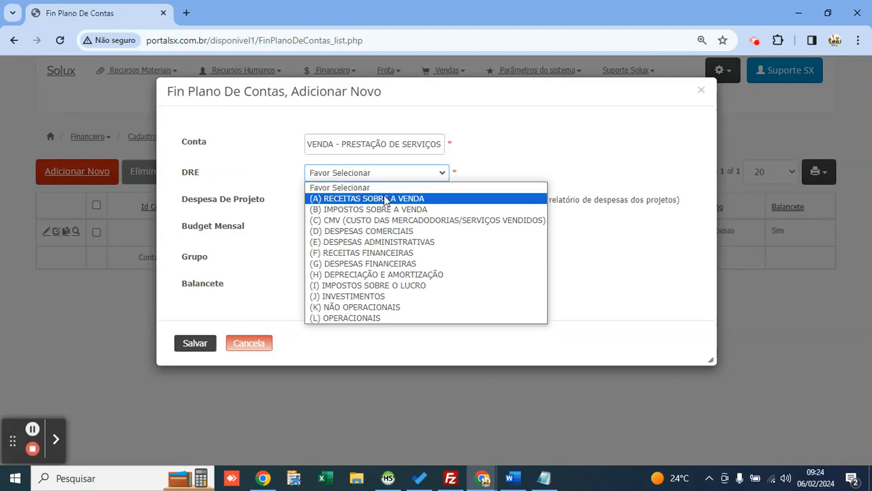
left_click(436, 199)
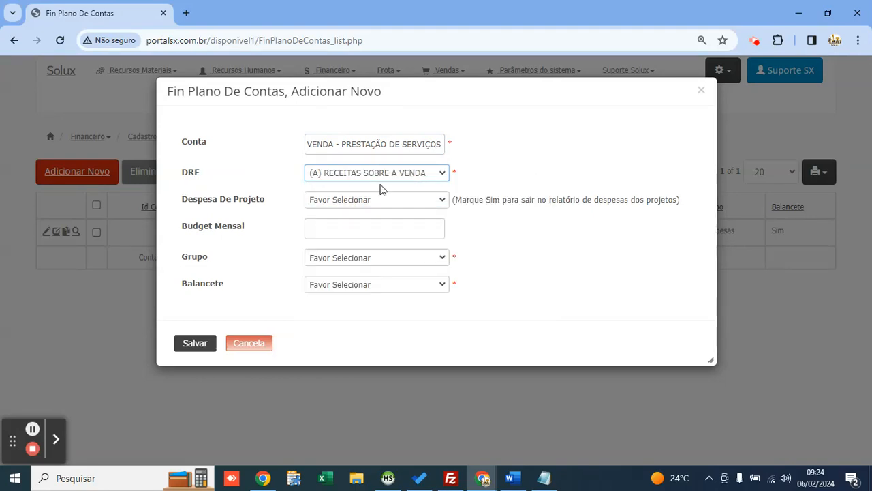
left_click(360, 258)
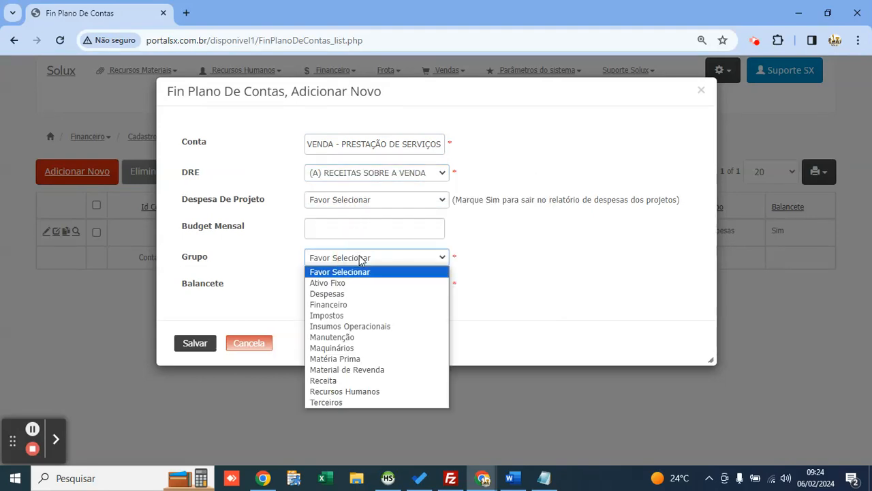
key("Down")
key("Down")
key("Down")
key("Down")
key("Up")
key("Down")
key("Down")
key("Down")
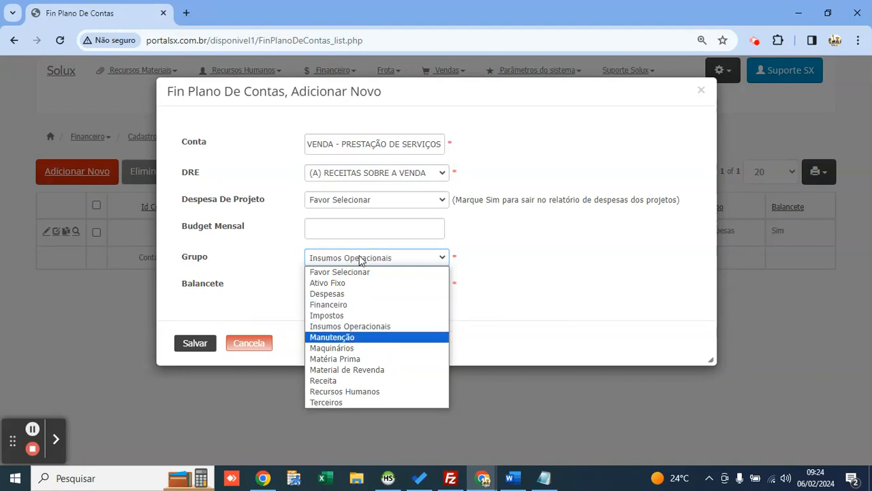
key("Down")
key("Down")
key("Down")
key("Down")
key("Return")
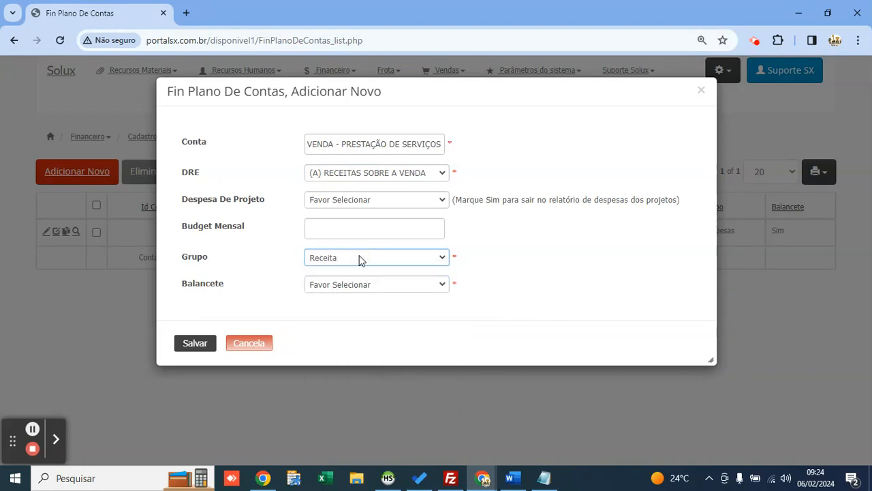
left_click(377, 286)
key("Down")
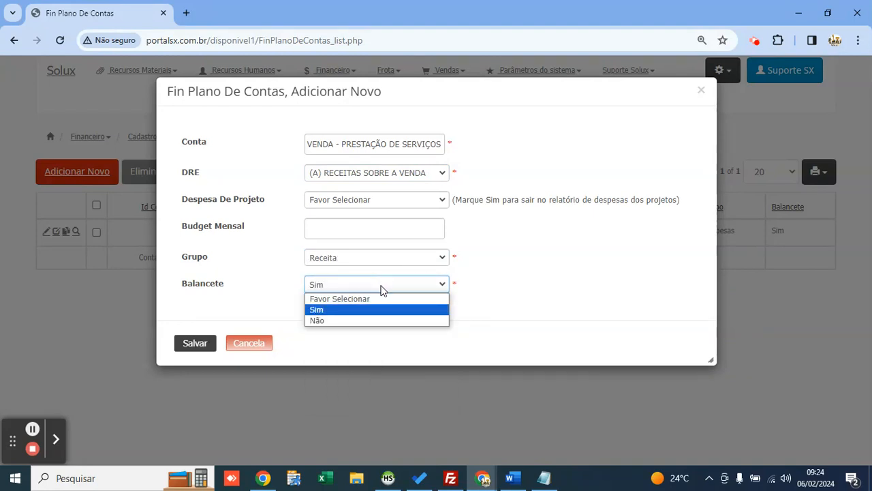
key("Return")
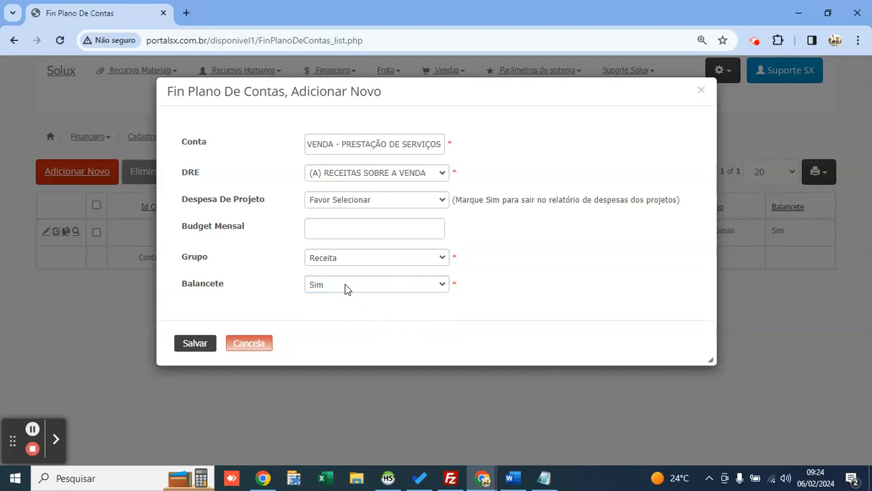
left_click(205, 349)
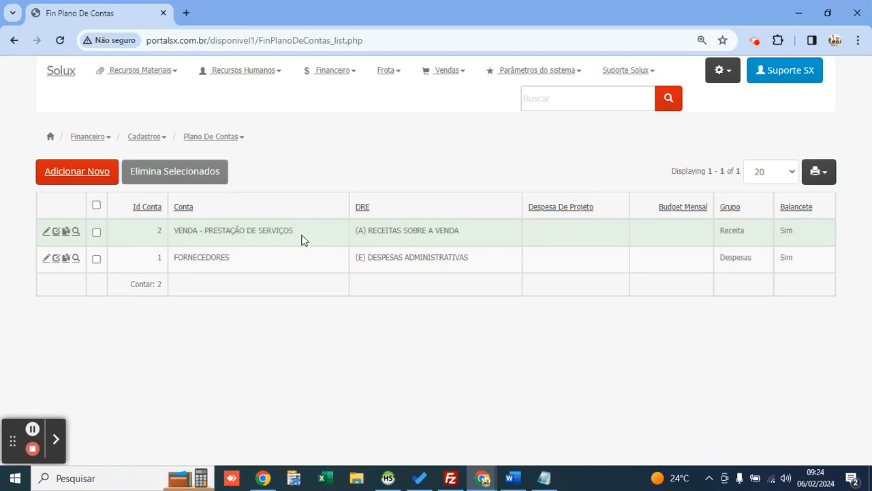
Step: Go to Recursos Materiais > Suprimentos > Cadastros > Fornecedor ou Cliente, which has no records
left_click(326, 253)
left_click(228, 102)
mouse_move(141, 79)
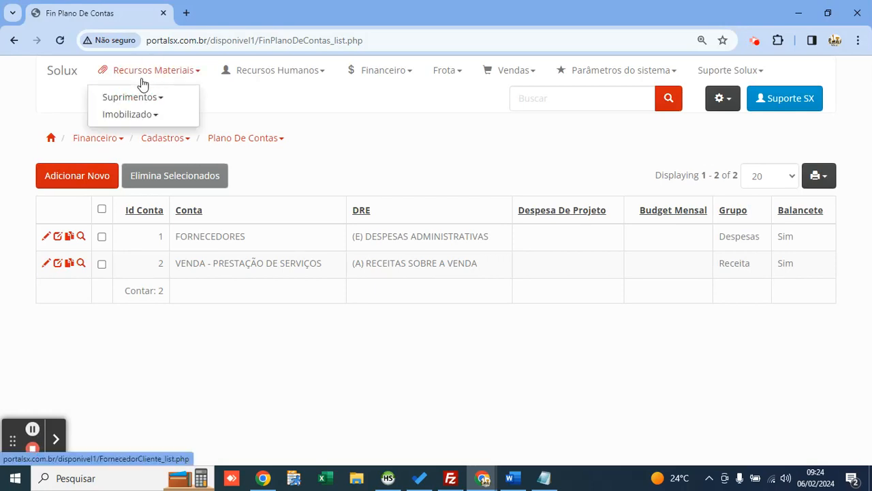
mouse_move(161, 98)
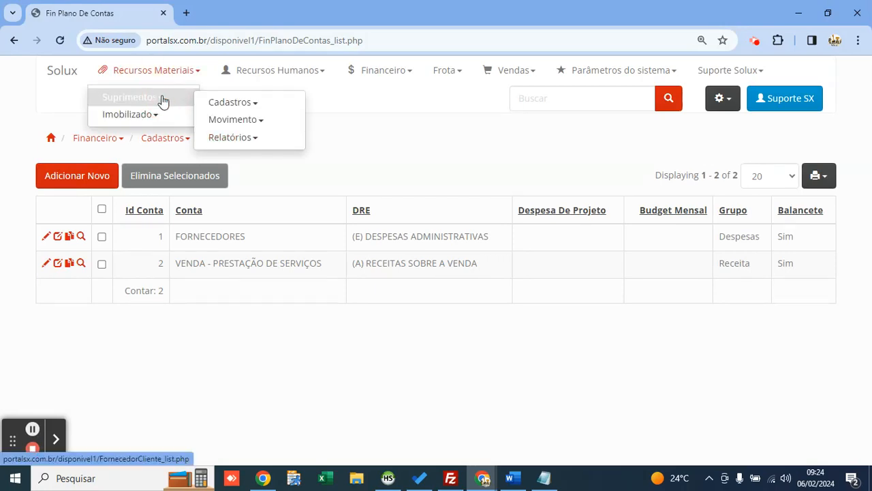
left_click(229, 104)
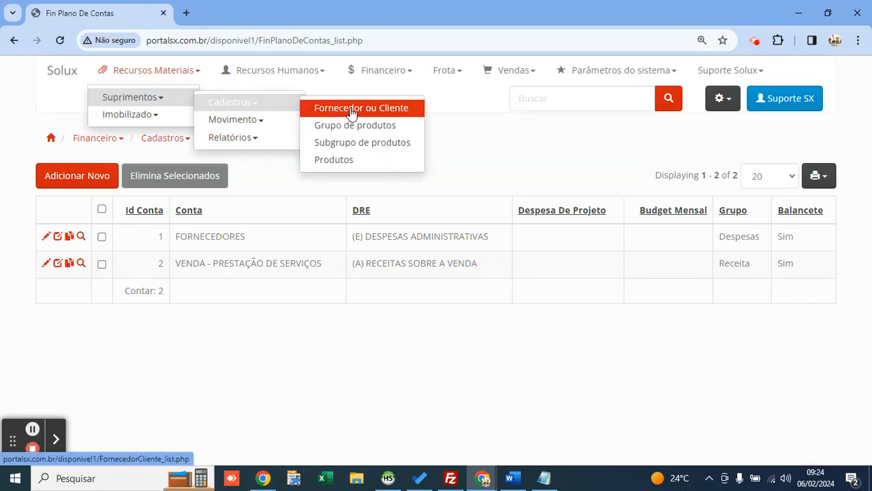
left_click(406, 113)
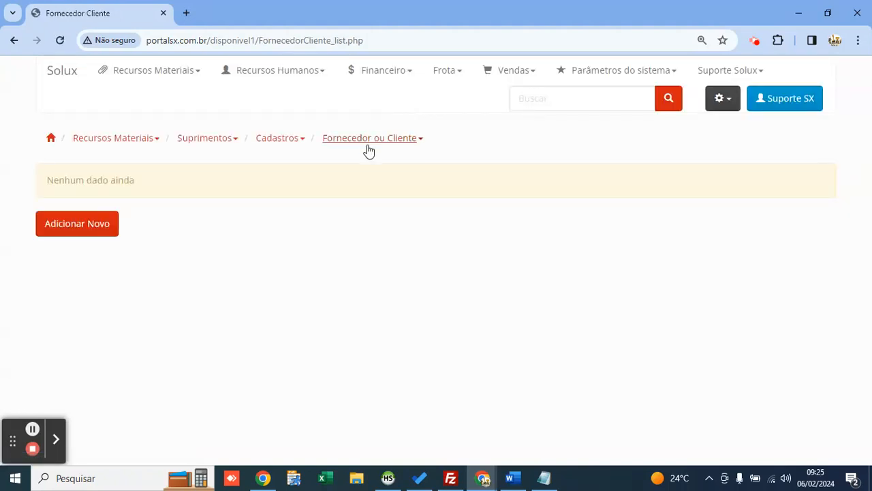
Step: Open a new supplier-or-customer form and set the record type to Cliente
left_click(79, 225)
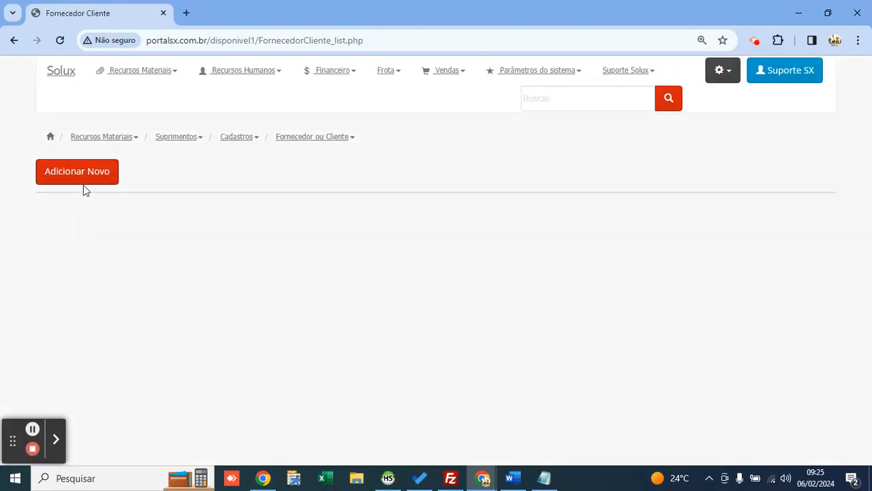
left_click(85, 179)
left_click_drag(519, 91, 473, 86)
left_click_drag(674, 392, 721, 422)
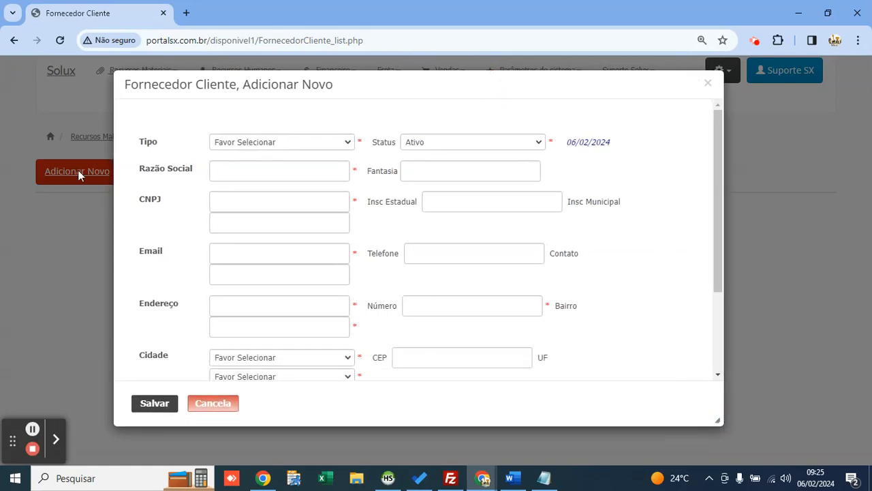
left_click(157, 136)
left_click(290, 143)
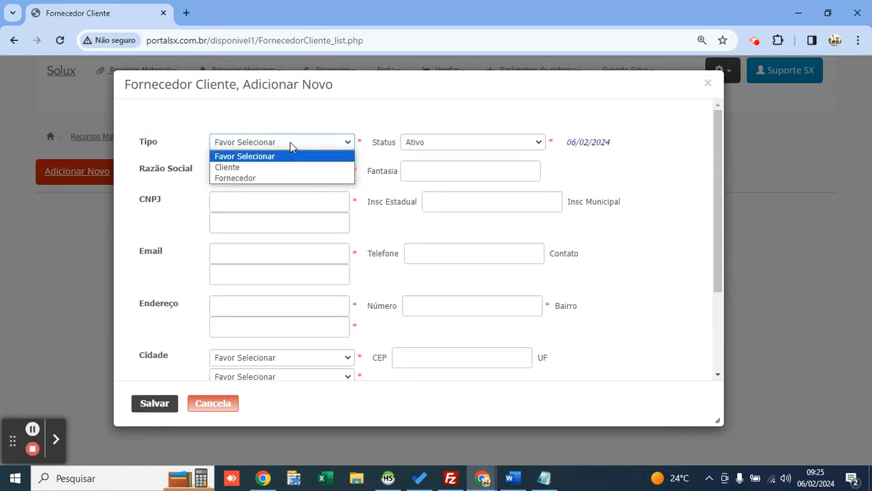
key("Down")
key("Down")
key("Up")
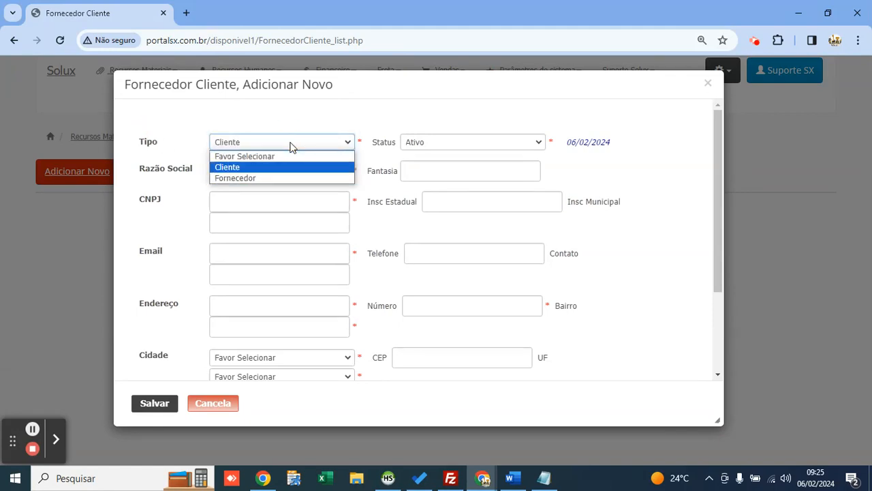
key("Return")
Step: Enter MAP LOCAÇÕES as legal and trade name, with CNPJ 231321
left_click(297, 166)
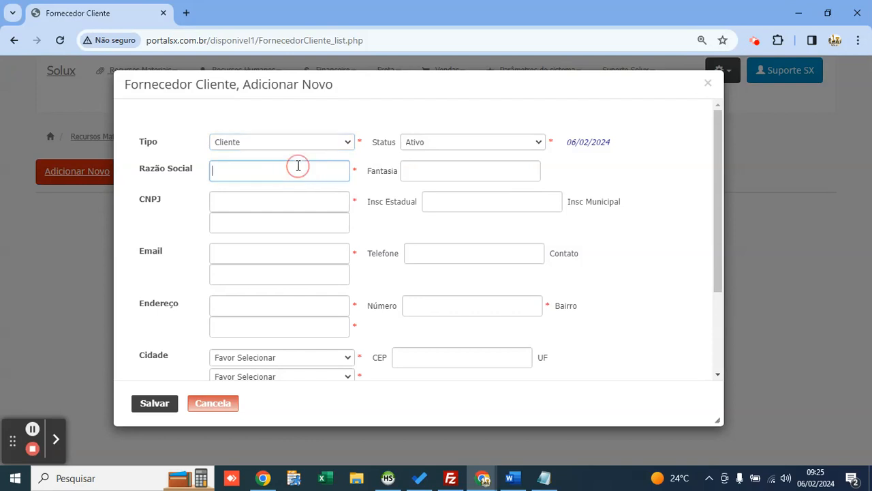
type("MAP LOCAÇÕES")
key("Tab")
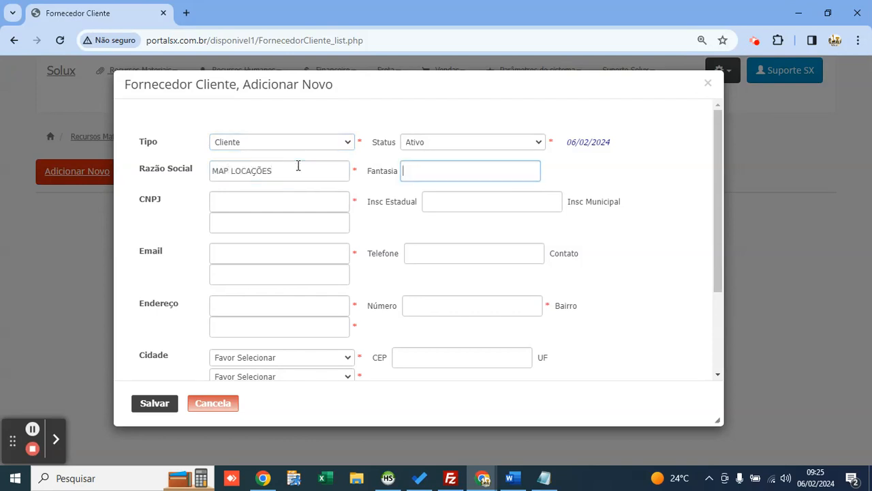
left_click(300, 169)
key("ctrl+a")
key("ctrl+c")
key("Tab")
key("ctrl+v")
left_click(312, 200)
type("231321")
key("Tab")
key("Tab")
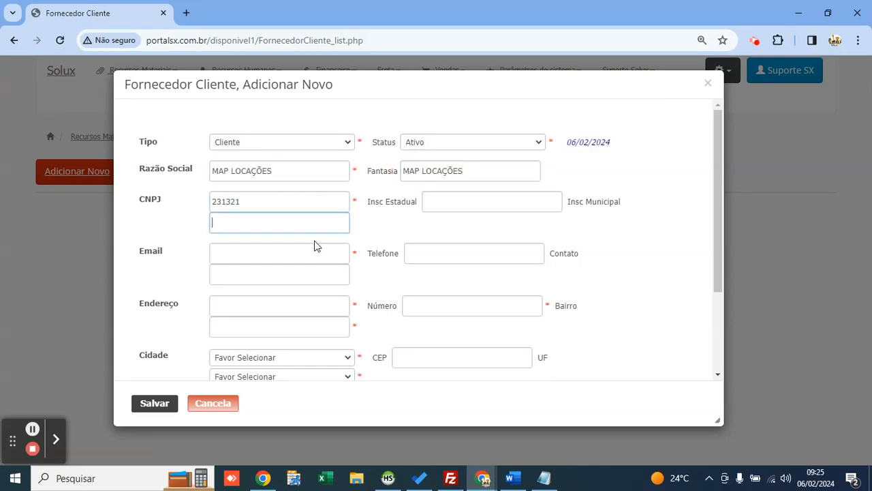
Step: Fill in the contact e-mail, phone and street address, with city São Paulo das Missões-RS
left_click(316, 246)
type("a@a.com")
key("Tab")
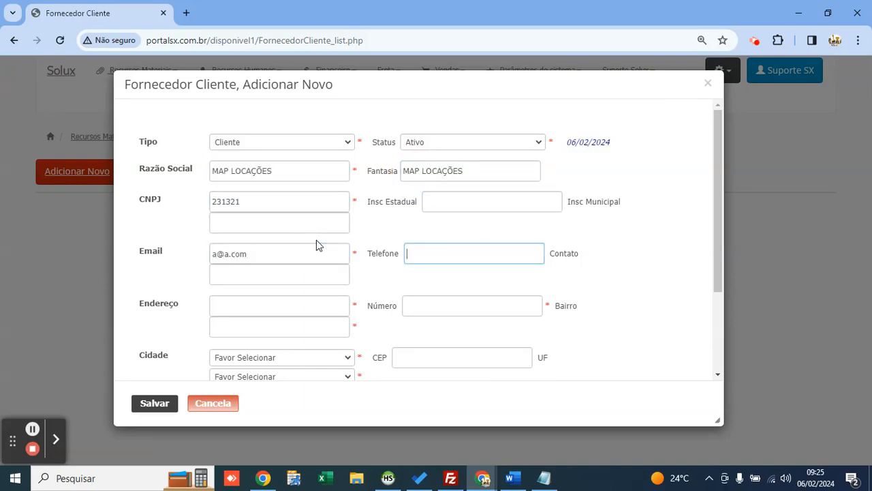
type("32")
key("Tab")
key("Tab")
type("3213")
key("Tab")
type("3")
key("Tab")
type("2132")
key("Tab")
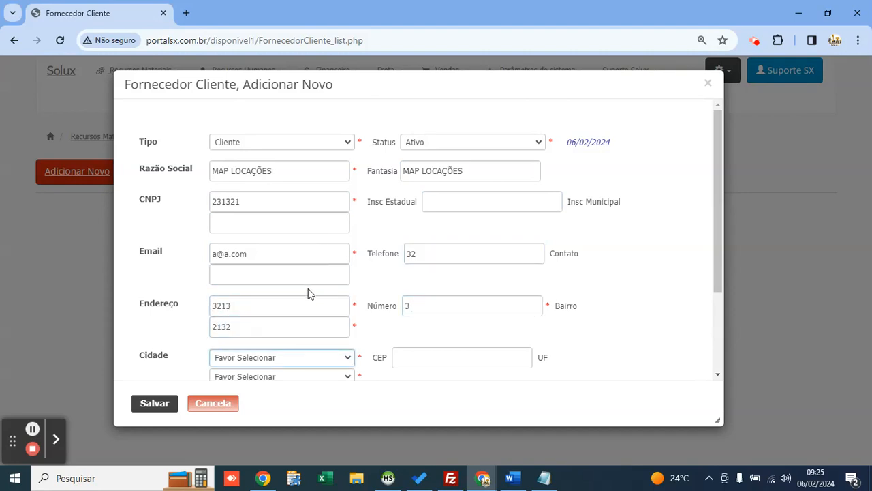
left_click(302, 358)
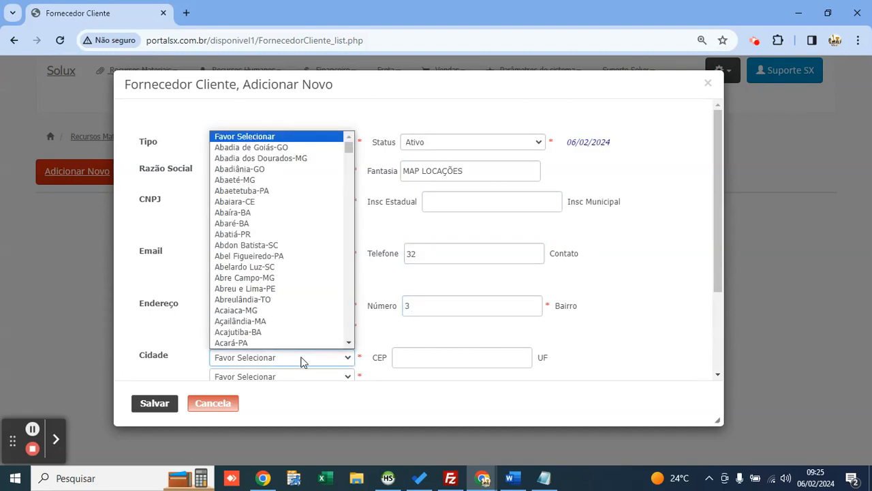
type("são paulo")
key("Return")
Step: Set plan of accounts to VENDA - PRESTAÇÃO DE SERVIÇOS and save the MAP LOCAÇÕES client
scroll(276, 324, "down", 2)
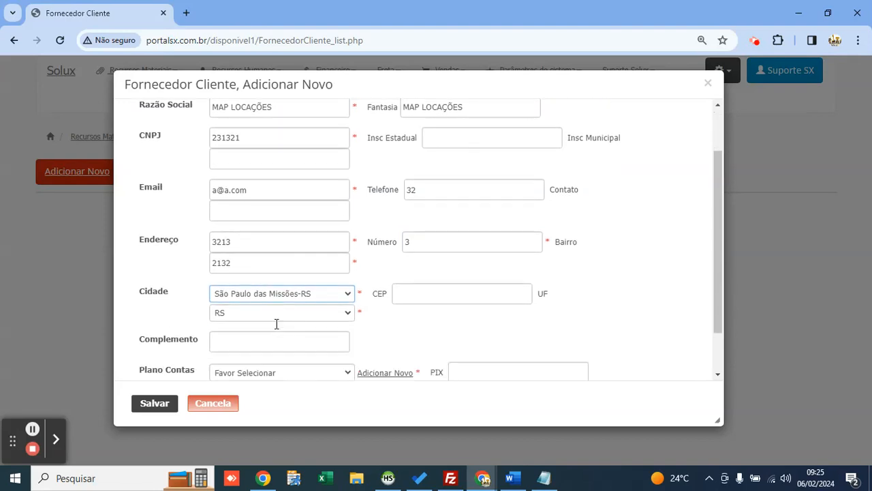
left_click(272, 315)
left_click(267, 317)
scroll(269, 311, "up", 3)
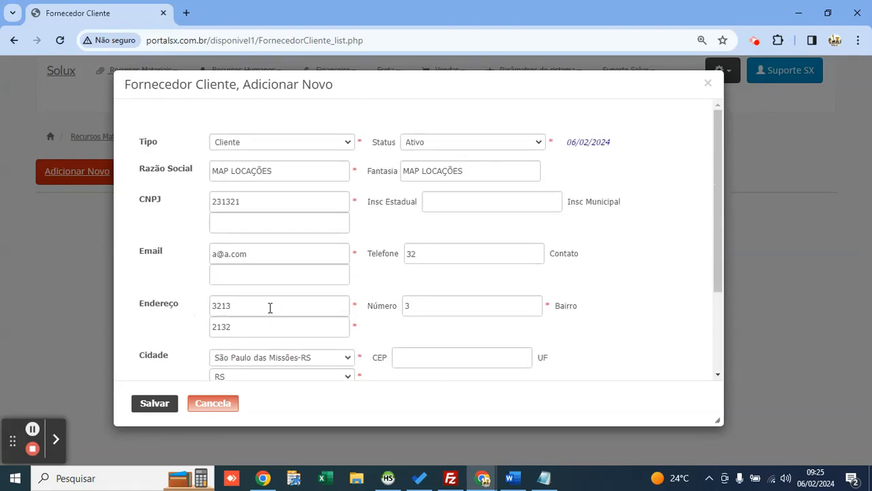
scroll(293, 280, "down", 1)
scroll(295, 314, "down", 1)
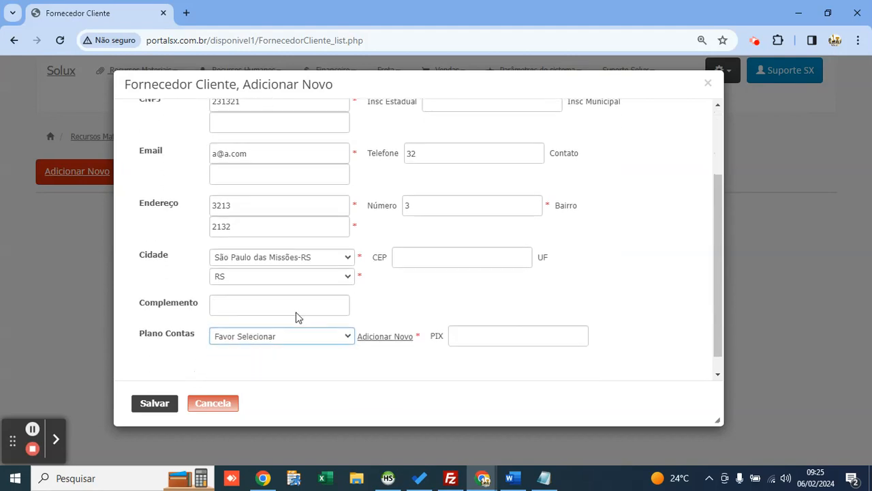
left_click(296, 317)
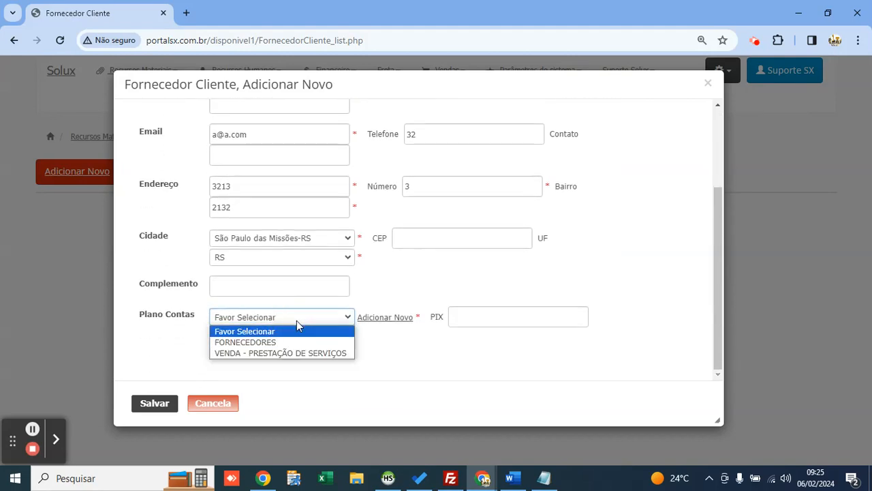
left_click(296, 320)
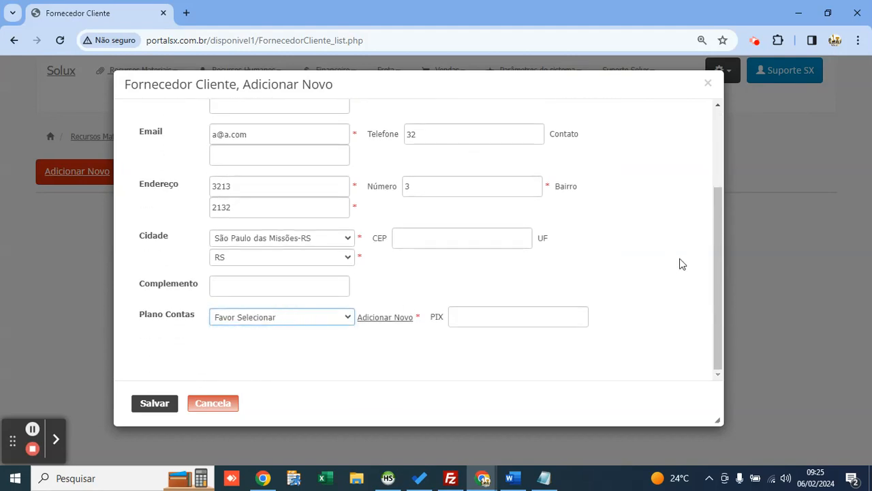
left_click_drag(718, 273, 713, 266)
left_click(296, 330)
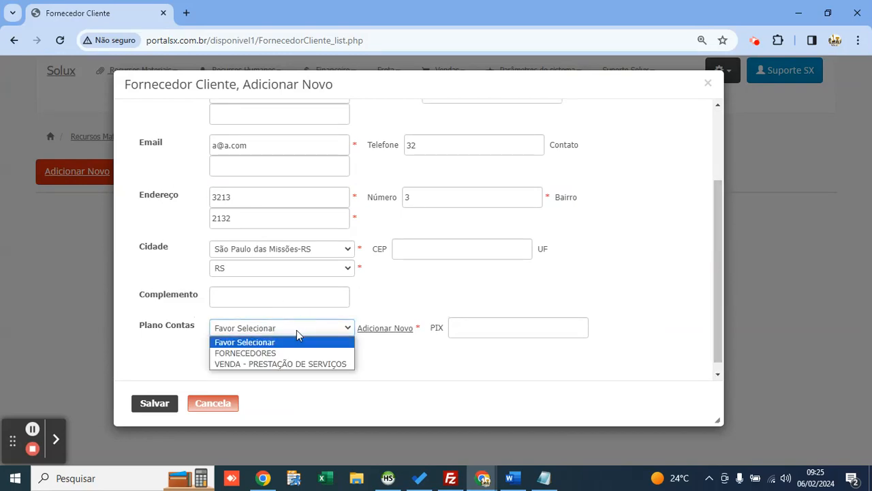
key("Down")
key("Down")
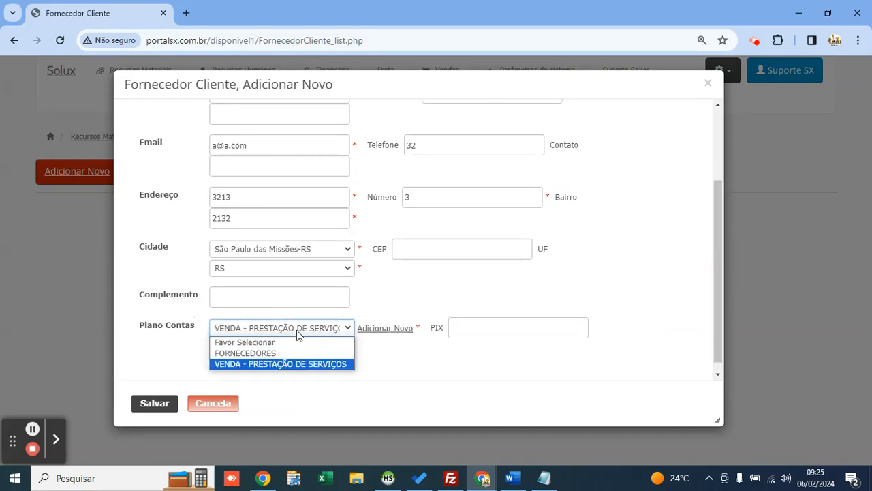
key("Return")
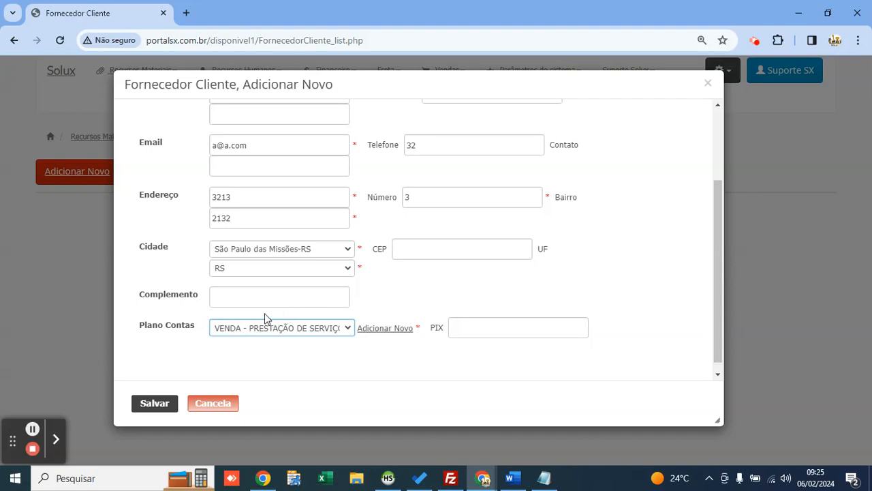
left_click(163, 403)
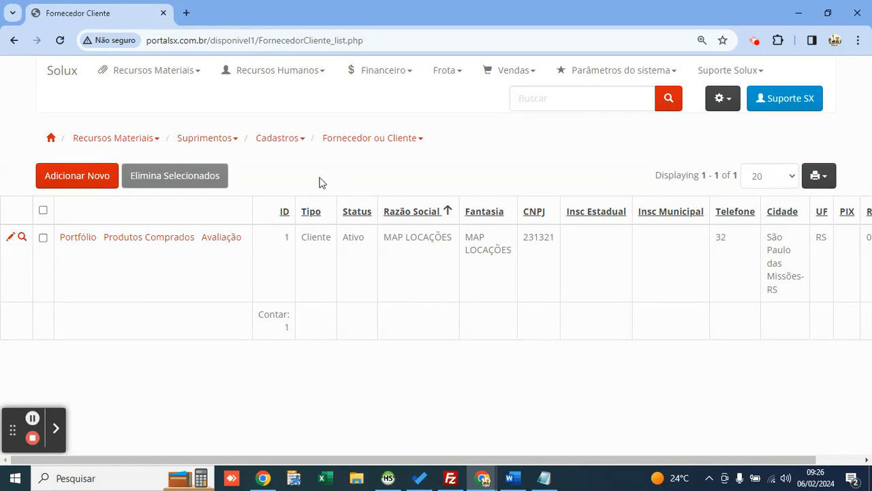
Step: Go to Recursos Materiais > Imobilizado > Cadastros > Bem Do Imobilizado and start a new asset
left_click(171, 84)
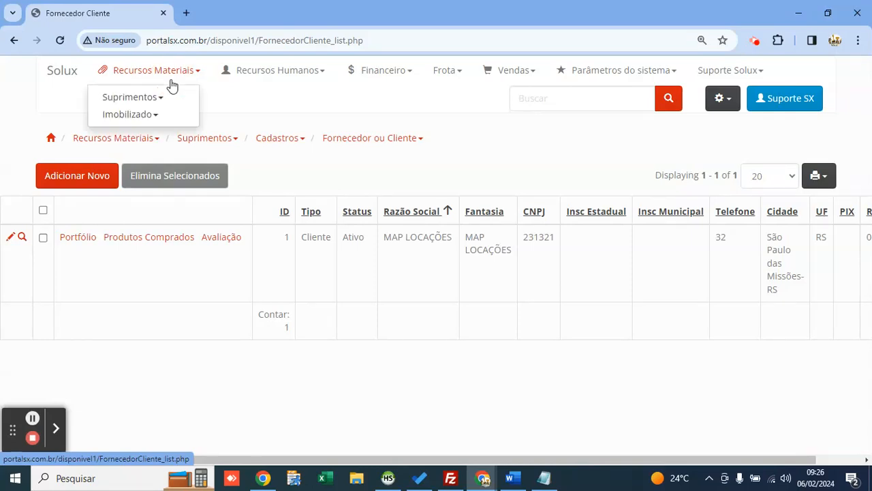
left_click(177, 116)
left_click(215, 122)
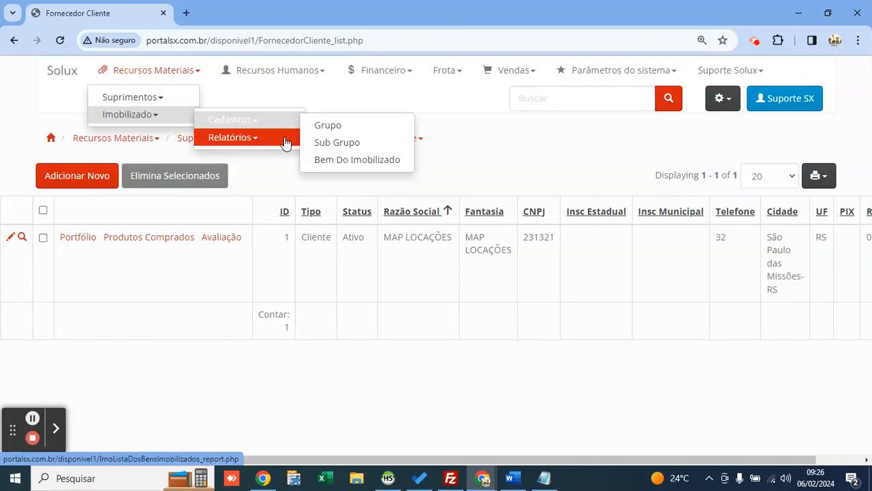
left_click(342, 166)
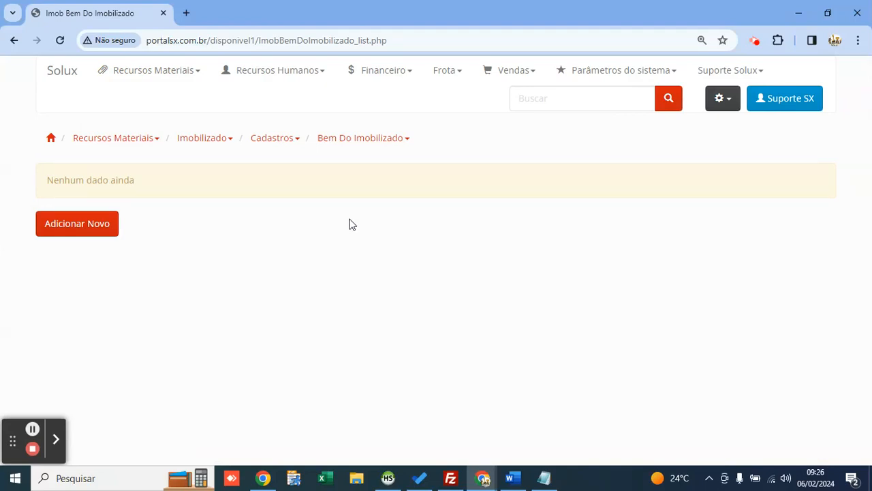
left_click(102, 226)
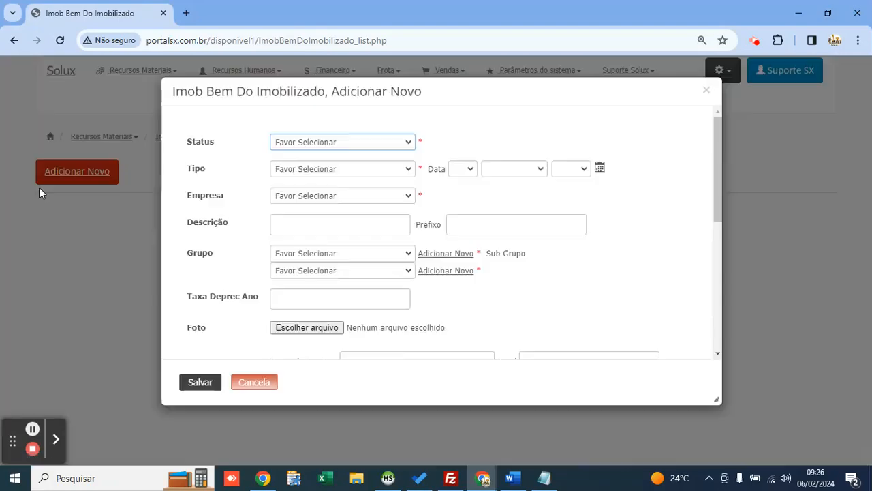
Step: Set the new asset's Status to Ativo and Tipo to Próprio
left_click_drag(512, 76, 471, 87)
left_click_drag(687, 399, 726, 420)
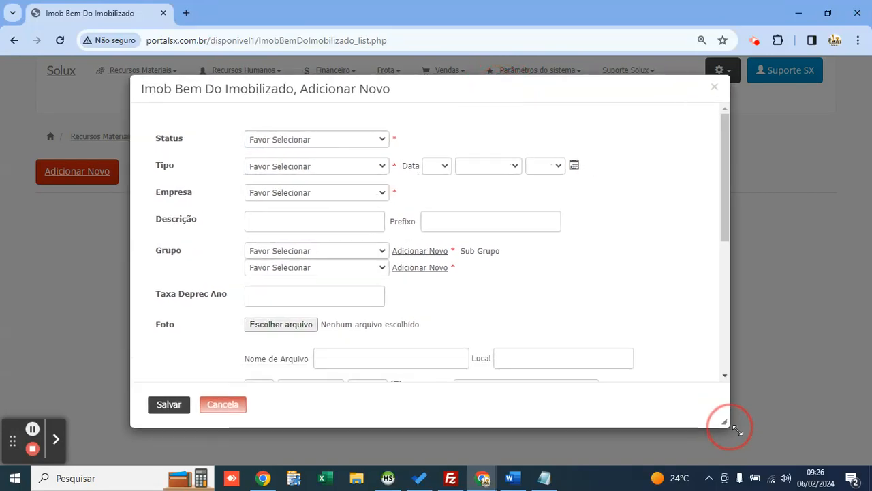
left_click_drag(415, 91, 387, 79)
left_click(320, 129)
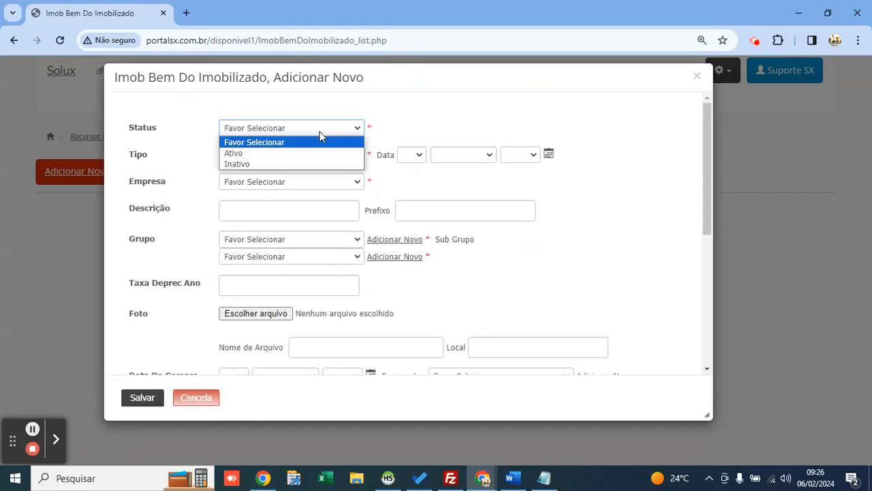
key("Down")
key("Down")
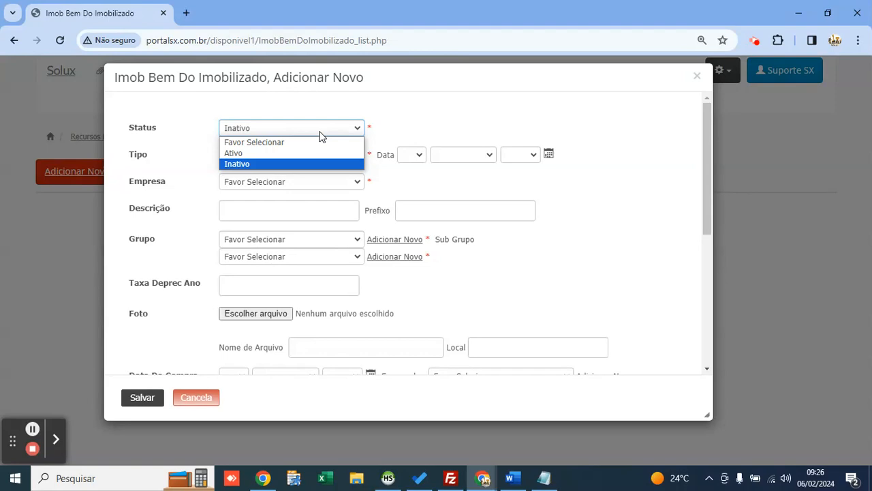
key("Up")
key("Return")
left_click(286, 158)
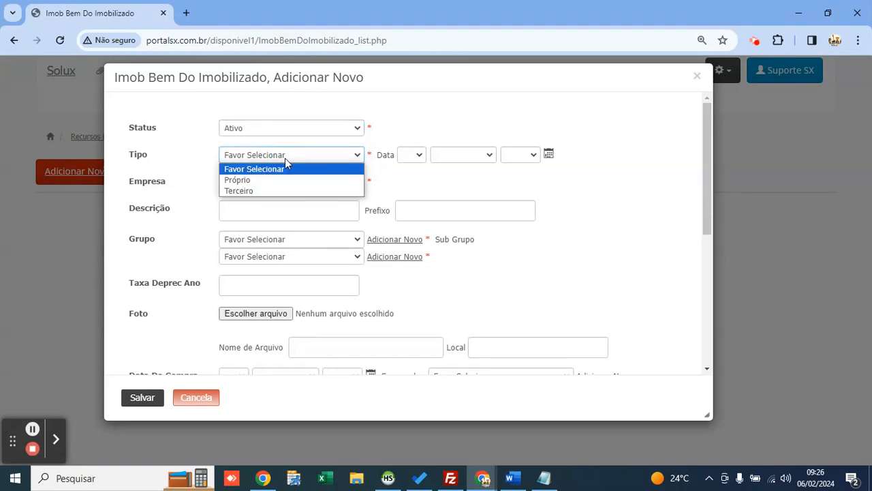
key("Down")
key("Down")
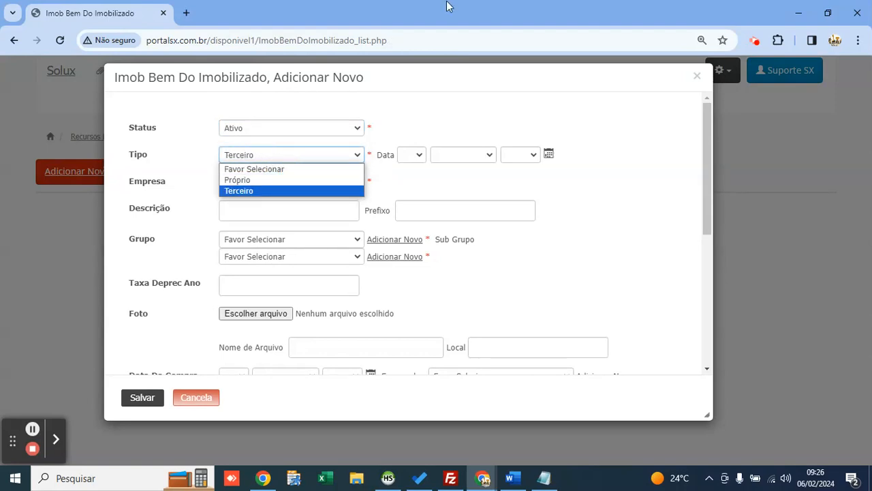
key("Up")
key("Return")
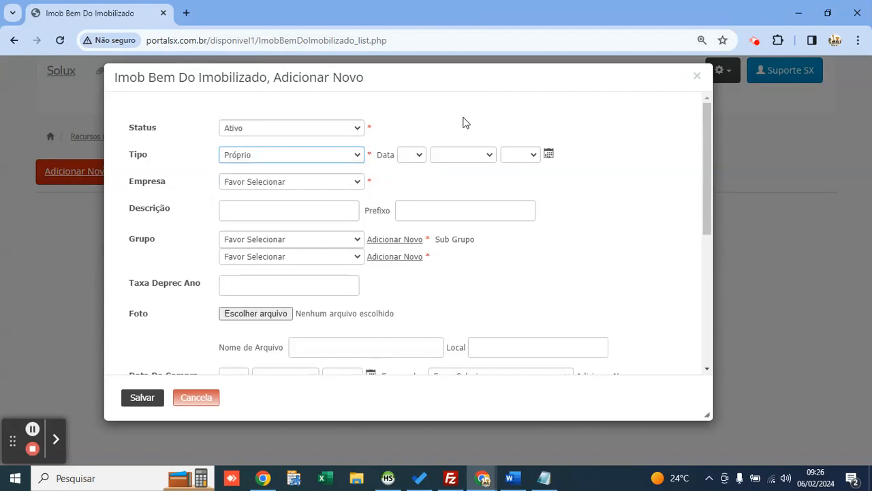
Step: Choose company DIRCEU LOCAÇÃO, enter description PÁ CARREGADEIRA and prefix E05
left_click(333, 182)
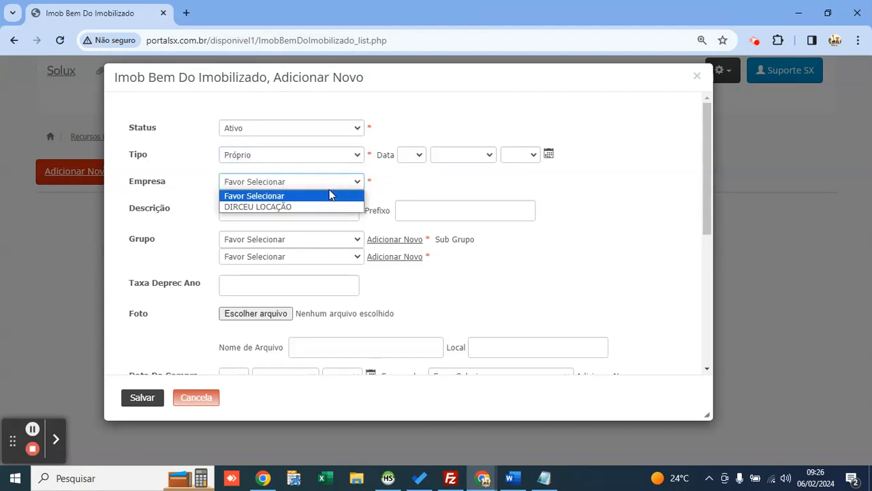
key("Down")
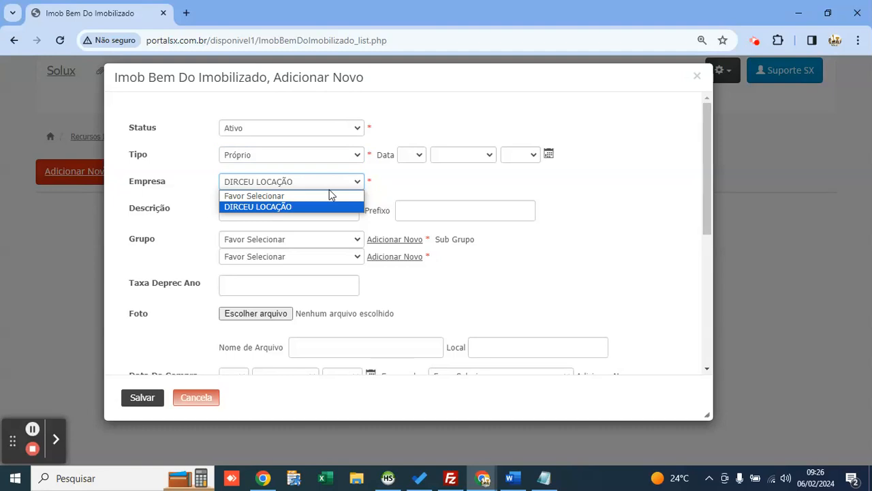
key("Return")
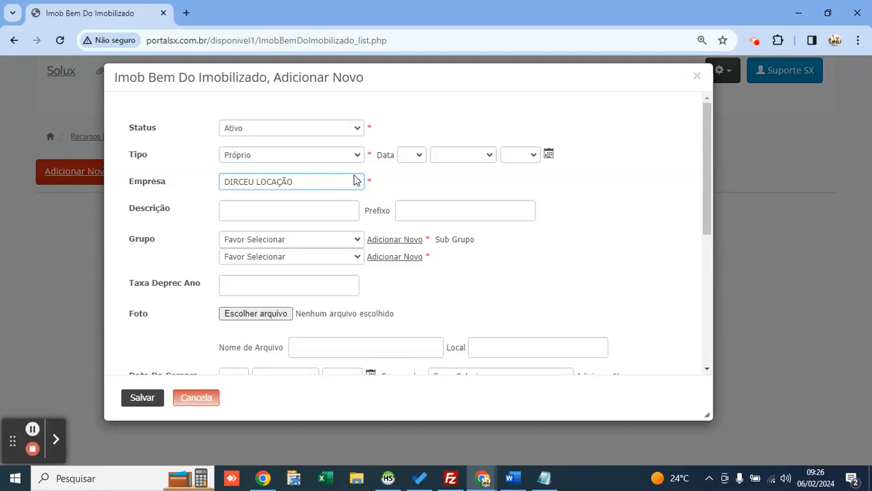
left_click(238, 215)
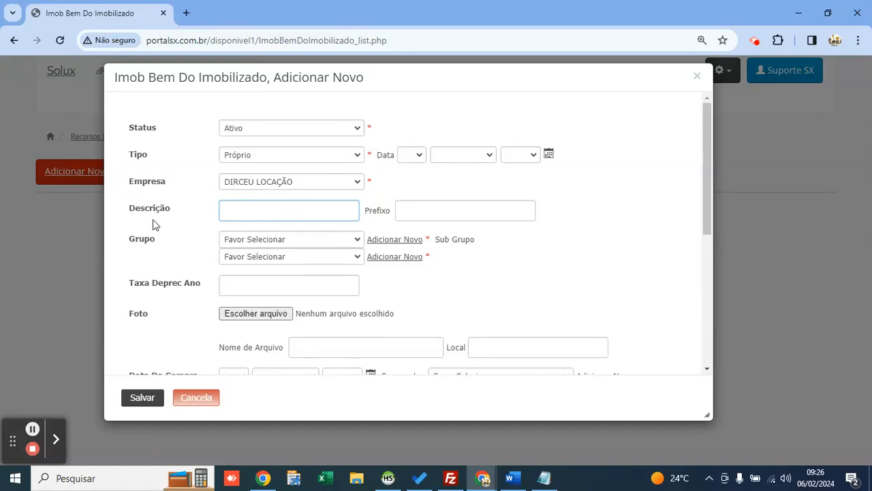
type("PÁ CARREGADEIRA")
key("Tab")
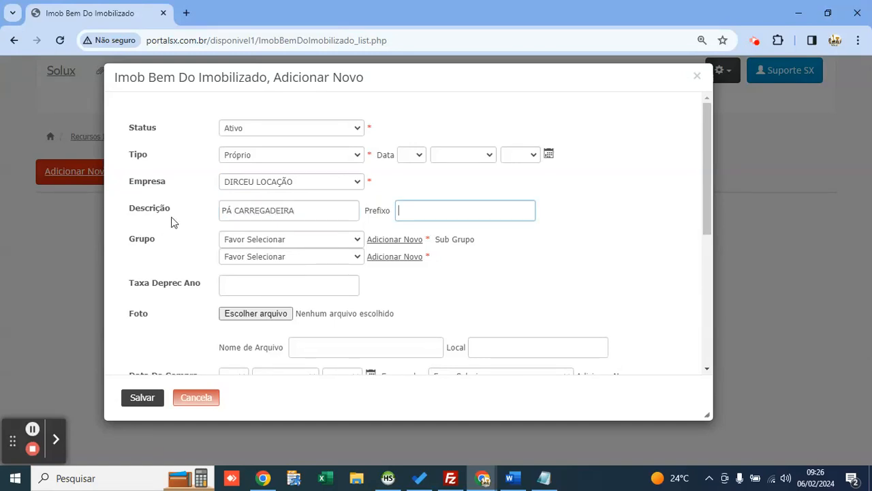
left_click(387, 216)
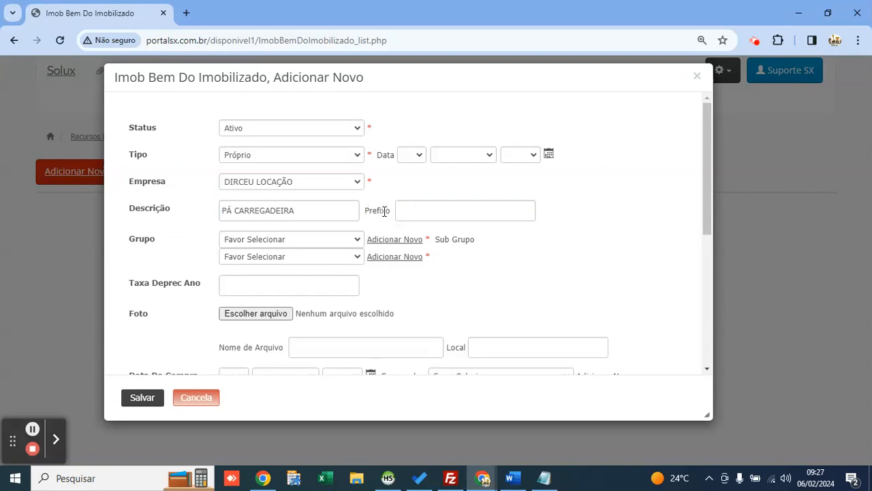
left_click(381, 210)
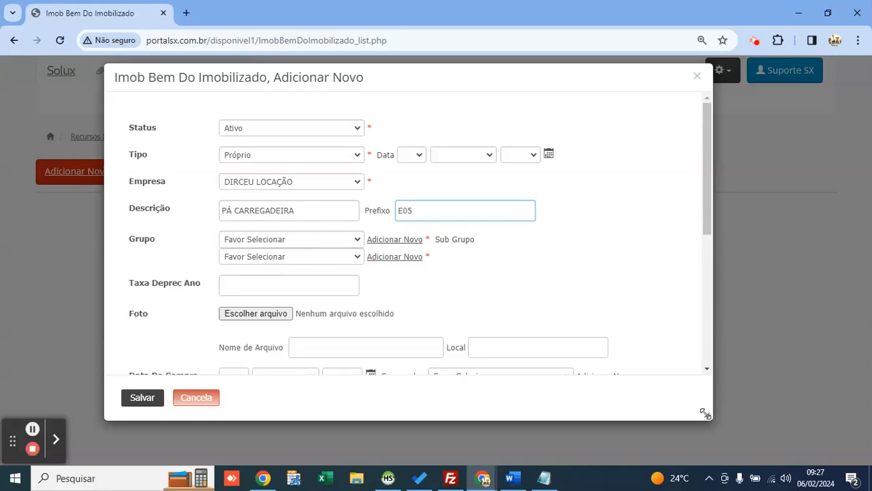
Step: Widen the form and begin creating a new asset group from the Grupo field
left_click_drag(706, 413, 775, 428)
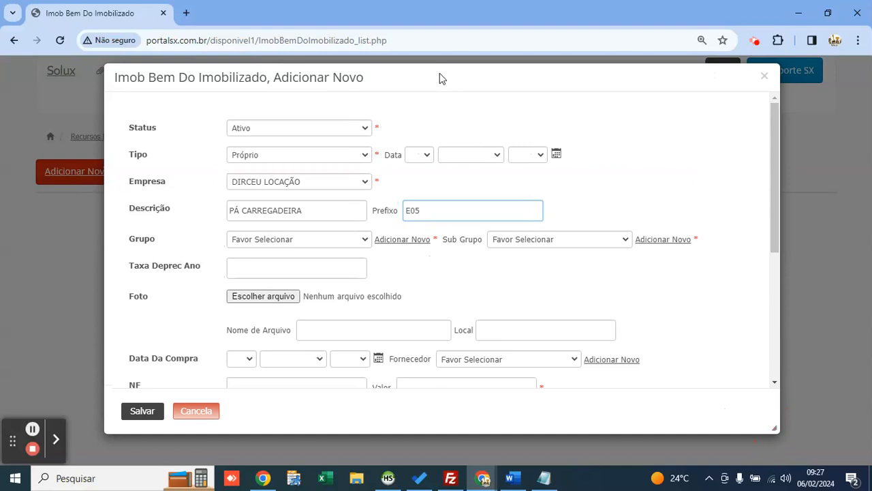
left_click_drag(439, 73, 421, 82)
double_click(133, 241)
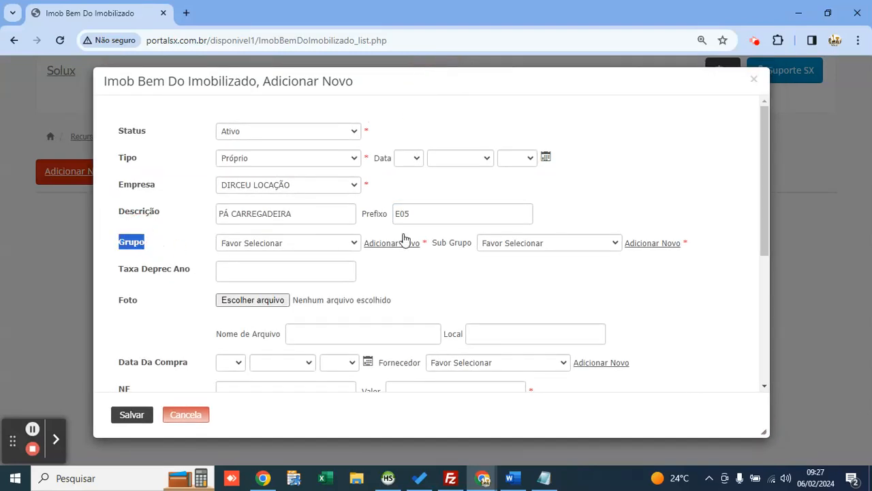
left_click(455, 246)
left_click(306, 244)
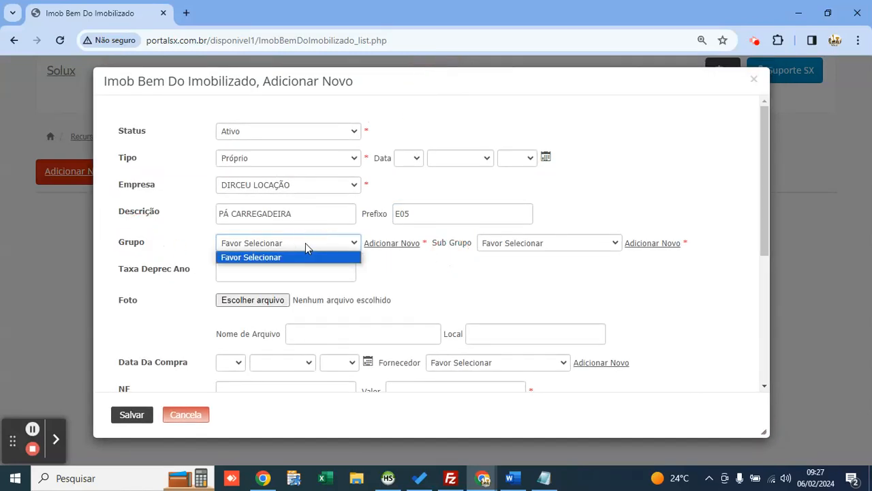
left_click(306, 244)
left_click(379, 244)
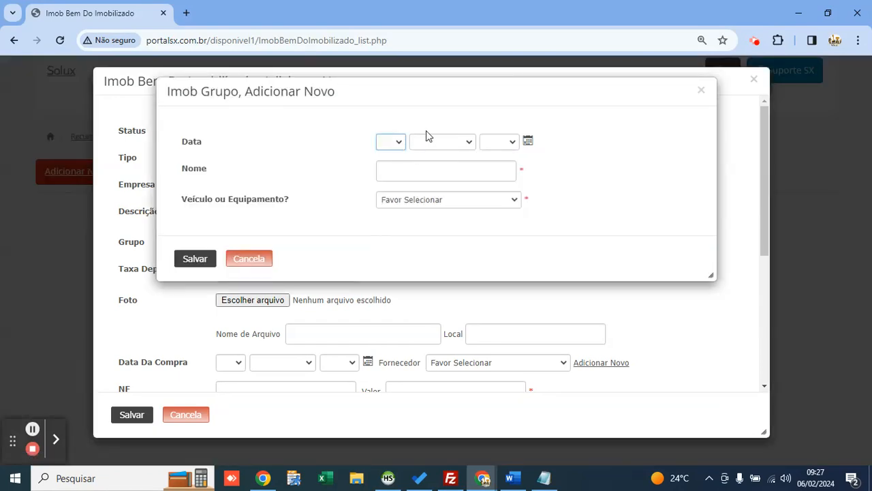
Step: Name the new group MÁQUINAS and set Veículo ou Equipamento? to Sim
left_click(505, 165)
type("EQUIPAMENTOS")
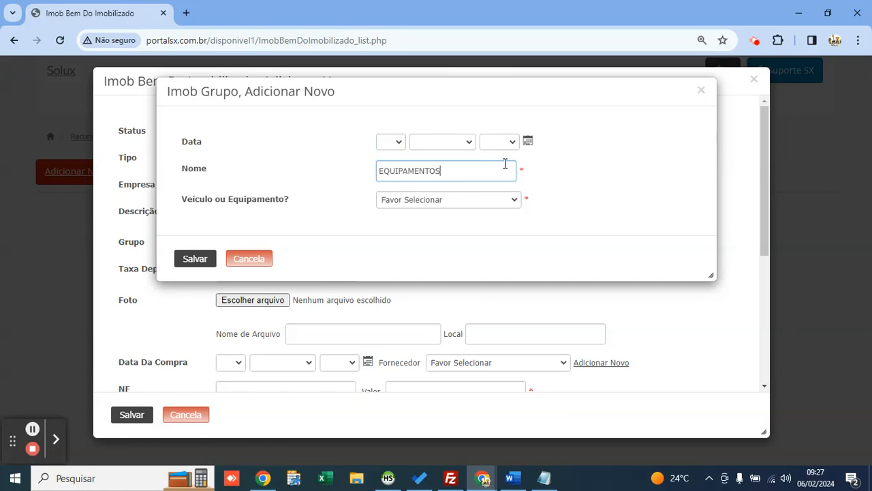
key("ctrl+a")
type("MÁQUINAS")
left_click(432, 200)
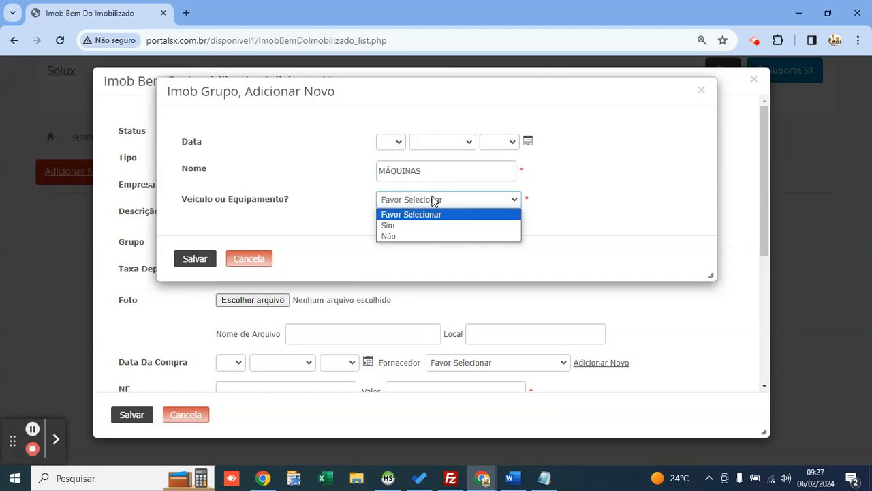
left_click(435, 200)
left_click(434, 200)
key("Down")
key("Down")
key("Up")
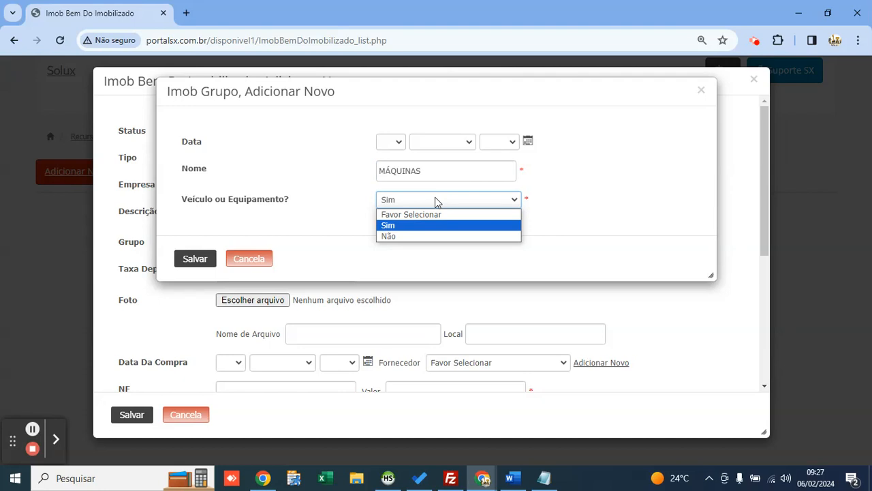
key("Return")
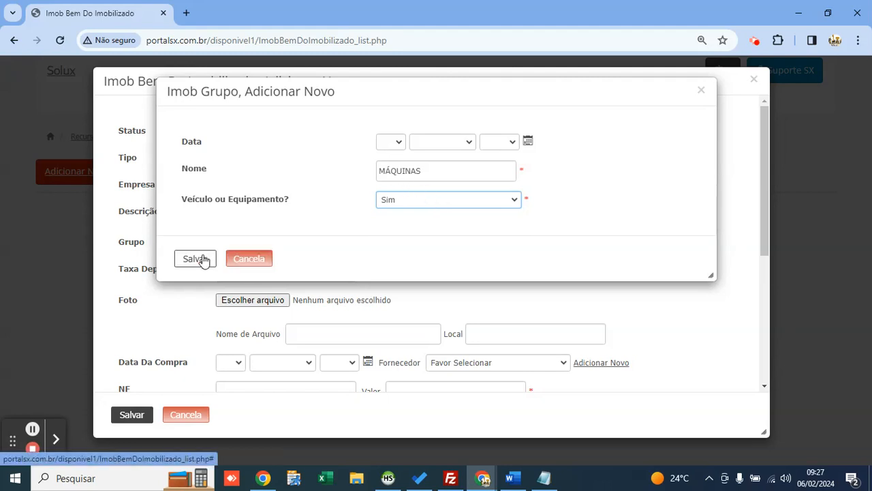
Step: Save the MÁQUINAS group with Veículo ou Equipamento? left at Sim
left_click(399, 208)
key("Down")
key("Return")
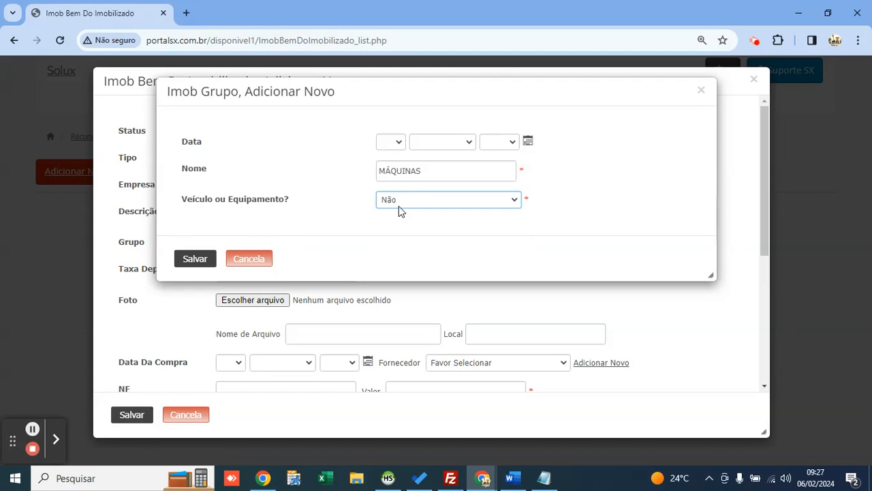
left_click(399, 208)
key("Up")
key("Return")
left_click(203, 264)
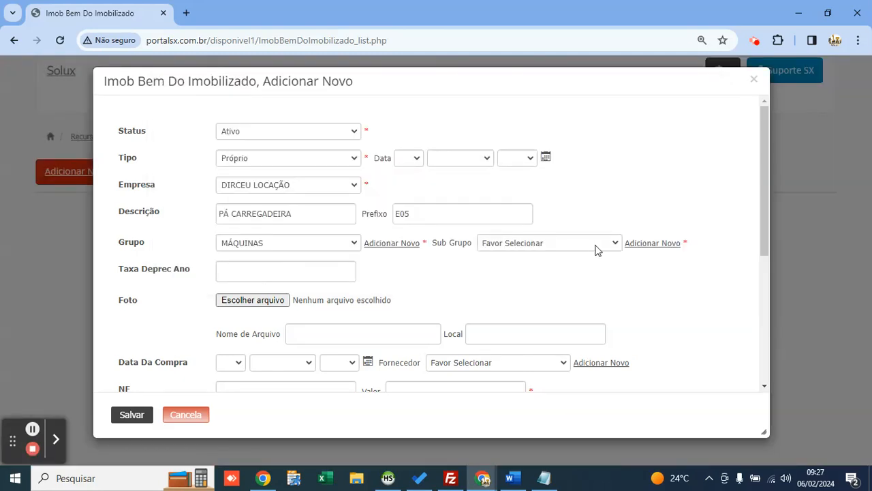
left_click(642, 246)
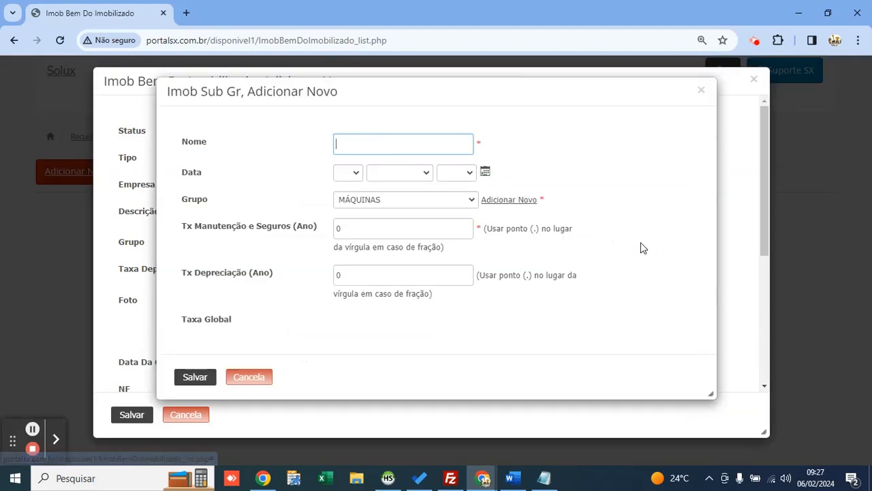
Step: Keep MÁQUINAS as the subgroup's group and name the subgroup PÁ CARREGADEIRA
left_click(390, 201)
left_click(389, 202)
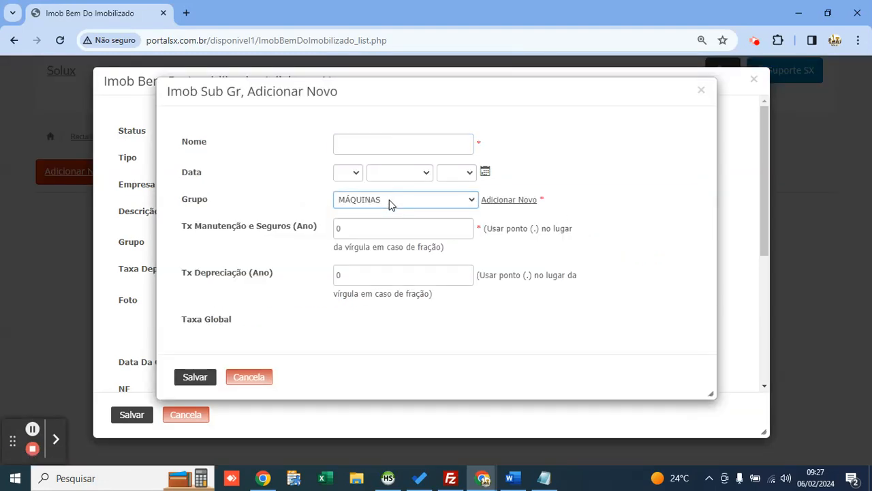
left_click(376, 139)
left_click_drag(375, 95, 487, 109)
left_click(478, 164)
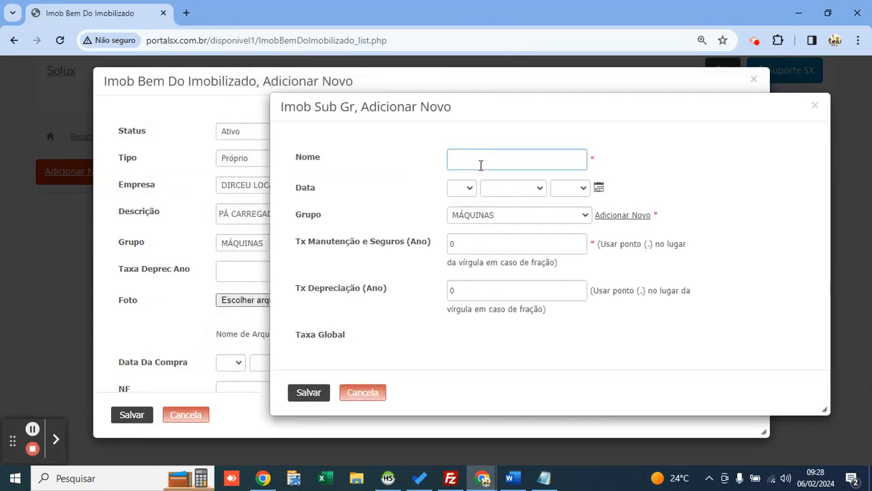
type("PÁ CARREGADEIRA")
Step: Set maintenance rate 5 and depreciation rate 5 (global 10), then save the subgroup
left_click_drag(483, 247, 420, 244)
double_click(420, 243)
left_click_drag(535, 161, 443, 162)
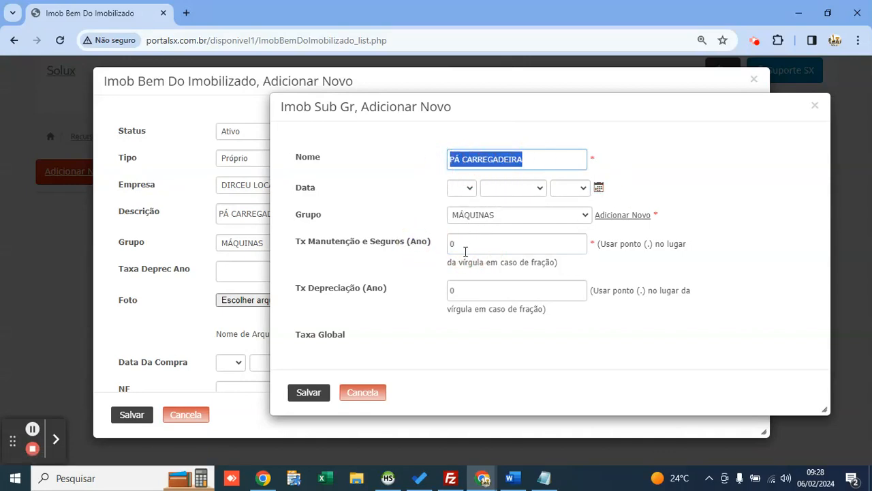
left_click(472, 244)
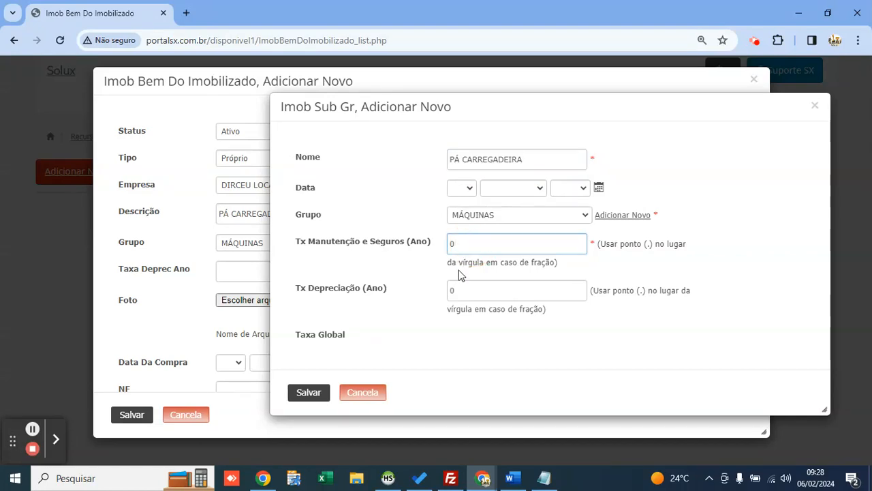
key("BackSpace")
type("5")
key("Tab")
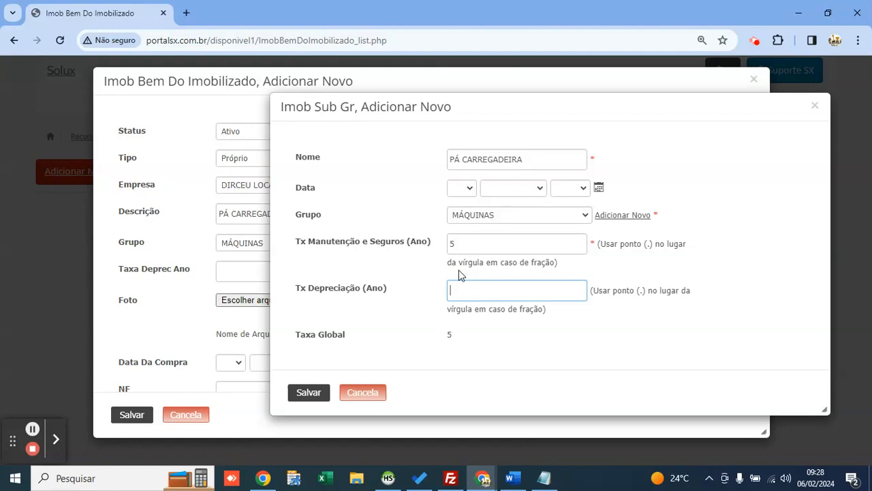
type("5")
left_click_drag(466, 286, 437, 295)
left_click(457, 292)
left_click_drag(459, 334, 447, 340)
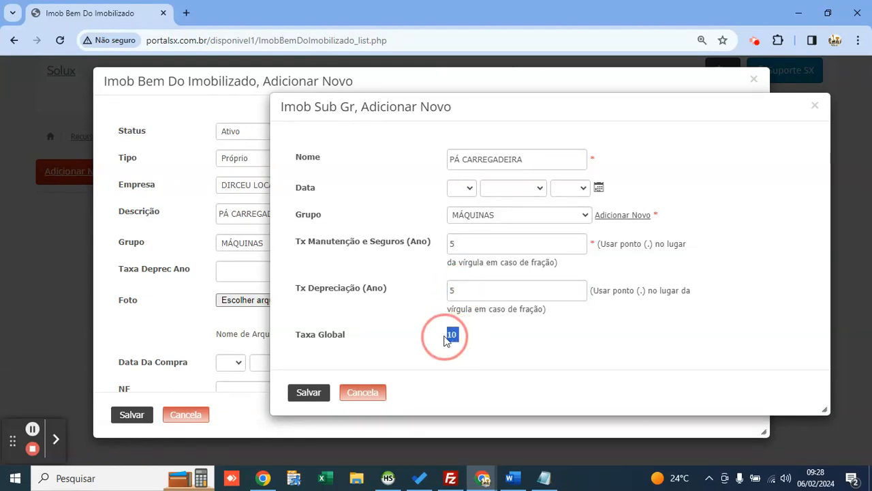
left_click(460, 293)
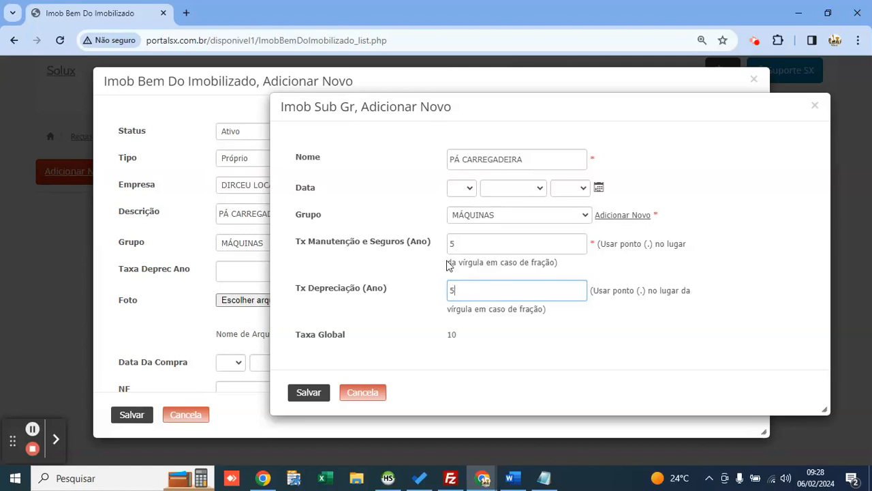
left_click(315, 392)
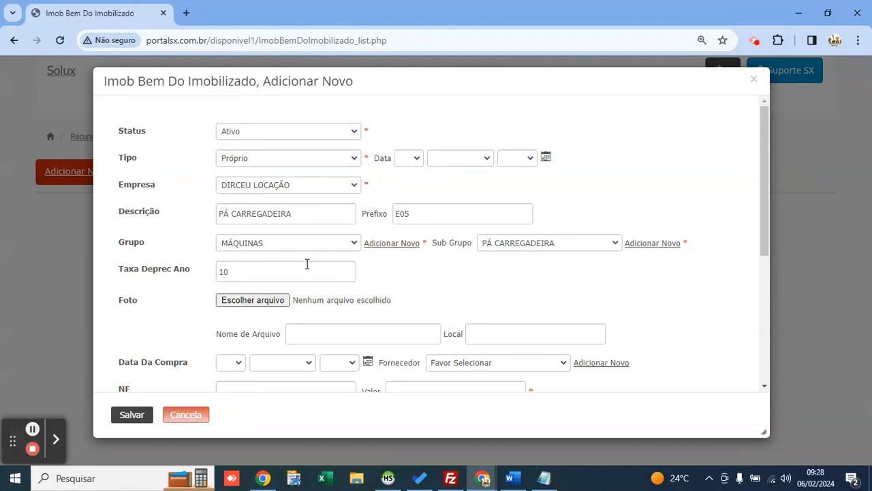
Step: Review the asset form, keeping company DIRCEU LOCAÇÃO and the PÁ CARREGADEIRA description
scroll(284, 289, "down", 2)
scroll(279, 325, "down", 1)
left_click(265, 322)
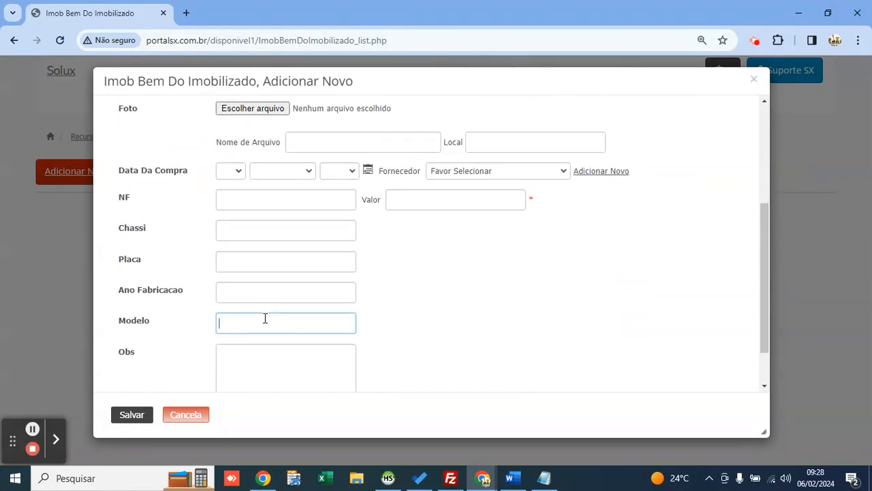
scroll(269, 317, "up", 3)
left_click(307, 186)
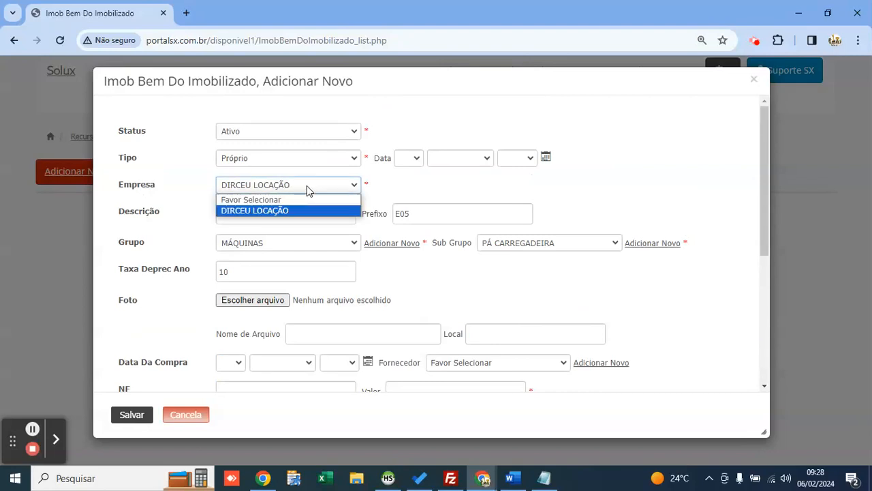
left_click(307, 185)
left_click(318, 211)
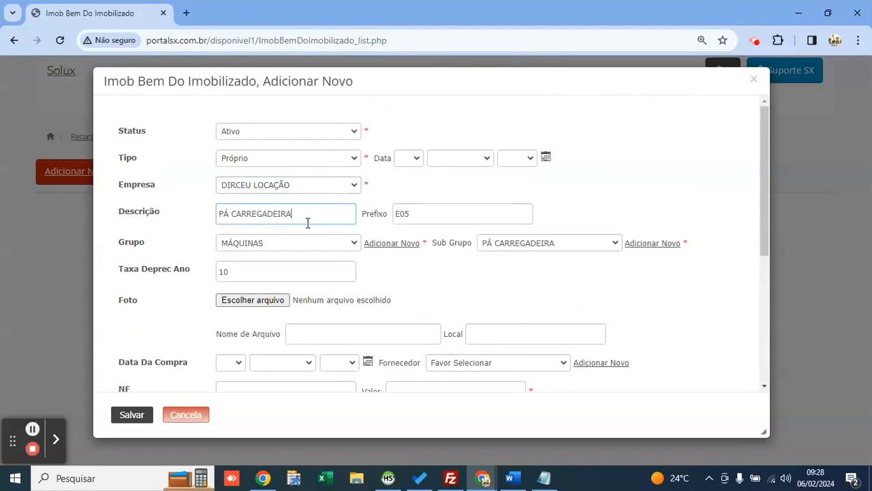
Step: Enter Valor 150000 and save the PÁ CARREGADEIRA asset record
scroll(313, 236, "down", 2)
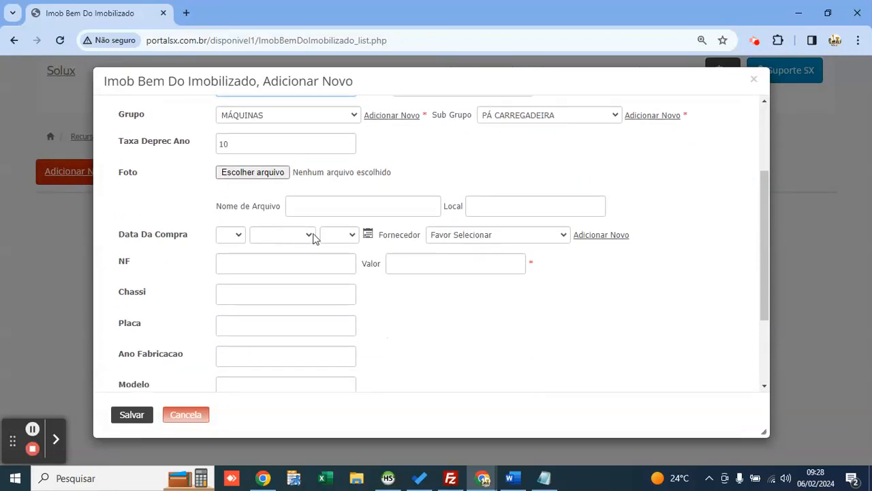
left_click(390, 264)
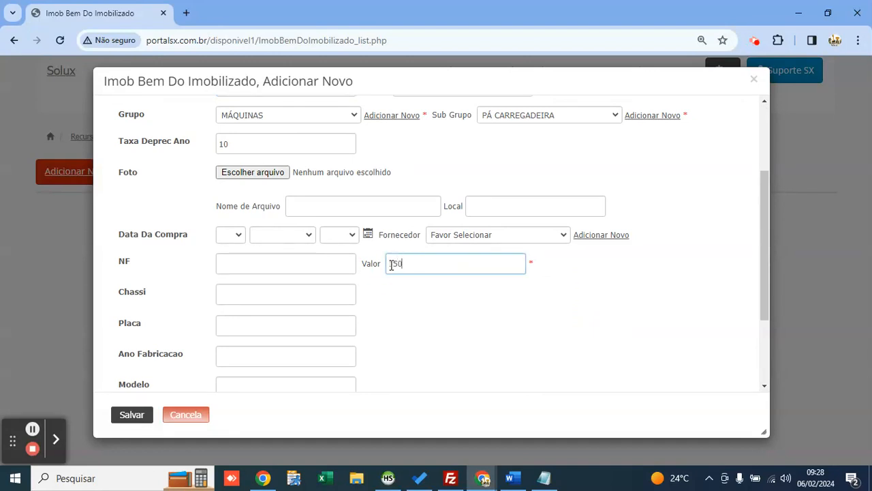
scroll(390, 265, "down", 2)
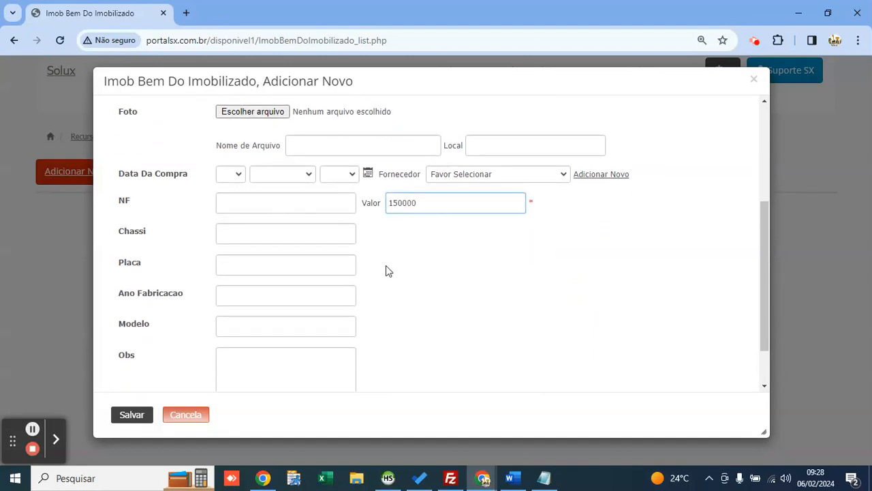
left_click(253, 148)
left_click(269, 176)
left_click(272, 203)
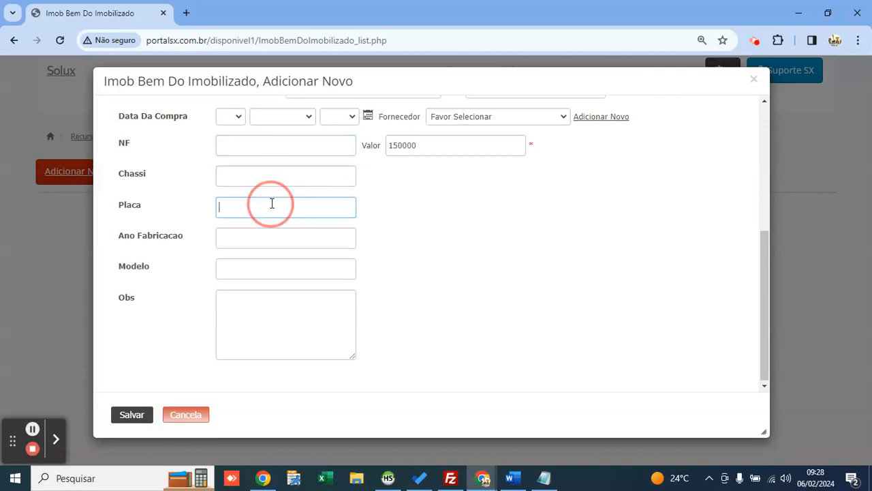
scroll(259, 252, "up", 4)
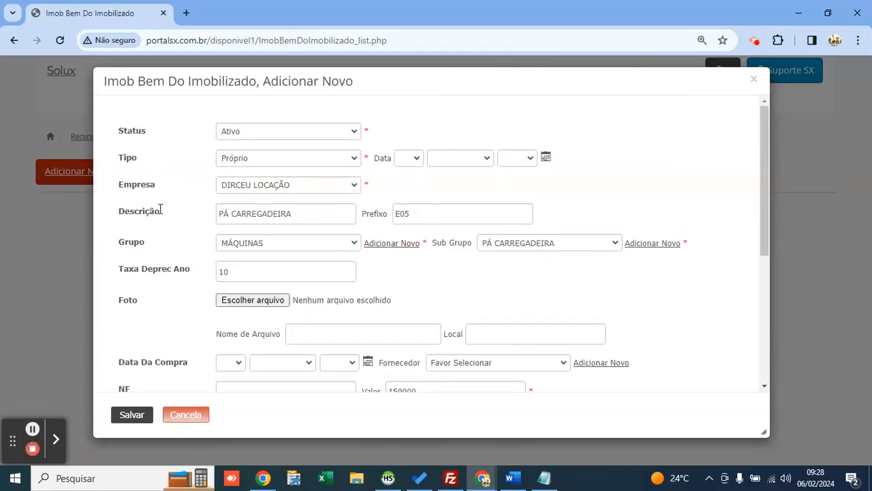
left_click(142, 415)
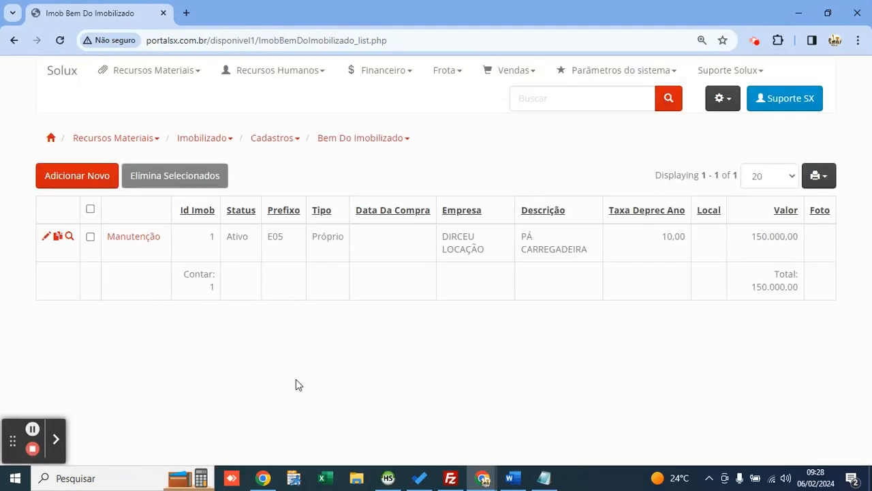
Step: Open the saved asset's maintenance records, then go back
mouse_move(169, 74)
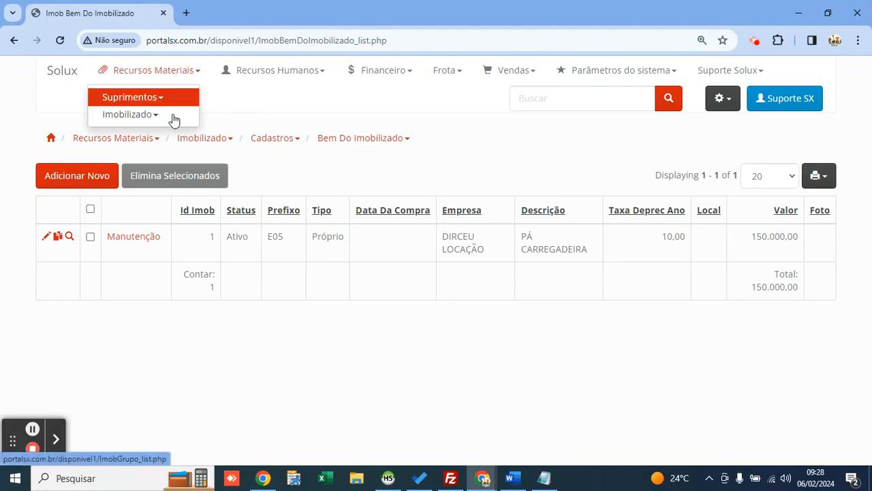
mouse_move(170, 116)
mouse_move(239, 123)
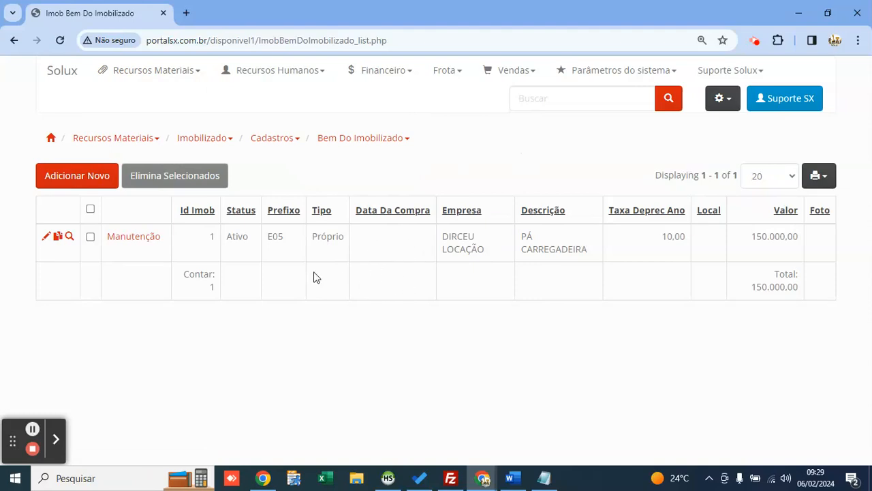
mouse_move(136, 240)
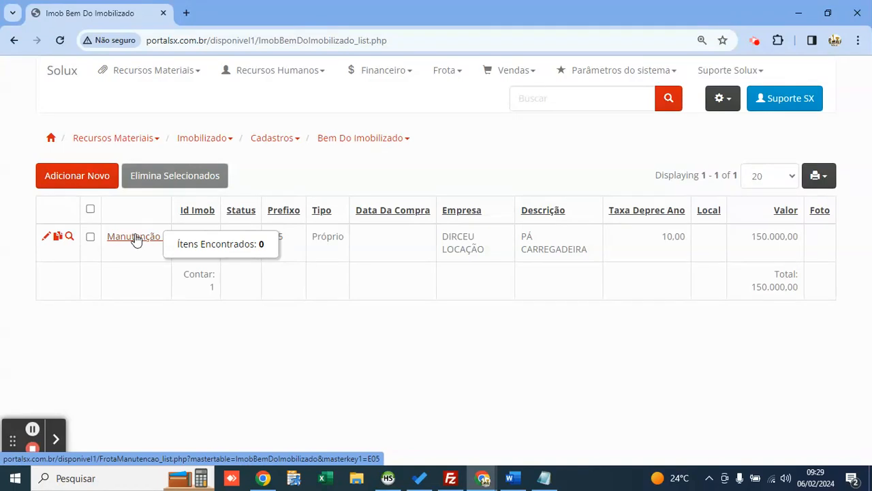
left_click(136, 240)
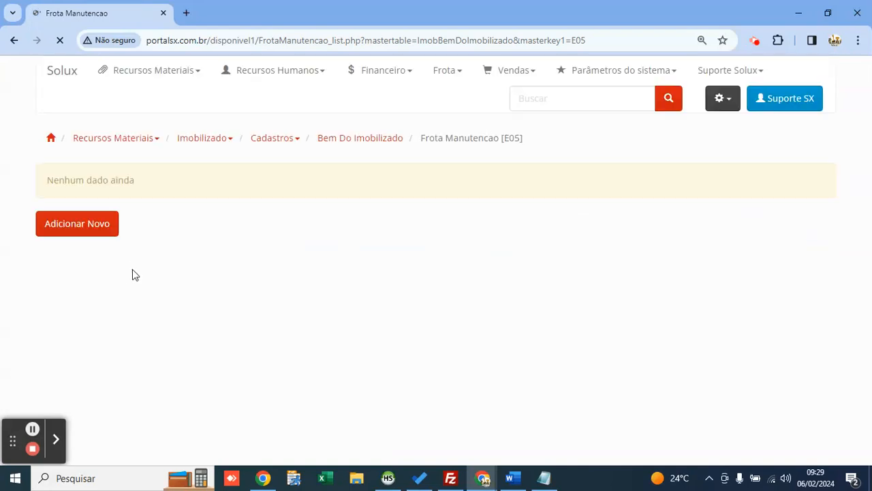
left_click(14, 40)
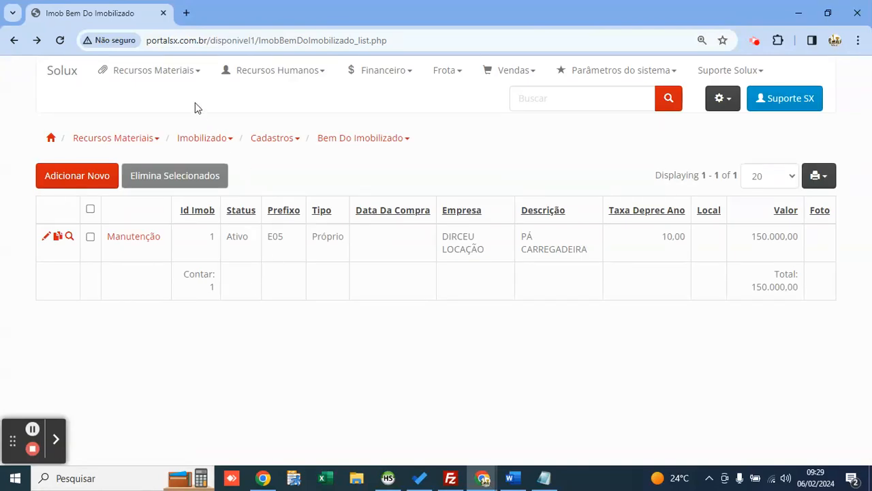
Step: Navigate Recursos Materiais > Imobilizado > Cadastros back to the Bem Do Imobilizado list
left_click(171, 73)
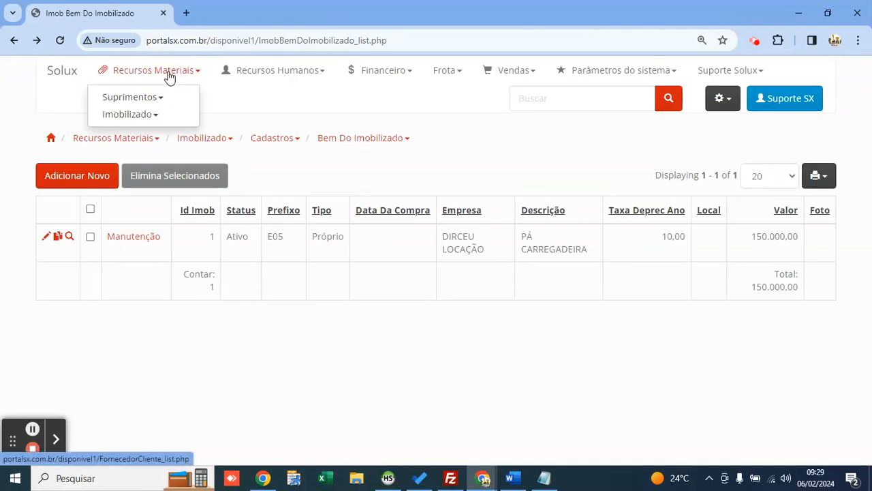
left_click(172, 99)
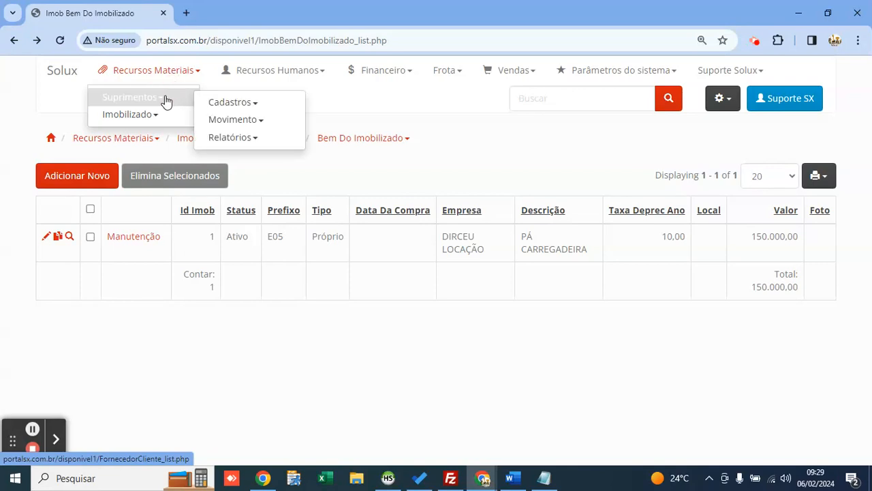
left_click(226, 109)
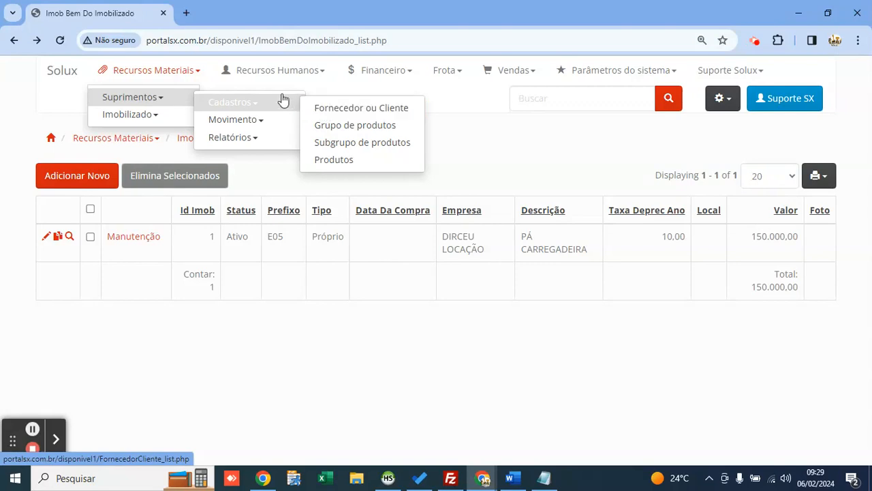
left_click(132, 120)
left_click(226, 120)
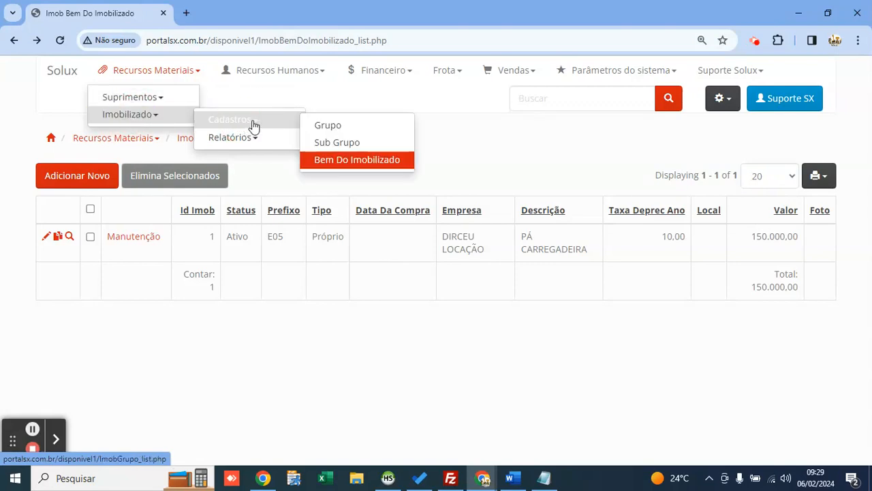
left_click(343, 161)
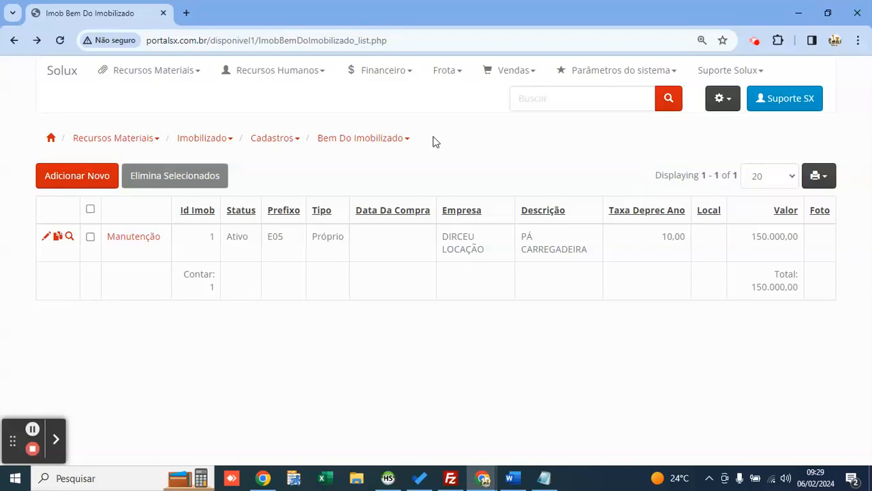
Step: Add and save a driver in Frota > Motoristas with licence category A/B and a phone number
left_click(450, 81)
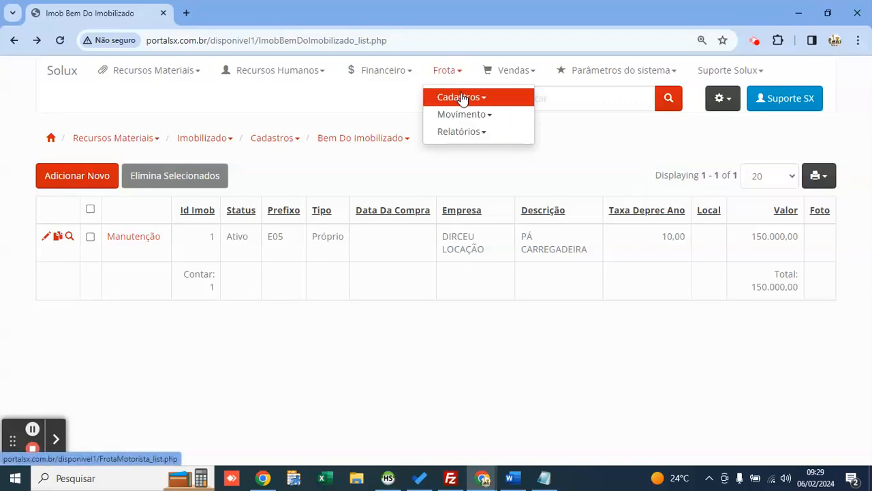
left_click(463, 98)
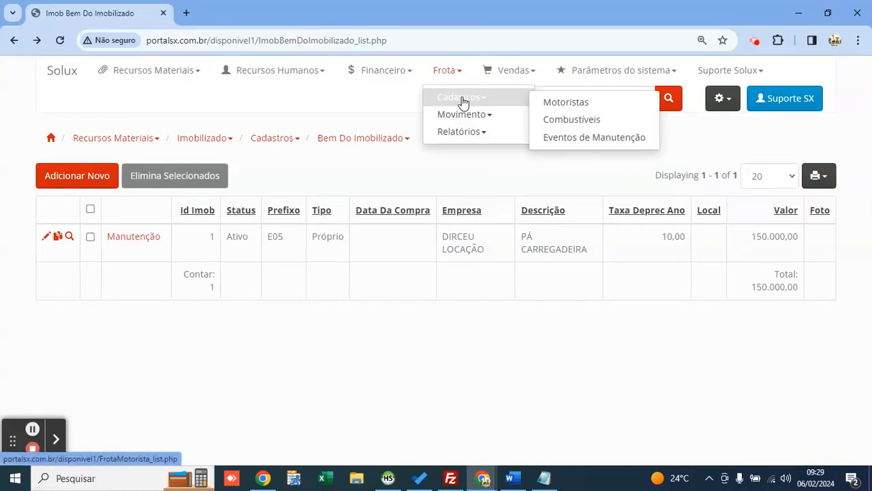
left_click(549, 104)
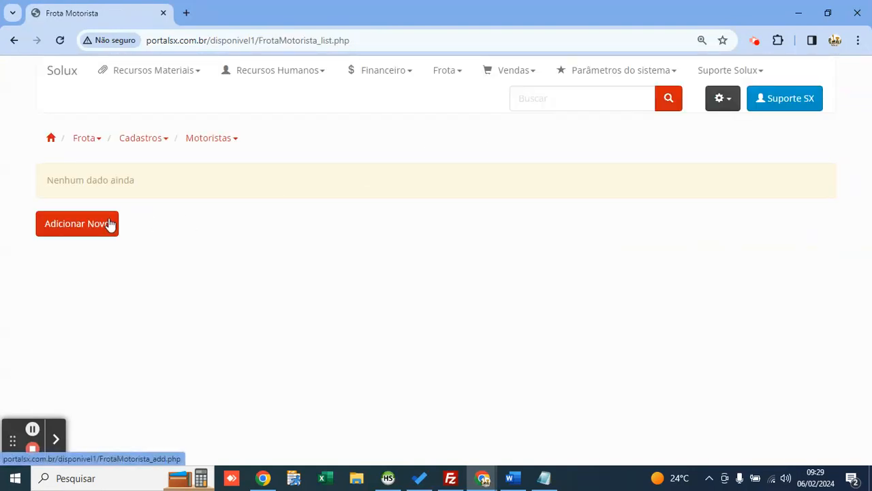
left_click(109, 224)
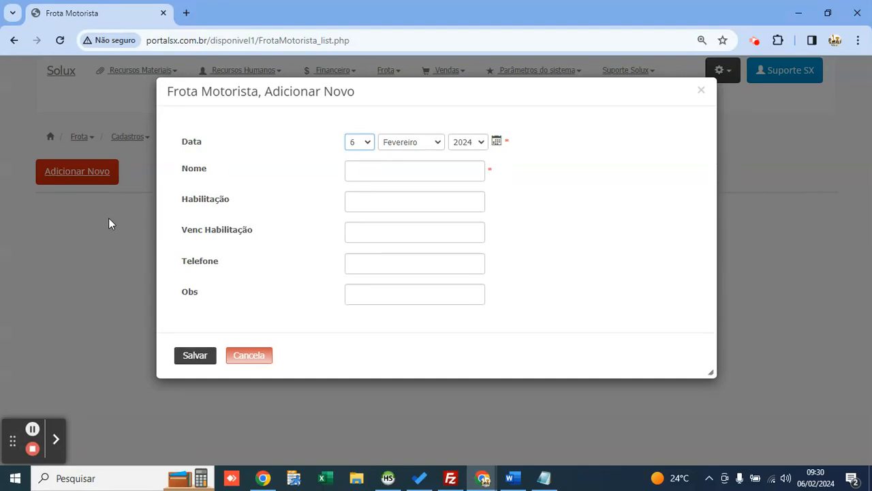
left_click(397, 172)
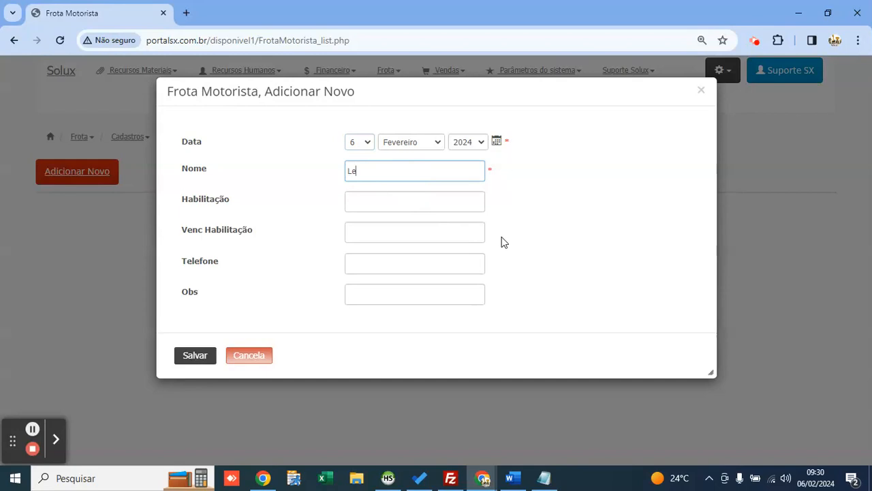
left_click(400, 204)
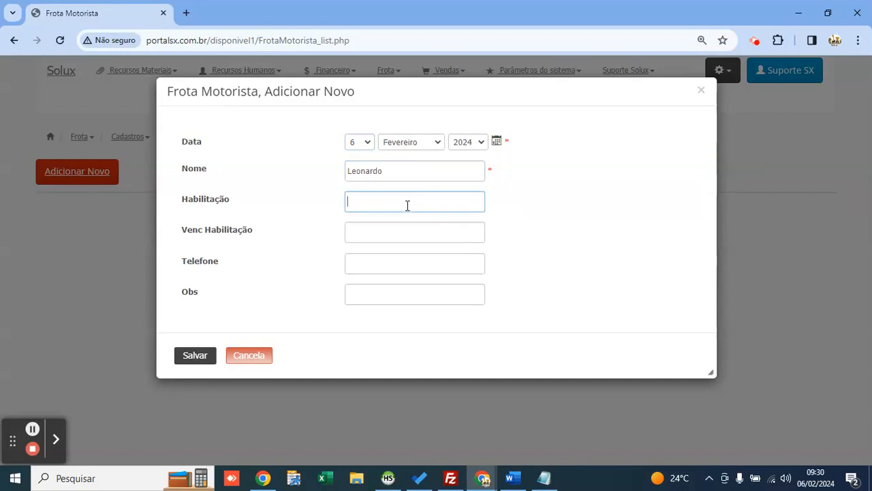
type("A/B")
key("Tab")
key("Tab")
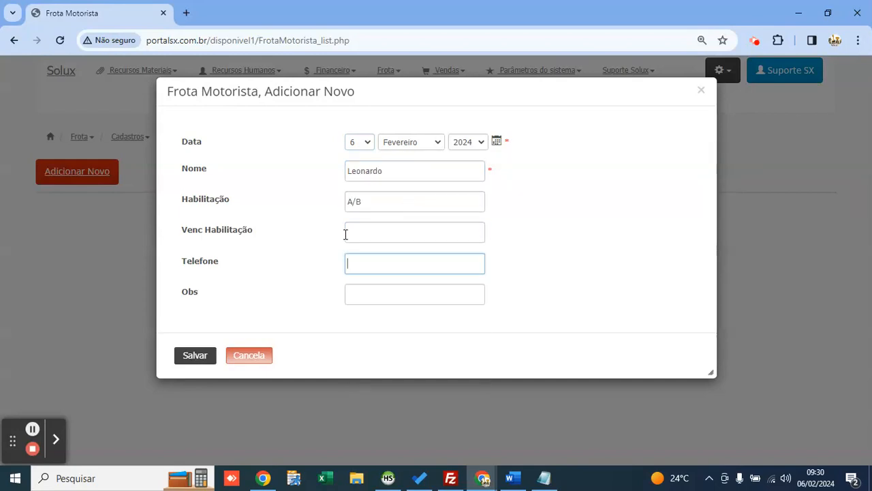
left_click(196, 355)
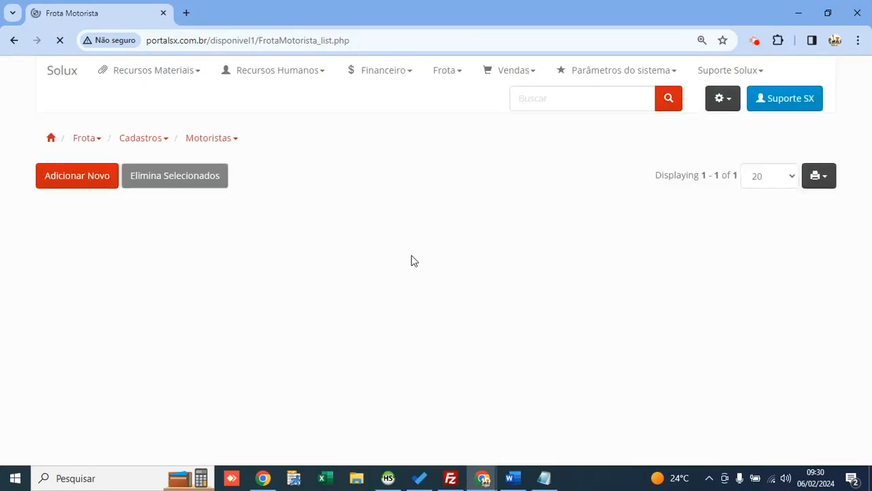
Step: Add fuel DIESEL S10 with unit price 5,89 in Frota > Combustíveis and save it
left_click(449, 82)
left_click(458, 96)
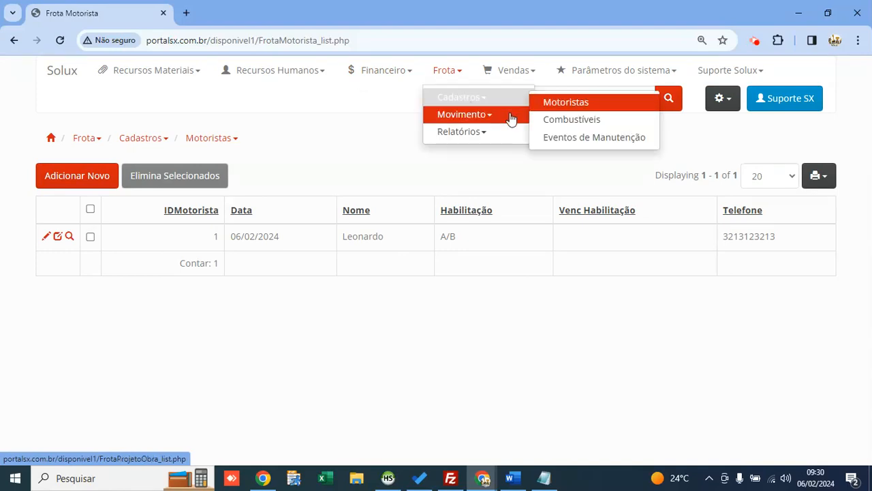
left_click(561, 122)
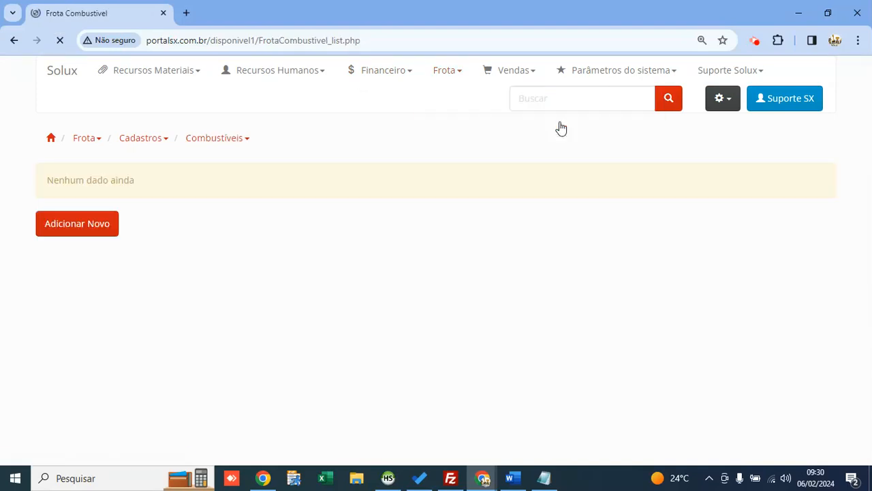
left_click(94, 232)
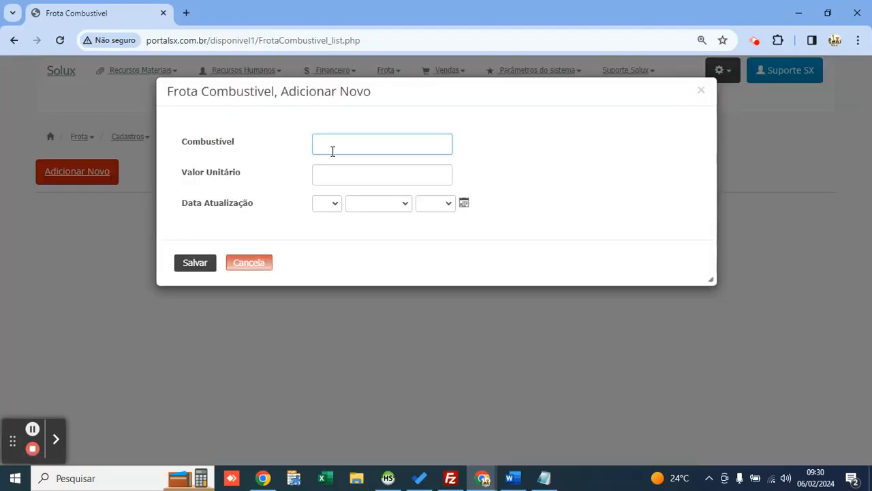
type("DIESEL S10")
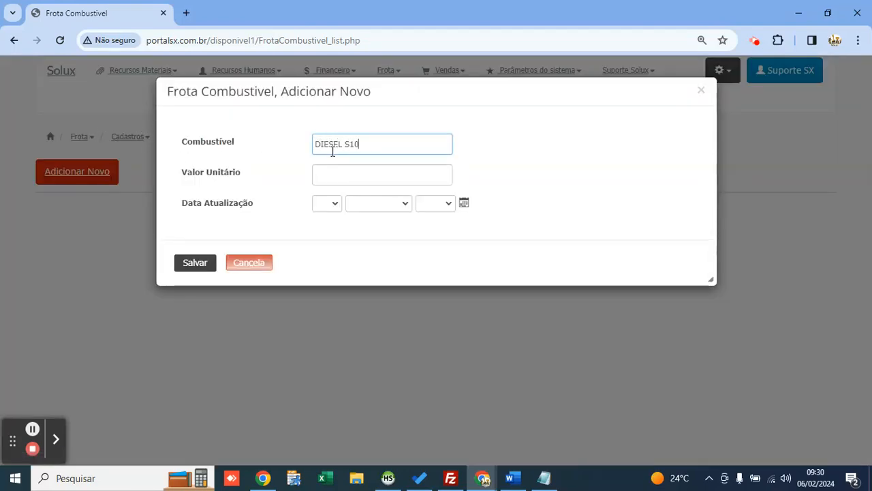
key("Tab")
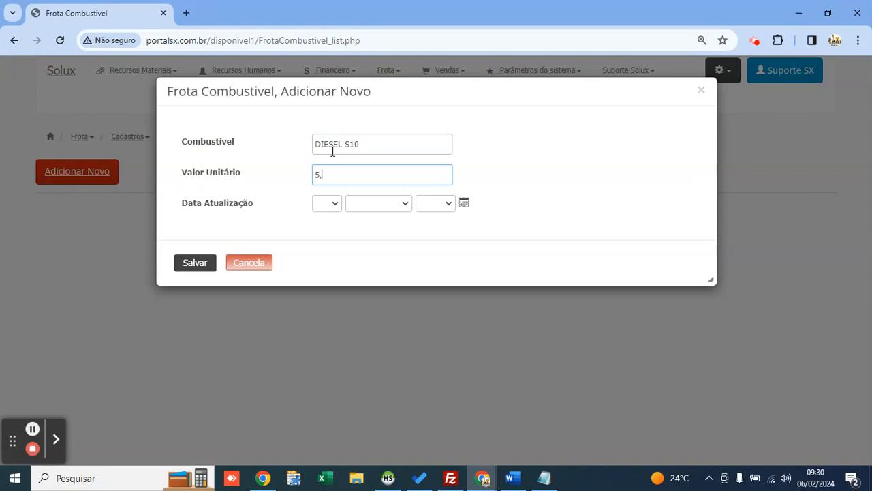
left_click(197, 265)
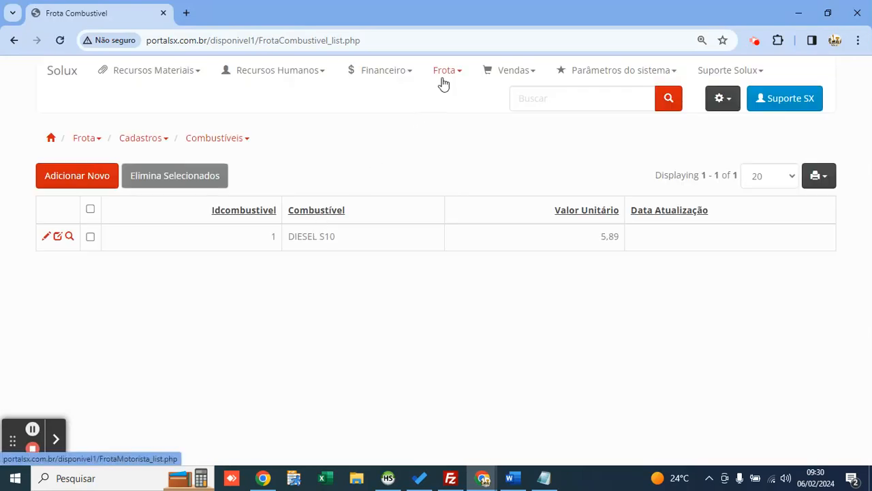
Step: Start a new project in Frota > Movimento > Abertura de Projeto/Obra named TERRAPLENAGEM ESTACIONAMENTO
left_click(443, 82)
left_click(469, 117)
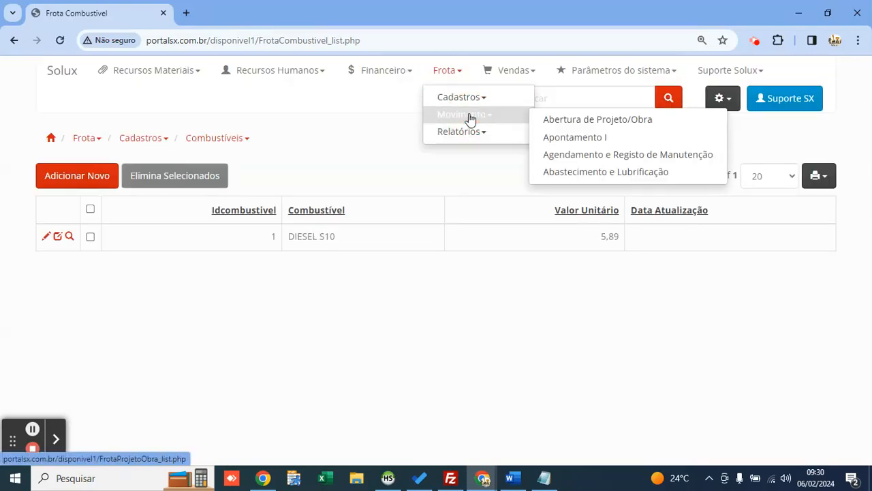
left_click(618, 121)
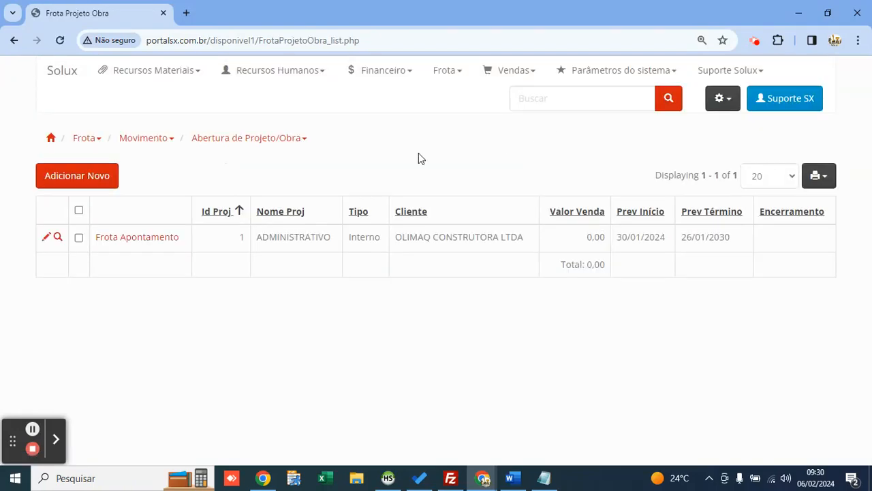
left_click(162, 75)
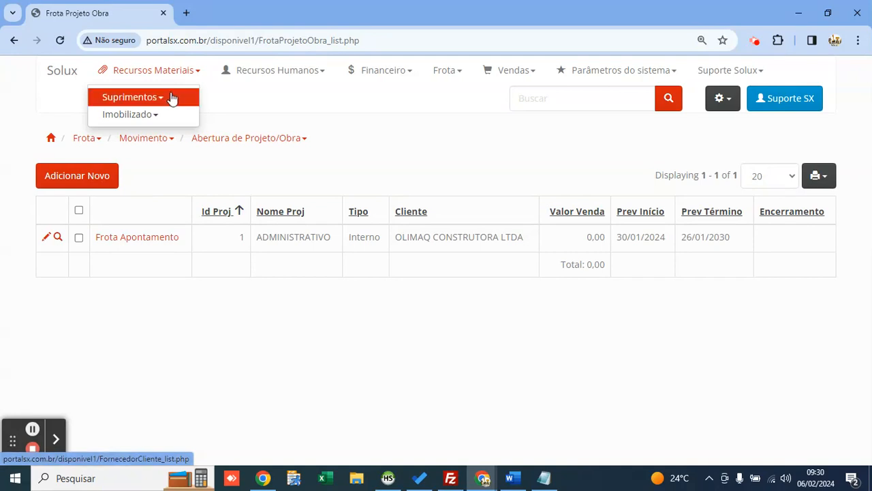
left_click(105, 170)
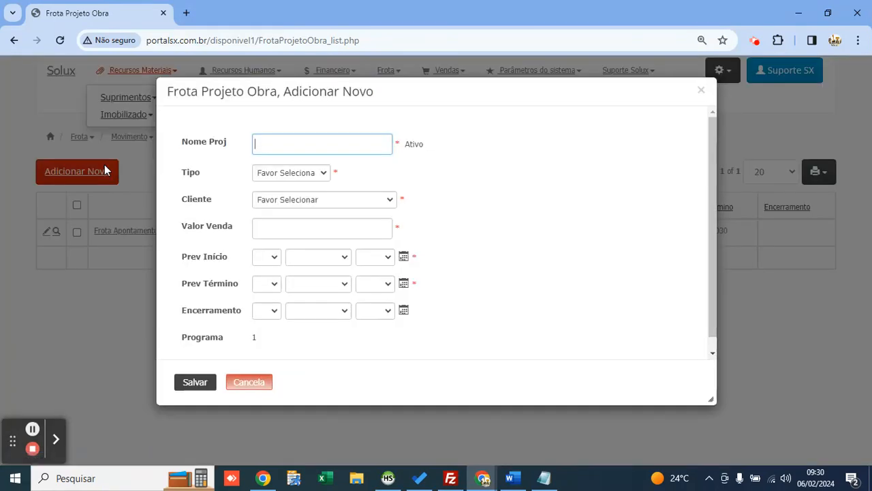
left_click(321, 146)
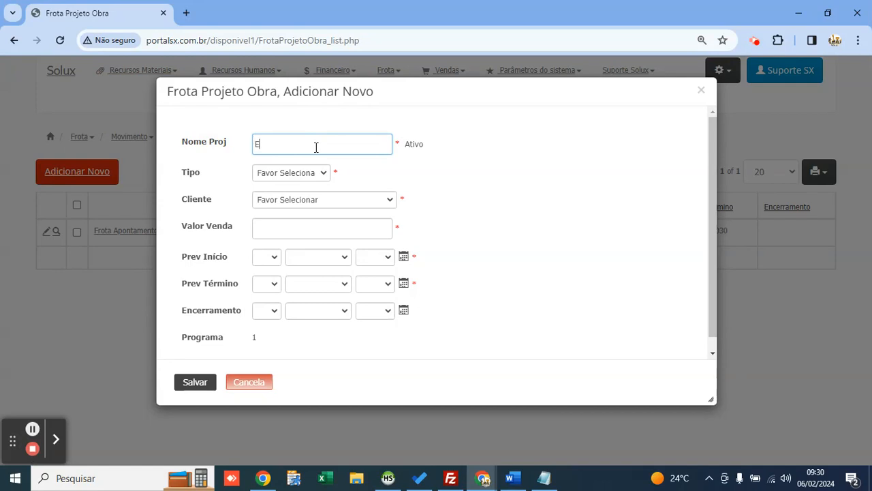
type("TERRAPLENAGEM ESTACIONAMENTO")
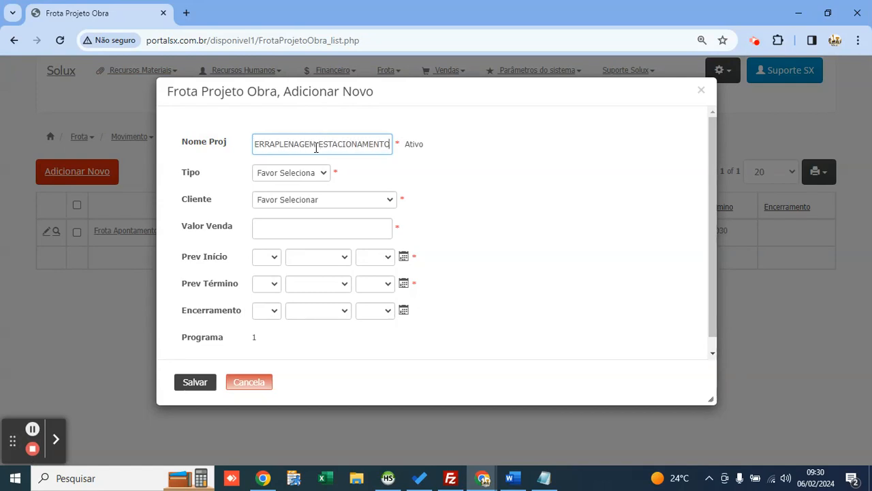
Step: Set the project's Tipo to Venda
left_click_drag(318, 146, 212, 150)
left_click(374, 172)
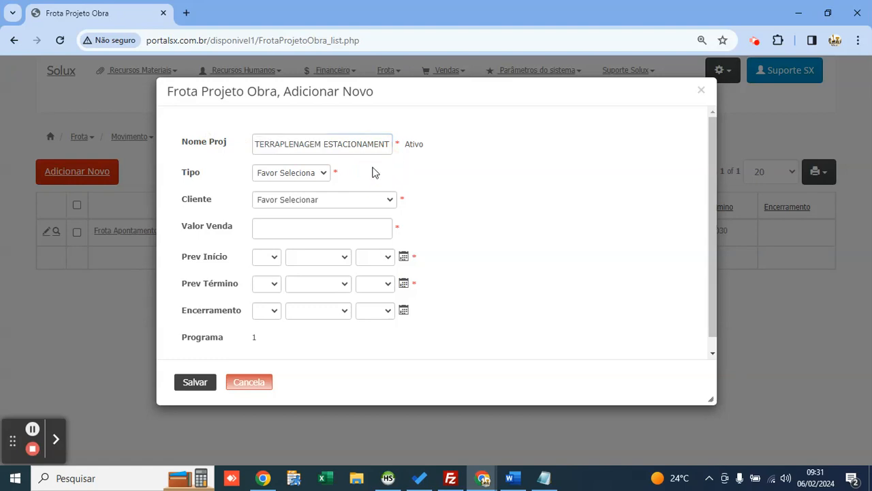
left_click(316, 173)
left_click(315, 173)
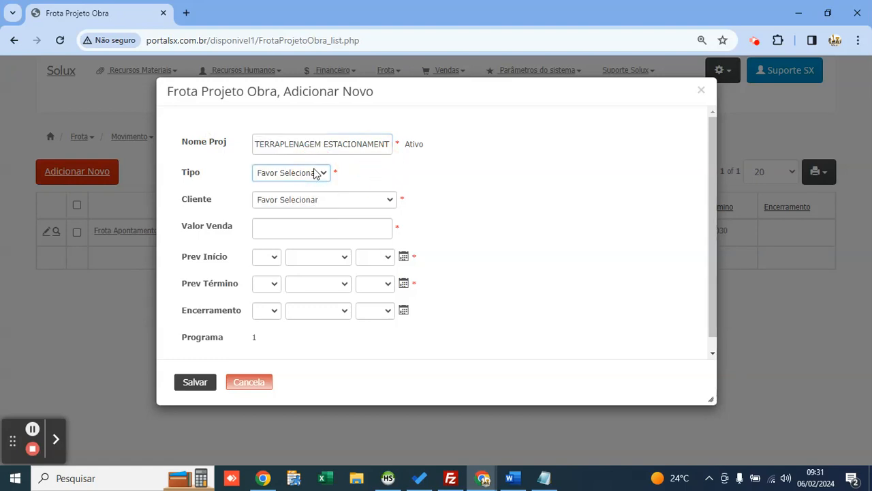
left_click(316, 173)
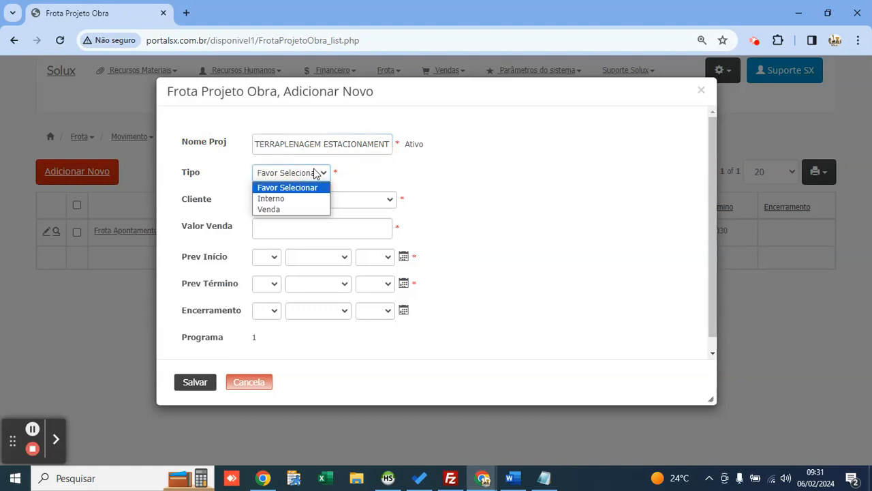
key("Down")
key("Down")
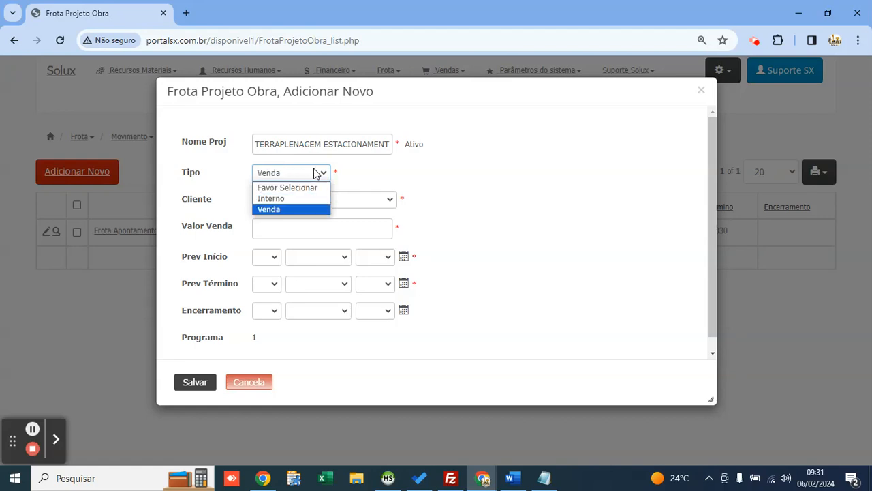
key("Return")
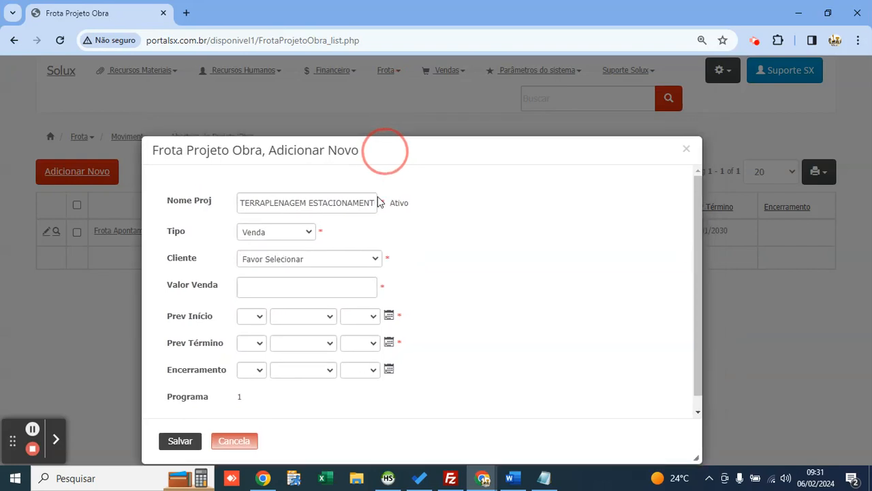
left_click_drag(384, 155, 362, 282)
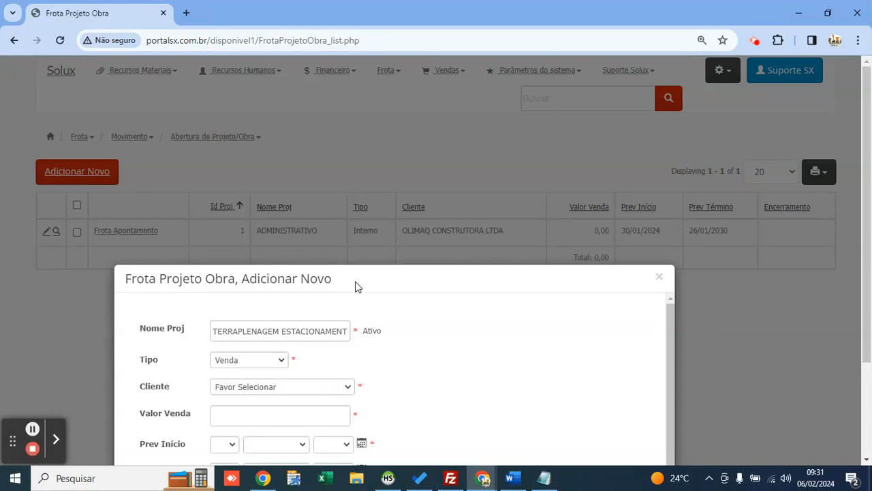
Step: Choose MAP LOCAÇÕES as the project's client and enter a sale value of 50000
left_click_drag(380, 278, 427, 99)
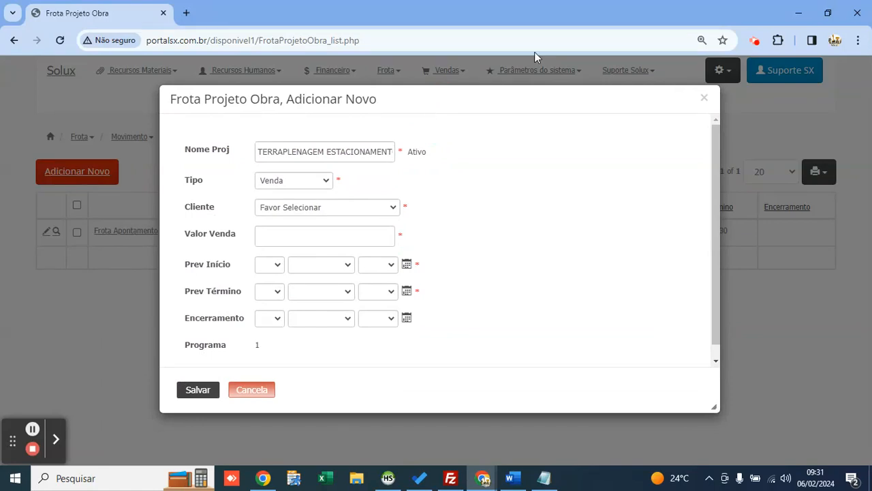
left_click(367, 207)
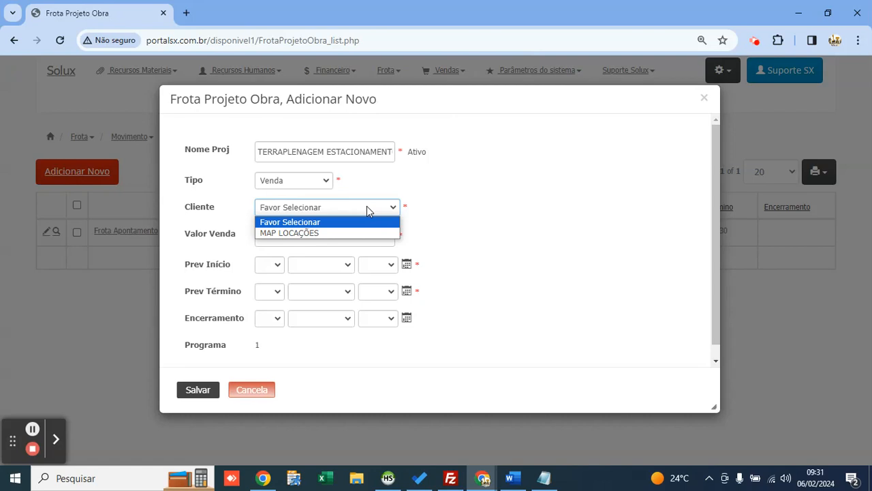
key("Down")
key("Return")
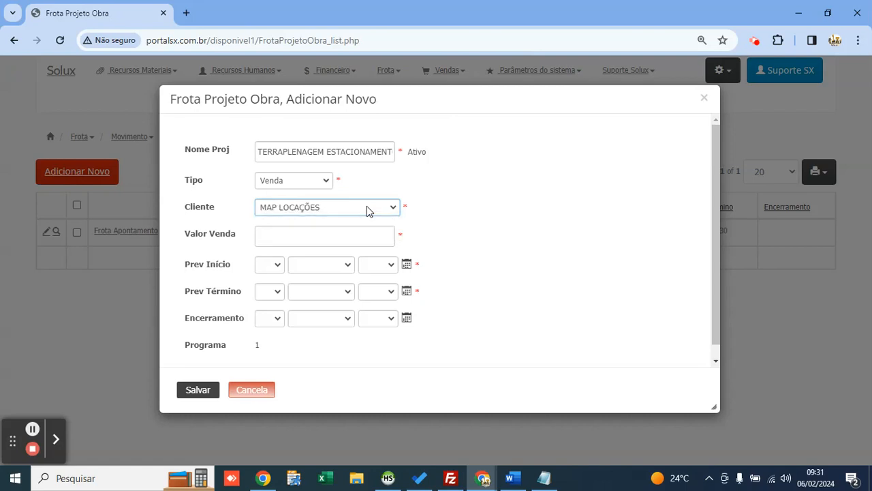
left_click(291, 236)
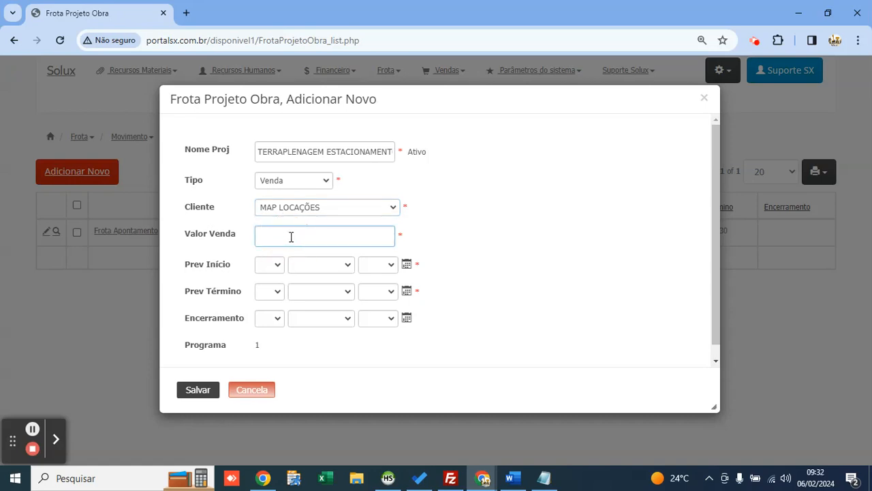
type("50000")
Step: Set the dates to 06/02/2024 through 06/03/2024 and save the project
left_click(406, 264)
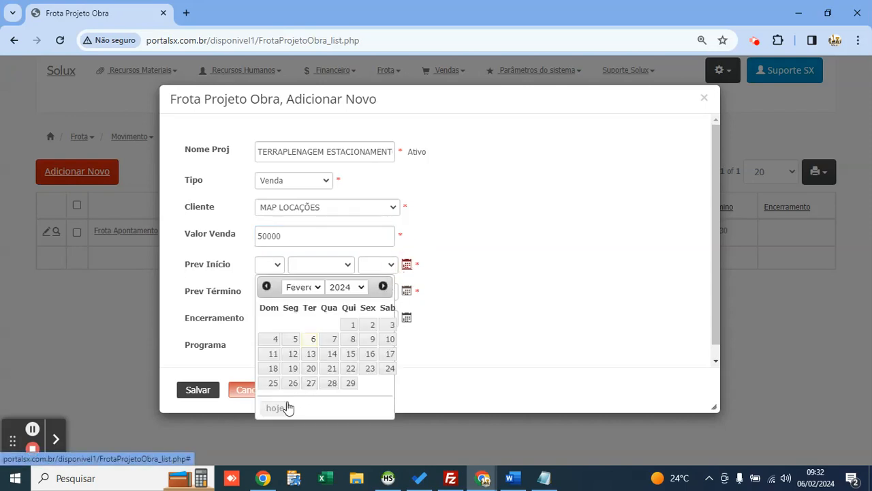
left_click(278, 408)
left_click(407, 291)
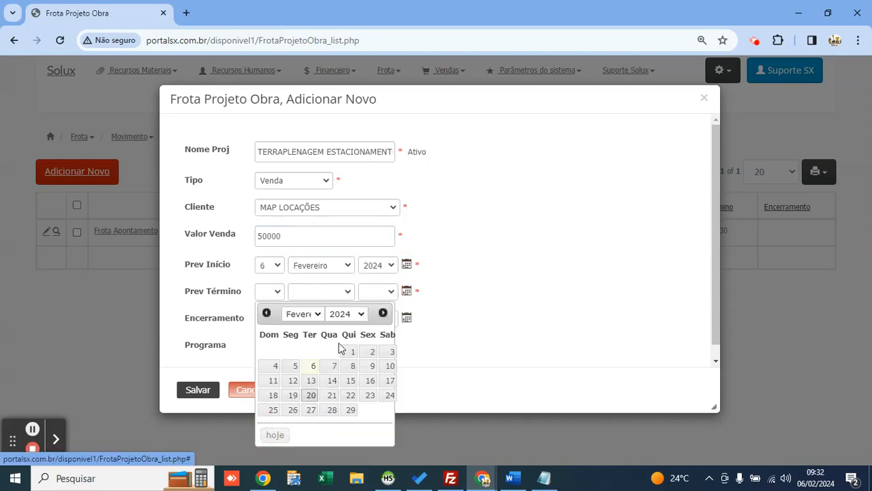
left_click(275, 434)
left_click(315, 293)
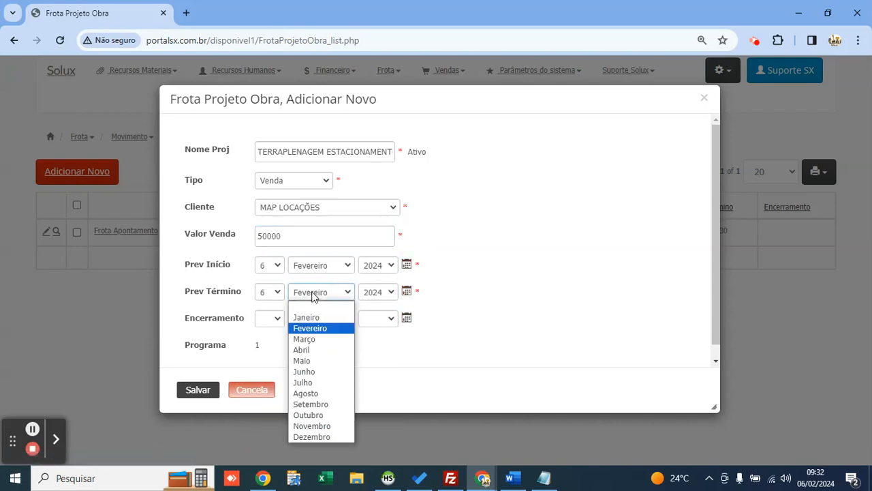
left_click(319, 337)
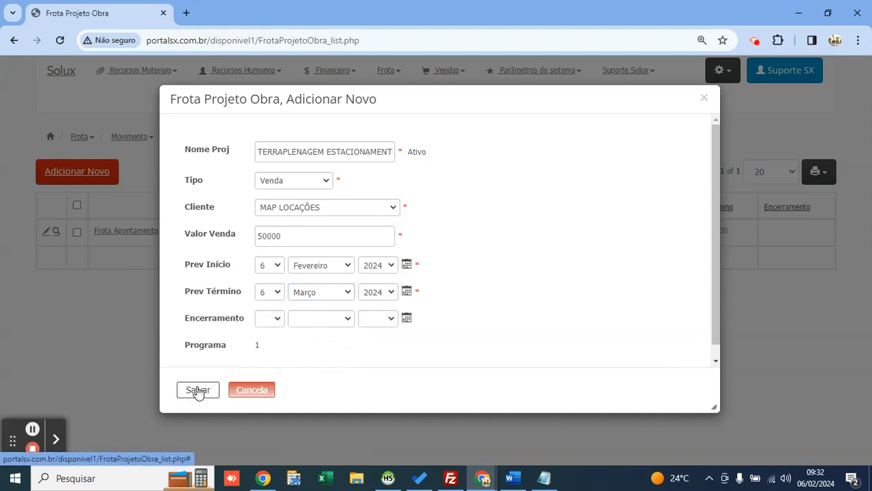
left_click_drag(193, 323, 238, 318)
left_click(323, 344)
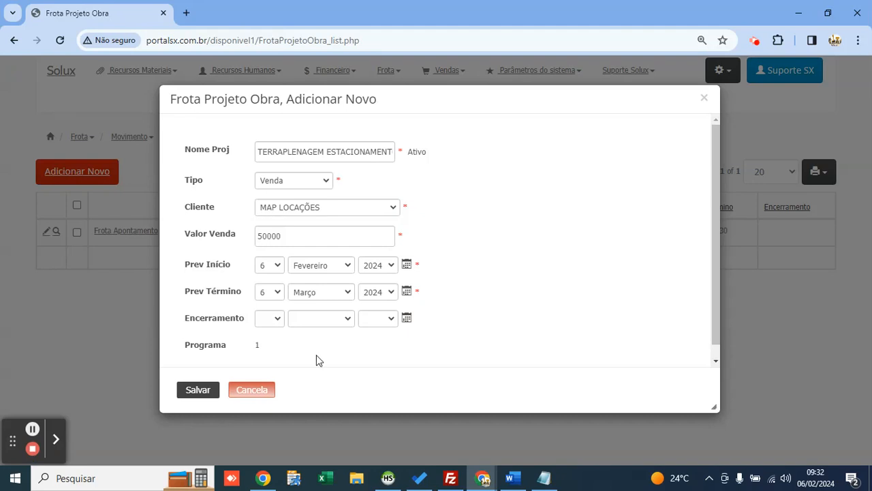
left_click(204, 388)
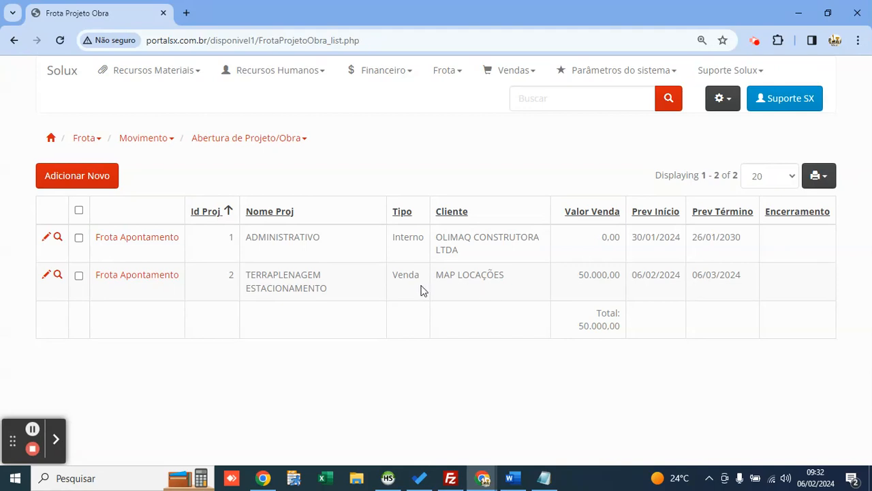
Step: Open Frota Apontamento for project 2 and start a new appointment entry
left_click_drag(337, 294, 235, 278)
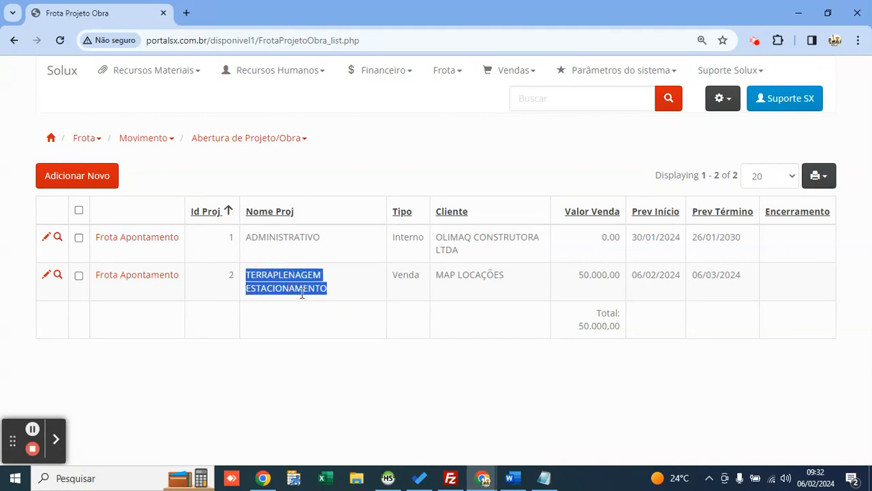
left_click(336, 288)
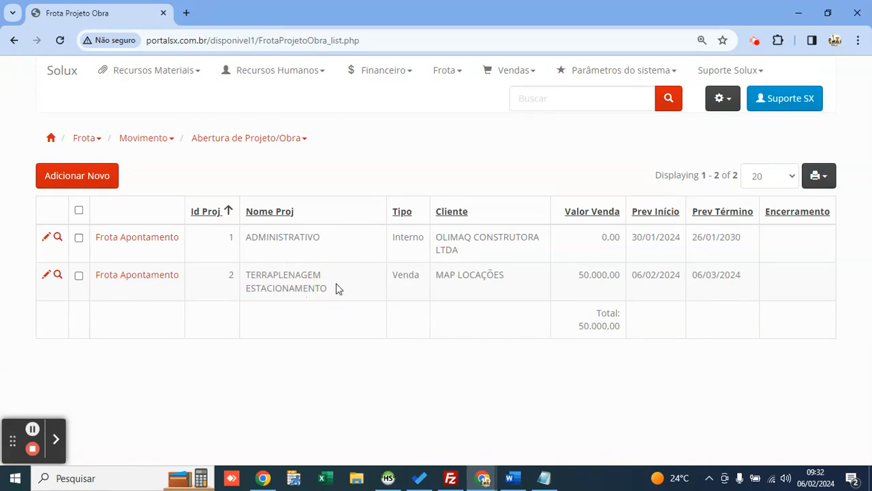
left_click(145, 281)
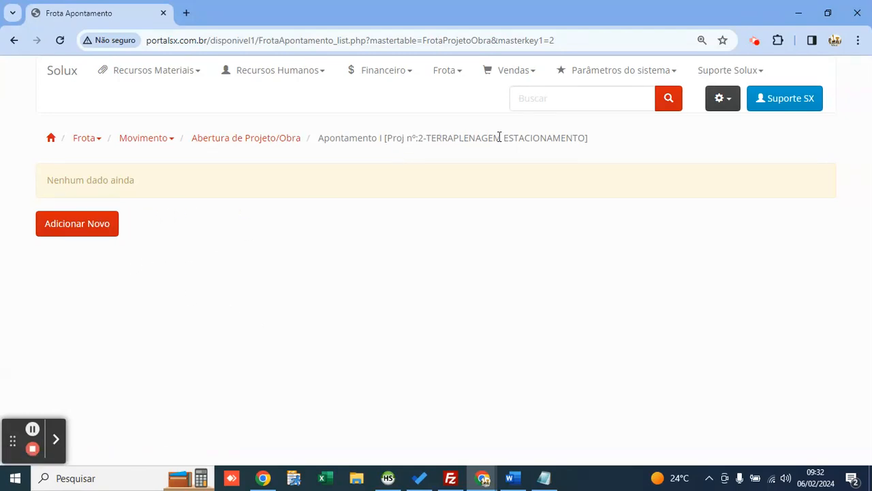
left_click(109, 225)
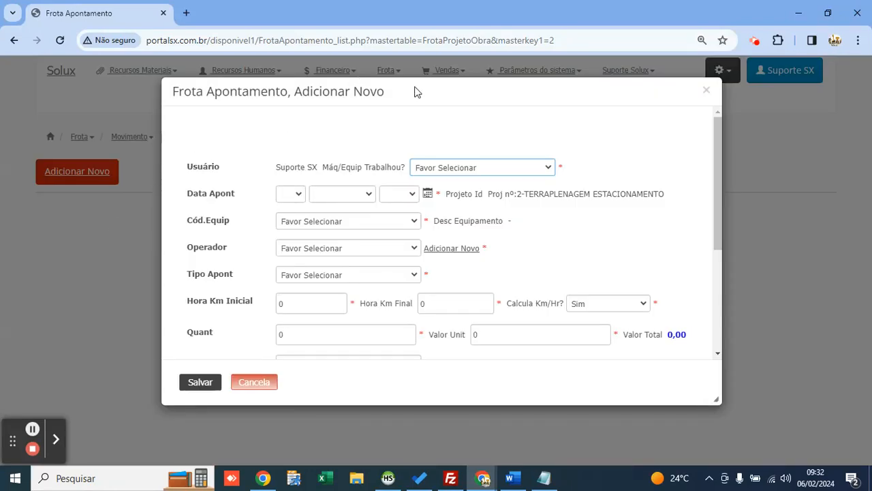
Step: Mark the machine as having worked and set the appointment date to 6 Fevereiro 2024
left_click_drag(413, 89, 370, 81)
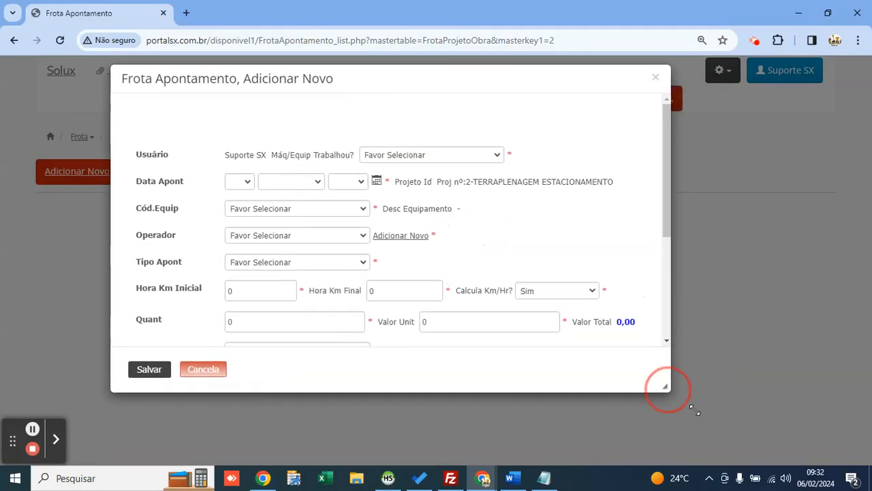
left_click_drag(671, 390, 749, 438)
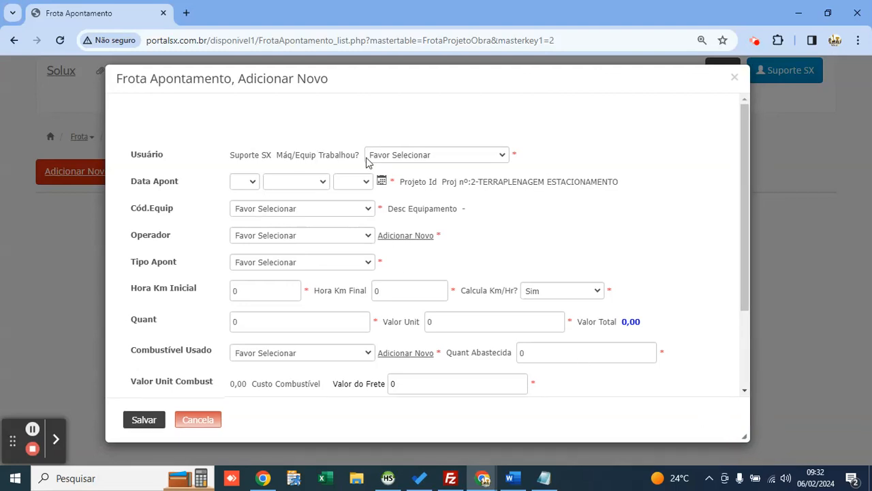
left_click_drag(744, 203, 745, 226)
left_click(454, 135)
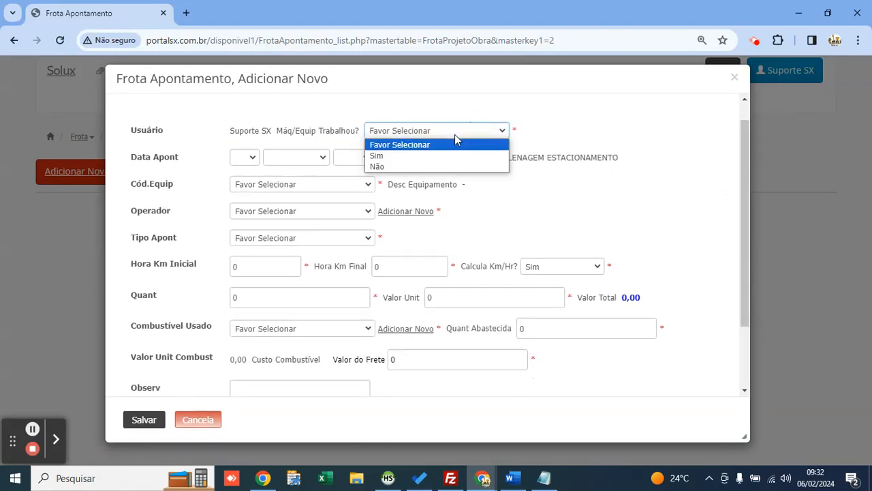
key("Down")
key("Down")
key("Up")
key("Return")
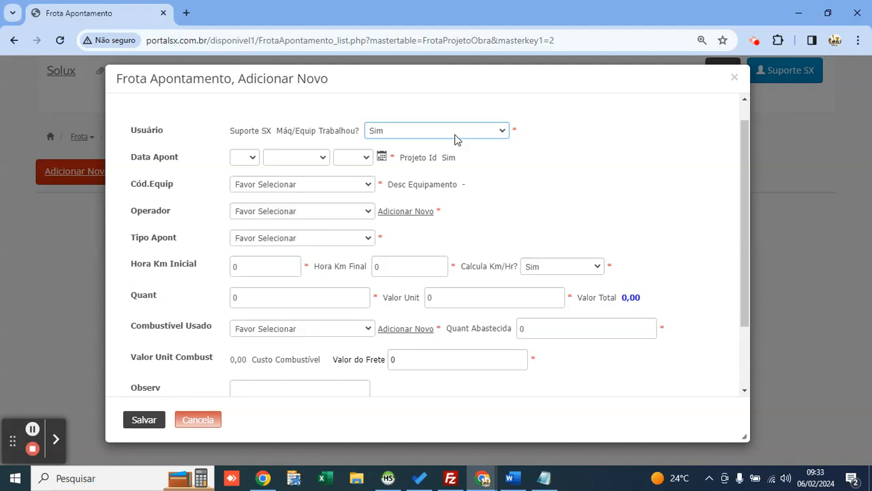
left_click(381, 158)
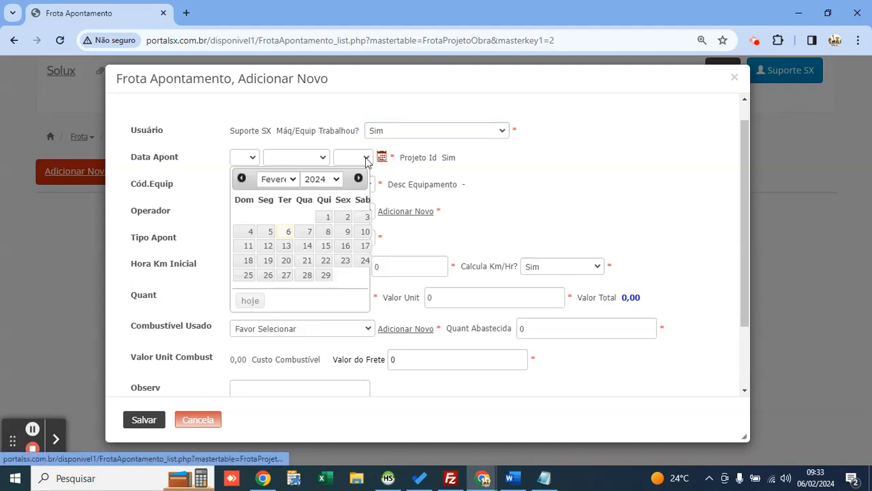
left_click(250, 302)
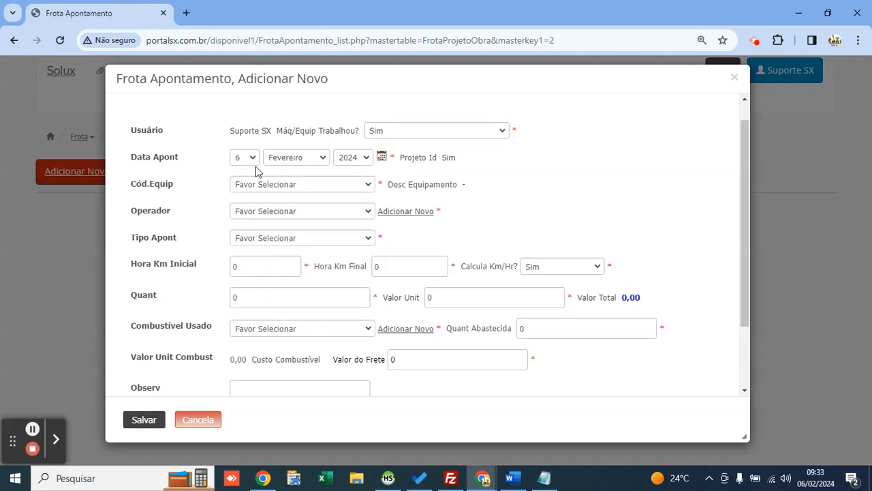
Step: Choose equipment PÁ CARREGADEIRA (E05) and the only available operator
left_click(273, 184)
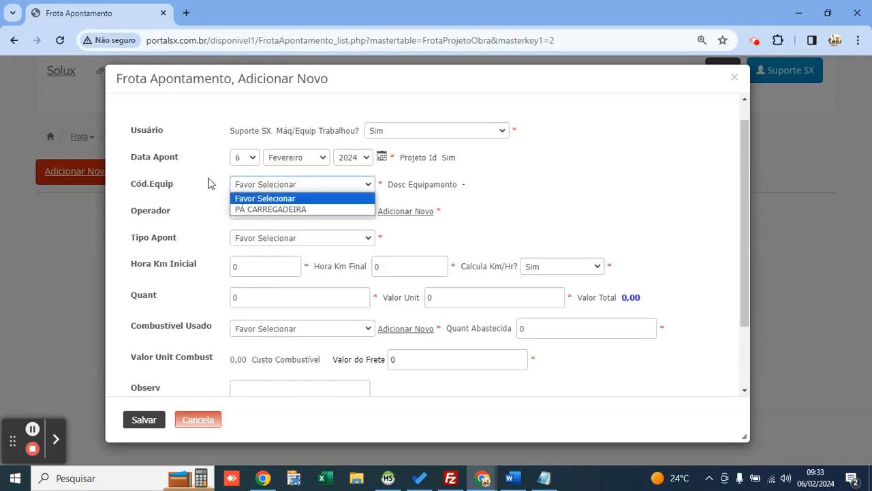
key("Down")
key("Return")
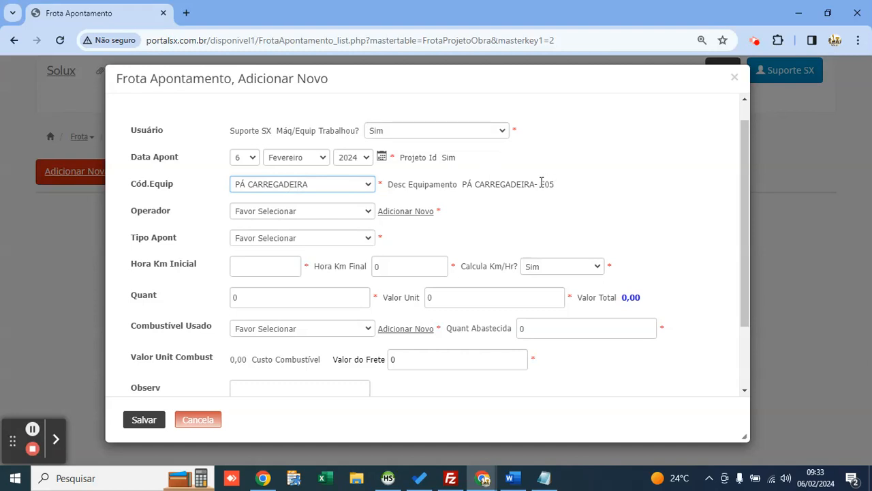
left_click_drag(541, 183, 556, 184)
left_click(228, 213)
left_click(264, 212)
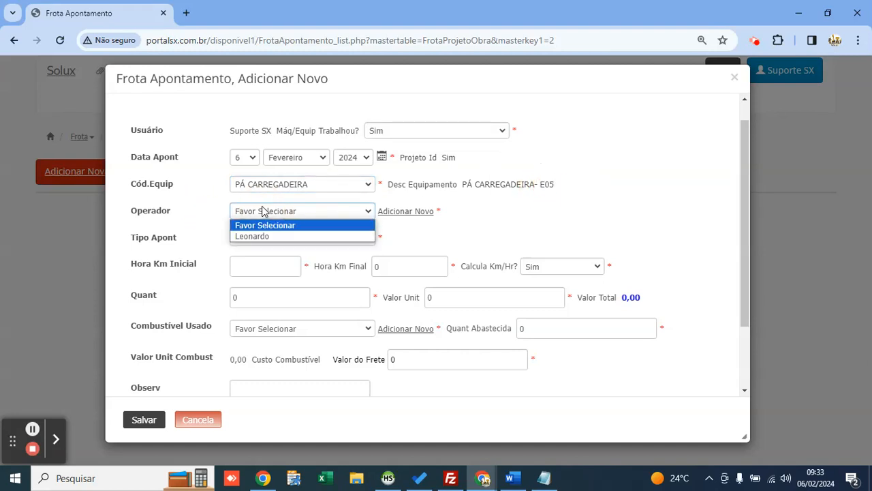
key("Down")
key("Return")
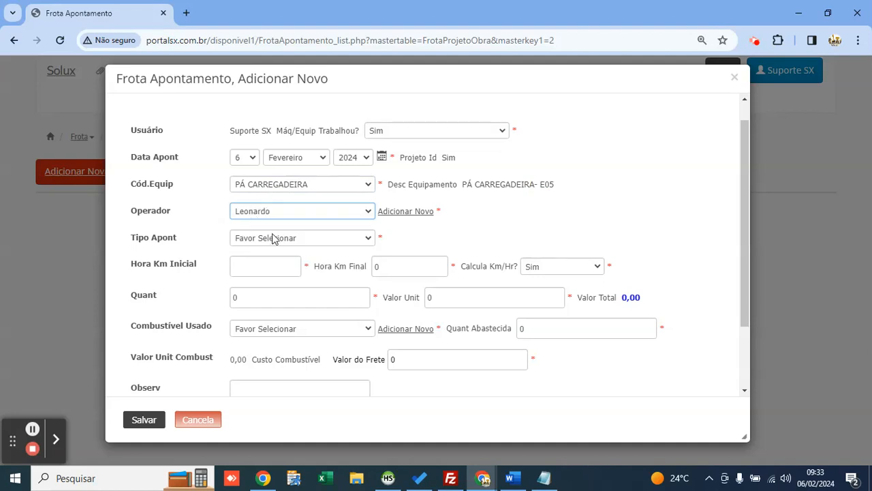
Step: Set the appointment type to Por Hora
left_click(274, 238)
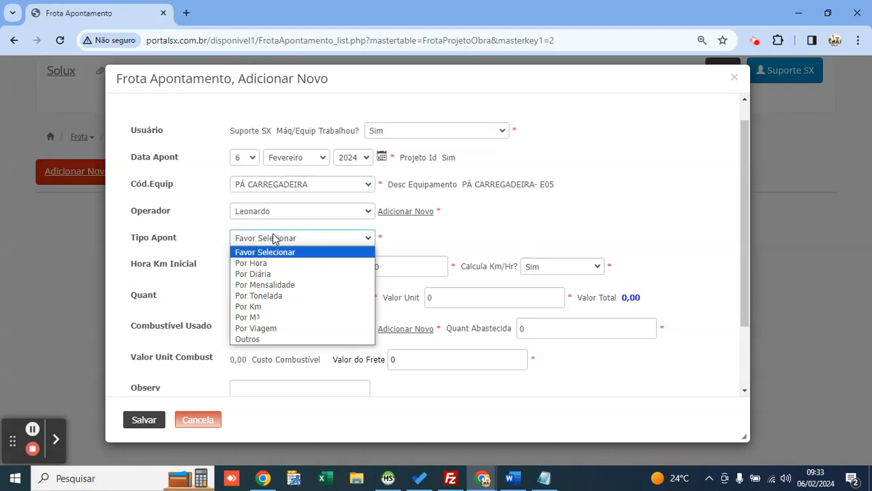
key("Down")
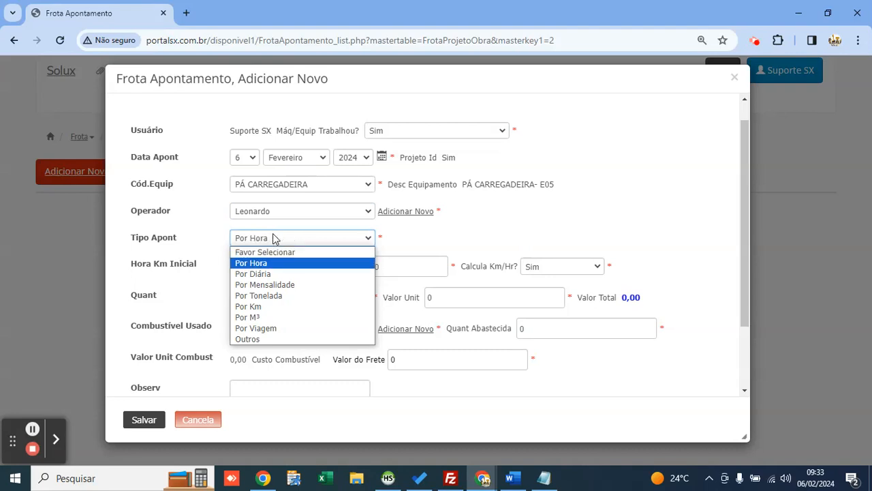
key("Down")
key("Down")
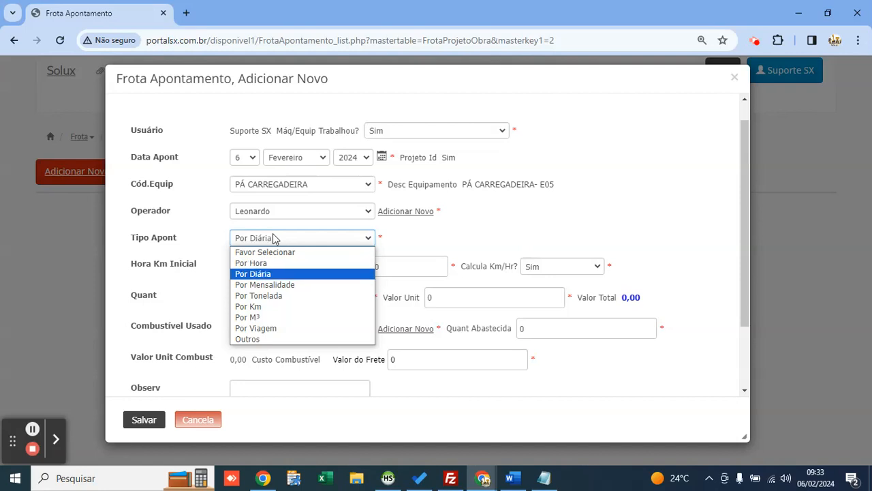
key("Down")
key("Down")
key("Down")
key("Down")
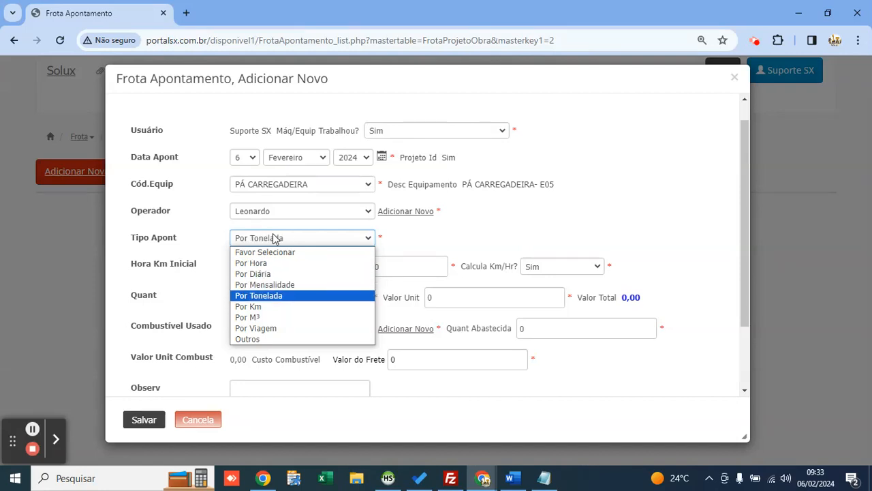
key("Up")
key("Up")
key("Up")
key("Up")
key("Up")
key("Up")
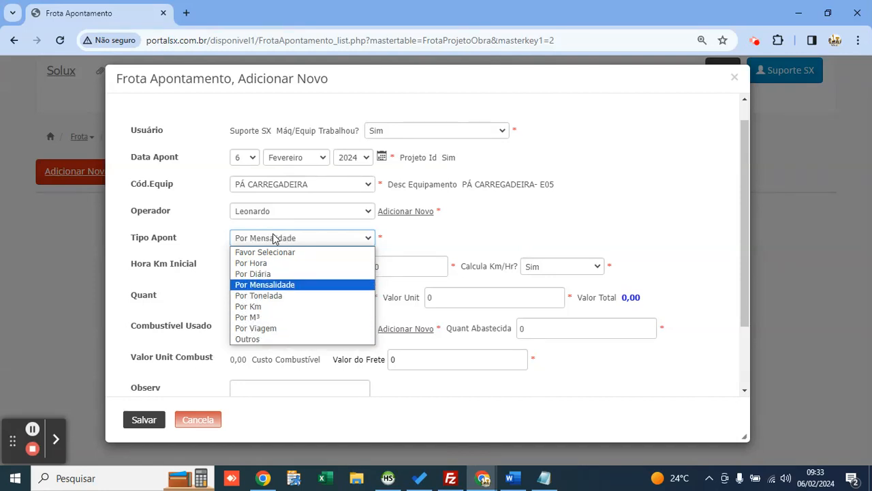
key("Return")
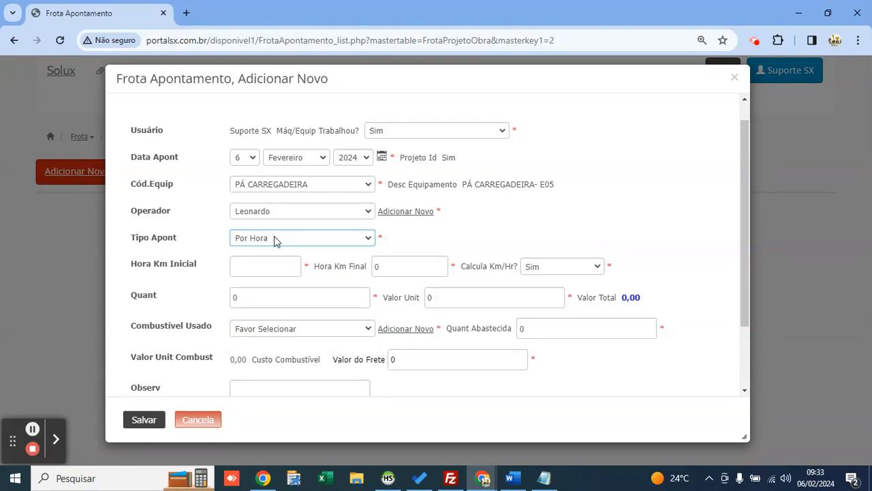
left_click(252, 270)
Step: Enter hour readings 1000 to 1005, quantity 5 and unit value 250, giving a 1250 total
left_click_drag(194, 266, 127, 268)
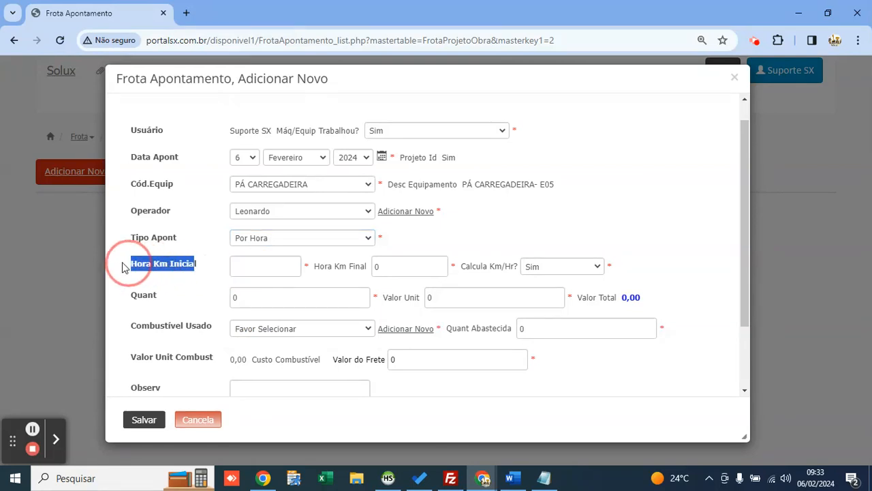
left_click(195, 263)
left_click(271, 263)
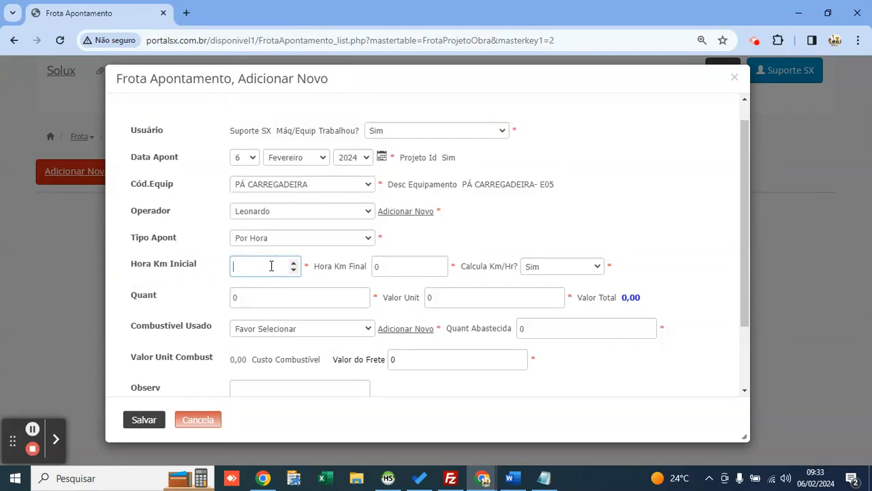
type("1000")
key("Tab")
type("1000")
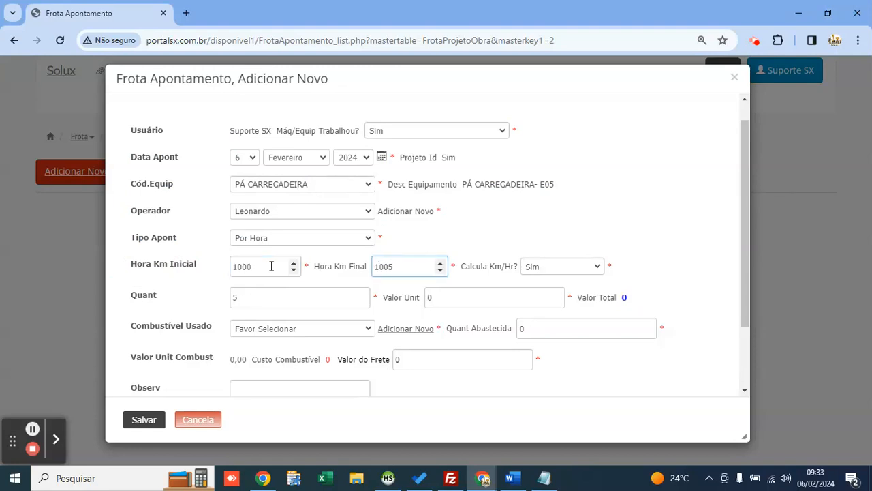
left_click(315, 194)
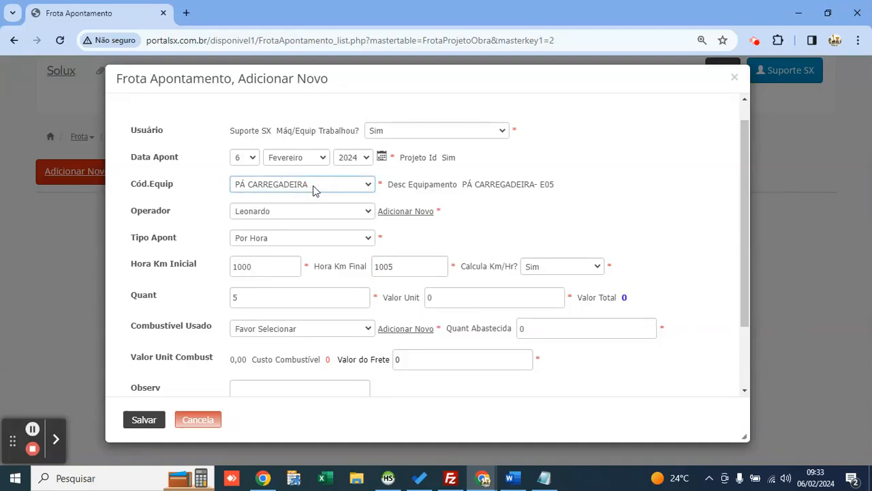
double_click(232, 297)
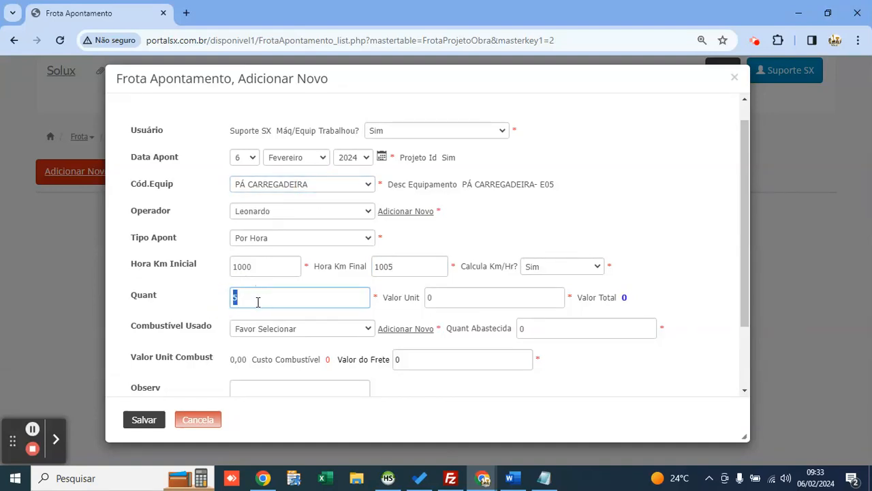
type("5")
left_click(475, 300)
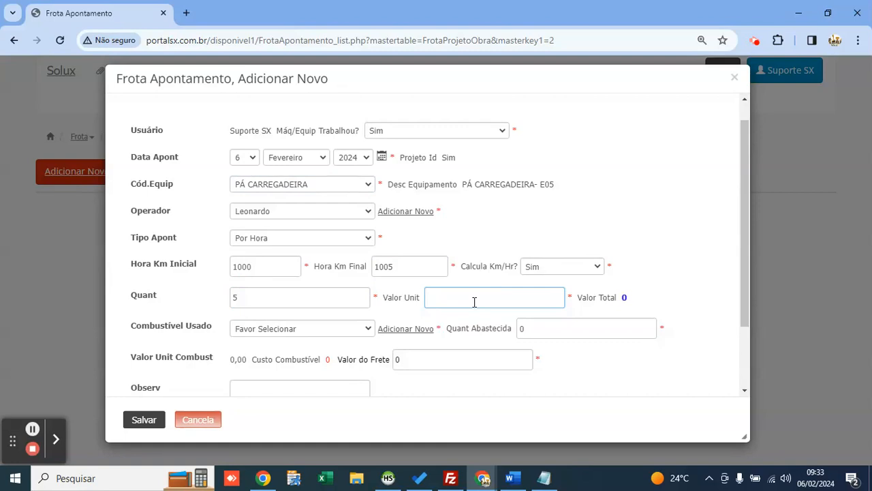
type("250")
left_click_drag(622, 298, 643, 300)
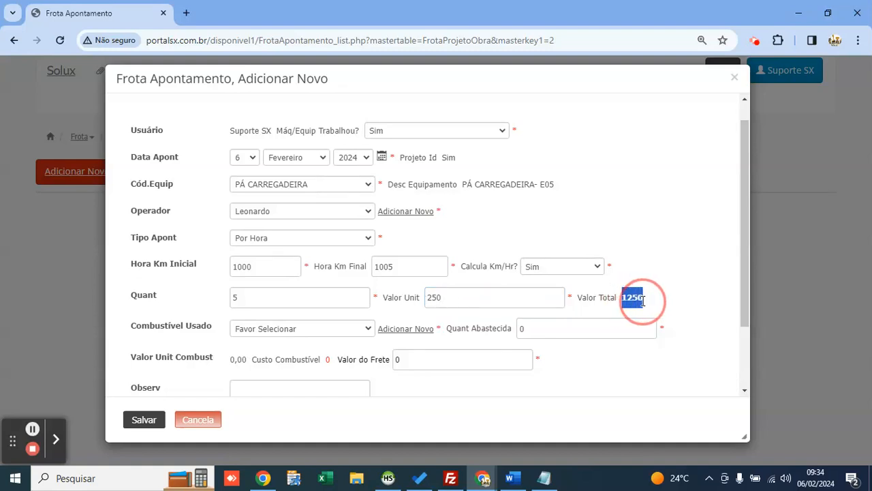
double_click(636, 301)
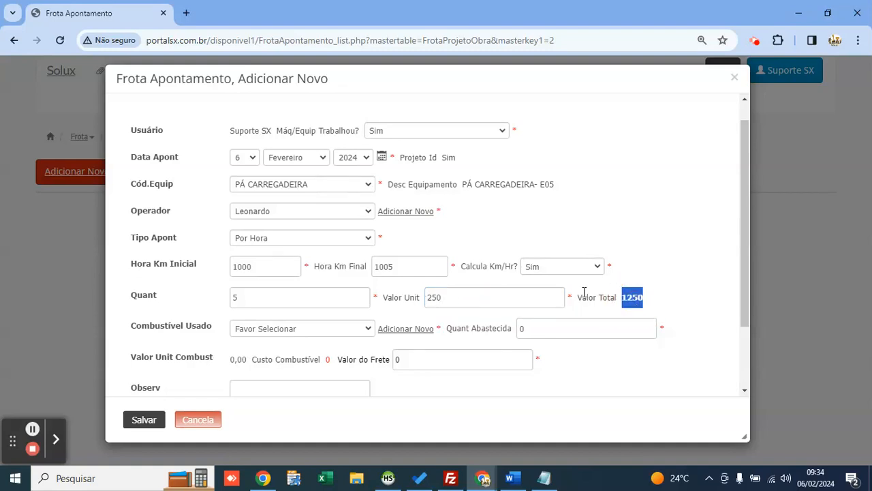
left_click(287, 316)
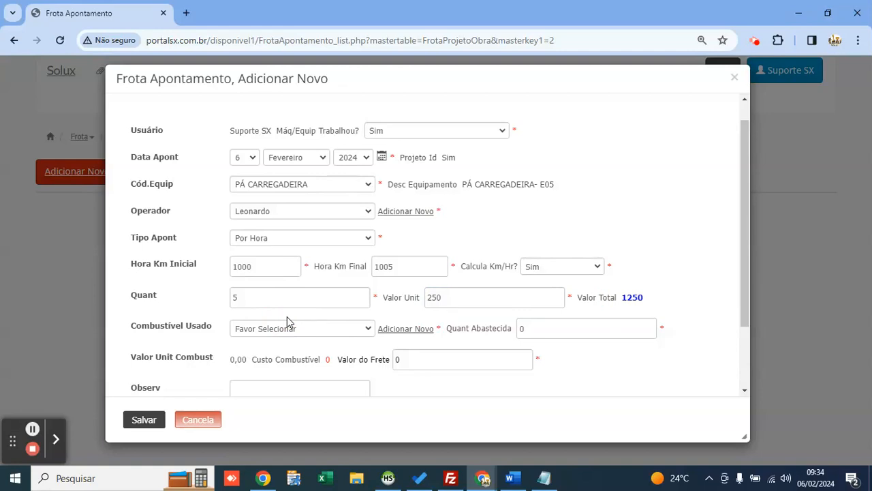
Step: Choose DIESEL S10 as the fuel used with 50 refuelled, then save the entry
left_click(277, 327)
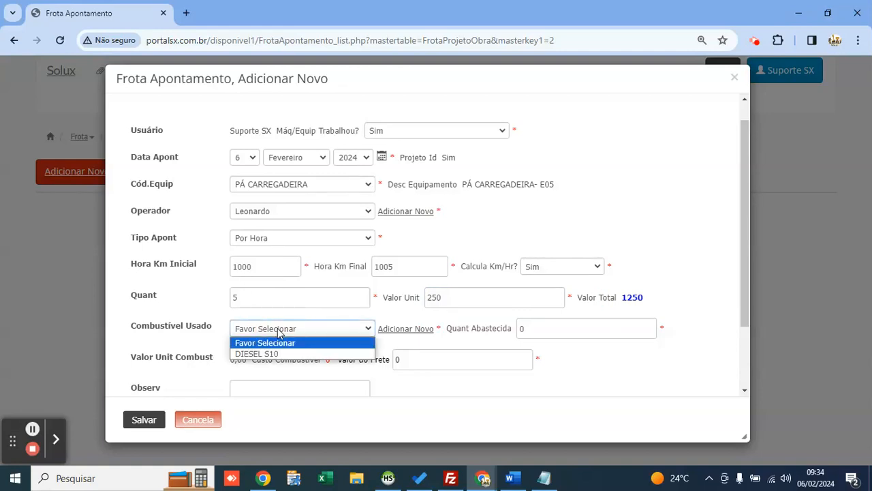
key("Down")
key("Return")
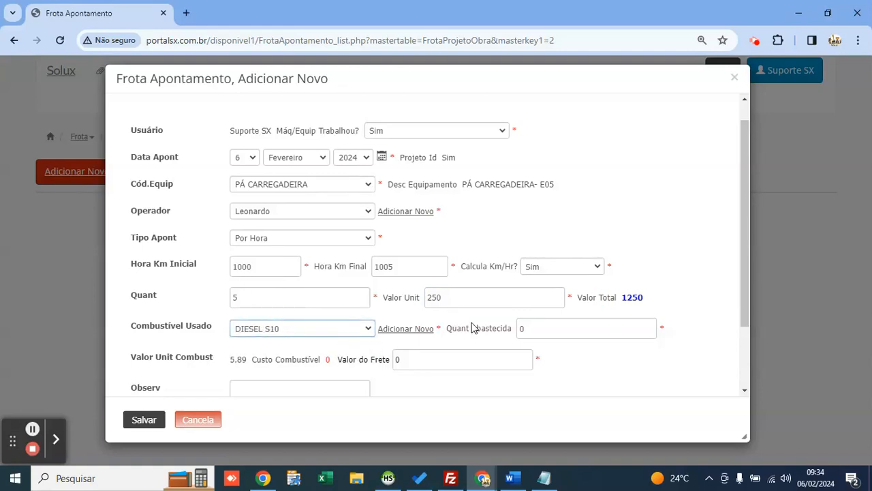
left_click(544, 329)
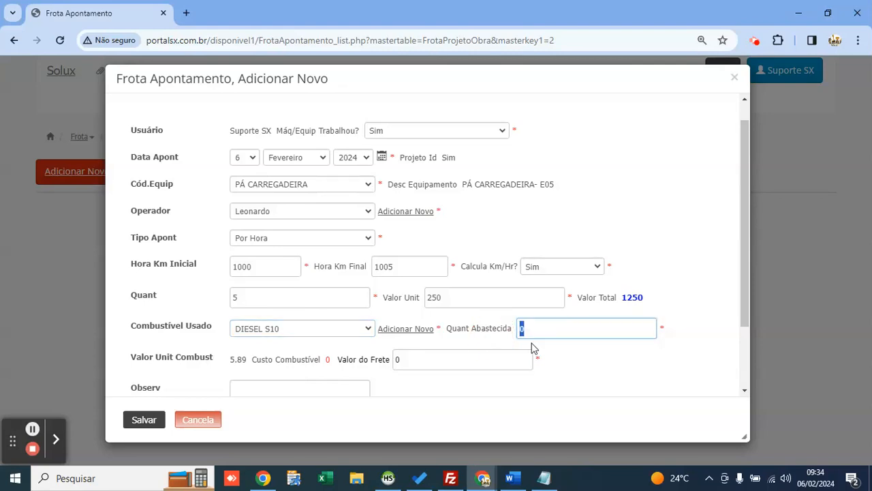
type("50")
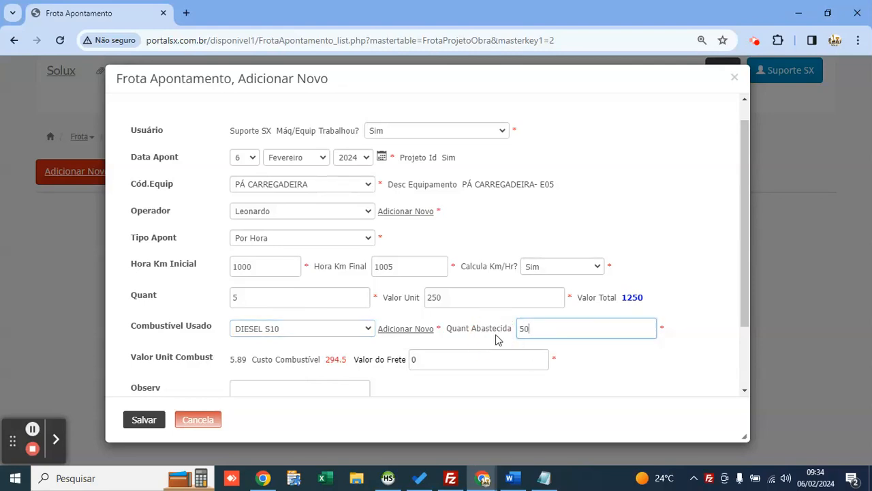
scroll(493, 335, "down", 1)
scroll(493, 336, "down", 2)
left_click_drag(326, 296, 349, 298)
left_click(356, 307)
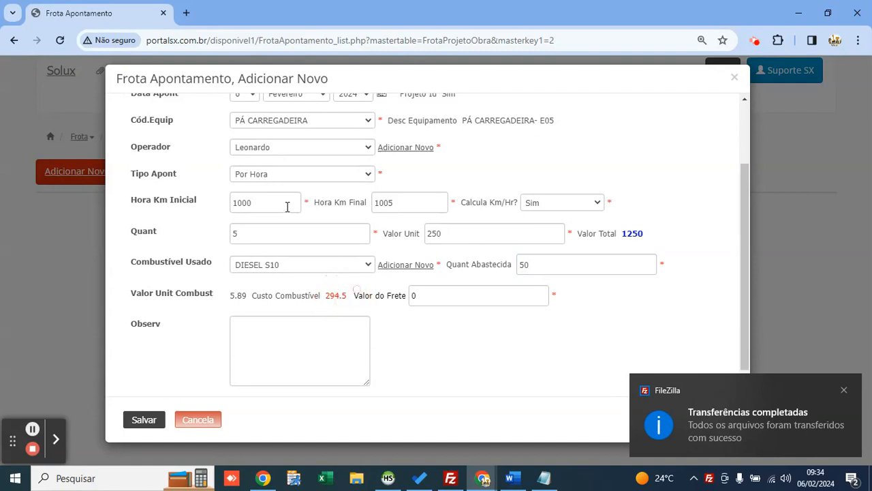
scroll(302, 279, "down", 1)
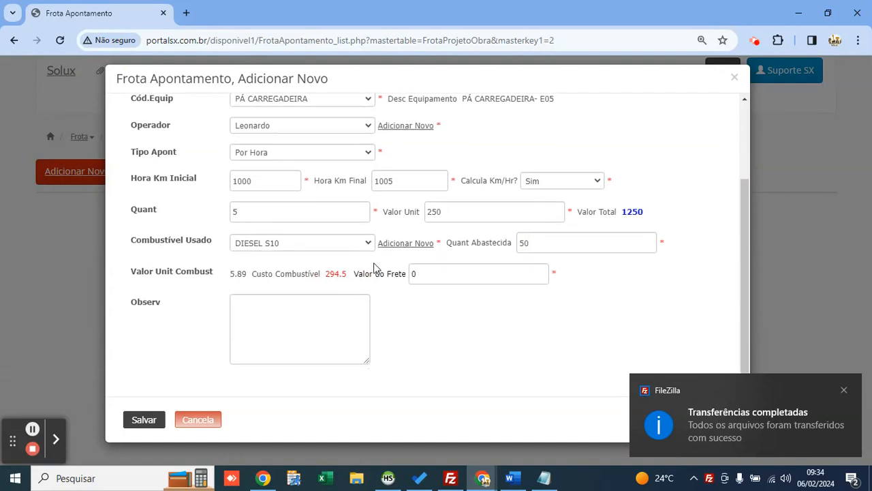
left_click(421, 268)
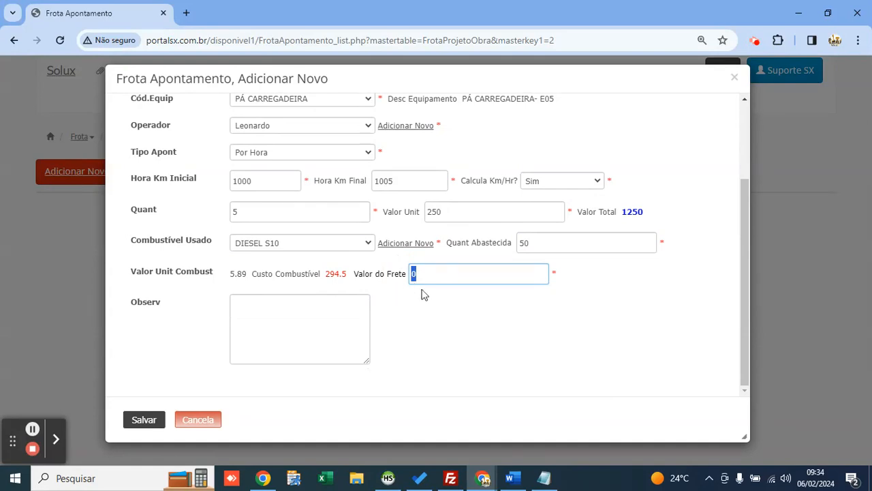
scroll(380, 279, "up", 2)
scroll(379, 279, "up", 1)
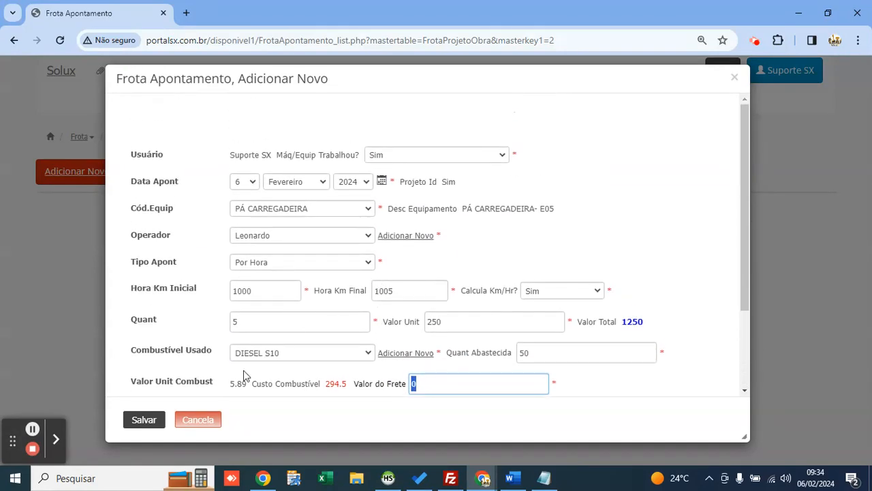
left_click(146, 420)
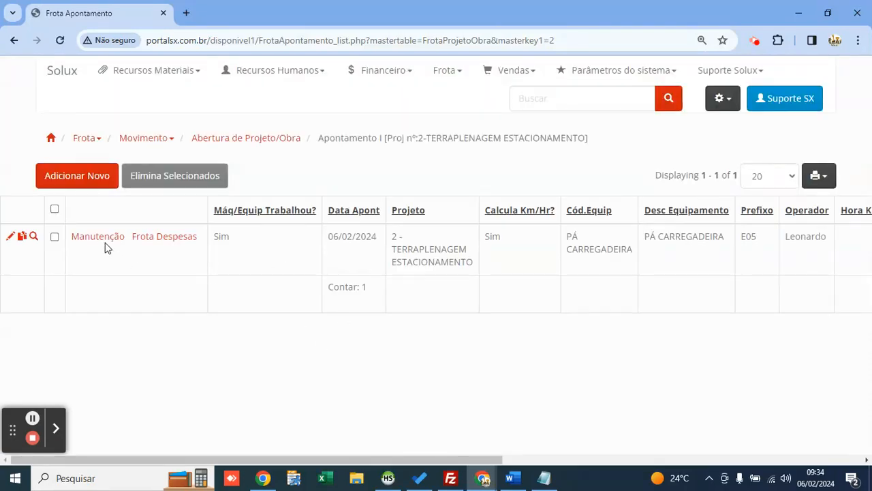
Step: View the saved entry's Frota Despesas list, back out of a new expense, and go to Financeiro > Cadastros
mouse_move(172, 240)
left_click(167, 243)
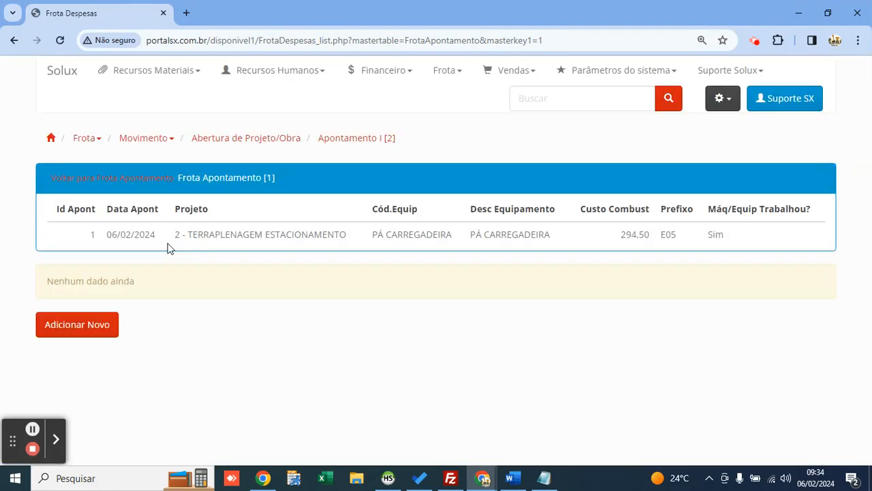
left_click(57, 334)
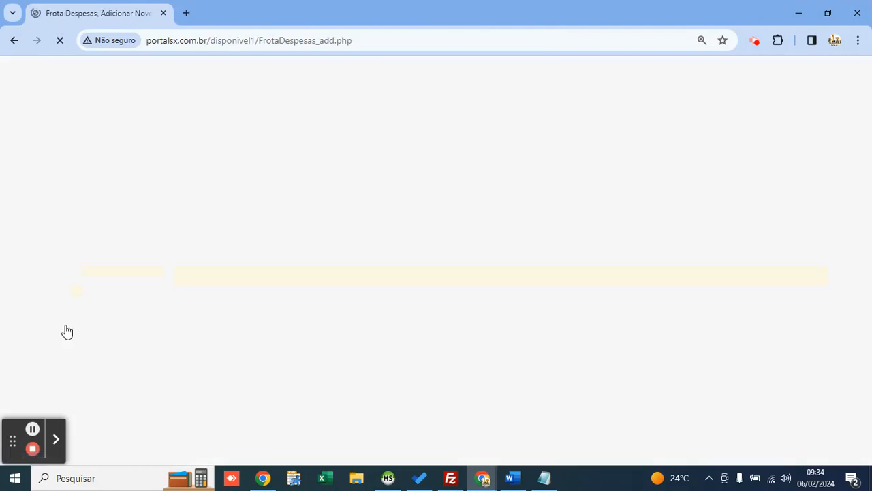
left_click(362, 111)
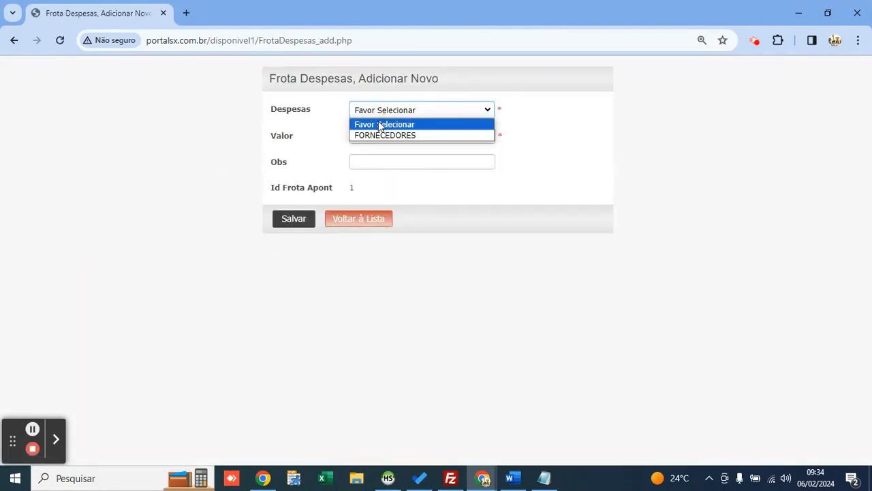
left_click(369, 219)
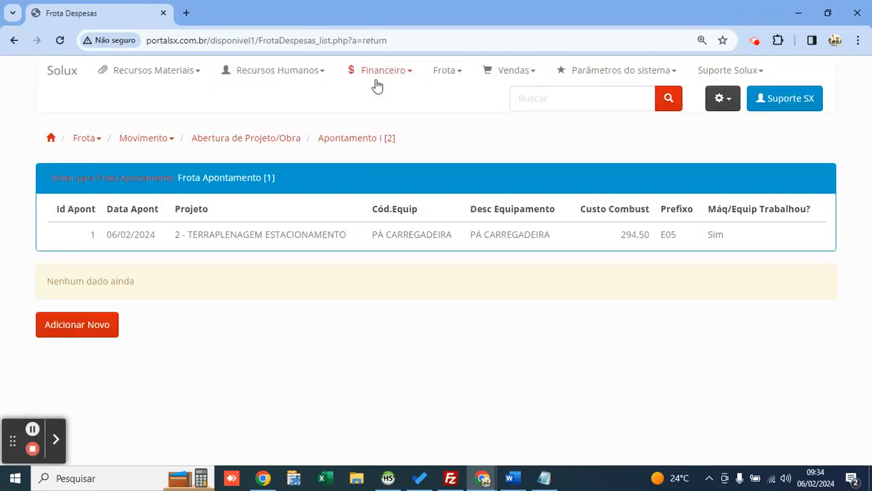
mouse_move(383, 86)
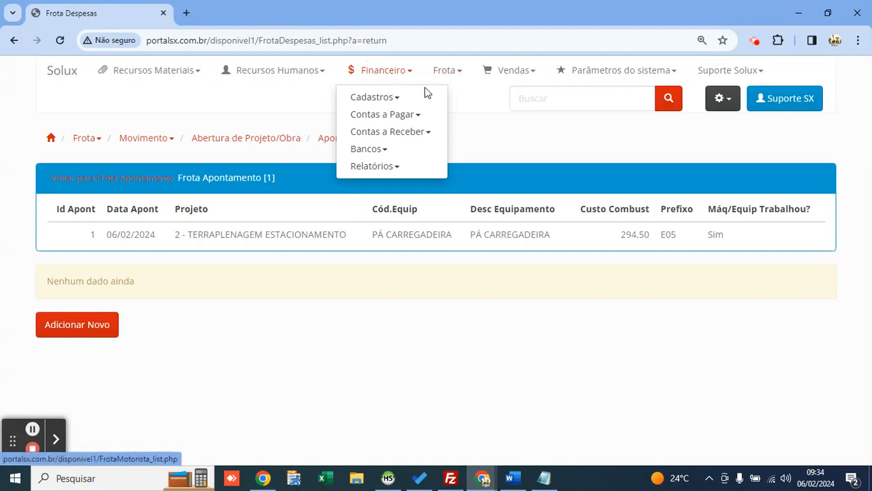
mouse_move(417, 95)
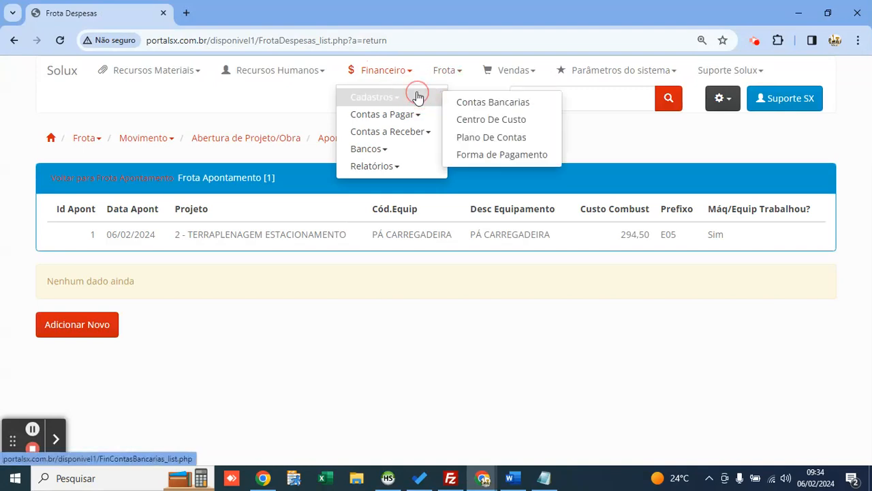
Step: Add account ALUGUEL under (E) DESPESAS ADMINISTRATIVAS, group Despesas, Balancete Sim, and save it
left_click(502, 138)
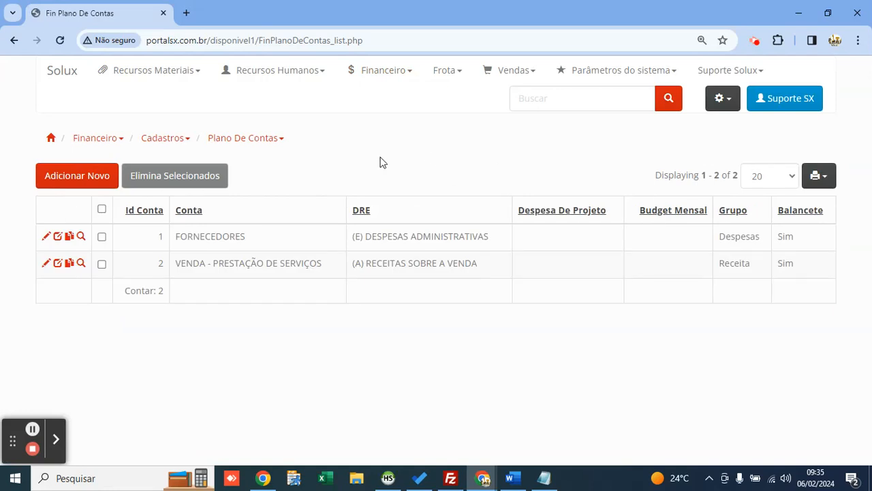
left_click(88, 187)
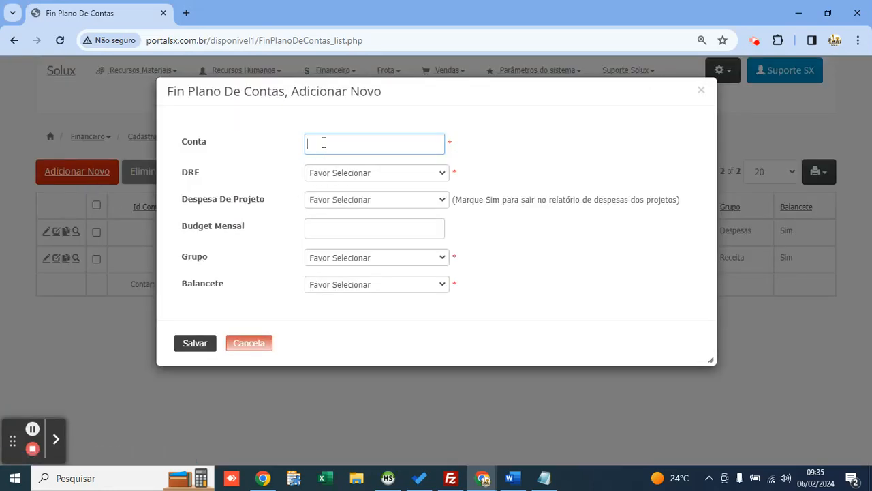
type("ALUGUEL")
left_click(361, 175)
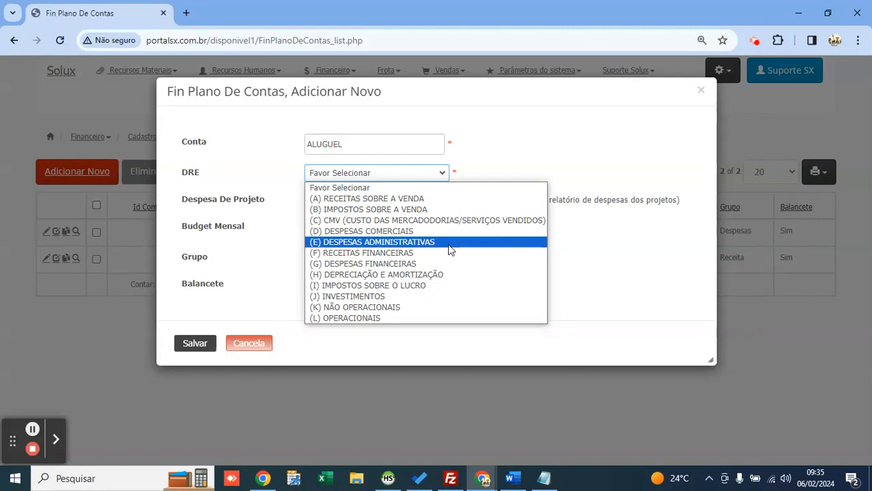
left_click(447, 246)
left_click(367, 202)
left_click(346, 214)
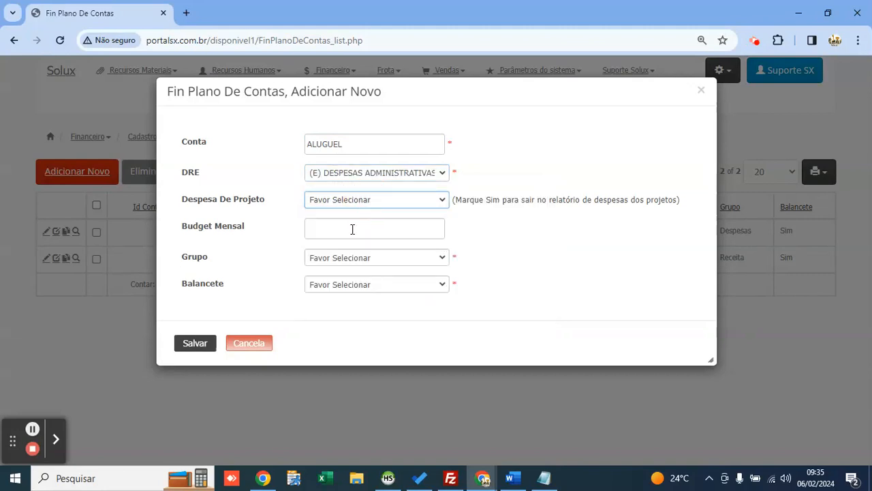
left_click(360, 256)
left_click(355, 294)
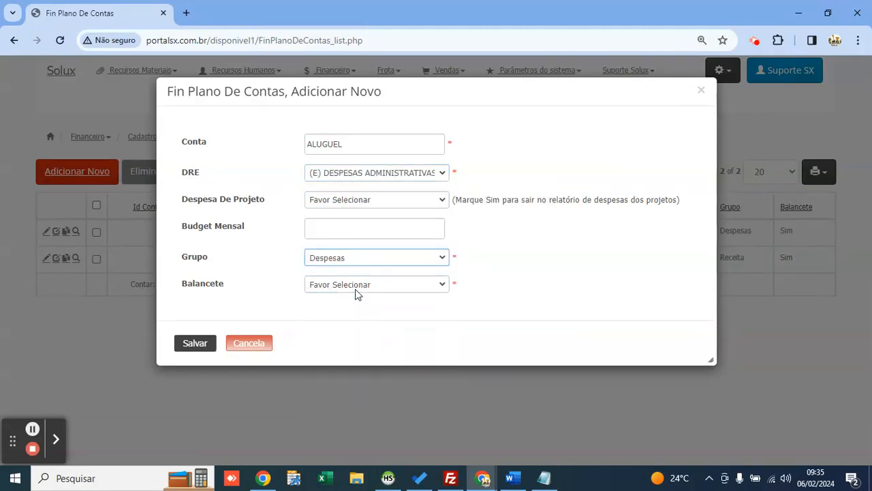
left_click(356, 286)
left_click(331, 307)
left_click(194, 344)
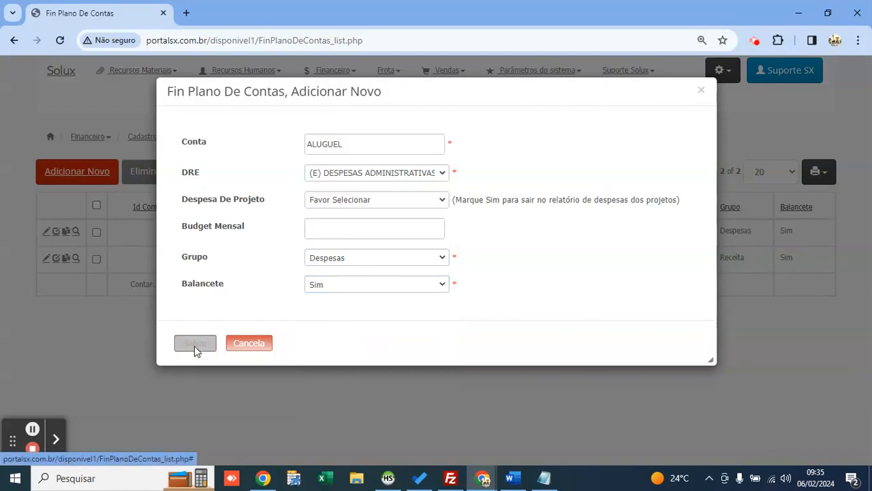
left_click(364, 143)
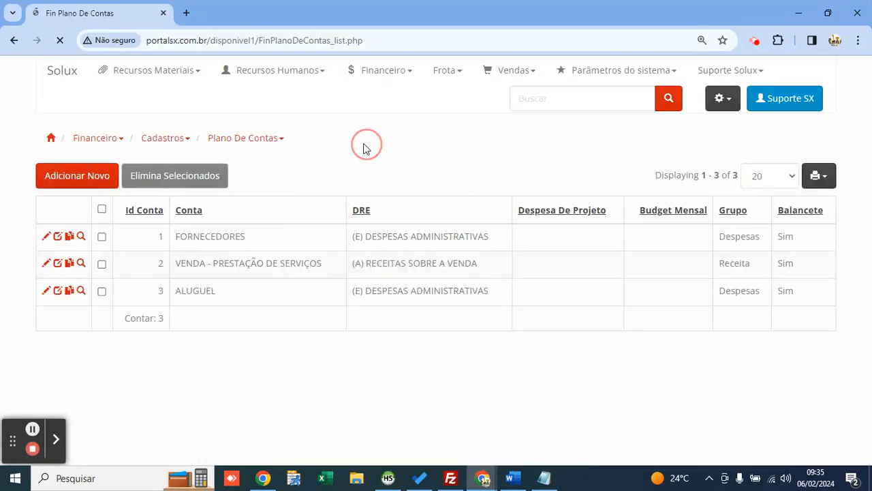
Step: Open the apontamentos of project 2, TERRAPLENAGEM ESTACIONAMENTO, for client MAP LOCAÇÕES
left_click(443, 72)
left_click(477, 114)
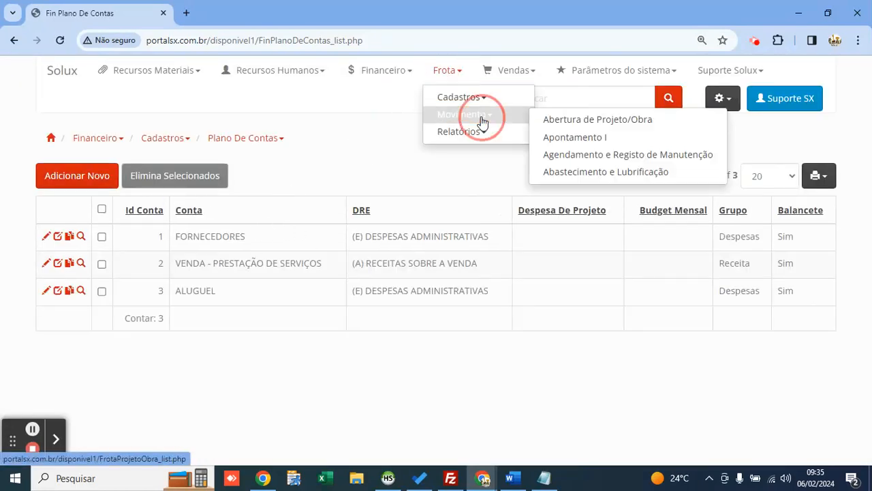
left_click(548, 120)
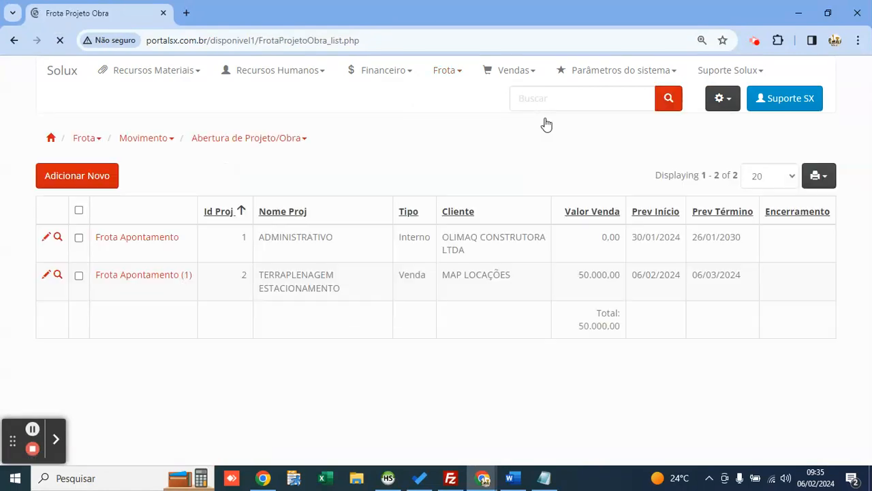
left_click_drag(339, 294, 255, 279)
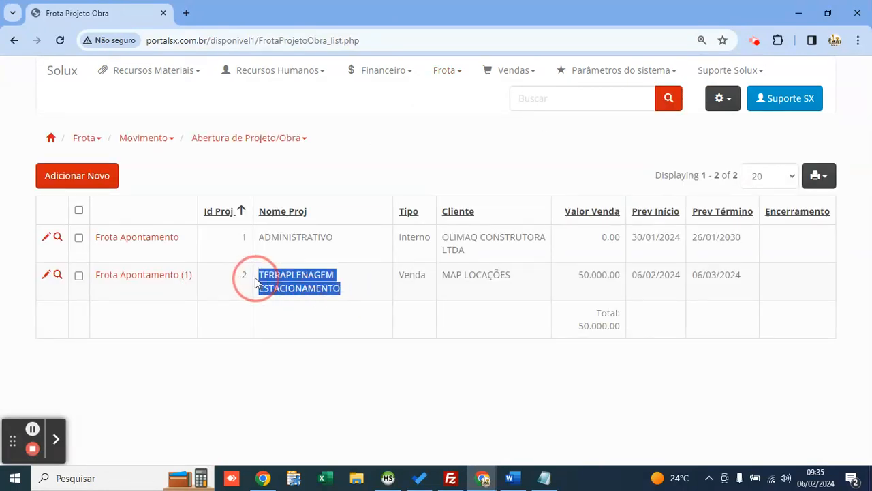
left_click_drag(513, 275, 440, 275)
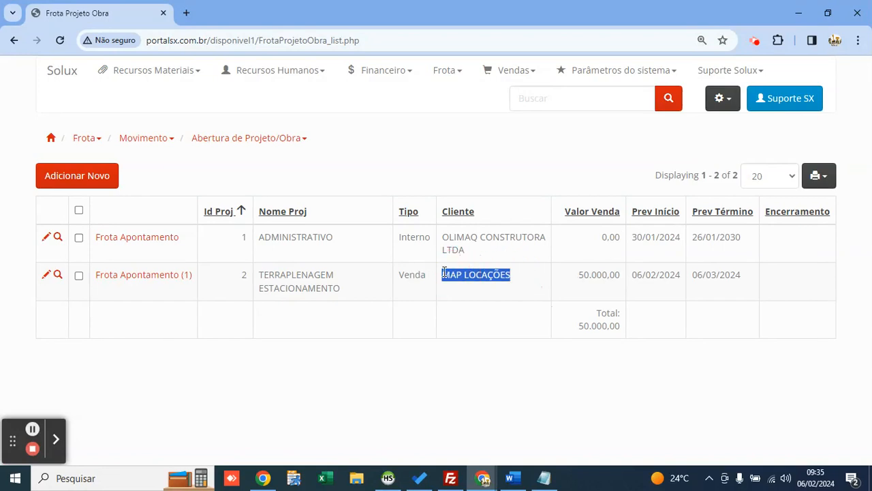
left_click(139, 280)
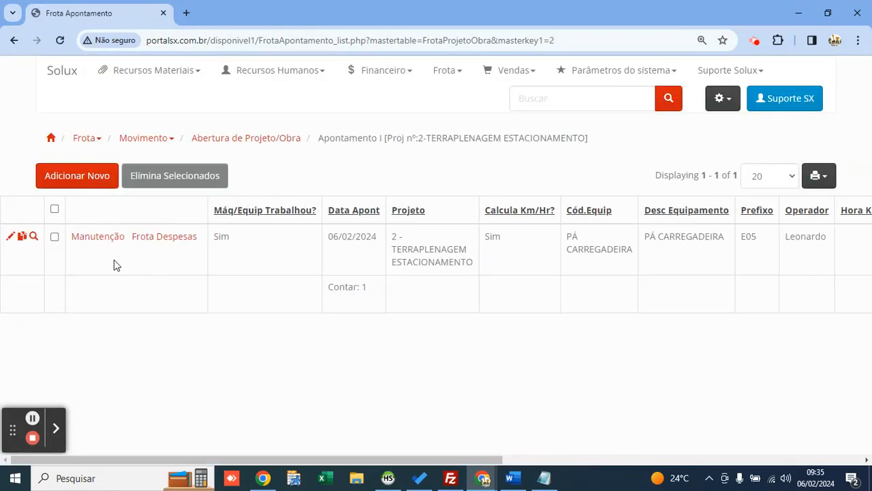
left_click_drag(567, 236, 615, 253)
left_click(615, 253)
Step: Add an ALUGUEL fleet expense of 500 to the PÁ CARREGADEIRA apontamento
mouse_move(156, 232)
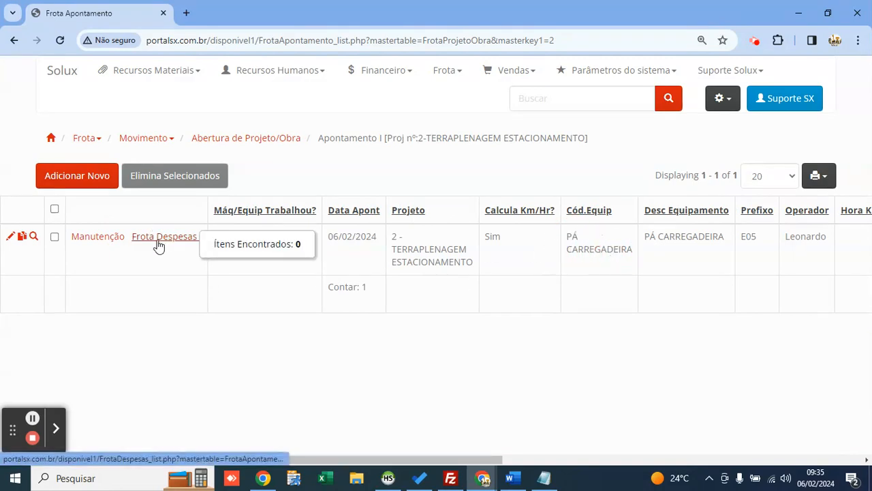
left_click(163, 243)
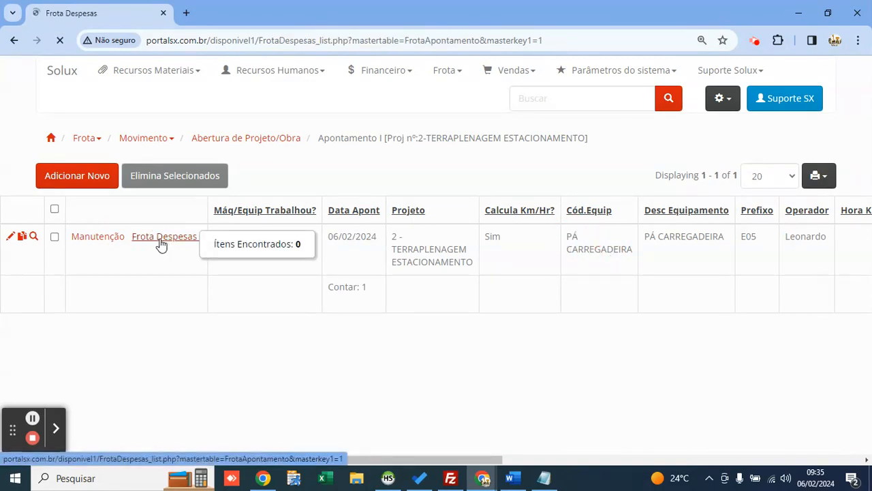
left_click(88, 330)
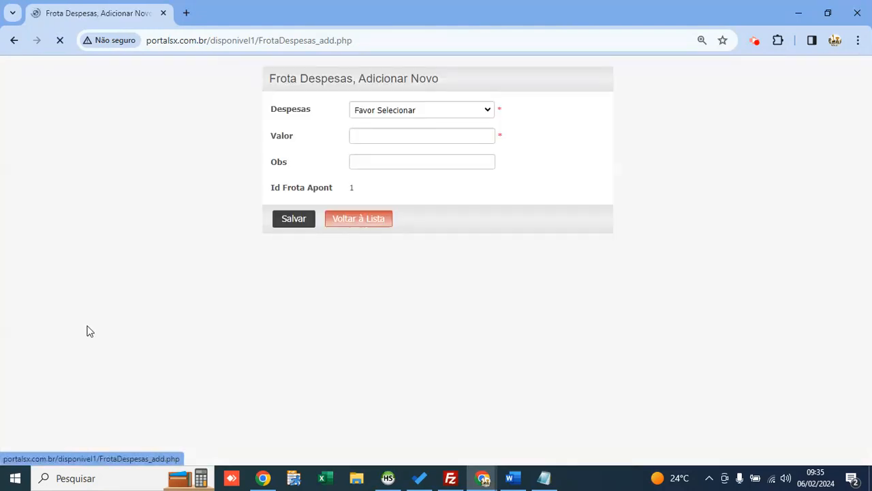
left_click(443, 111)
key("Down")
key("Return")
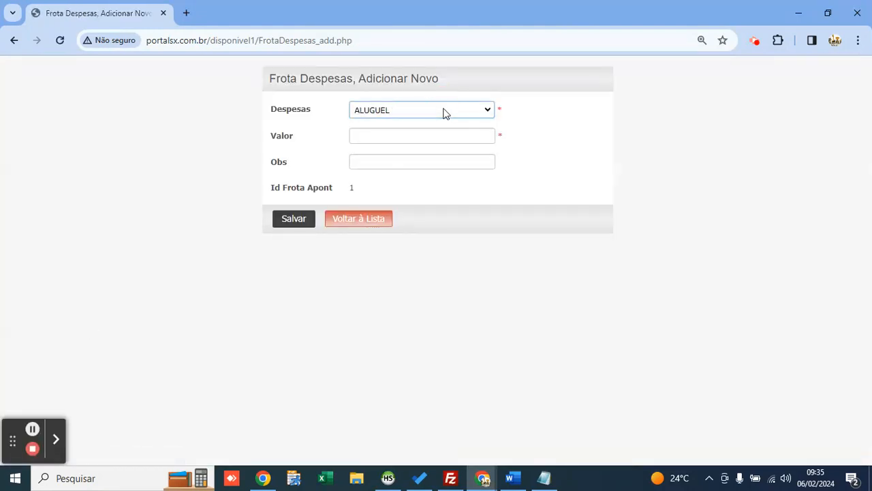
key("Tab")
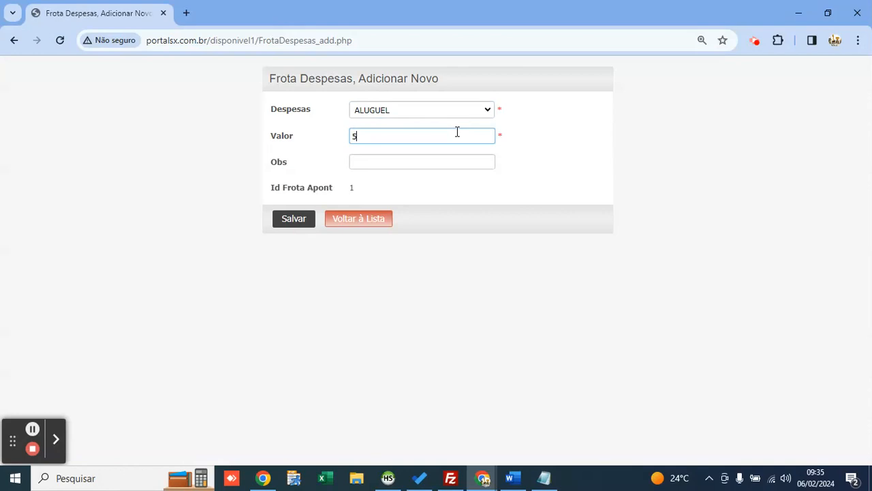
left_click(299, 221)
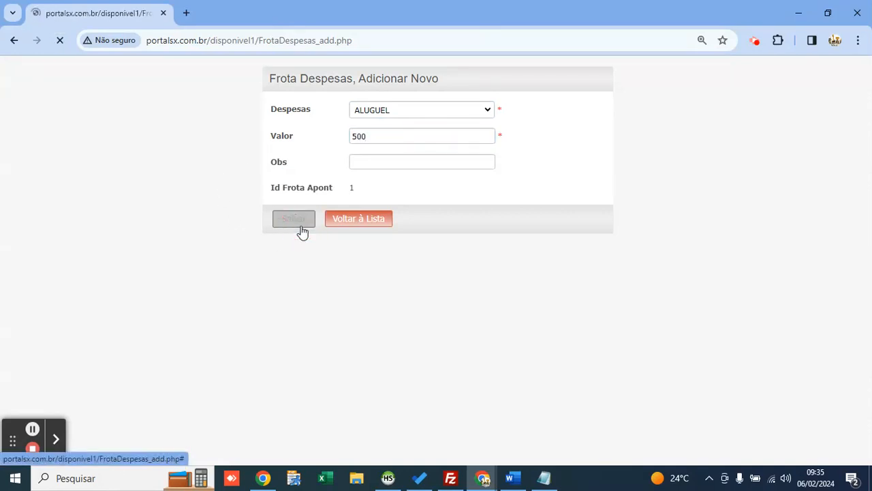
left_click(344, 265)
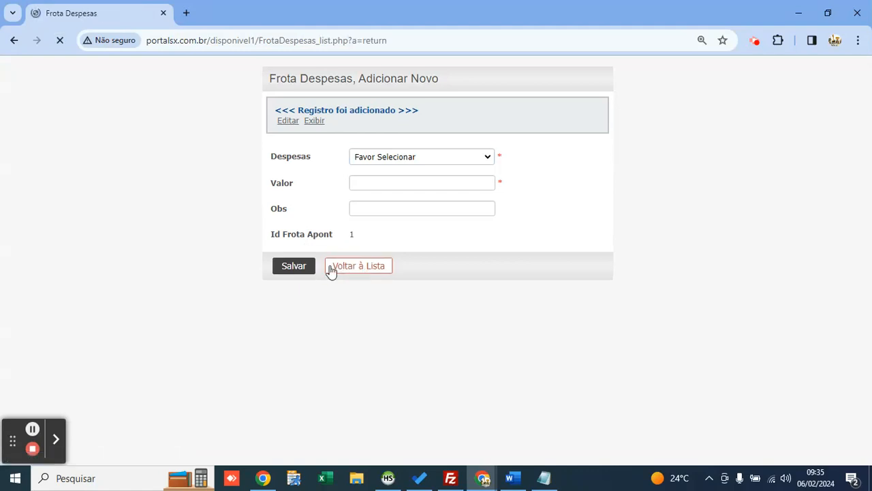
left_click(147, 178)
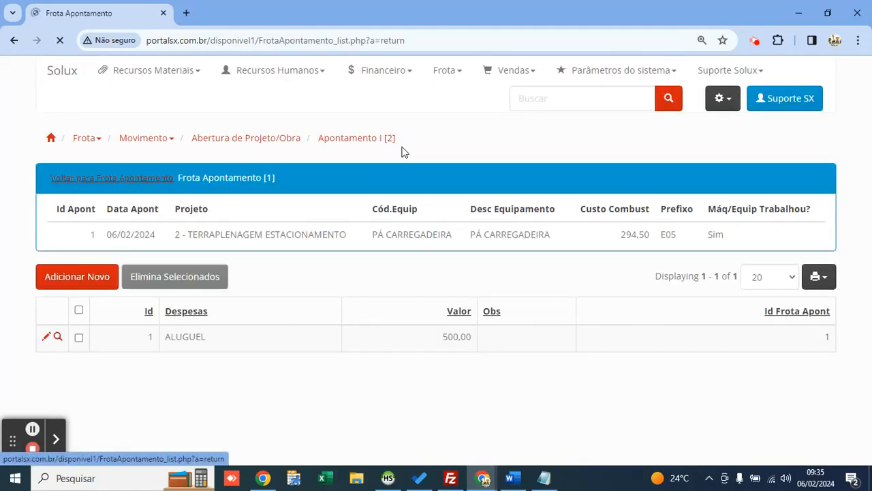
Step: Open the Resumo Financeiro de Apontamentos I report, leaving the appointment type unset
left_click(446, 70)
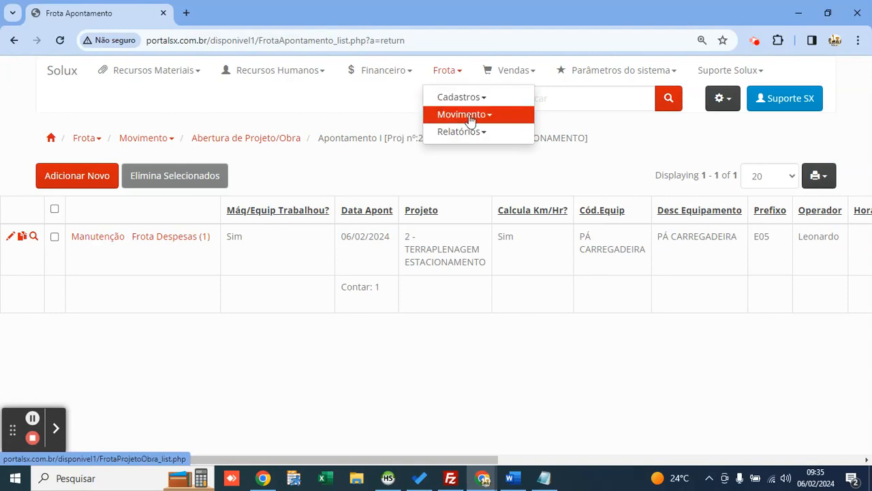
left_click(482, 132)
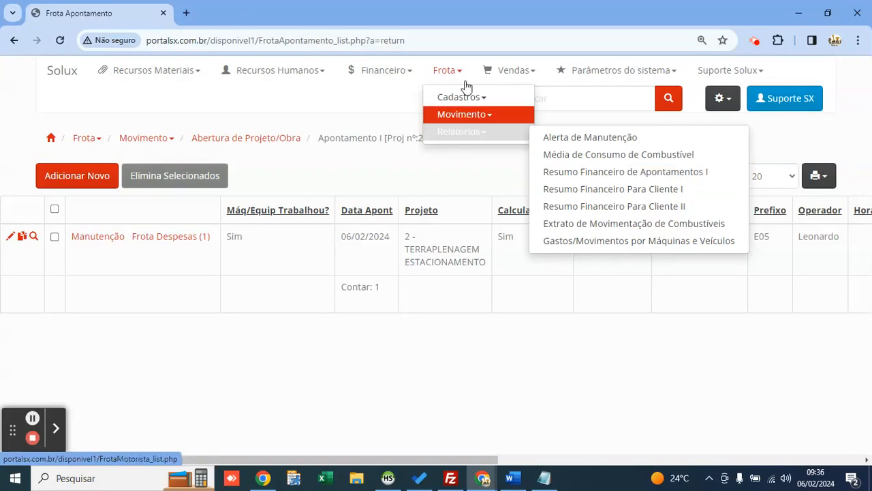
left_click(569, 175)
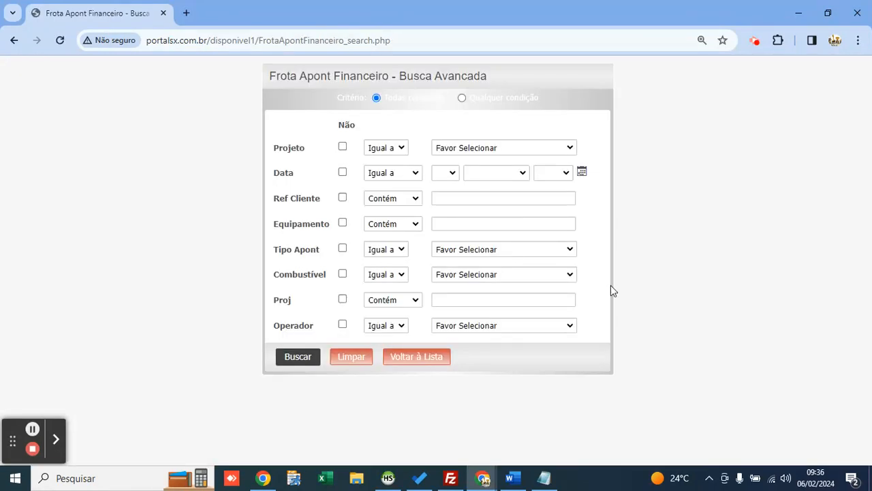
left_click(462, 150)
left_click(460, 162)
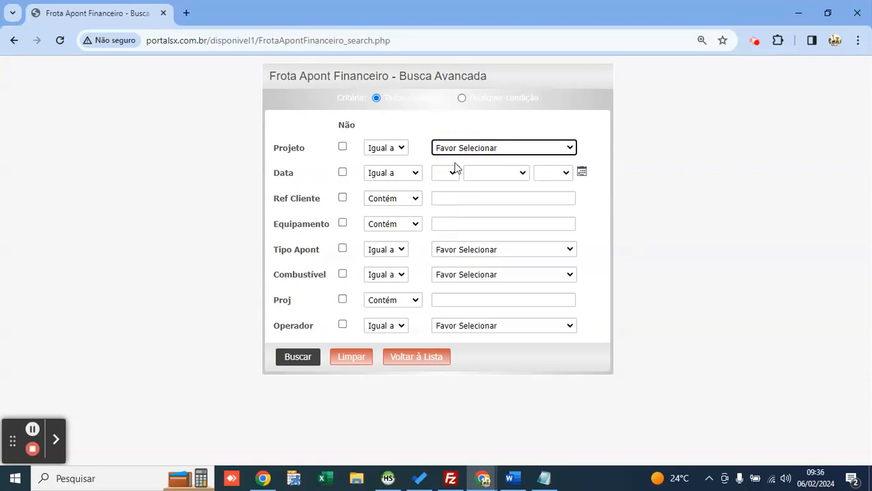
left_click(477, 249)
key("Down")
key("Down")
key("Down")
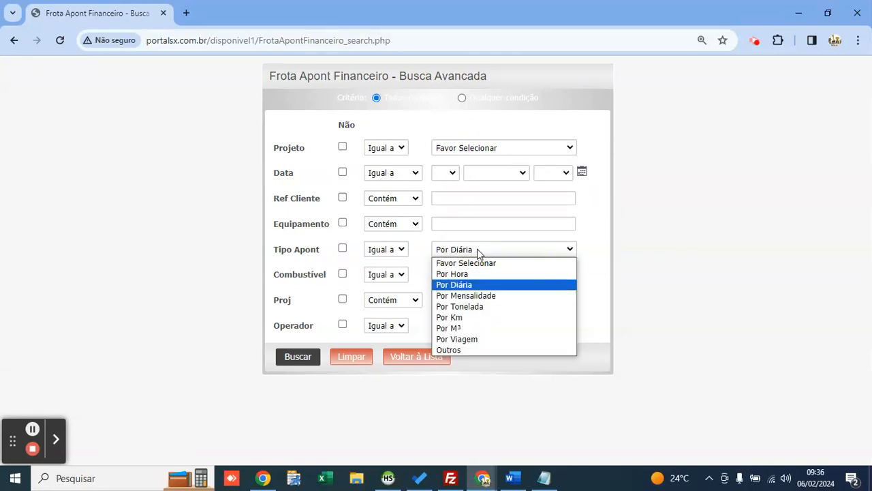
key("Up")
key("Up")
key("Up")
key("Return")
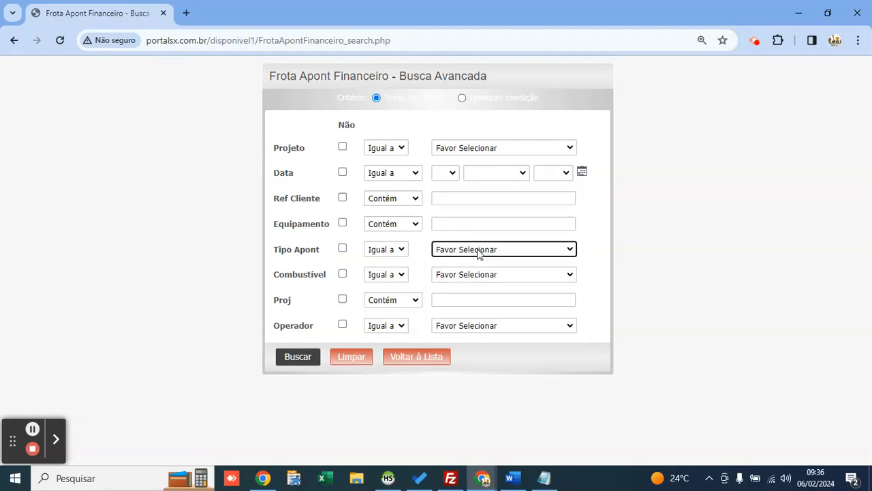
Step: Filter dates Entre 1 and 6 February 2024 for project 2-TERRAPLENAGEM ESTACIONAMENTO and search
left_click(392, 172)
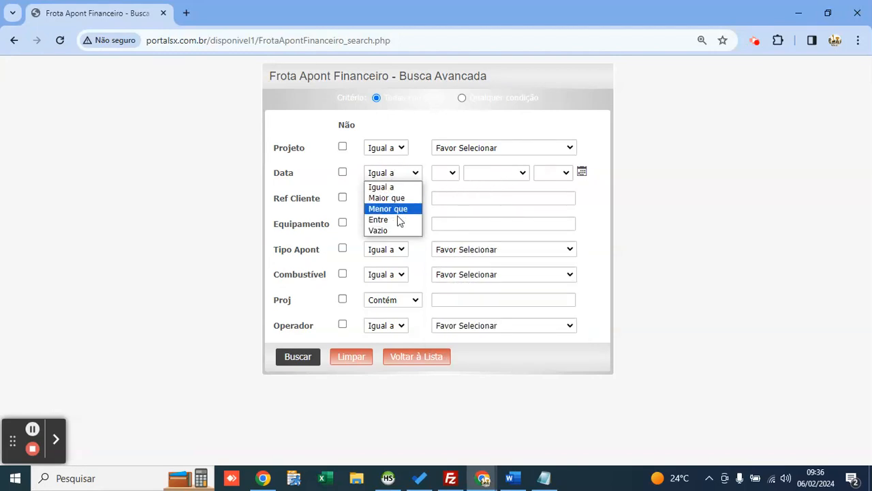
left_click(399, 219)
left_click(504, 172)
left_click(446, 232)
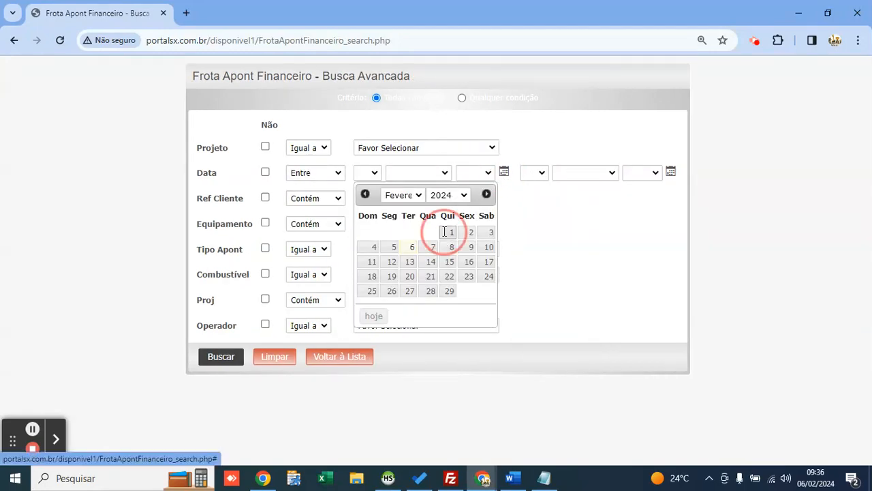
left_click(672, 172)
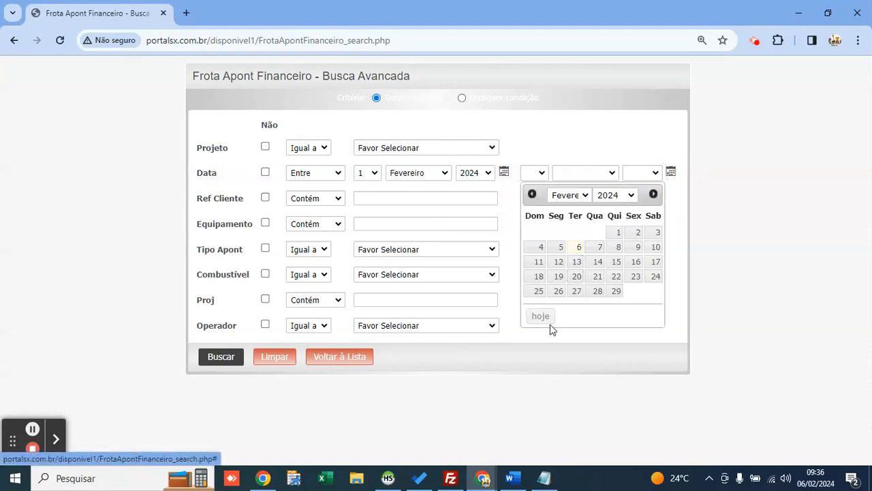
left_click(538, 315)
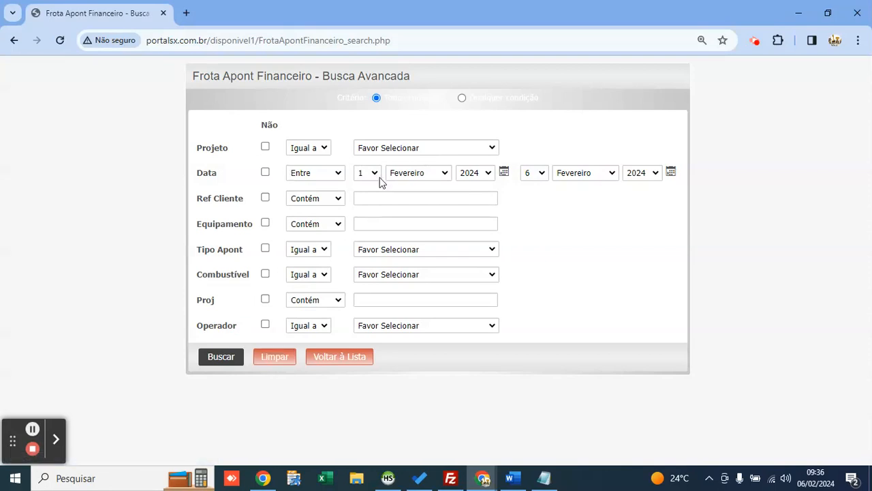
left_click(396, 148)
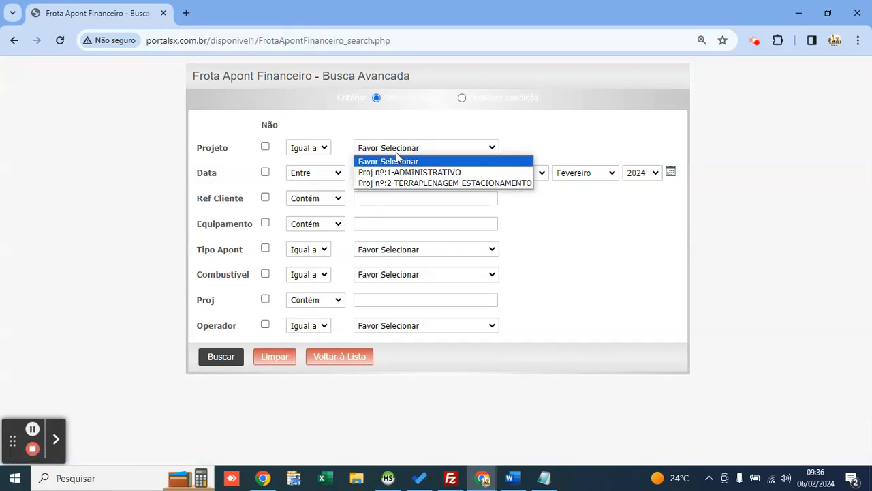
key("Down")
key("Down")
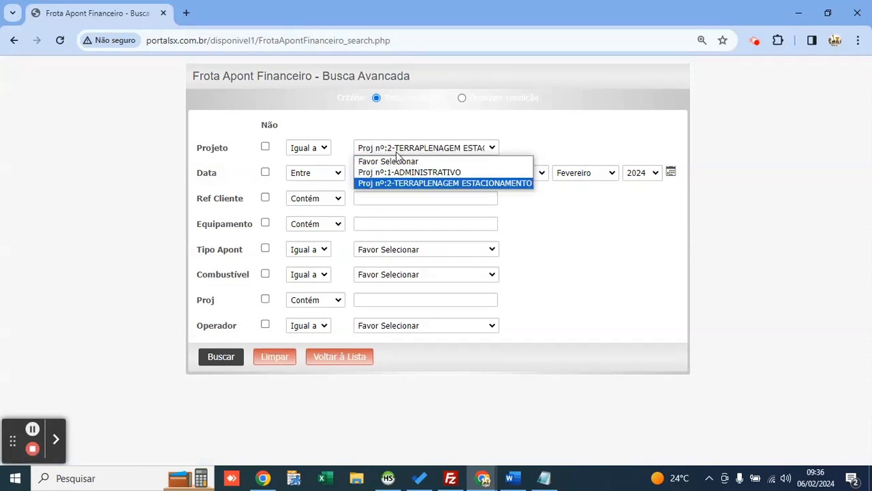
key("Return")
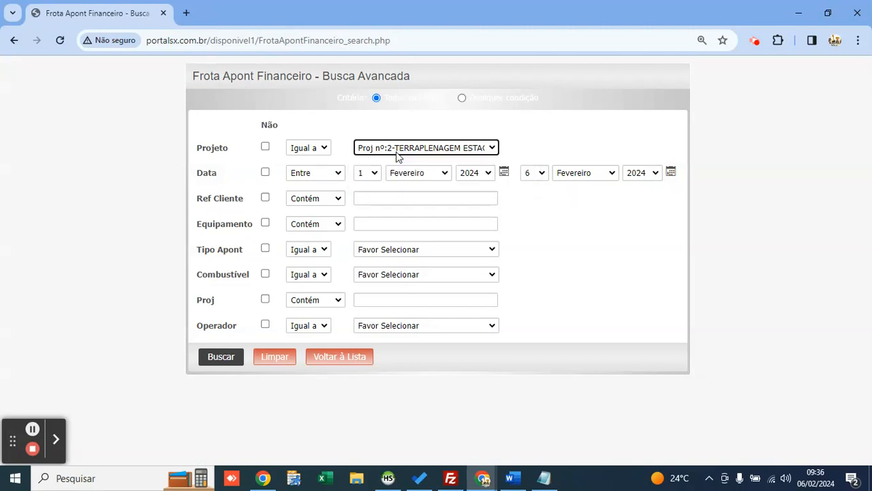
left_click(230, 359)
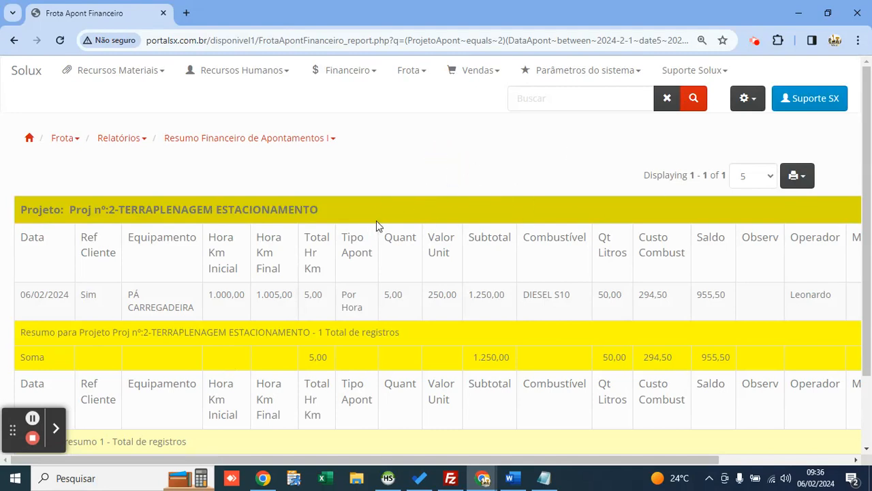
left_click_drag(117, 294, 206, 308)
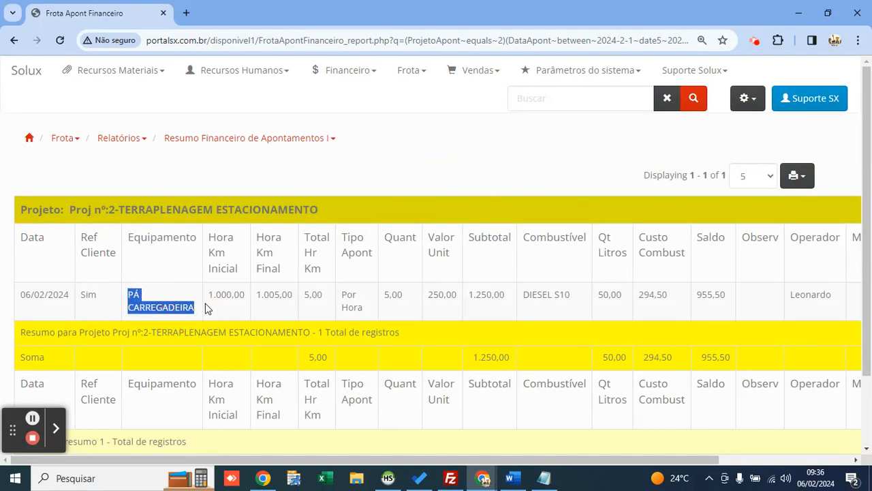
double_click(242, 295)
double_click(273, 294)
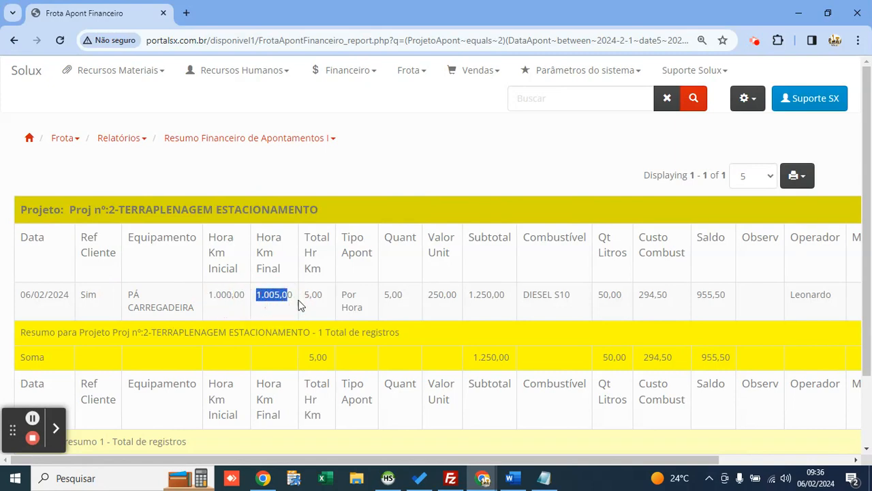
double_click(313, 294)
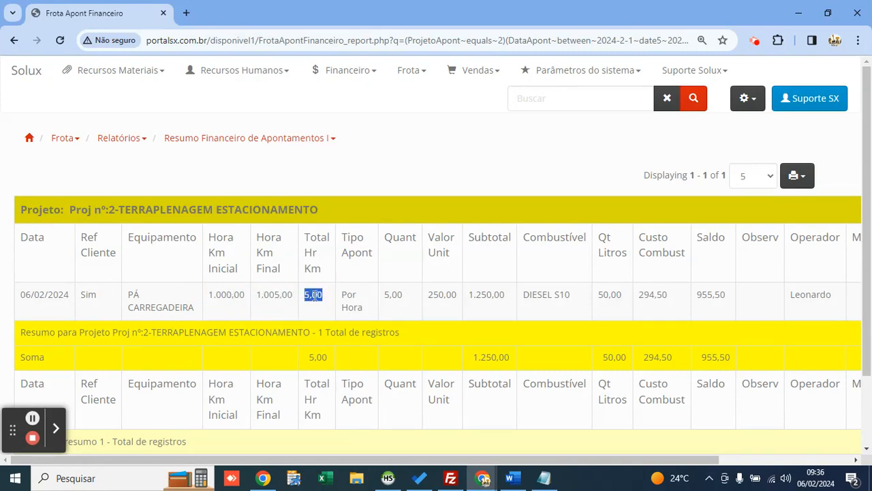
double_click(440, 294)
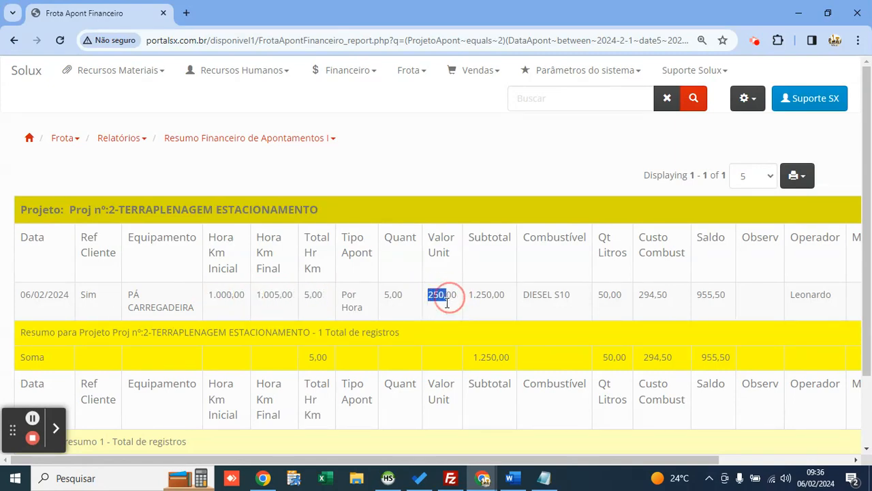
left_click(458, 329)
double_click(481, 297)
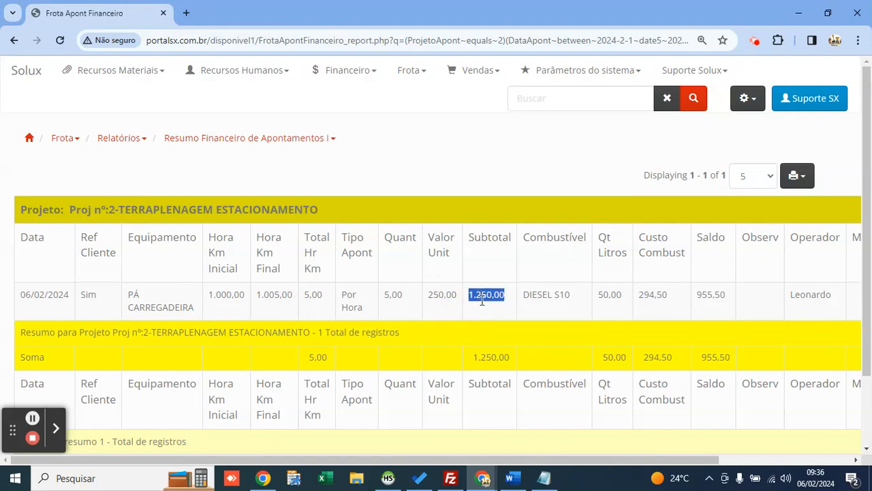
double_click(544, 294)
left_click_drag(639, 295, 697, 297)
double_click(711, 295)
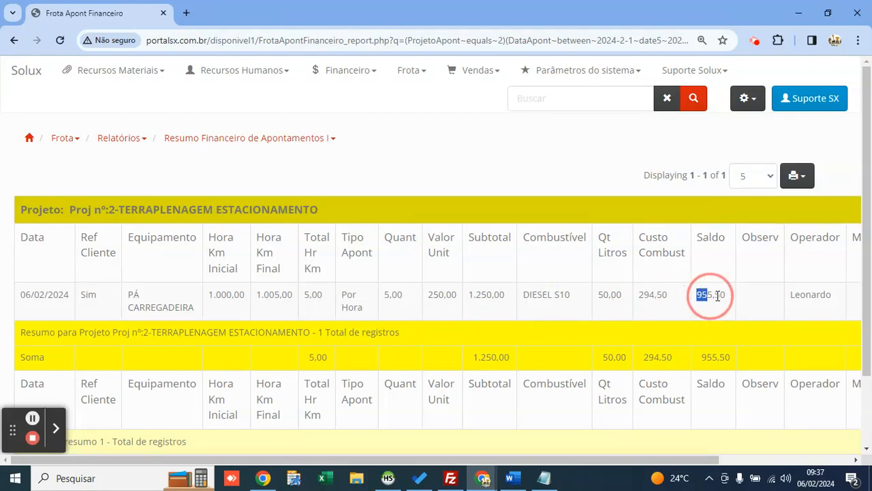
left_click(494, 293)
double_click(495, 293)
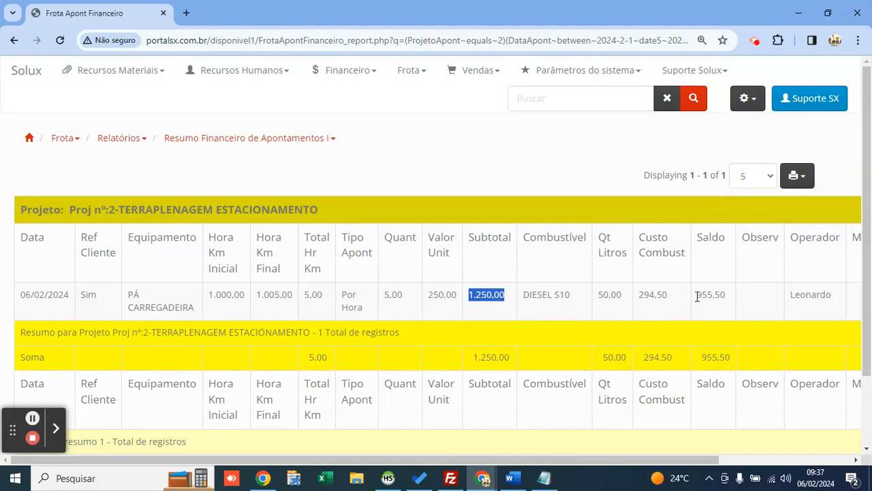
left_click_drag(696, 296, 730, 297)
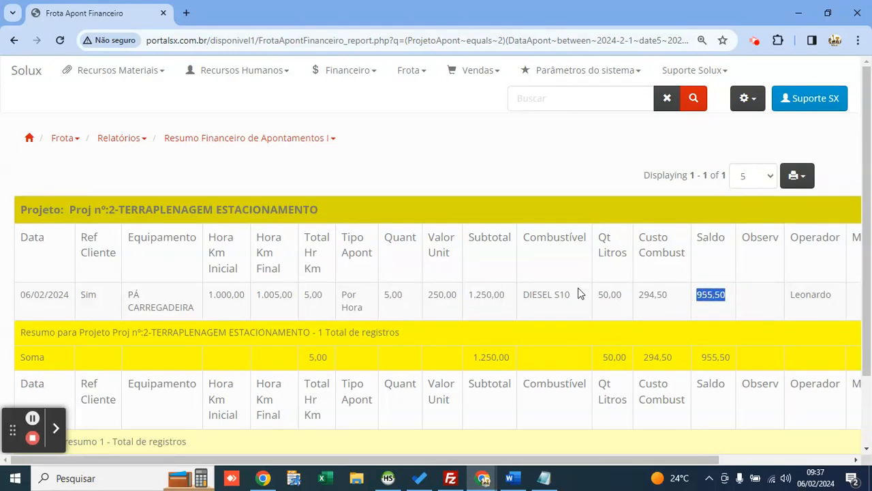
double_click(652, 295)
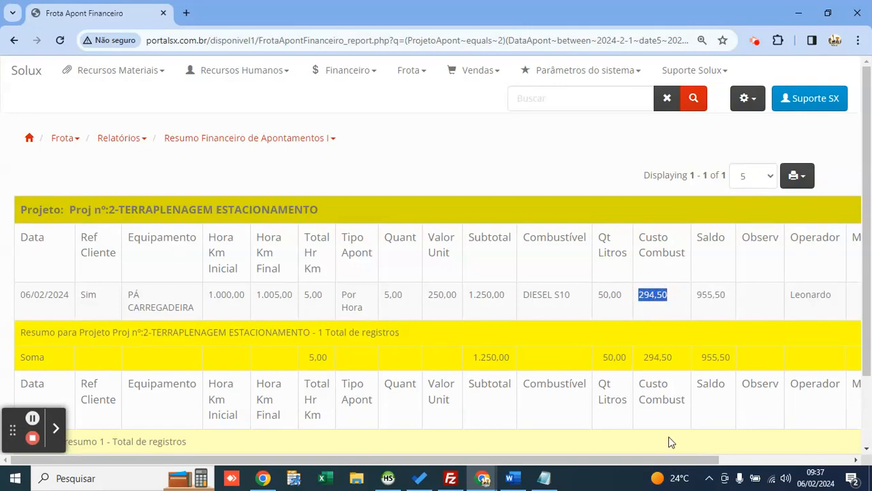
left_click_drag(685, 458, 791, 444)
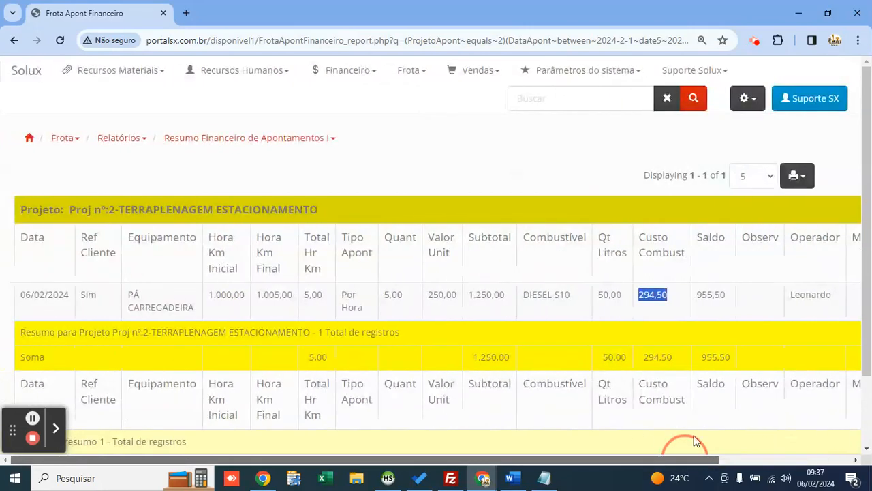
scroll(822, 421, "right", 3)
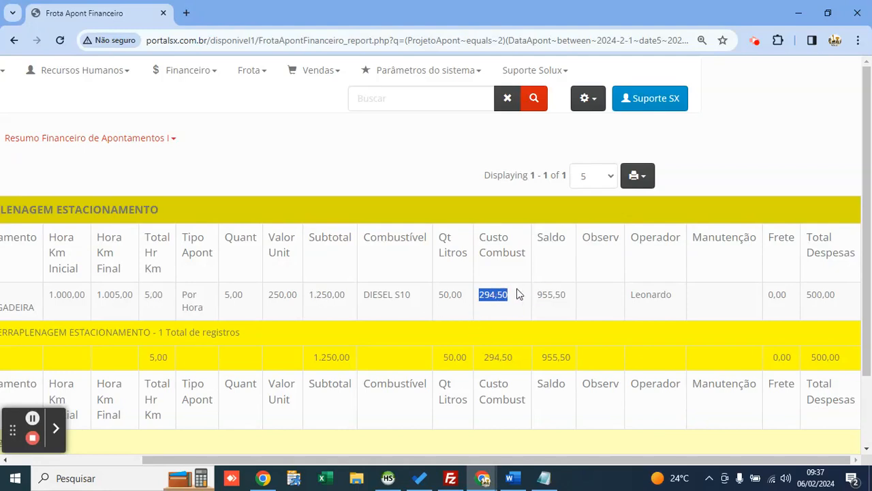
double_click(549, 295)
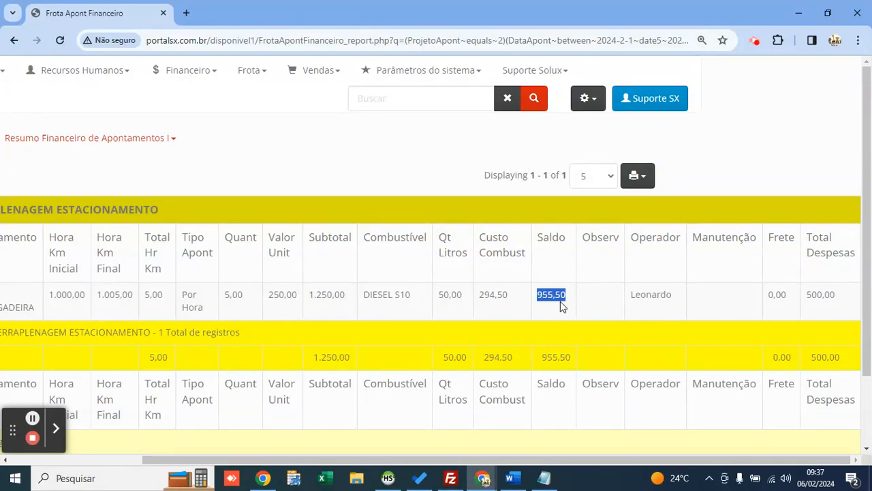
left_click(561, 303)
left_click_drag(806, 300, 837, 300)
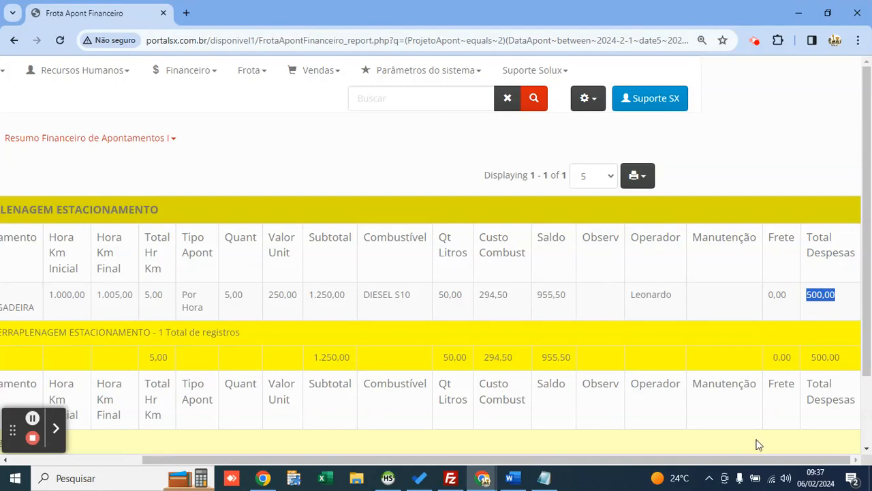
left_click_drag(777, 458, 513, 386)
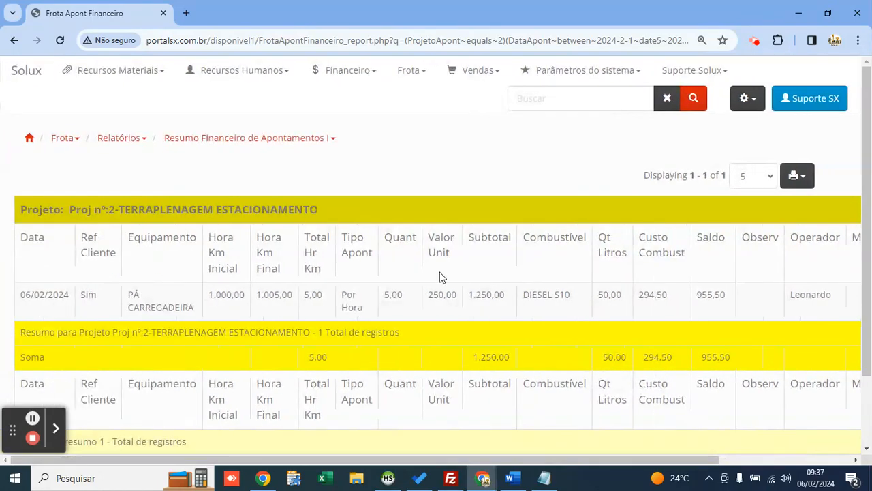
left_click(791, 179)
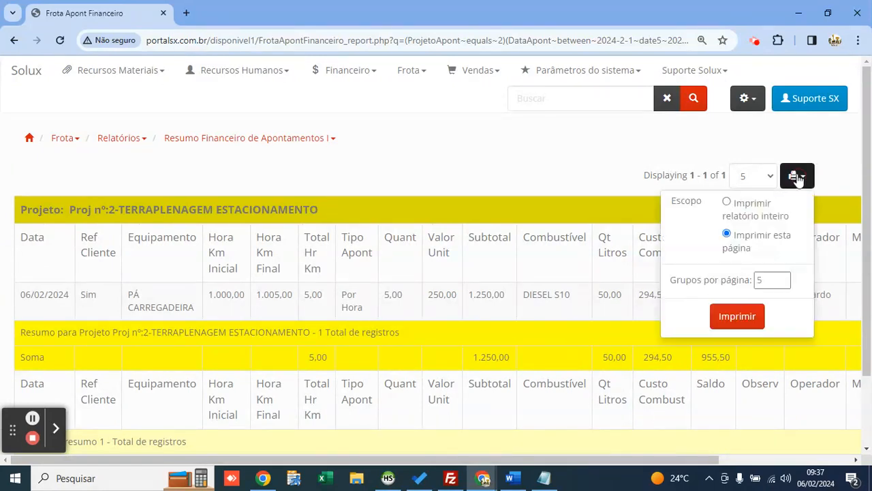
left_click(737, 317)
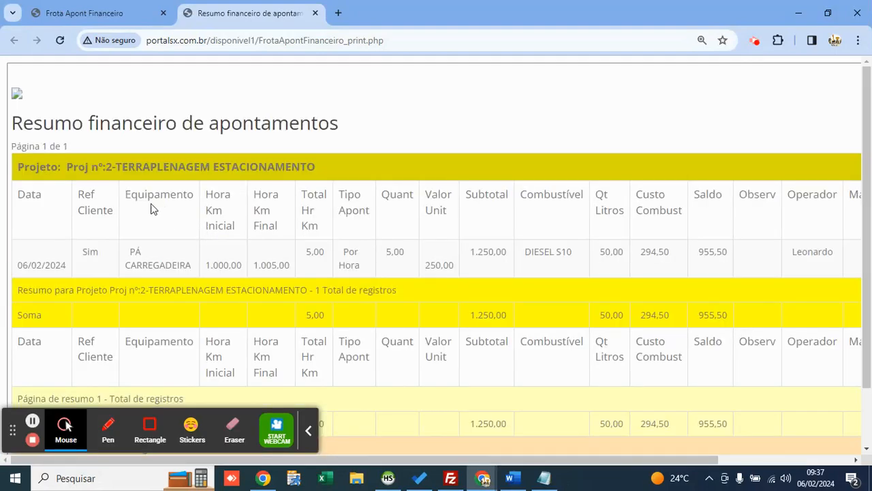
left_click(308, 430)
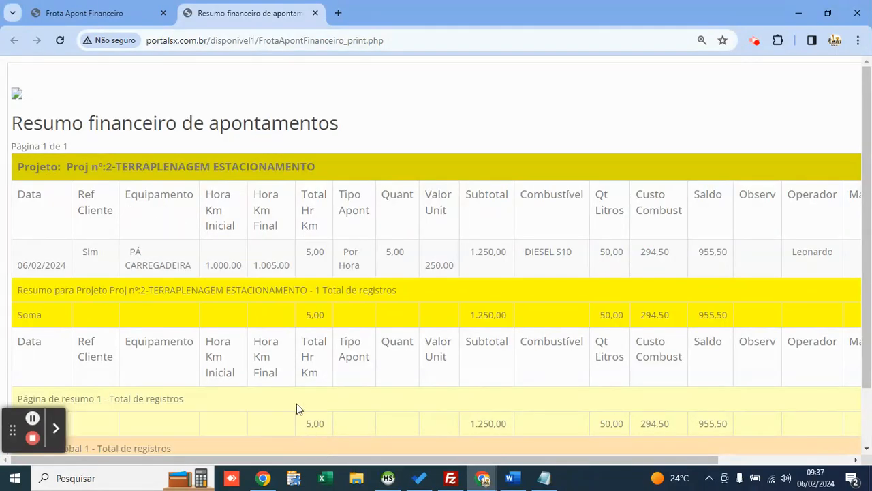
left_click(16, 96)
scroll(517, 233, "down", 1)
scroll(517, 227, "up", 1)
key("ctrl+w")
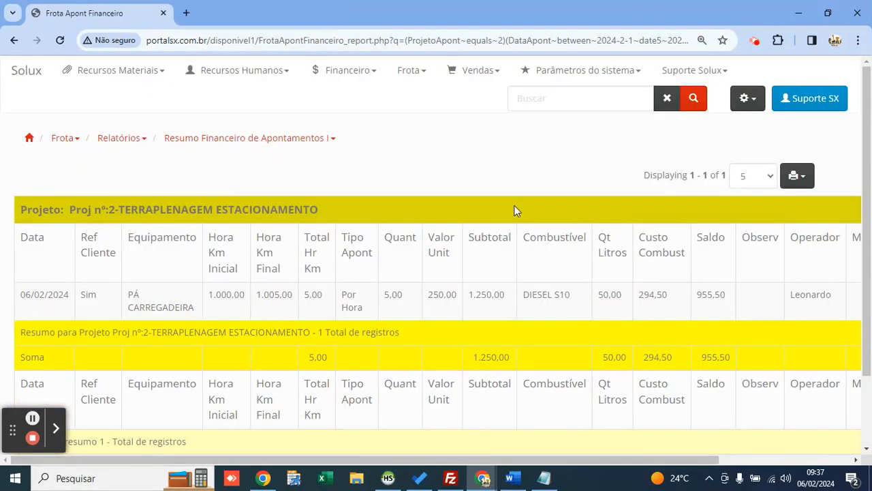
Step: Run the Resumo Financeiro Para Cliente I report with no filters
left_click(425, 74)
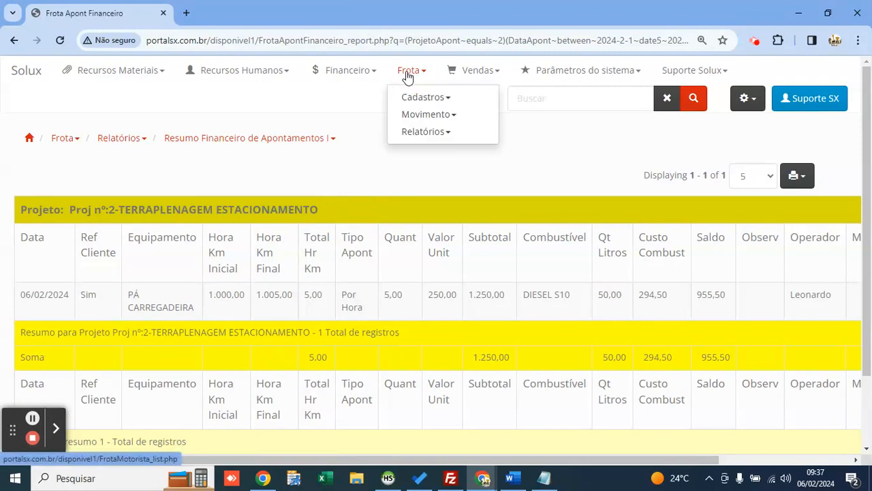
left_click(455, 135)
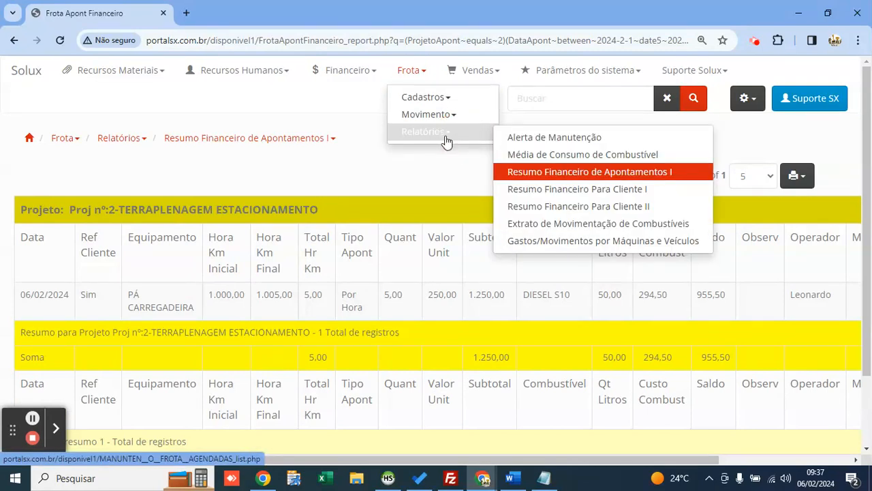
left_click(572, 194)
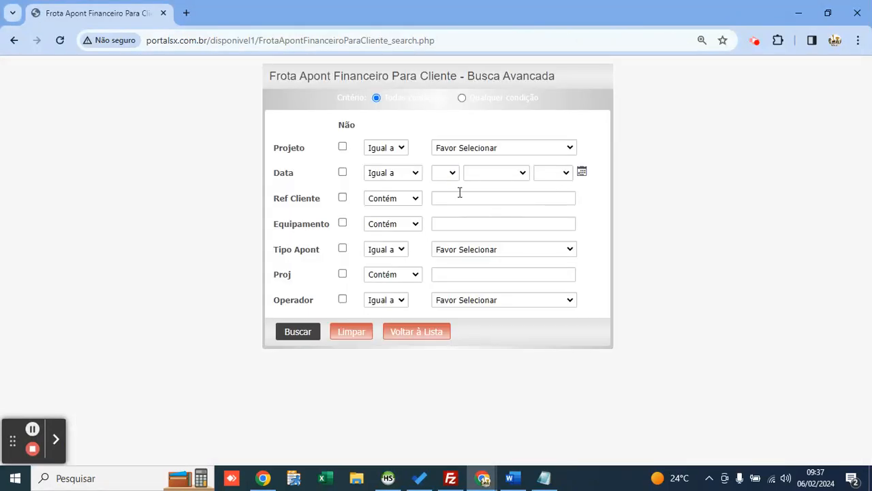
left_click(489, 148)
left_click(492, 148)
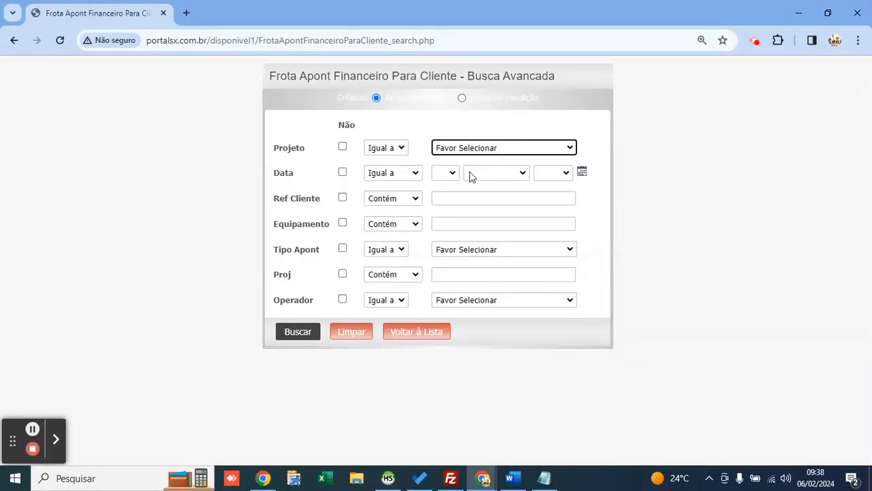
left_click(297, 333)
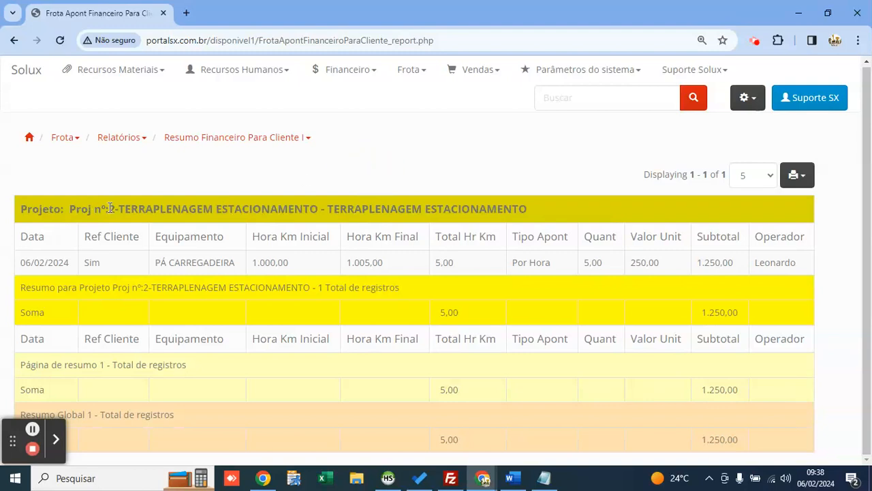
left_click_drag(118, 209, 320, 211)
left_click(350, 181)
double_click(187, 267)
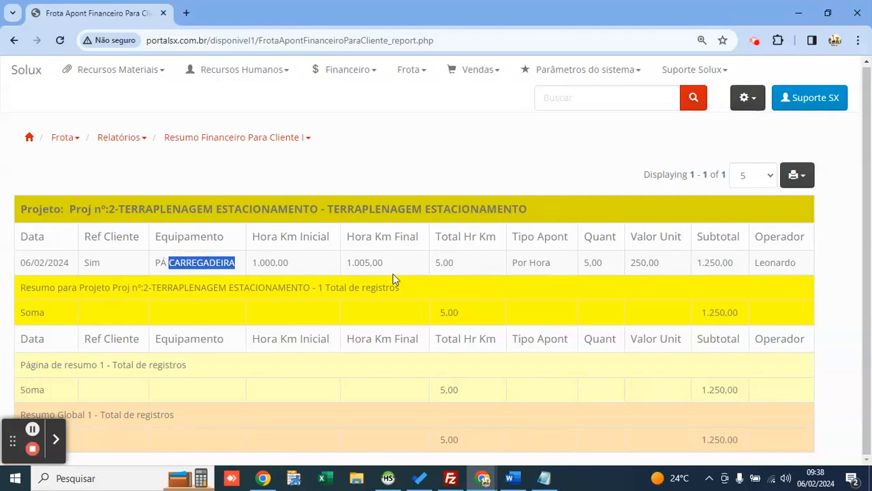
double_click(438, 267)
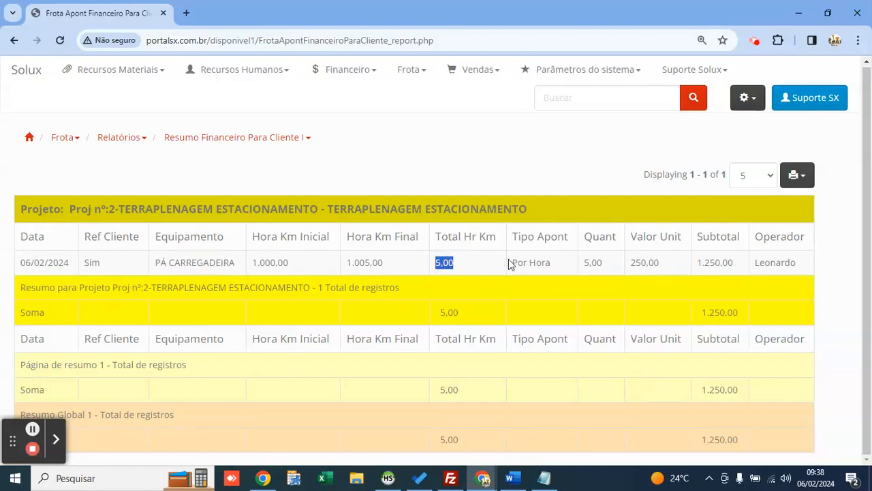
double_click(28, 263)
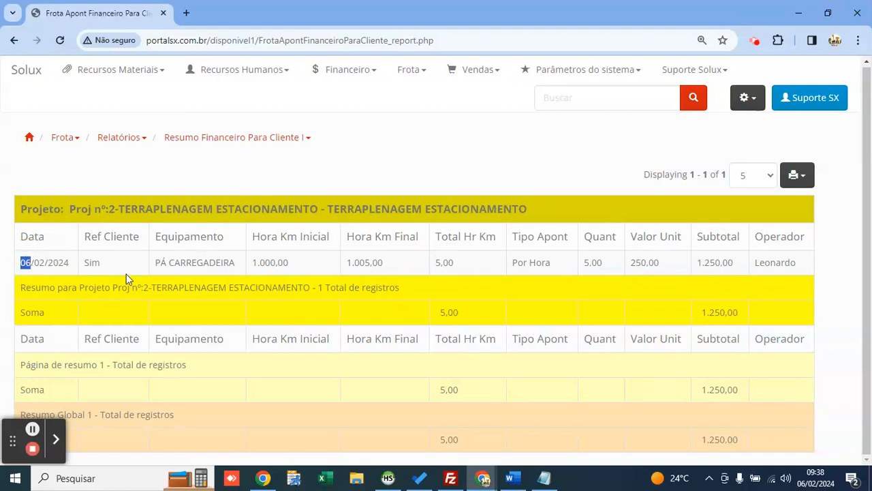
double_click(641, 263)
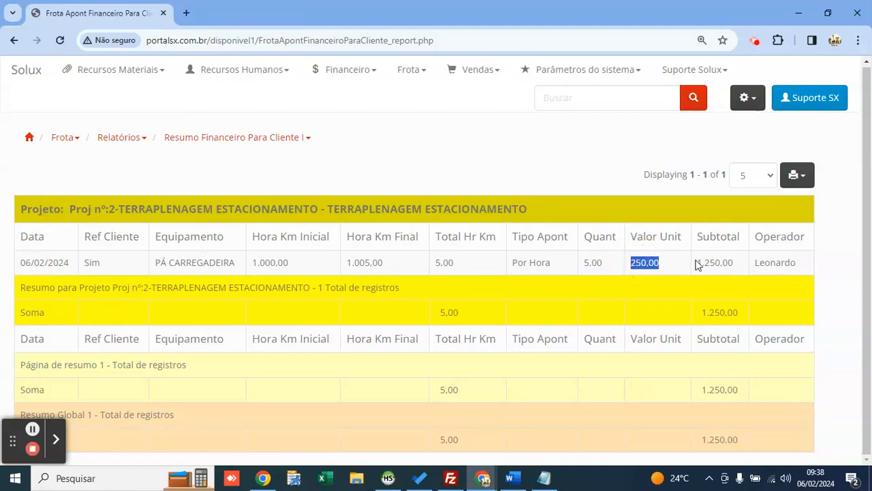
left_click_drag(698, 263, 735, 261)
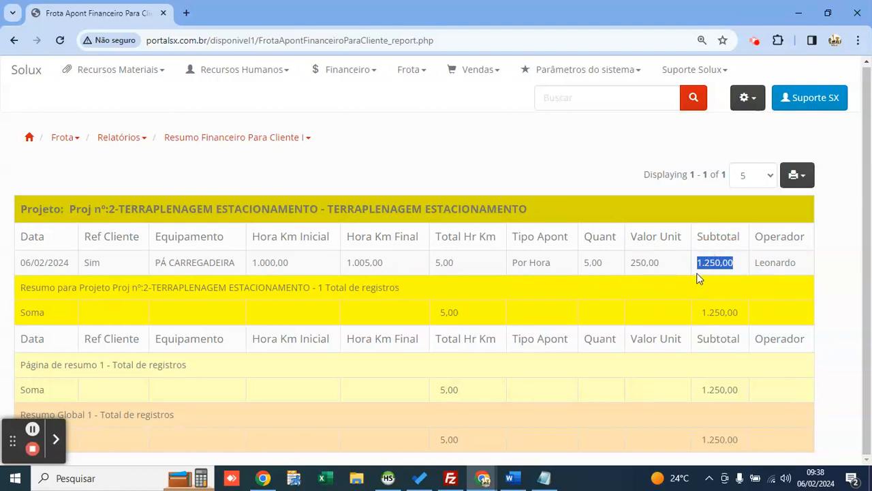
left_click(456, 287)
left_click_drag(118, 208, 318, 208)
left_click(464, 149)
Step: Print the current page of the client report, then close the print preview
left_click(794, 181)
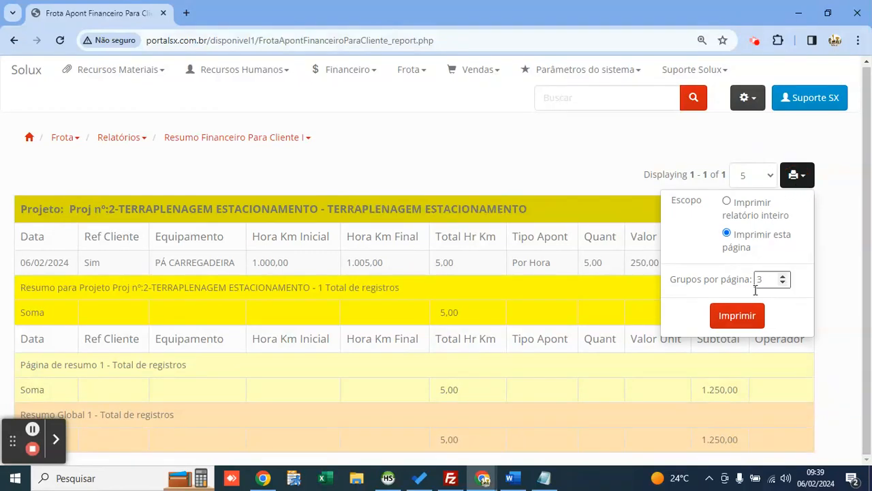
left_click(746, 313)
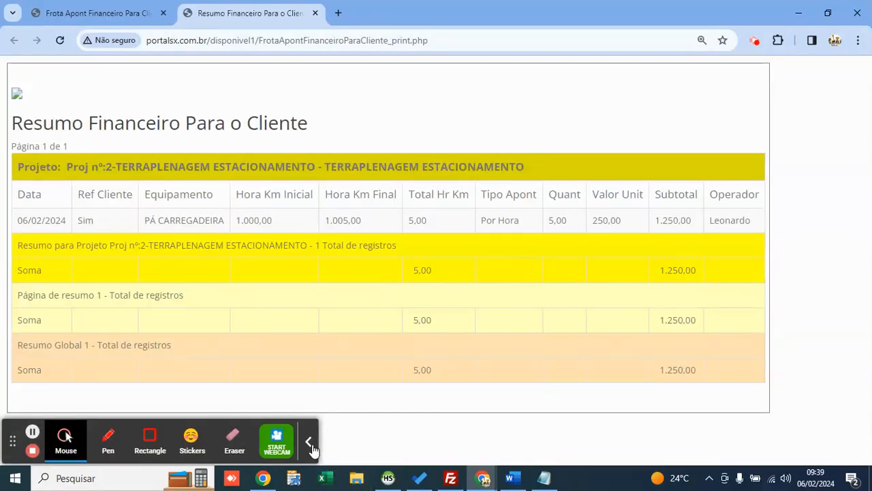
left_click(309, 443)
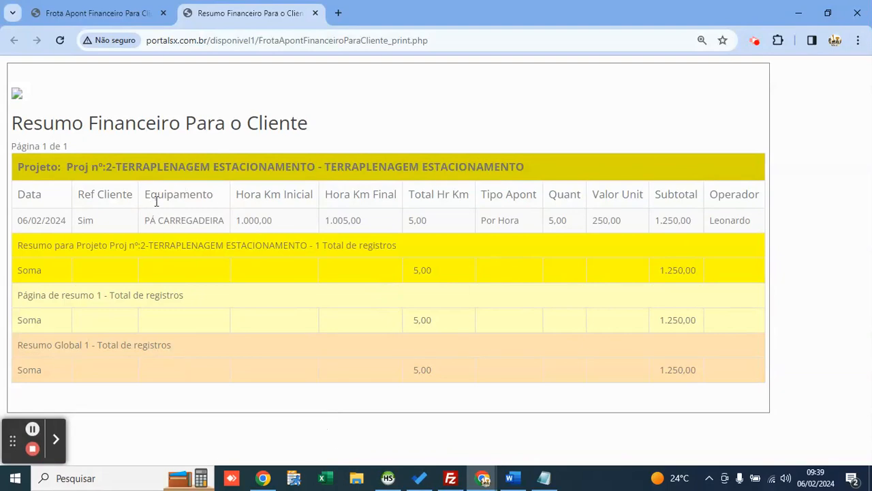
key("ctrl+w")
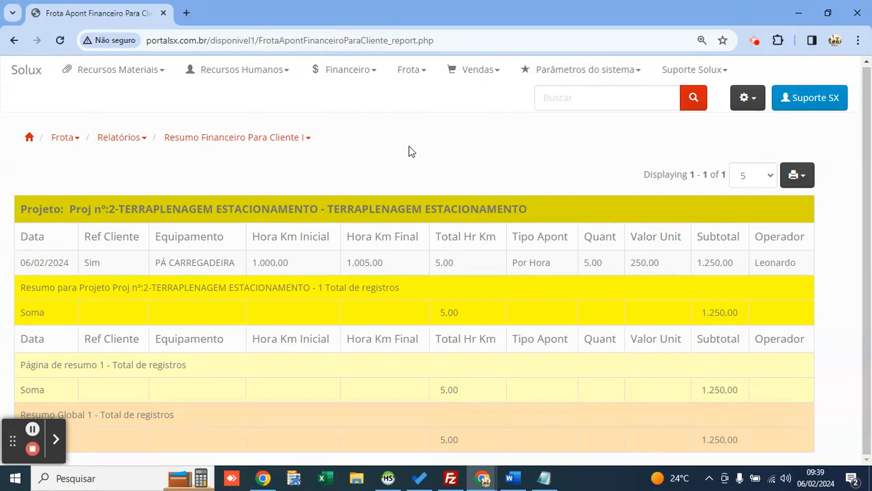
Step: Open the Abertura de Projeto/Obra list with ADMINISTRATIVO and TERRAPLENAGEM ESTACIONAMENTO, then cancel a new-project form
left_click(408, 73)
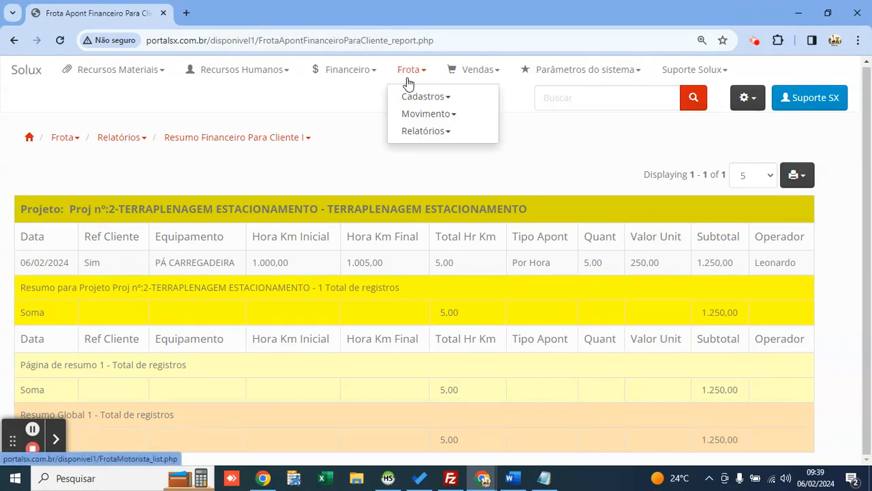
mouse_move(444, 120)
left_click(518, 117)
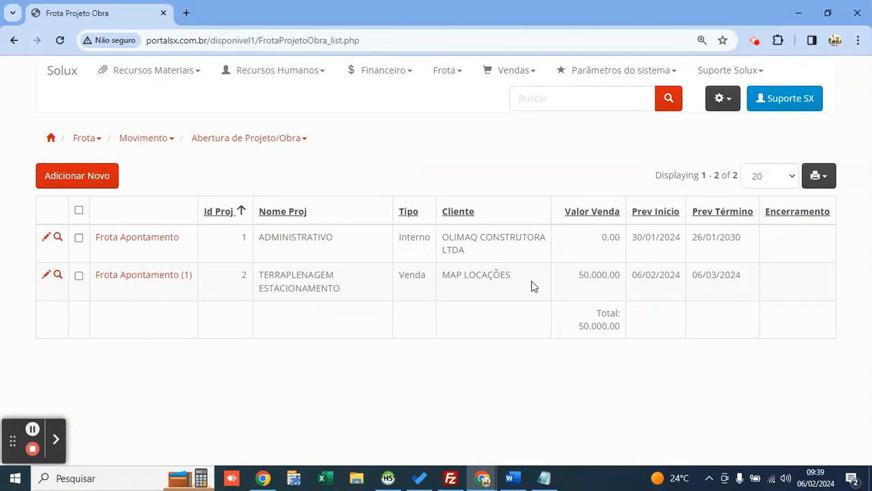
left_click_drag(516, 281, 439, 274)
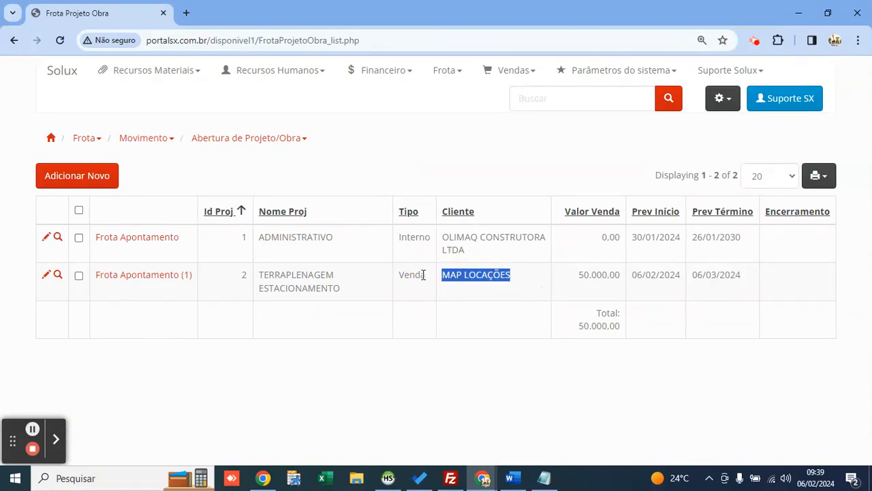
left_click_drag(339, 290, 258, 275)
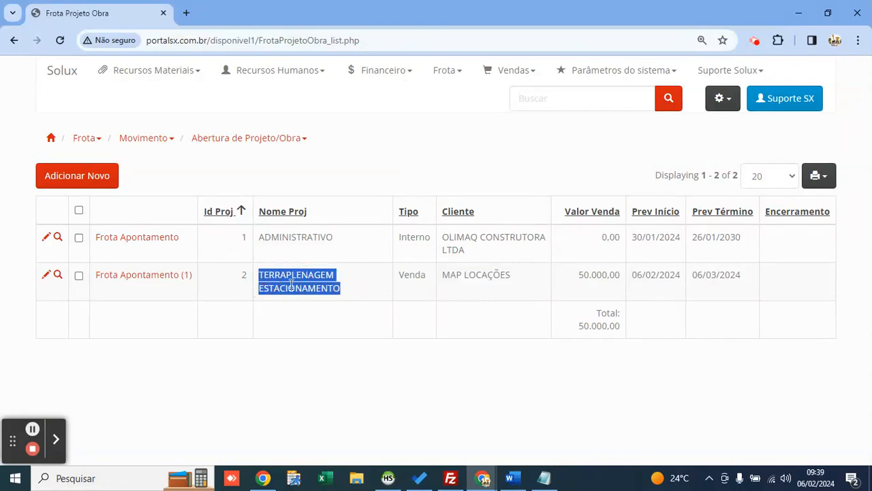
left_click(102, 175)
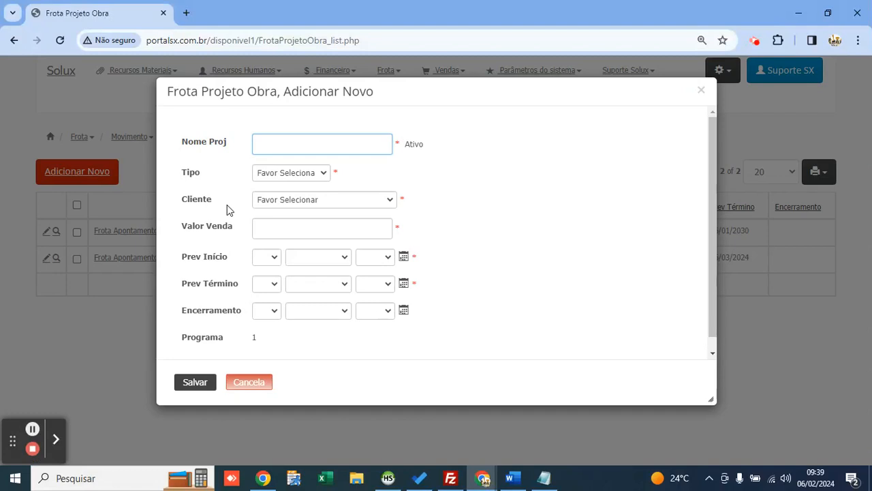
left_click(701, 92)
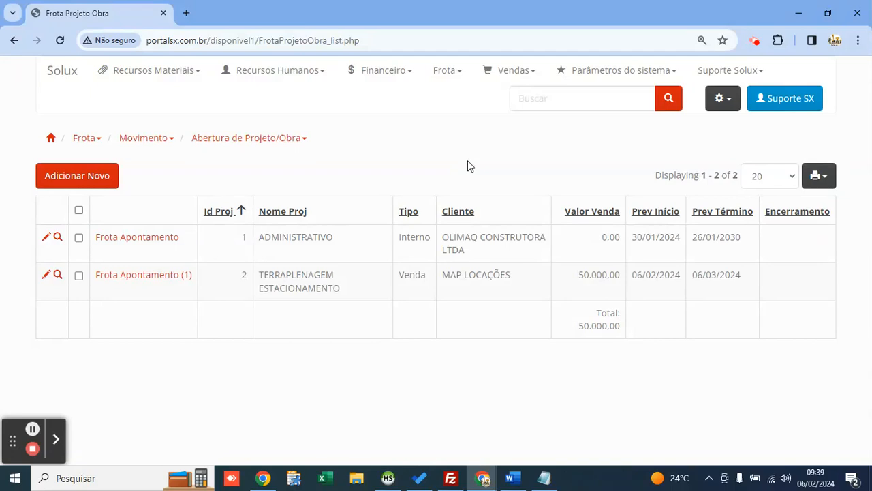
Step: Return to the home page, dismiss its alert, and open the Suprimentos Fornecedor ou Cliente register
left_click(52, 72)
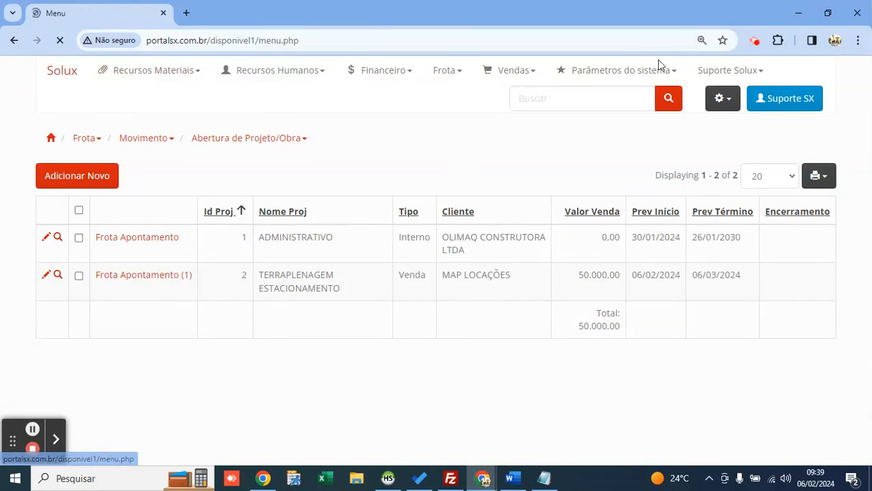
left_click(847, 72)
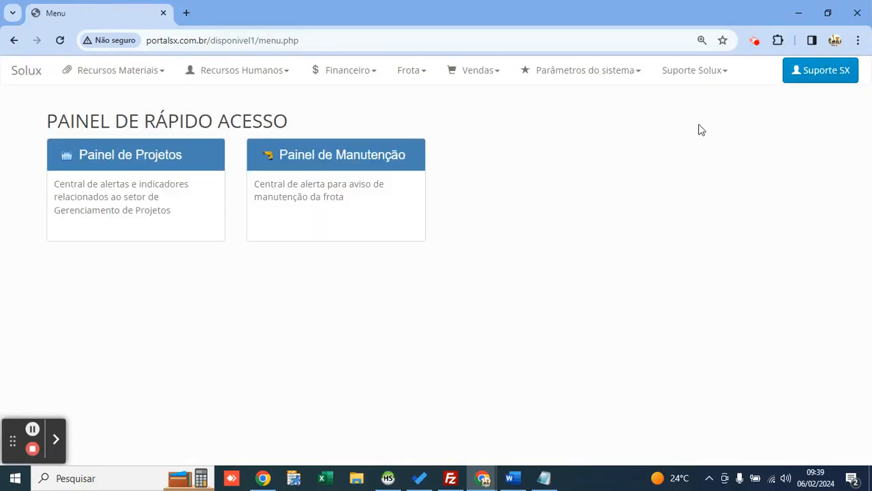
left_click(124, 80)
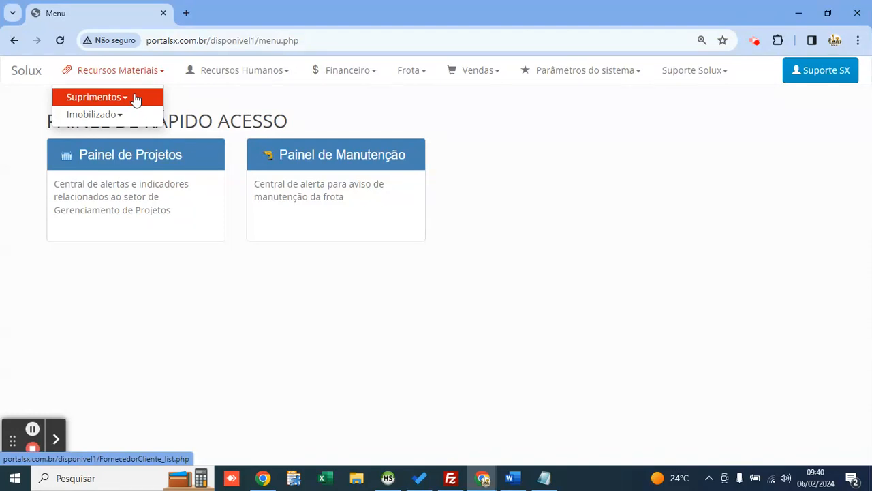
left_click(134, 99)
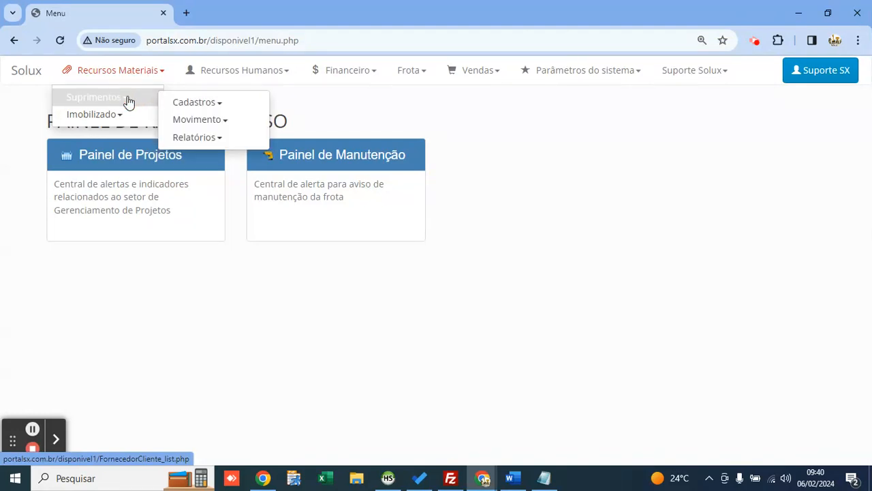
left_click(175, 106)
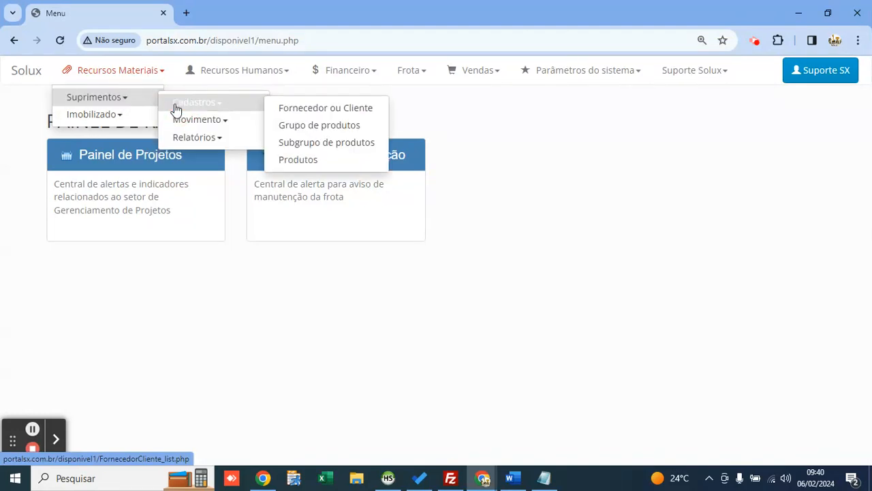
left_click(300, 109)
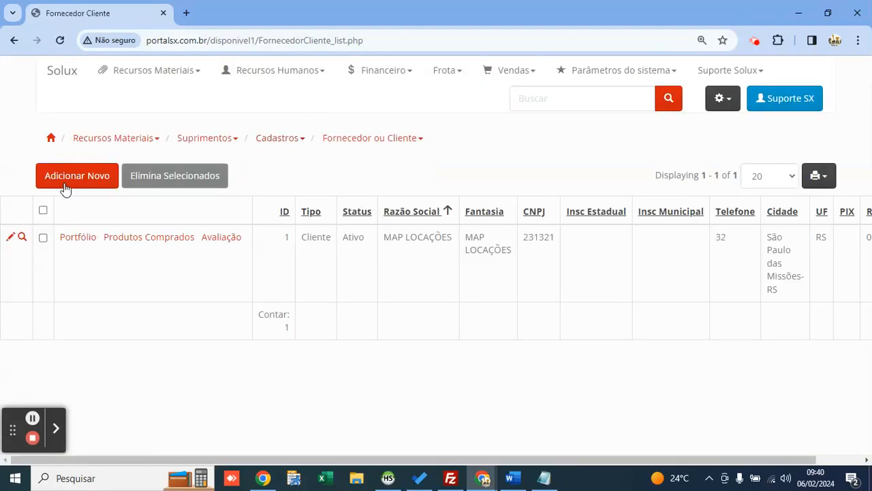
Step: Start a new Fornecedor record with legal and trade name POSTO ALVES
left_click(66, 185)
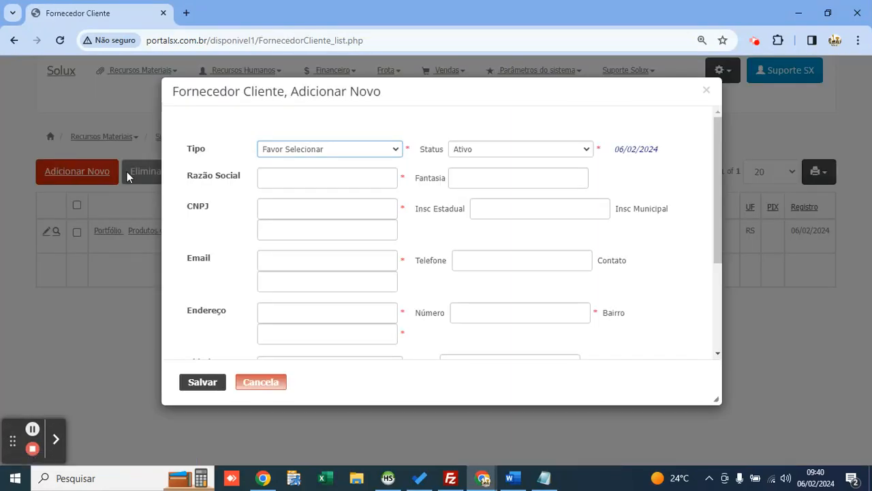
left_click(319, 151)
key("Down")
key("Down")
key("Return")
left_click(323, 178)
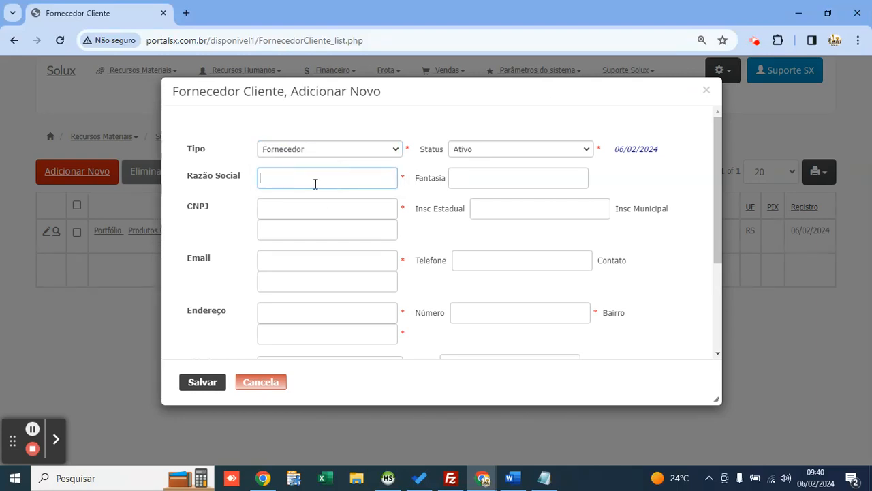
type("POSTO ALVES")
key("Tab")
triple_click(315, 178)
key("ctrl+c")
key("Tab")
key("ctrl+v")
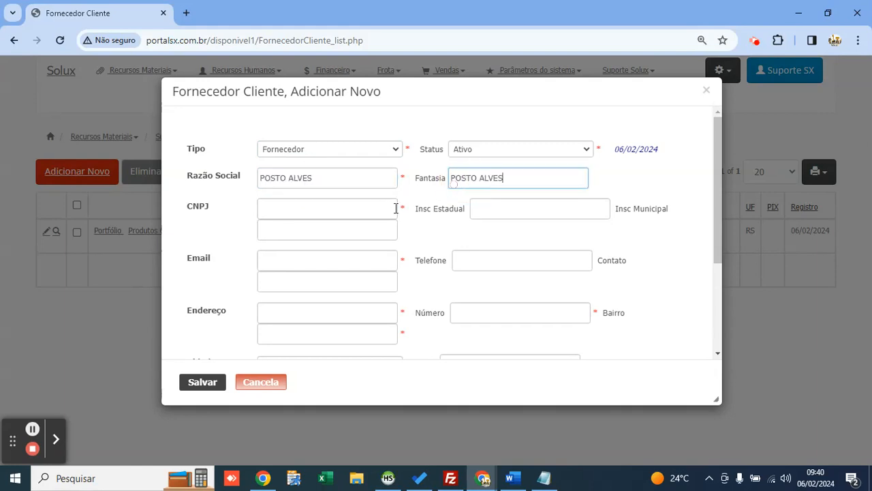
Step: Enter the supplier's CNPJ, e-mail address and street address details
left_click(326, 213)
type("3213213221")
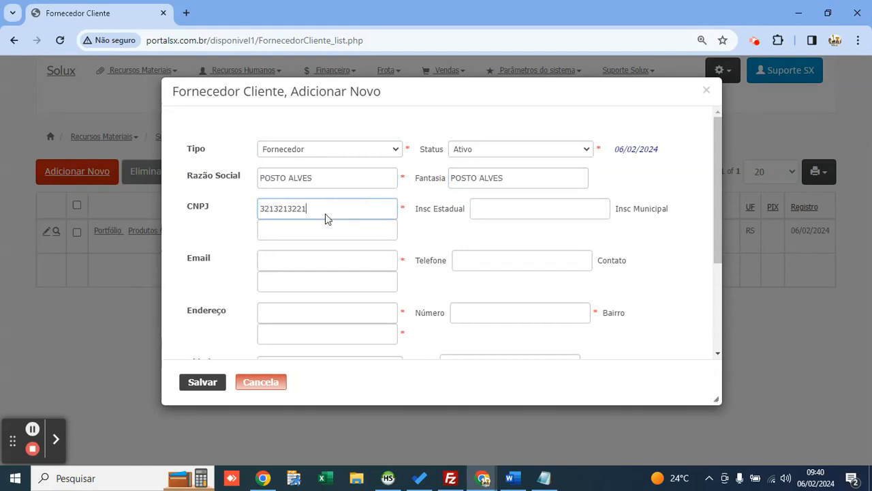
key("Tab")
key("Tab")
key("Tab")
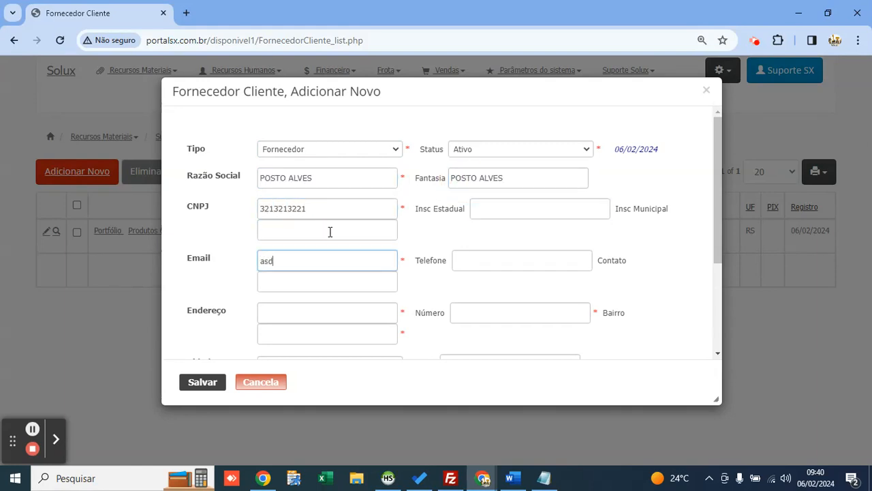
key("Tab")
key("Tab")
key("Tab")
type("321")
key("Tab")
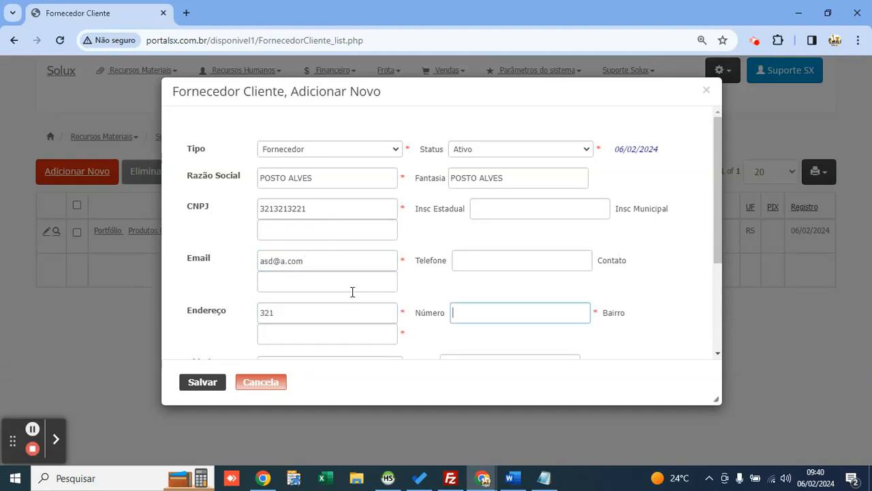
type("321")
scroll(353, 300, "down", 2)
type("321")
key("Tab")
type("321")
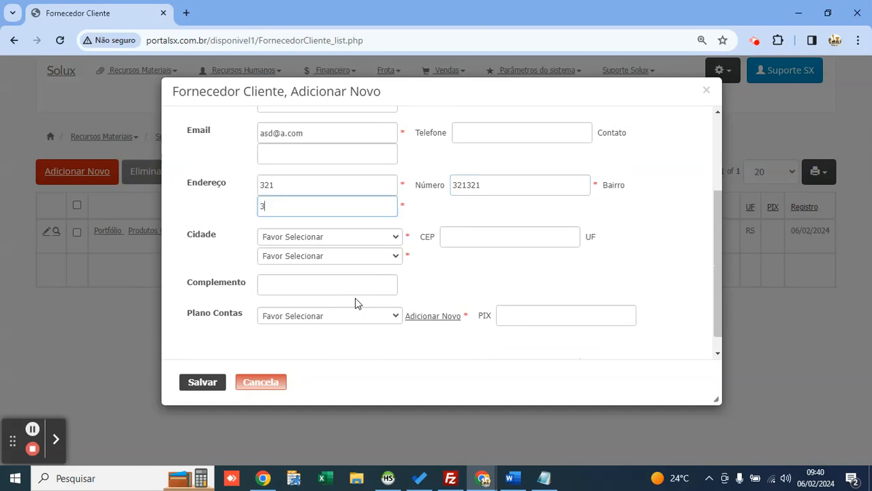
Step: Set the supplier's city to Orlândia-SP and account plan to FORNECEDORES
left_click(340, 237)
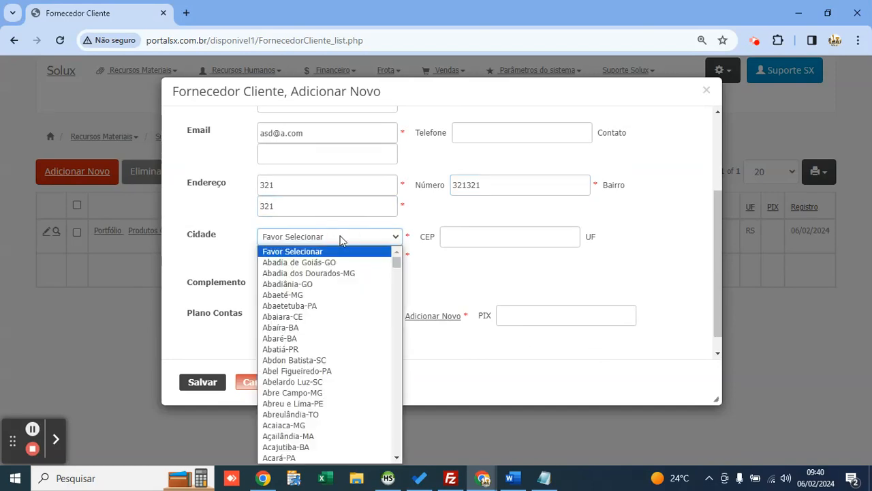
type("orl")
key("Return")
left_click(451, 268)
left_click(350, 319)
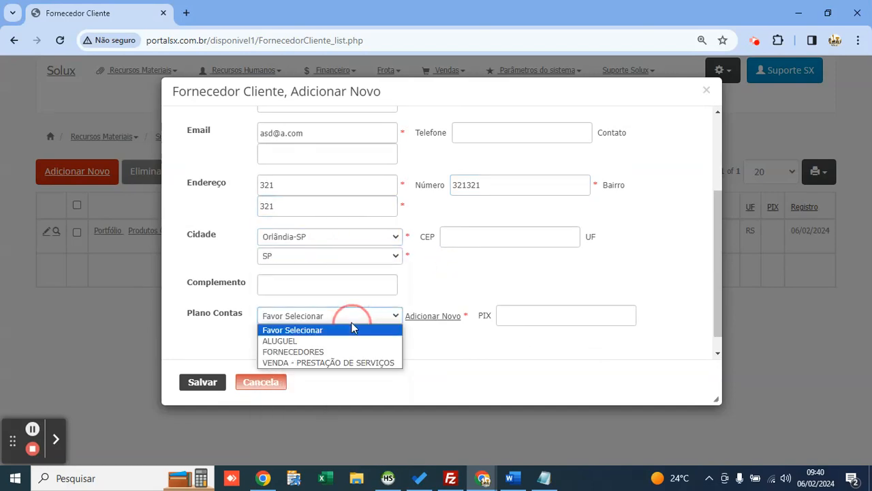
left_click(342, 319)
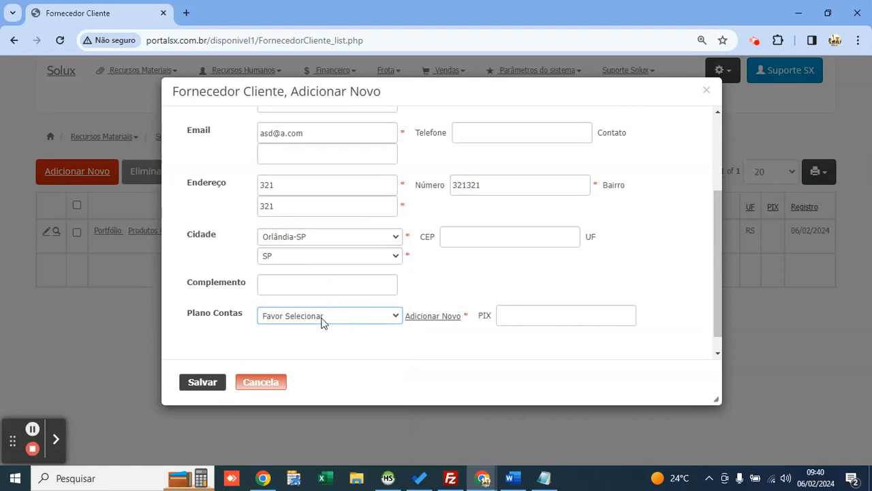
left_click(323, 322)
key("f")
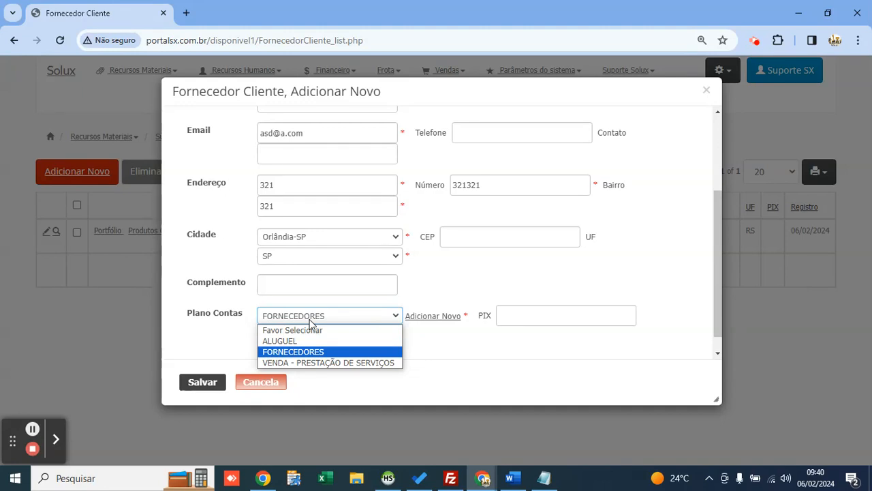
left_click(308, 320)
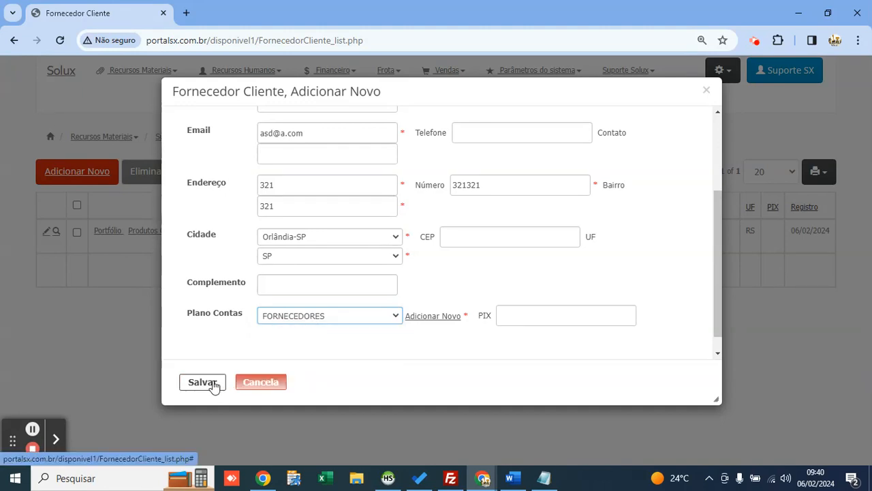
Step: Save supplier POSTO ALVES and open the Suprimentos Produtos register
left_click(214, 384)
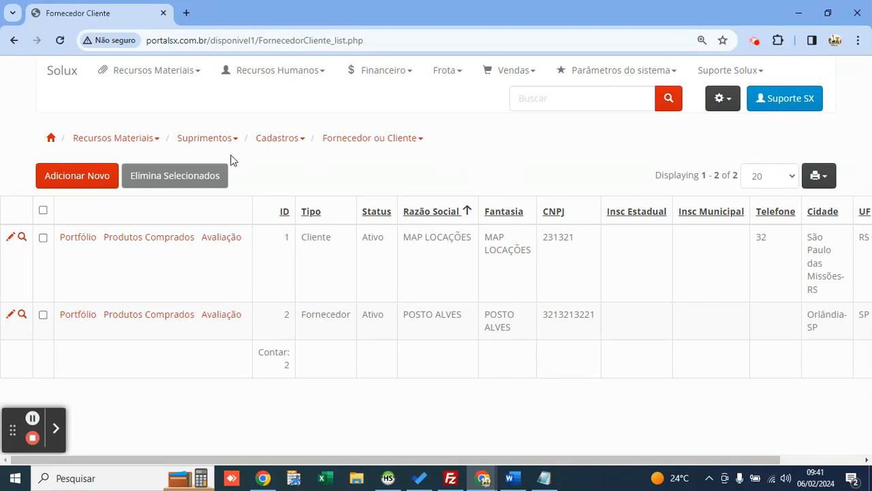
left_click(156, 81)
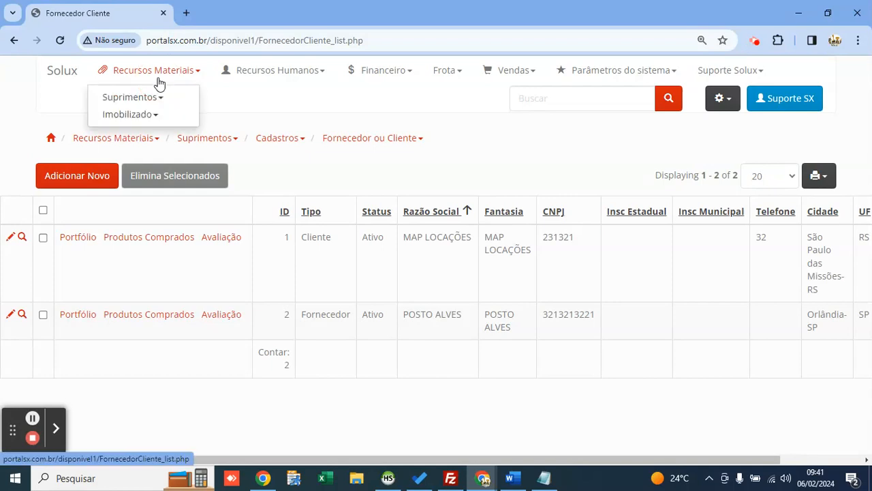
left_click(151, 96)
left_click(211, 102)
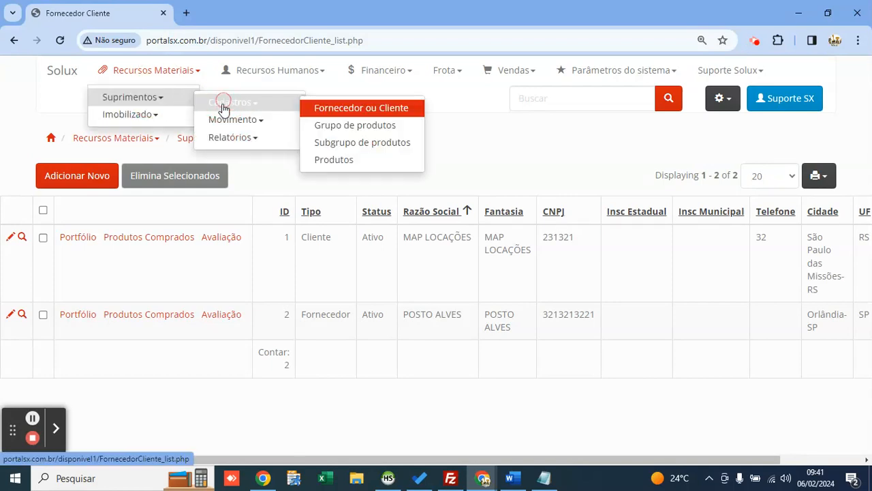
left_click(366, 161)
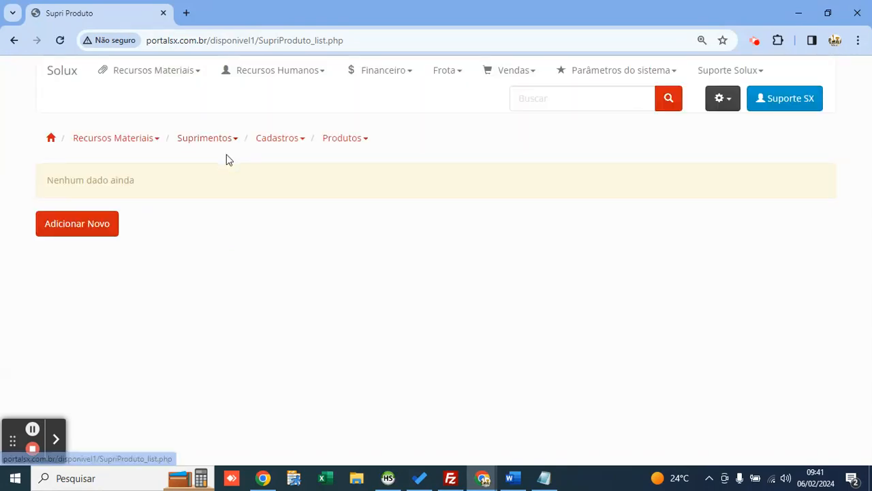
Step: Start a new product, enlarge its form, and set the status to Ativo
left_click(96, 225)
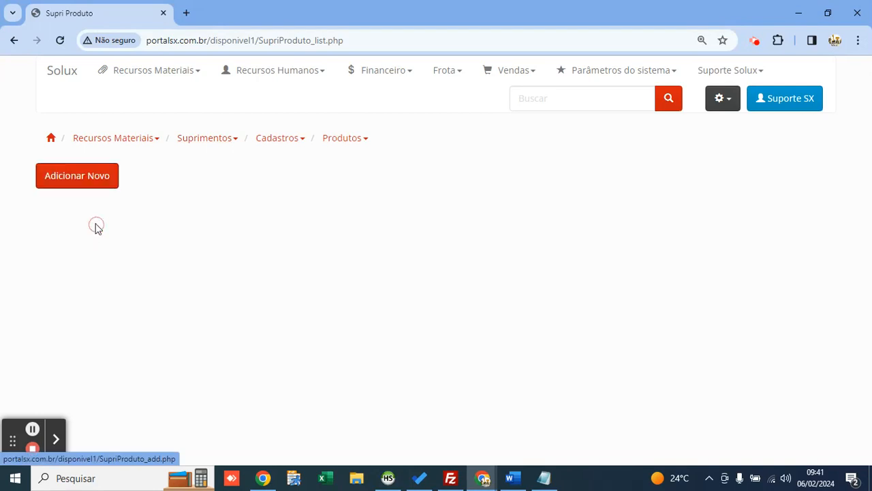
left_click_drag(392, 101, 343, 93)
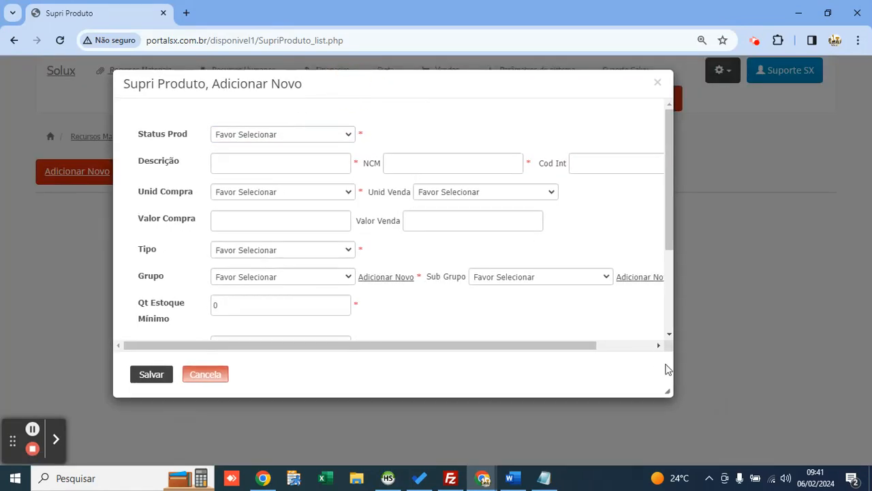
left_click_drag(667, 387, 736, 415)
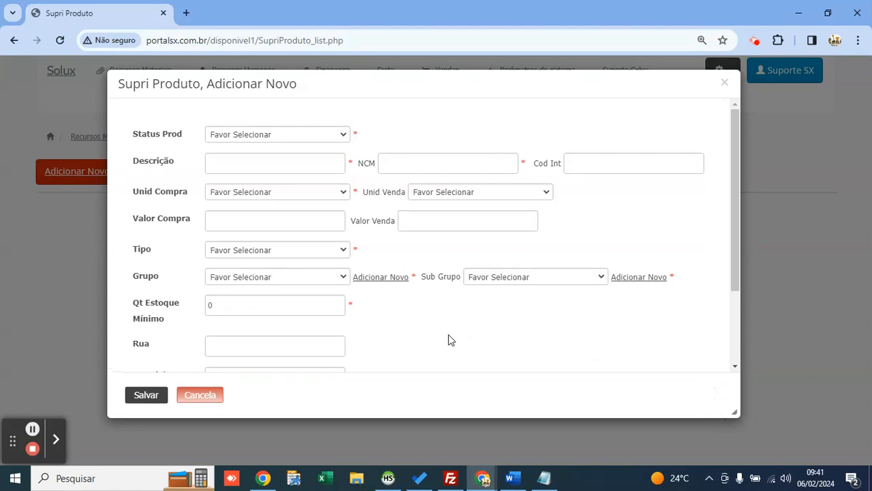
double_click(144, 276)
double_click(451, 276)
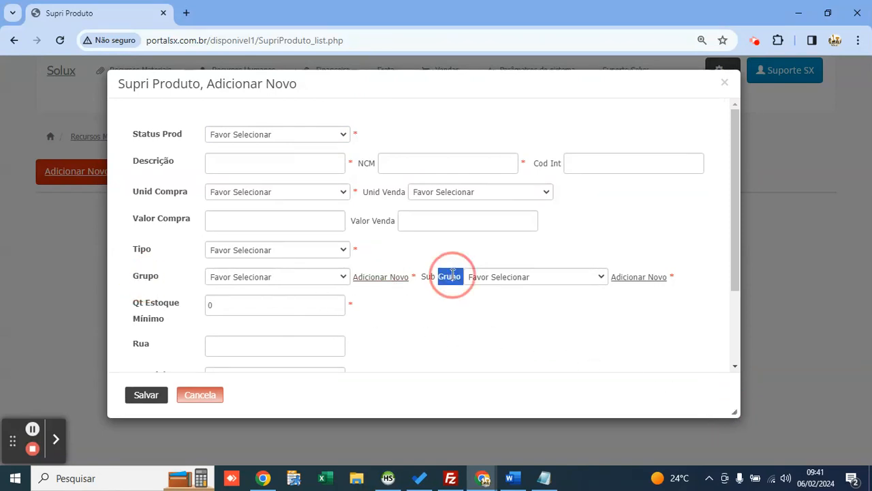
left_click(418, 313)
left_click(255, 142)
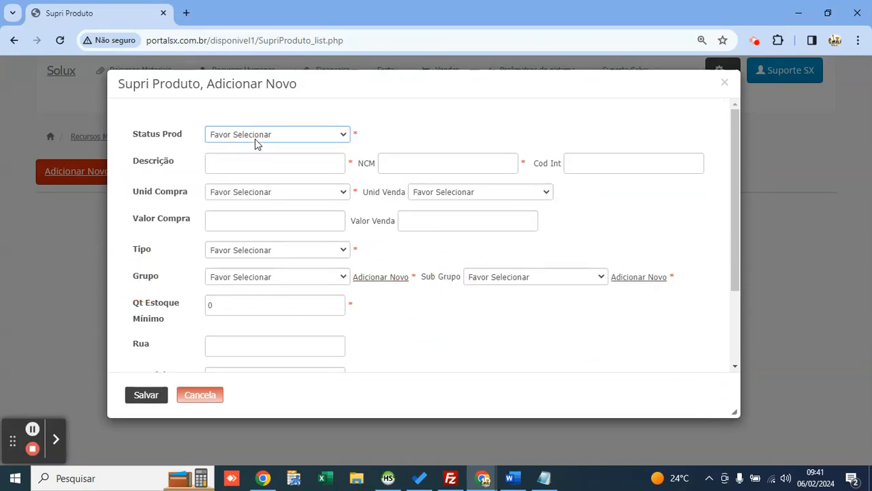
key("Down")
key("Return")
Step: Enter description DIESEL S10, NCM 3132, purchase unit LT and purchase value 5,79
left_click(261, 164)
type("D")
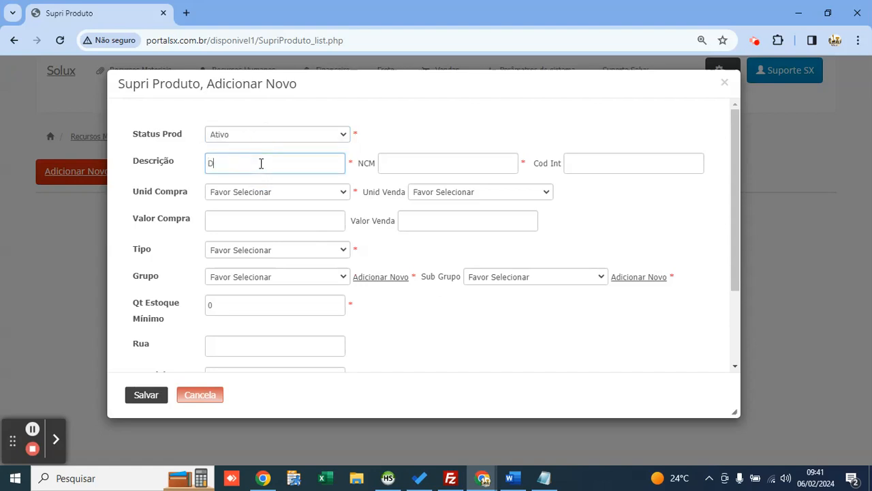
type("IESEL S10")
key("Tab")
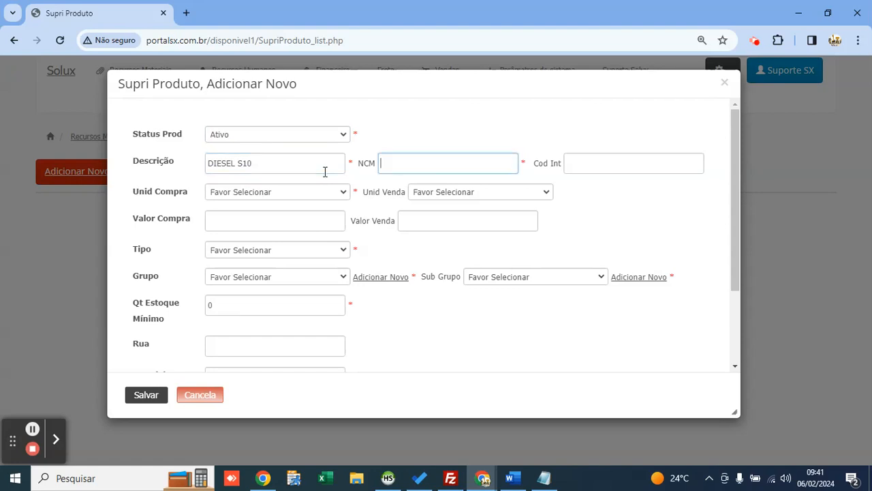
type("3132")
left_click(319, 197)
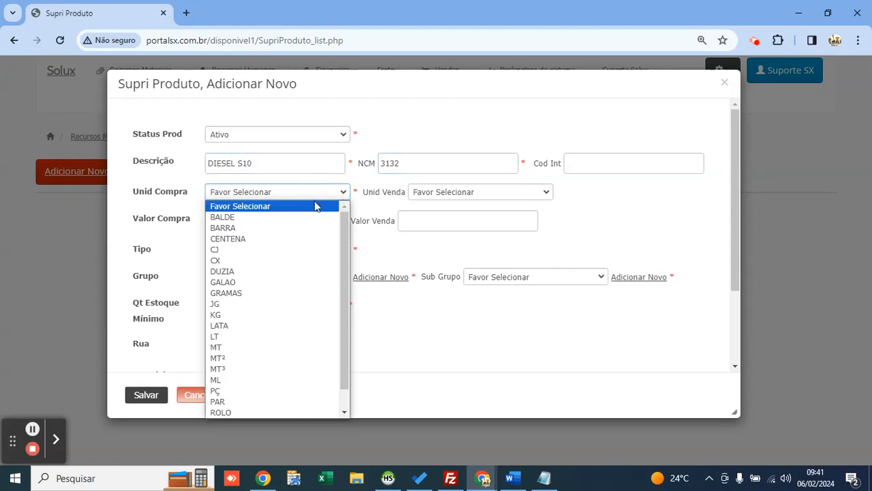
left_click(265, 338)
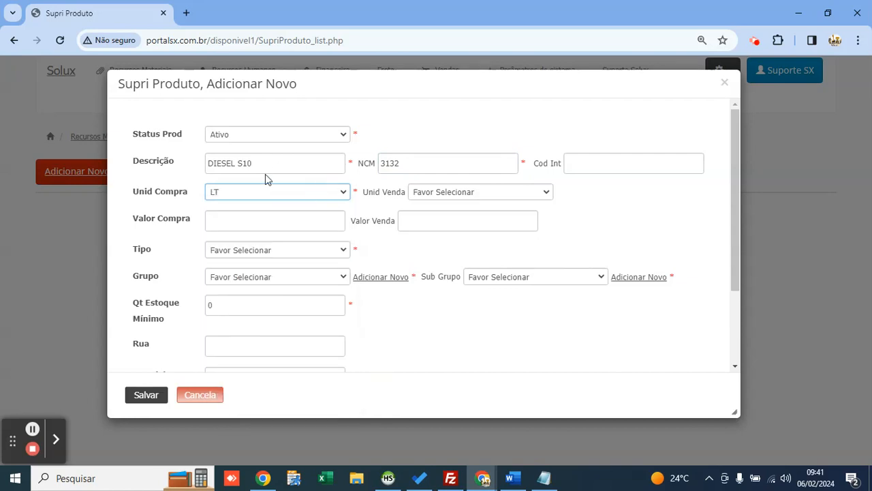
left_click(259, 219)
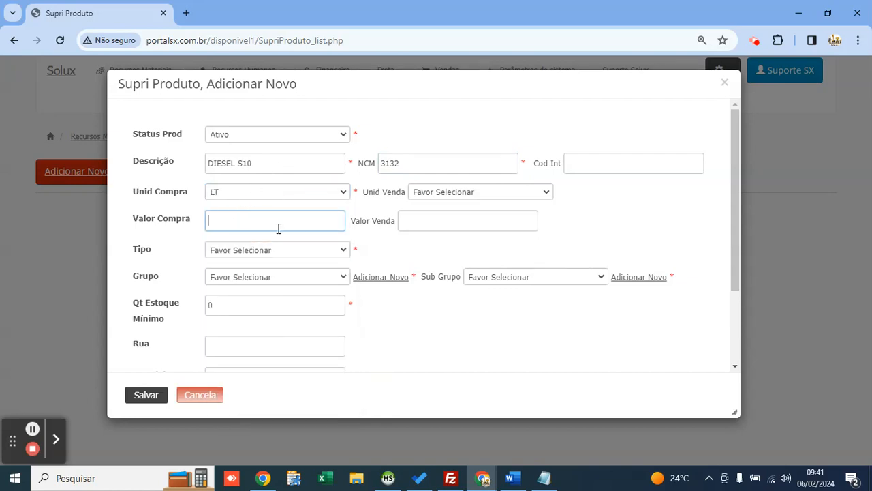
type("5,79")
Step: Set the product type to Consumíveis and find the product group list empty
left_click(342, 249)
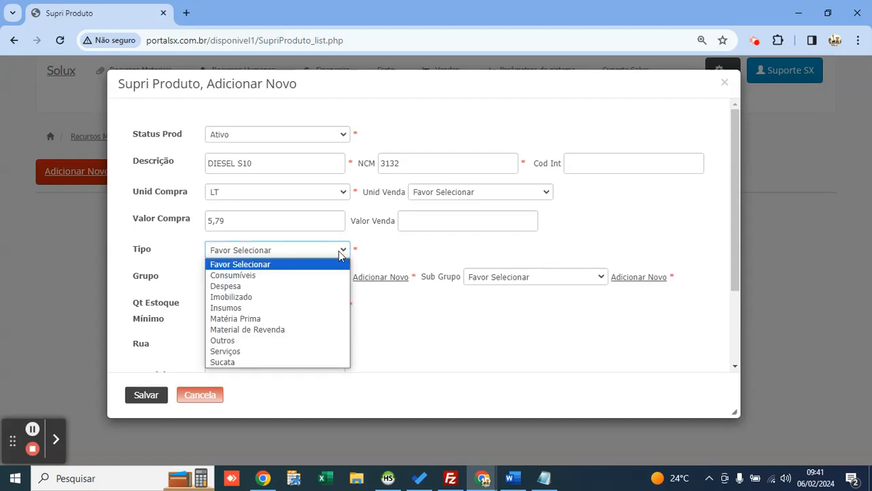
left_click(274, 250)
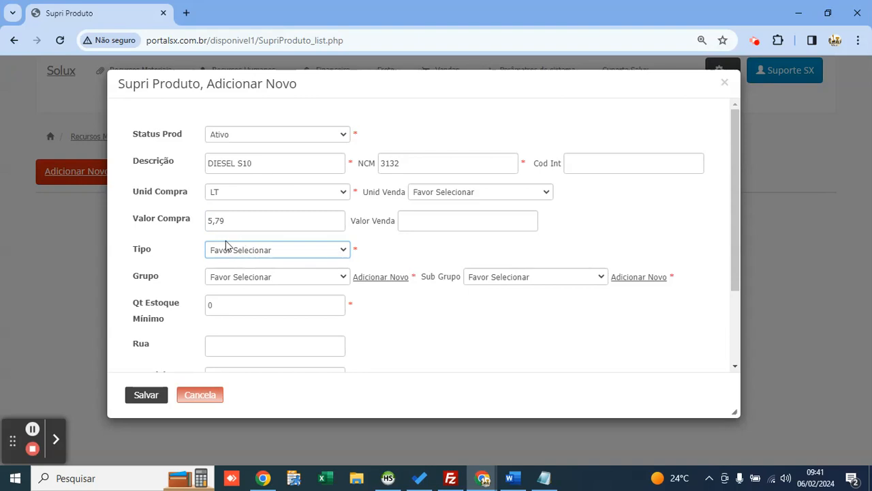
left_click(240, 251)
key("Down")
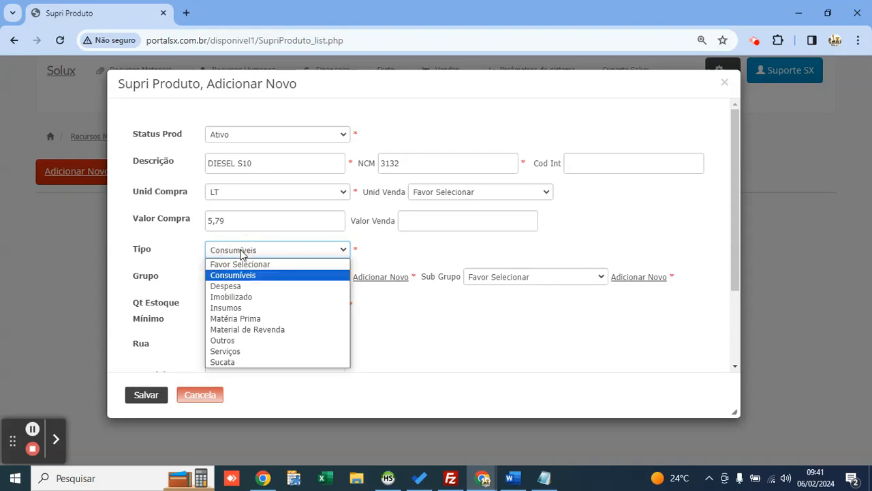
key("Down")
key("Down")
key("Down")
key("Down")
key("Down")
key("Down")
key("Down")
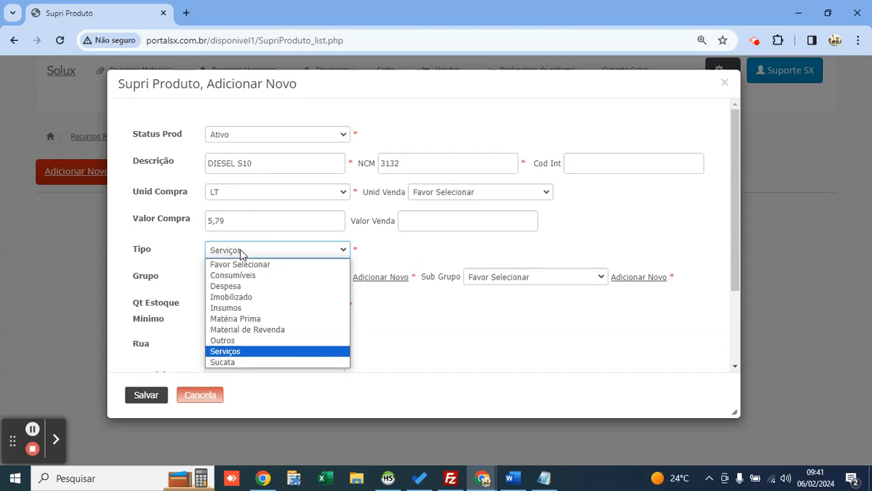
key("Up")
key("Up")
key("Up")
key("Up")
key("Up")
key("Up")
key("Up")
key("Return")
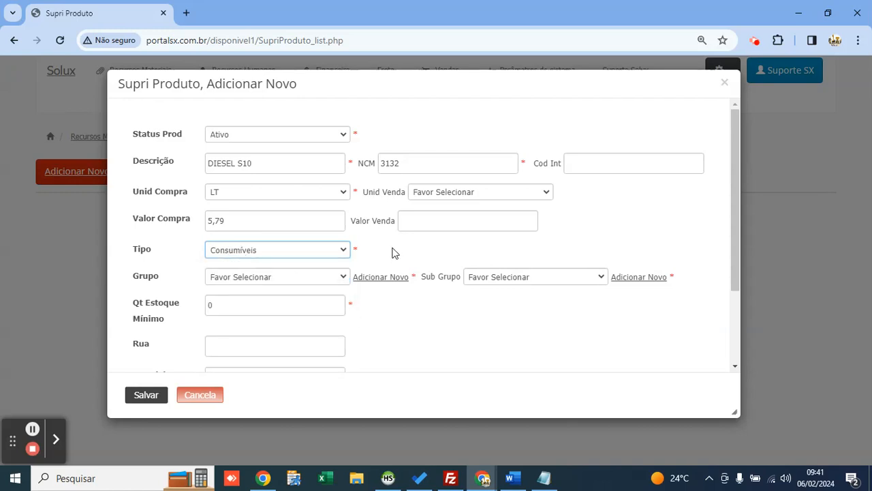
left_click(327, 276)
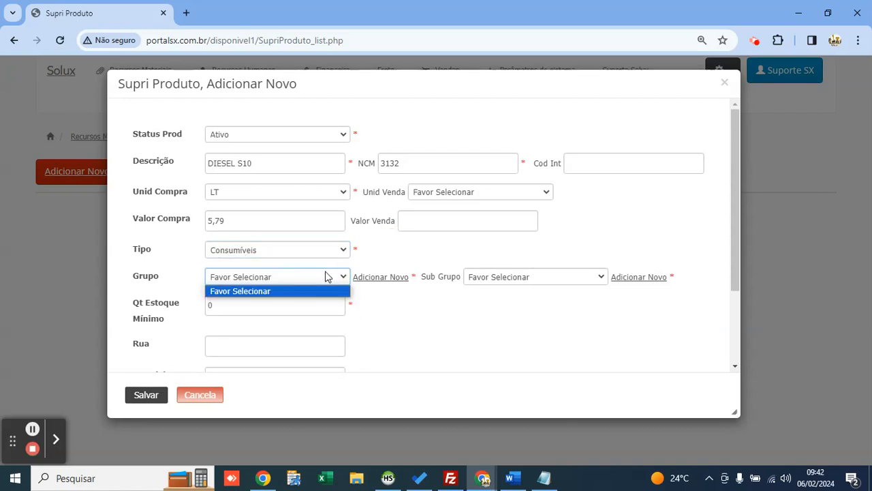
left_click(505, 267)
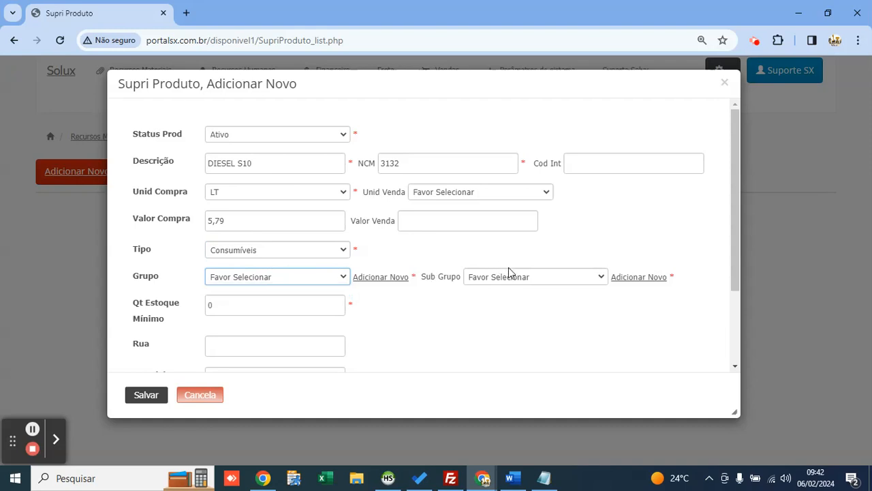
Step: Create product group LUBRIFICANTES with Controla Estoque and fuel-or-lubricant both set to Sim
left_click(364, 286)
left_click_drag(379, 88, 468, 96)
left_click(510, 149)
type("LUBRI")
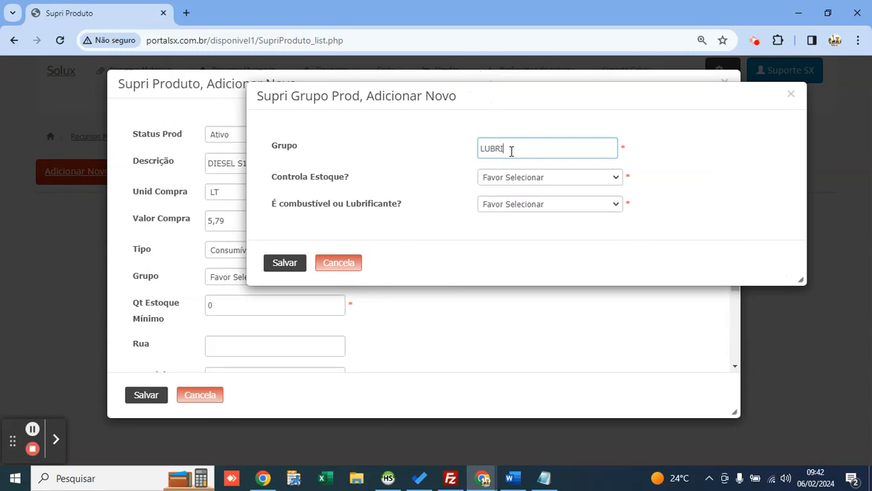
type("FICANTES")
left_click(561, 177)
key("Down")
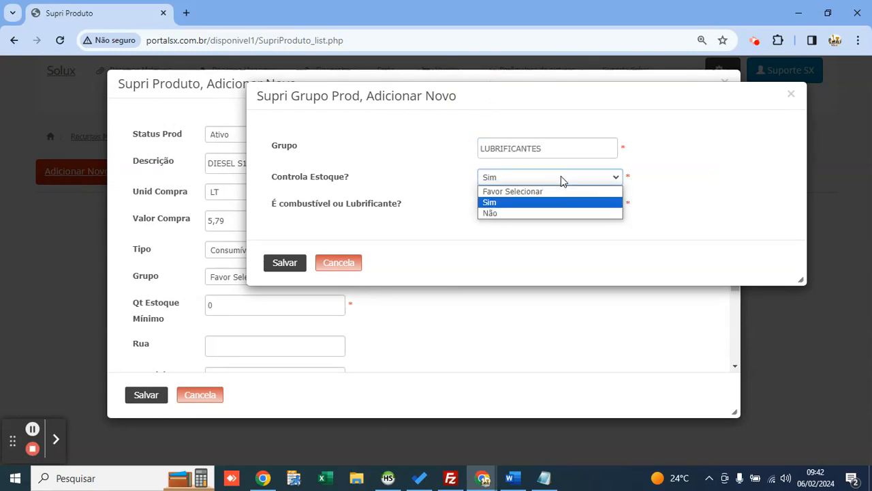
key("Return")
left_click(555, 204)
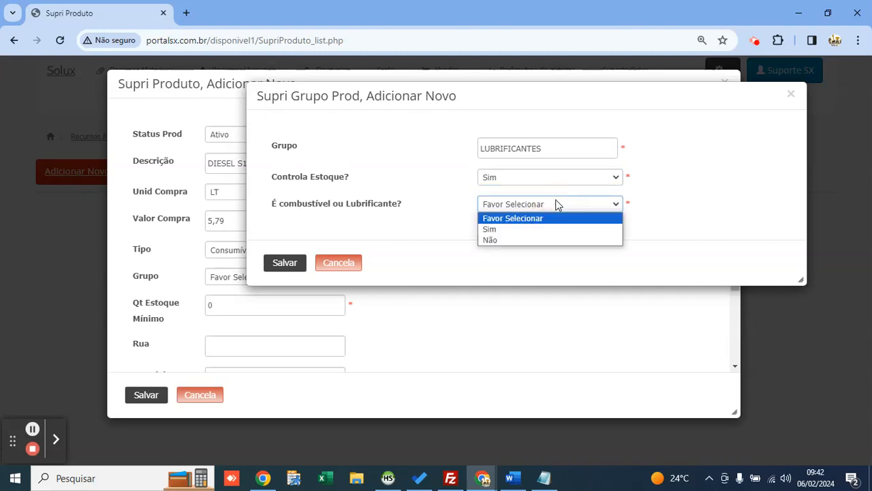
key("Down")
key("Return")
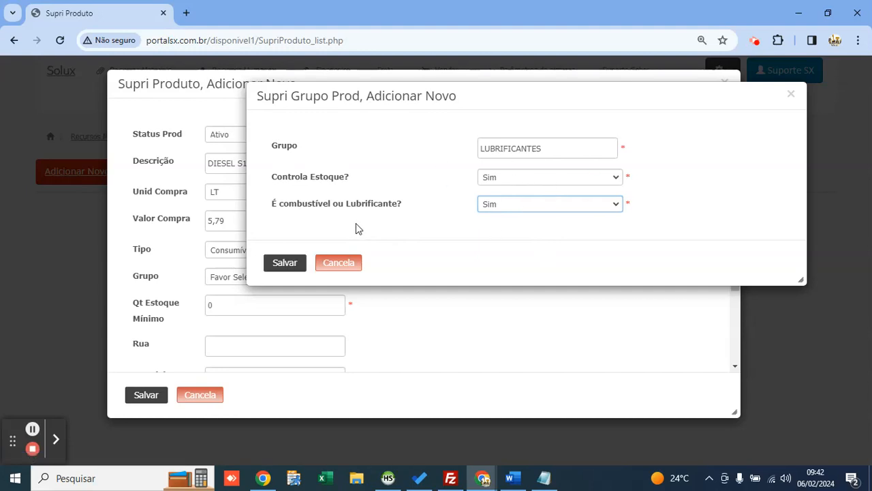
left_click(297, 264)
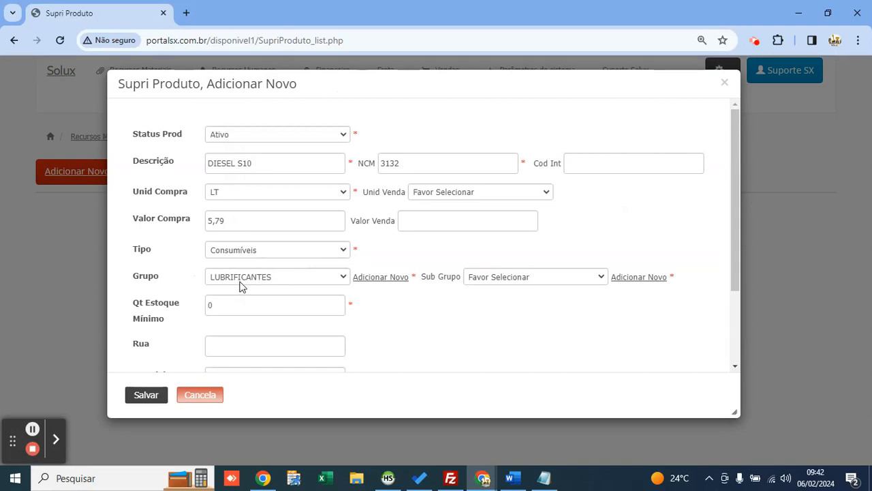
Step: Add sub-group DIESEL and keep LUBRIFICANTES as the product's group
left_click(621, 281)
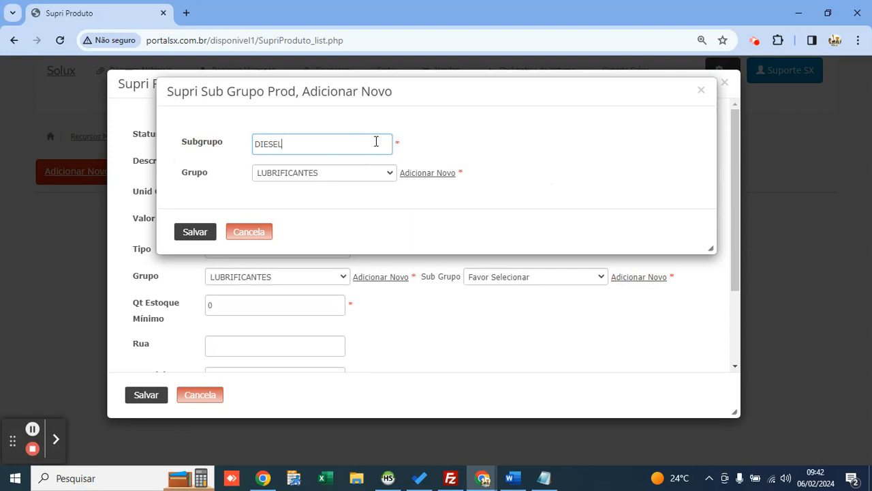
left_click(207, 230)
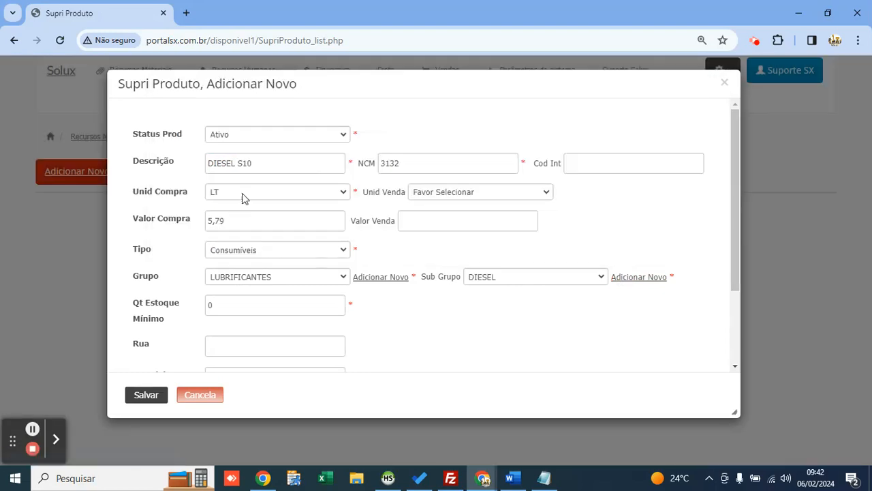
left_click_drag(261, 165, 211, 166)
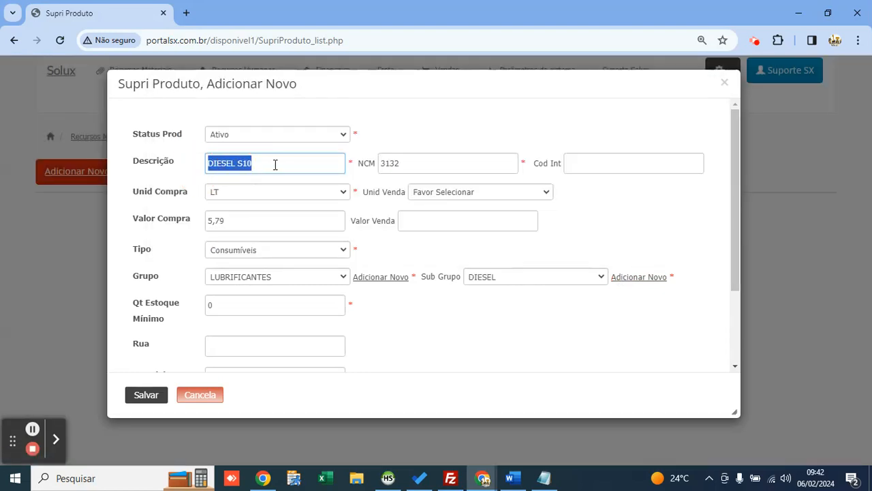
left_click(285, 163)
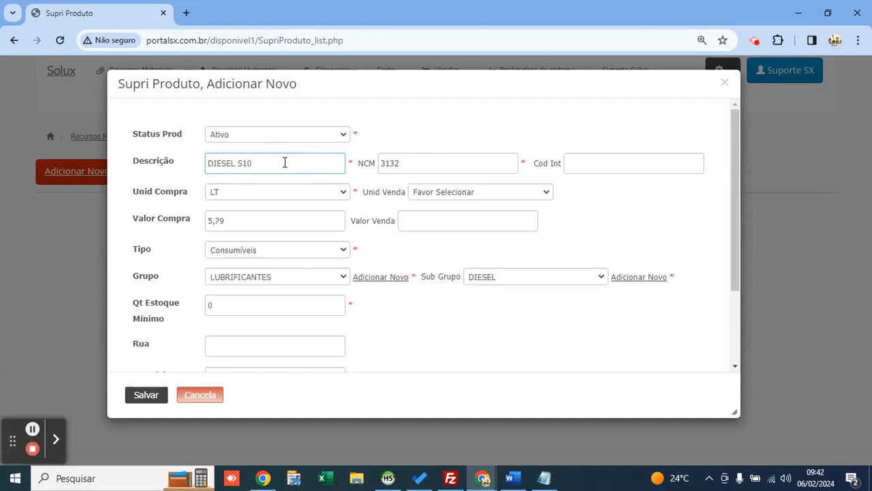
left_click(246, 279)
left_click(246, 283)
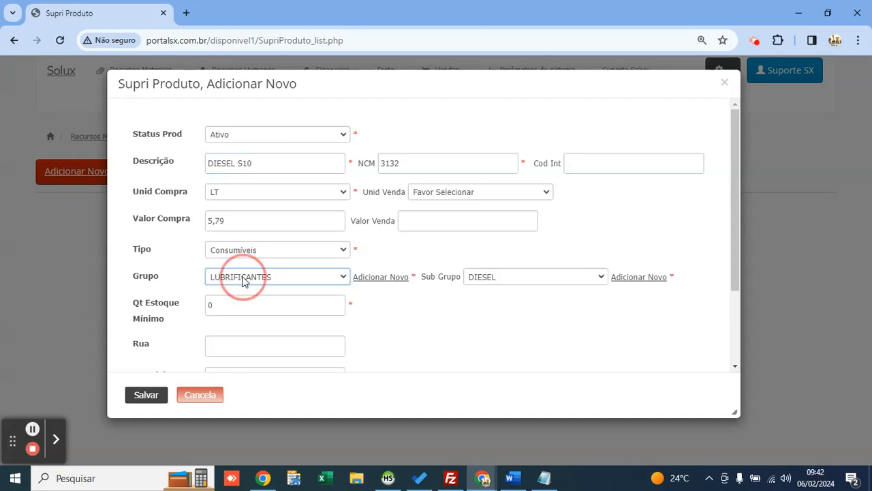
Step: Save the DIESEL S10 product and open the Suprimentos Movimento menu
left_click_drag(258, 164, 206, 164)
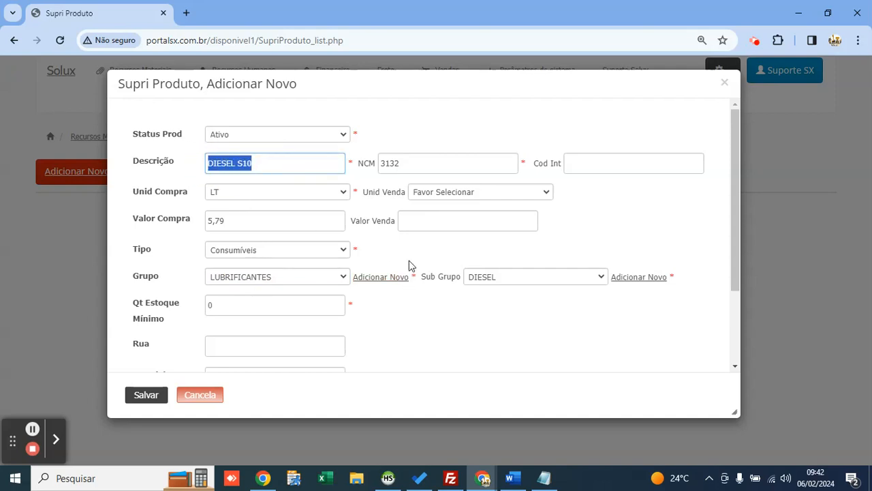
left_click(442, 318)
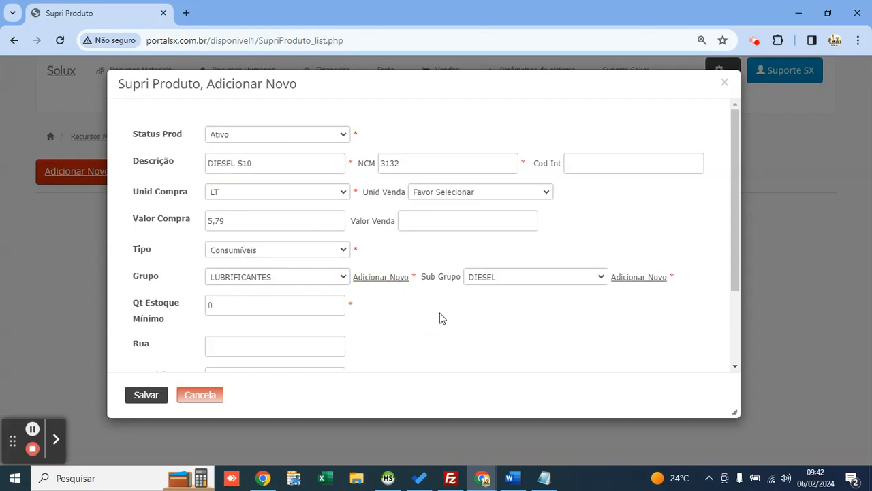
left_click(158, 398)
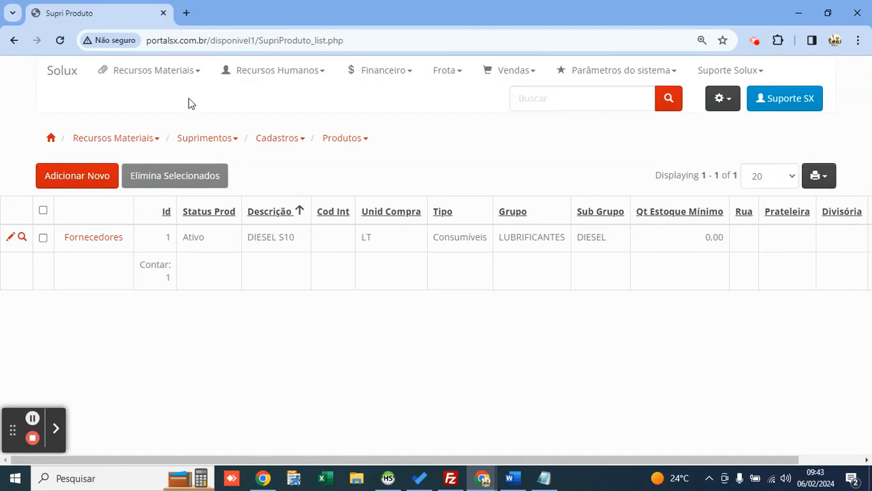
mouse_move(171, 83)
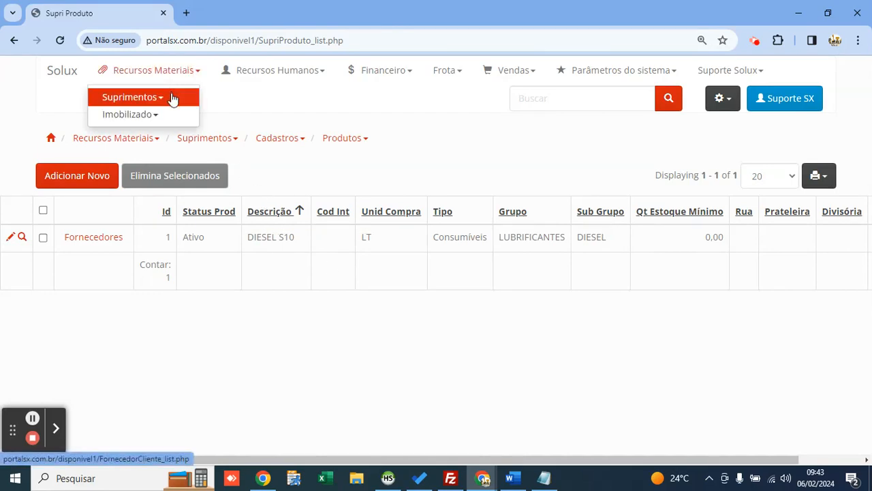
left_click(172, 99)
Step: Open the Pedido De Compra list and start a new, enlarged purchase order form
left_click(217, 122)
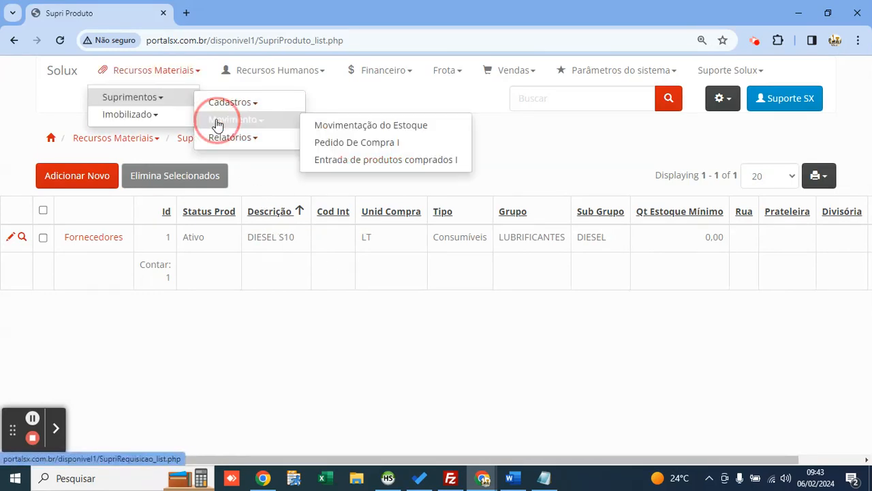
left_click(320, 151)
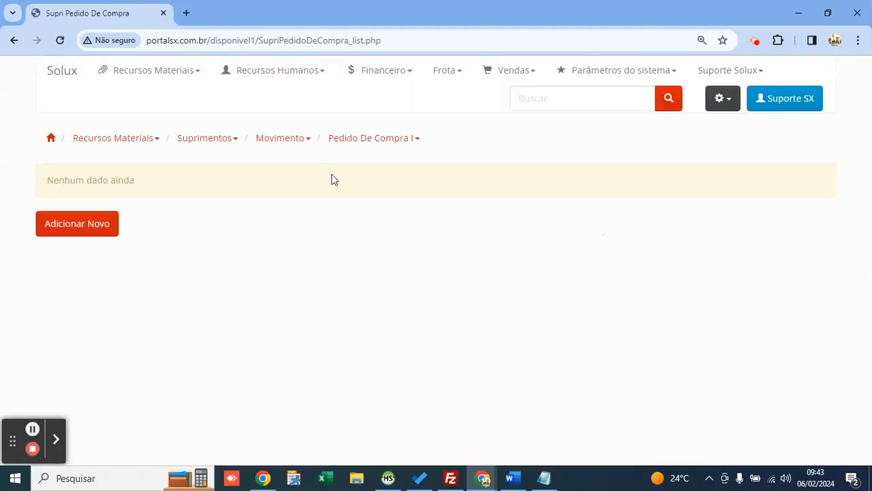
left_click(100, 230)
left_click_drag(426, 87, 404, 82)
left_click_drag(676, 389, 766, 430)
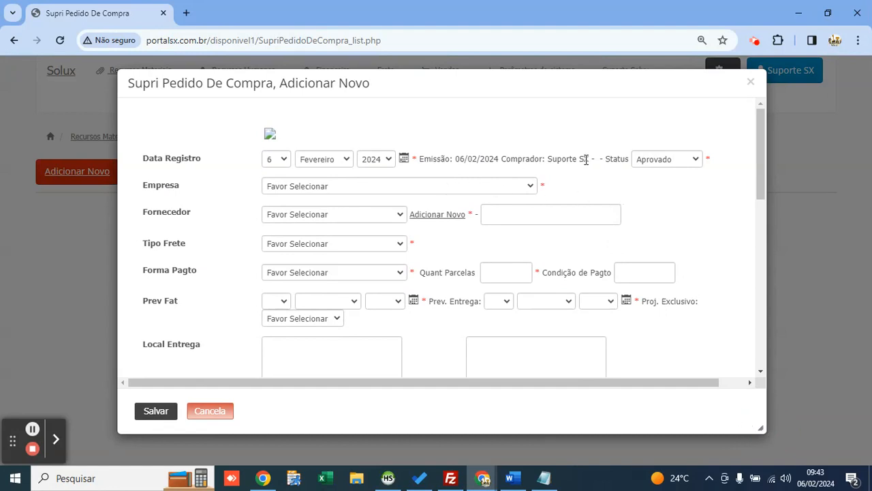
Step: Keep status Aprovado and choose company DIRCEU LOCAÇÃO and supplier POSTO ALVES
left_click(646, 159)
left_click(646, 161)
left_click(349, 186)
key("Down")
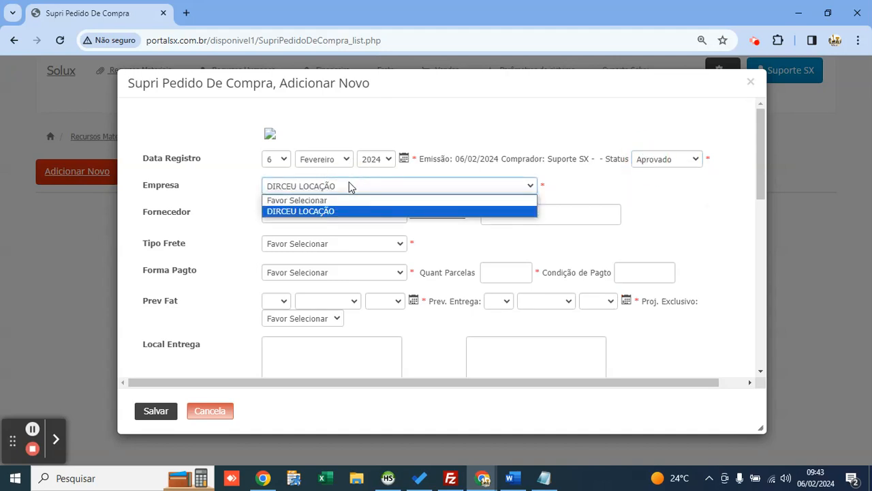
key("Return")
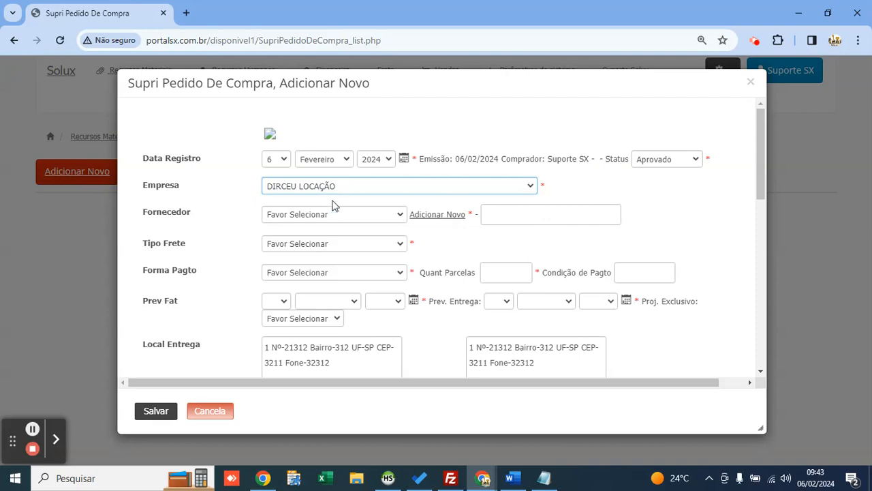
left_click(337, 215)
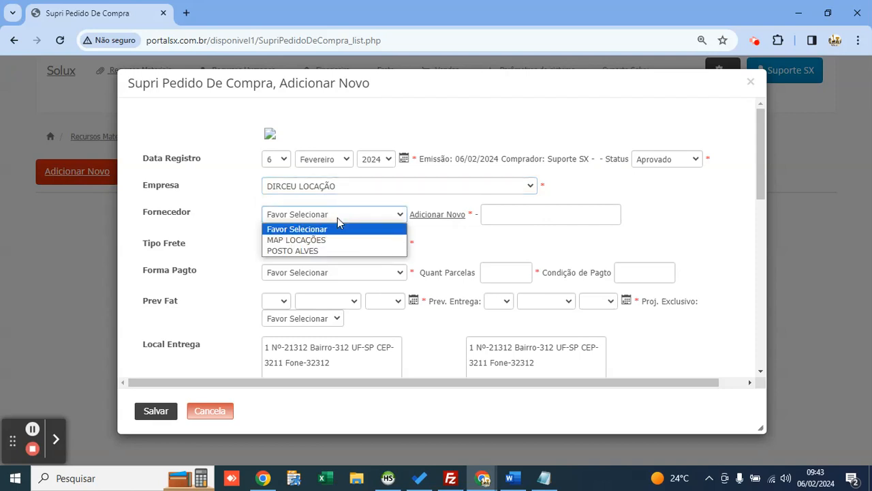
key("Down")
key("Down")
key("Return")
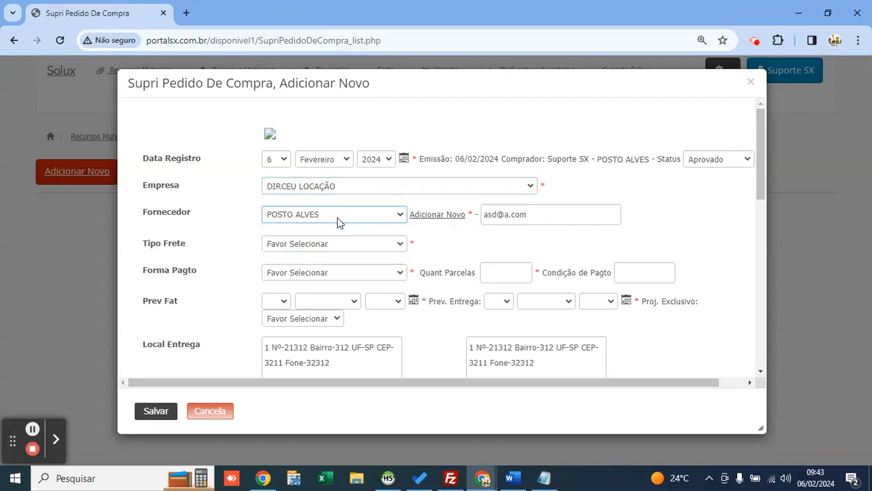
Step: Set freight to Próprio, find no payment methods available, and cancel the unsaved order
left_click(341, 248)
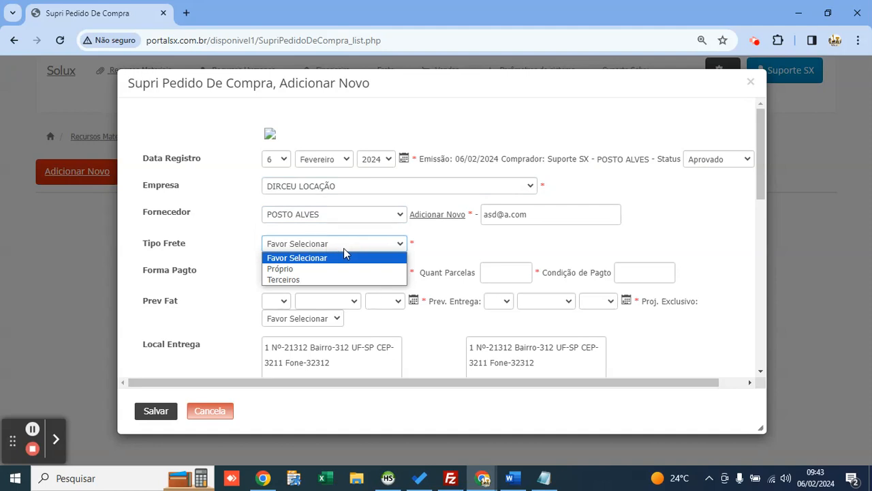
key("Down")
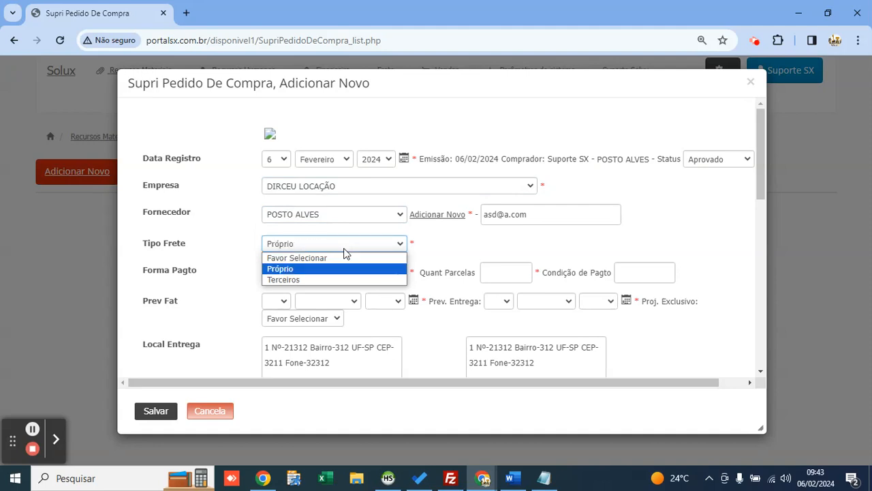
key("Down")
key("Up")
key("Return")
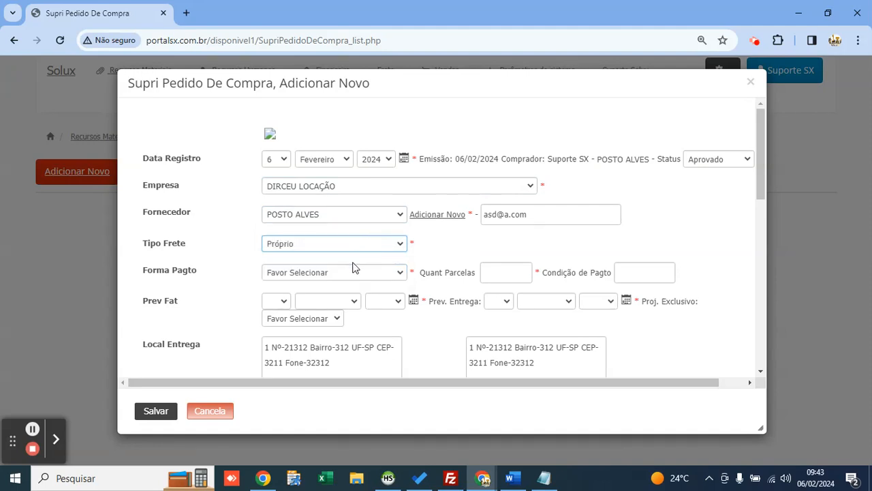
left_click(357, 269)
left_click(358, 269)
left_click(757, 82)
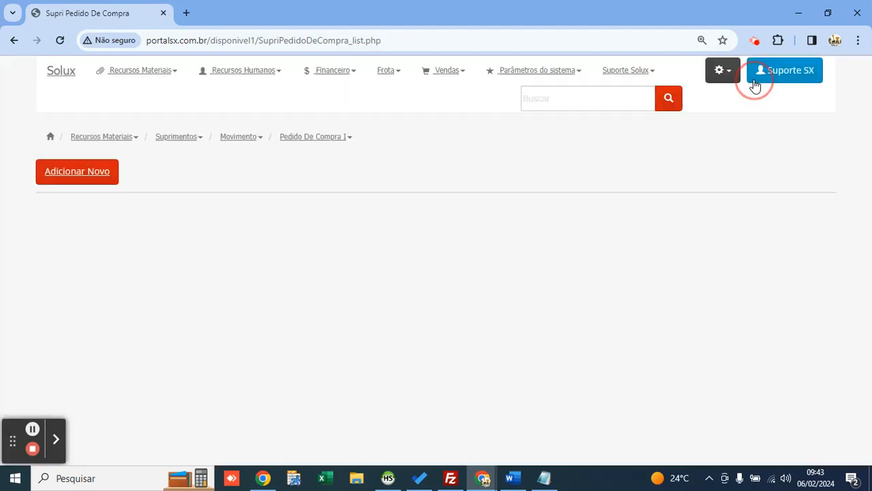
left_click(341, 77)
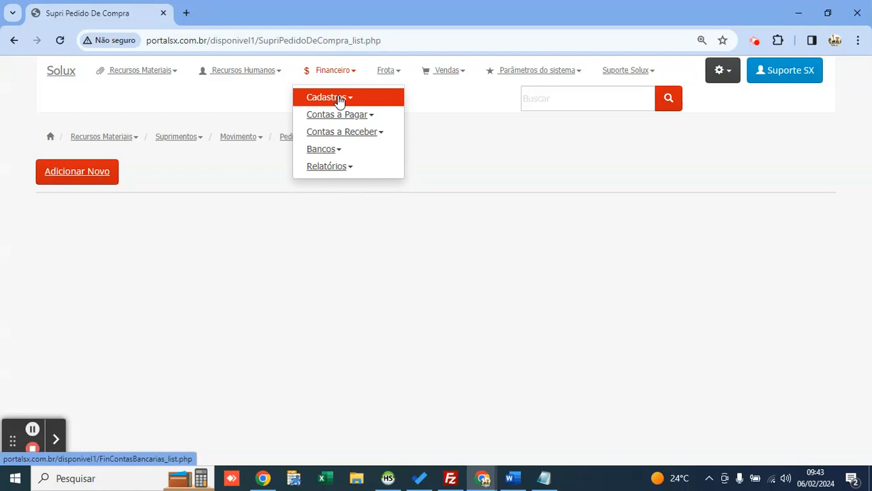
Step: Open the Forma de Pagamento register and add BOLETO and PIX
left_click(340, 99)
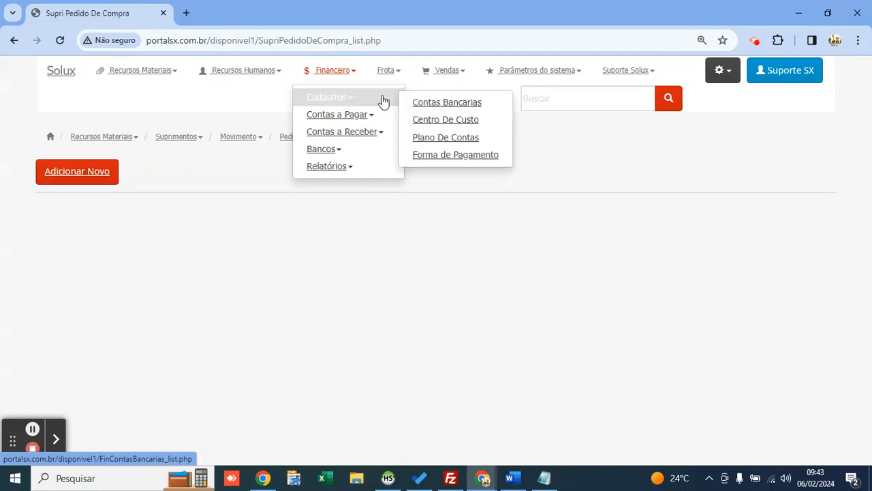
left_click(460, 156)
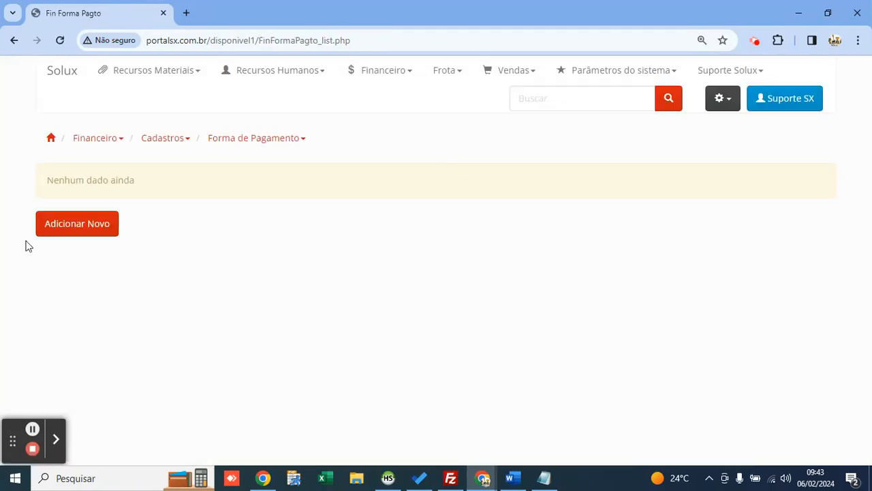
left_click(75, 225)
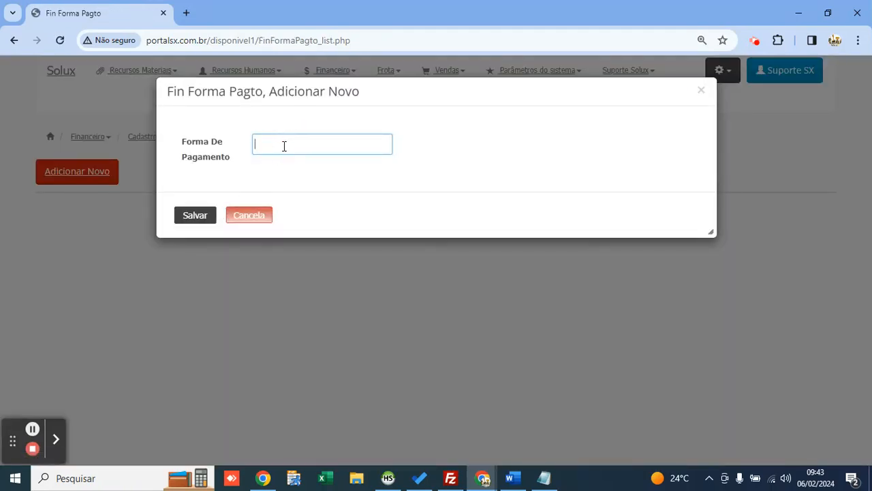
type("BOLETO")
left_click(194, 217)
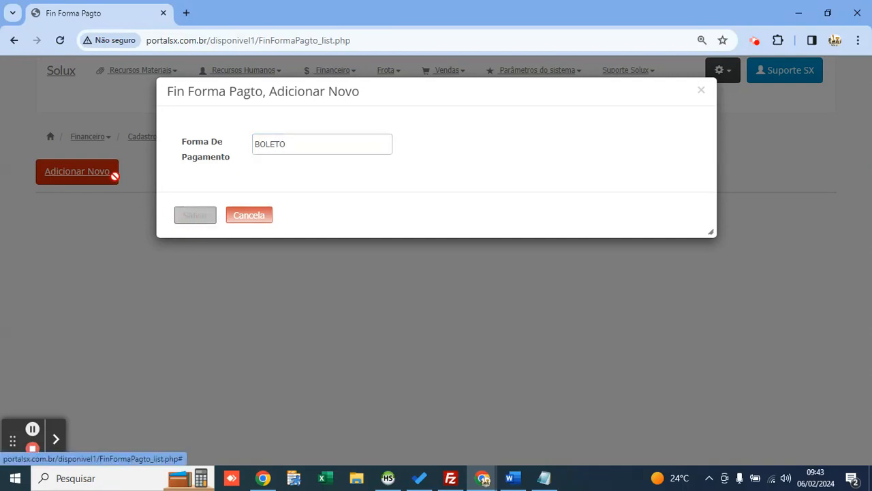
left_click(75, 172)
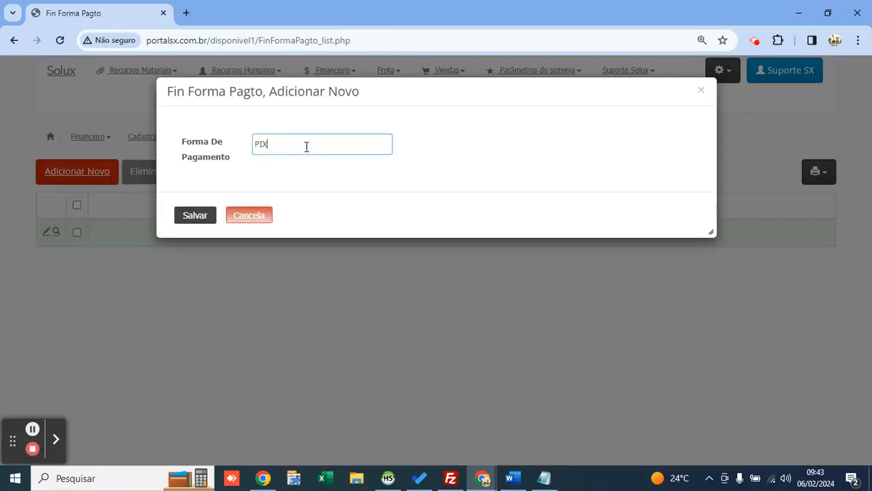
type("PIX")
left_click(195, 216)
Step: Add TED and CARTÃO DE CRÉDITO as payment methods
left_click(103, 174)
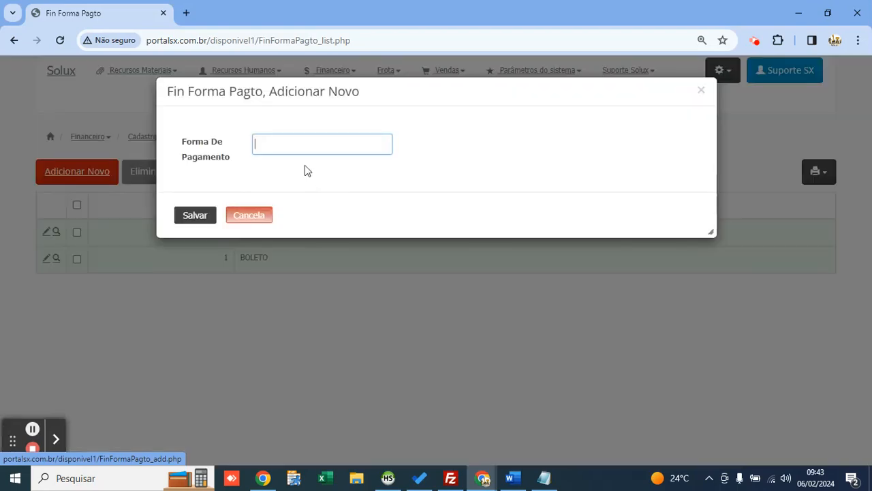
type("TED")
left_click(195, 215)
left_click(77, 171)
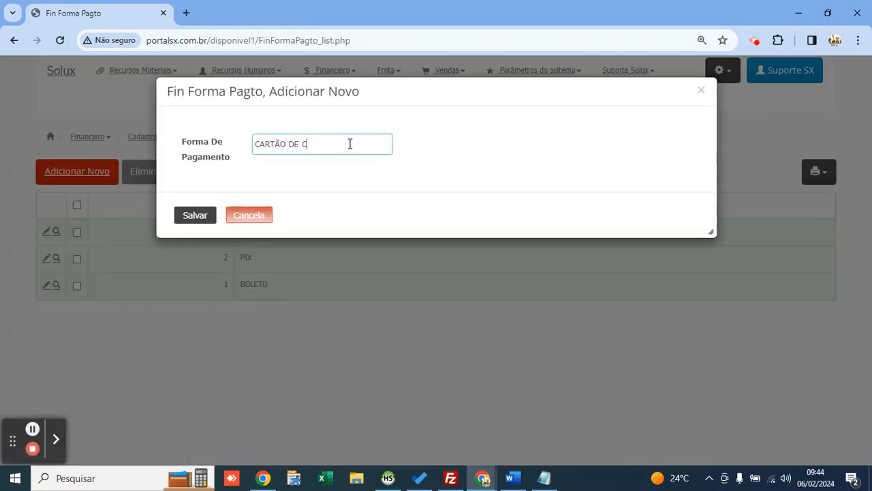
type("CARTÃO DE CRÉDITO")
left_click(185, 218)
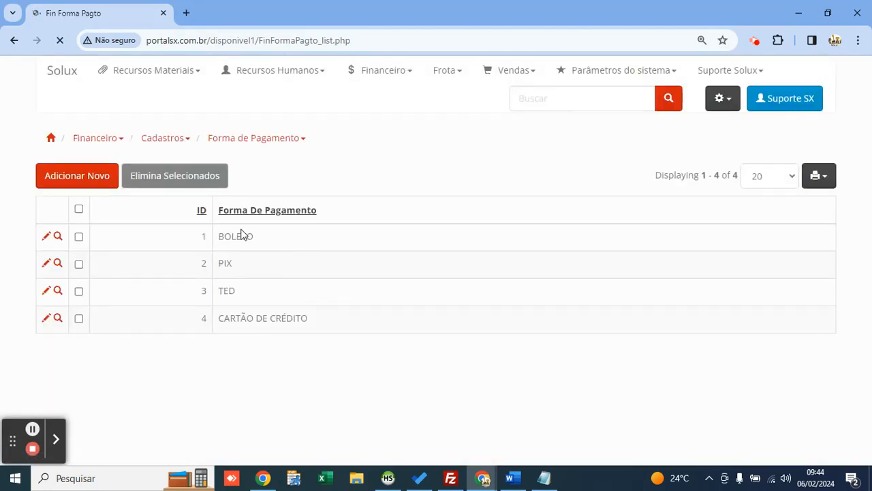
Step: Open the cost centre list and add PROJETOS and COLABORADORES as cost centres
left_click(378, 85)
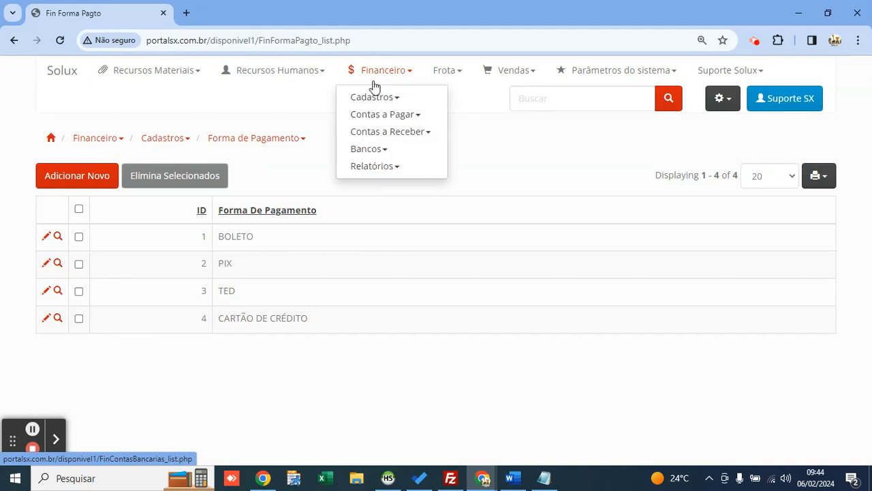
left_click(400, 99)
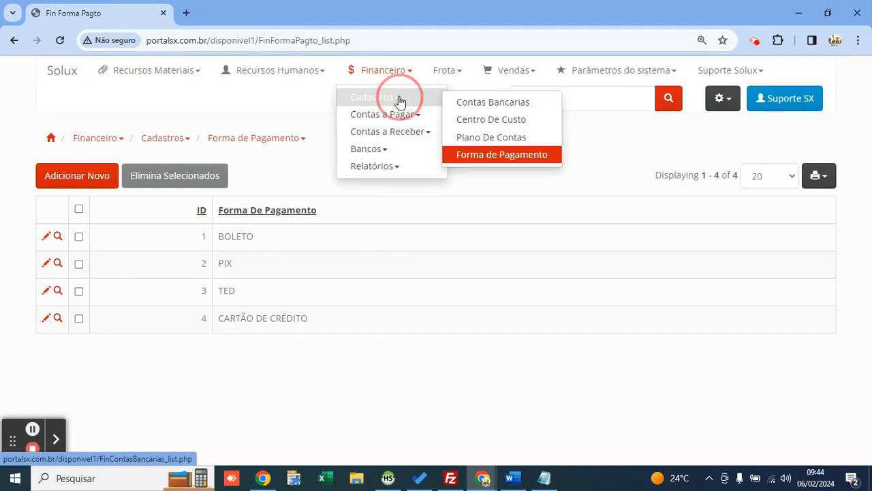
left_click(455, 124)
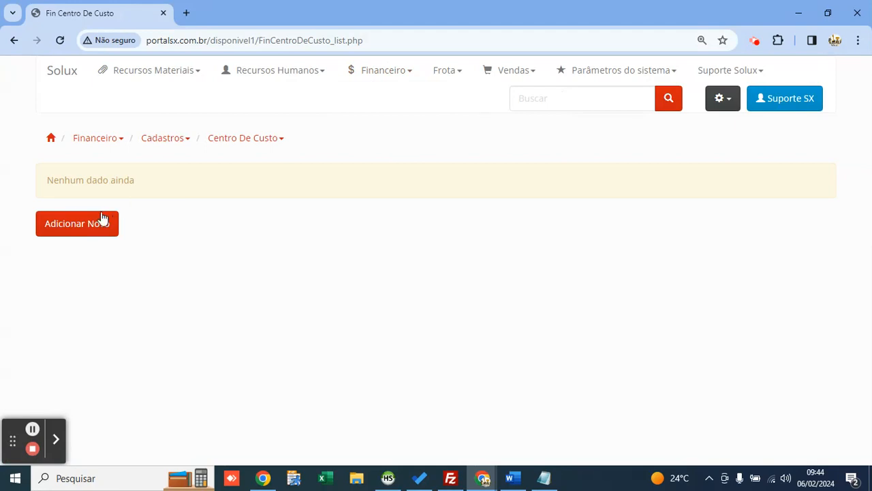
left_click(102, 220)
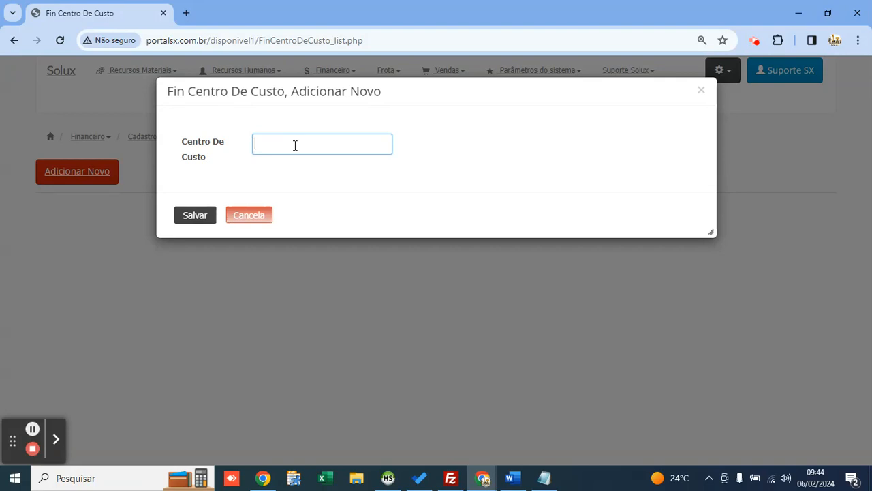
type("PROJETOS")
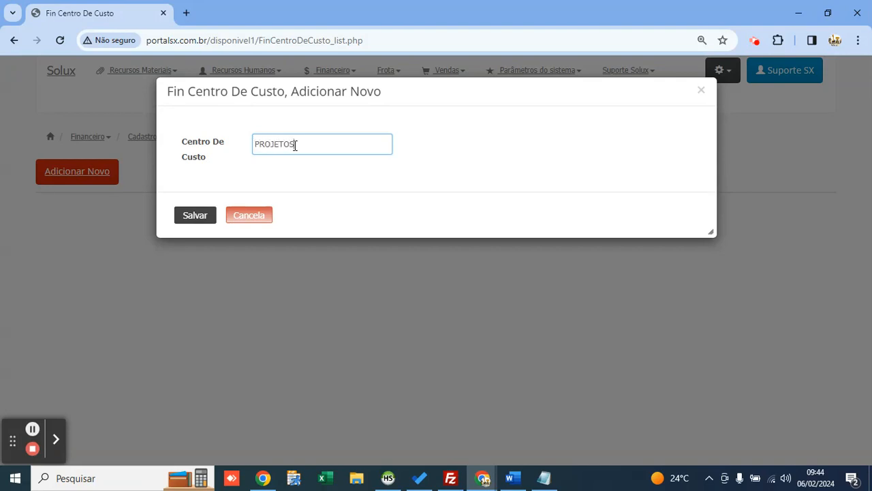
left_click(197, 215)
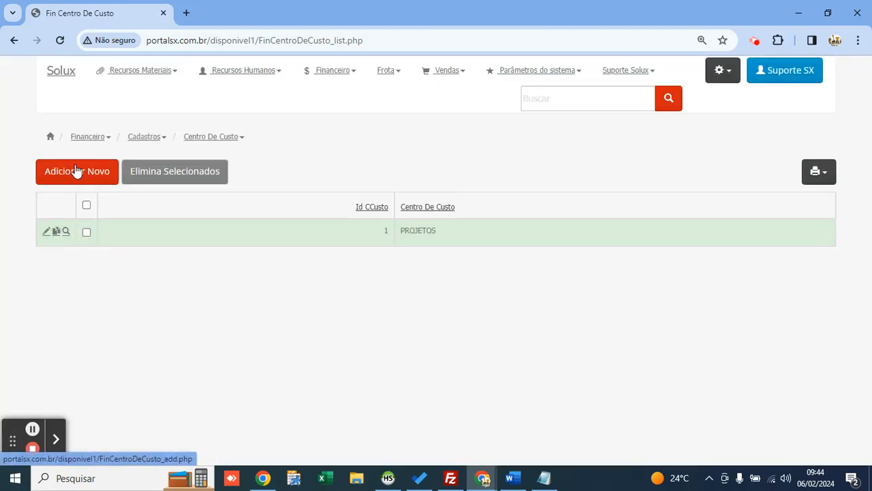
left_click(77, 172)
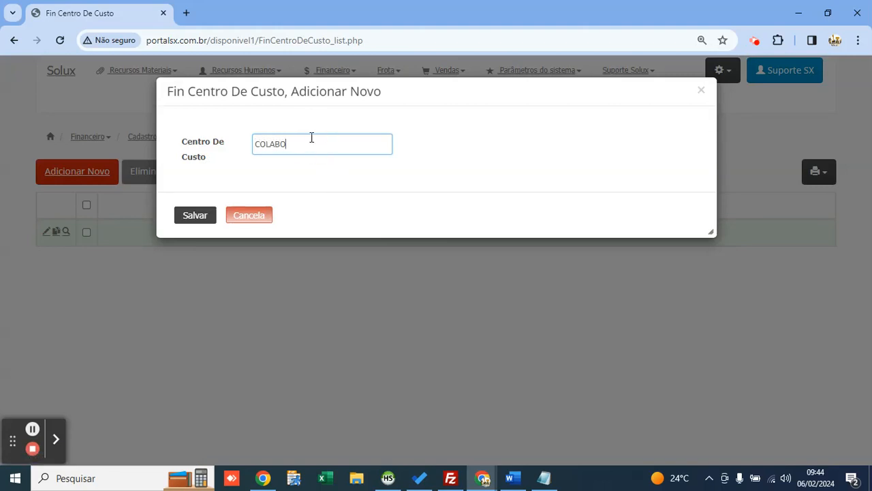
type("COLABORADORES")
left_click(186, 222)
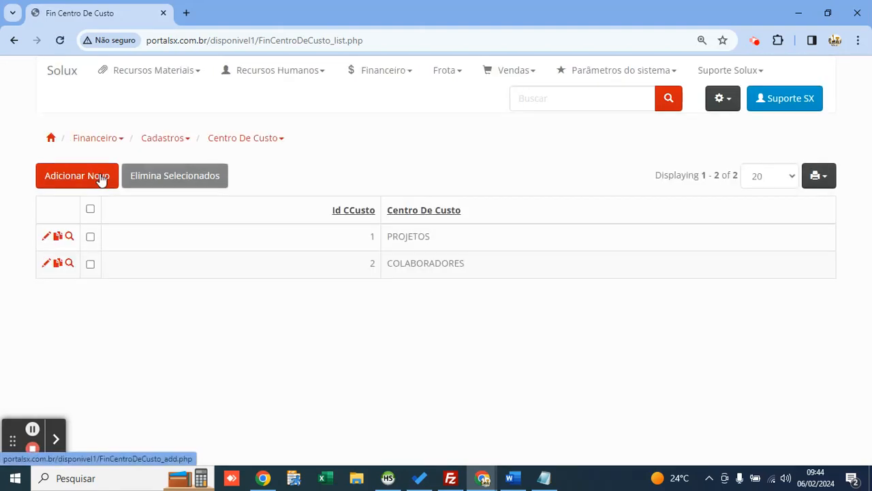
Step: Add ESCRITÓRIO as the third cost centre, replacing the misspelled ADMINSTRATIVO
left_click(114, 174)
type("ADMINSTR")
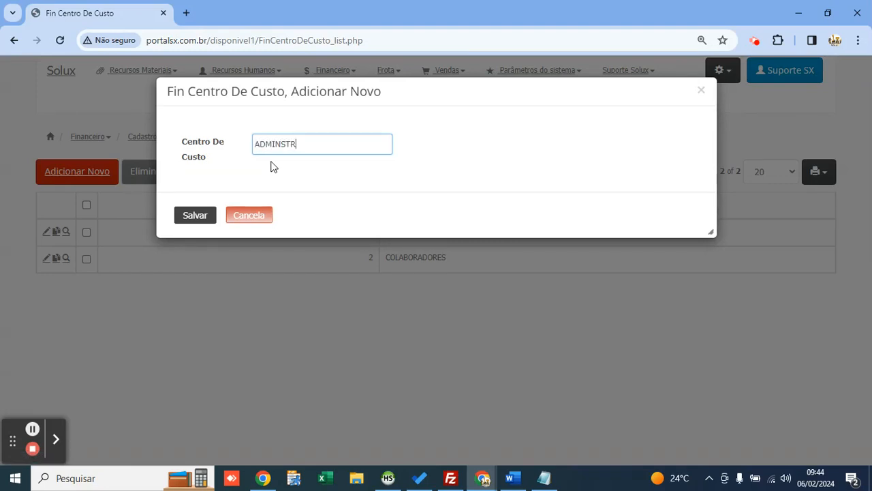
type("ATIVO")
key("ctrl+a")
type("ESCRITÓRIO")
left_click(195, 216)
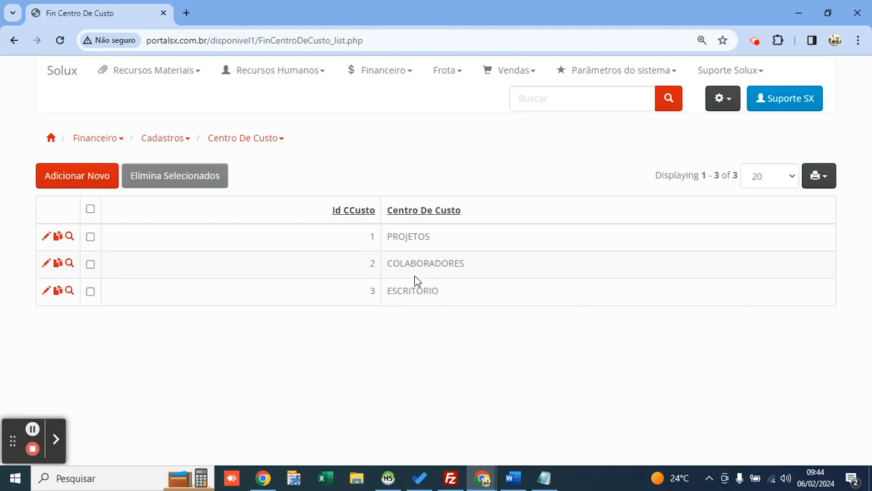
Step: Add PÁ CARREGADEIRA E05 as the fourth cost centre and check its name in the list
left_click(383, 165)
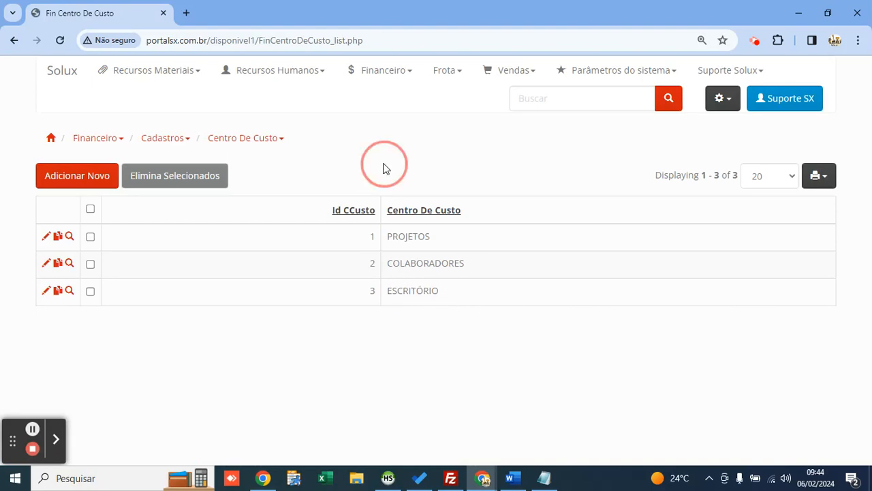
left_click(79, 179)
type("PÁ ")
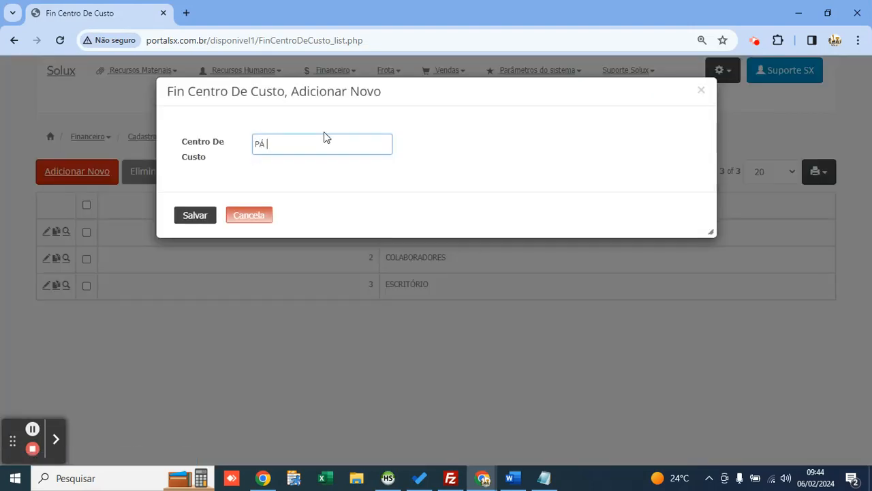
type("CARREGADEIRA E05")
left_click(195, 215)
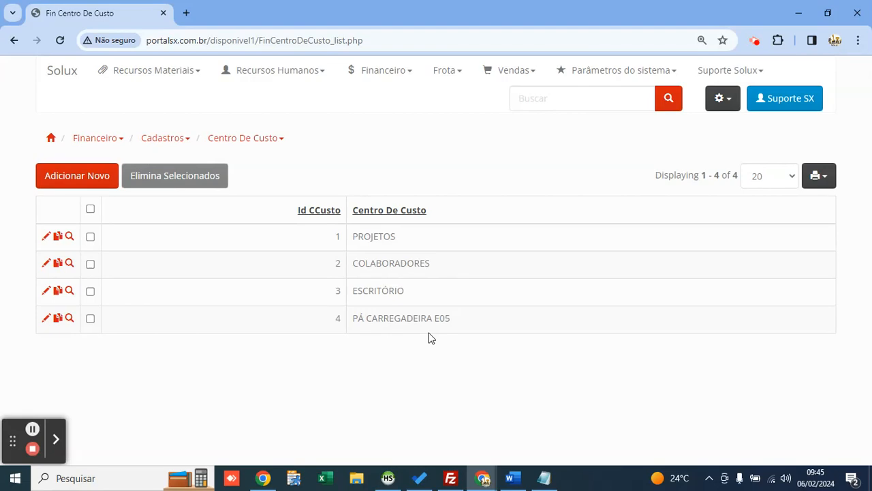
left_click_drag(456, 327, 366, 332)
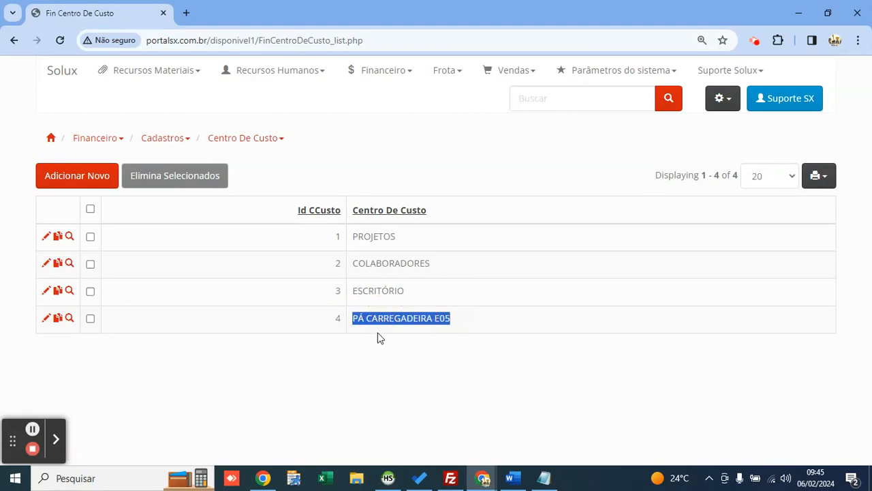
left_click(381, 338)
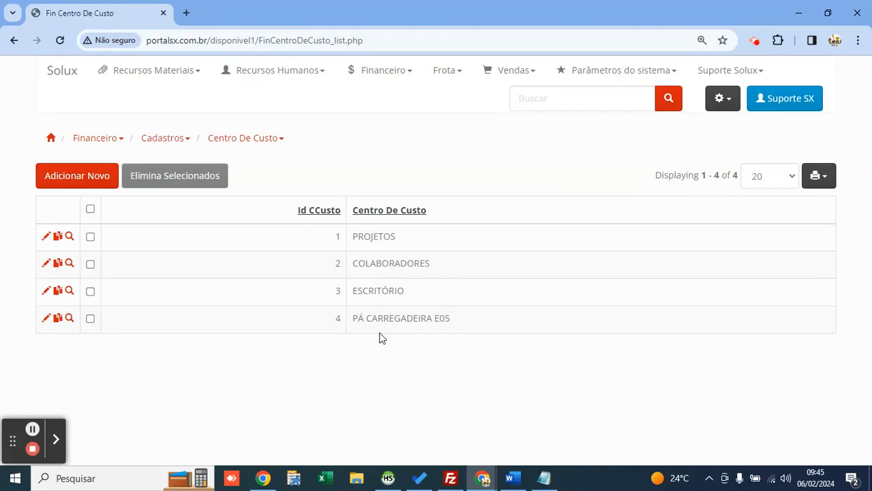
double_click(386, 321)
left_click(400, 332)
Step: Register a BANCO DO BRASIL bank account with agency 31232 and account 3
left_click(382, 71)
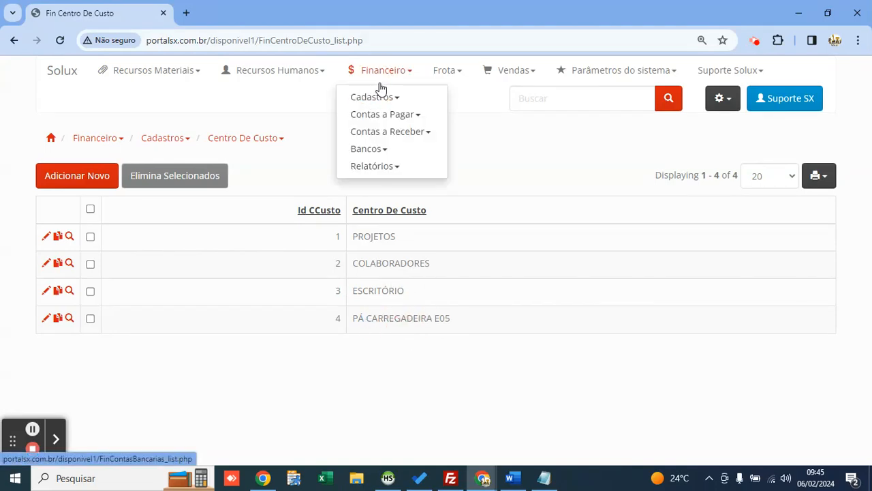
left_click(394, 99)
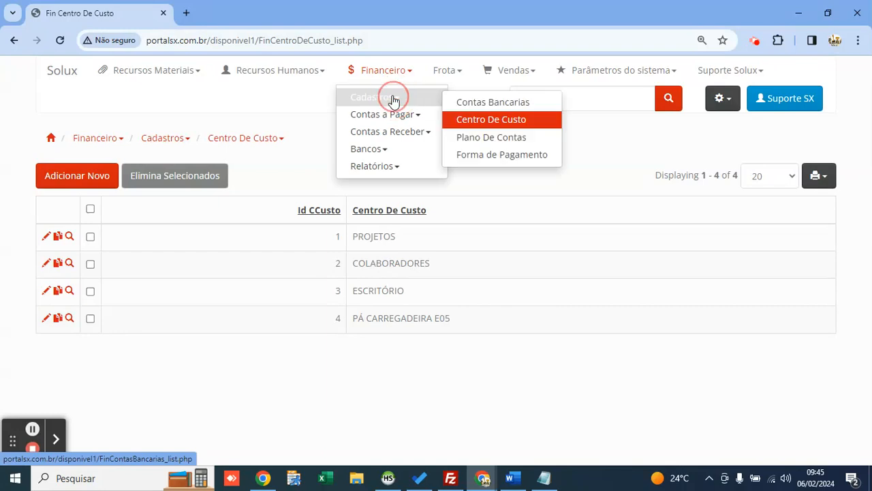
left_click(477, 108)
left_click(97, 223)
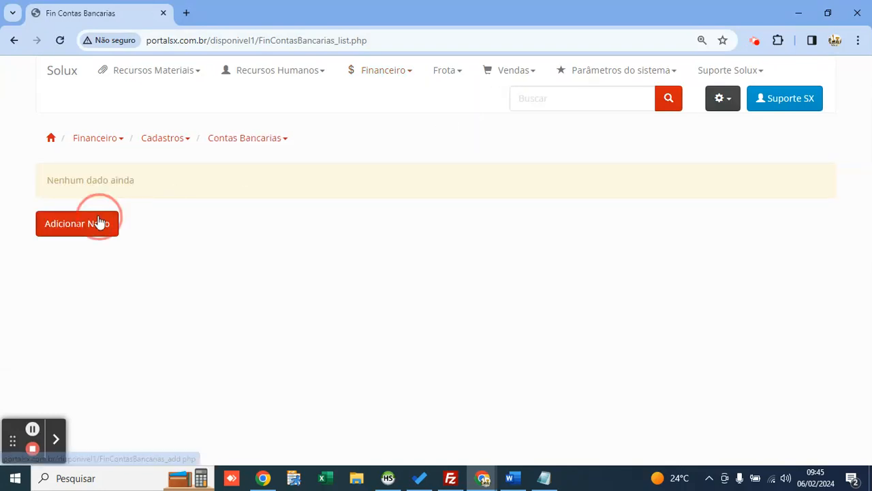
type("BANCO DO BRASIL")
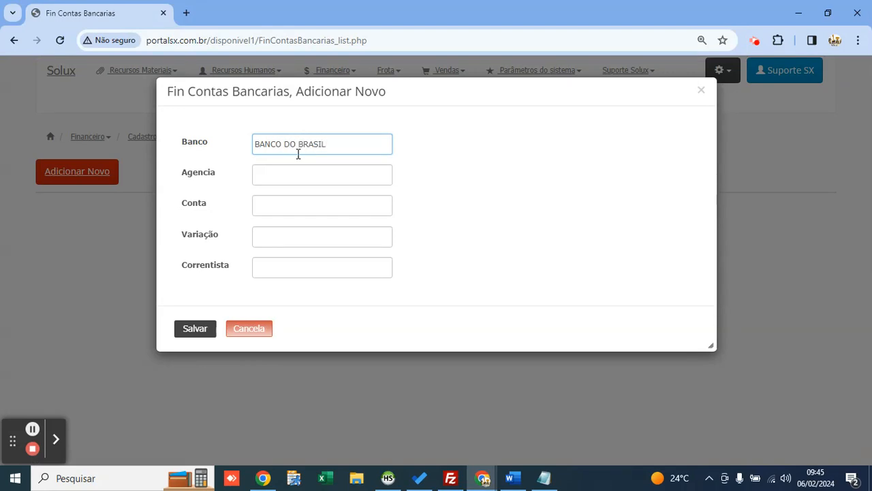
key("Tab")
type("31232")
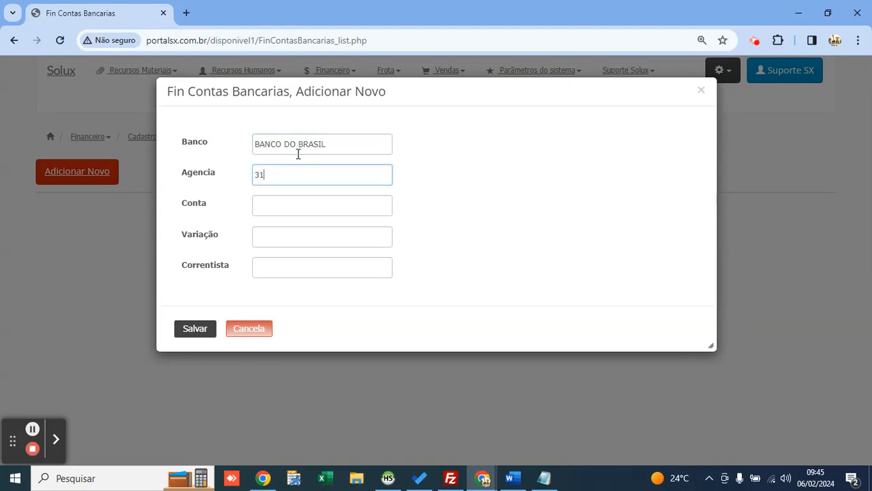
key("Tab")
type("3")
key("Tab")
type("1011")
key("BackSpace")
key("BackSpace")
key("BackSpace")
key("Tab")
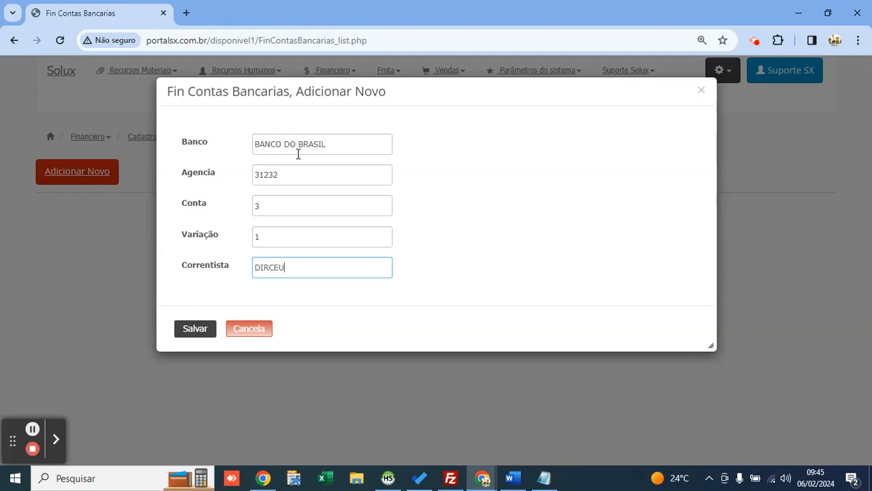
left_click(193, 326)
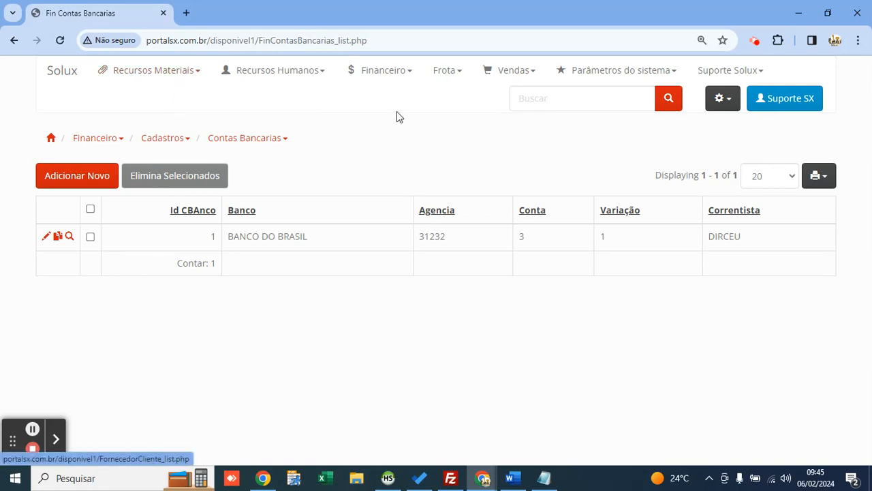
Step: Go to the Pedido De Compra I purchase order list and start a new order
left_click(150, 78)
left_click(166, 97)
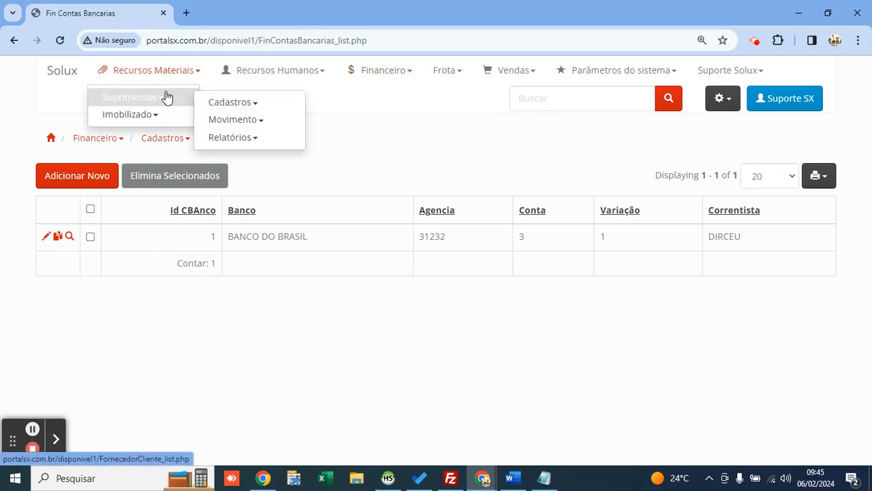
left_click(225, 120)
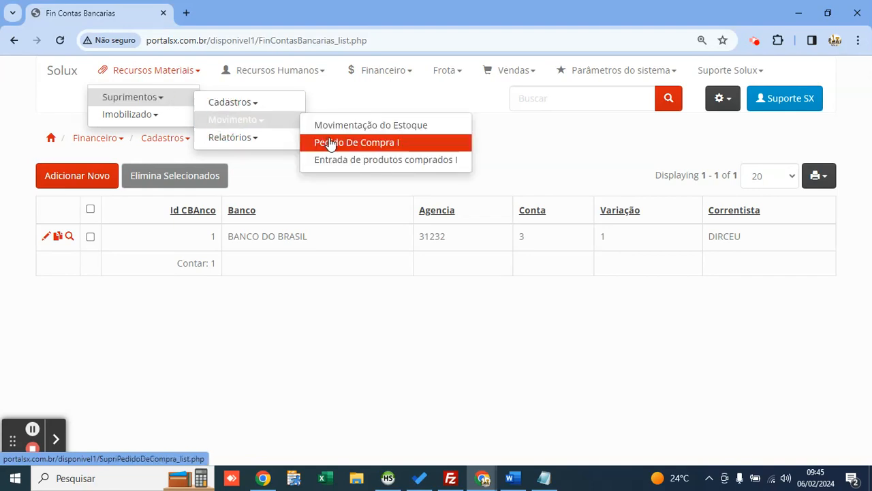
left_click(330, 143)
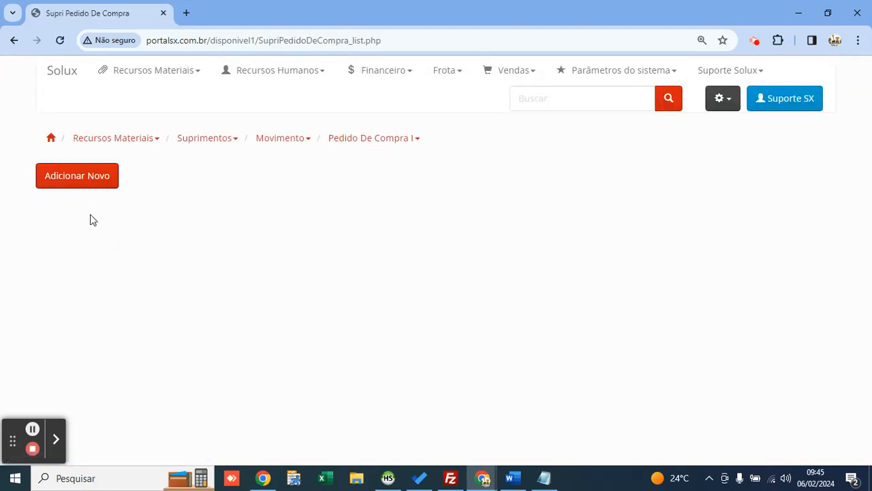
left_click(83, 175)
Step: Enlarge the order form and choose the ordering company and supplier POSTO ALVES
left_click_drag(436, 99, 392, 92)
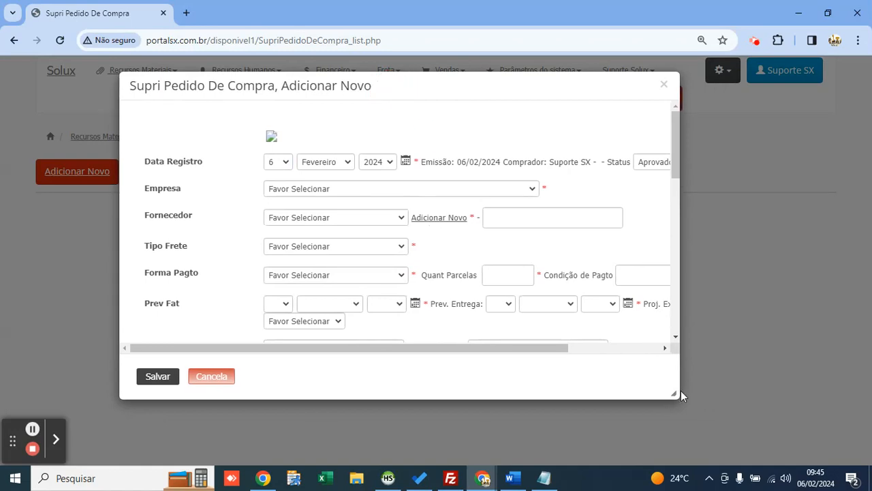
left_click_drag(681, 395, 711, 396)
left_click(358, 188)
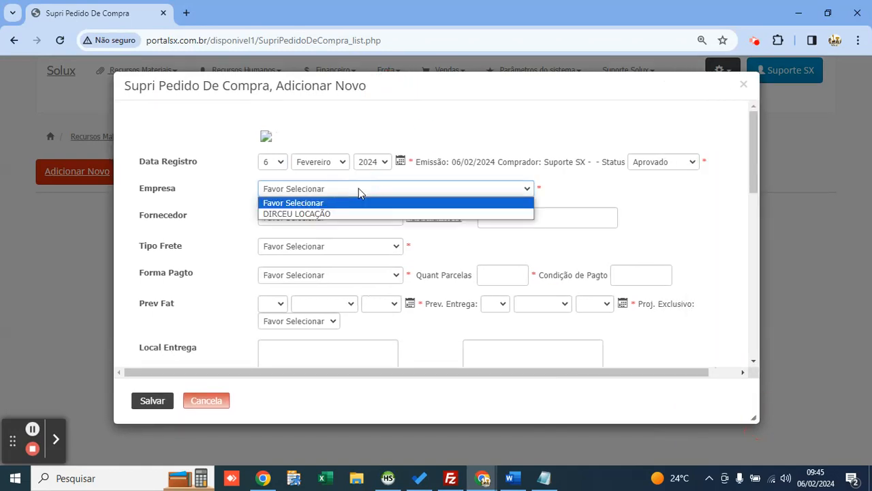
key("Down")
key("Return")
key("Tab")
key("space")
key("Down")
key("Down")
key("Return")
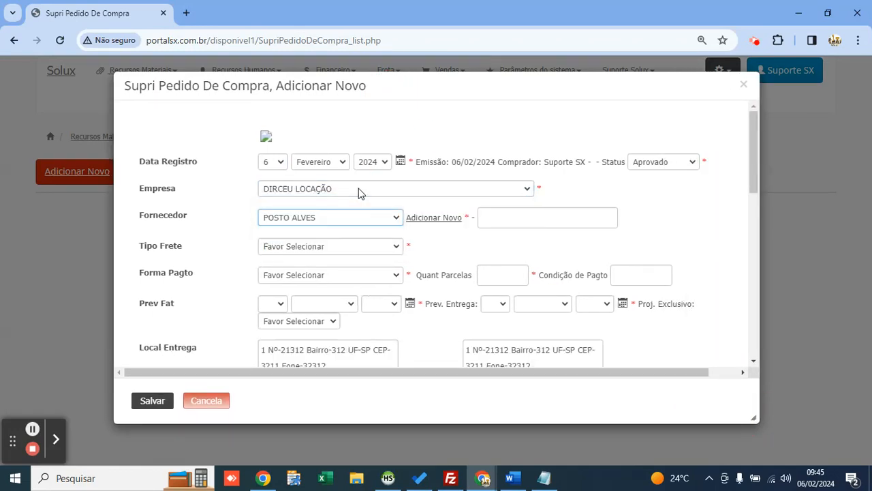
key("Tab")
key("Tab")
key("Tab")
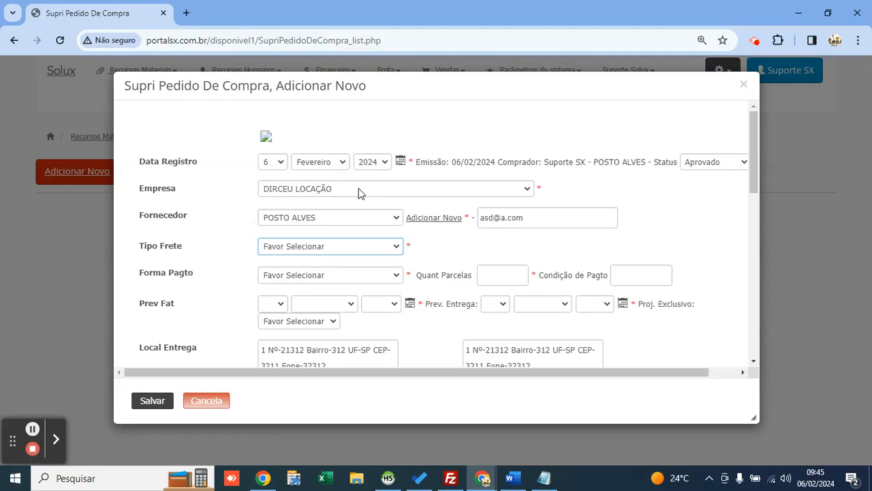
Step: Set freight type Próprio, payment method BOLETO and 2 instalments
left_click(344, 251)
left_click(334, 272)
left_click(333, 275)
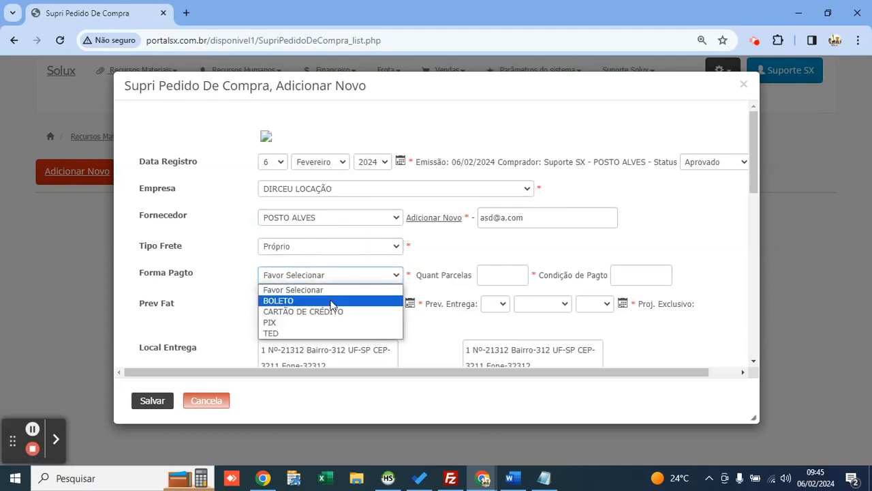
left_click(332, 302)
left_click(504, 275)
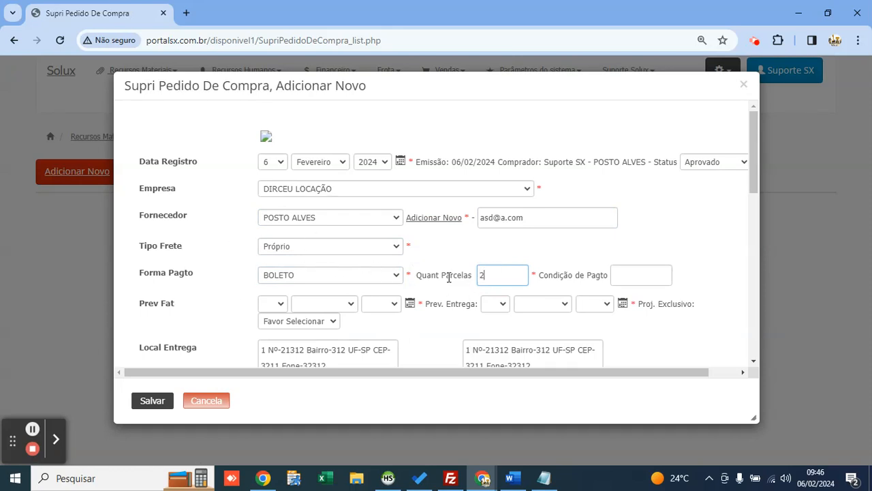
Step: Set billing forecast 20/02/2024 and delivery forecast 07/02/2024, then save the order
left_click(410, 308)
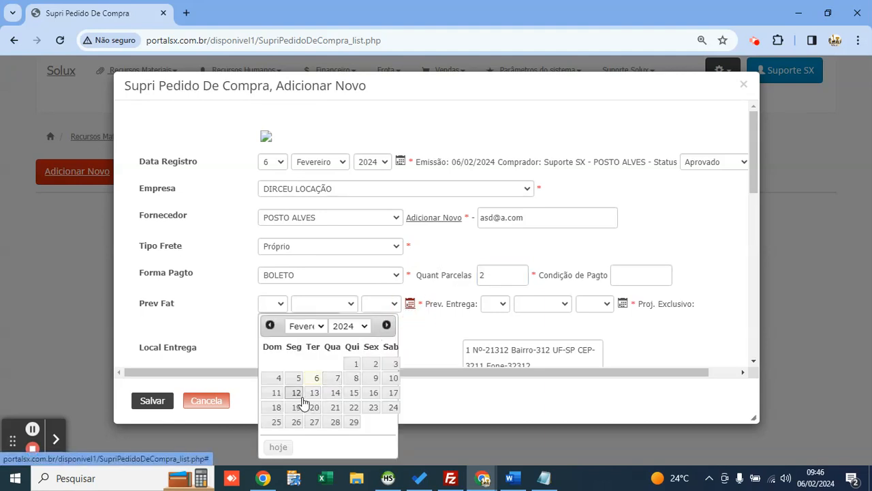
left_click(315, 408)
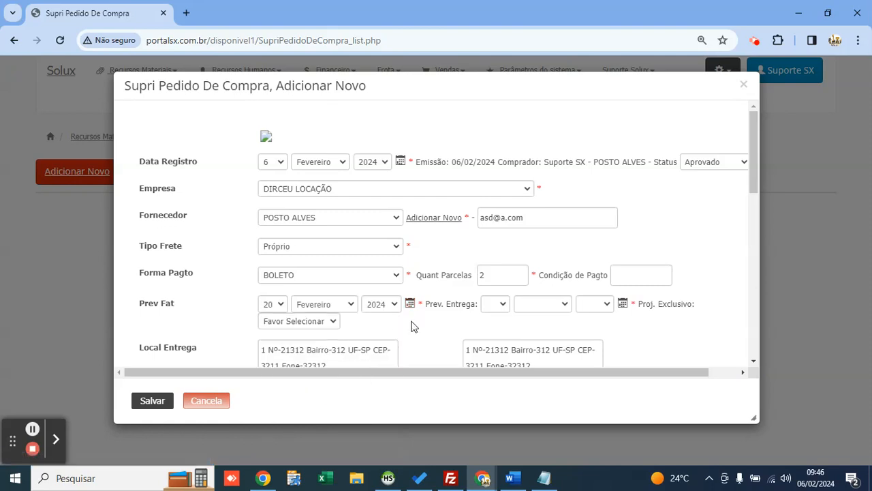
left_click(622, 304)
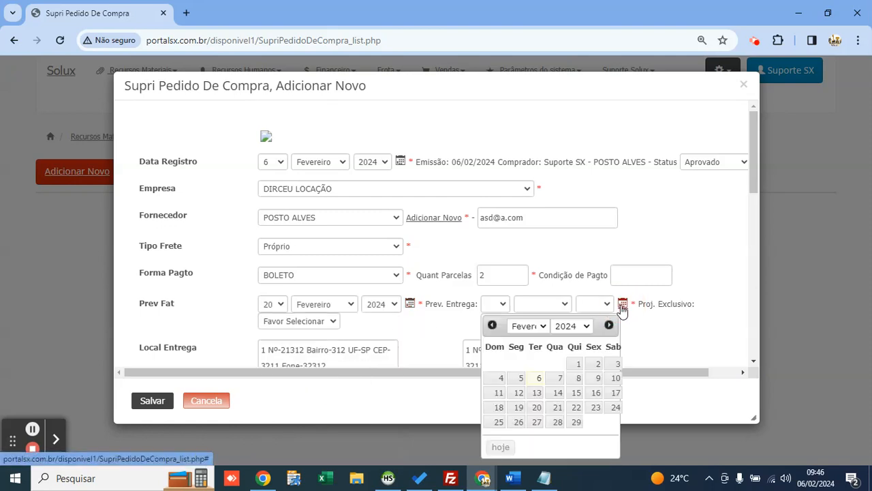
left_click(559, 379)
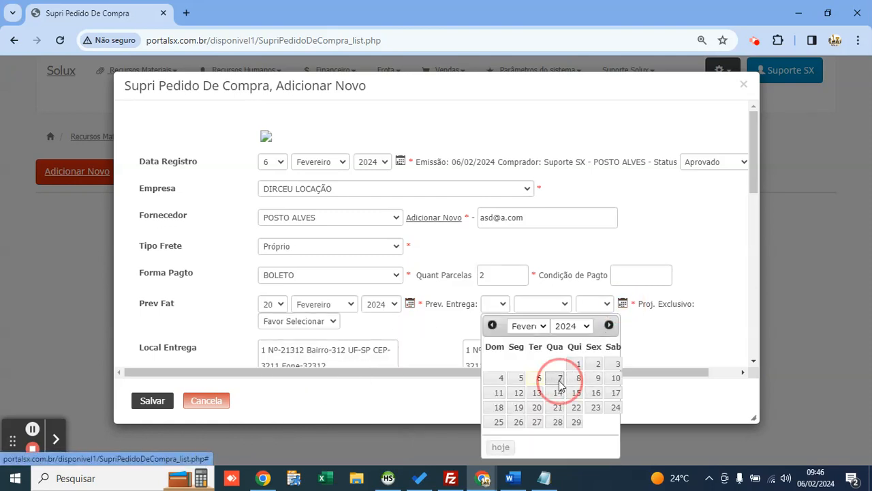
scroll(411, 317, "down", 4)
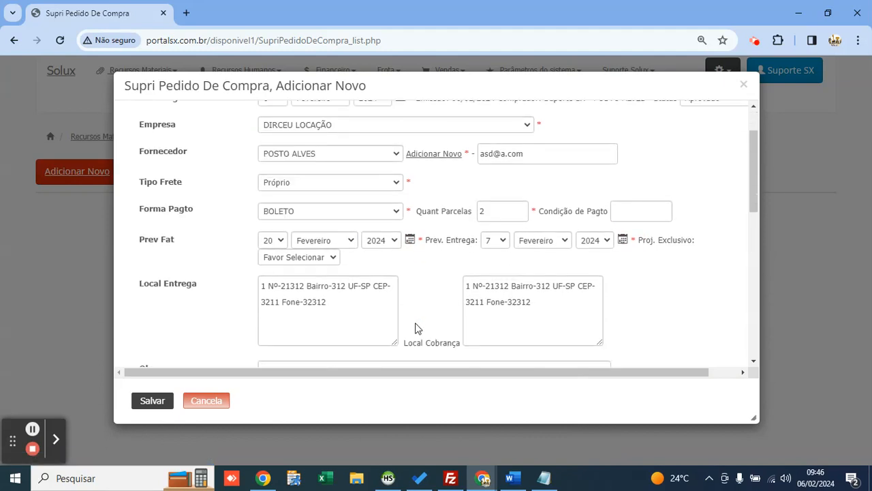
scroll(409, 319, "up", 2)
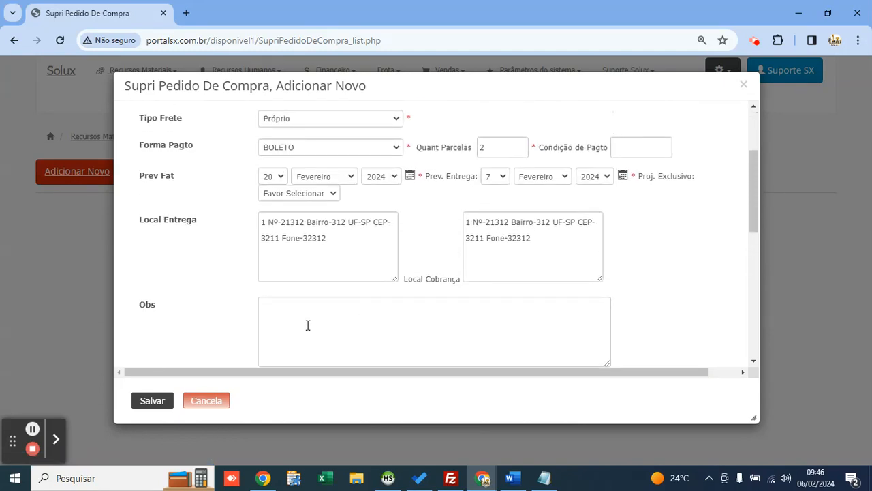
left_click(307, 322)
left_click(165, 402)
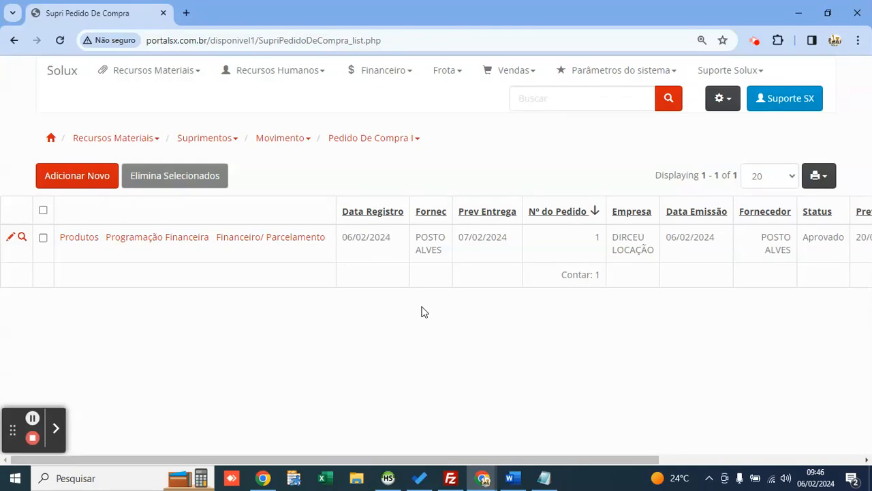
left_click(149, 216)
left_click_drag(611, 233, 657, 254)
left_click(750, 277)
left_click_drag(756, 241, 785, 257)
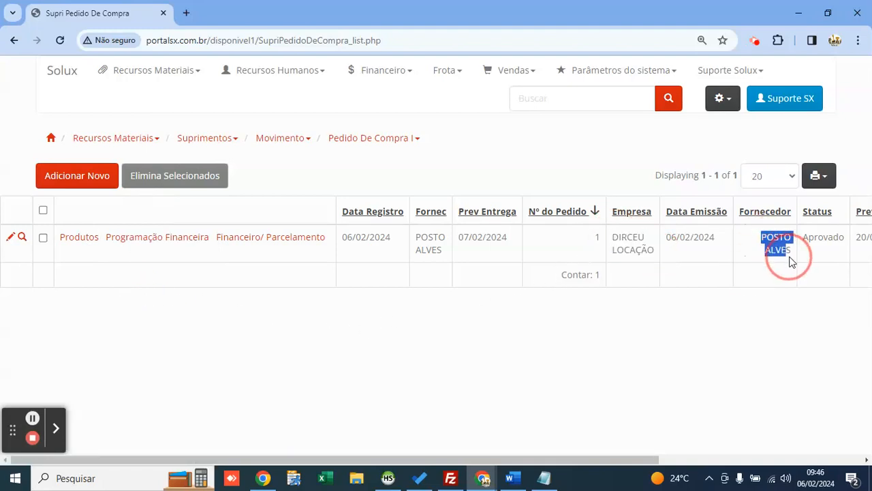
left_click(739, 272)
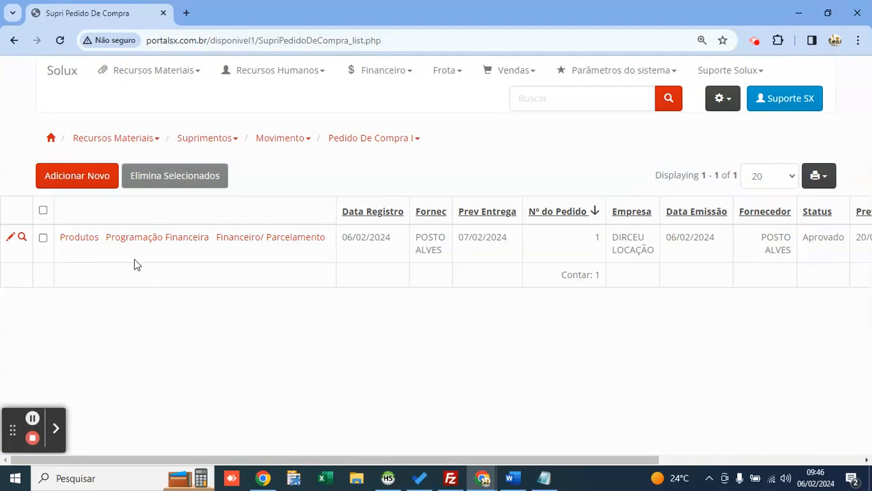
left_click_drag(758, 233, 793, 251)
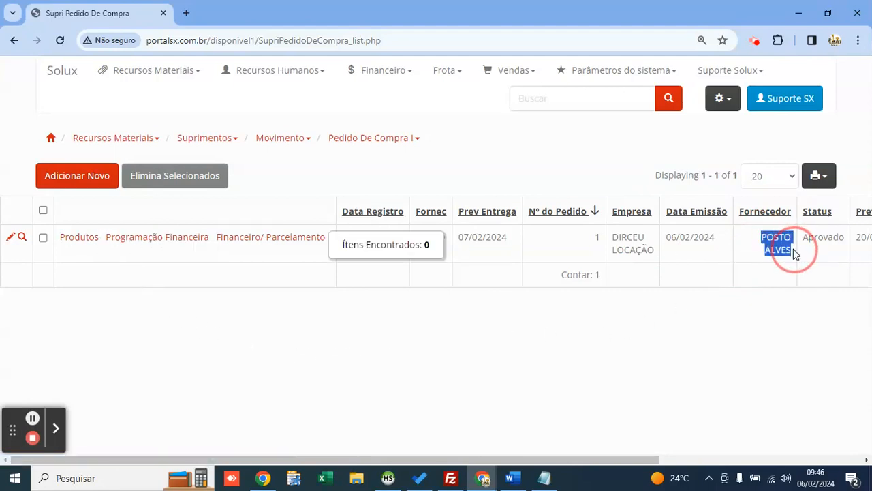
left_click(732, 253)
left_click(192, 303)
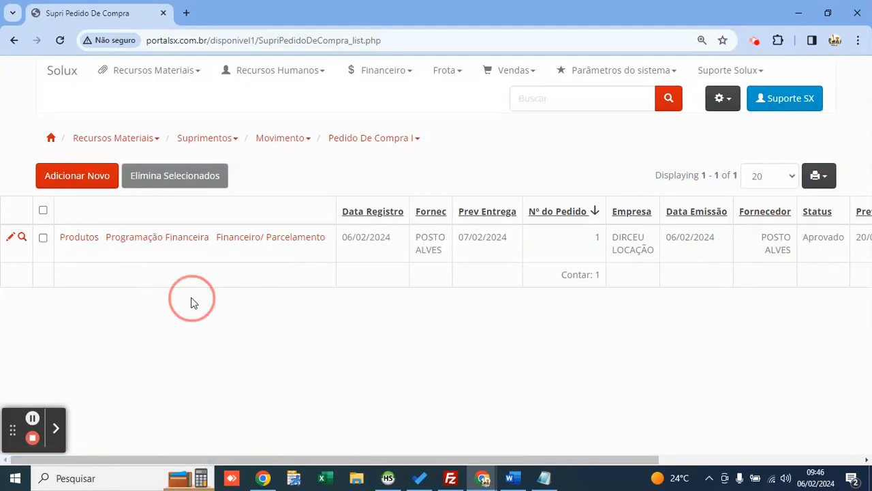
left_click(22, 237)
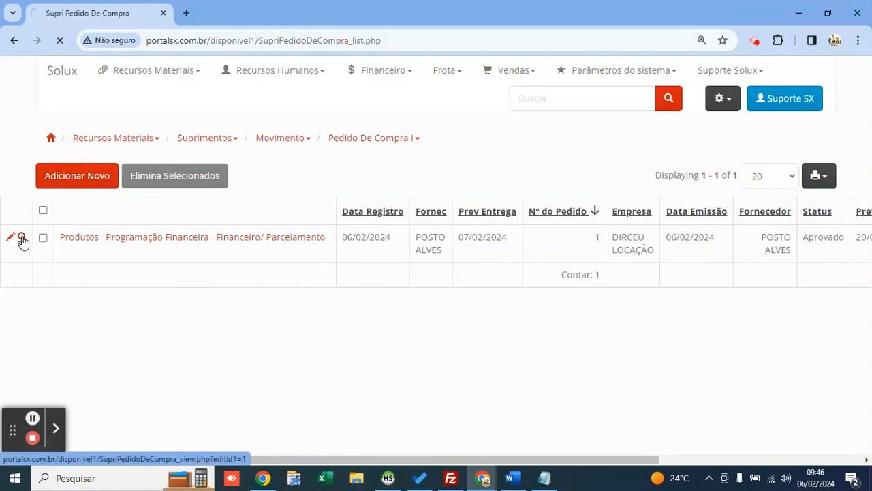
key("ctrl+0")
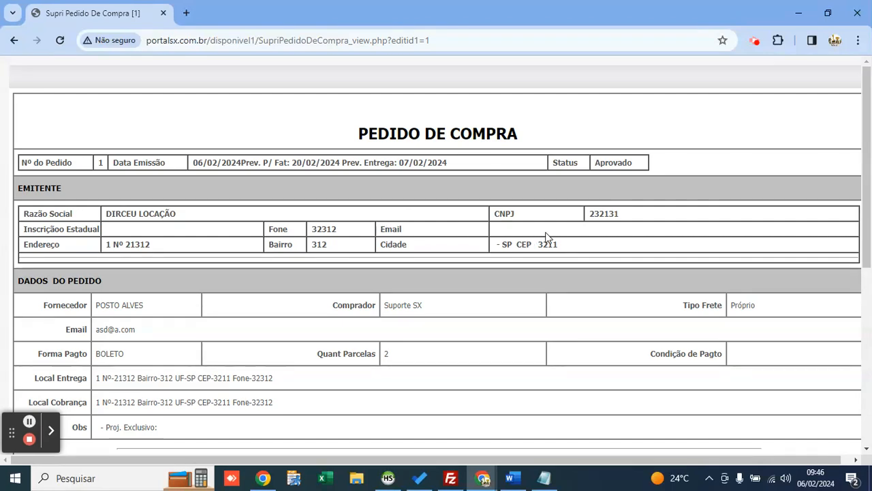
scroll(541, 235, "down", 1)
left_click_drag(409, 69, 369, 71)
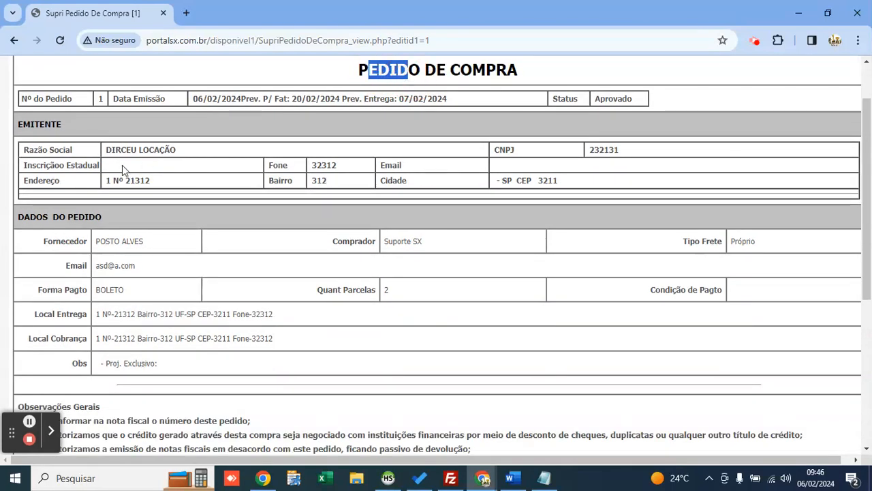
left_click_drag(109, 150, 98, 181)
scroll(190, 188, "down", 1)
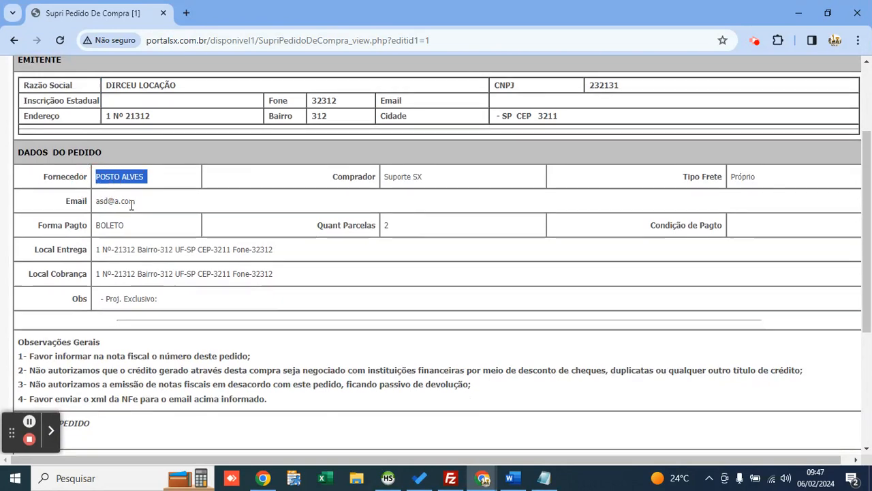
scroll(131, 206, "down", 3)
mouse_move(102, 241)
left_mouse_down()
mouse_move(6, 228)
mouse_move(102, 233)
left_mouse_up()
left_click(47, 237)
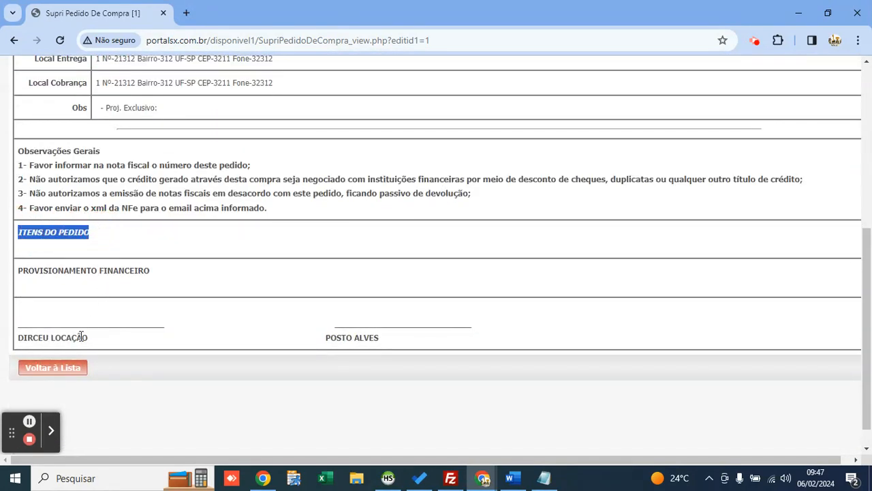
left_click(68, 369)
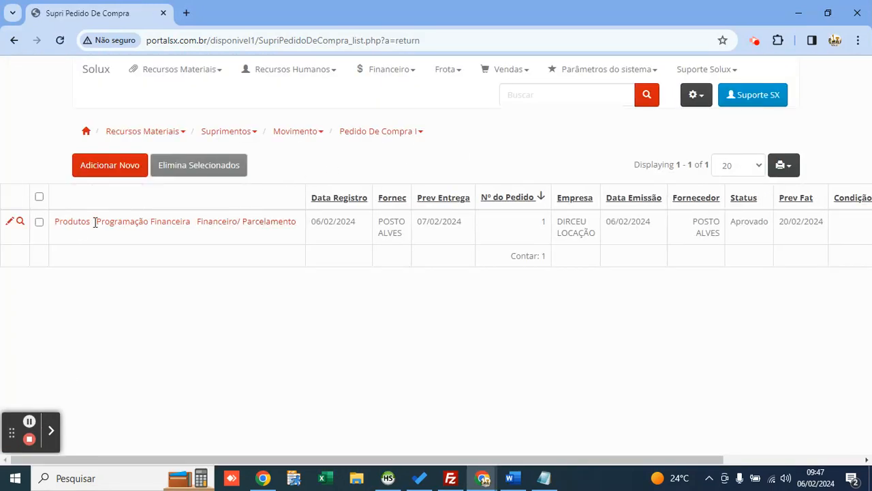
Step: Start a new item line on order 1 and pick DIESEL S10 by searching DIE
left_click(72, 225)
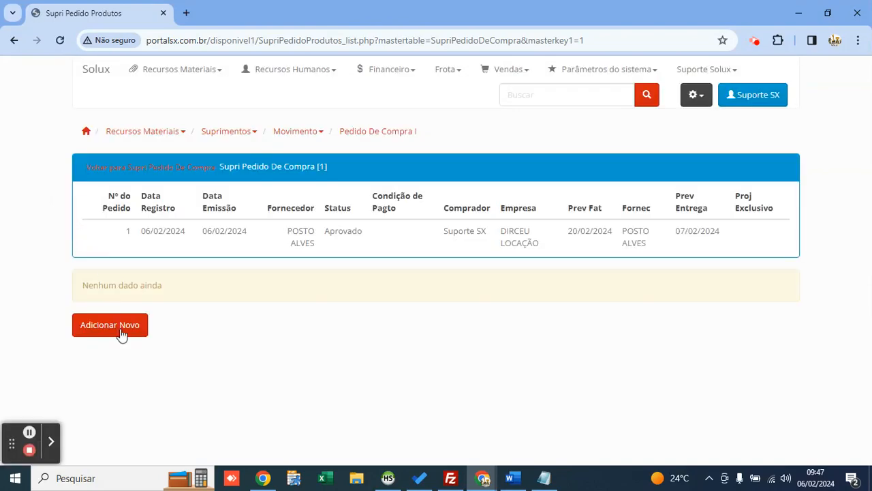
left_click(120, 333)
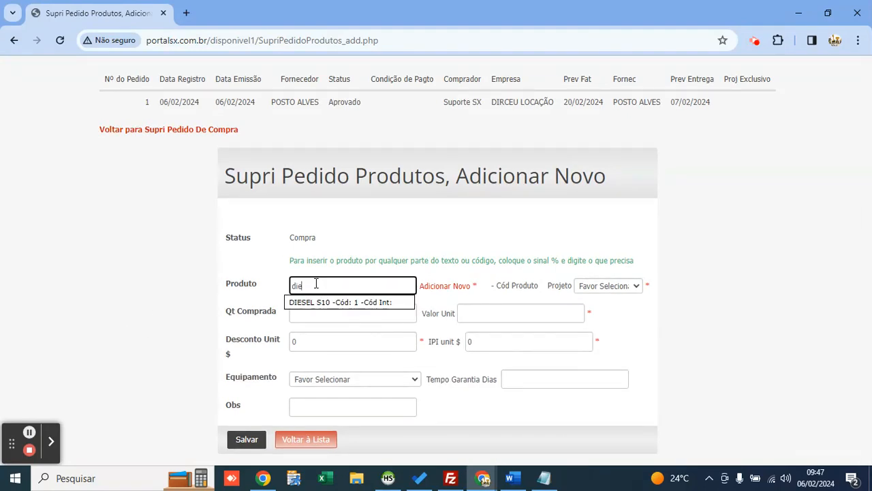
key("BackSpace")
key("BackSpace")
key("BackSpace")
key("BackSpace")
type("DIE")
left_click(331, 306)
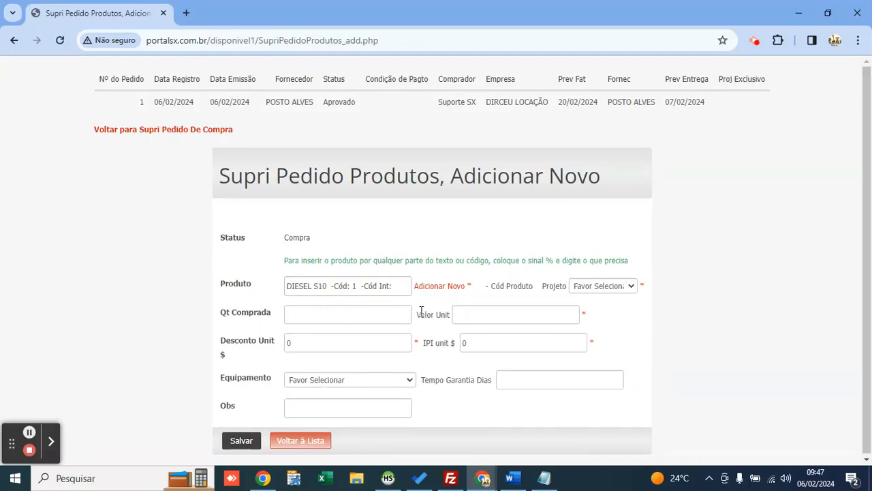
Step: Set project 1-ADMINISTRATIVO, quantity 500 and unit price 5,79 on the item
left_click(583, 289)
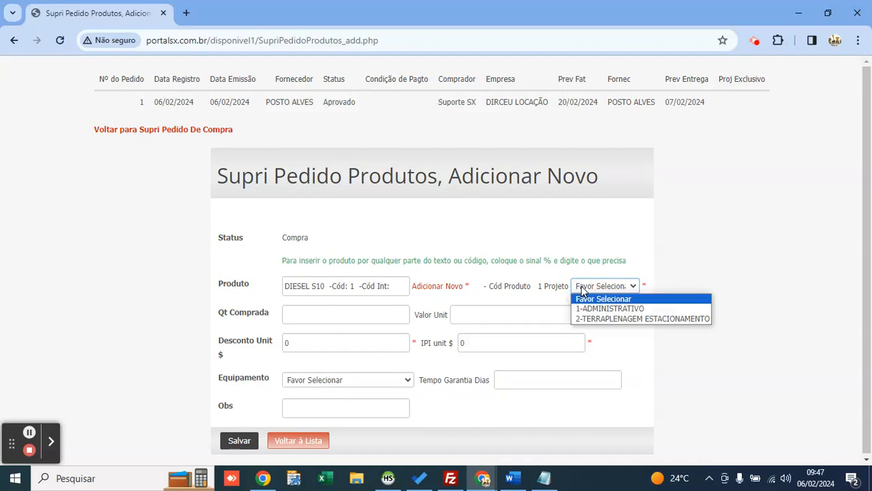
key("Down")
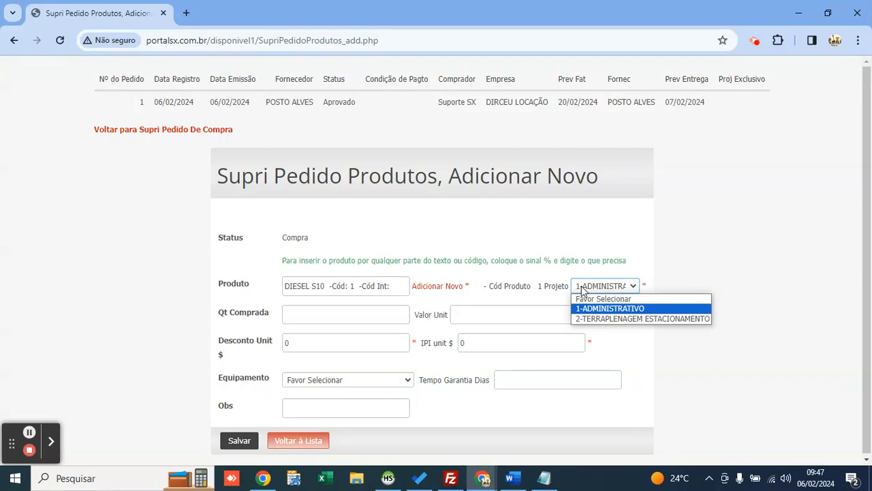
left_click(582, 290)
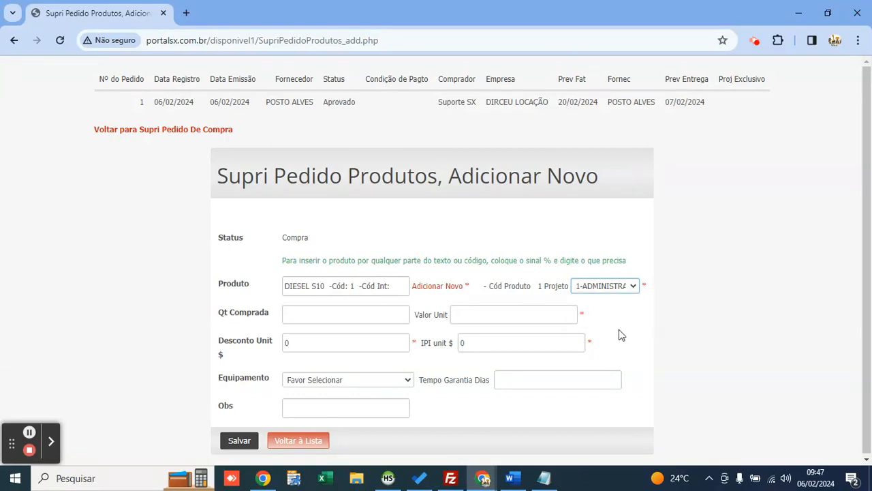
left_click(312, 312)
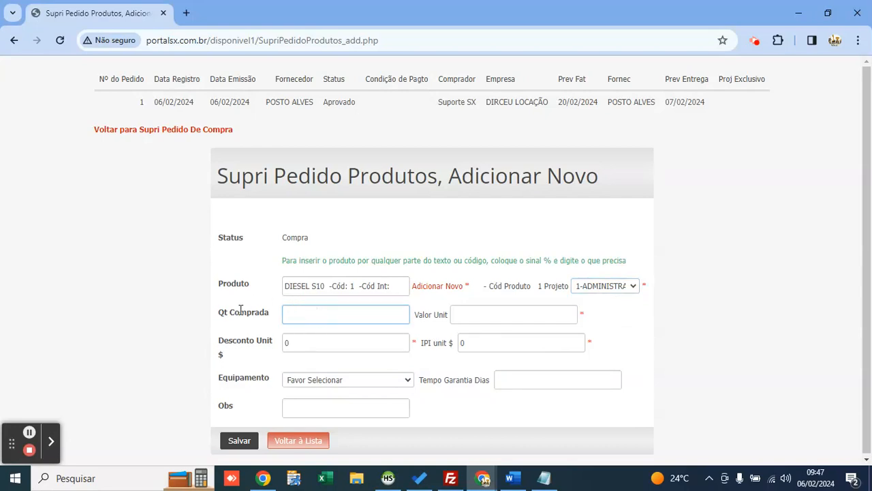
type("00")
key("Tab")
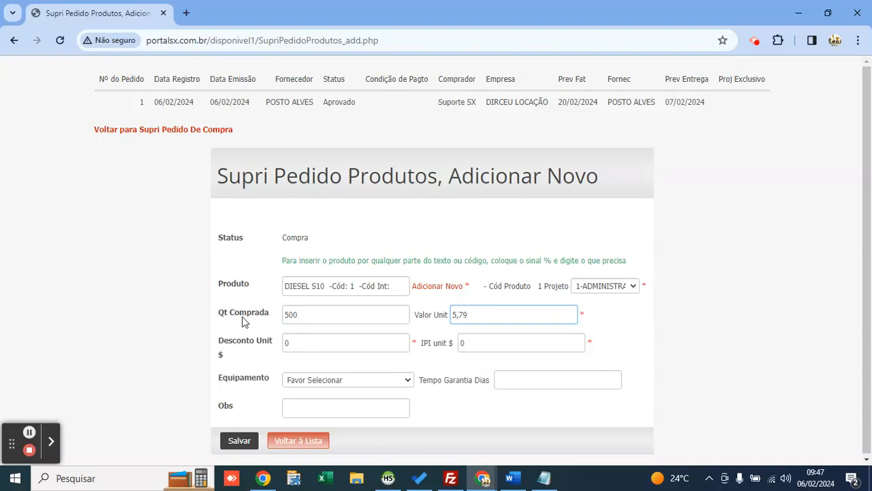
left_click(310, 316)
left_click_drag(310, 316, 280, 314)
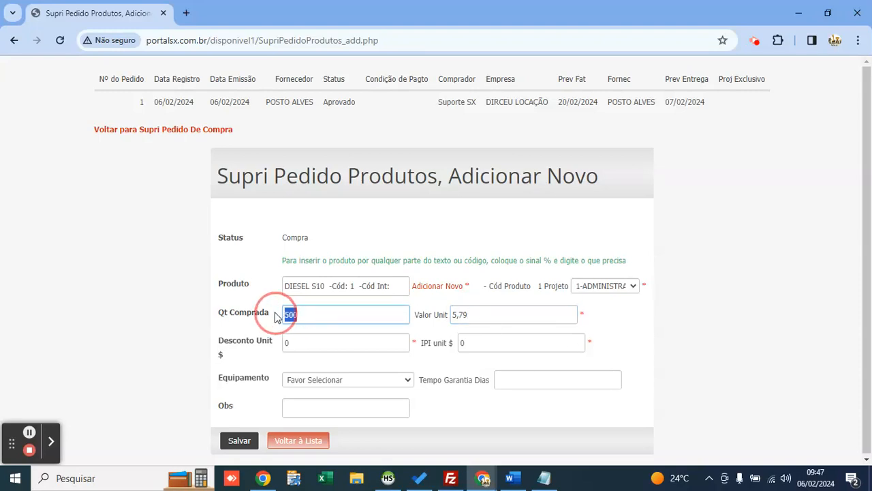
left_click_drag(469, 314, 442, 313)
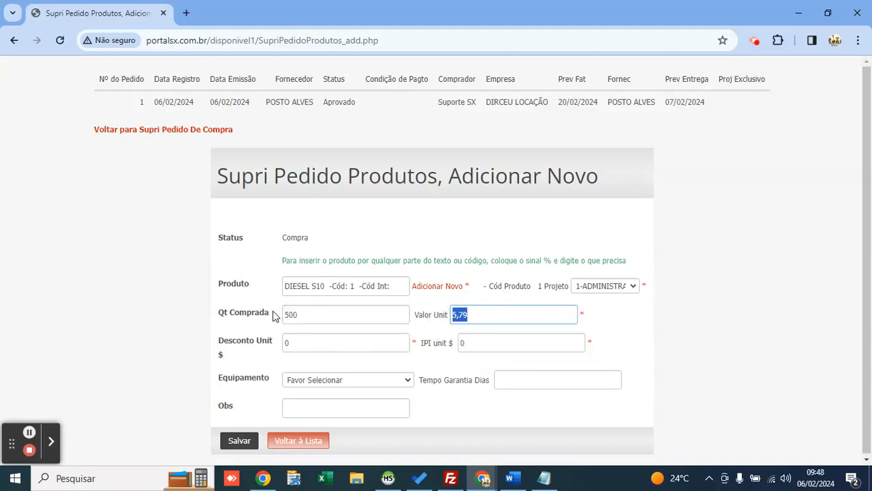
Step: Leave the equipment field unset and save the DIESEL S10 item line
left_click(346, 381)
left_click(346, 377)
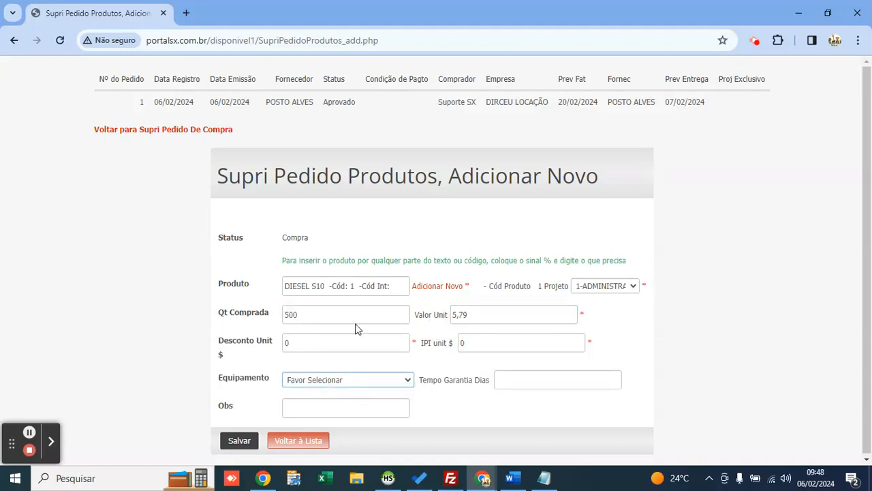
left_click(382, 316)
left_click(421, 305)
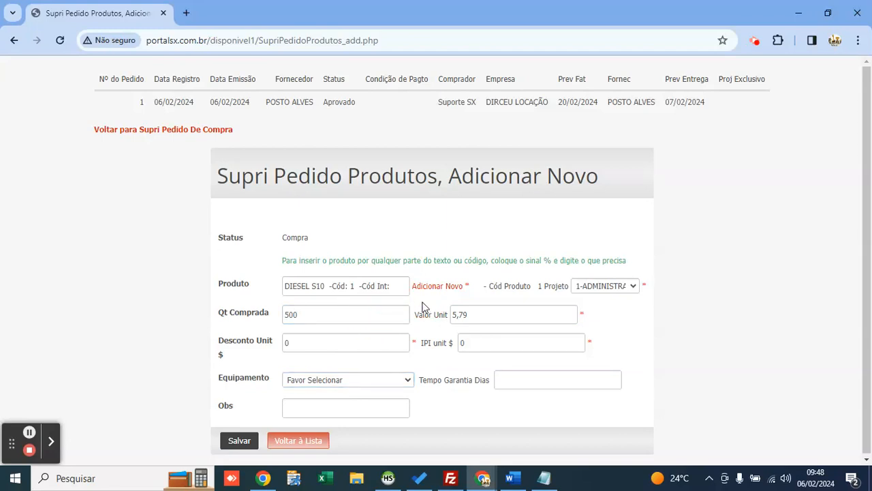
left_click(373, 383)
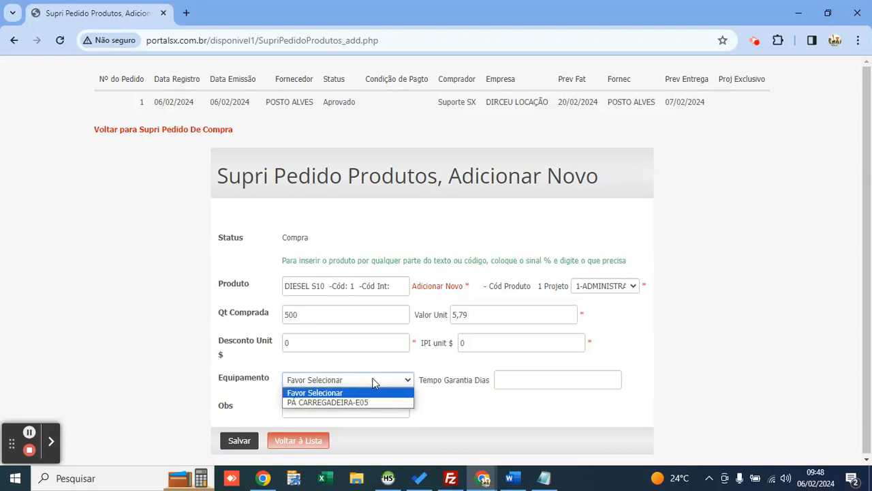
key("Down")
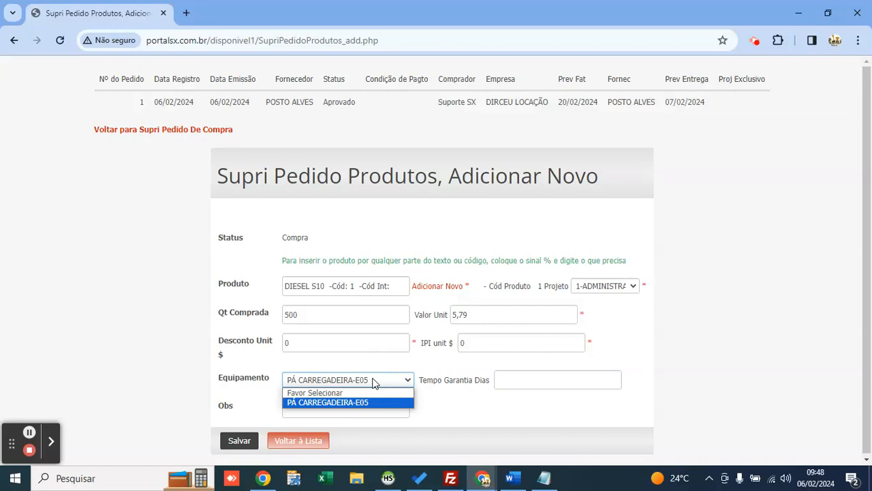
key("Up")
key("Return")
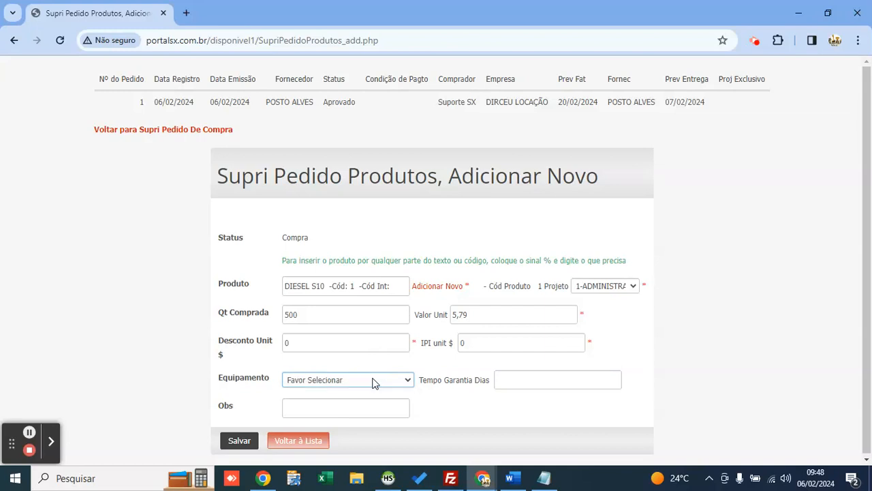
left_click(432, 364)
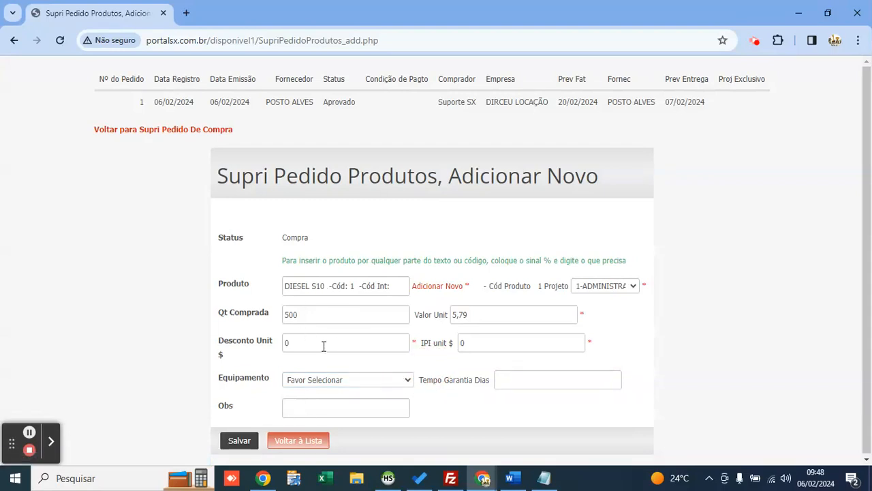
left_click(232, 444)
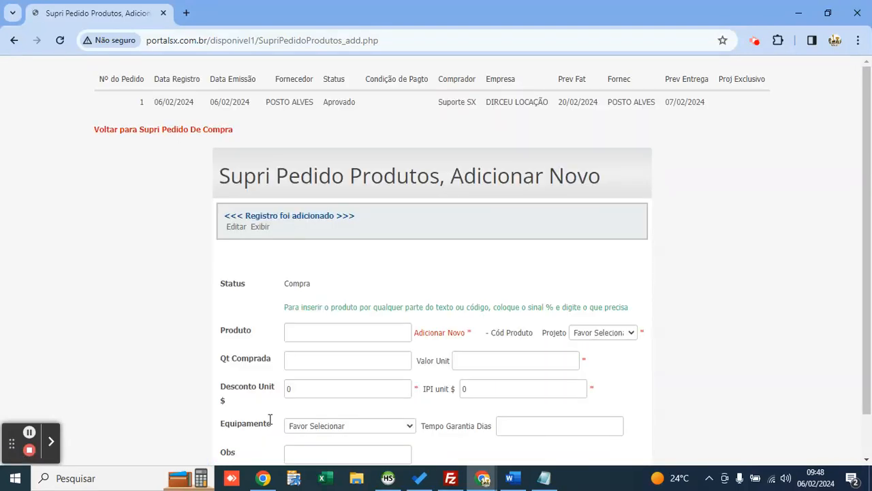
scroll(269, 419, "down", 1)
Step: Return to the item list and open Entrada de produtos comprados I to see the pending DIESEL S10 line
left_click(314, 440)
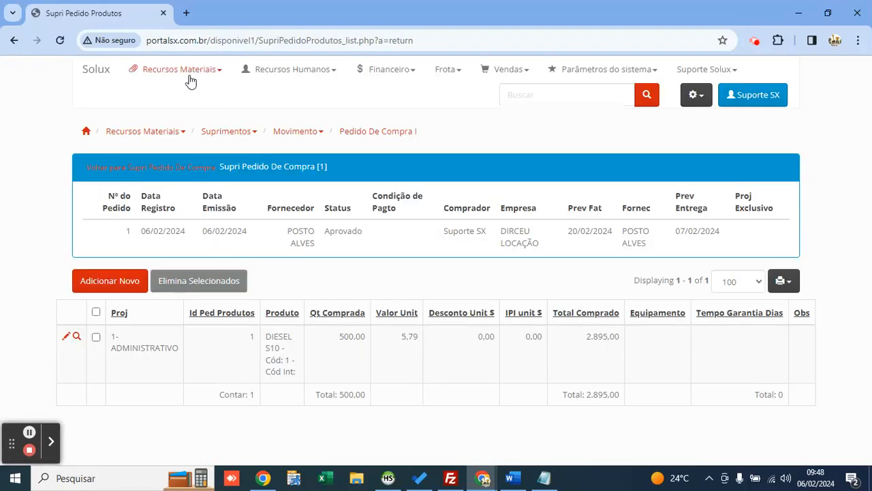
mouse_move(191, 80)
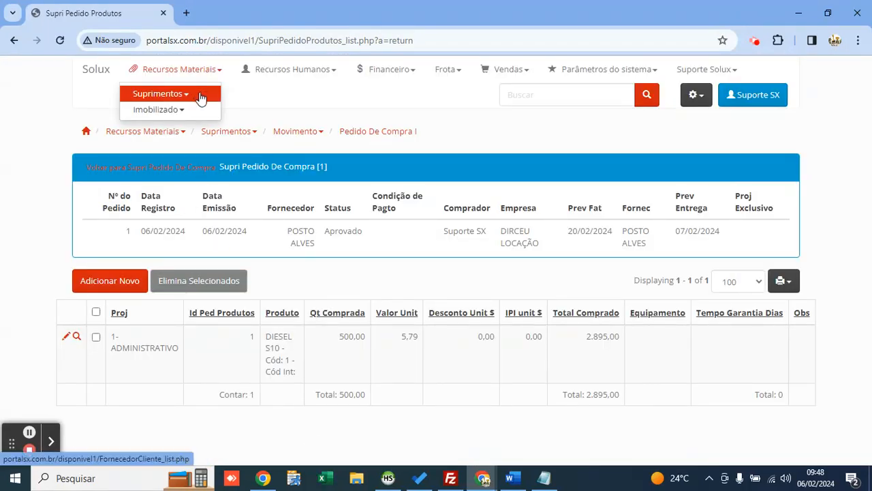
mouse_move(203, 94)
mouse_move(232, 113)
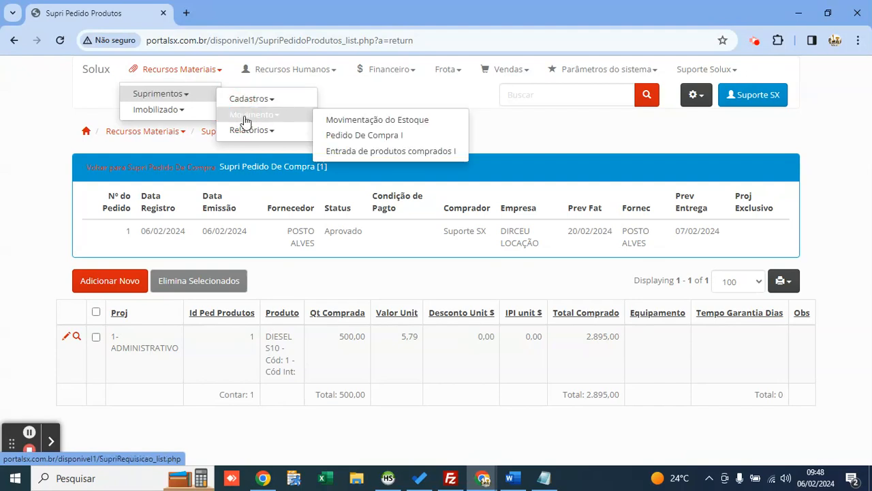
left_click(349, 152)
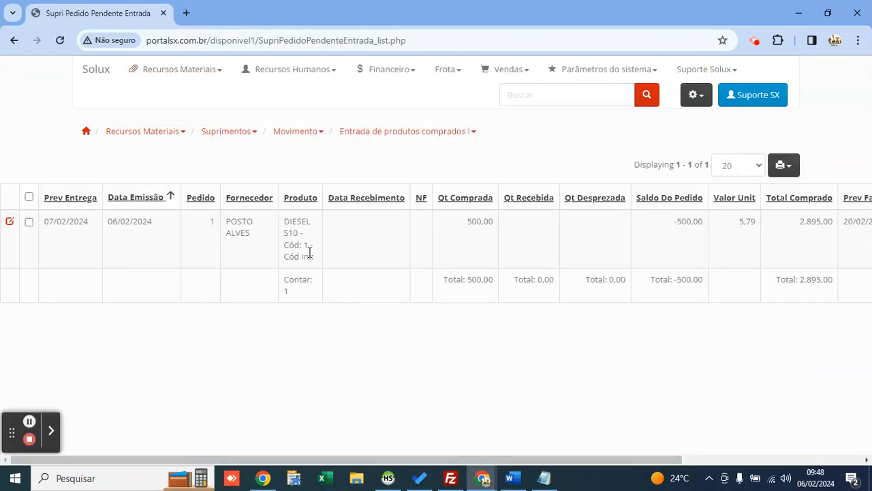
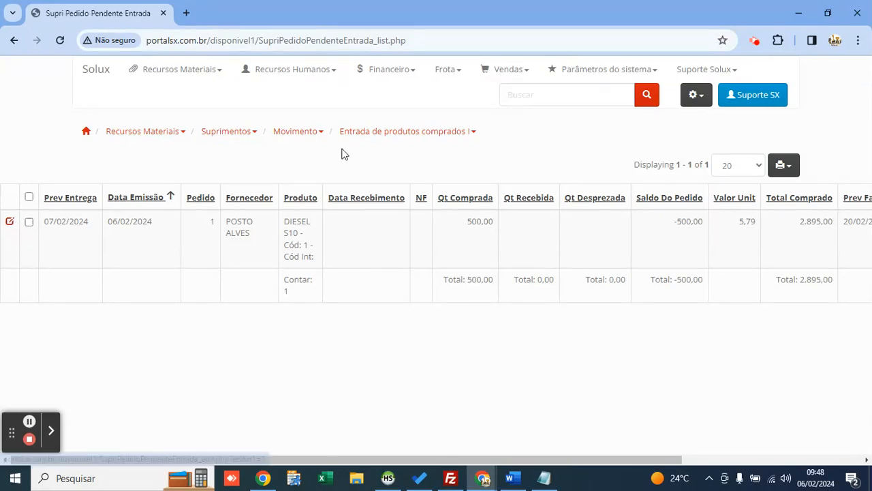
Step: Enter receipt date 06/02/2024 and NF 32131231 on the DIESEL S10 receipt line
mouse_move(181, 96)
mouse_move(237, 119)
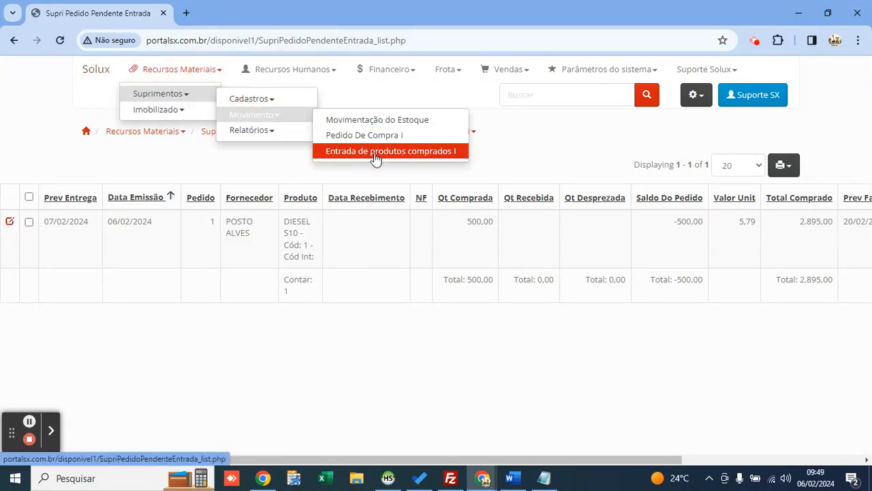
left_click(10, 222)
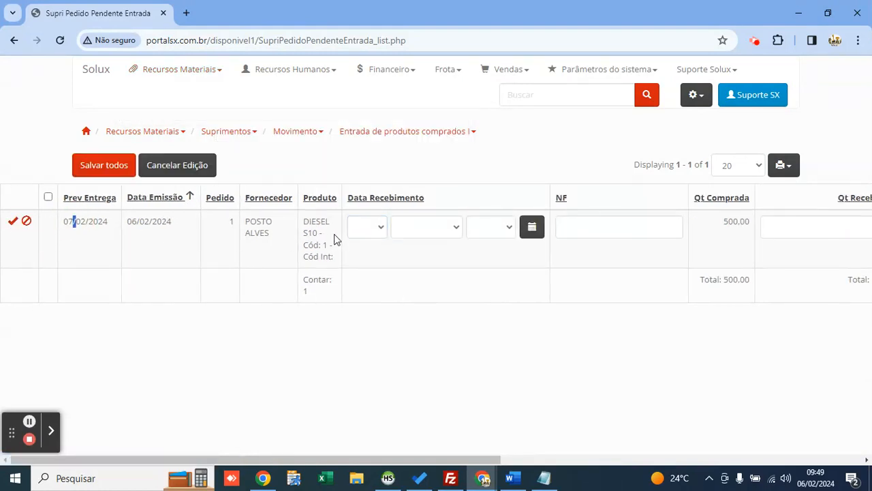
left_click(531, 228)
left_click(575, 229)
type("32131231")
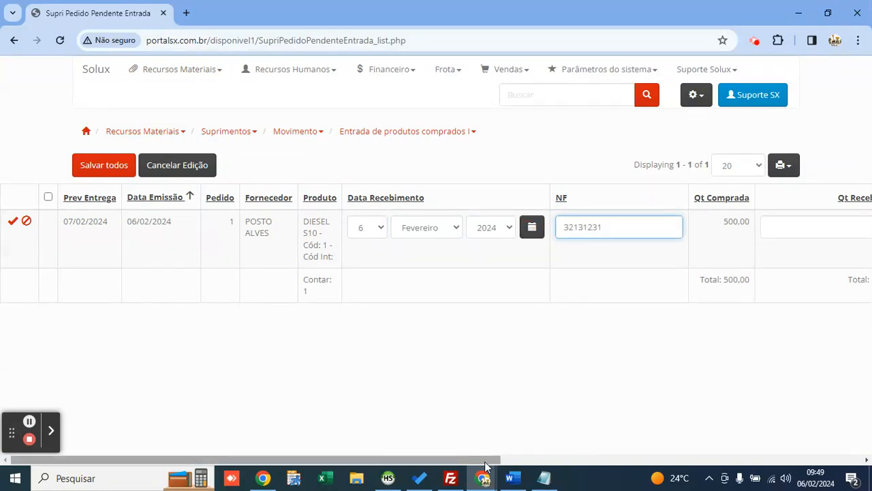
left_click_drag(482, 461, 628, 461)
Step: Set received quantity 500 and discarded quantity 0, then save all entries
left_click(514, 230)
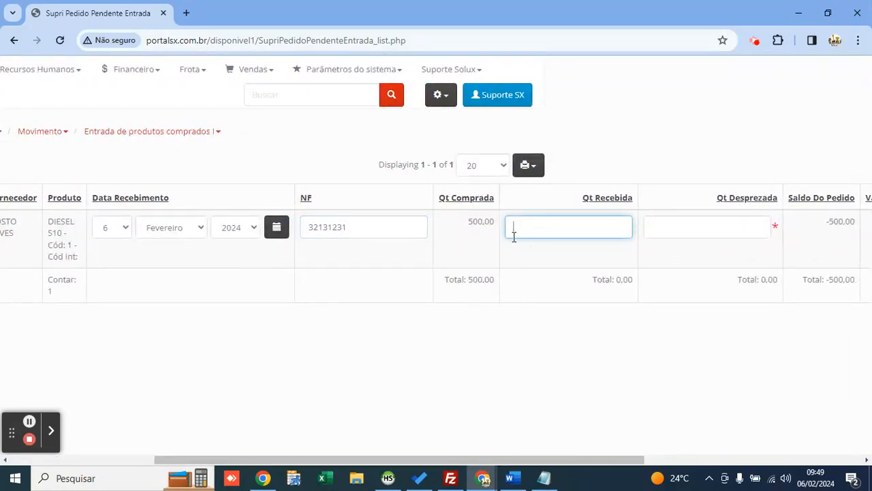
left_click(707, 230)
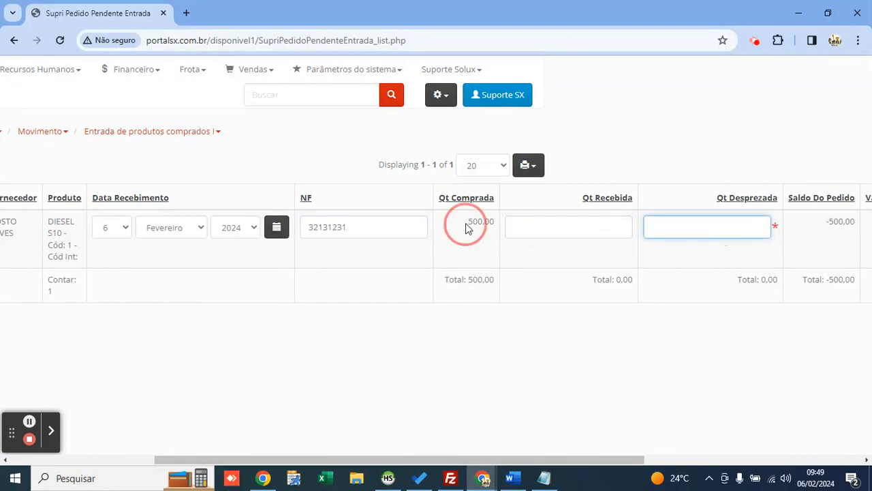
left_click_drag(467, 226, 497, 230)
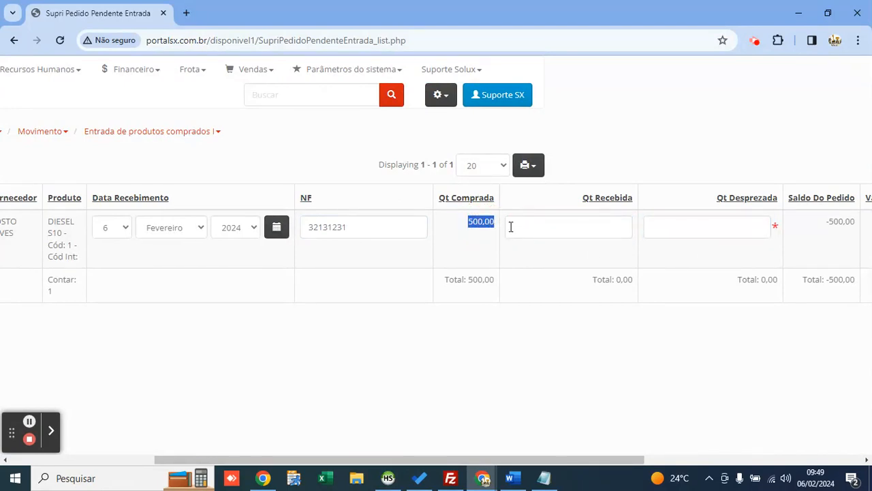
left_click(538, 233)
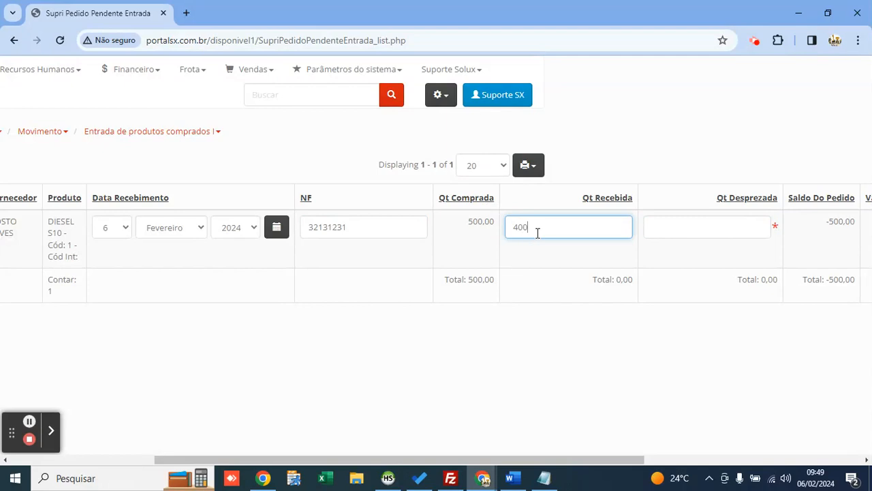
key("Tab")
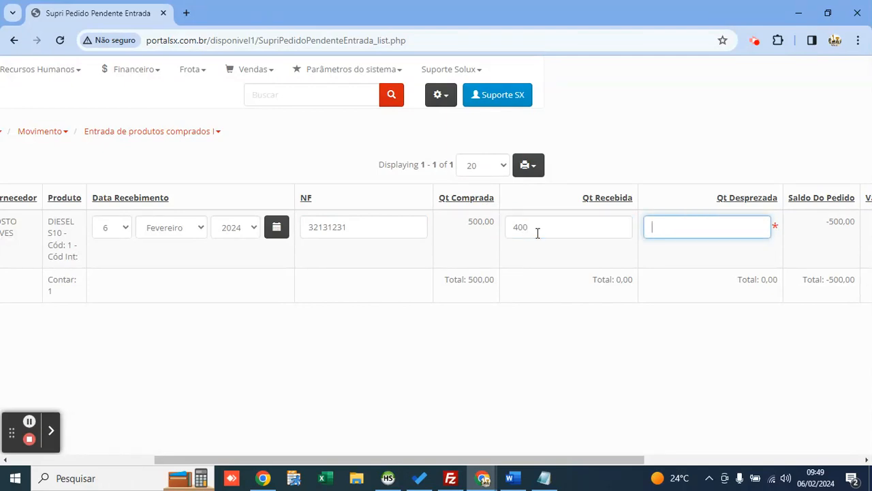
type("100")
key("ctrl+a")
type("0")
double_click(538, 233)
type("500")
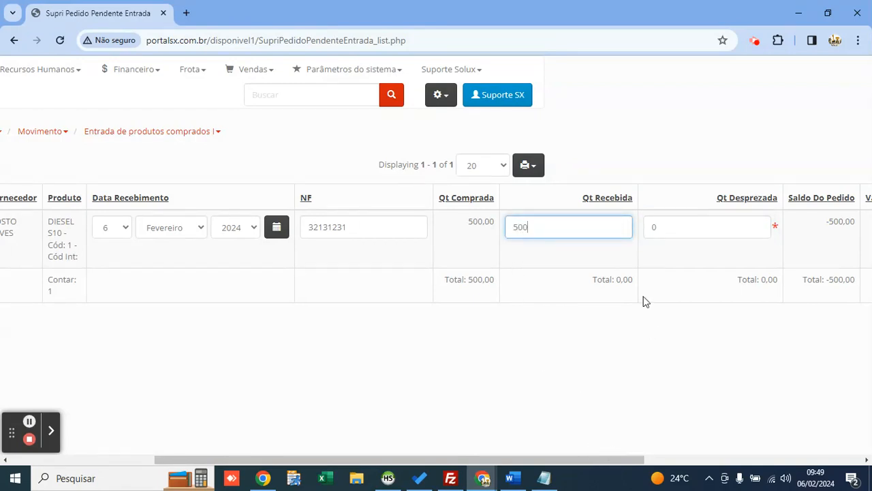
left_click(664, 226)
left_click_drag(625, 460, 457, 450)
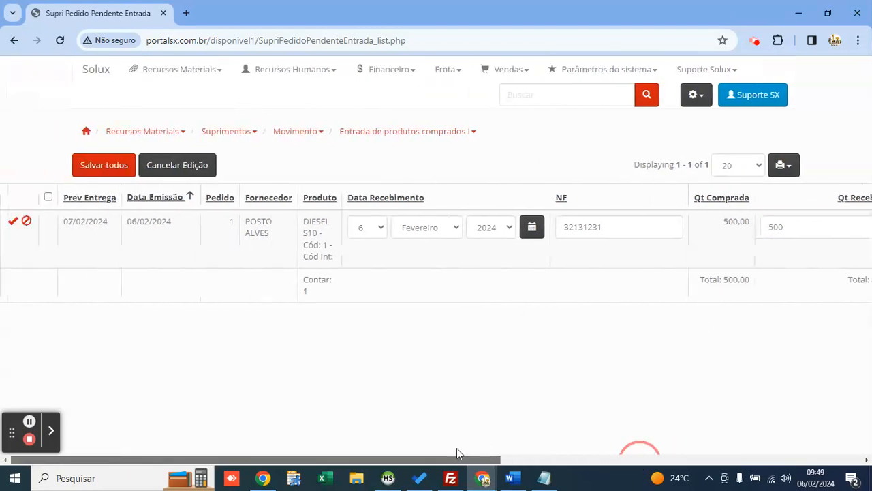
left_click(113, 167)
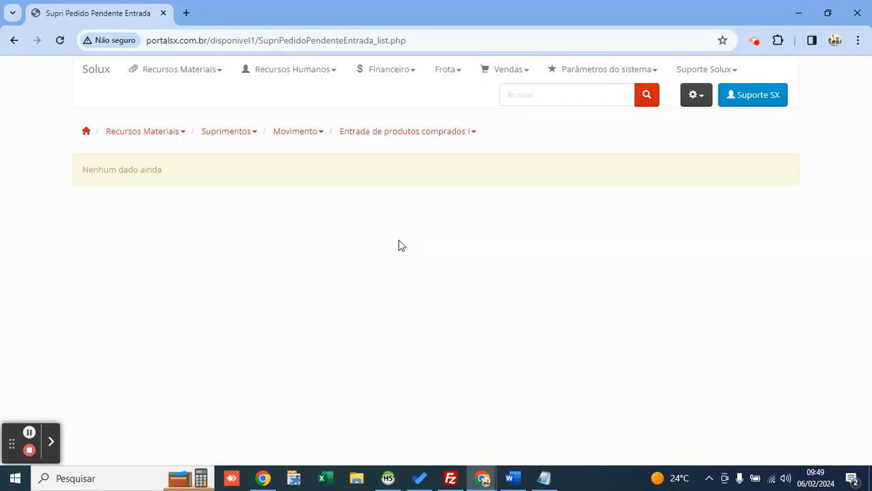
Step: Open the Estoque por Grupo II report and check DIESEL S10 under LUBRIFICANTES: 500,00 at 5,79
left_click(181, 82)
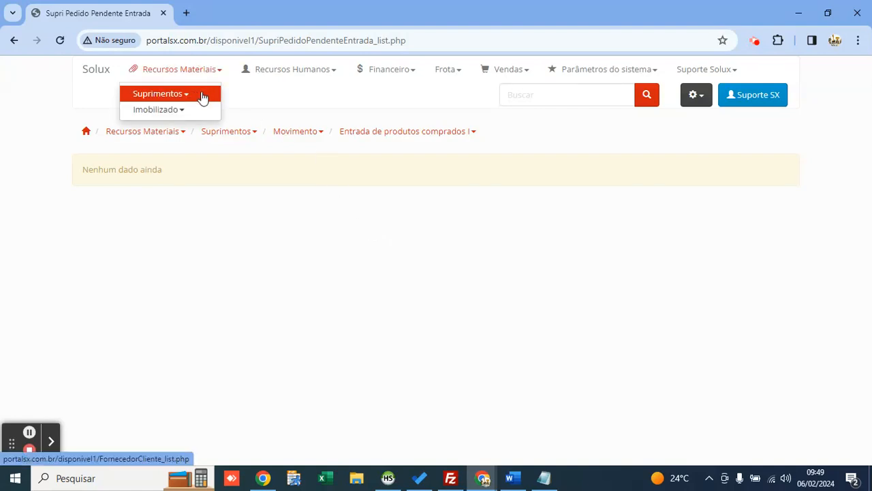
left_click(201, 96)
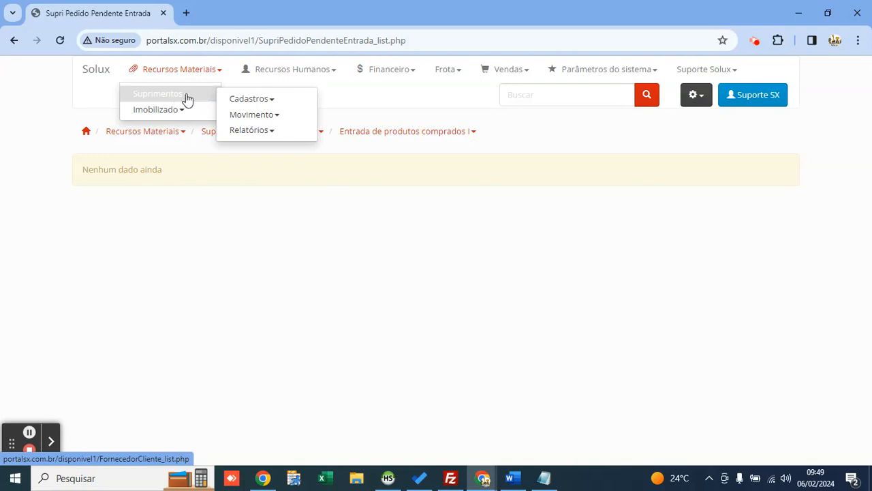
left_click(246, 130)
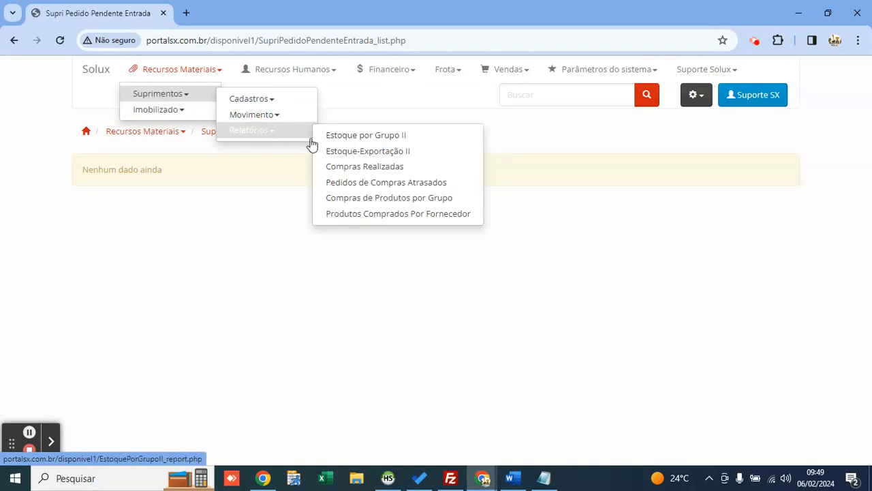
left_click(348, 139)
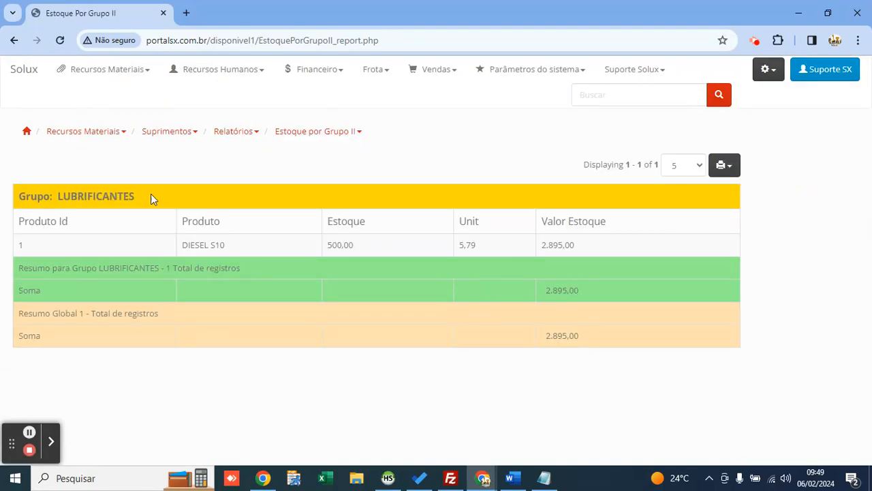
double_click(101, 197)
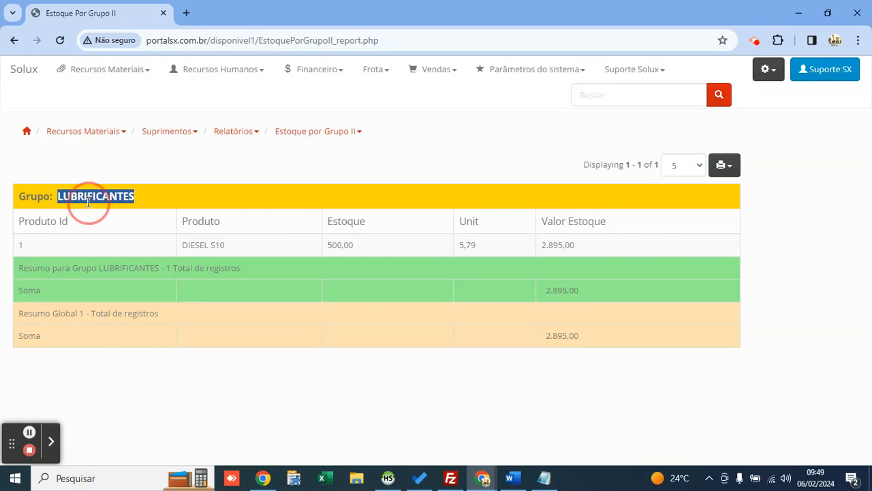
left_click_drag(224, 245, 181, 245)
double_click(114, 195)
double_click(331, 244)
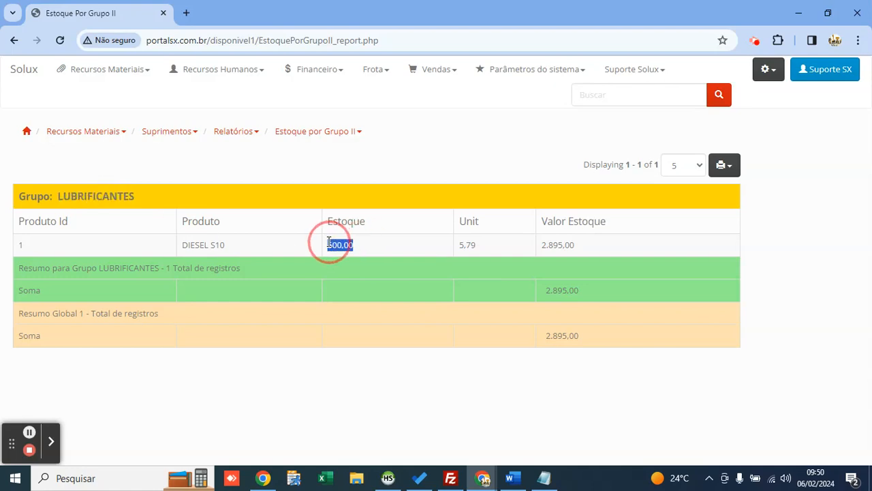
double_click(463, 246)
left_click(331, 245)
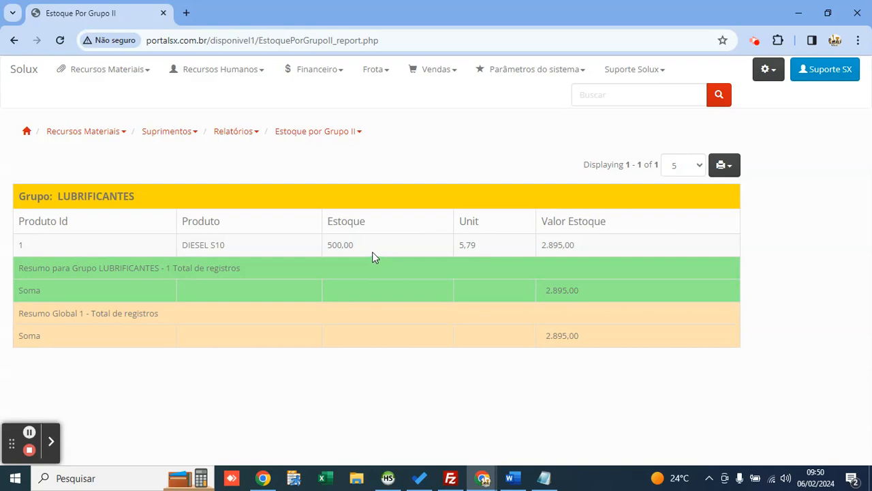
double_click(113, 197)
left_click(222, 260)
Step: Print the report page, confirm the 2.895,00 stock value, and close the printout
left_click(723, 162)
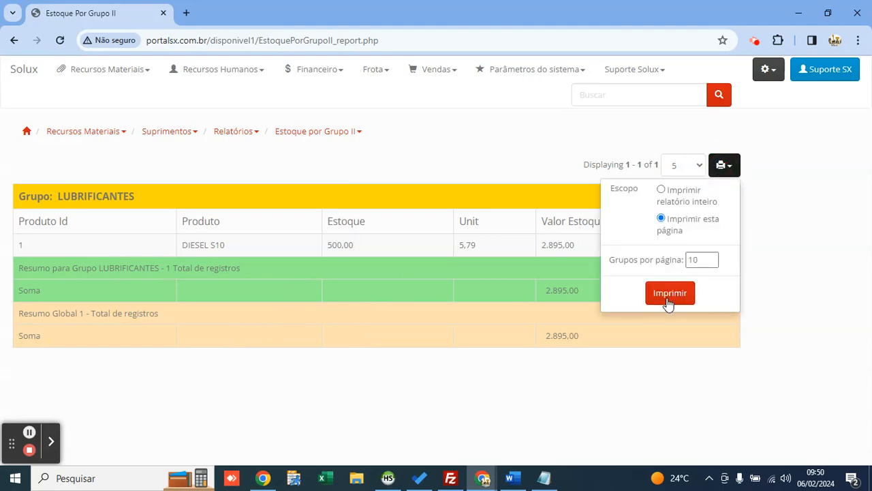
left_click(668, 300)
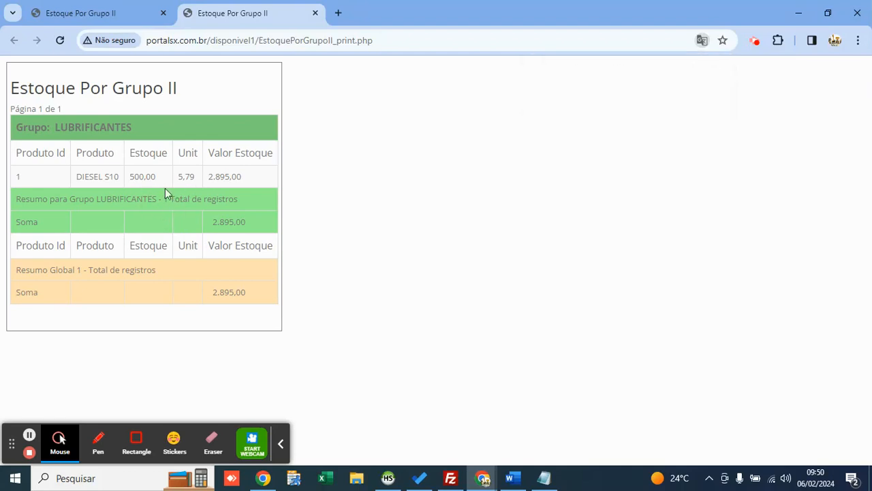
double_click(154, 178)
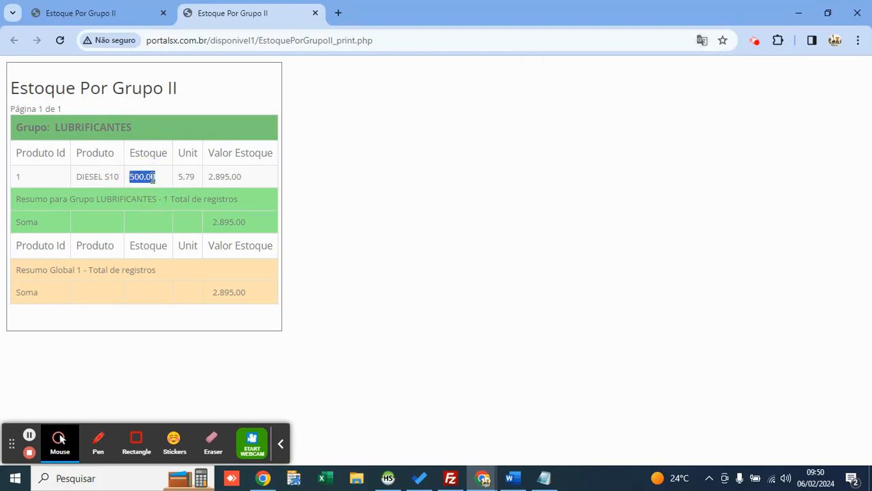
double_click(186, 176)
double_click(225, 177)
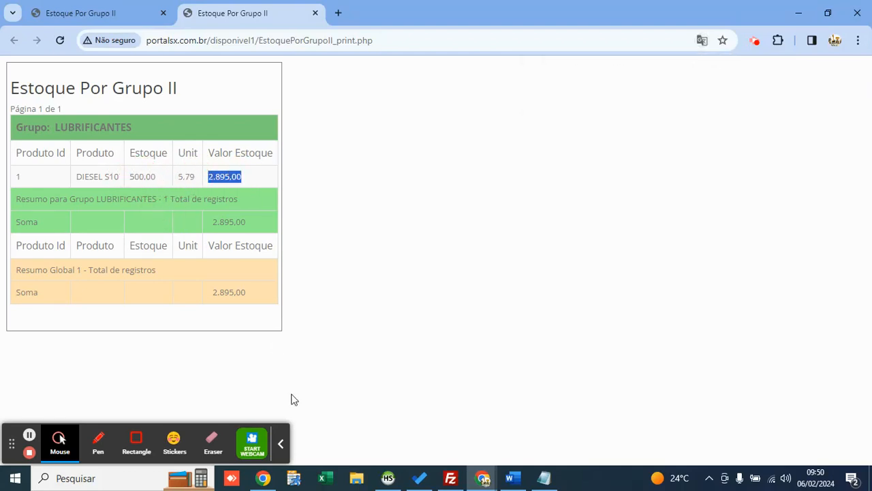
left_click(286, 417)
left_click(281, 450)
key("ctrl+w")
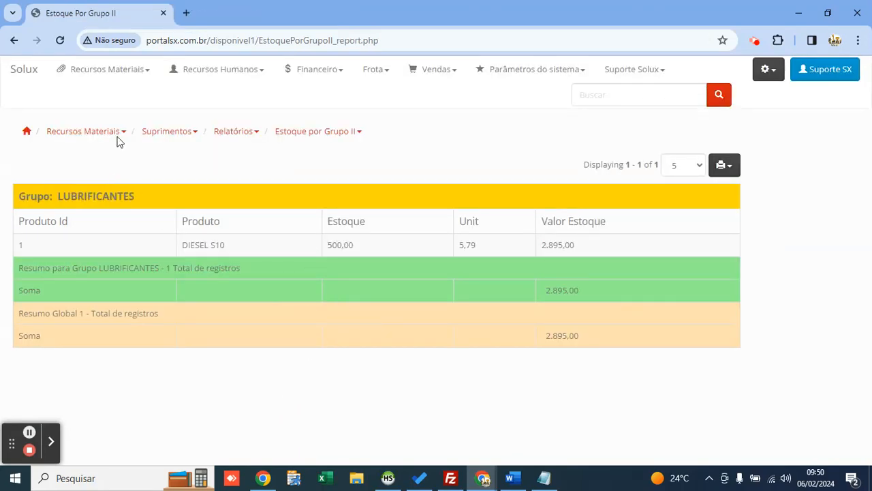
left_click(101, 70)
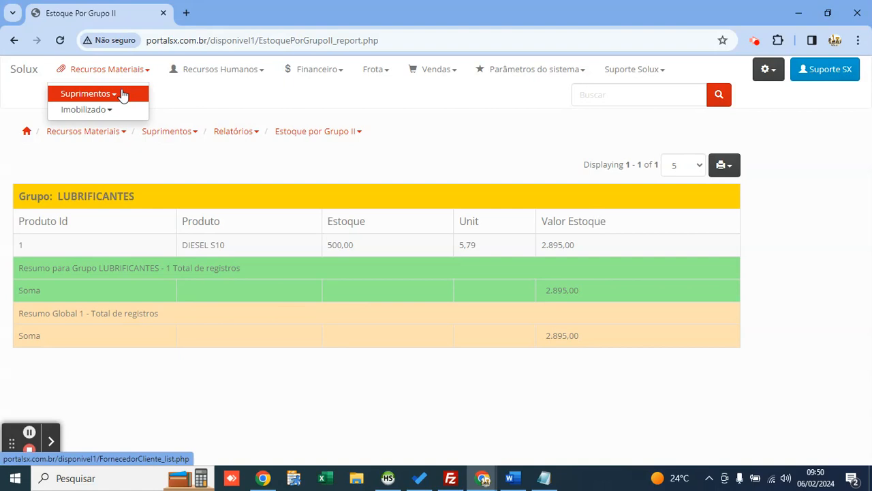
Step: Open Pedido De Compra I and view the Financeiro/Parcelamento list for POSTO ALVES order 1
left_click(122, 96)
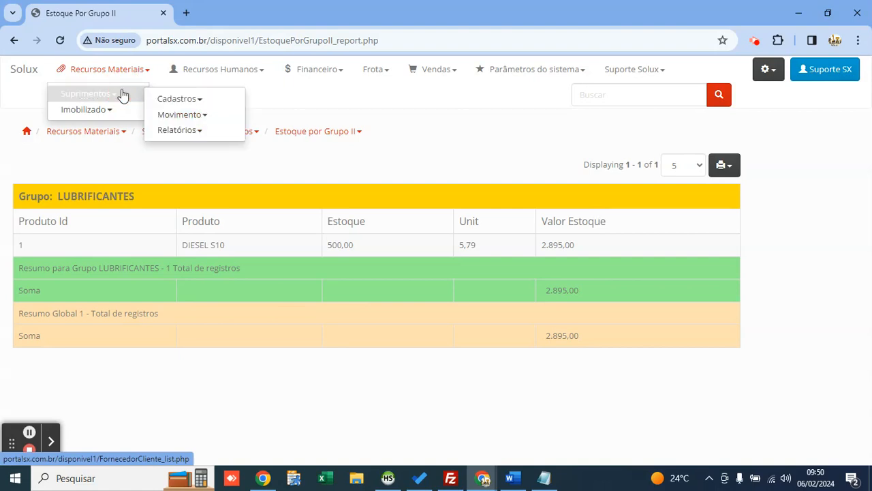
left_click(188, 116)
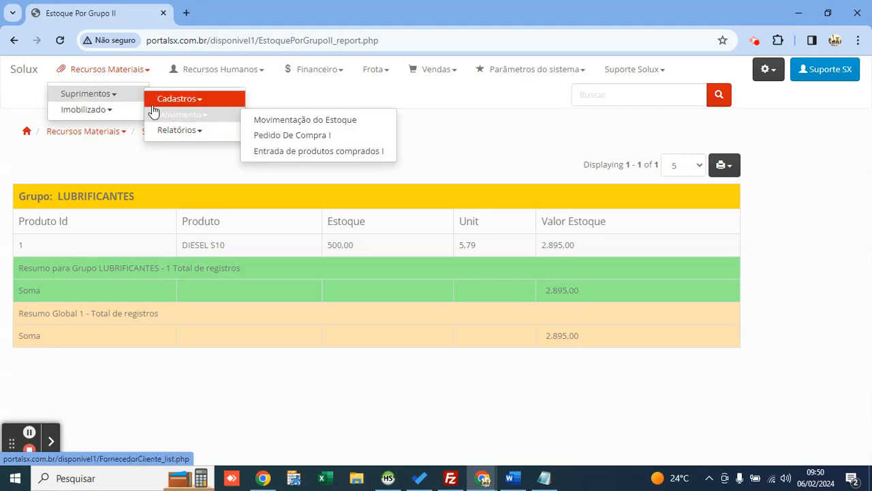
left_click(264, 140)
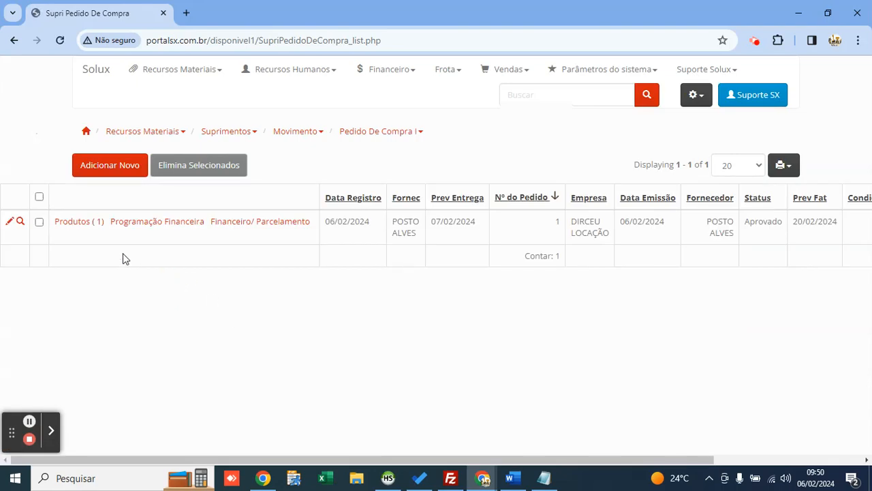
mouse_move(87, 231)
mouse_move(256, 226)
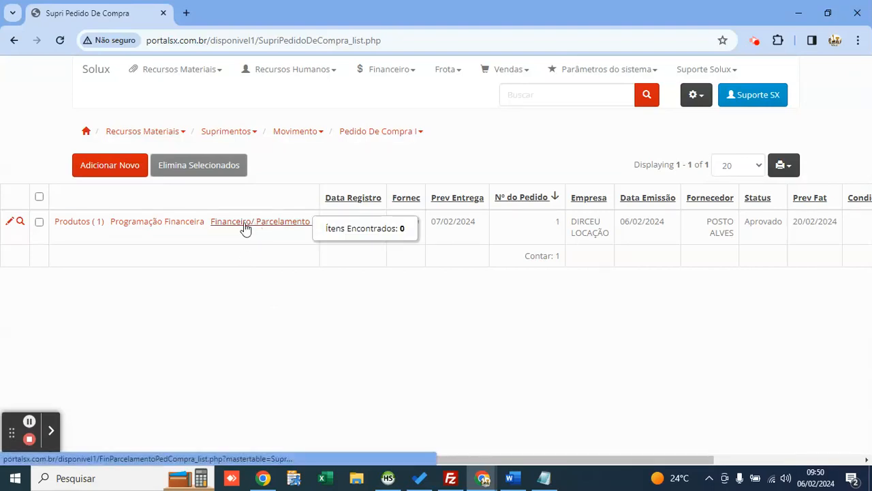
mouse_move(183, 226)
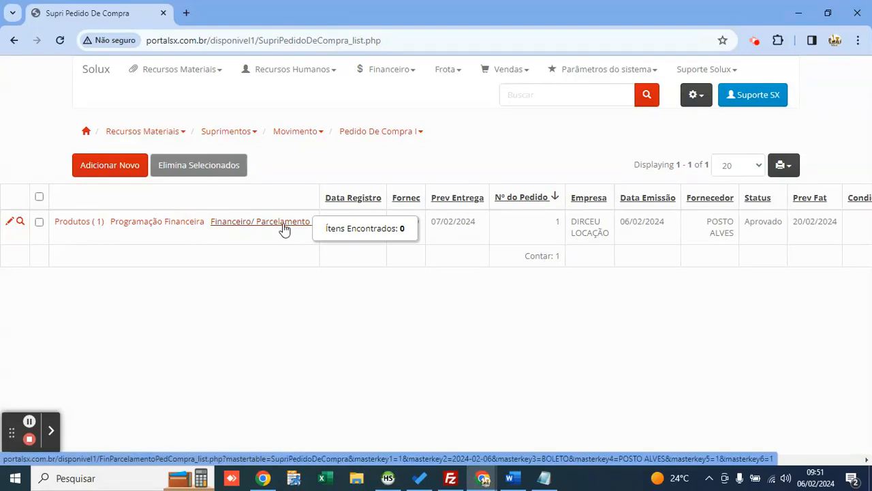
left_click(285, 229)
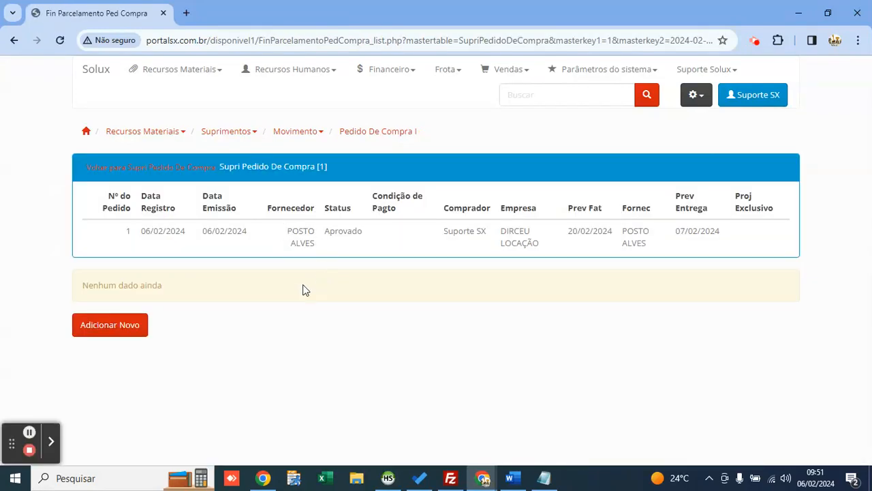
Step: Start a new installment plan: 2 installments, project 1-ADMINISTRATIVO, first due 20/02/2024
left_click(126, 330)
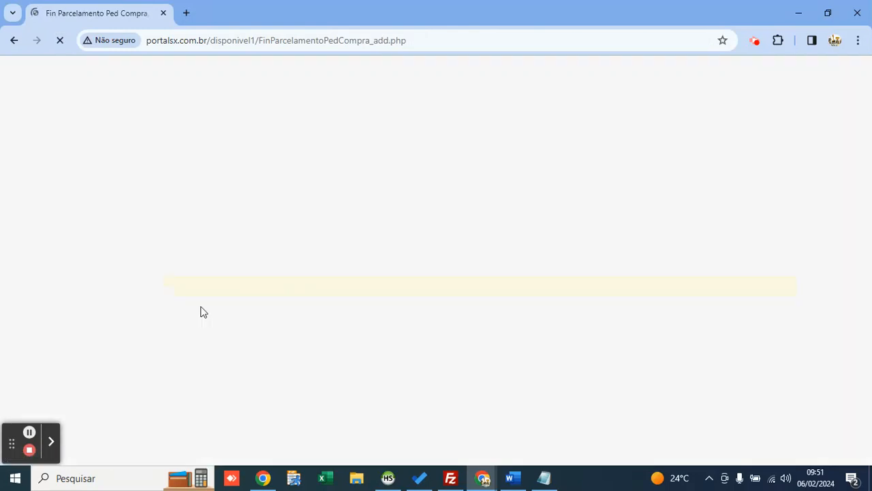
left_click(309, 191)
mouse_move(309, 192)
left_mouse_down()
mouse_move(310, 167)
mouse_move(310, 193)
left_mouse_up()
left_click(313, 191)
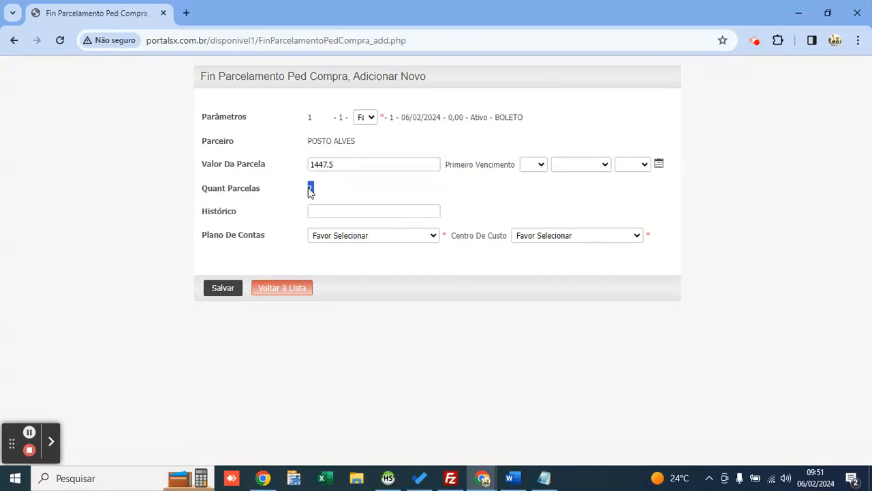
left_click(367, 118)
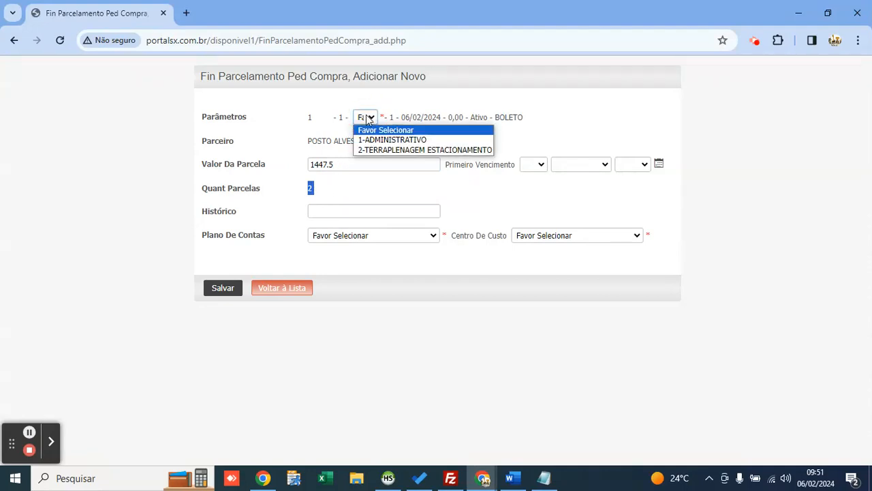
key("Down")
key("Return")
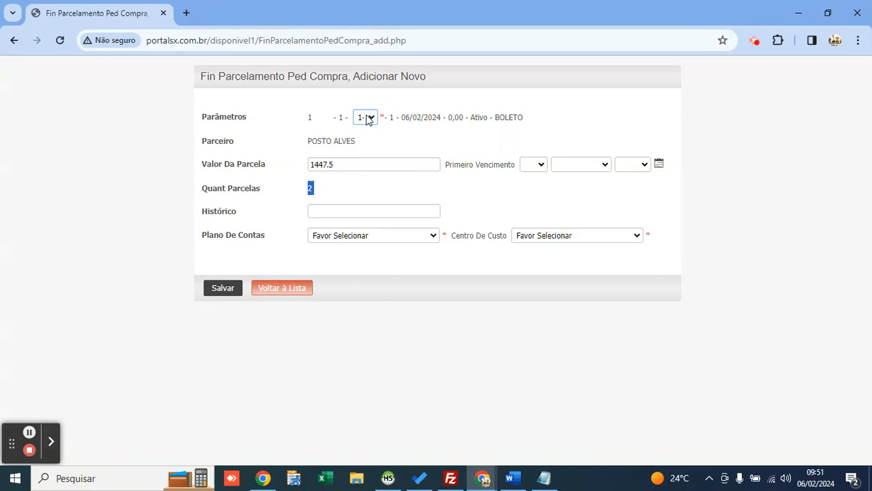
left_click(378, 138)
left_click(659, 165)
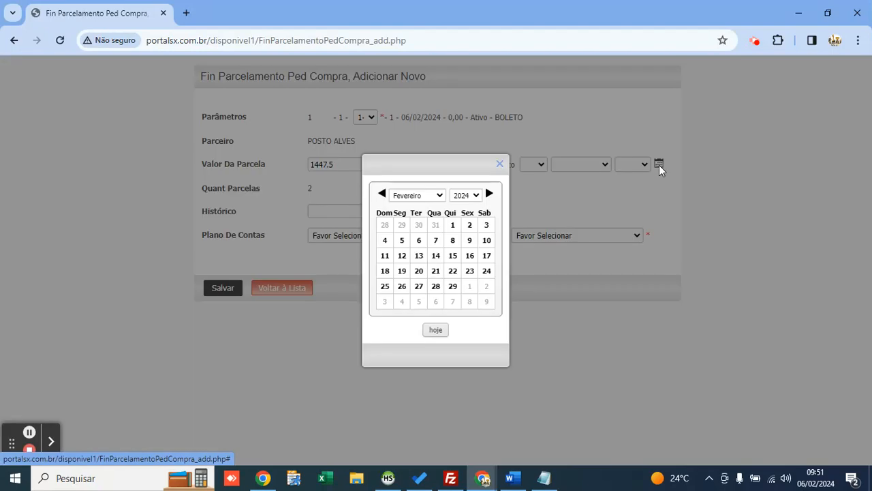
left_click(418, 272)
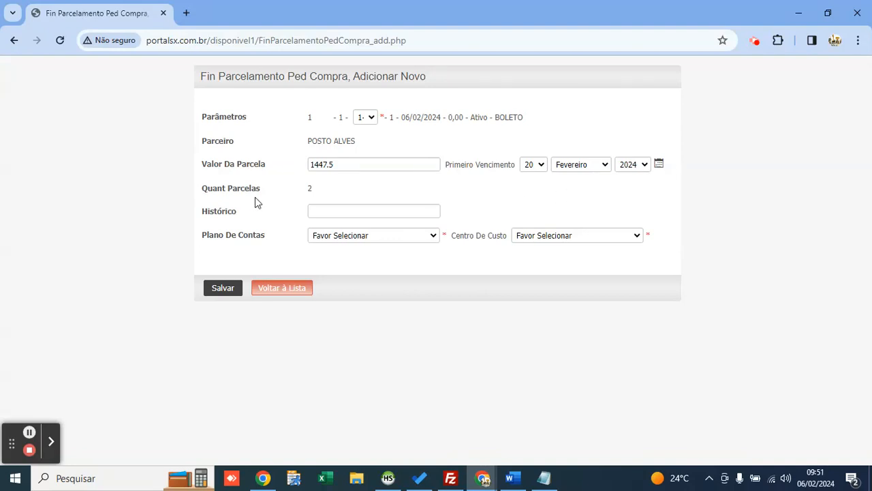
double_click(312, 189)
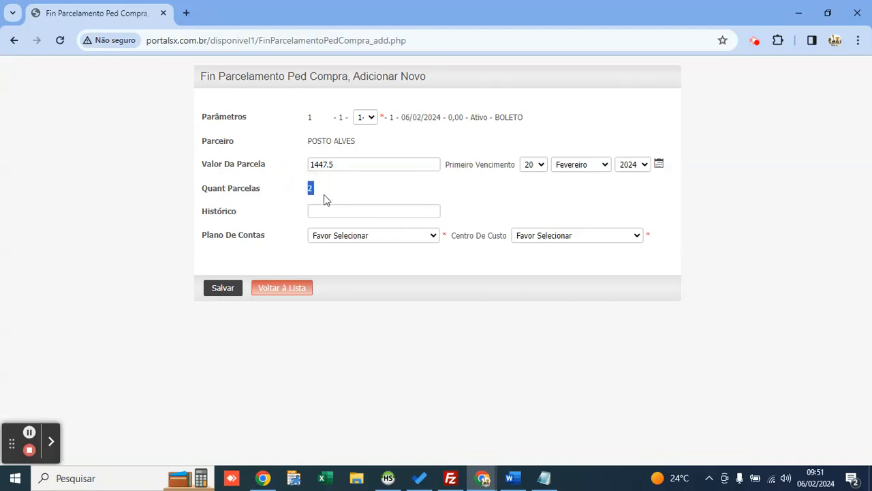
left_click(480, 198)
Step: Add history 'COMPRAS PARA O ESTOQUE', account FORNECEDORES, cost centre PROJETOS, then save the plan
left_click(368, 210)
type("COMPRAS PARA O ES")
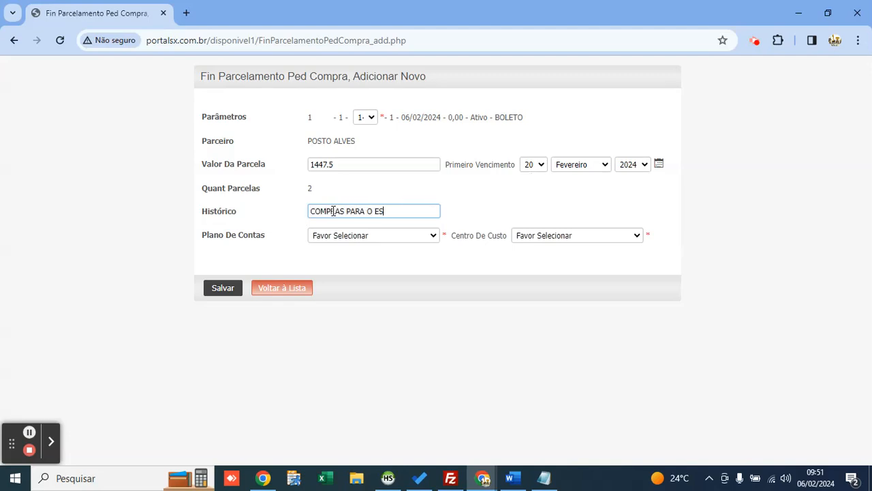
type("TOQUE")
left_click(367, 235)
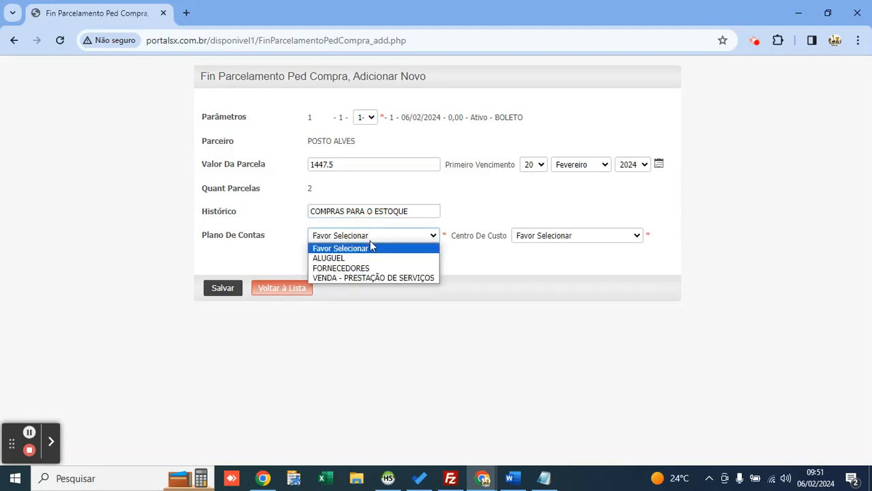
key("Down")
key("Down")
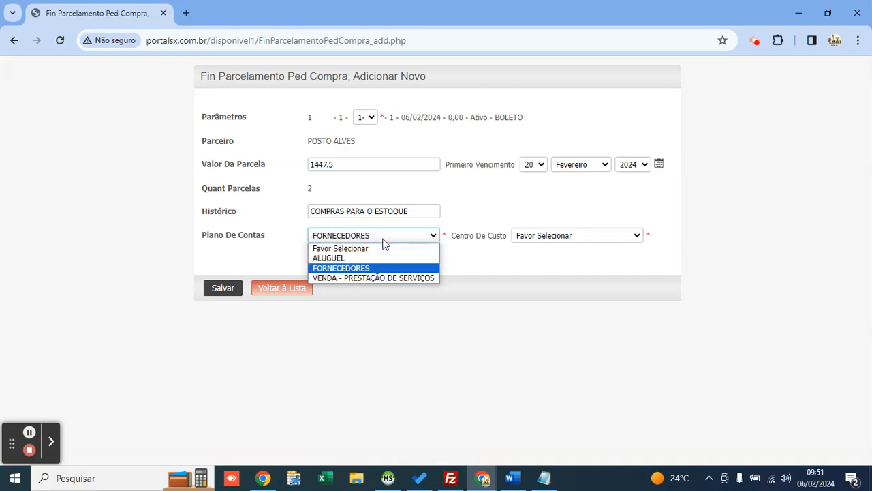
key("Return")
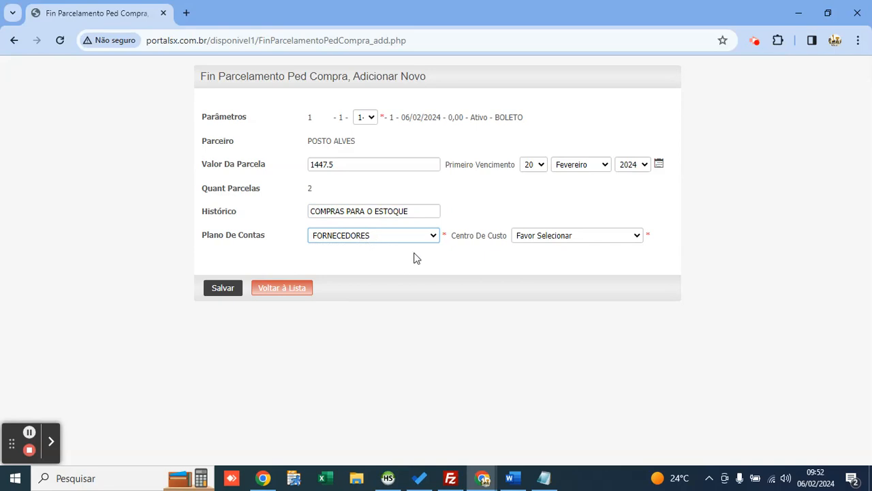
left_click(566, 240)
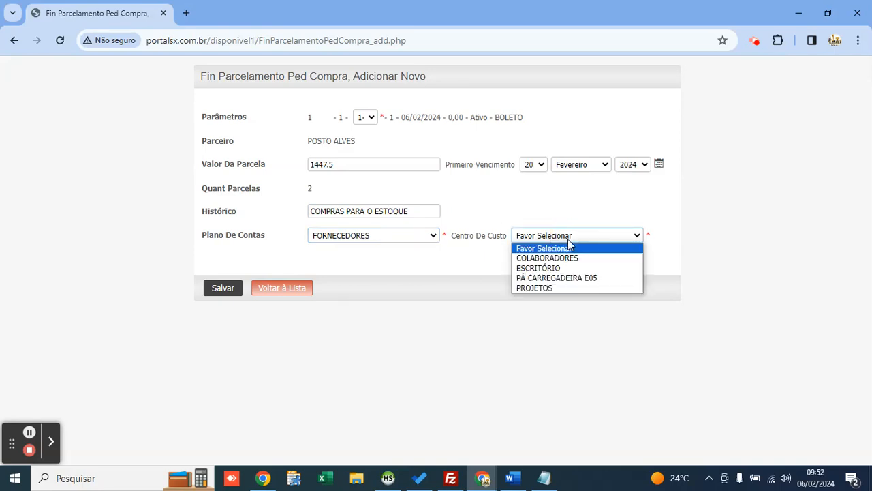
key("Down")
key("Down")
key("Down")
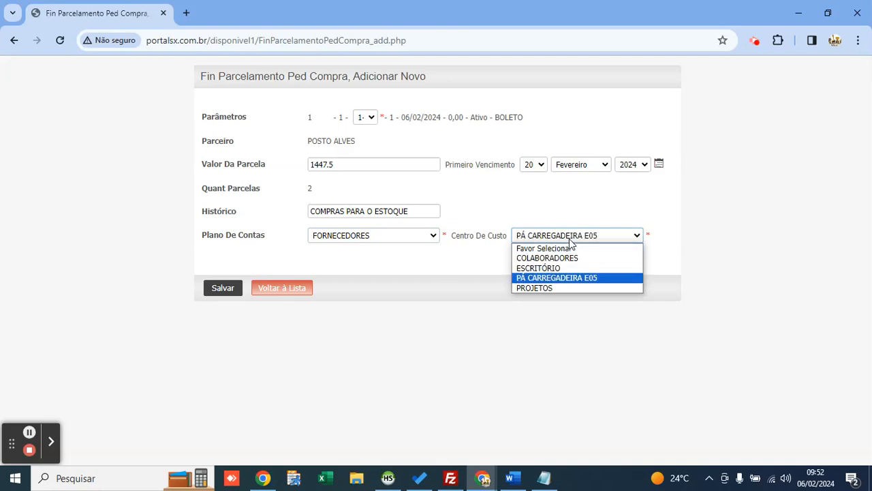
key("Up")
key("Up")
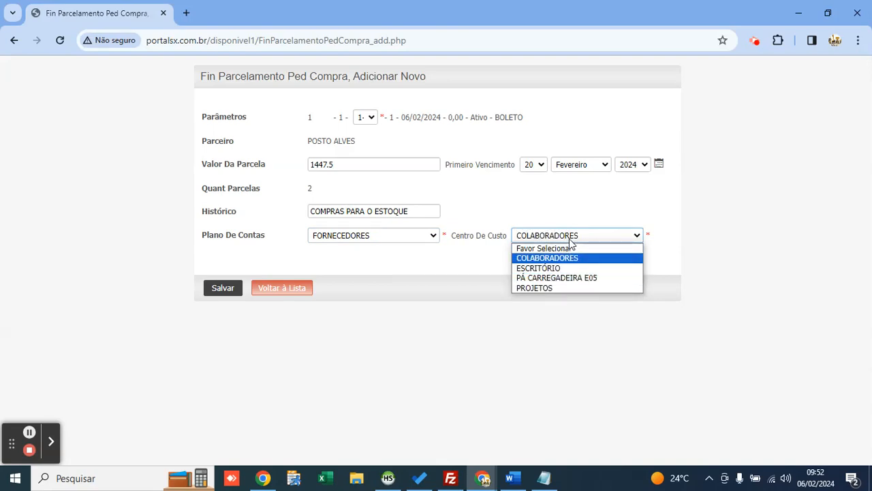
key("Down")
key("Down")
key("Down")
key("Return")
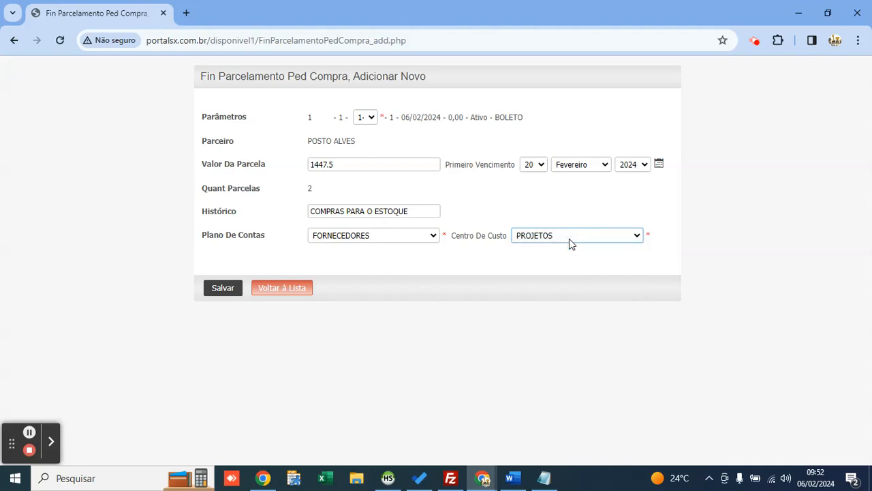
left_click(533, 218)
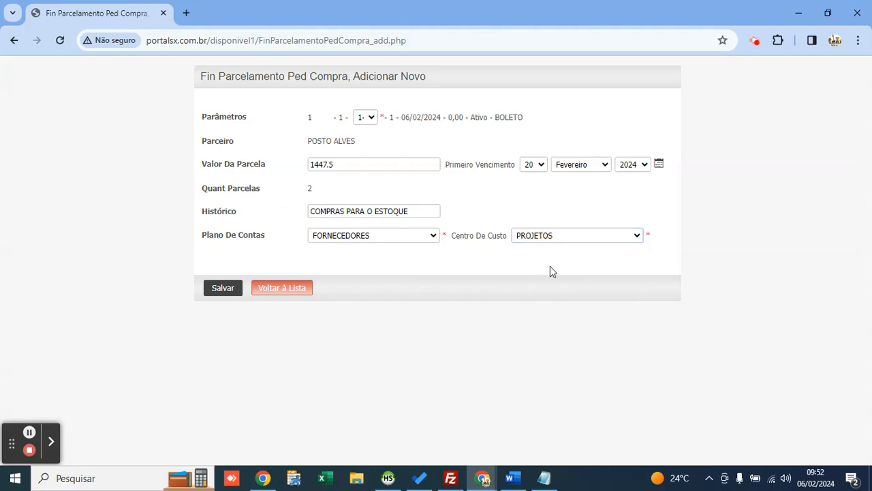
left_click(217, 290)
left_click(293, 330)
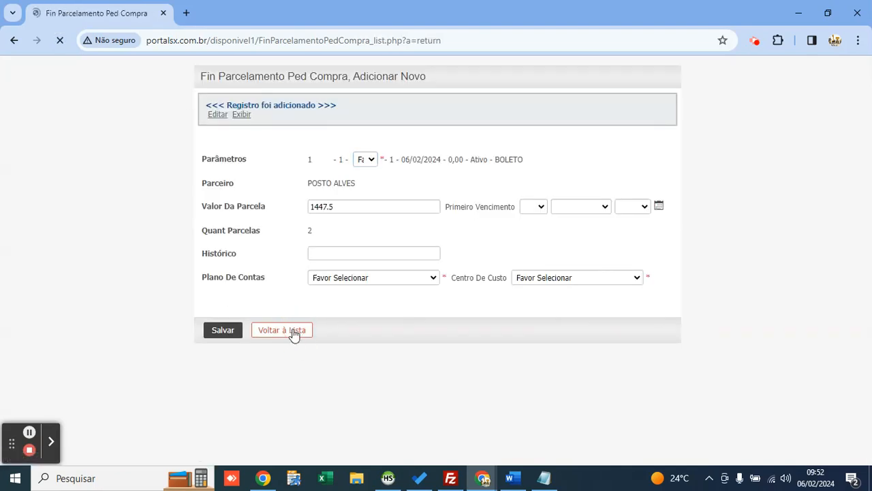
Step: Open Adicionar ou Alterar CP and check the two 1.447,50 payables due 20/02/2024 and 20/03/2024
left_click(154, 170)
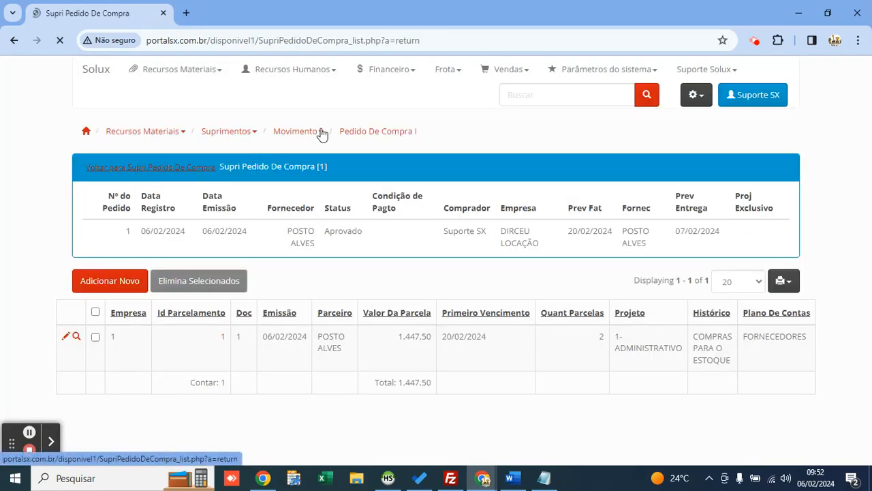
mouse_move(381, 80)
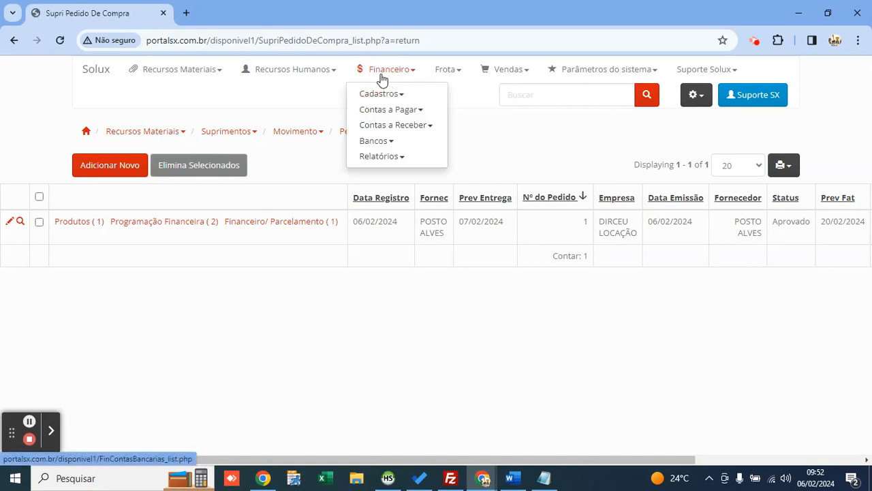
mouse_move(418, 111)
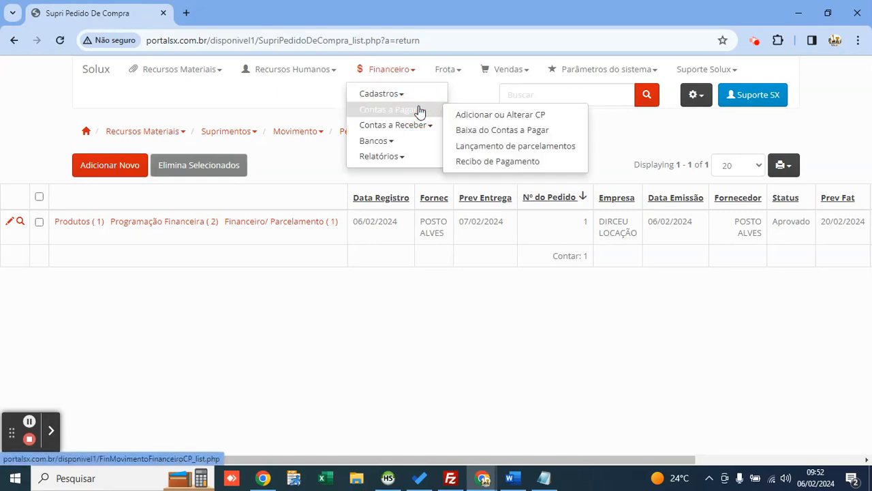
left_click(468, 114)
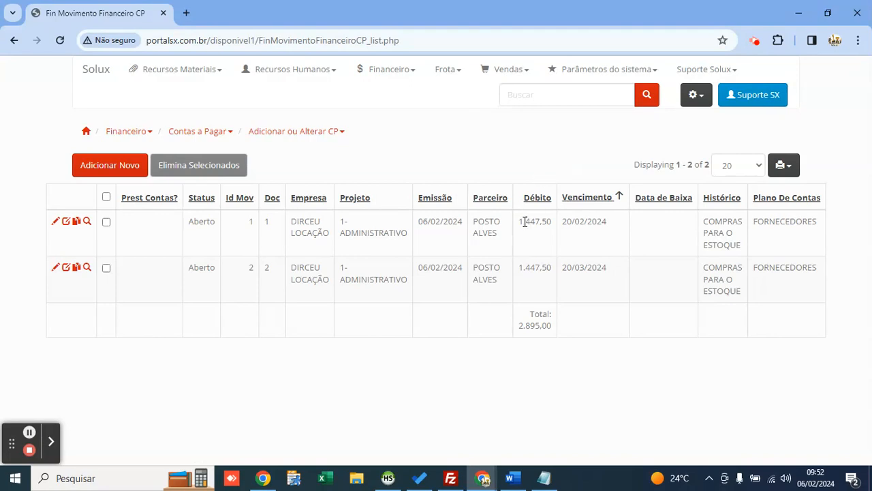
left_click_drag(518, 320, 554, 326)
left_click(562, 326)
left_click(670, 222)
left_click(606, 267)
left_click_drag(592, 266, 553, 268)
left_click_drag(608, 221, 548, 221)
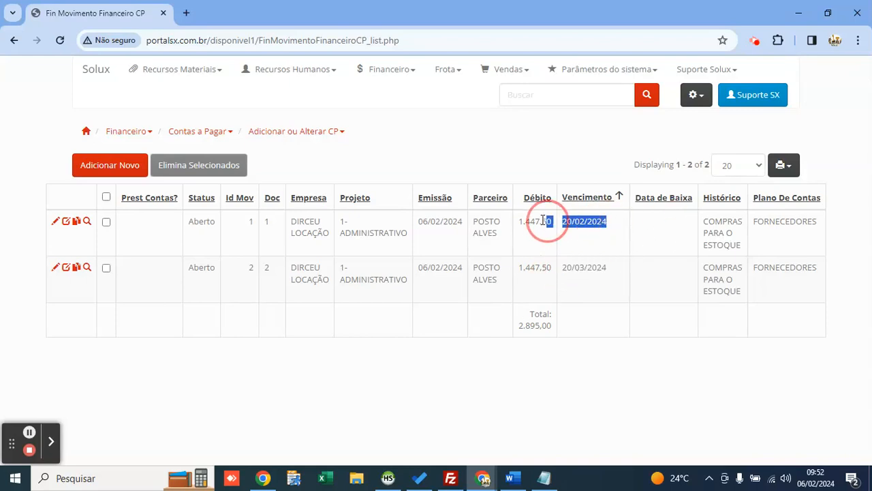
left_click(543, 160)
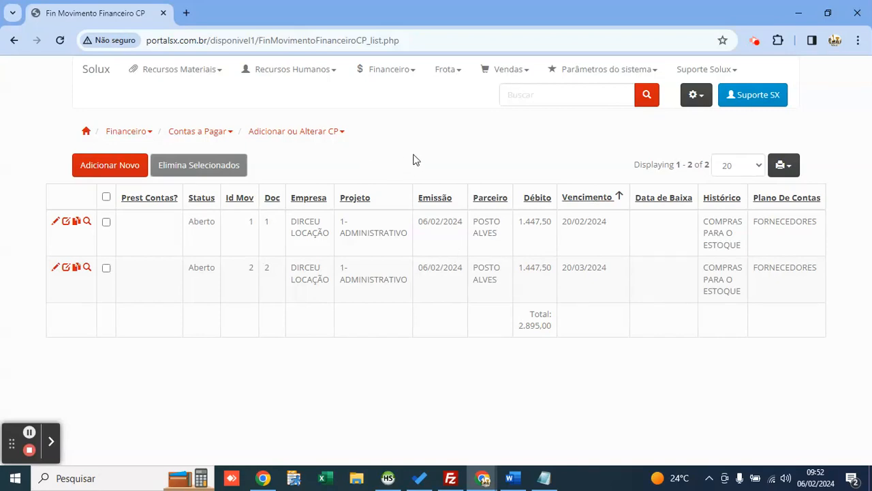
Step: In Baixa do Contas a Pagar, search payables due between 01/02/2024 and 29/02/2024
left_click(379, 70)
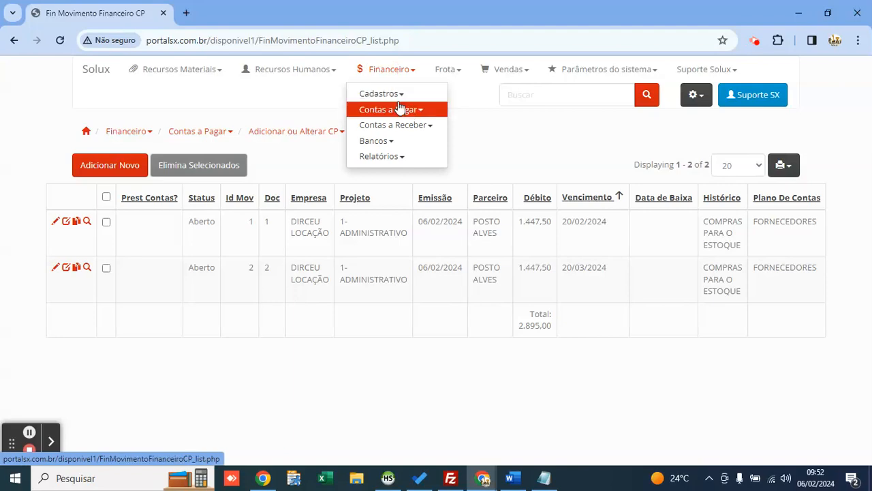
left_click(402, 109)
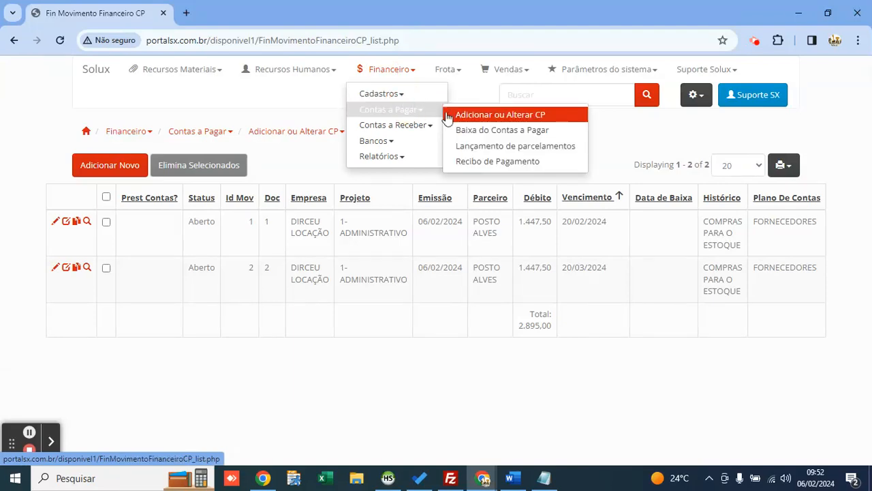
left_click(482, 131)
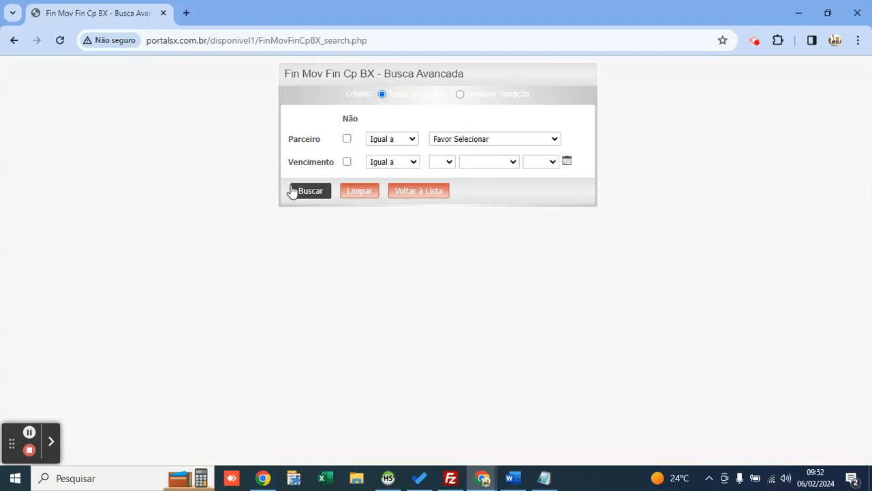
left_click(375, 163)
left_click(404, 202)
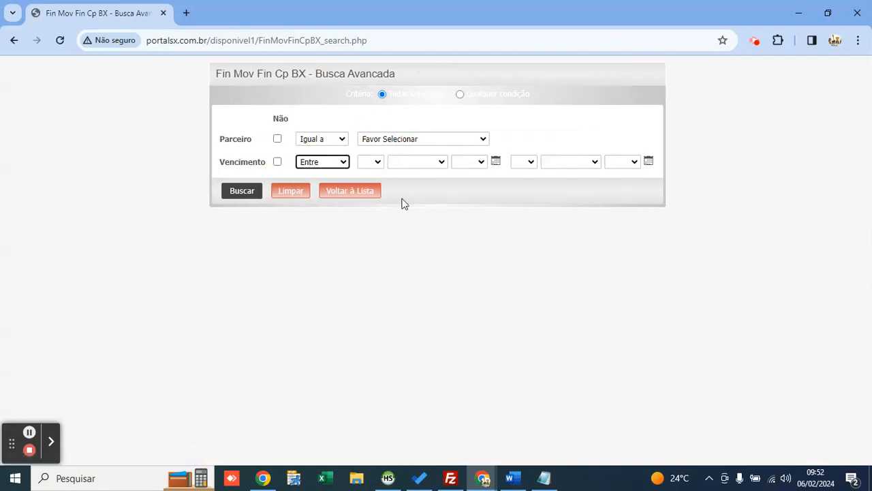
left_click(495, 162)
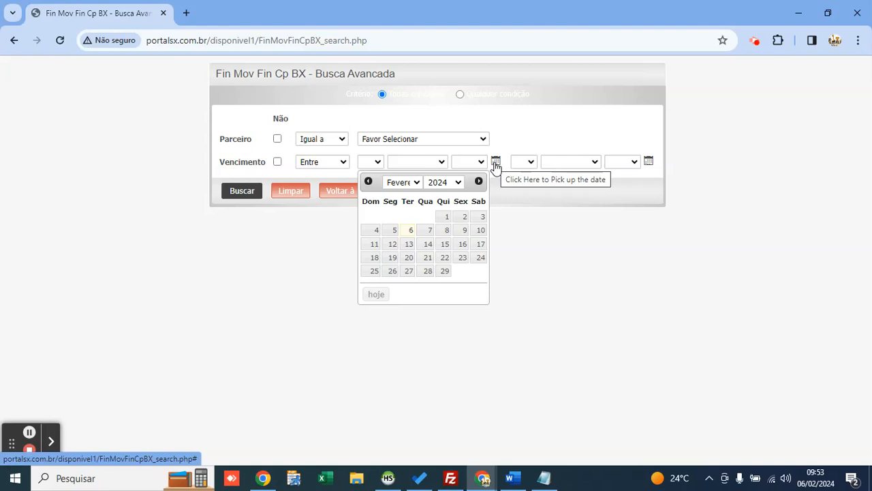
left_click(445, 217)
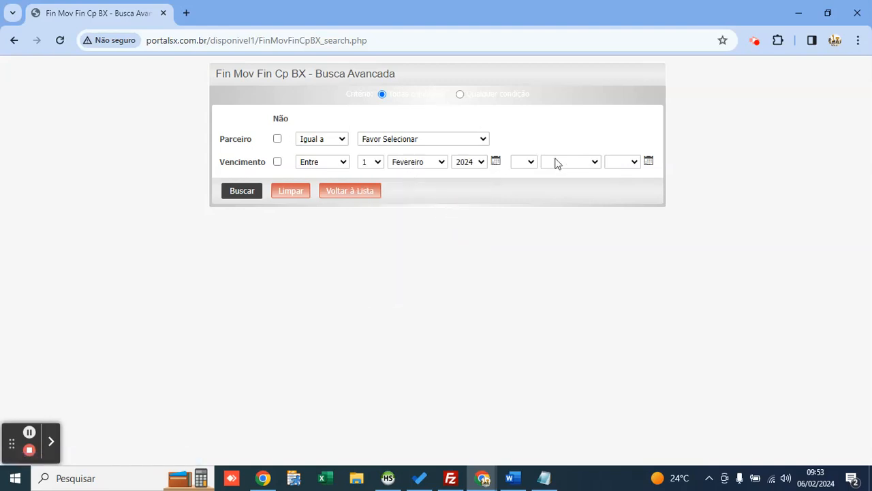
left_click(648, 161)
left_click(599, 270)
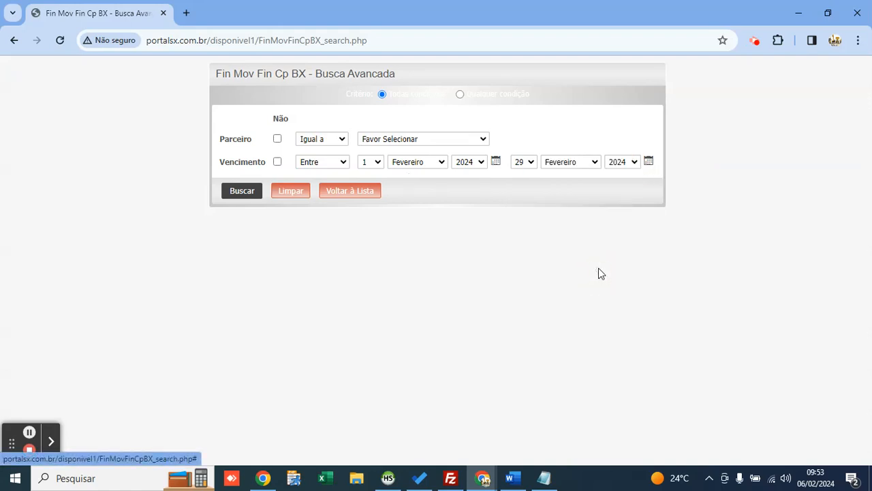
left_click(236, 196)
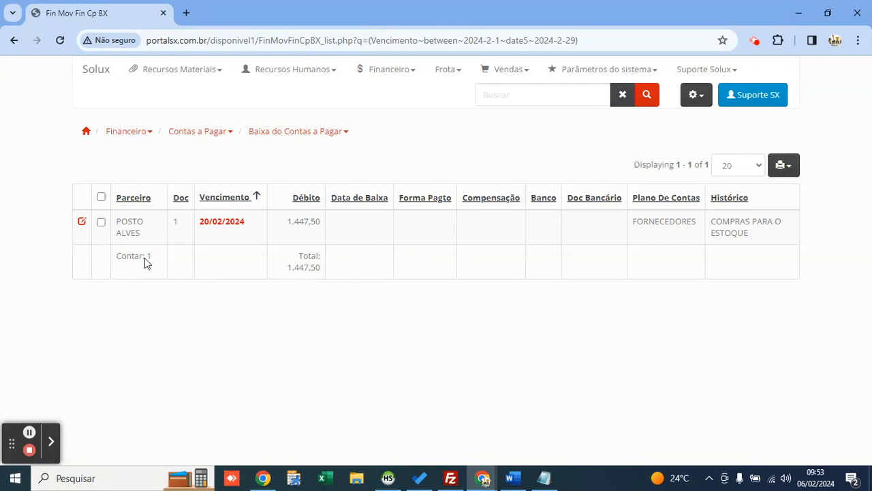
Step: Edit the 1.447,50 POSTO ALVES payable and set its settlement date to 6 February 2024
left_click(82, 223)
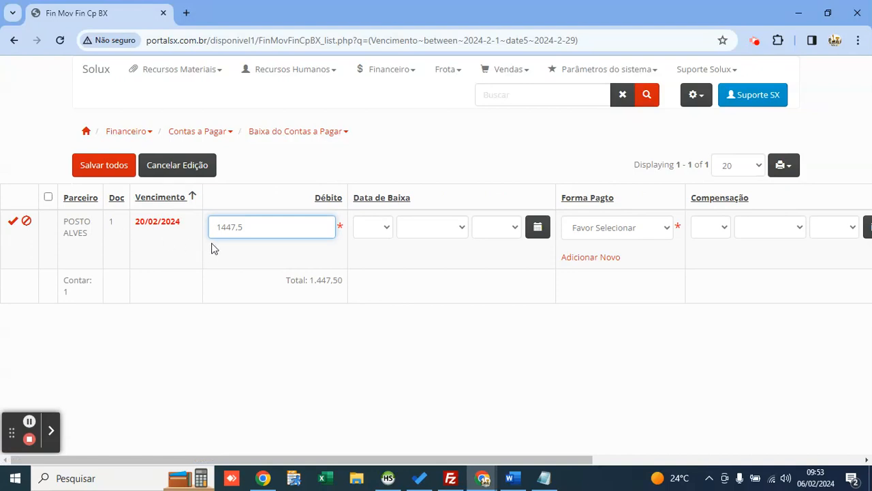
left_click_drag(261, 230, 208, 235)
left_click(384, 170)
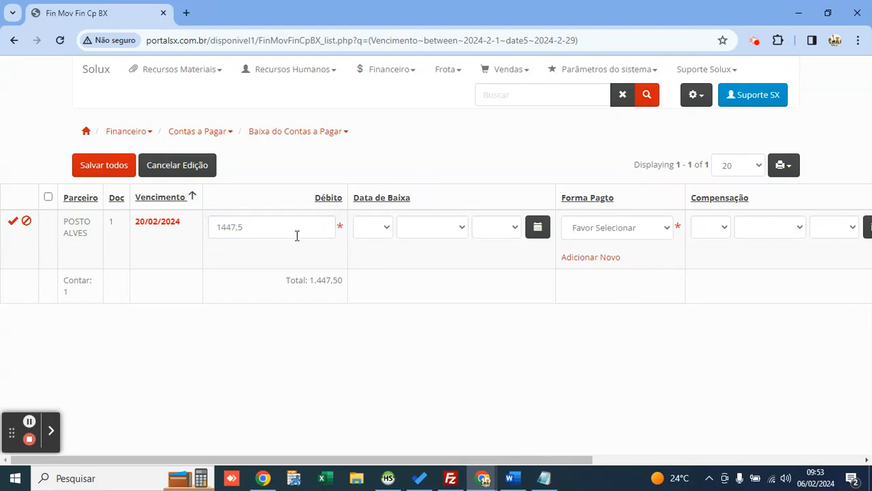
left_click(538, 227)
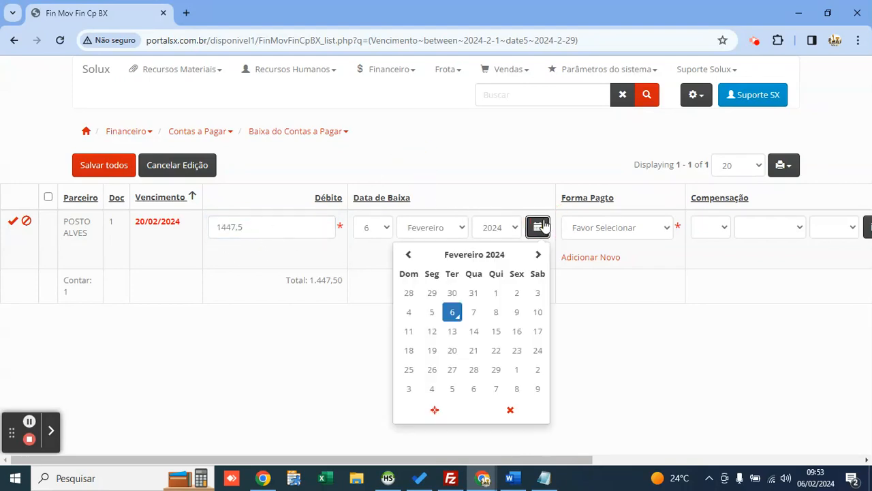
left_click(481, 202)
Step: Choose BOLETO, compensation date 06/02/2024 and BANCO DO BRASIL, then save and reload the list
left_click(596, 229)
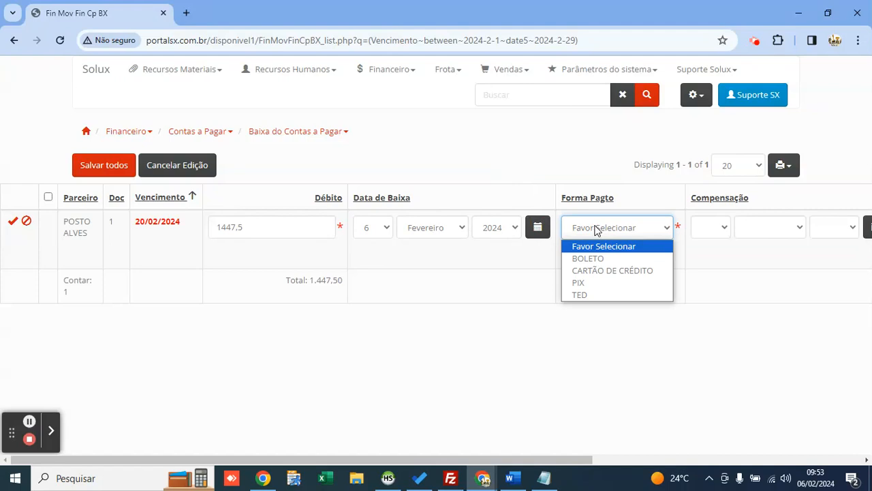
key("Down")
key("Return")
left_click_drag(574, 459, 785, 436)
left_click(557, 227)
left_click(628, 232)
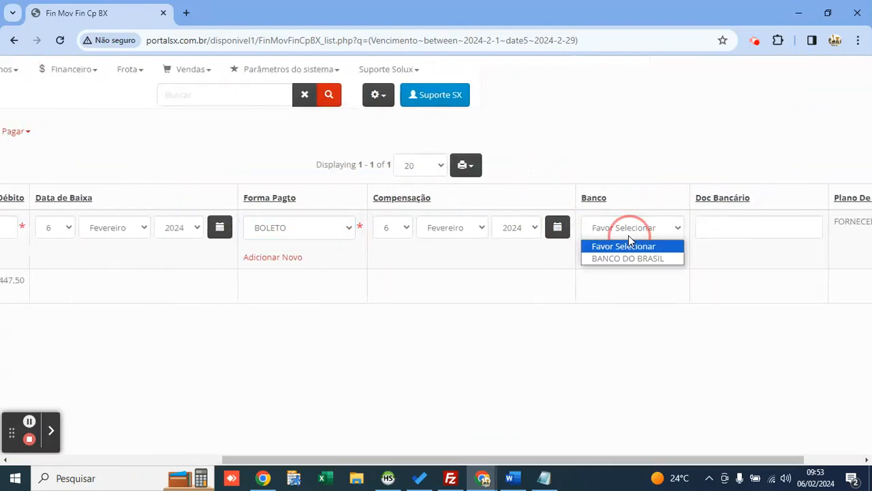
left_click(635, 258)
left_click_drag(678, 460, 354, 453)
left_click(119, 166)
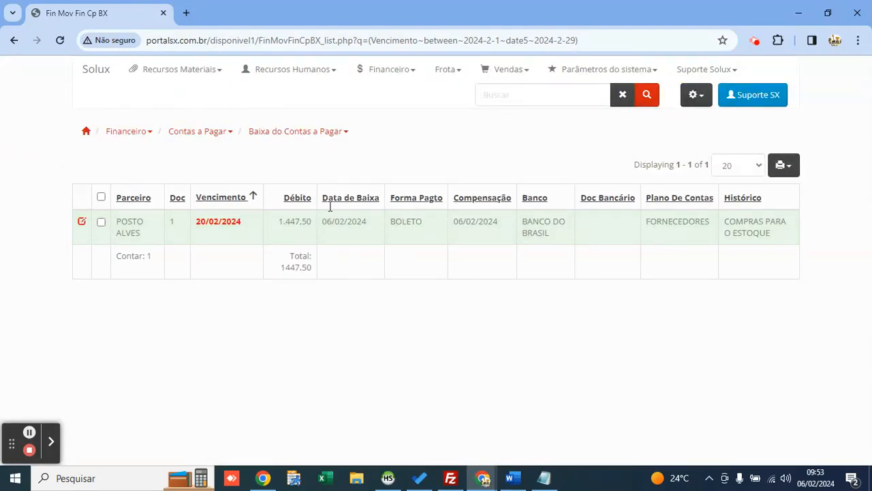
key("F5")
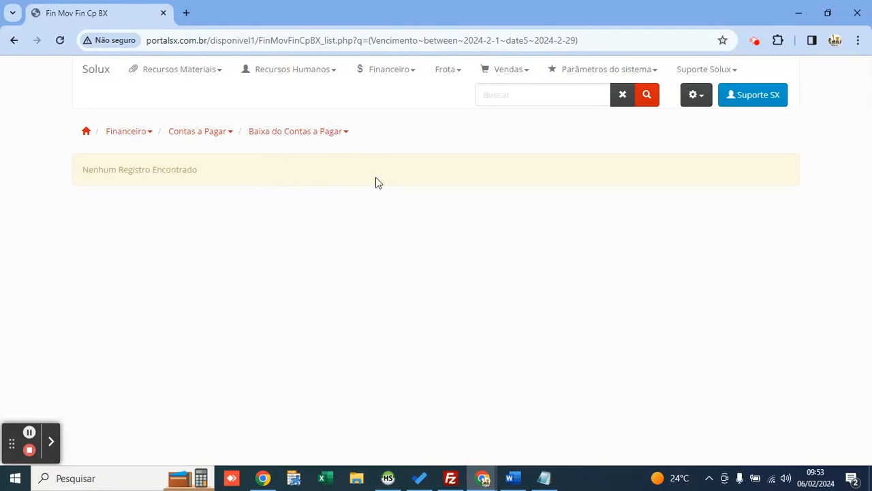
Step: Open Recibo de Pagamento and check the 1.447,50 payment settled on 06/02/2024
left_click(394, 74)
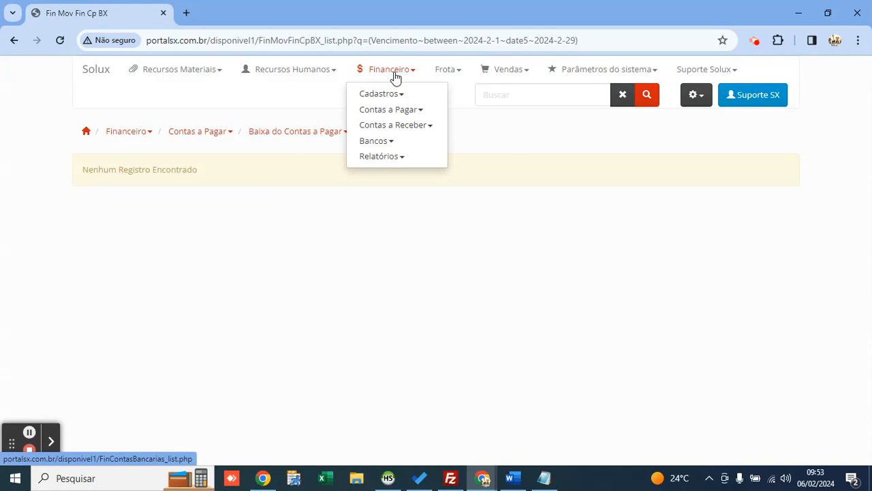
left_click(395, 112)
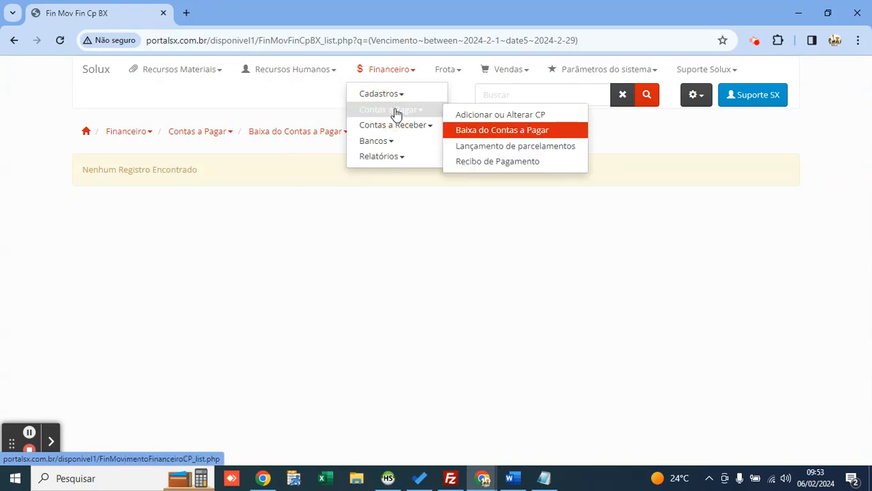
left_click(494, 163)
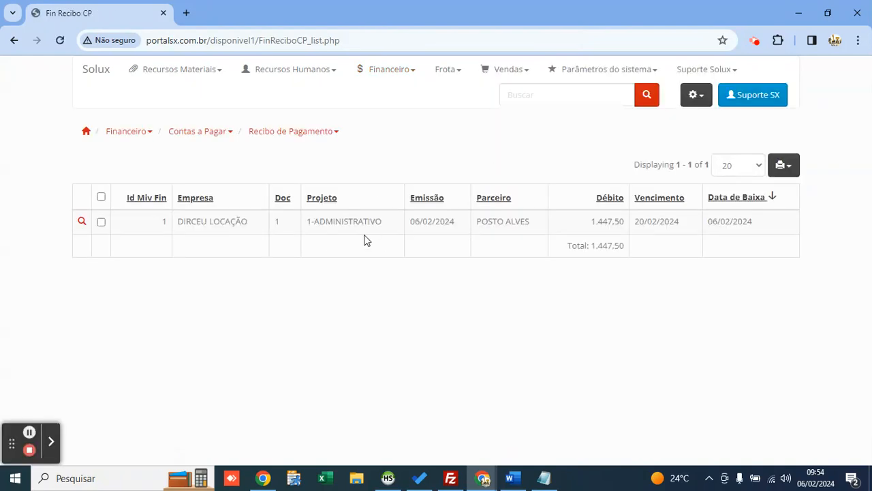
left_click(593, 225)
double_click(593, 225)
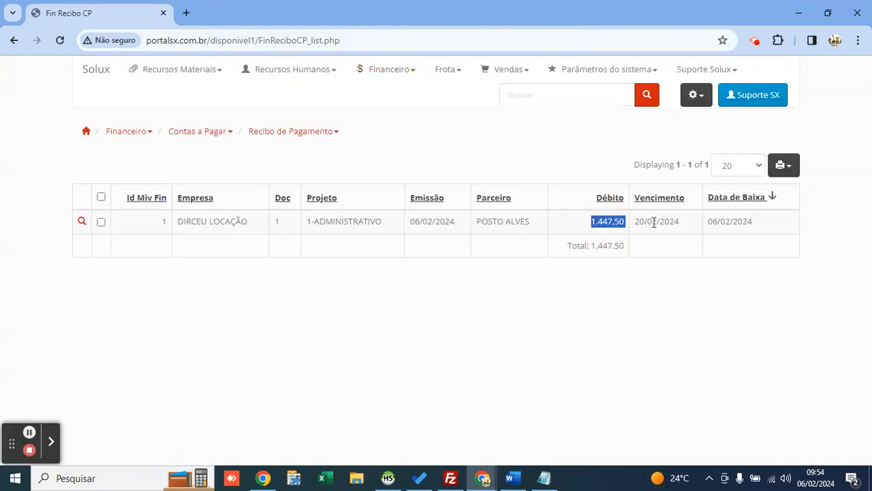
double_click(712, 223)
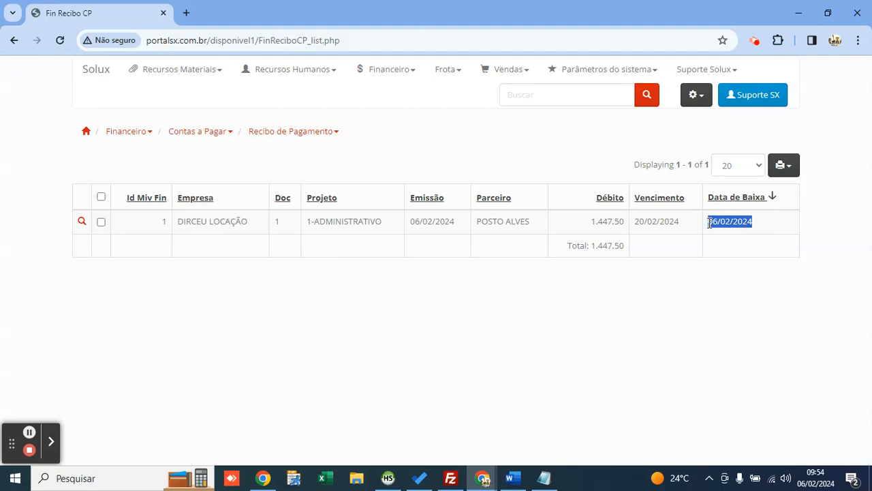
left_click(117, 268)
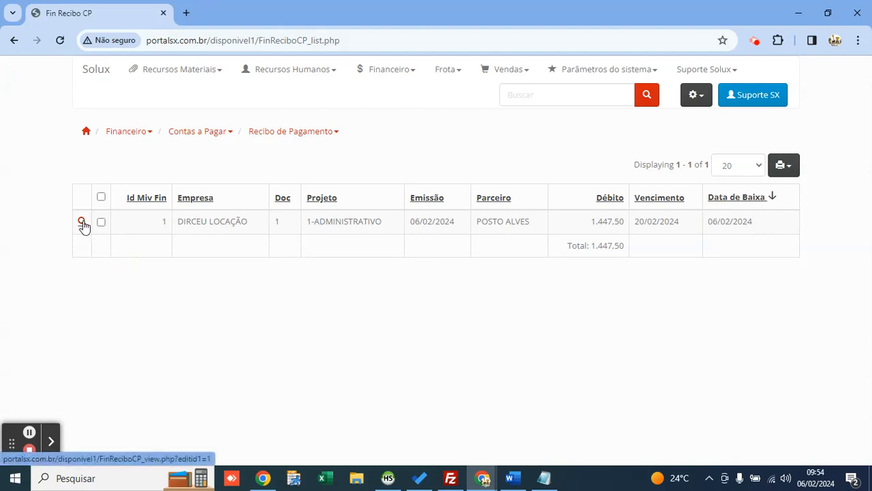
left_click(82, 223)
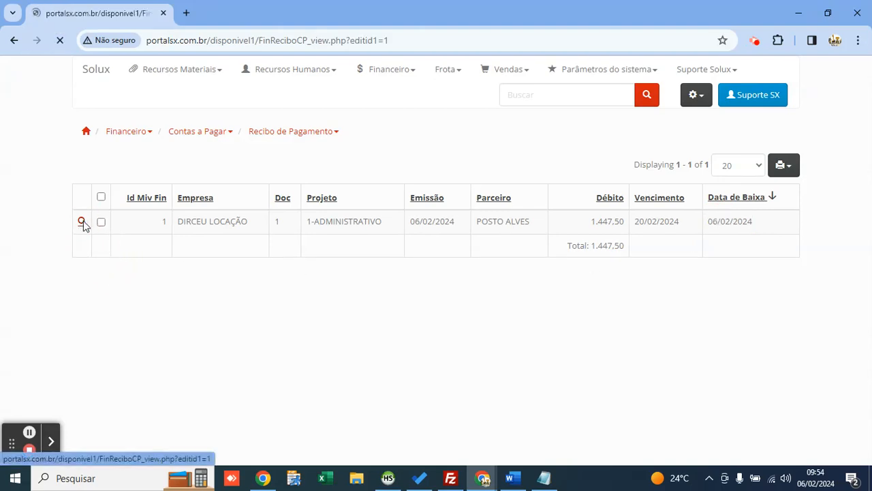
key("ctrl+plus")
key("ctrl+plus")
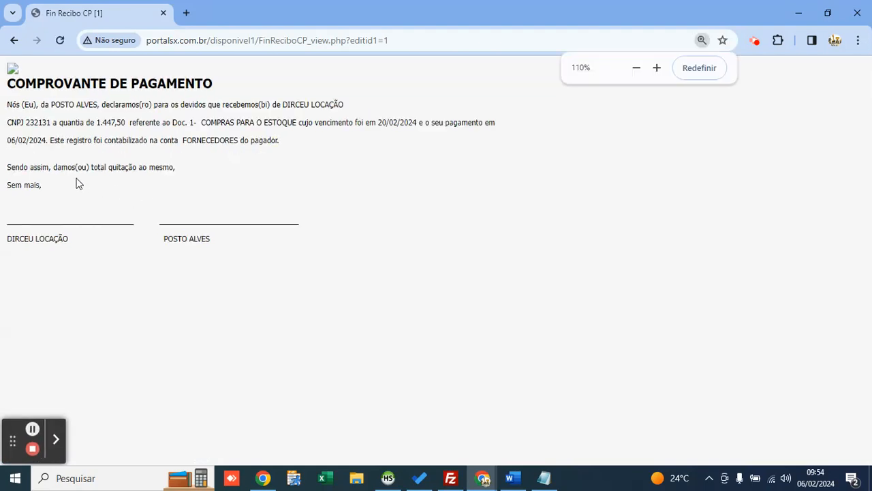
key("ctrl+plus")
left_click(73, 135)
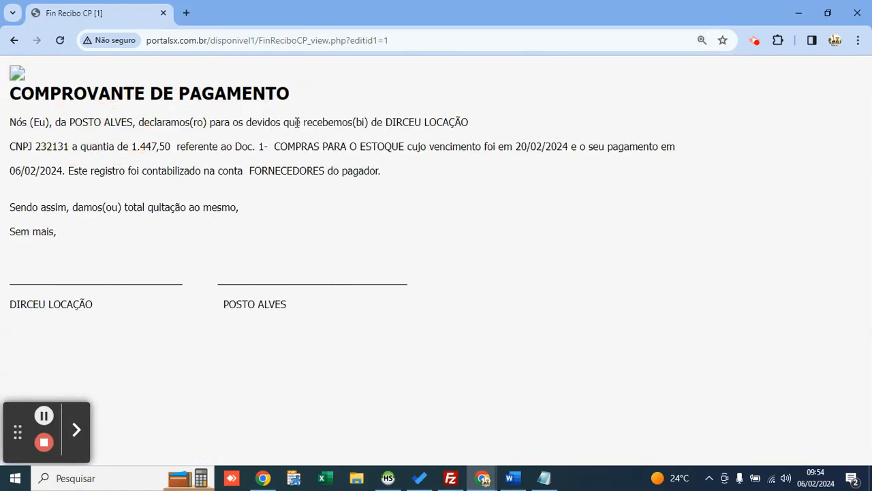
left_click_drag(385, 122, 469, 122)
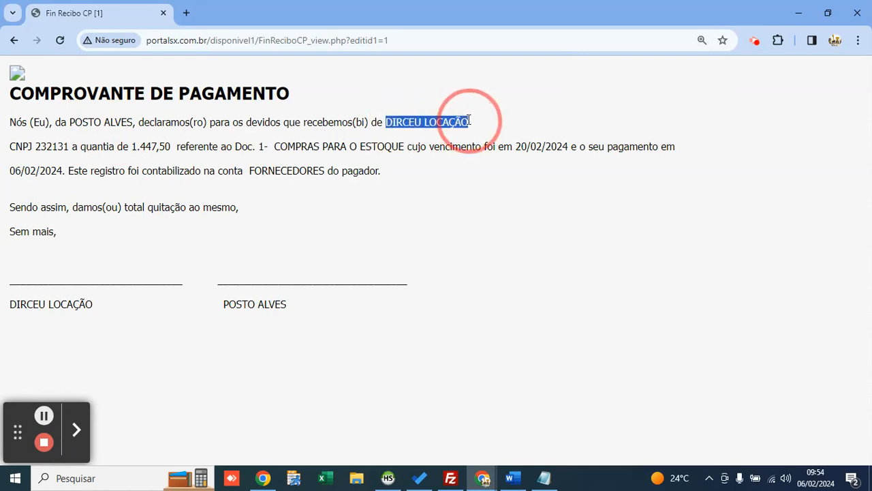
left_click(140, 150)
double_click(169, 150)
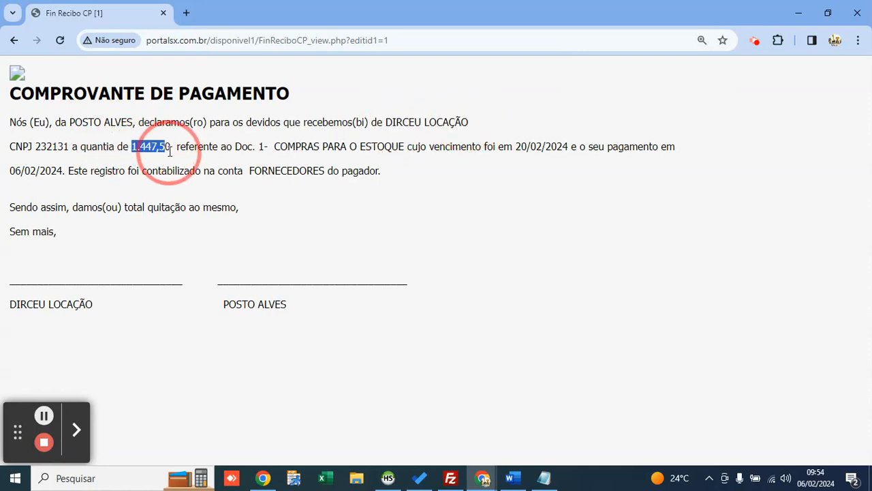
left_click_drag(273, 146, 405, 151)
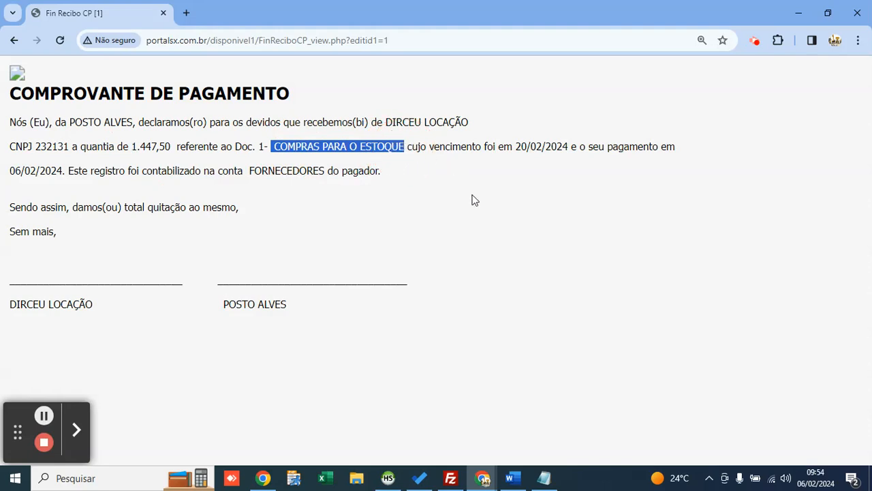
left_click(103, 122)
left_click_drag(279, 147, 366, 148)
left_click(530, 146)
left_click(570, 148)
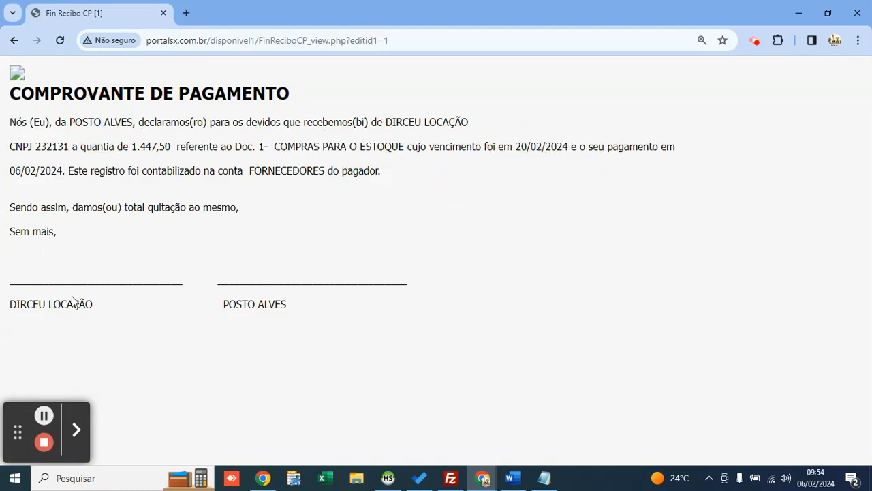
left_click_drag(105, 281, 199, 296)
left_click(105, 272)
left_click(268, 278)
left_click(13, 41)
key("ctrl+minus")
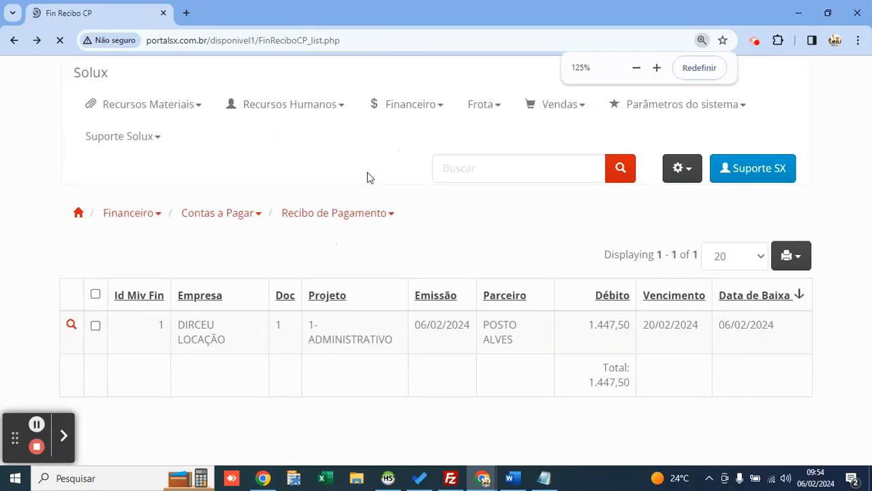
left_click(714, 68)
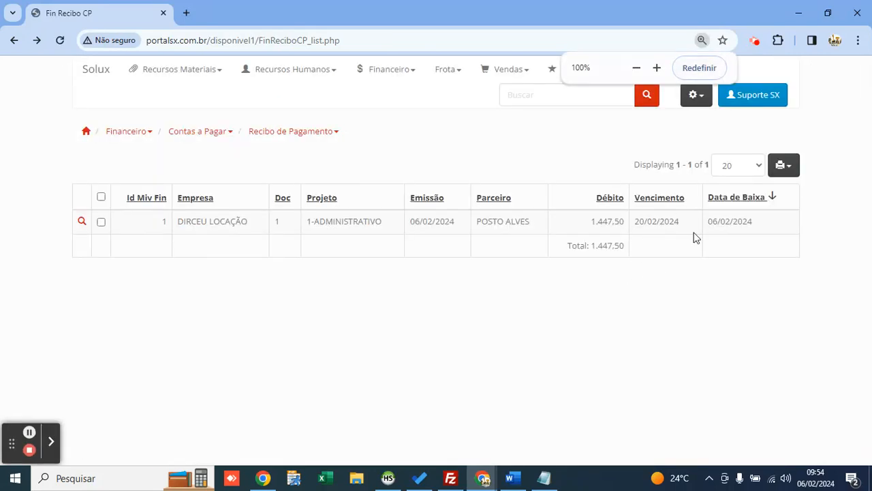
Step: Open Conciliação Bancária and check the BANCO DO BRASIL balance of -1.447,50
left_click(381, 80)
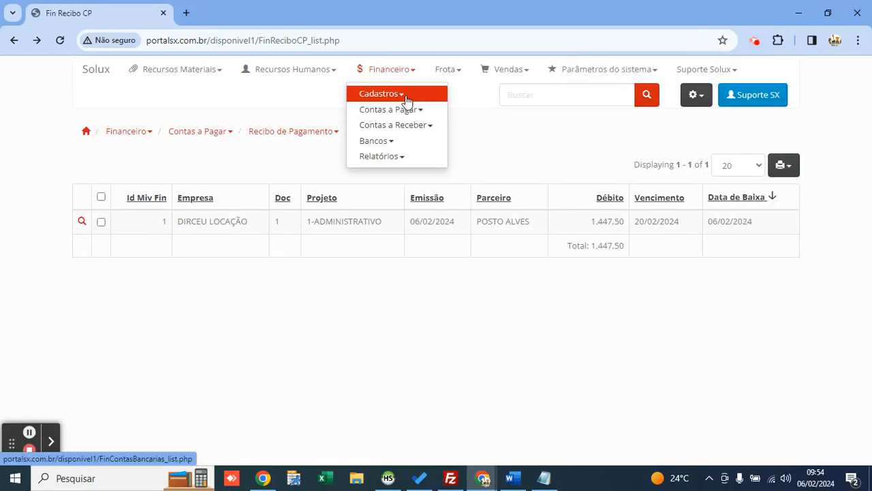
mouse_move(419, 115)
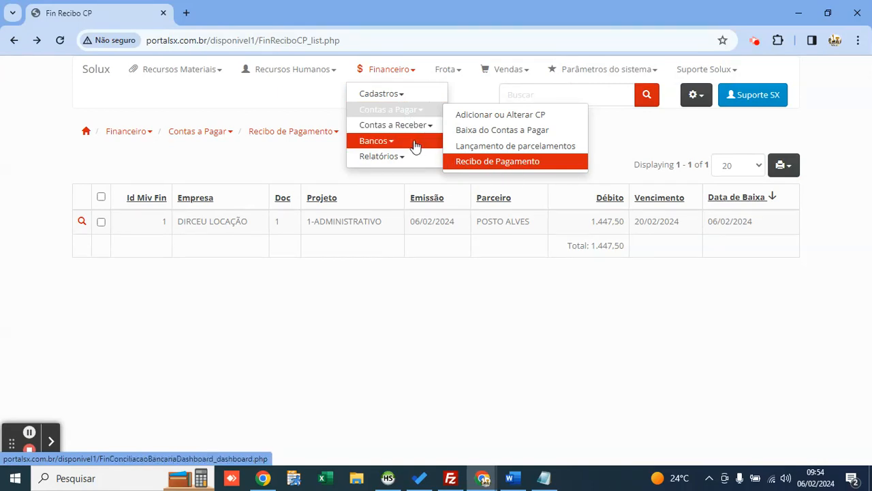
mouse_move(415, 145)
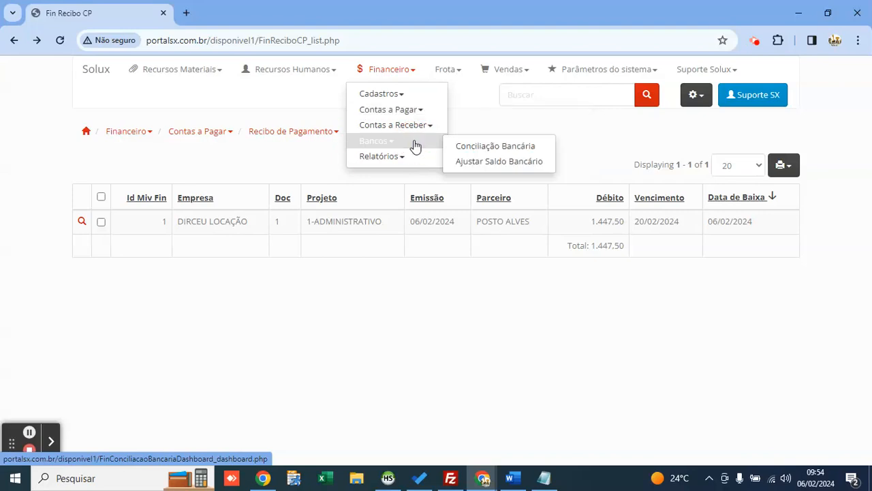
left_click(472, 148)
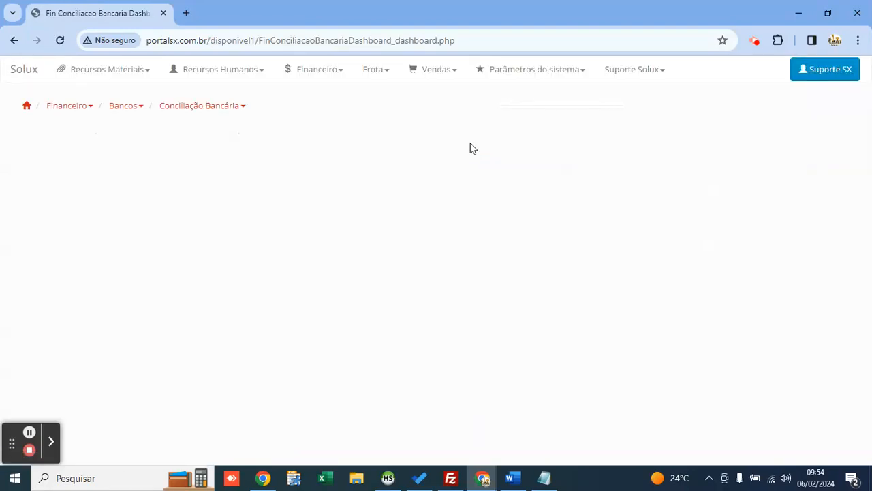
left_click(80, 195)
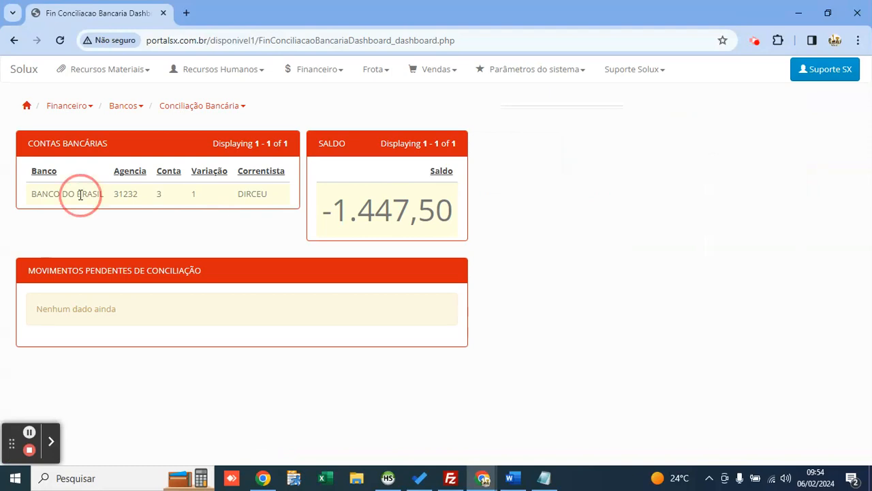
left_click_drag(317, 214, 463, 209)
left_click(450, 213)
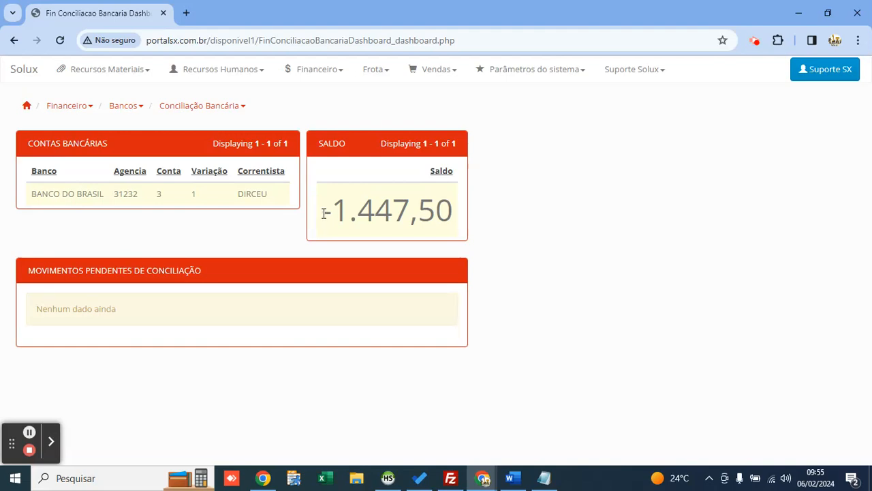
left_click_drag(324, 213, 463, 209)
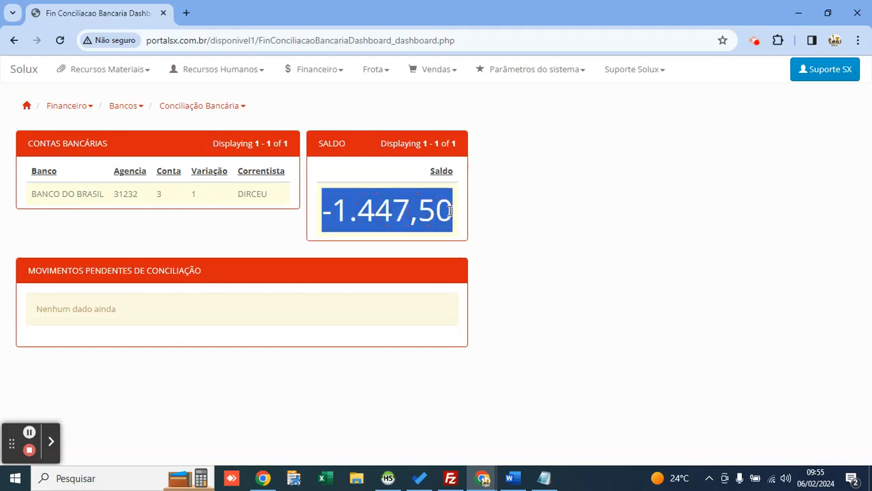
double_click(92, 195)
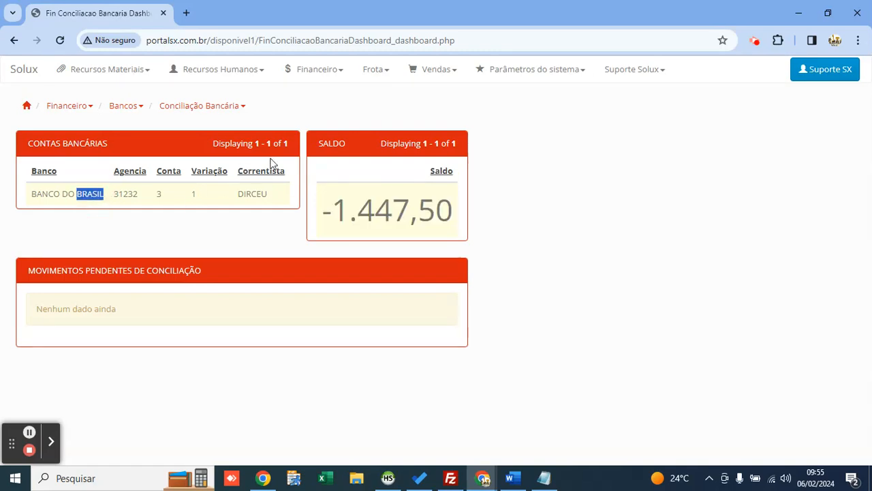
Step: Open the Ajustar Saldo Bancário form from Financeiro > Bancos
left_click(320, 83)
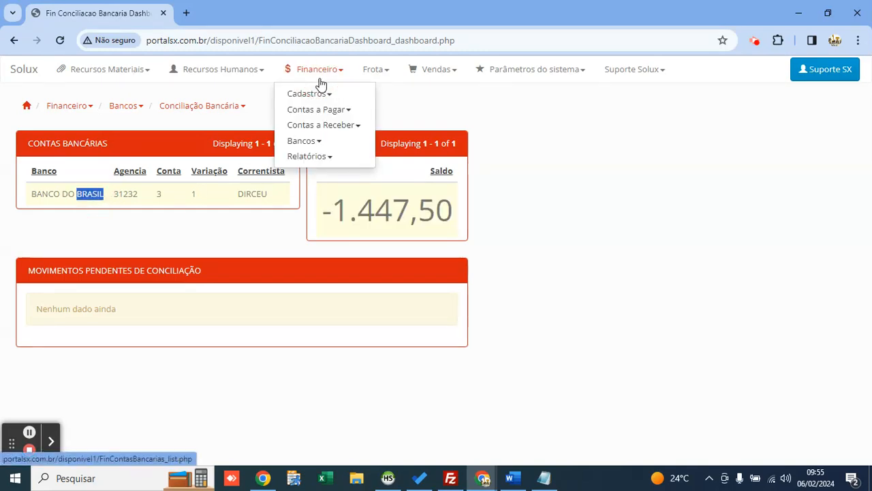
left_click(116, 83)
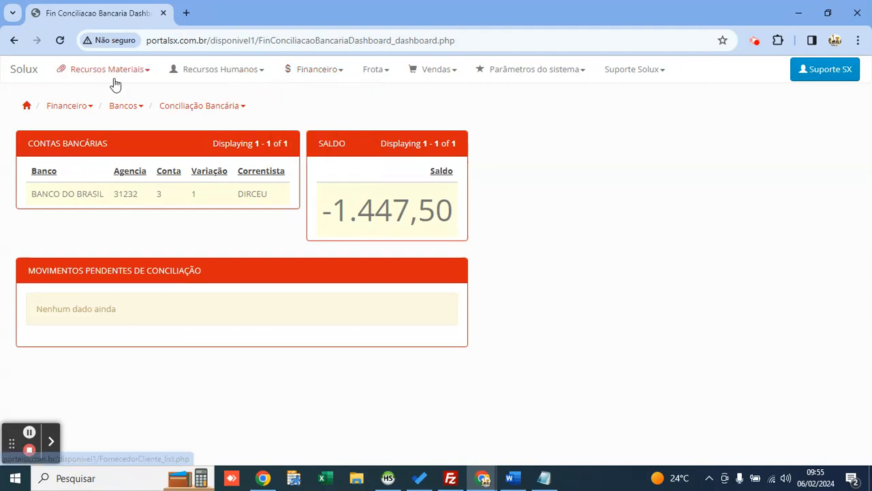
left_click(114, 80)
left_click(304, 71)
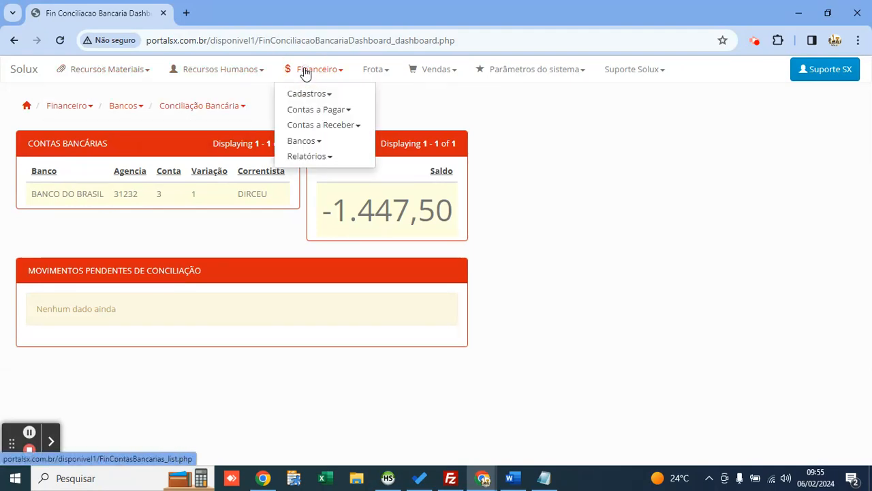
left_click(329, 140)
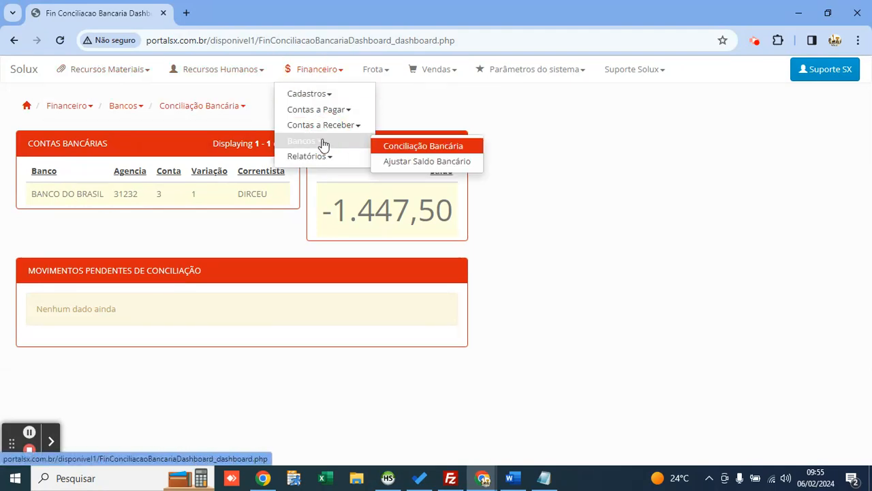
left_click(389, 162)
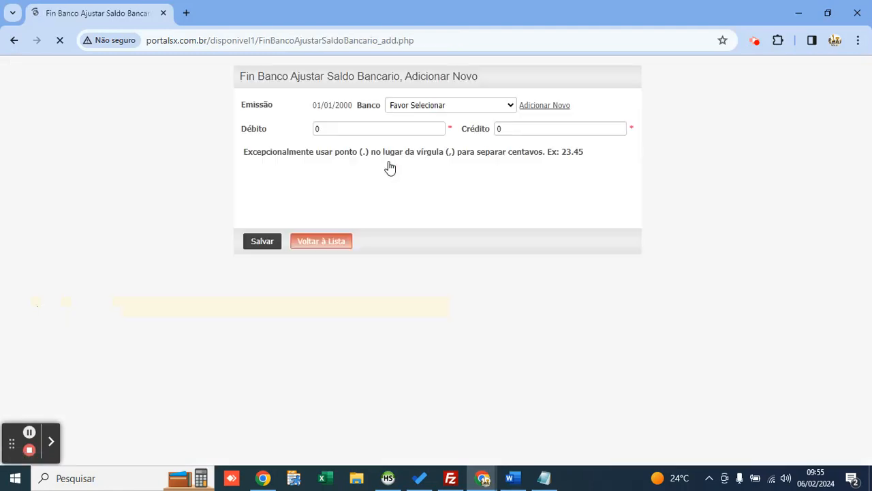
Step: Enter a 1447 credit for BANCO DO BRASIL in Ajustar Saldo Bancário and save it
left_click(419, 103)
left_click(420, 126)
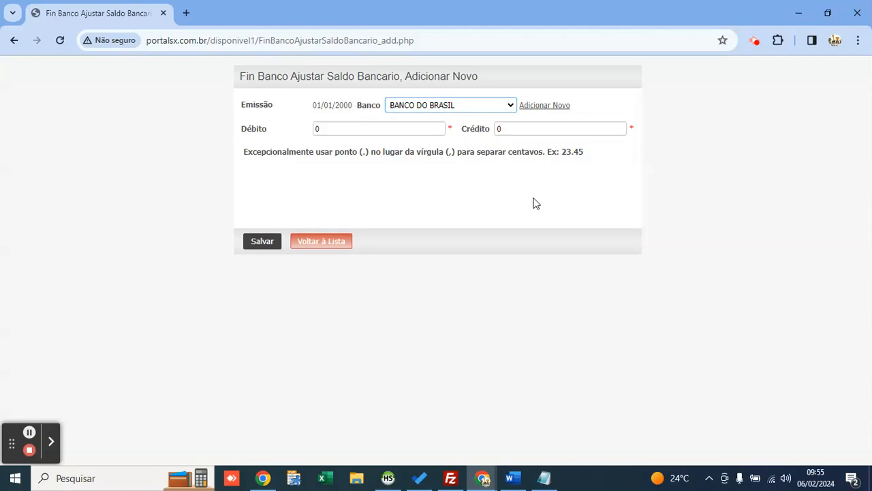
left_click(522, 131)
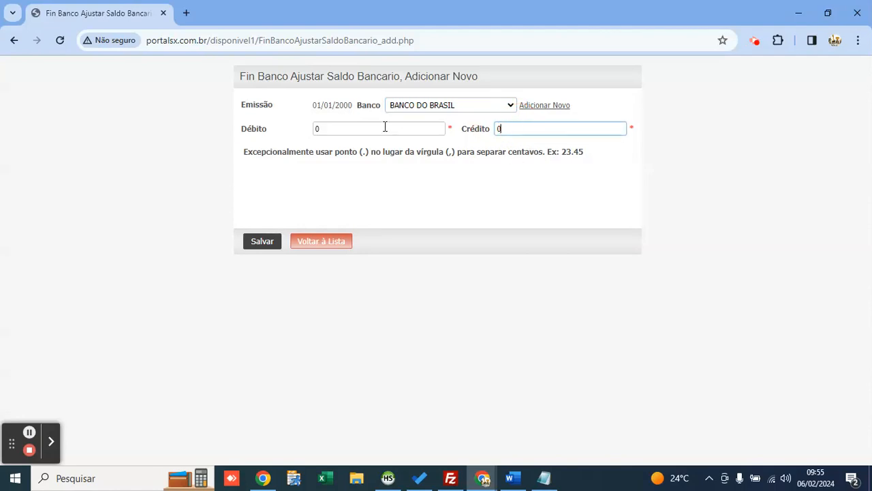
left_click(386, 128)
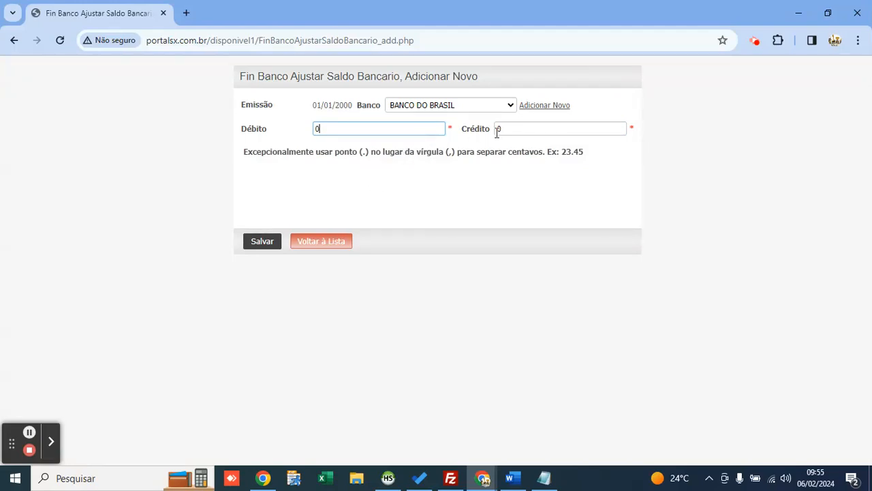
left_click(469, 129)
type("15")
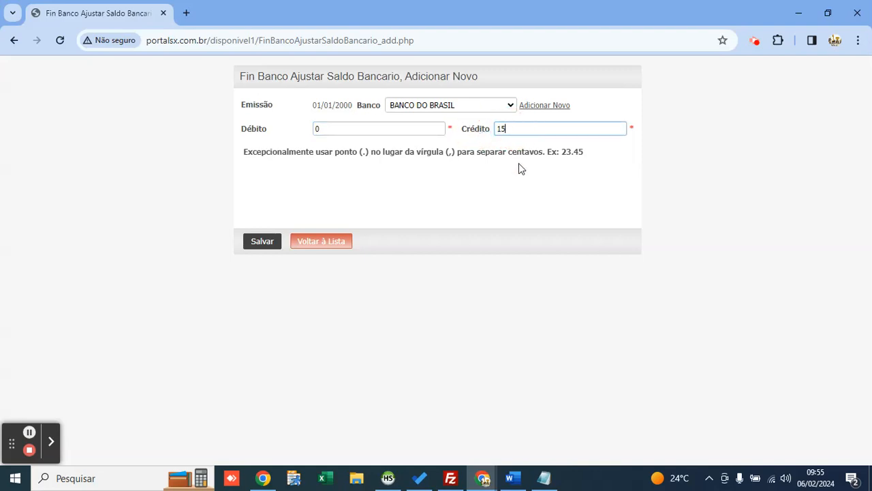
key("BackSpace")
type("447")
left_click(263, 241)
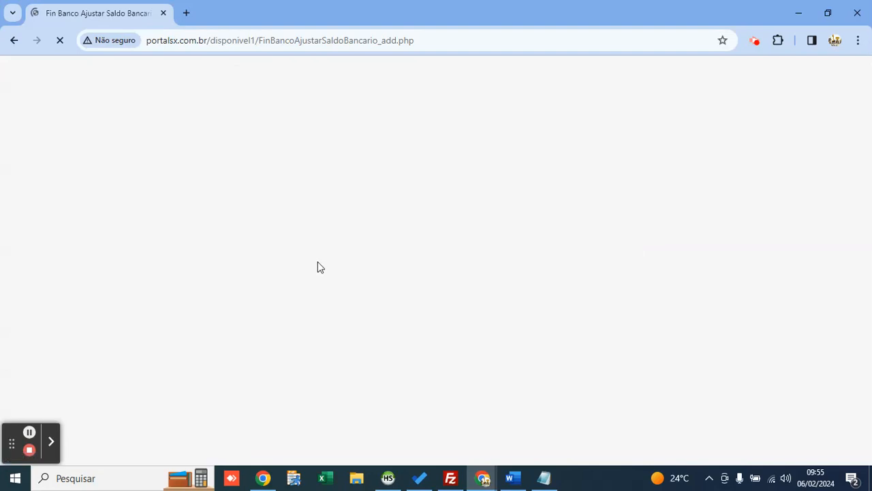
Step: Return to the adjustment list and go to Financeiro > Bancos > Conciliação Bancária
left_click(341, 284)
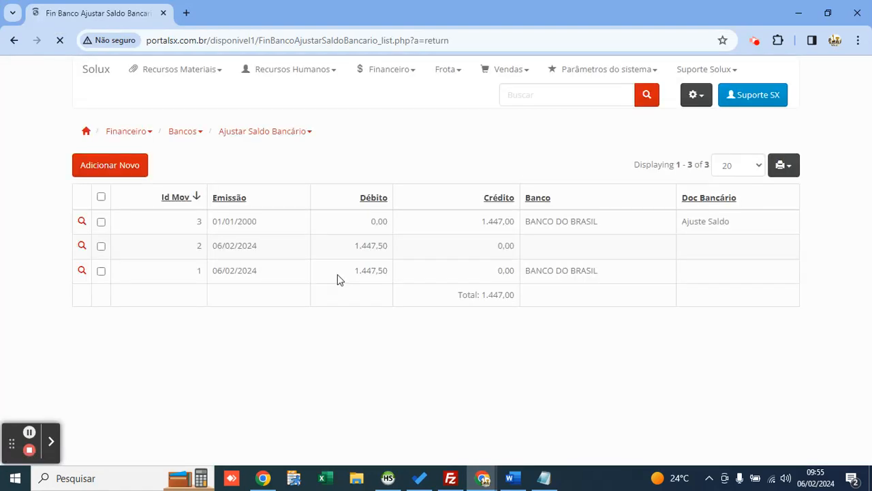
left_click(386, 81)
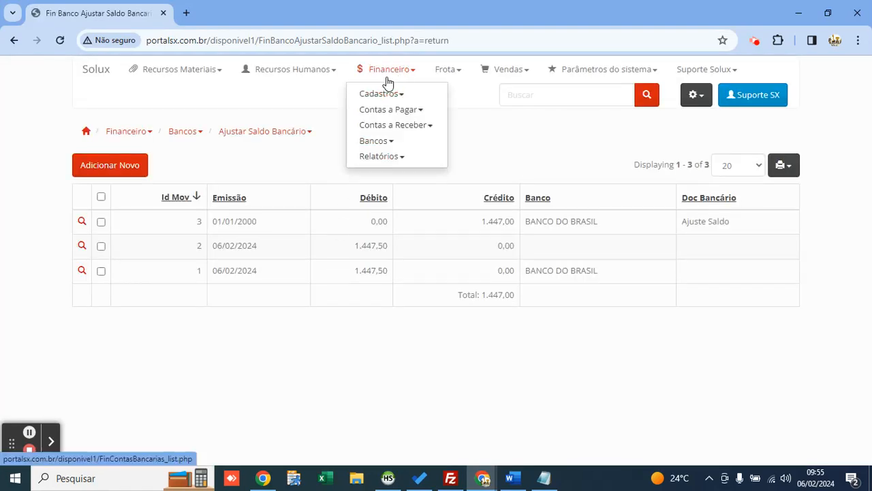
left_click(409, 143)
left_click(456, 144)
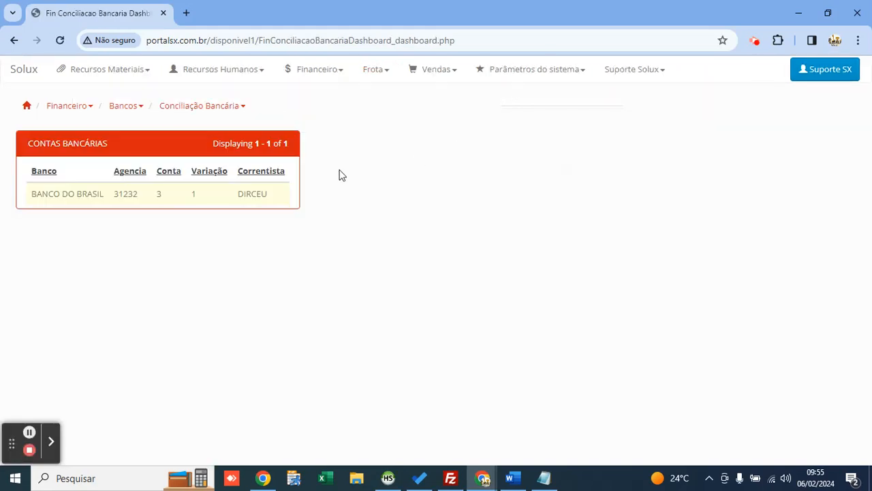
Step: Note the remaining -0,50 conciliation balance and open Ajustar Saldo Bancário
left_click_drag(357, 207, 428, 202)
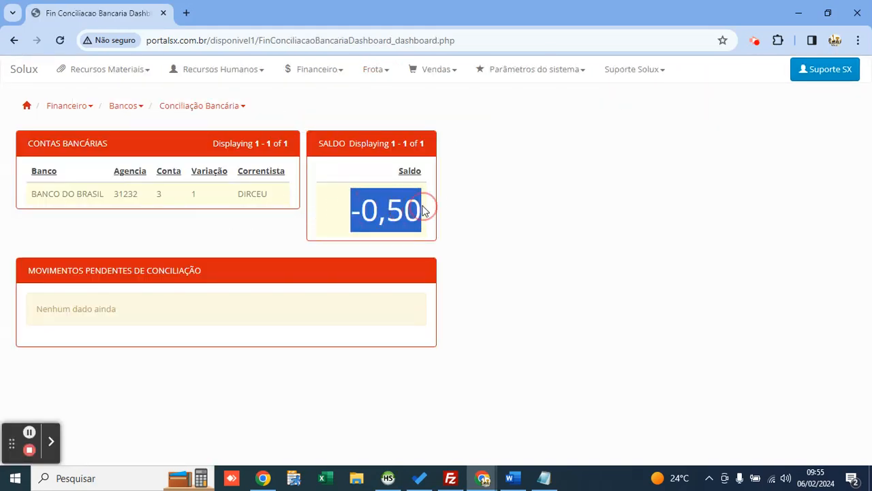
left_click(445, 193)
left_click(314, 75)
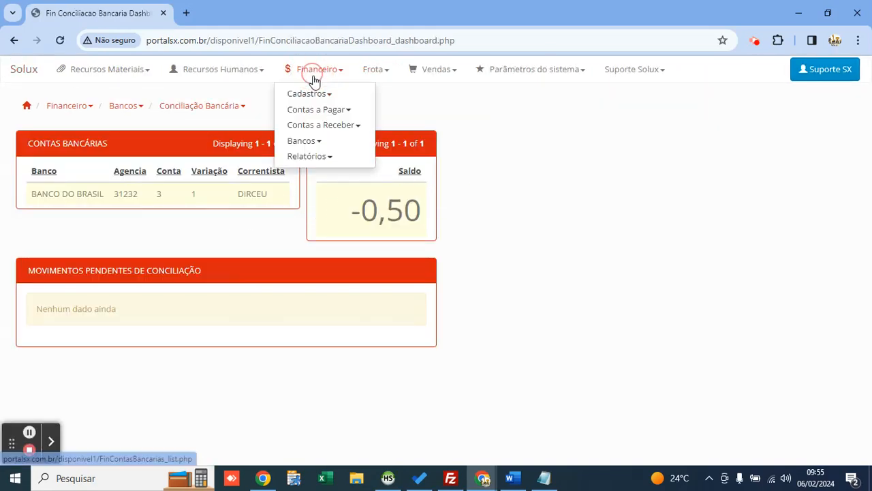
left_click(335, 141)
left_click(408, 162)
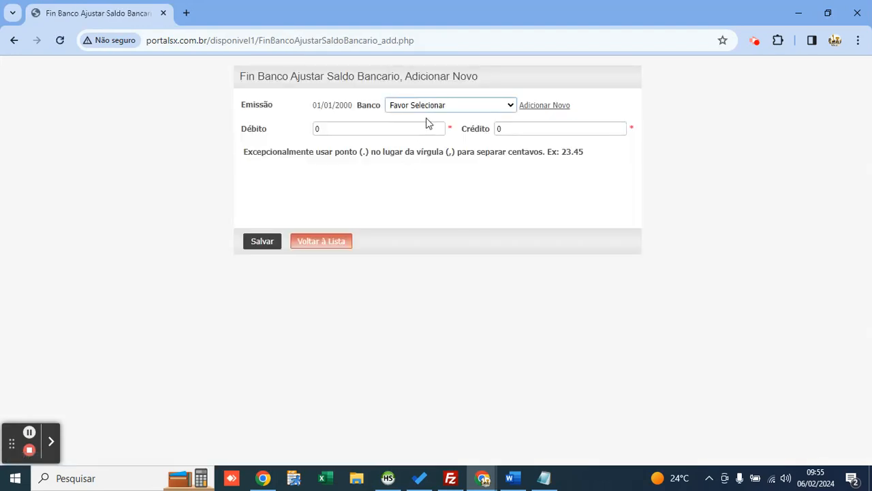
Step: Save a 0,50 credit for BANCO DO BRASIL and go back to the conciliation dashboard
left_click(429, 106)
left_click(477, 127)
left_click(528, 130)
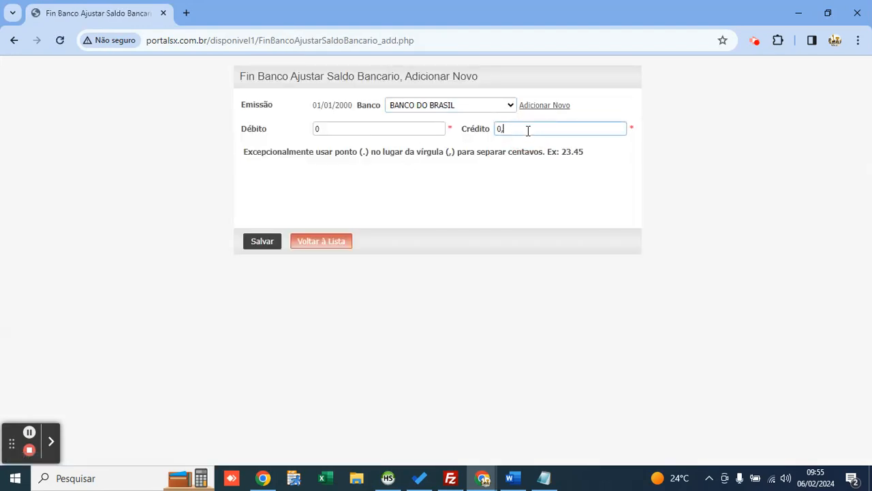
left_click(274, 242)
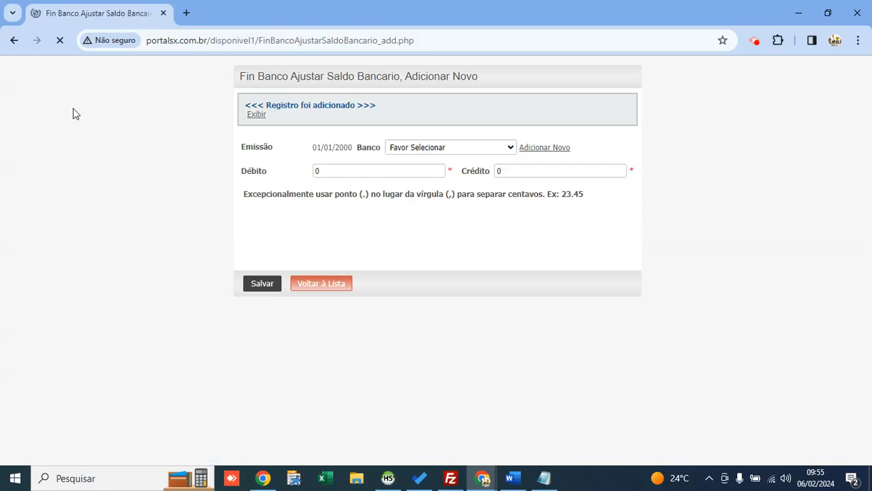
left_click(12, 40)
left_click(12, 40)
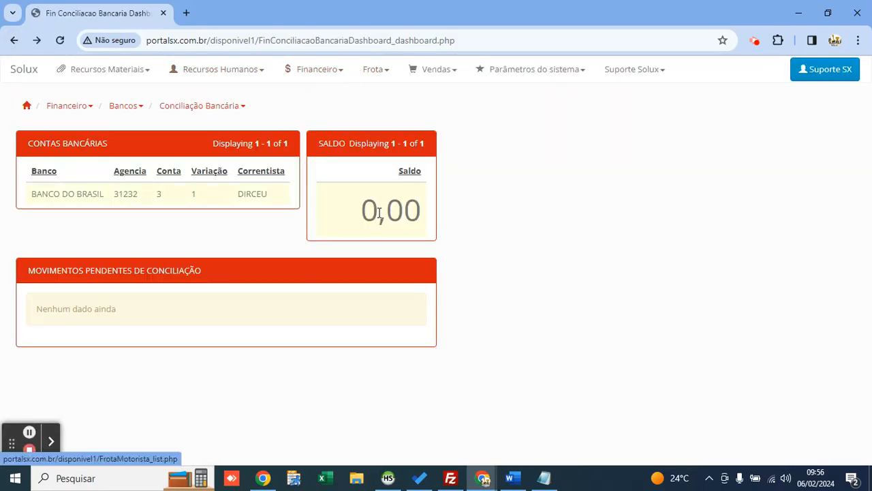
left_click_drag(380, 213, 429, 208)
double_click(403, 210)
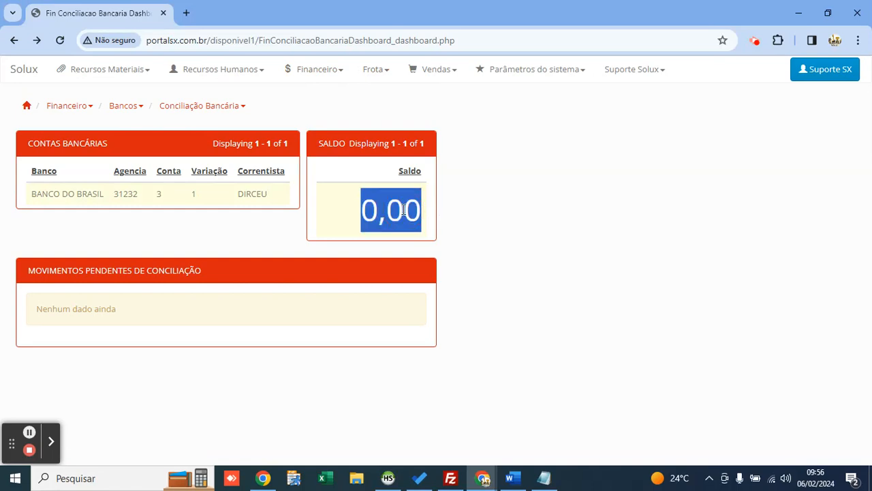
left_click(477, 224)
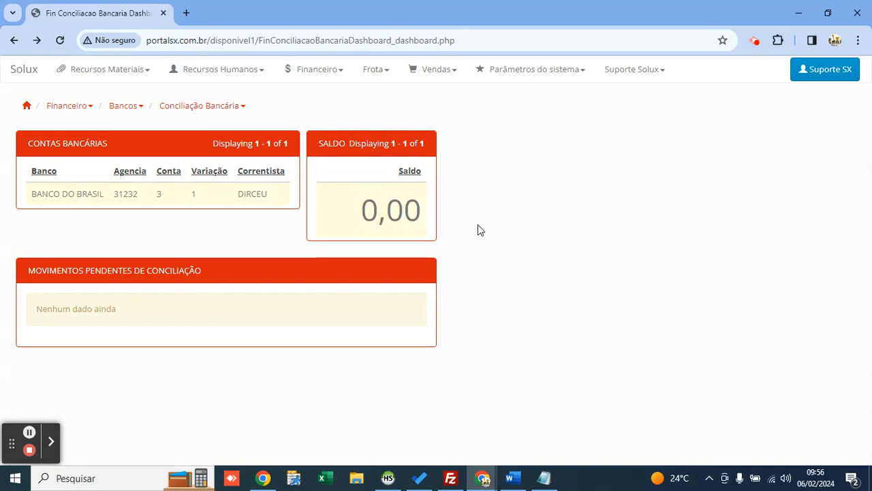
left_click_drag(361, 215, 432, 211)
left_click(434, 217)
left_click_drag(372, 216, 440, 218)
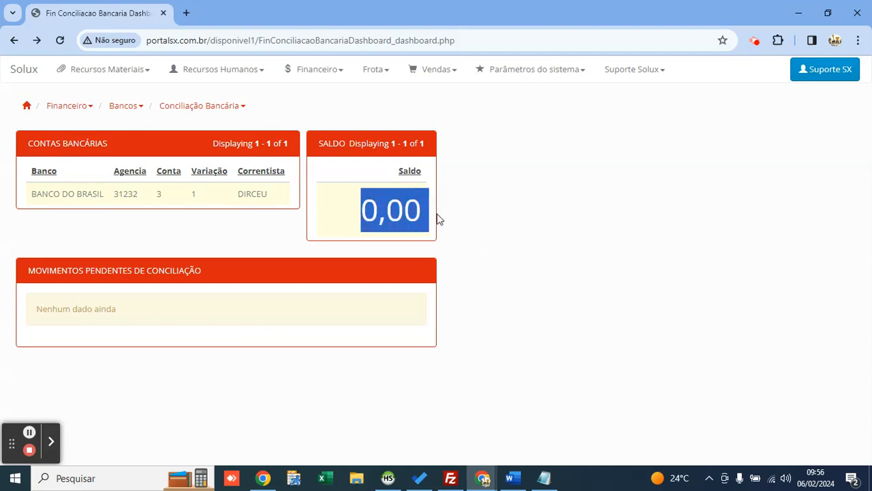
left_click(389, 210)
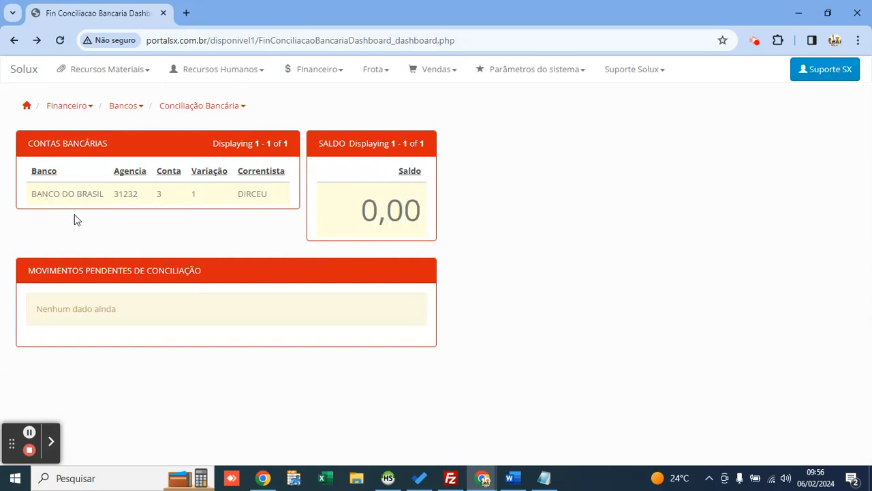
left_click_drag(202, 270, 24, 272)
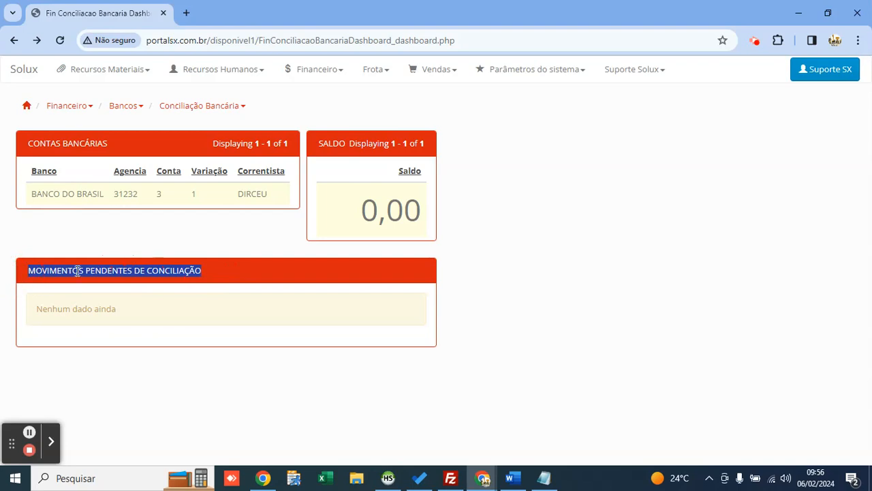
left_click(106, 315)
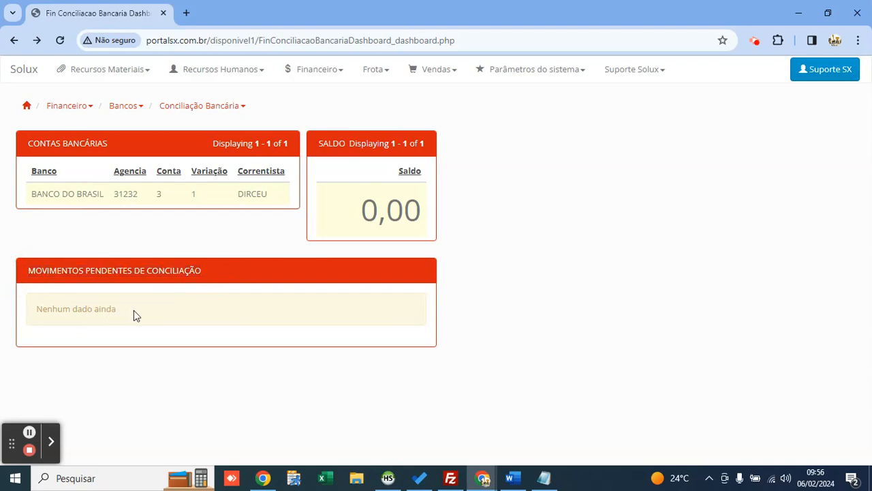
left_click_drag(134, 310, 51, 312)
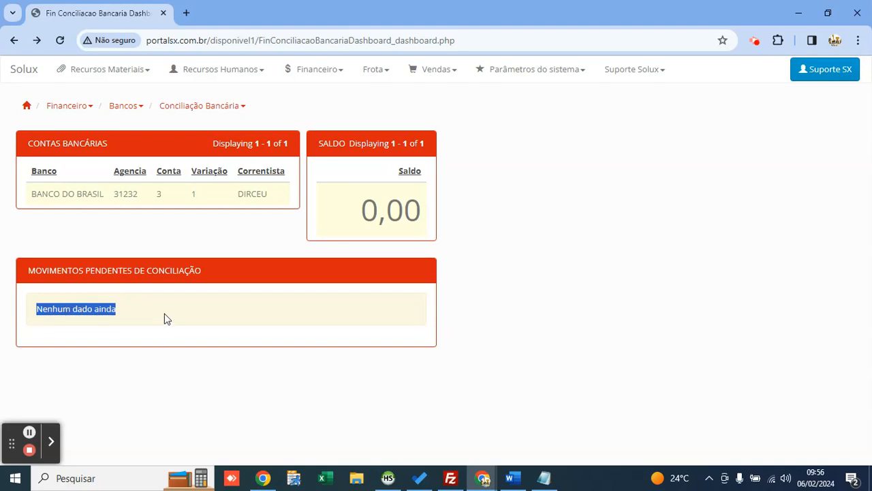
left_click(95, 310)
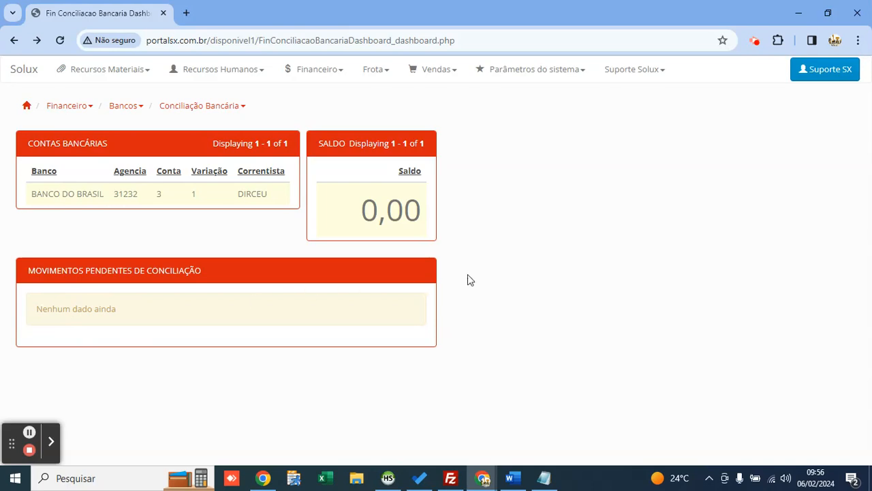
left_click(319, 77)
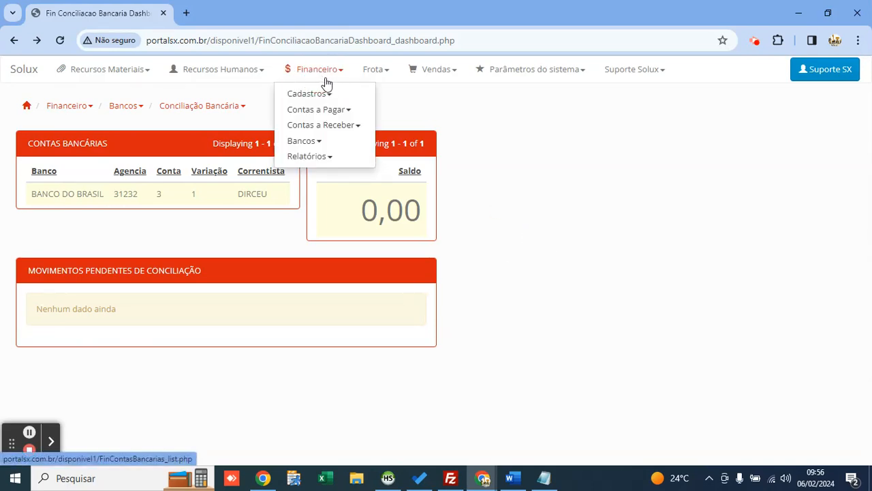
Step: Open a new payable in Adicionar ou Alterar CP, then move and enlarge the form
left_click(349, 113)
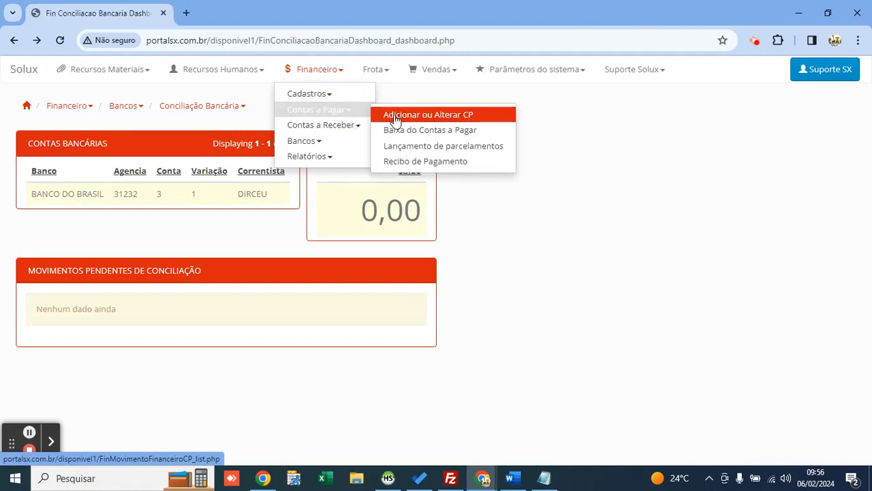
left_click(475, 120)
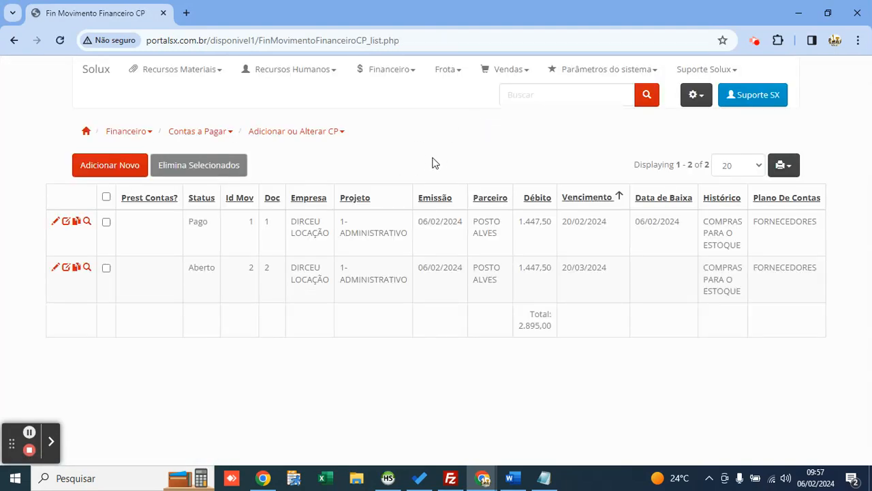
left_click(103, 169)
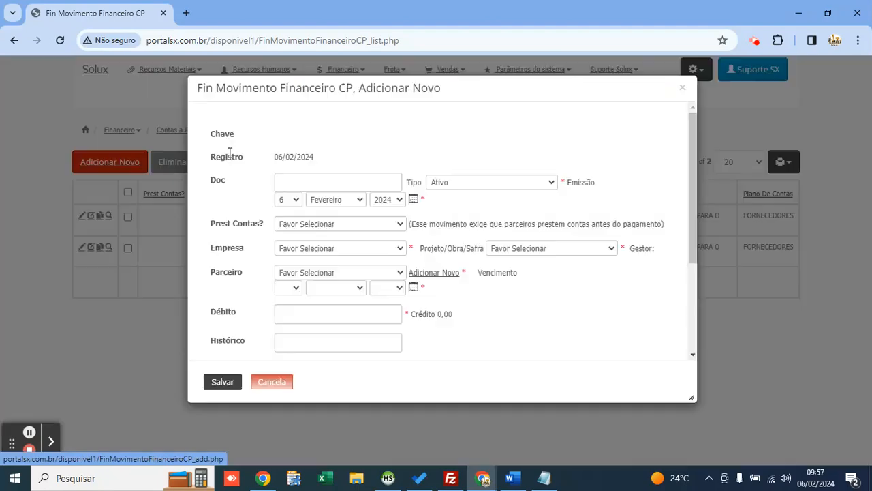
left_click_drag(472, 88, 421, 75)
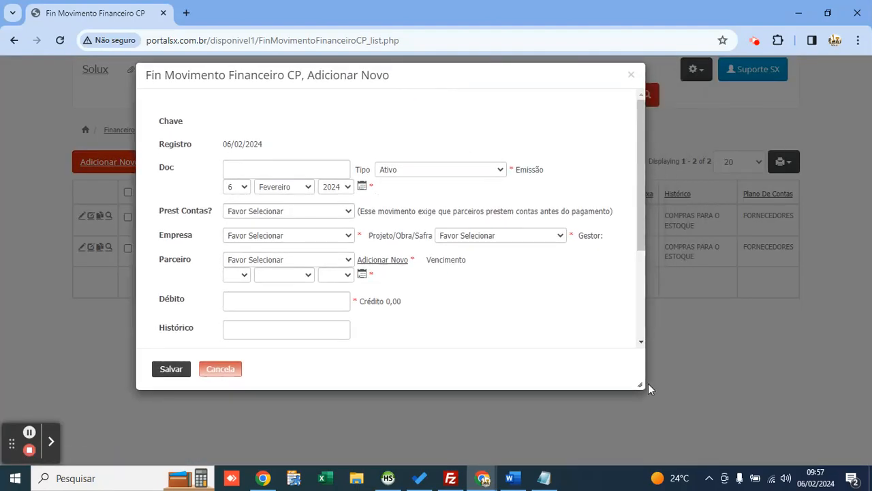
left_click_drag(640, 385, 709, 433)
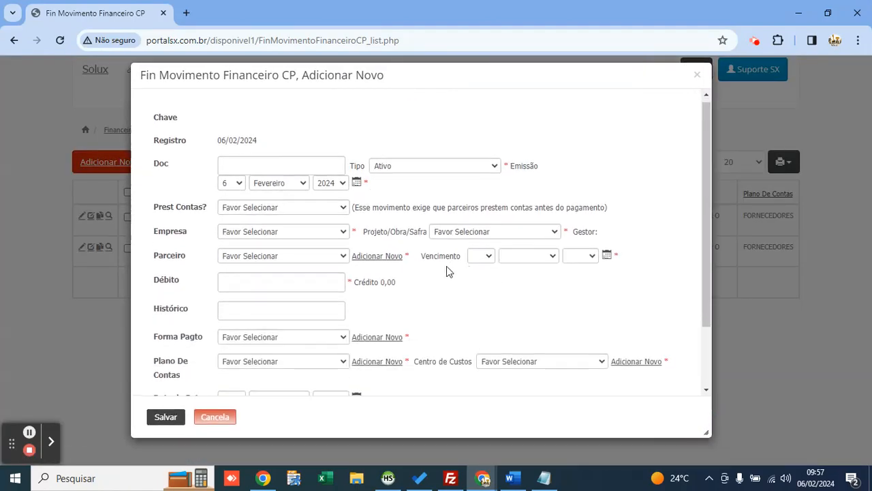
scroll(445, 268, "down", 2)
scroll(446, 264, "up", 2)
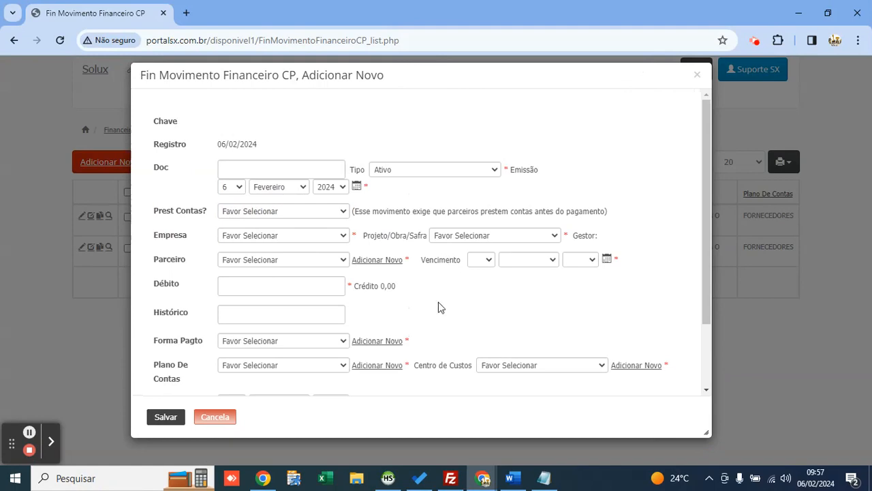
Step: Look through the Plano De Contas categories without choosing one
left_click(298, 367)
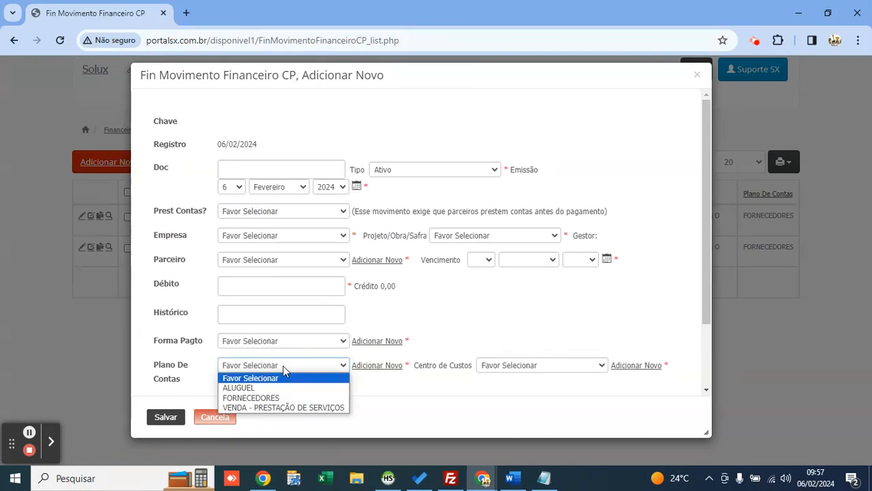
key("Down")
key("Down")
key("Down")
key("Up")
key("Up")
key("Up")
key("Return")
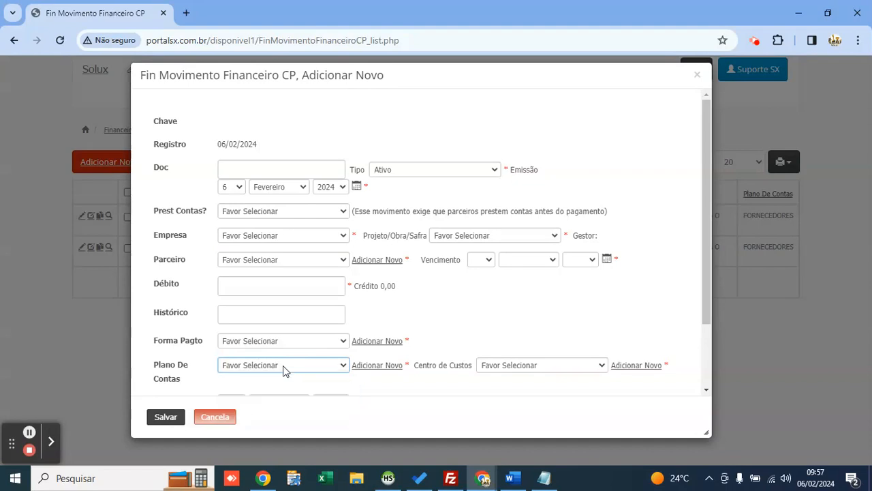
Step: Create the account MANUTENÇÃO DE EQUIPAMENTOS with DRE (D) DESPESAS COMERCIAIS
left_click(368, 370)
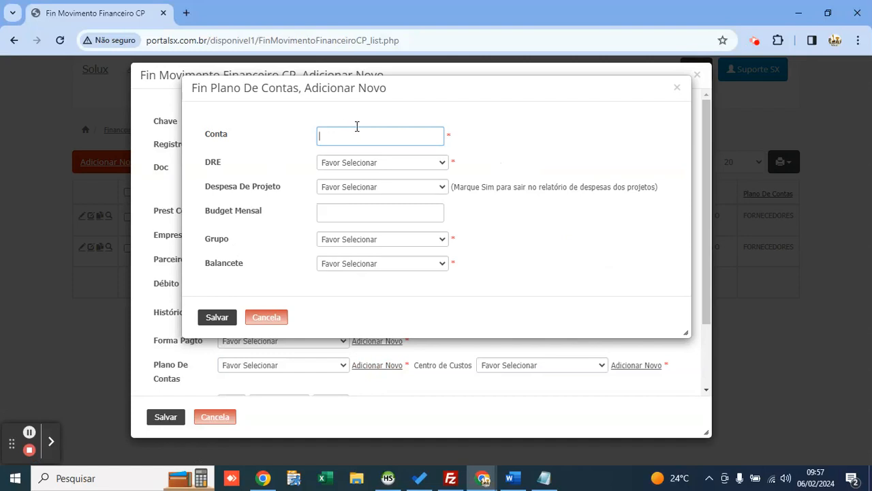
type("MANUTENÇÃO DE EQUIPAMENTOS")
key("Tab")
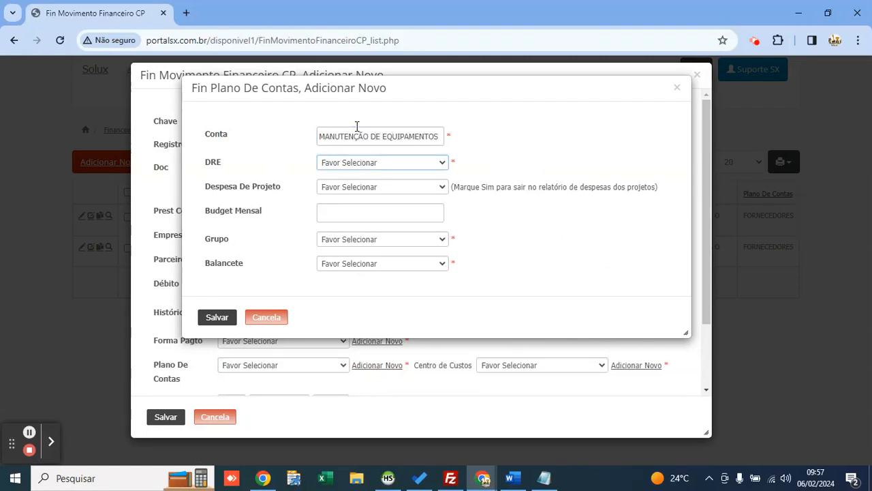
left_click(379, 162)
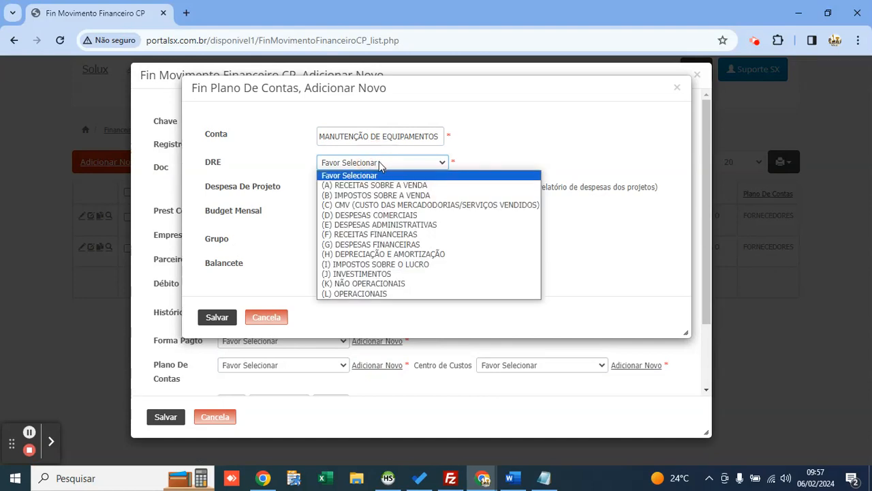
key("Down")
key("Down")
key("Down")
key("Down")
key("Down")
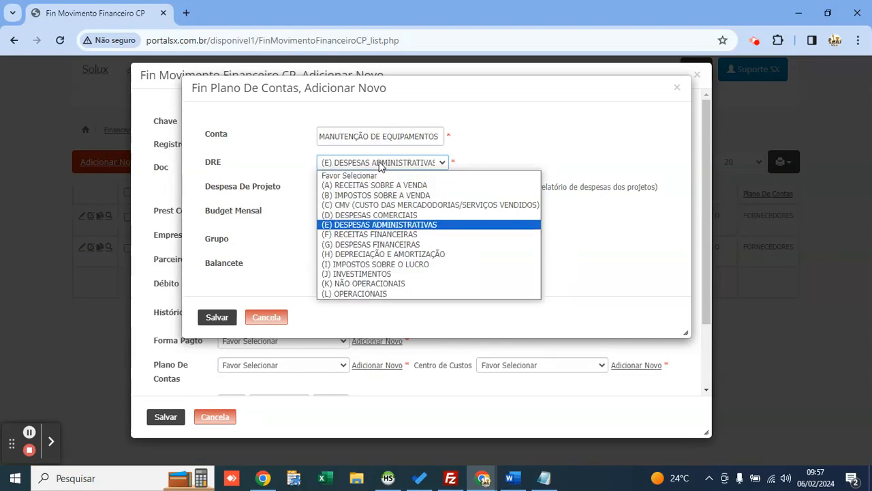
key("Up")
key("Return")
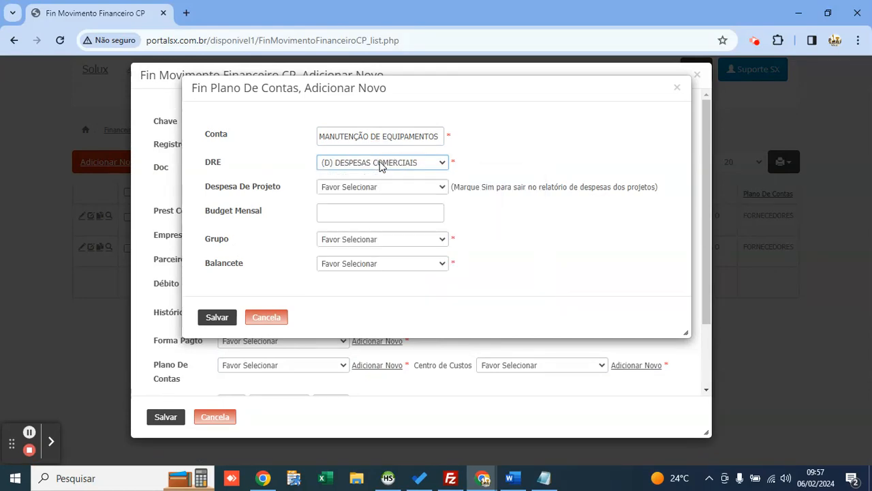
Step: Set its group to Manutenção and Balancete to Sim, then save the account
left_click(362, 243)
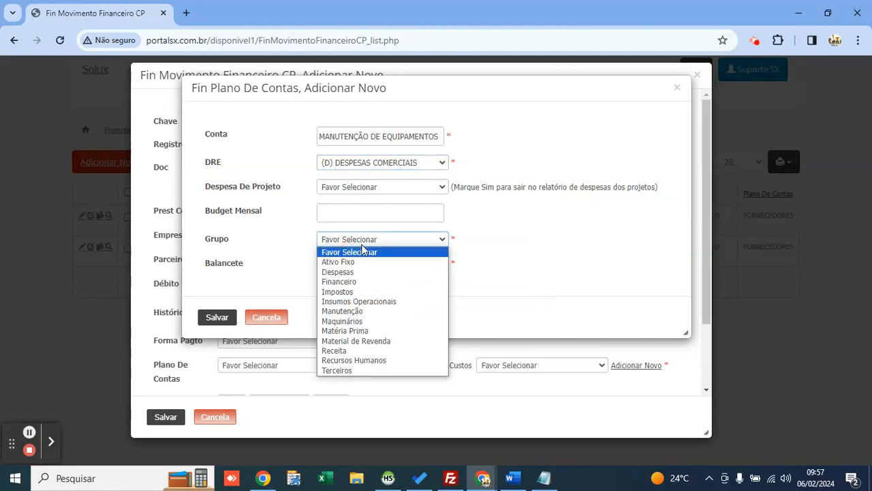
key("Down")
key("Down")
key("Return")
left_click(362, 246)
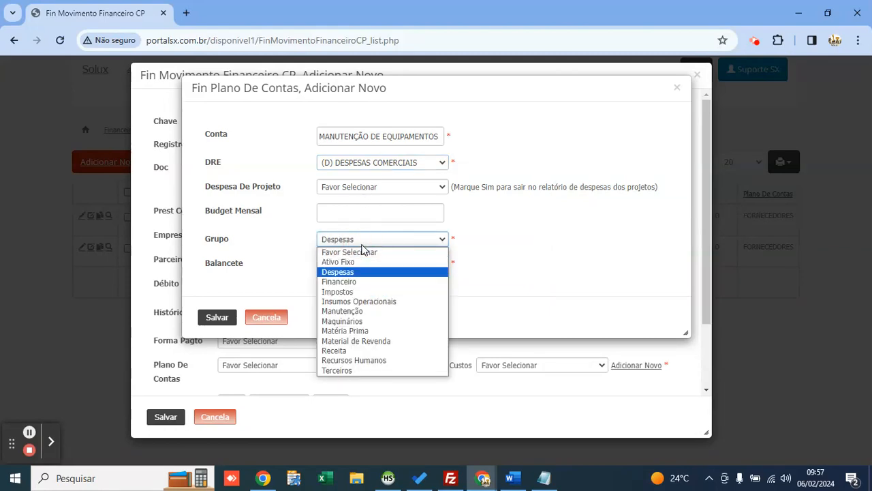
key("Down")
key("Down")
key("Down")
key("Down")
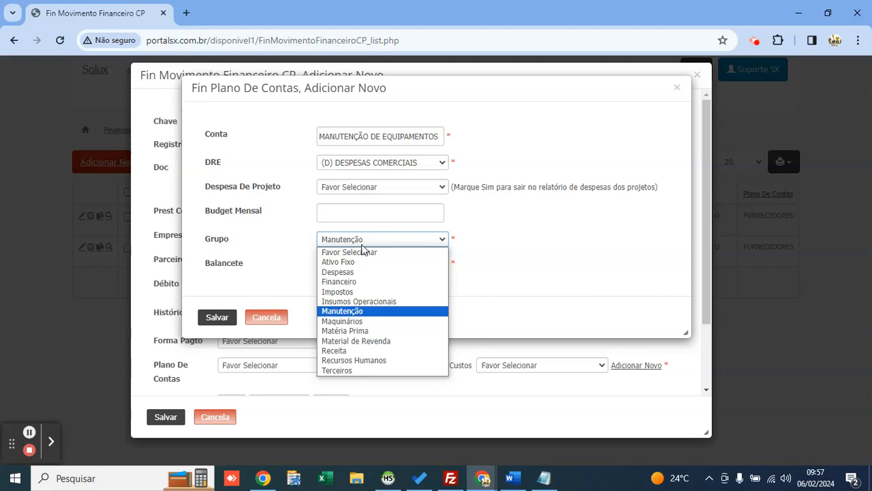
key("Return")
left_click(367, 266)
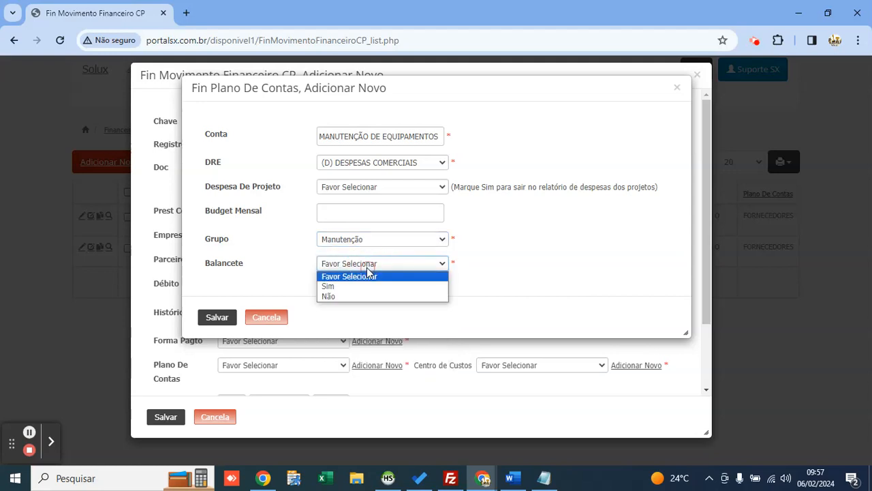
key("Down")
key("Return")
left_click(215, 317)
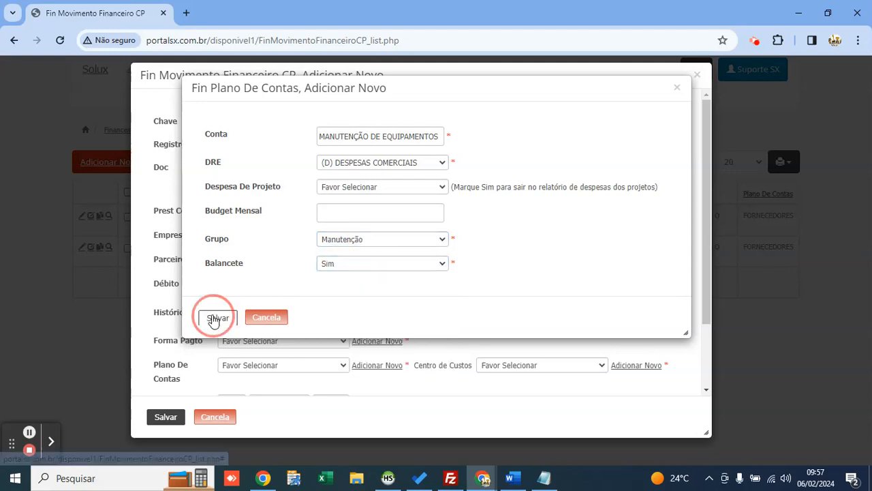
Step: Give the payable account MANUTENÇÃO DE EQUIPAMENTOS, debit 80 and payment method BOLETO
left_click(268, 367)
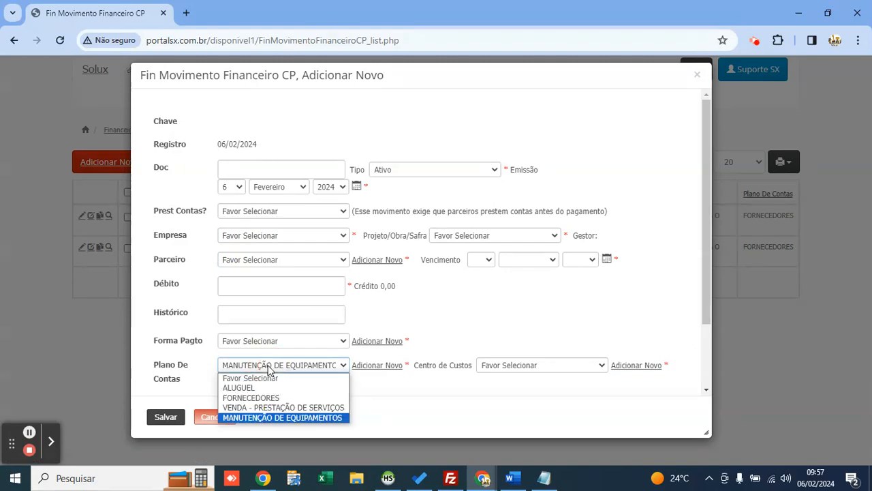
left_click(272, 368)
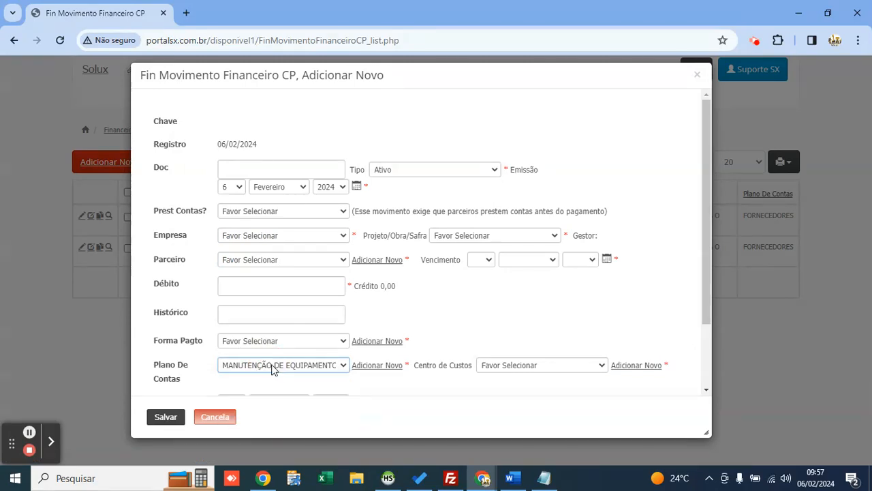
left_click(259, 284)
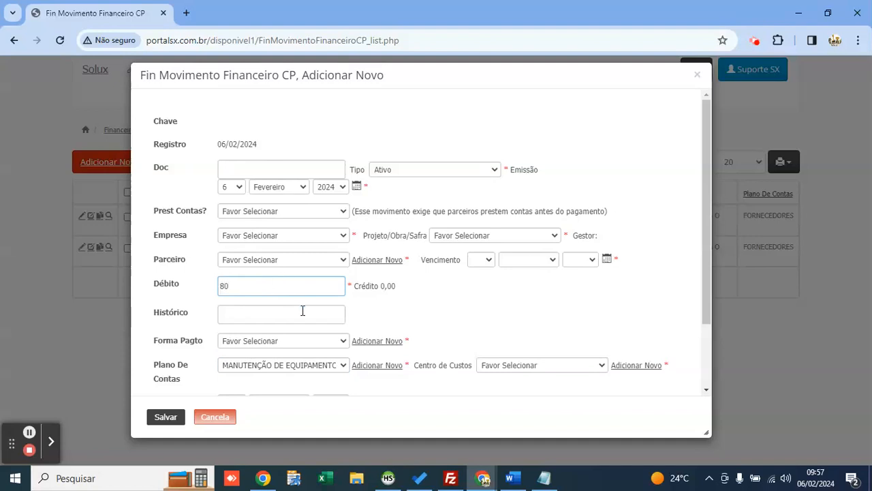
left_click(302, 342)
key("Down")
key("Return")
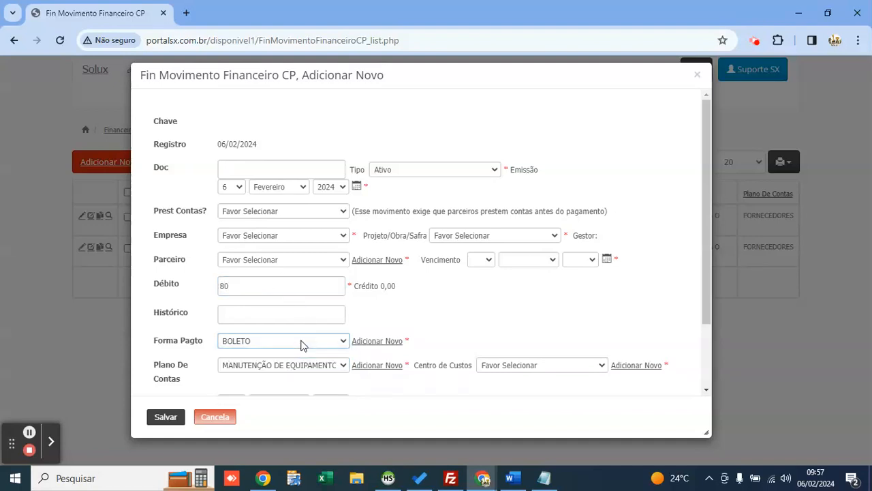
Step: Choose the company, project 2-TERRAPLENAGEM ESTACIONAMENTO and partner MAP LOCAÇÕES
left_click(256, 237)
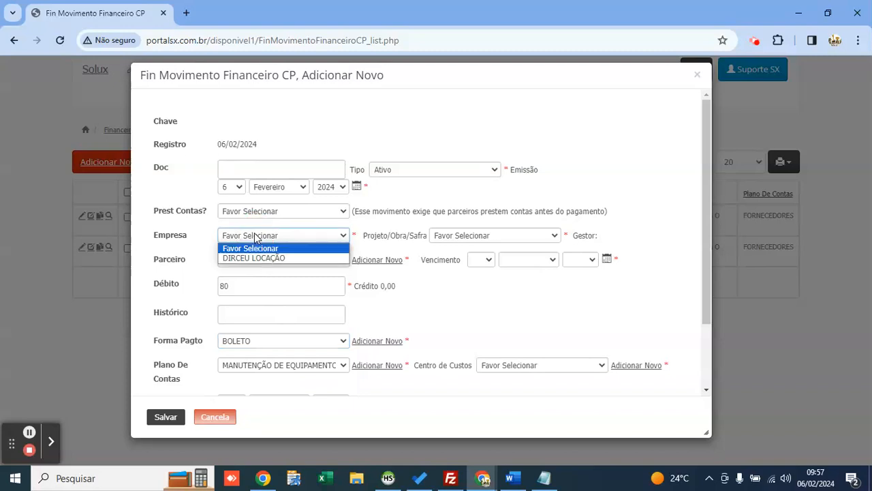
key("Down")
key("Return")
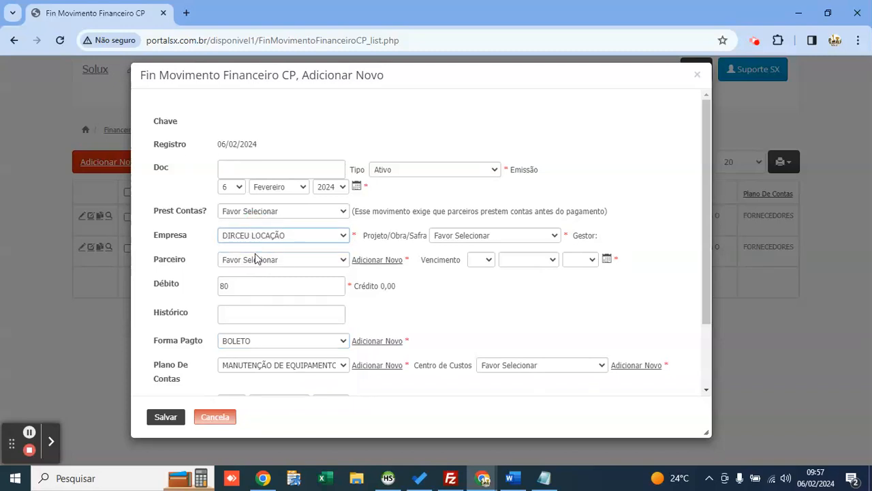
left_click(456, 236)
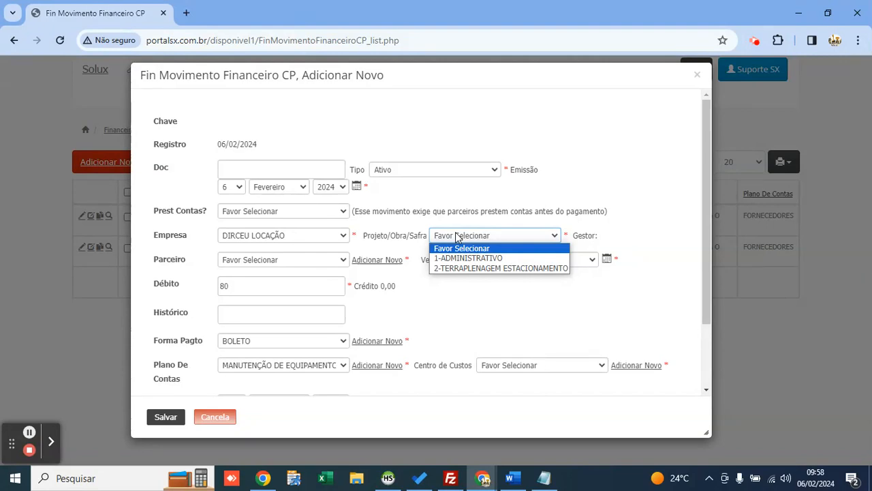
key("Down")
key("Down")
key("Return")
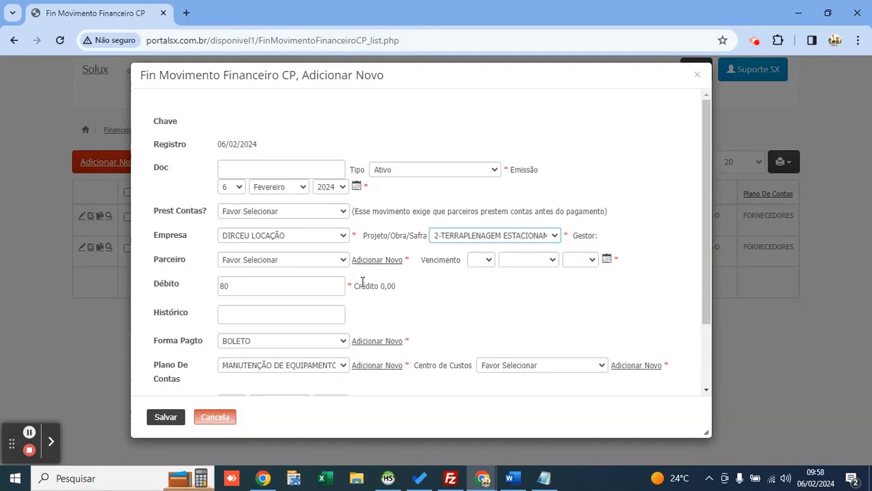
left_click(277, 260)
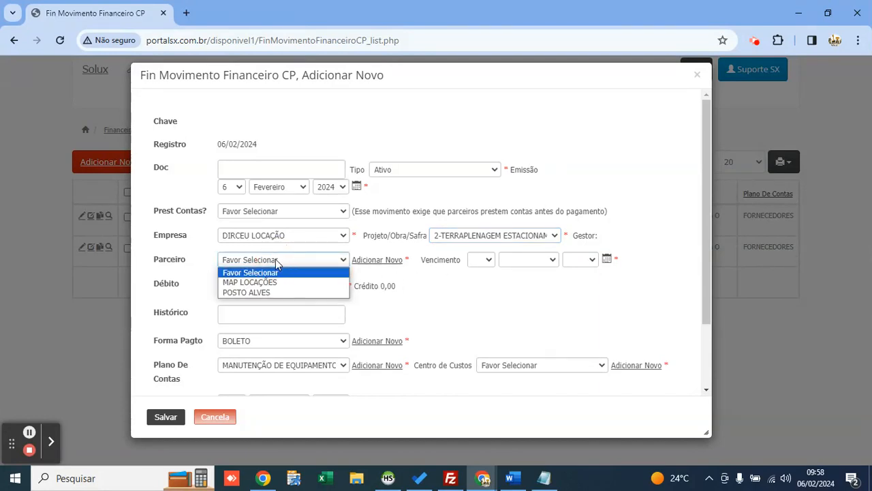
left_click(275, 282)
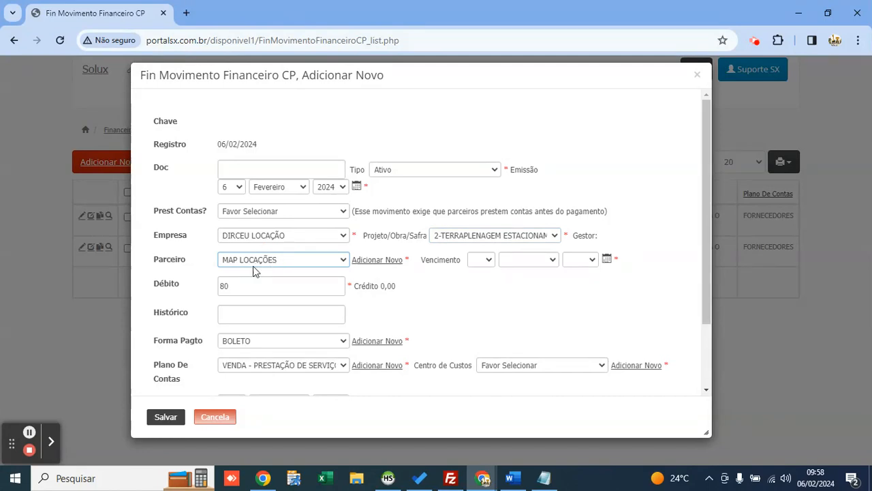
Step: Reselect MANUTENÇÃO DE EQUIPAMENTOS and set the due date to today, 6 Fevereiro 2024
left_click(270, 368)
left_click(276, 417)
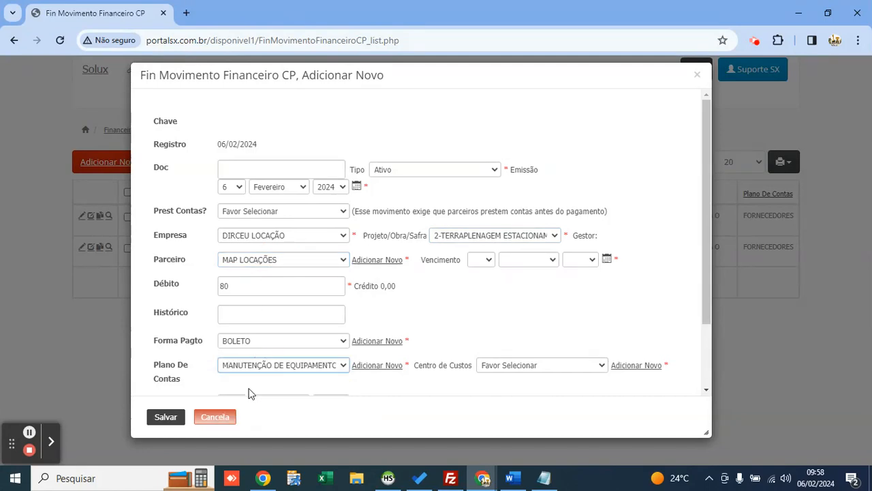
left_click(605, 259)
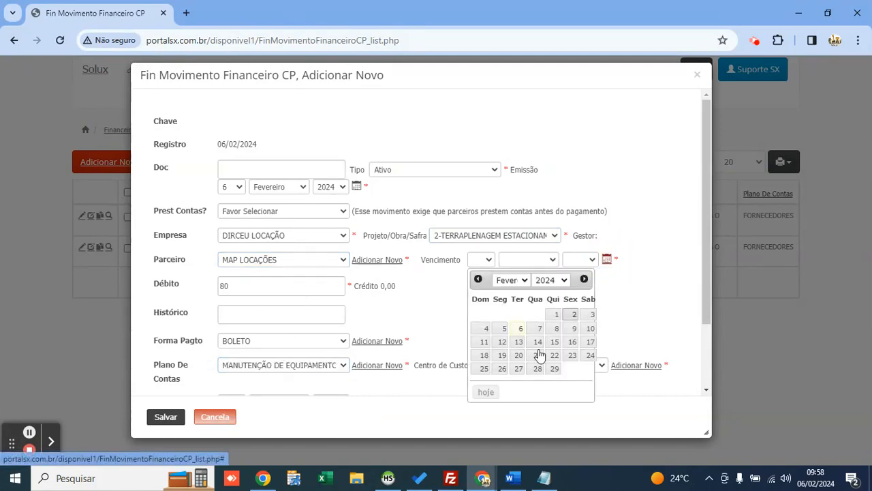
left_click(493, 396)
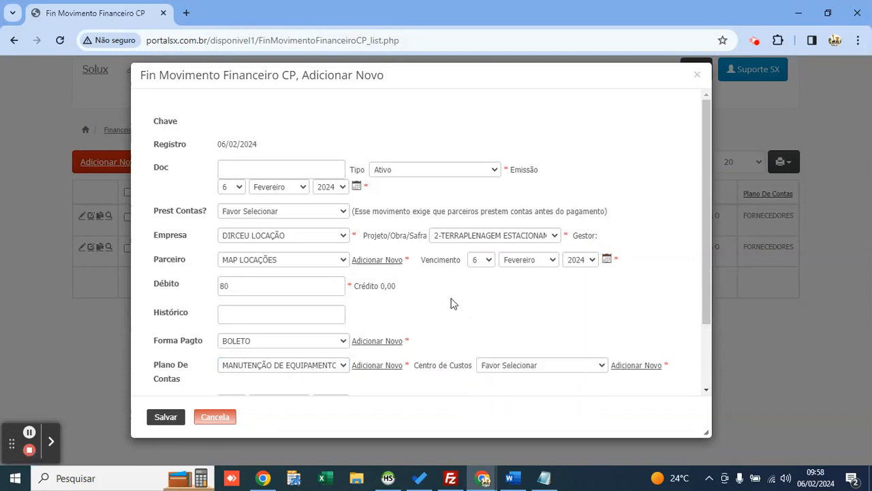
scroll(361, 304, "down", 1)
Step: Add 'O DAS VÁLVULAS' to the payable's history and keep MANUTENÇÃO DE EQUIPAMENTOS as the account
left_click(243, 249)
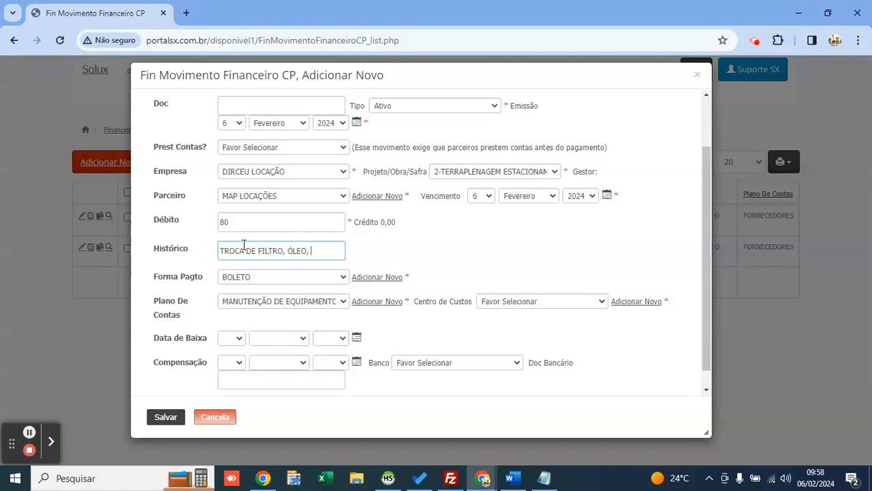
type("O DAS VÁLVULAS")
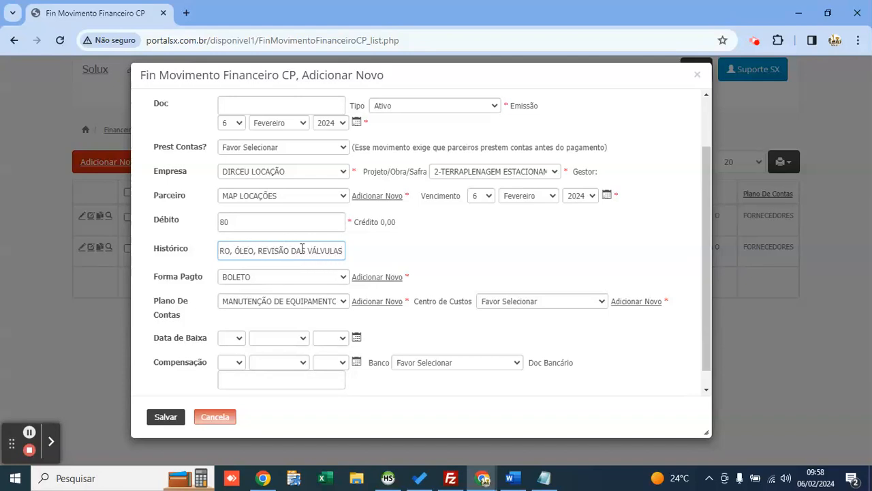
left_click(487, 263)
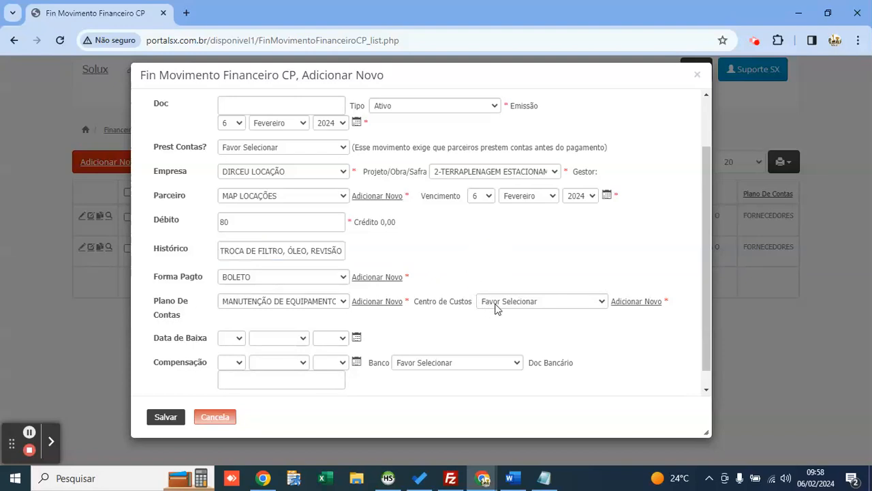
left_click(504, 301)
left_click(503, 301)
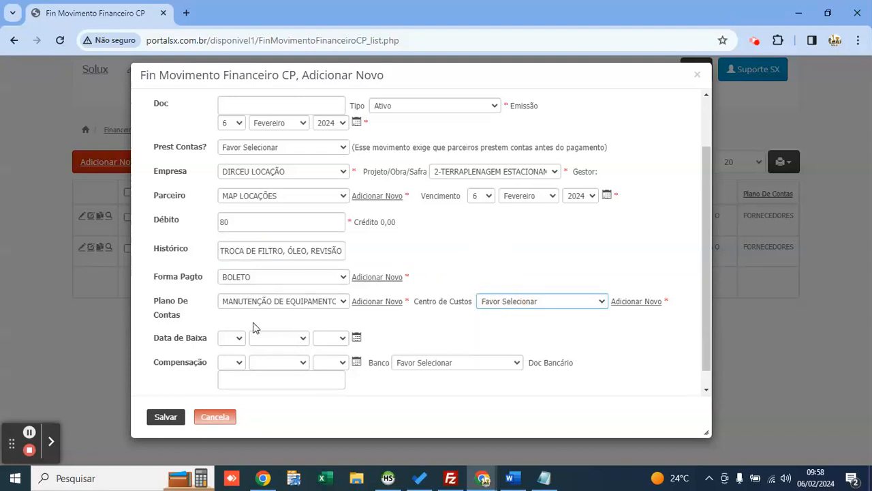
left_click(263, 301)
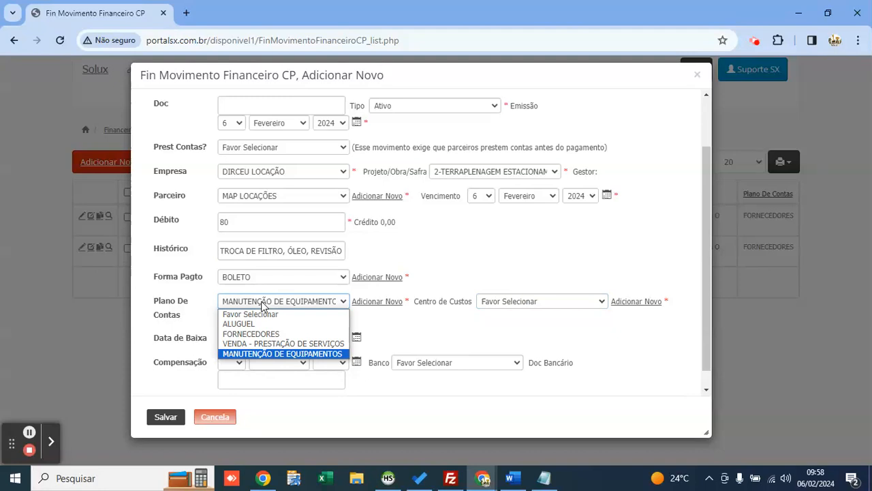
left_click(262, 304)
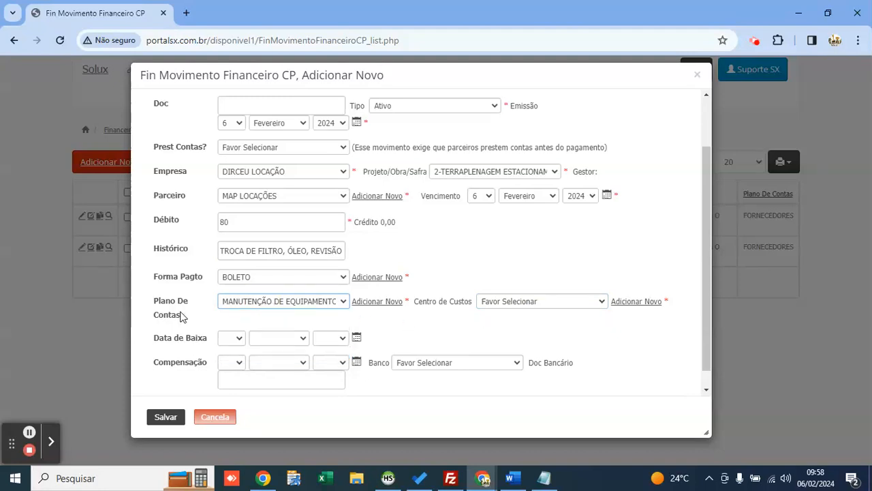
left_click(266, 305)
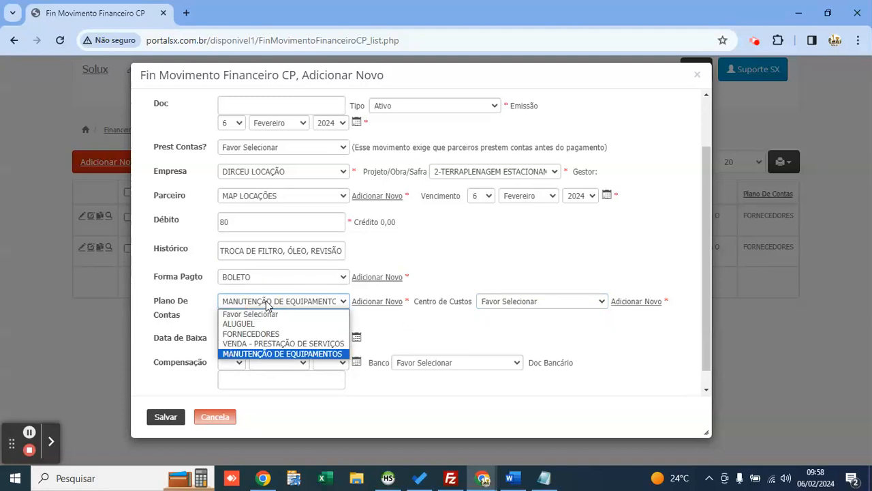
left_click(515, 318)
Step: Set cost centre PÁ CARREGADEIRA E05 and the Banco do Brasil compensation account
left_click(515, 305)
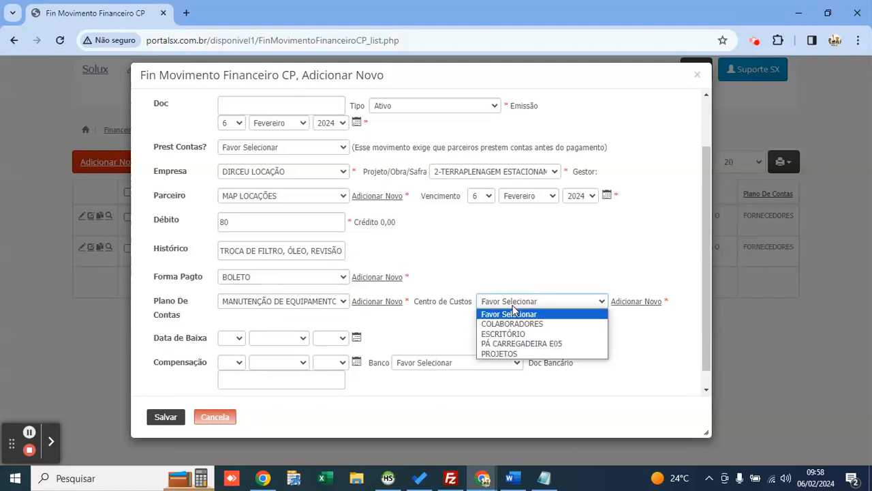
key("Down")
key("Down")
key("Down")
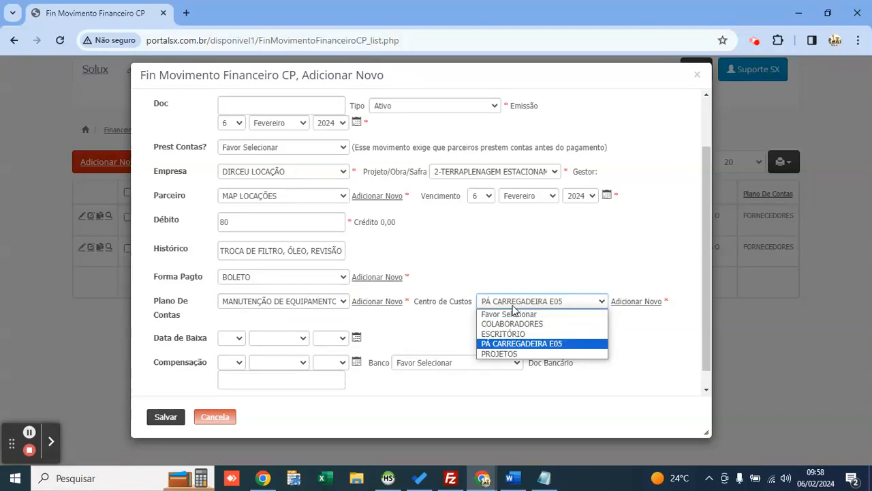
key("Return")
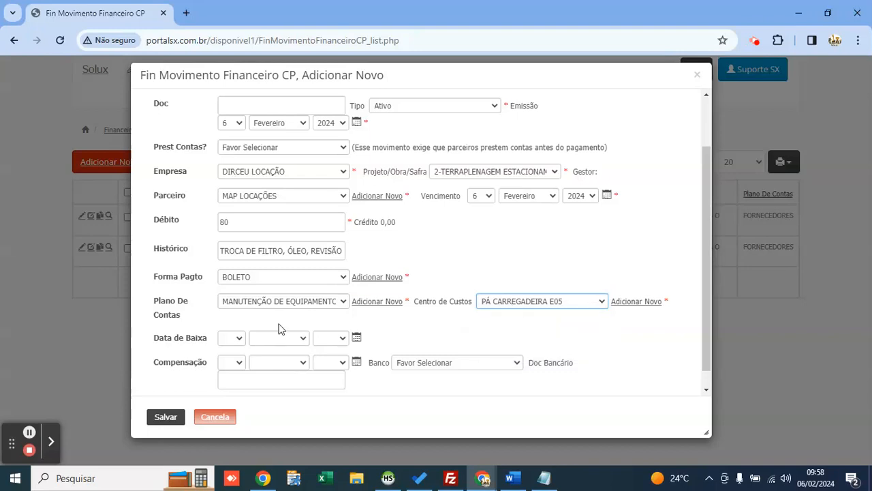
left_click(441, 338)
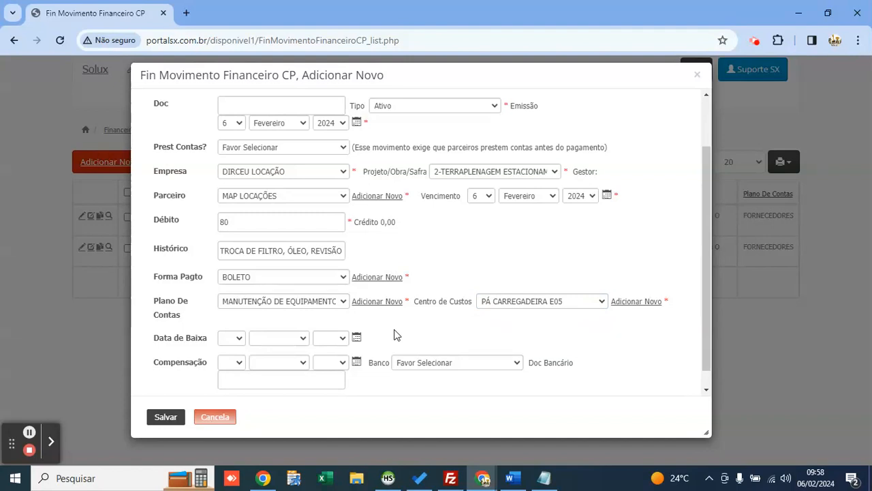
scroll(392, 336, "down", 1)
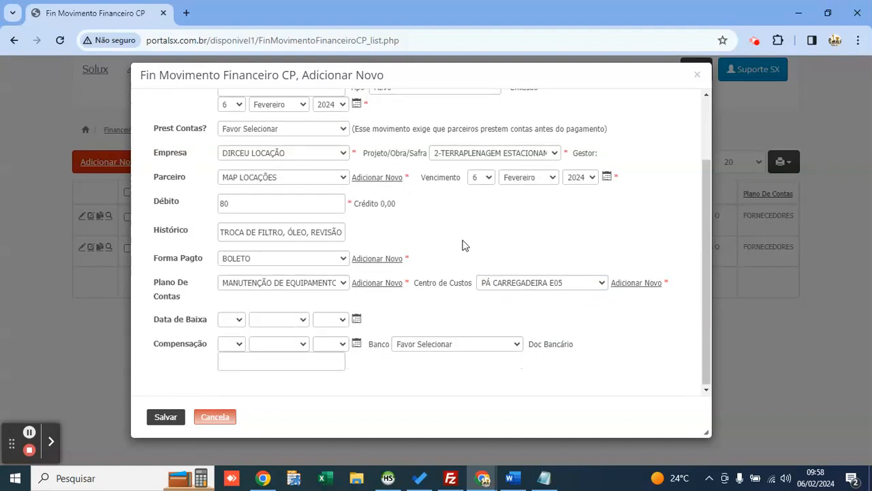
left_click(437, 344)
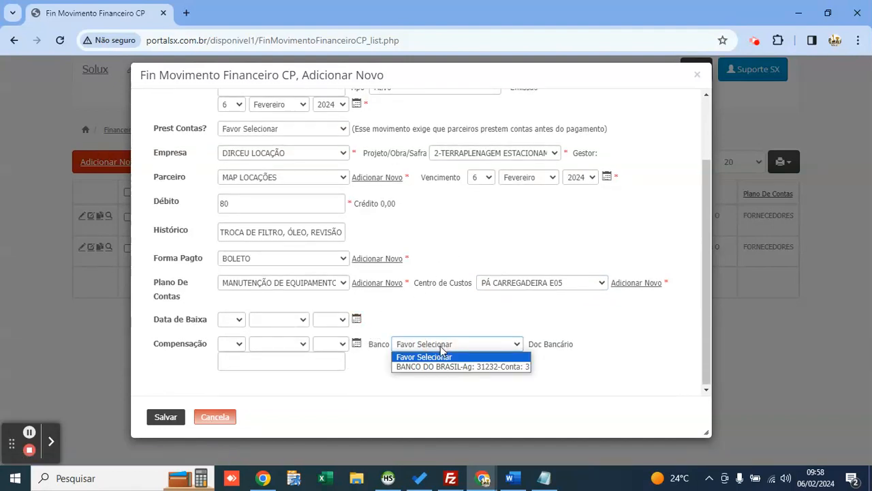
left_click(447, 368)
scroll(405, 288, "up", 4)
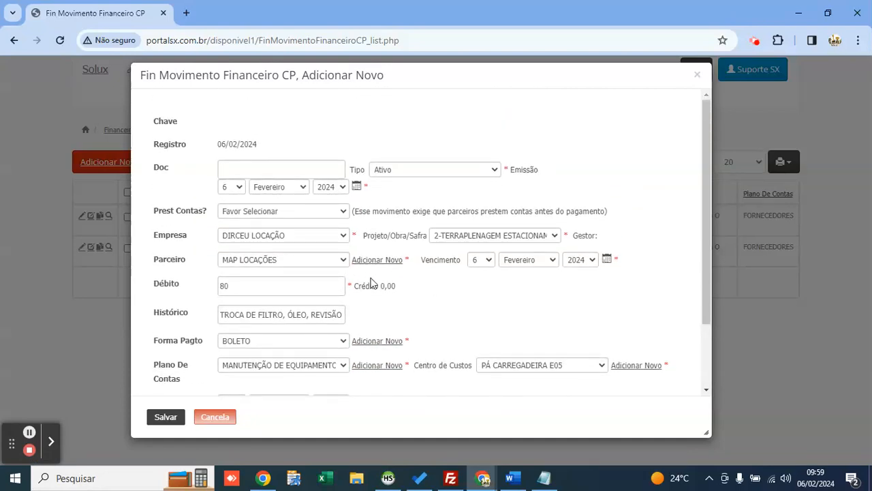
Step: Save the 80,00 MAP LOCAÇÕES payable, check its new row, and return to the main menu
left_click(158, 420)
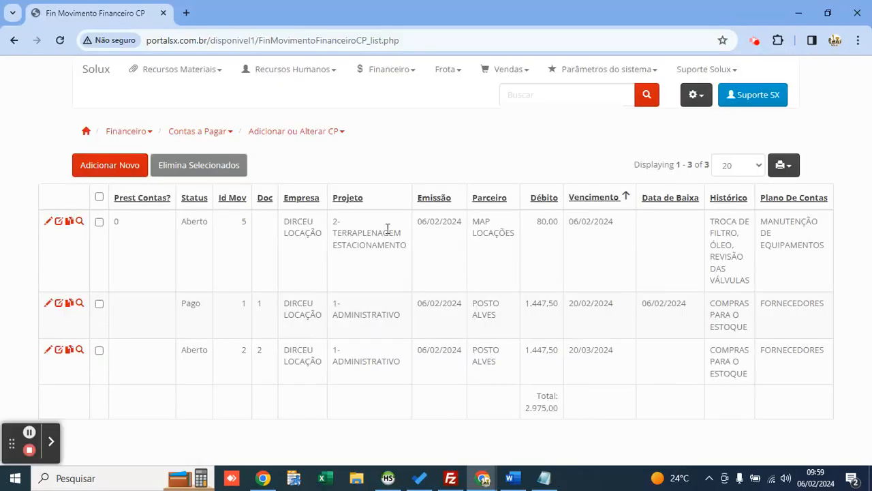
left_click_drag(707, 222, 750, 282)
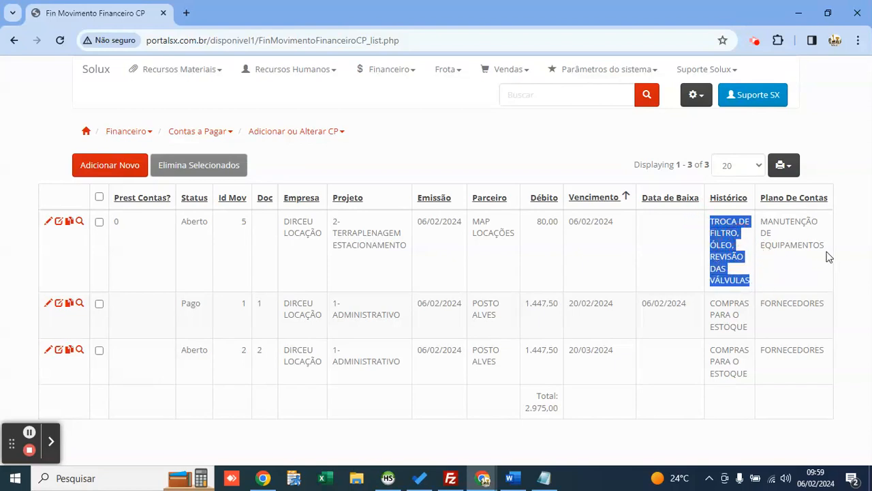
left_click_drag(828, 257, 764, 225)
left_click(419, 139)
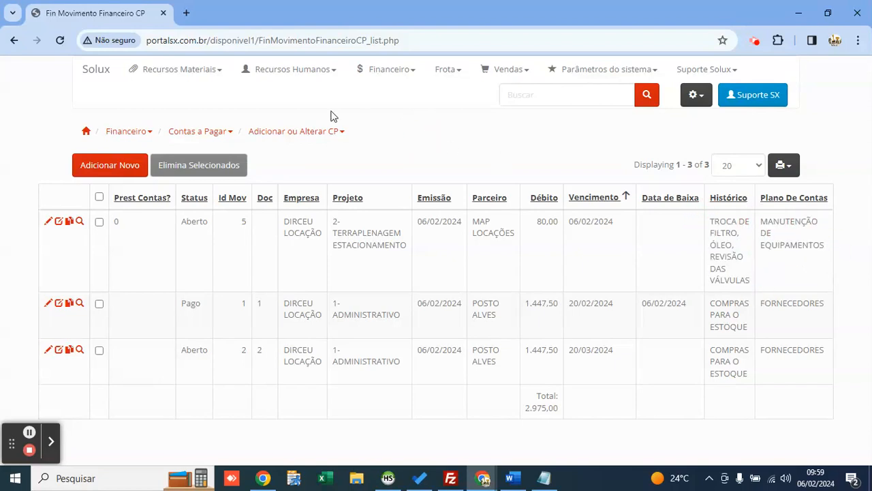
left_click(96, 74)
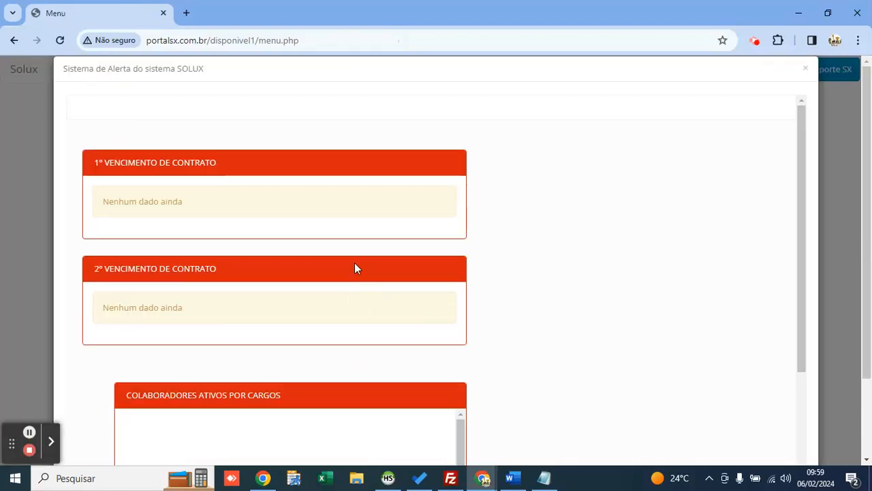
Step: Review the 80,00 payment due 06/02/2024 in the next-day alert card, then close the alert
scroll(311, 266, "down", 3)
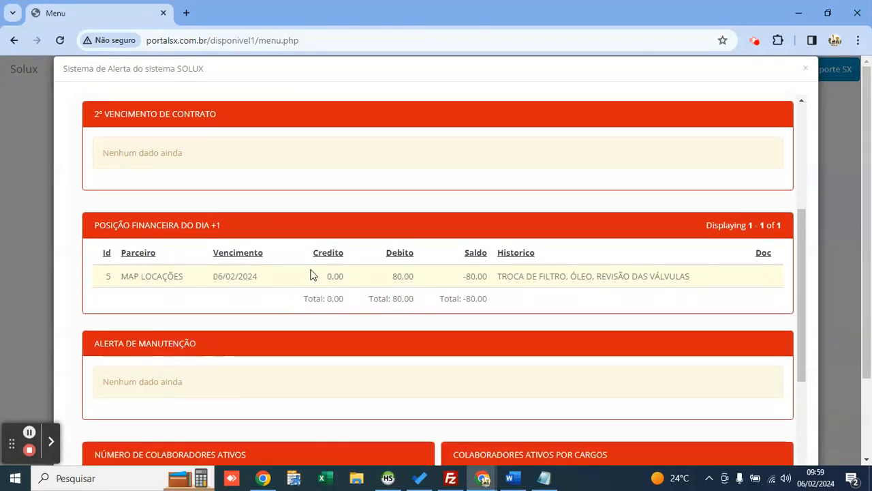
double_click(413, 276)
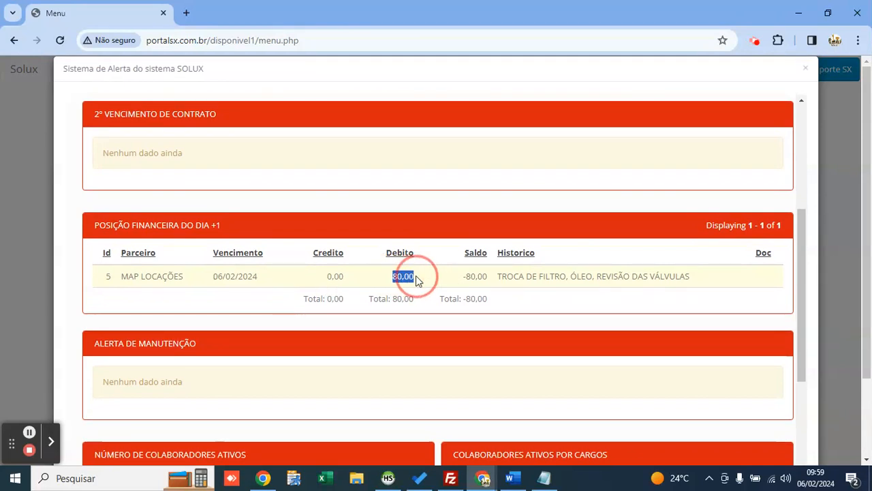
left_click(399, 276)
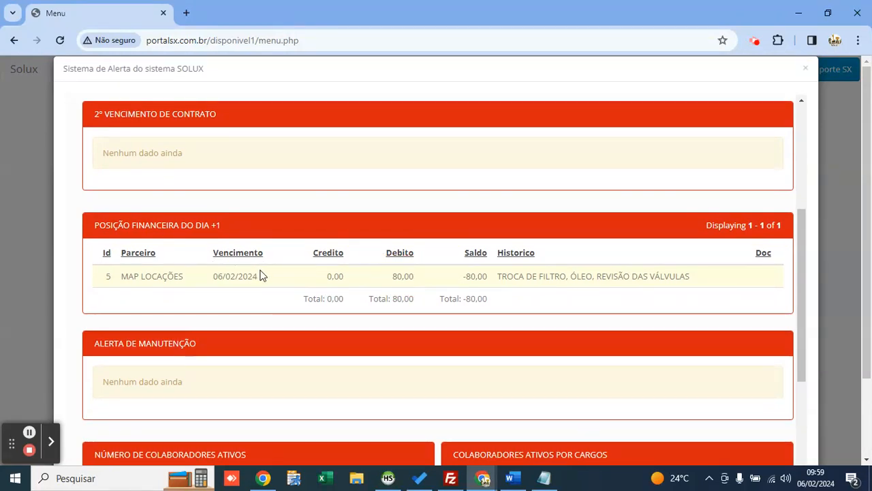
left_click_drag(260, 274, 204, 275)
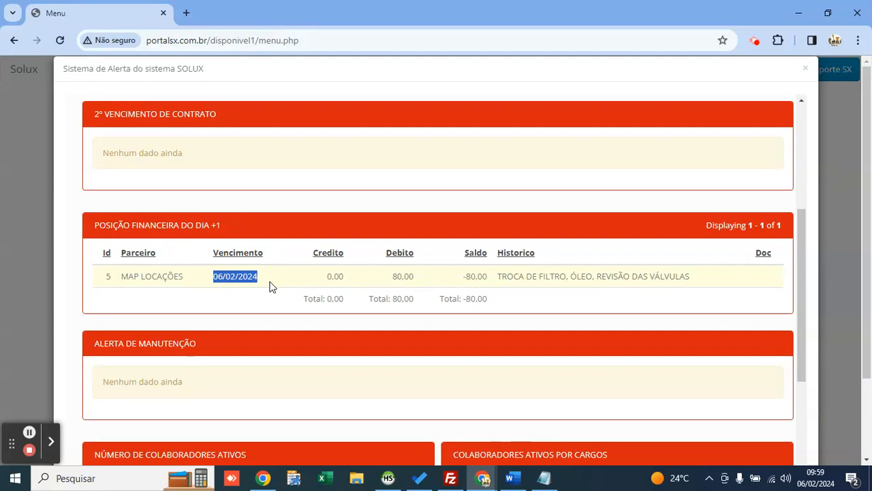
double_click(216, 224)
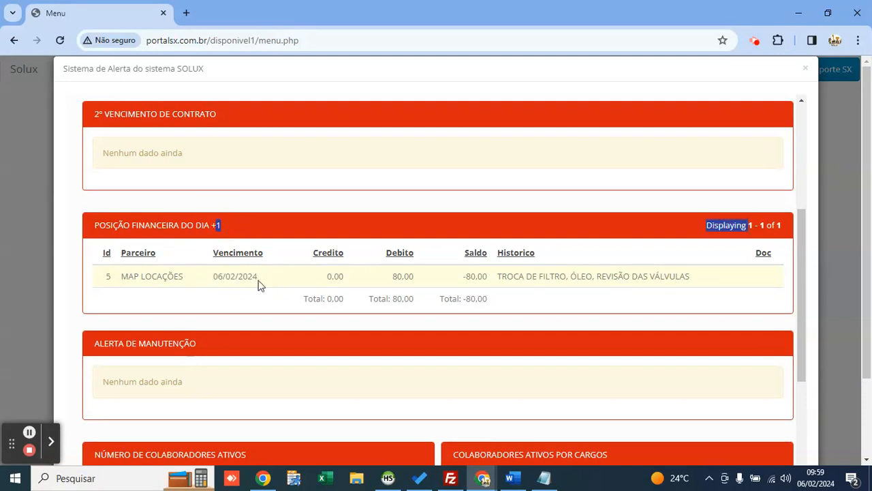
left_click(550, 304)
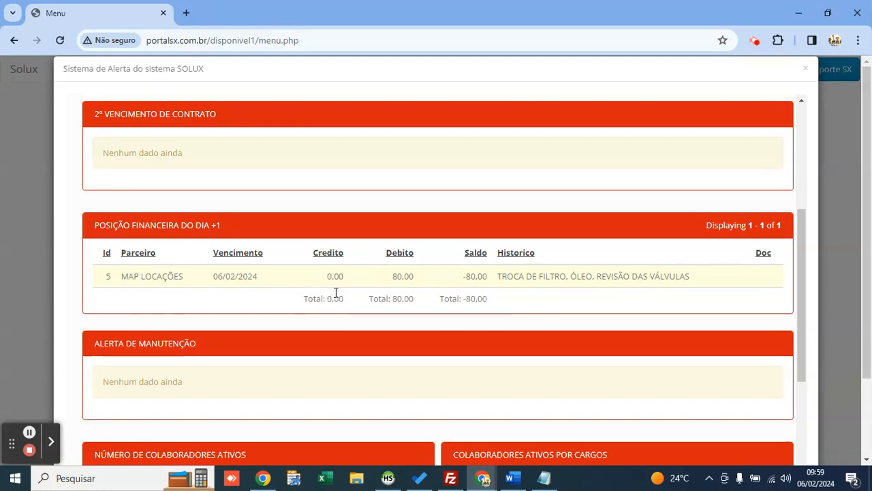
scroll(668, 128, "up", 1)
left_click(805, 69)
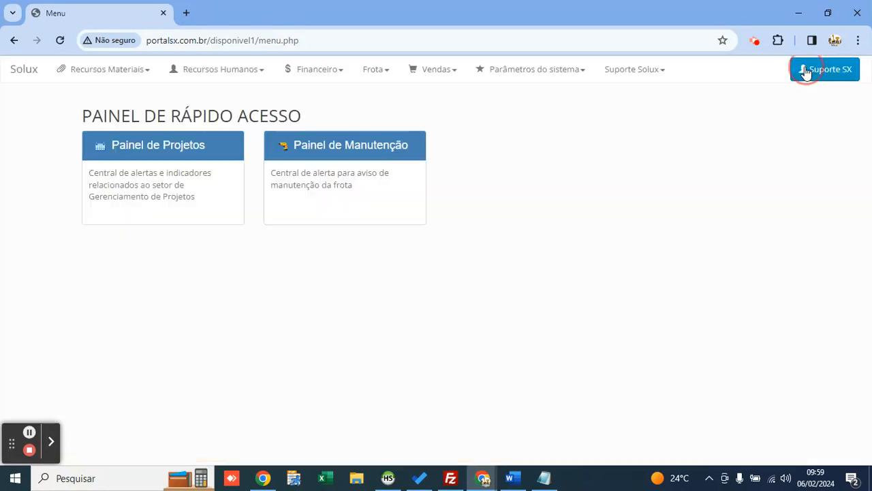
Step: Search Baixa do Contas a Pagar and confirm the MAP LOCAÇÕES 80,00 payable is still open
left_click(325, 72)
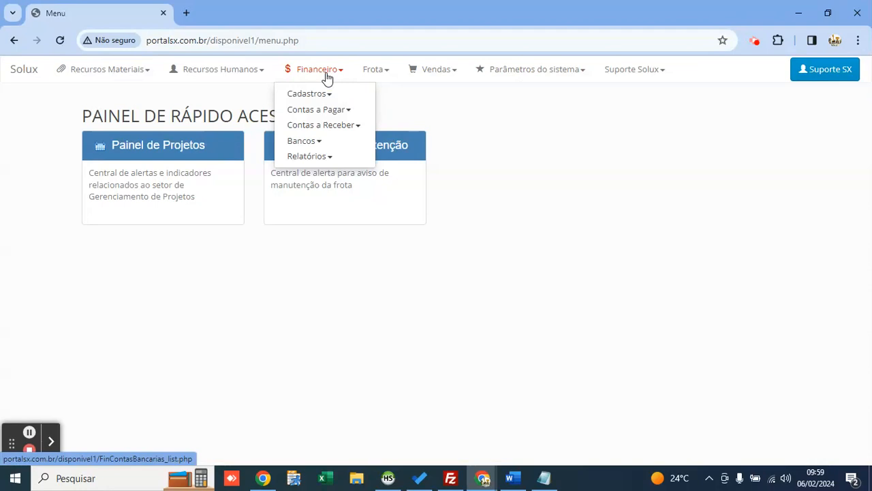
left_click(346, 112)
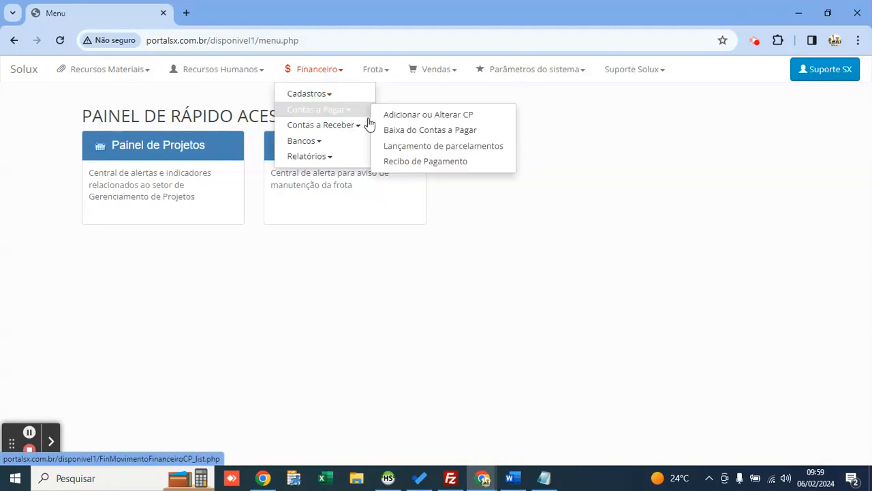
left_click(415, 133)
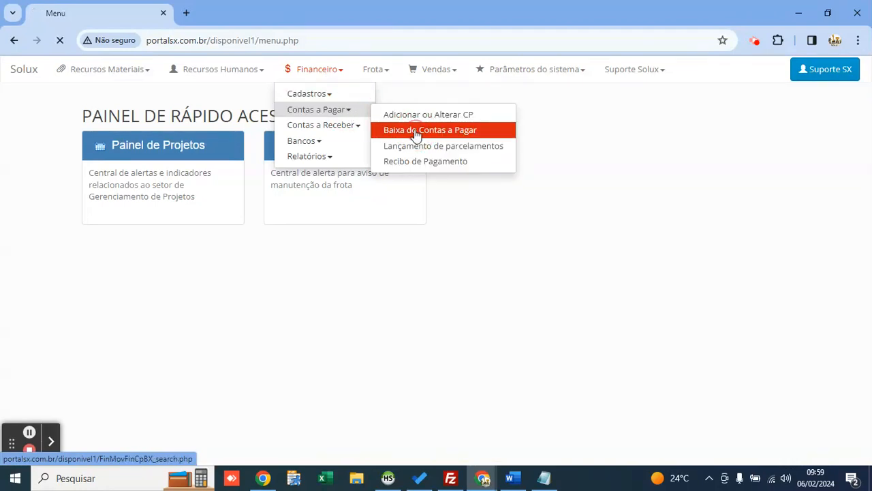
left_click(285, 190)
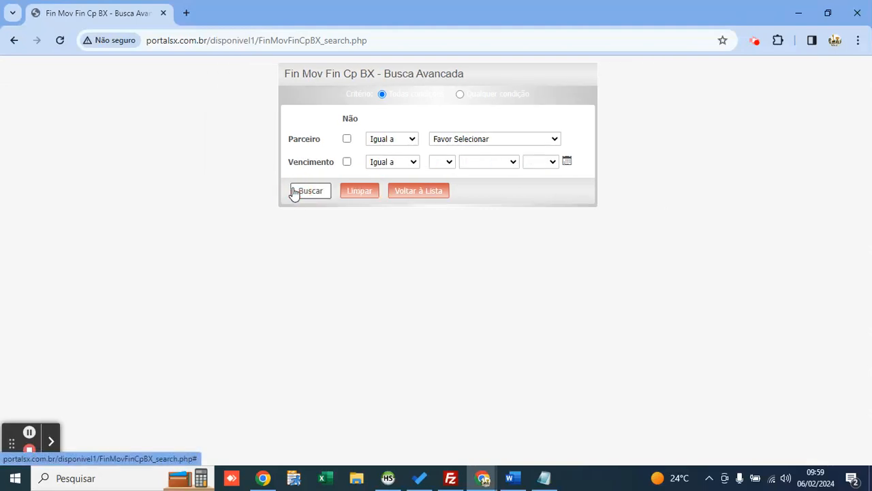
left_click(304, 191)
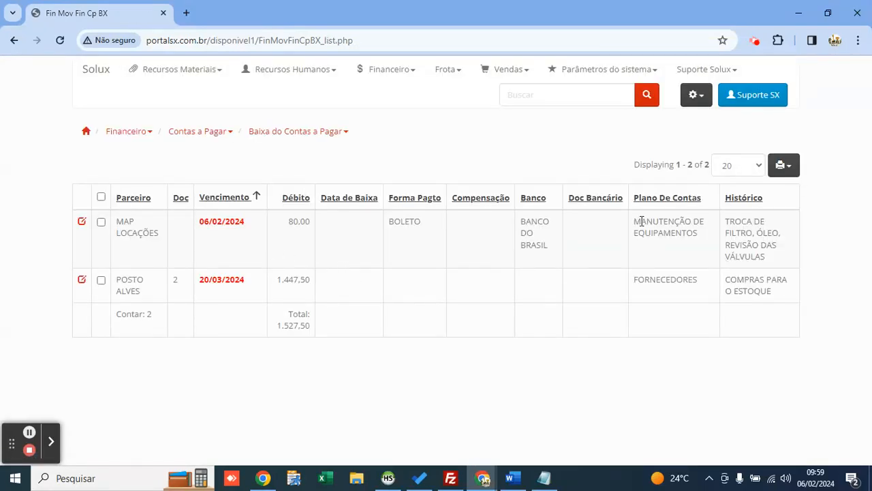
left_click_drag(634, 221, 760, 255)
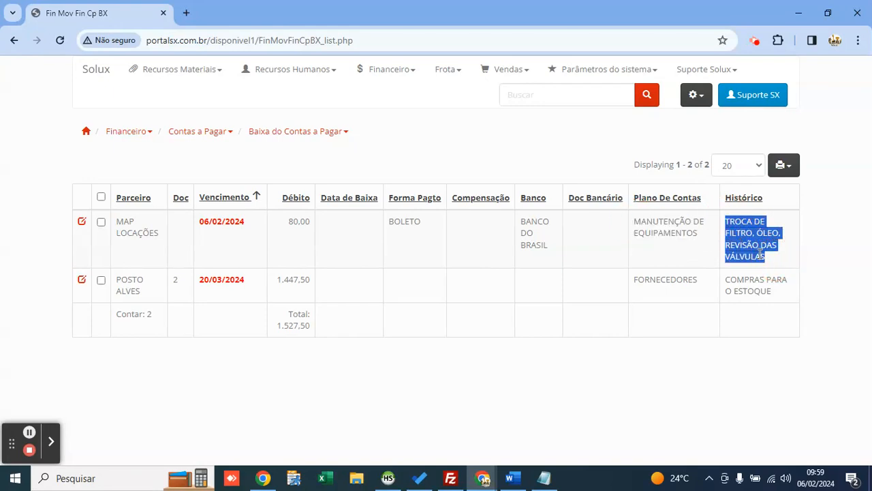
left_click(82, 222)
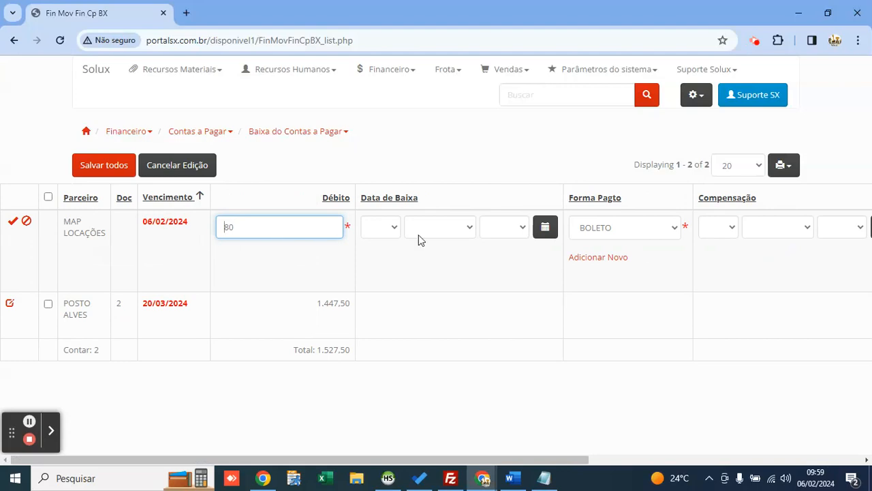
left_click_drag(531, 461, 480, 447)
left_click(188, 164)
Step: Go to the Conciliação Bancária dashboard
left_click(364, 71)
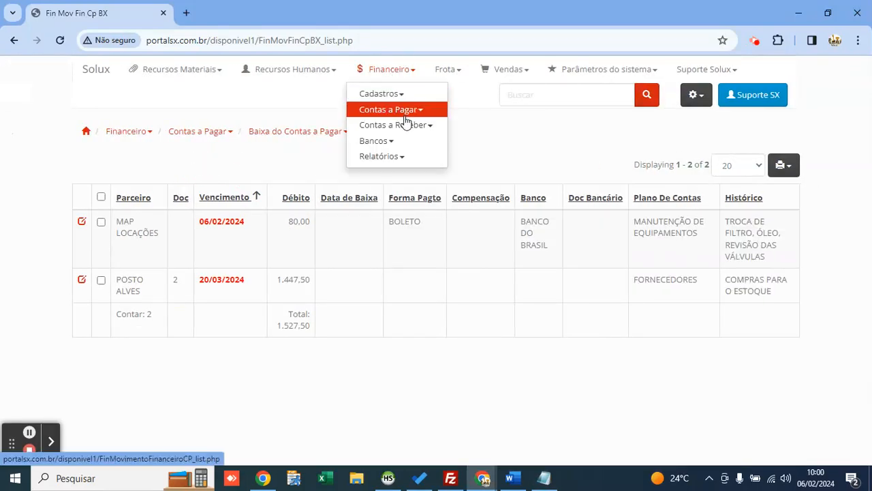
mouse_move(419, 142)
left_click(467, 151)
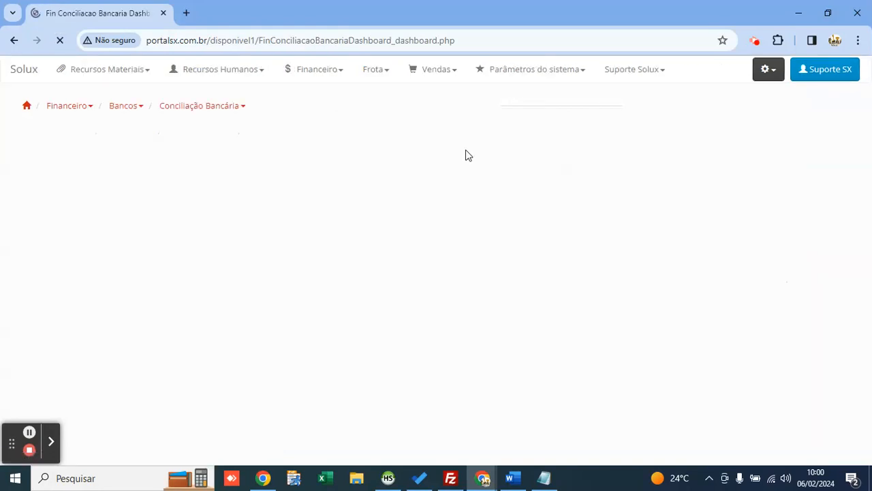
Step: Check that payable entry 5 uses Banco do Brasil, closing it without changes
left_click_drag(93, 191, 96, 194)
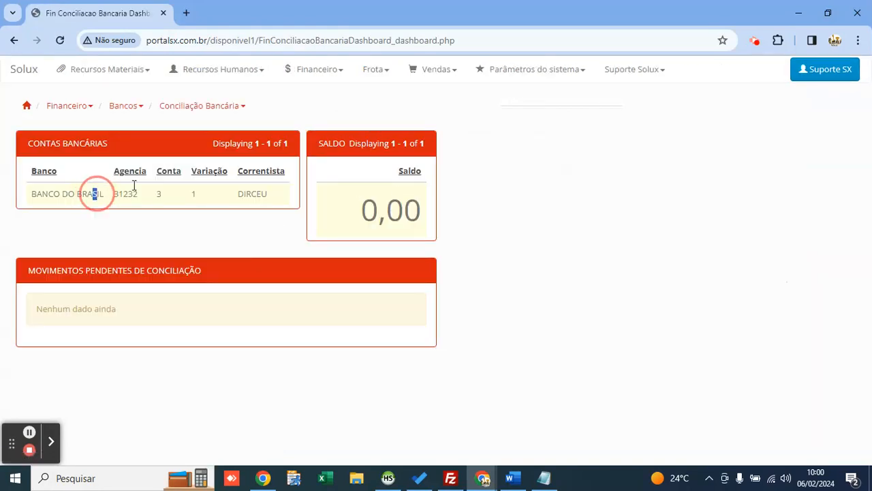
left_click(312, 71)
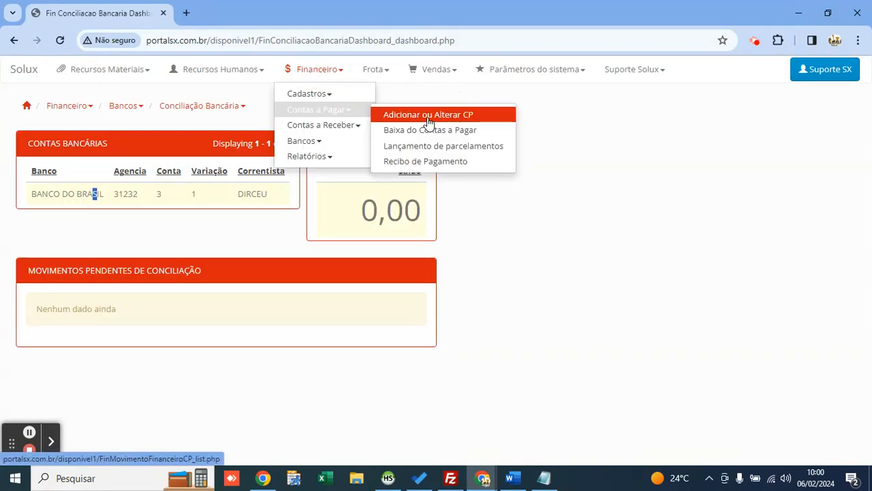
left_click(399, 116)
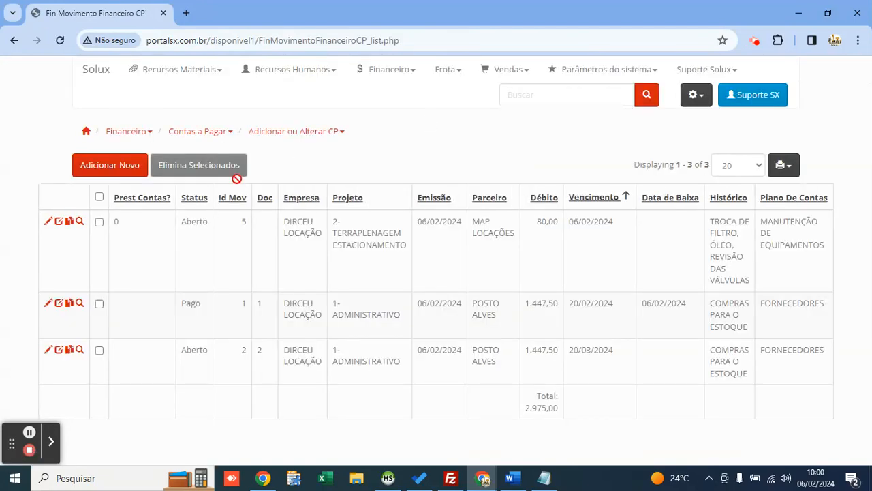
left_click(48, 221)
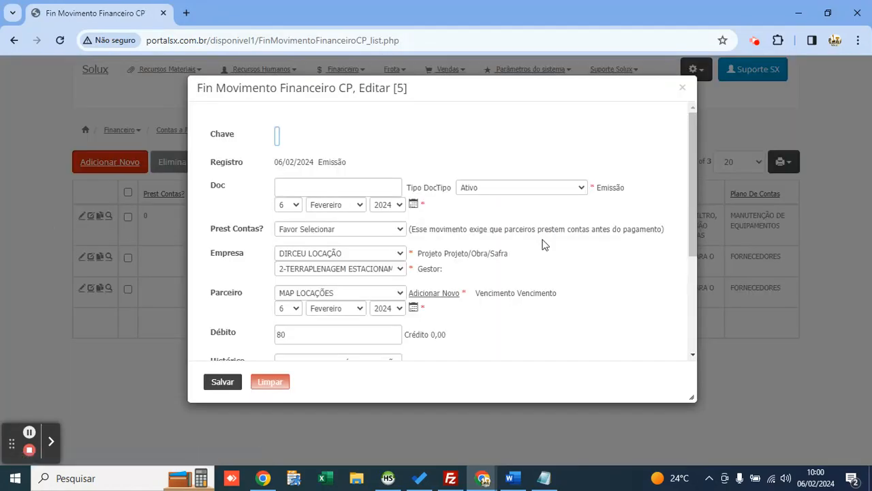
scroll(541, 245, "down", 5)
left_click(535, 308)
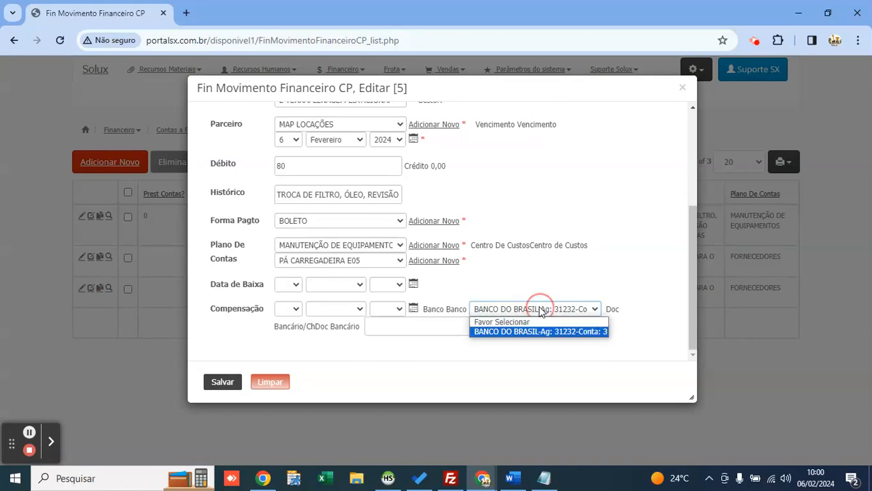
left_click(539, 308)
left_click(682, 87)
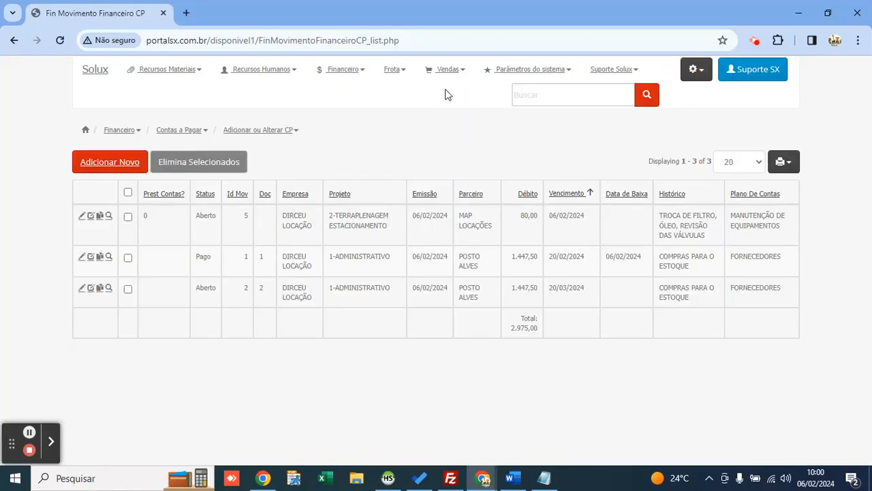
Step: Go to the Baixa do Contas a Pagar settlement search
left_click(340, 69)
left_click(366, 112)
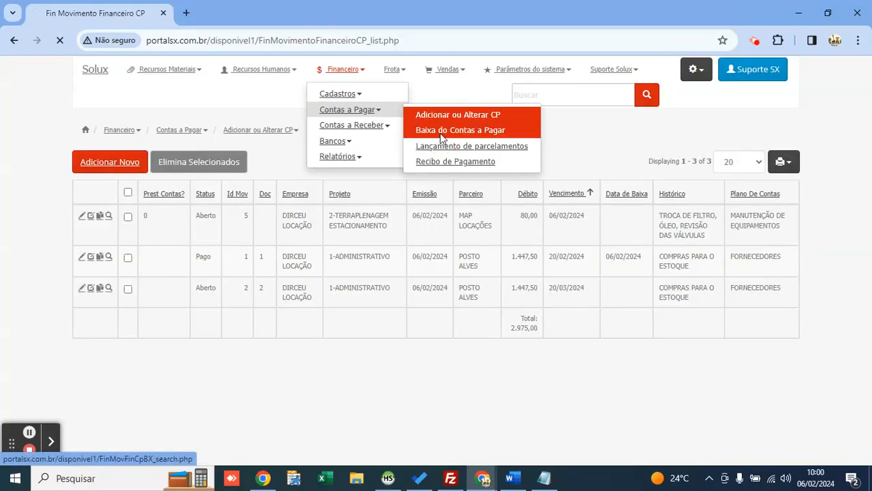
left_click(440, 132)
Step: Search the payables to settle and edit the 80,00 MAP LOCAÇÕES payable
left_click(315, 192)
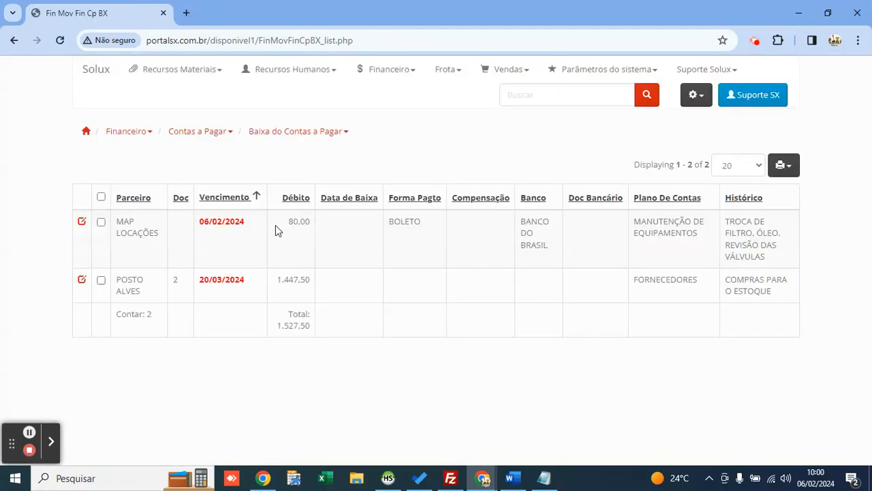
left_click_drag(278, 226, 312, 224)
left_click_drag(702, 237, 638, 224)
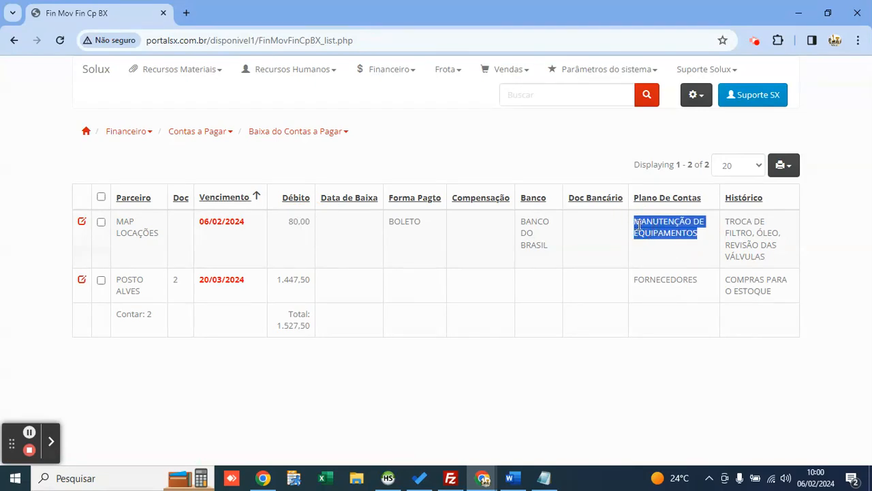
left_click(82, 221)
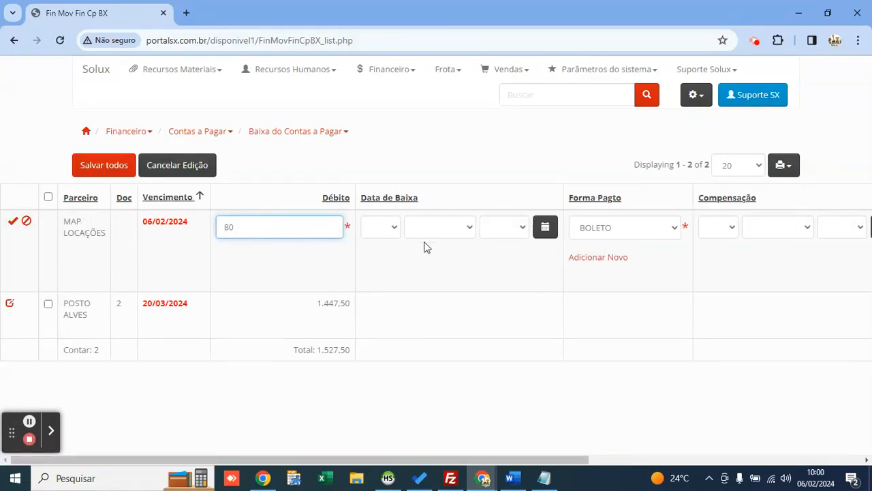
Step: Set the Data de Baixa payment date to 06/02/2024 with the calendar
left_click(545, 226)
left_click(614, 325)
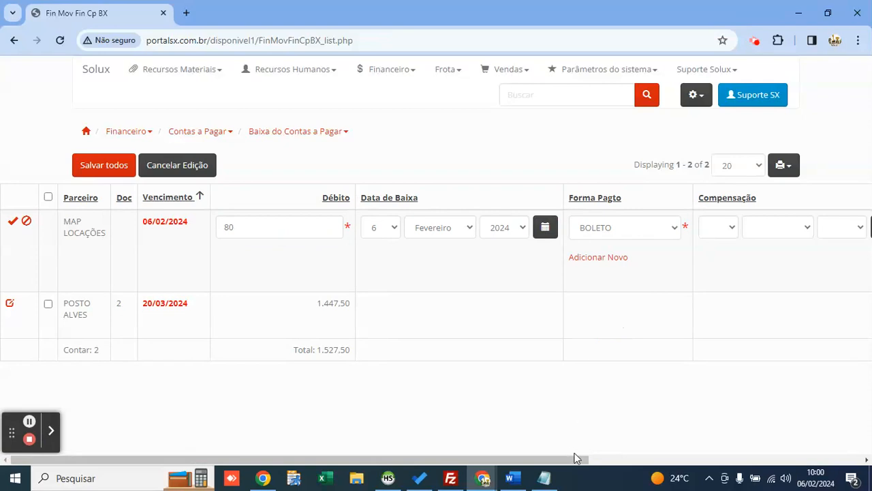
left_click_drag(578, 460, 818, 436)
left_click(545, 227)
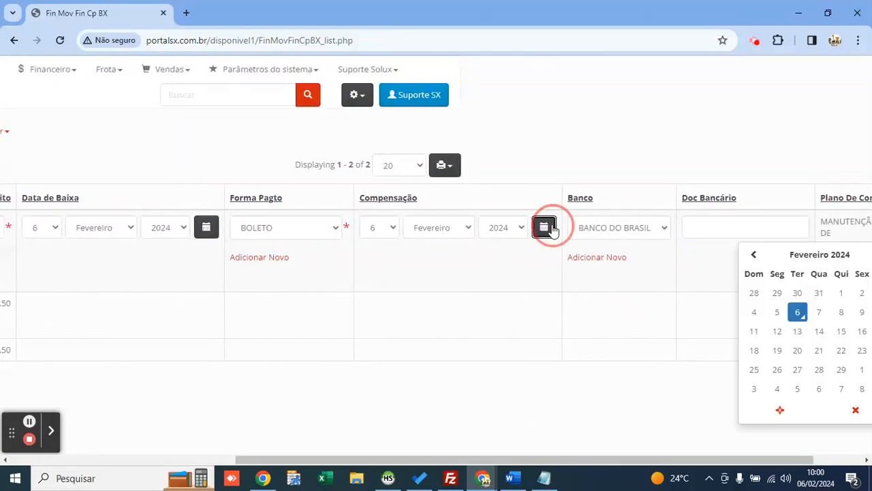
left_click(534, 178)
left_click_drag(629, 458, 681, 459)
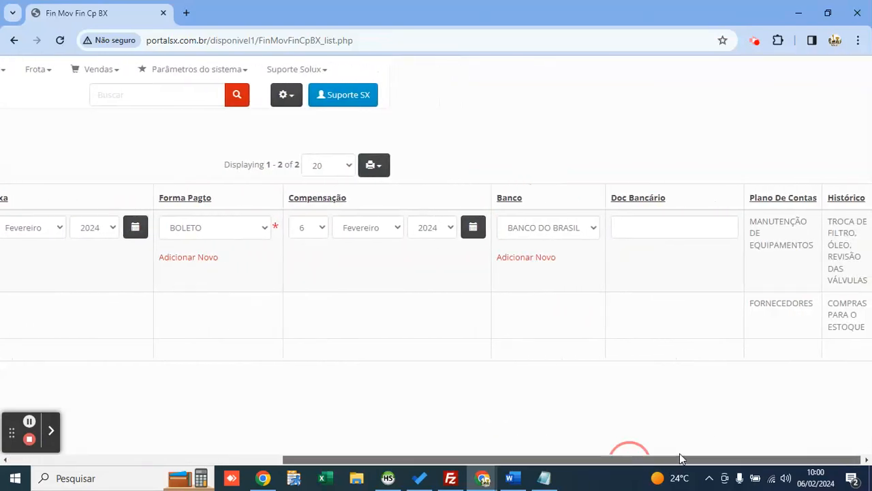
Step: Blank the compensation day, month and year, then save all changes
left_click(310, 228)
left_click(300, 250)
left_click(391, 227)
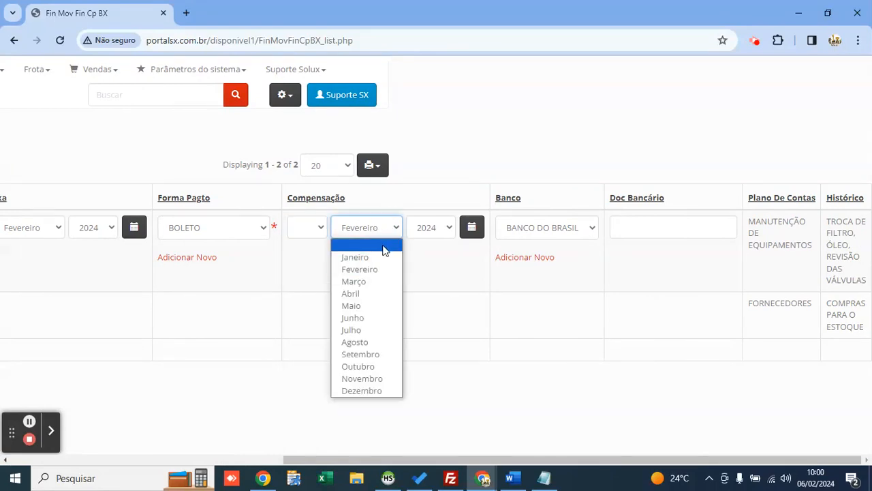
left_click(361, 243)
left_click(430, 228)
scroll(429, 253, "up", 20)
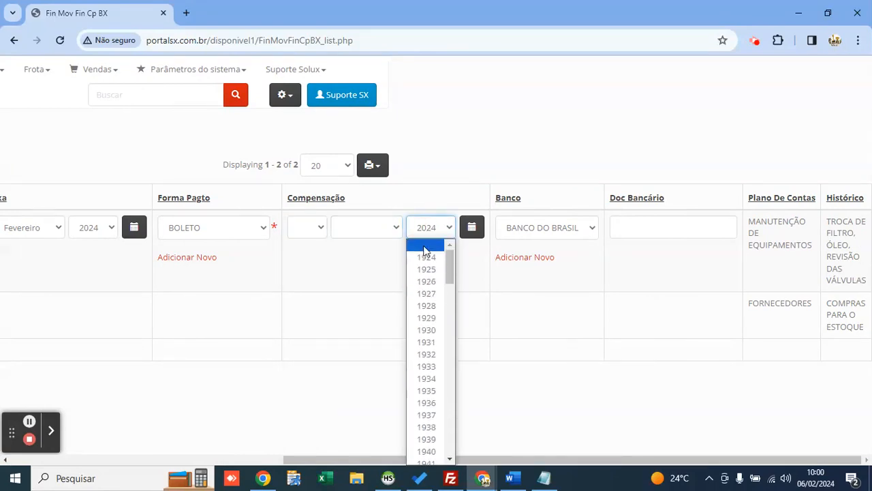
left_click(436, 243)
left_click_drag(688, 459, 302, 444)
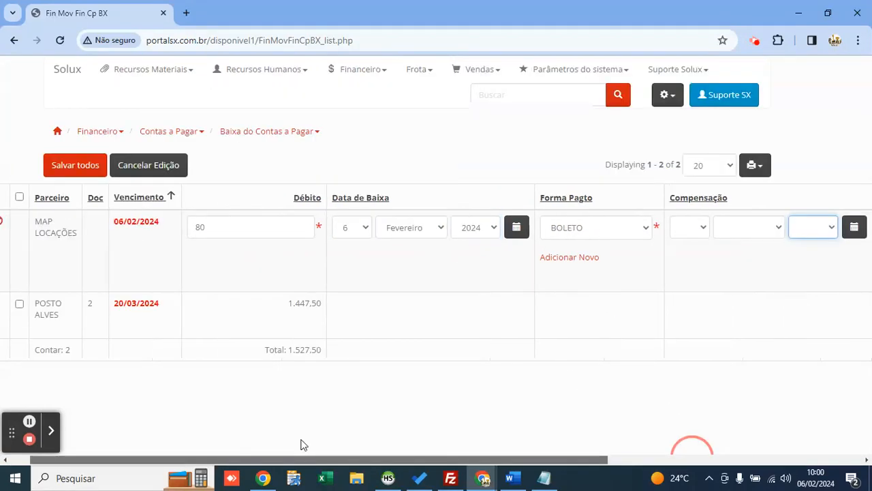
left_click(97, 166)
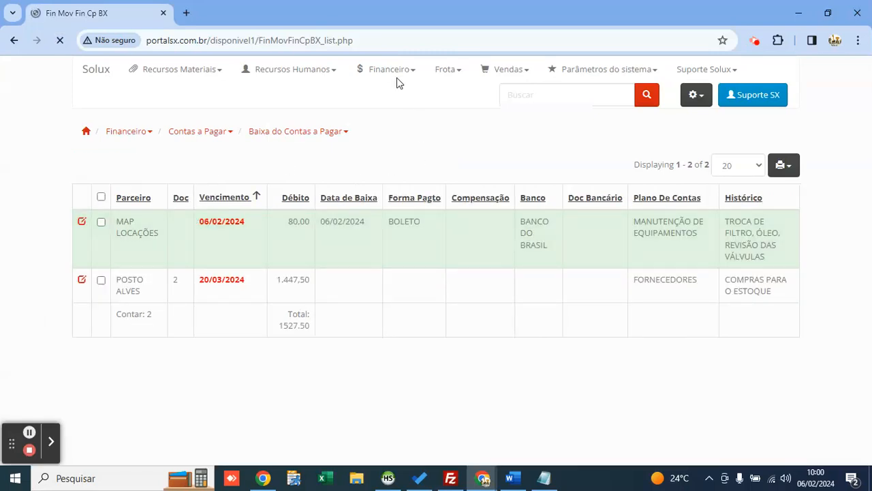
left_click(396, 73)
Step: Open Conciliação Bancária and check the pending 80,00 movement's 06/02/2024 payment date
left_click(410, 150)
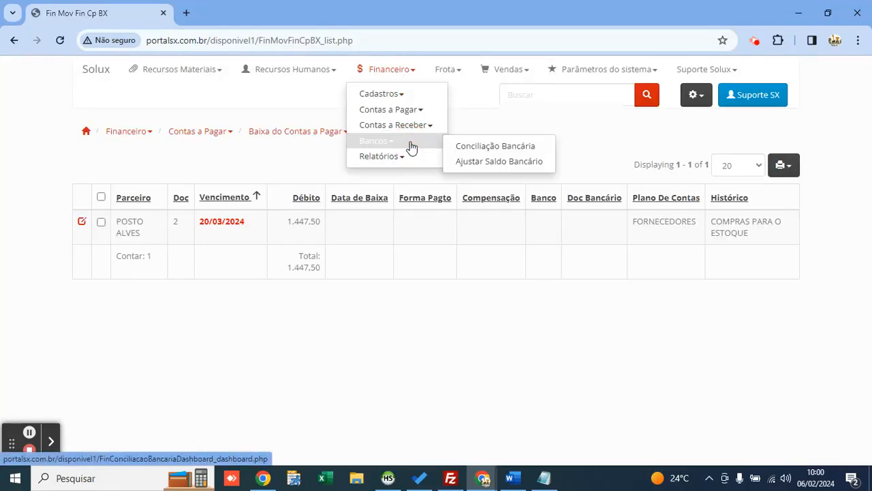
left_click(462, 148)
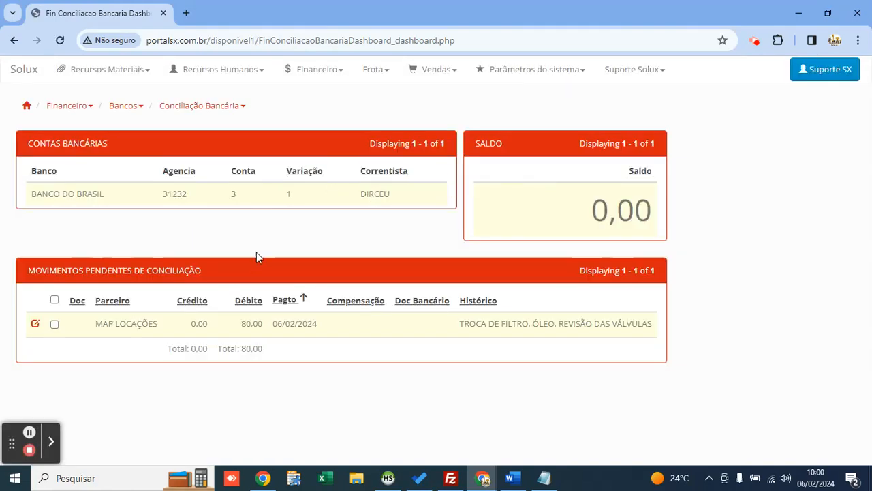
left_click(279, 325)
left_click_drag(292, 326, 327, 329)
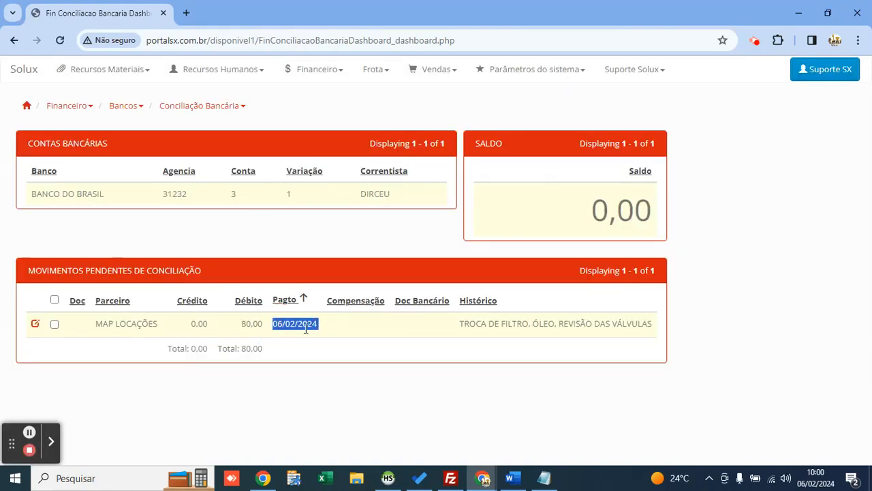
double_click(302, 328)
left_click(282, 323)
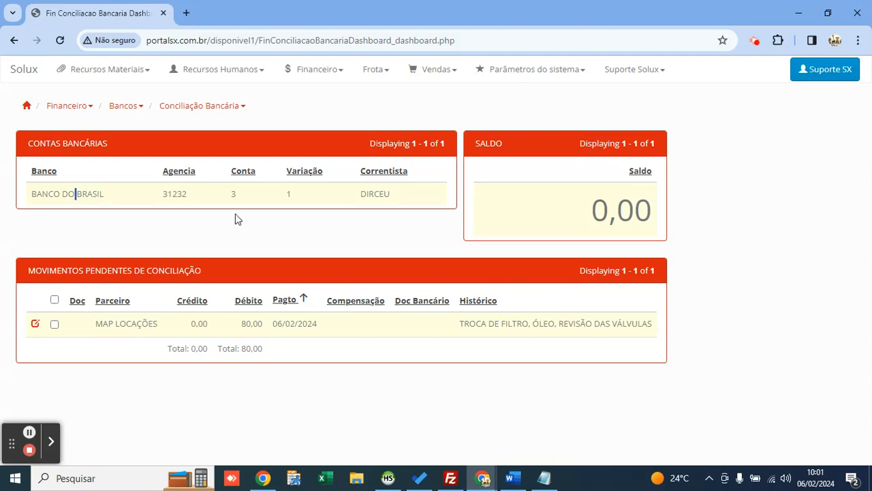
Step: Open Adicionar ou Alterar CP and edit the MAP LOCAÇÕES payable, record 5
left_click(336, 71)
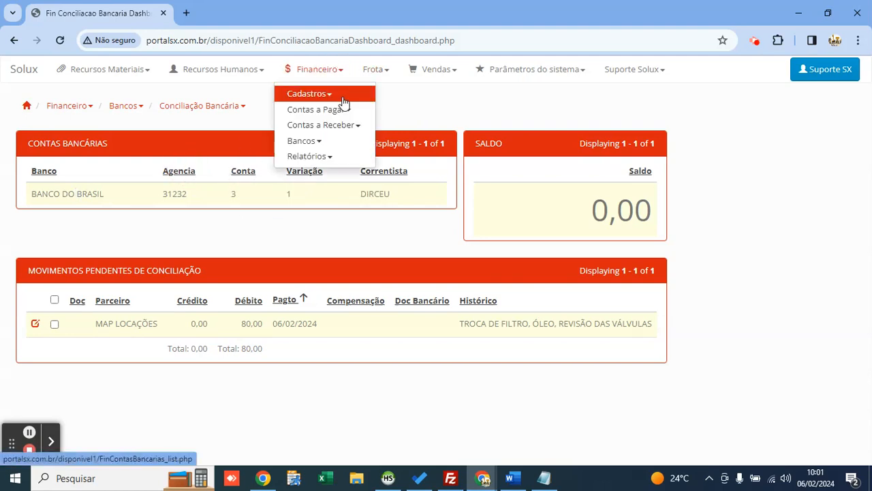
left_click(320, 109)
left_click(385, 116)
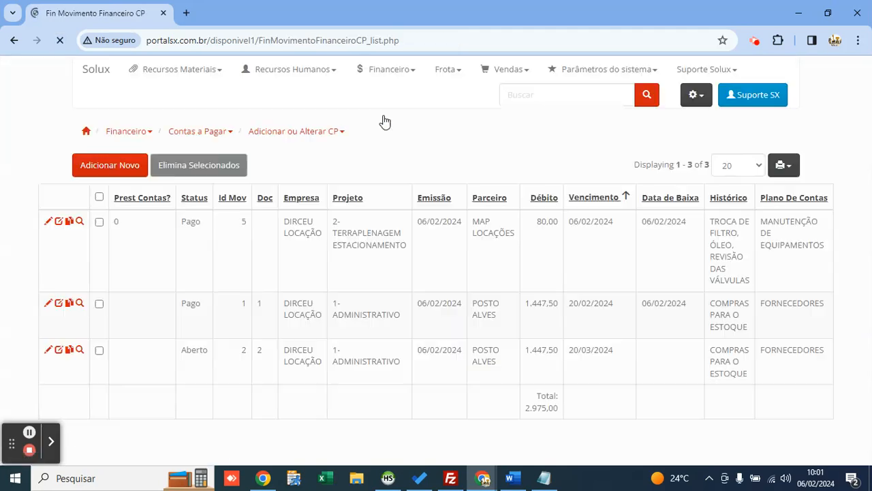
left_click(48, 222)
scroll(273, 239, "down", 3)
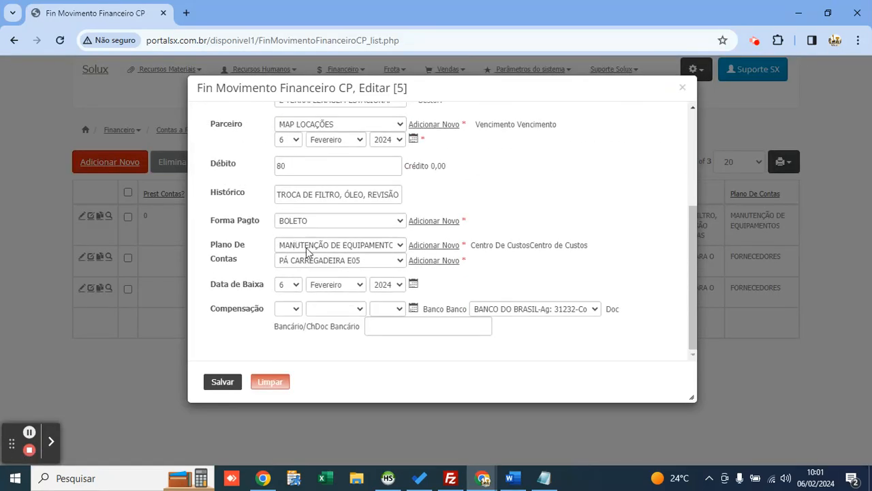
Step: Set the compensation date to today, 6 February 2024, and save the payable
left_click(414, 308)
left_click(304, 440)
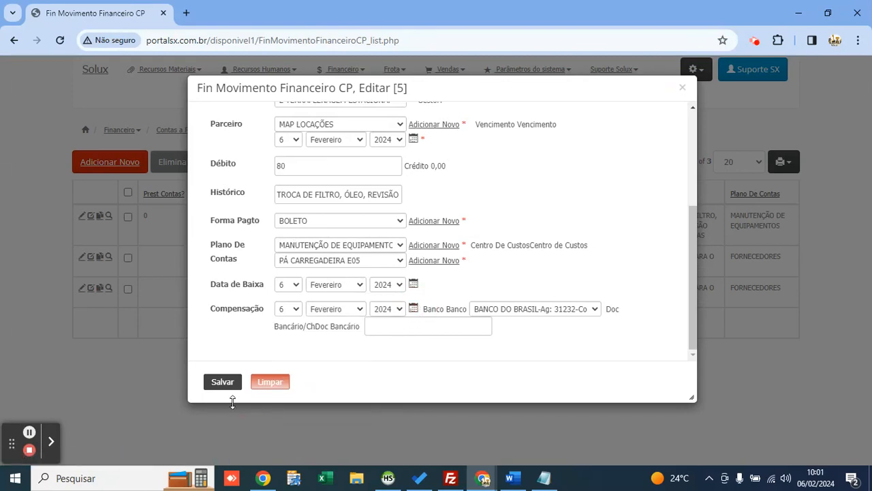
left_click_drag(213, 308, 294, 313)
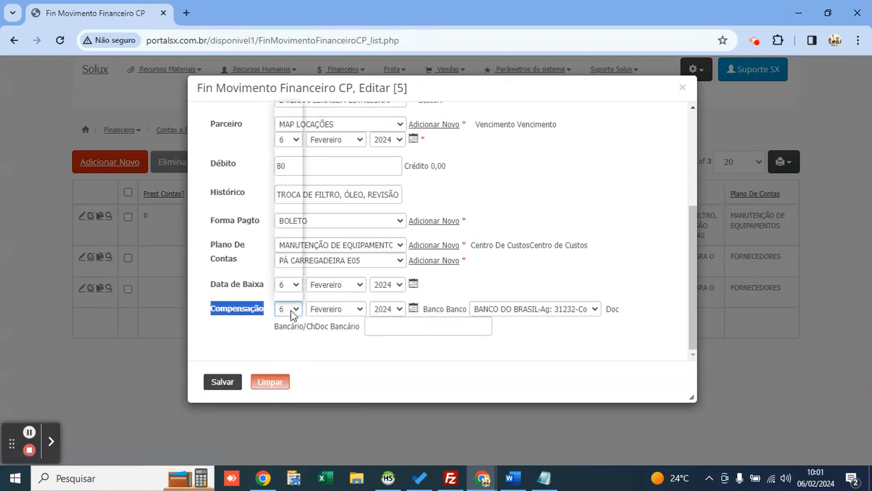
left_click(300, 346)
left_click(225, 385)
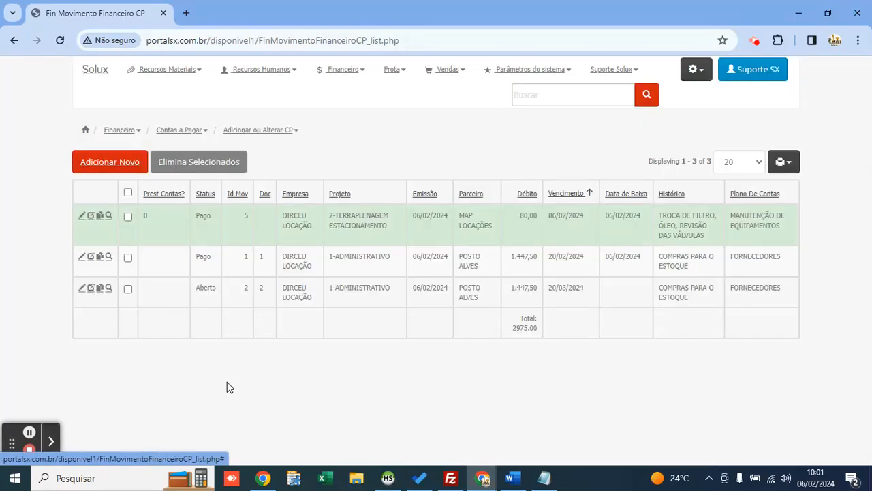
left_click(410, 147)
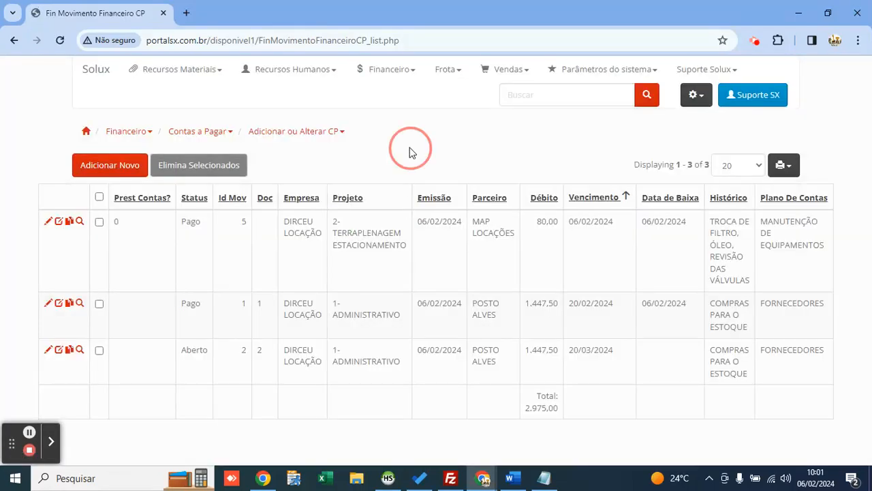
left_click(390, 75)
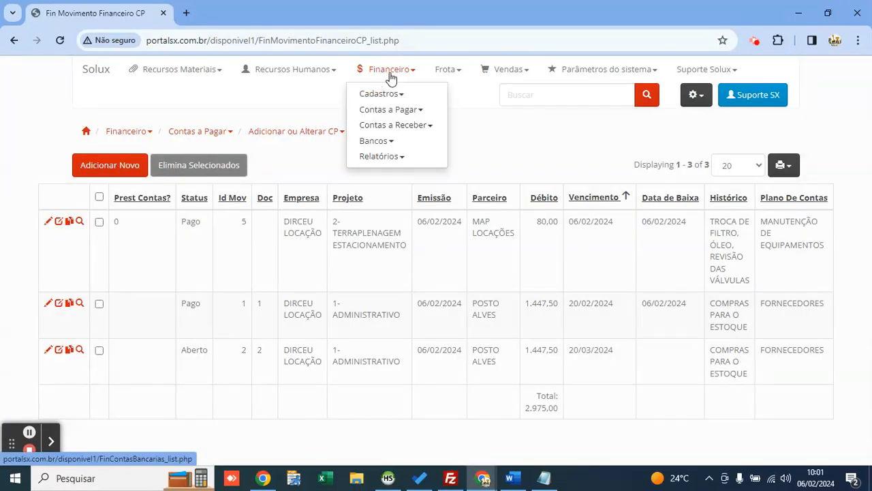
Step: Open Conciliação Bancária and confirm the -80,00 balance with nothing pending
left_click(384, 141)
left_click(472, 146)
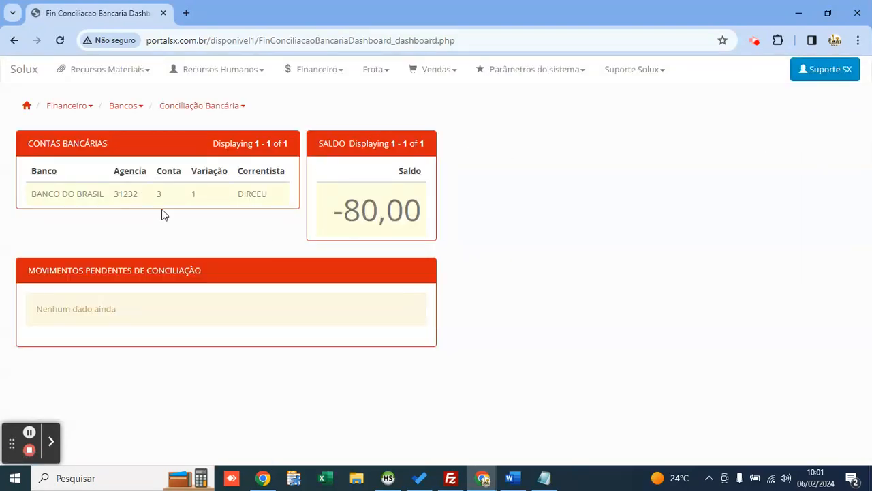
left_click_drag(334, 210, 422, 211)
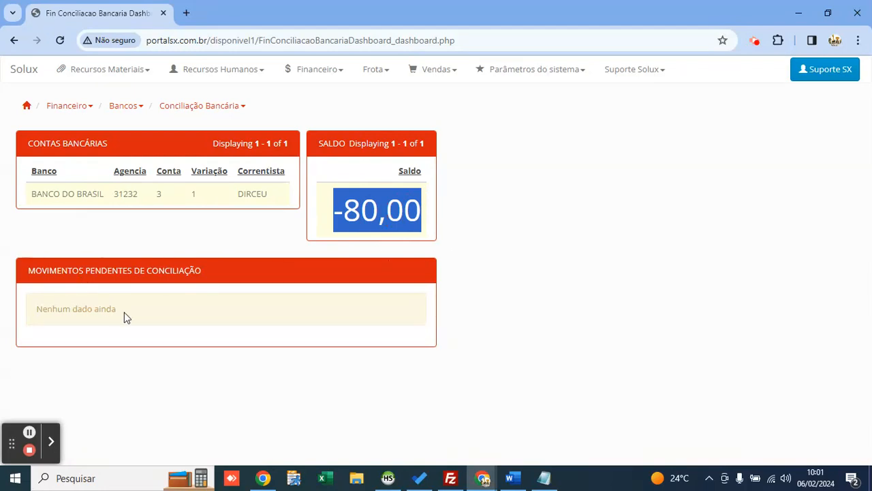
left_click_drag(122, 314, 34, 314)
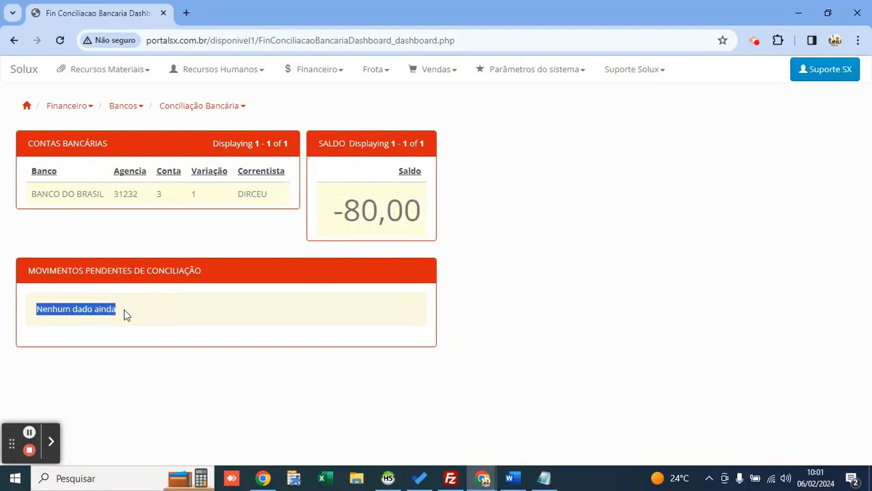
left_click(208, 301)
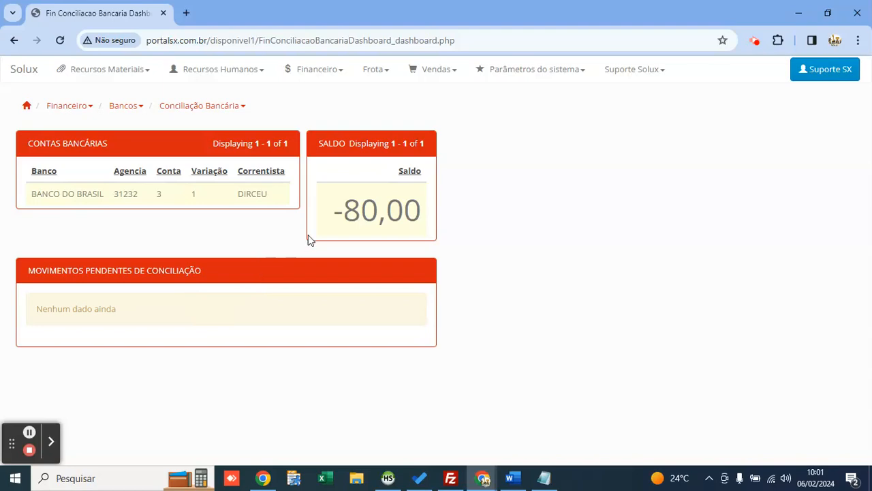
left_click(318, 70)
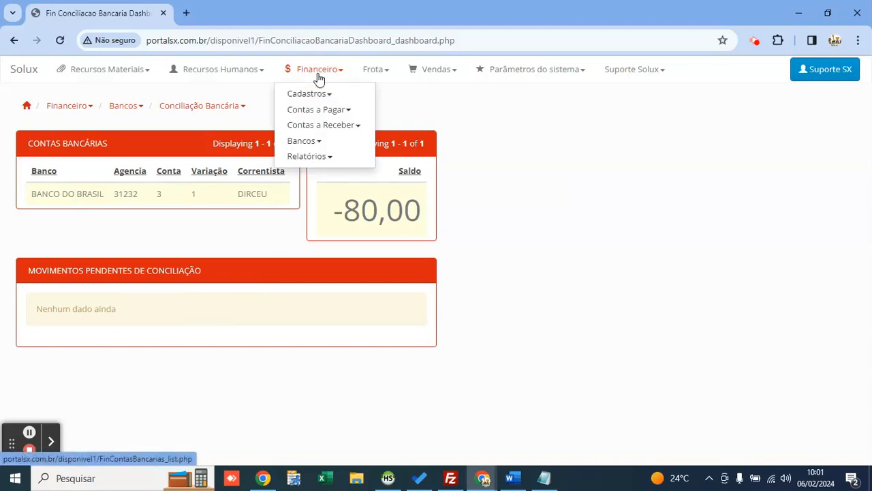
Step: Open the receivables list and start a new receivable, enlarging the form
left_click(327, 128)
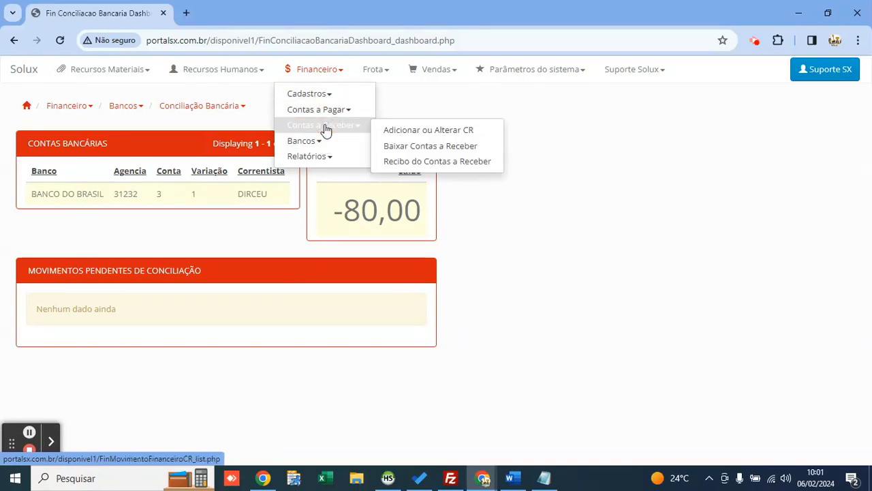
left_click(413, 130)
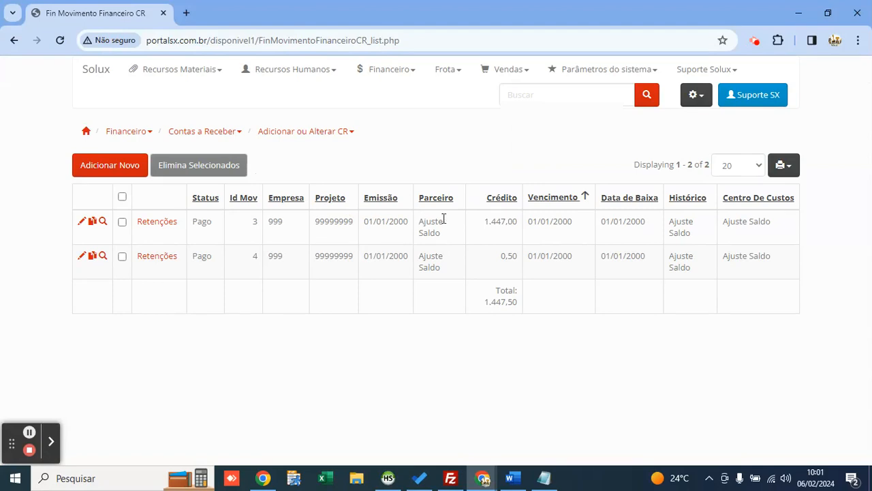
double_click(502, 222)
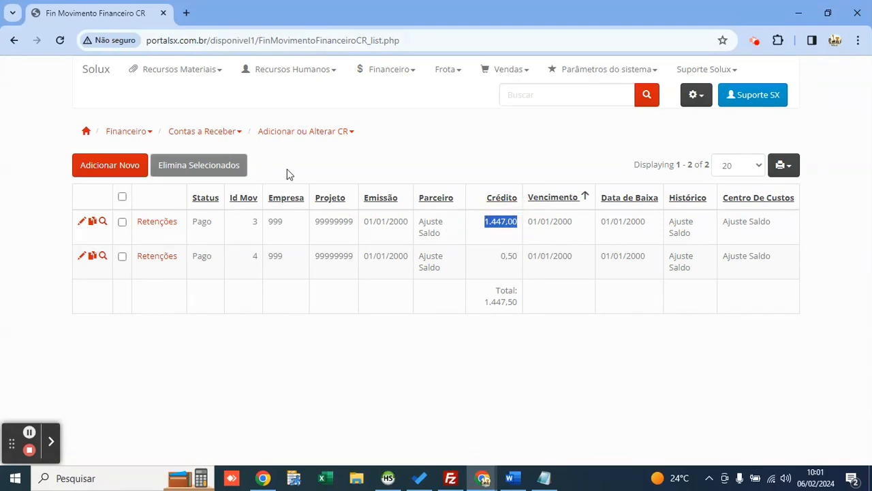
left_click(113, 167)
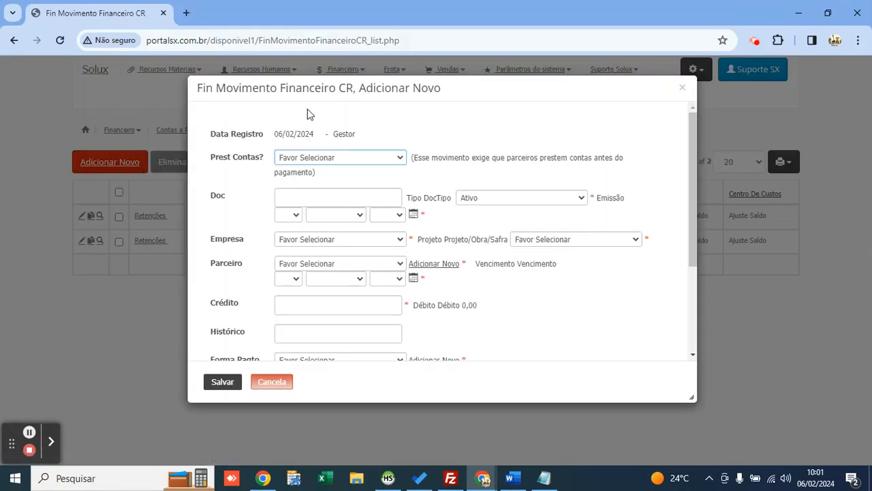
left_click_drag(460, 92, 432, 82)
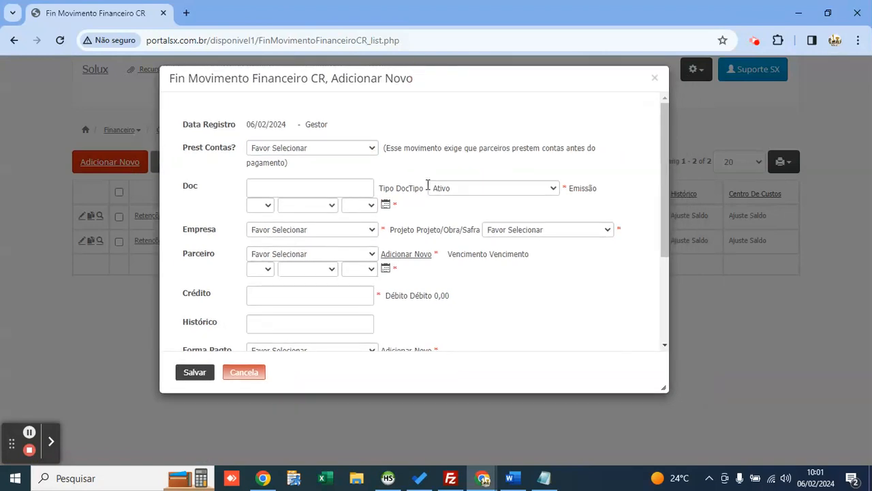
scroll(542, 220, "down", 1)
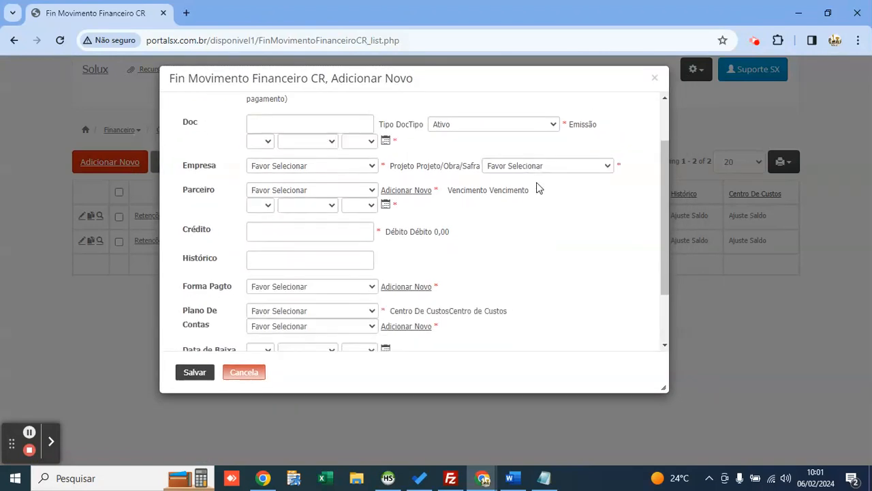
left_click_drag(665, 389, 719, 428)
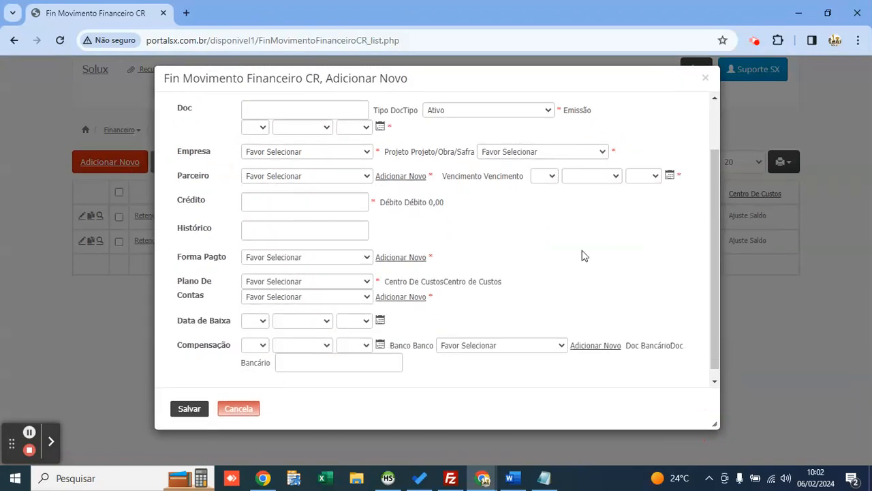
Step: Choose 2-TERRAPLENAGEM ESTACIONAMENTO as the project and enter a 50000 credit
left_click(518, 155)
key("Down")
key("Down")
key("Return")
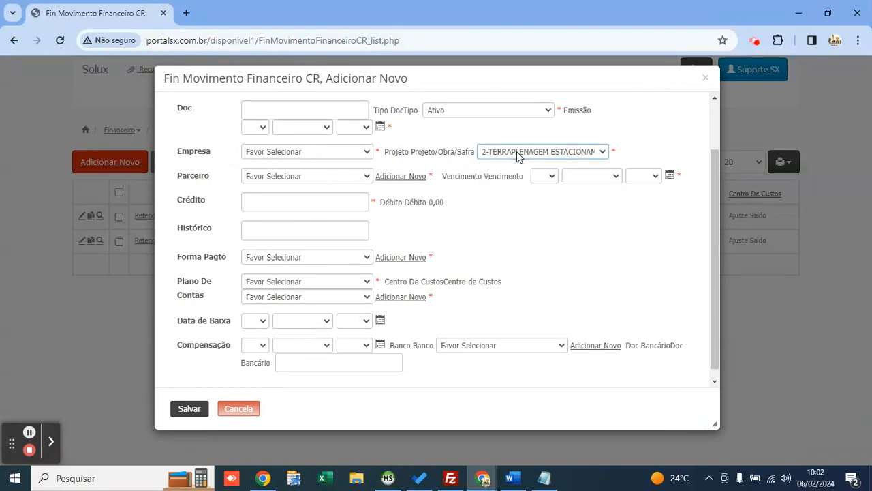
left_click(335, 207)
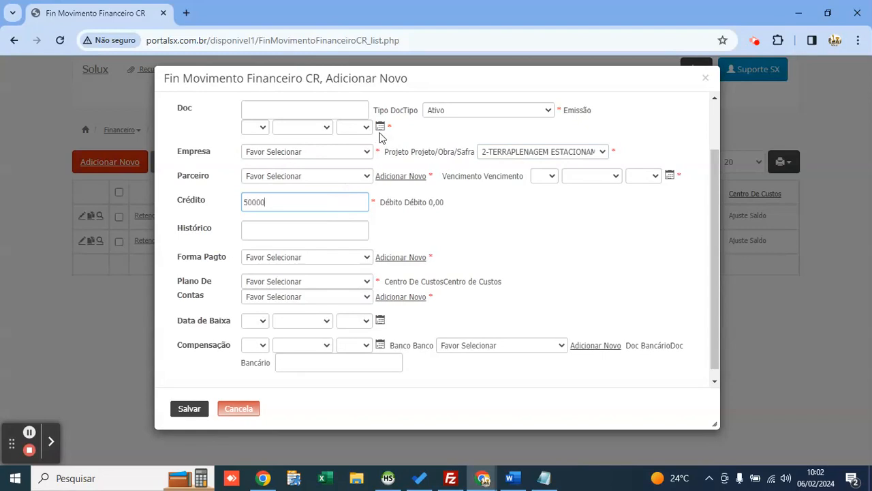
Step: Set the due date to 20/03/2024 via the calendar, keeping the same project
left_click(669, 176)
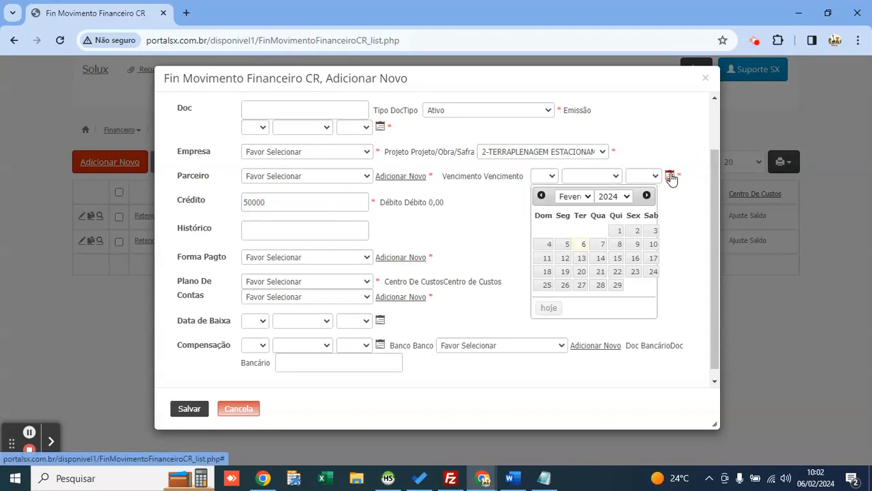
left_click(580, 279)
left_click(597, 152)
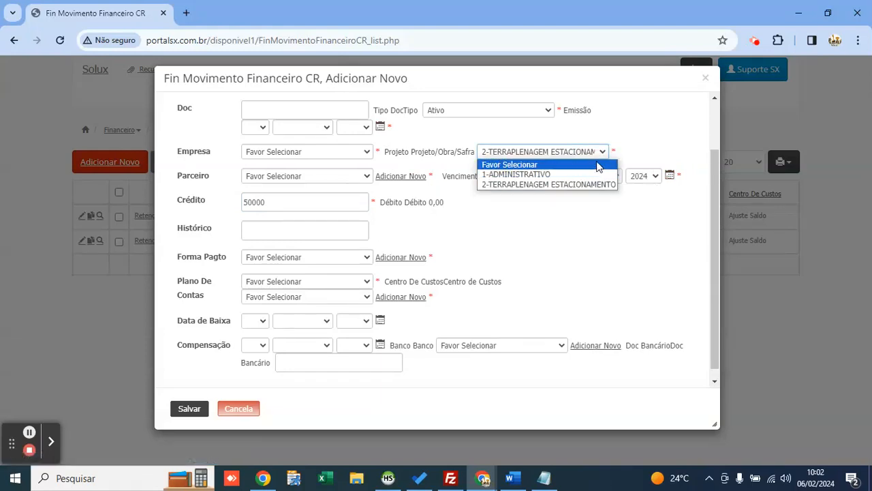
left_click(597, 165)
left_click(593, 176)
left_click(593, 218)
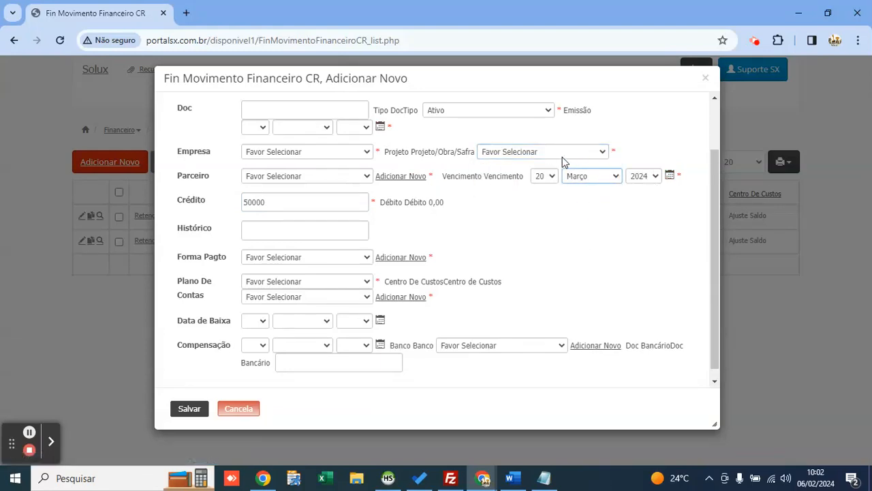
left_click(563, 154)
left_click(553, 185)
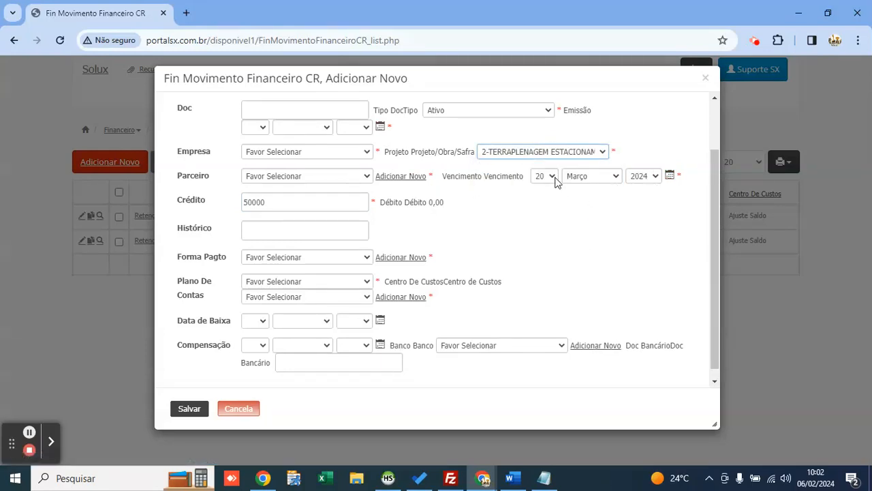
left_click(549, 154)
left_click(553, 156)
left_click(230, 202)
Step: Set partner MAP LOCAÇÕES, company DIRCEU LOCAÇÃO and payment method BOLETO
left_click(330, 176)
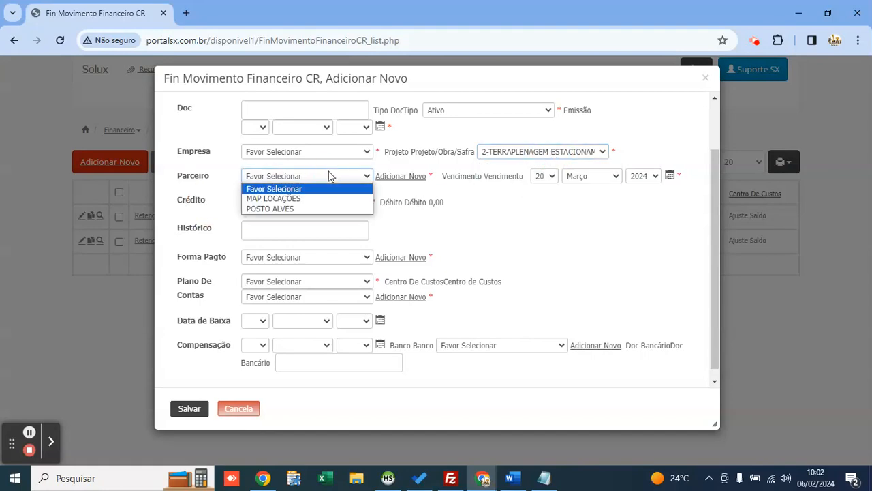
key("Down")
key("Return")
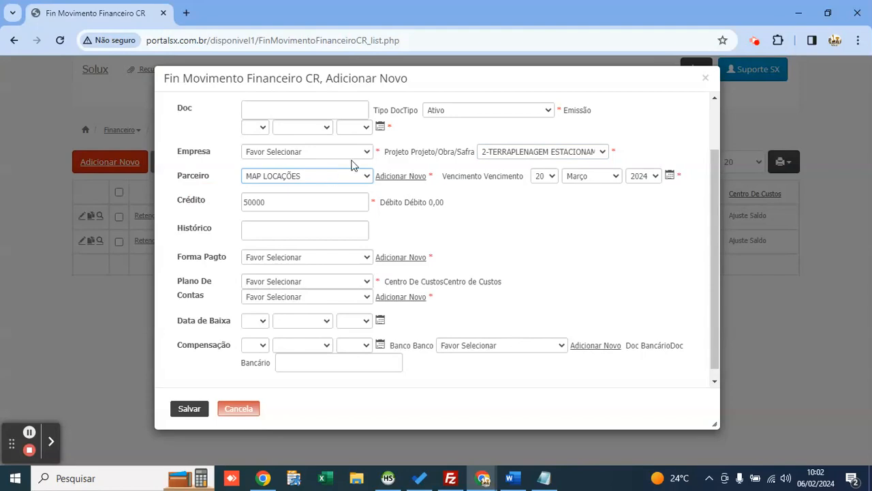
left_click(302, 153)
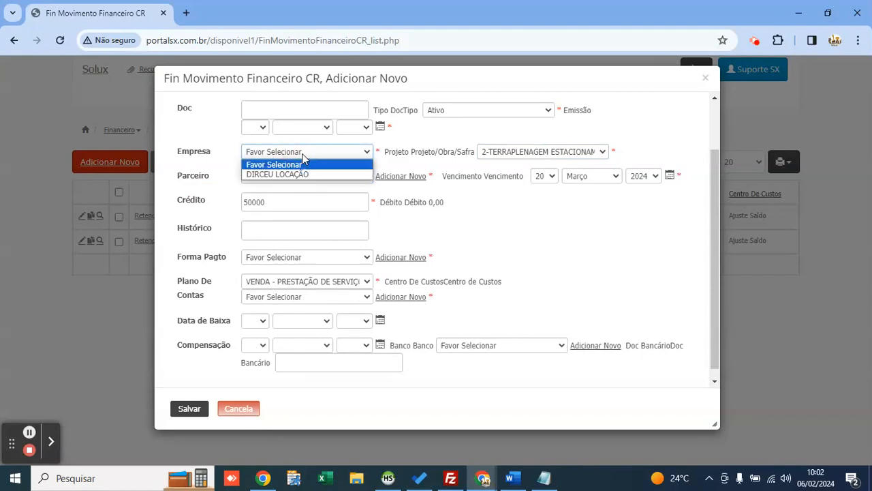
key("Down")
key("Return")
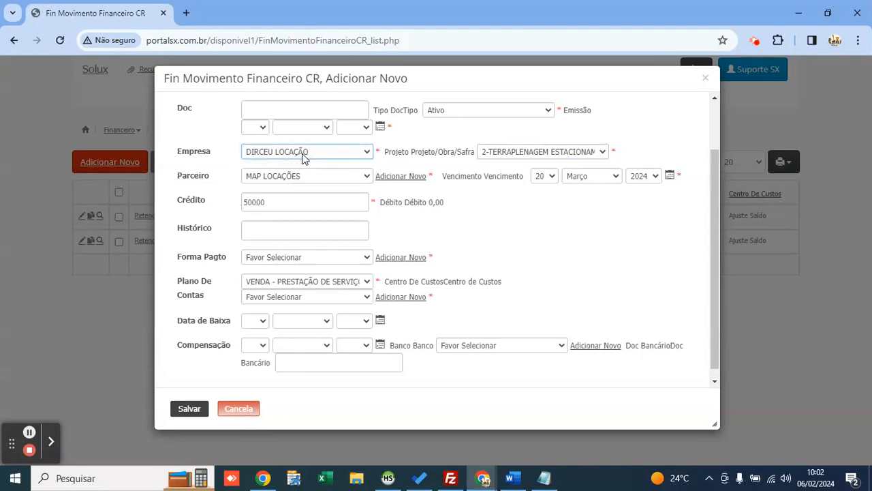
left_click(266, 261)
key("Down")
key("Down")
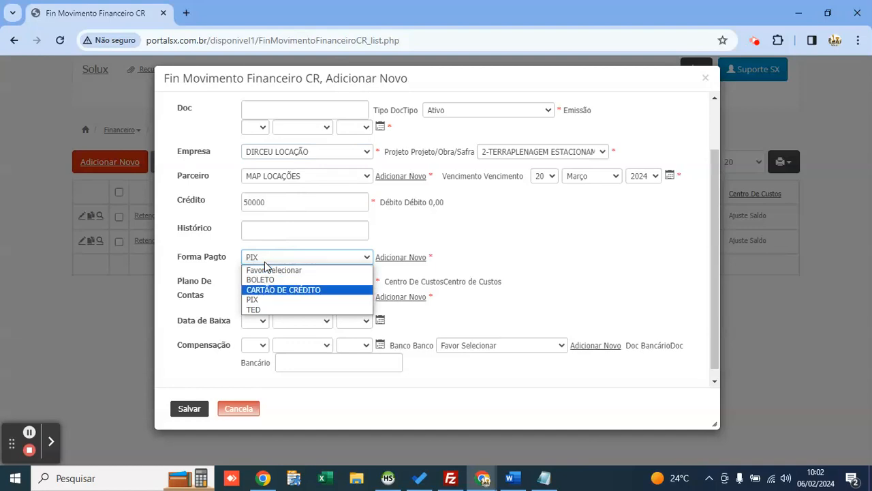
key("Up")
key("Return")
Step: Keep VENDA - PRESTAÇÃO DE SERVIÇOS as the account and choose cost centre PROJETOS
left_click(276, 280)
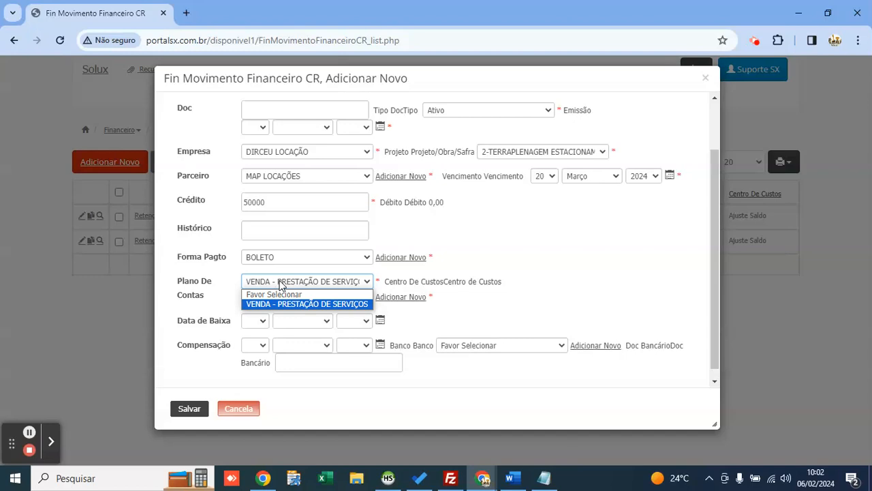
key("Return")
left_click(281, 294)
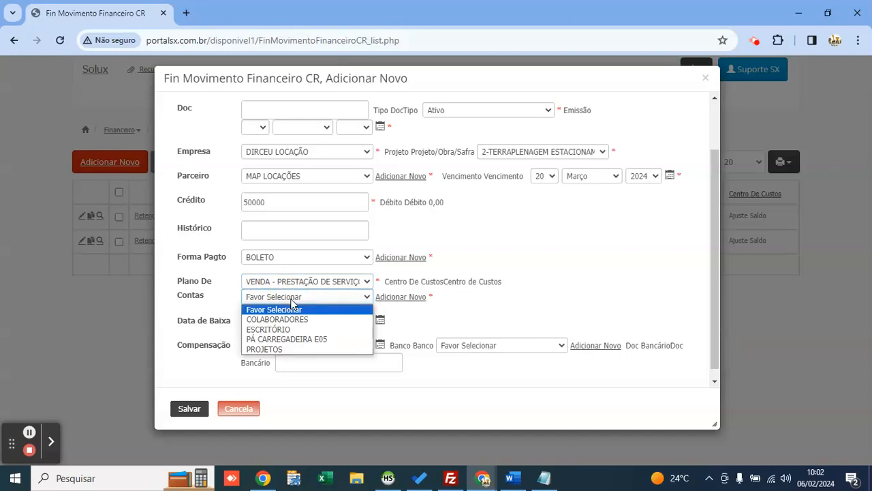
key("Down")
key("Down")
key("Down")
key("Down")
key("Return")
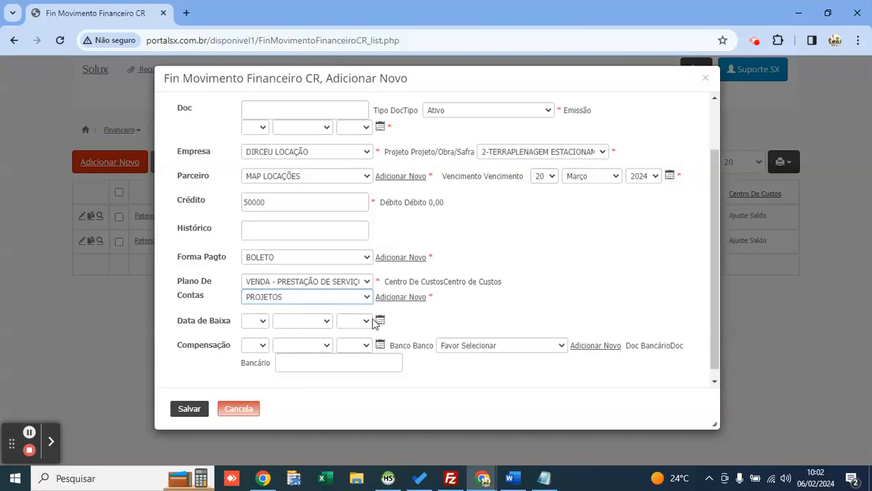
Step: Set the issue date to today and save the new receivable
left_click(189, 409)
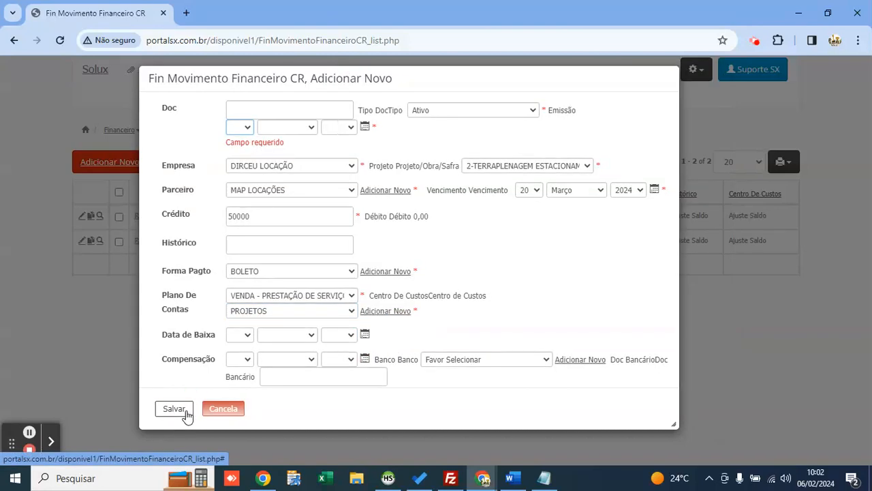
left_click(365, 126)
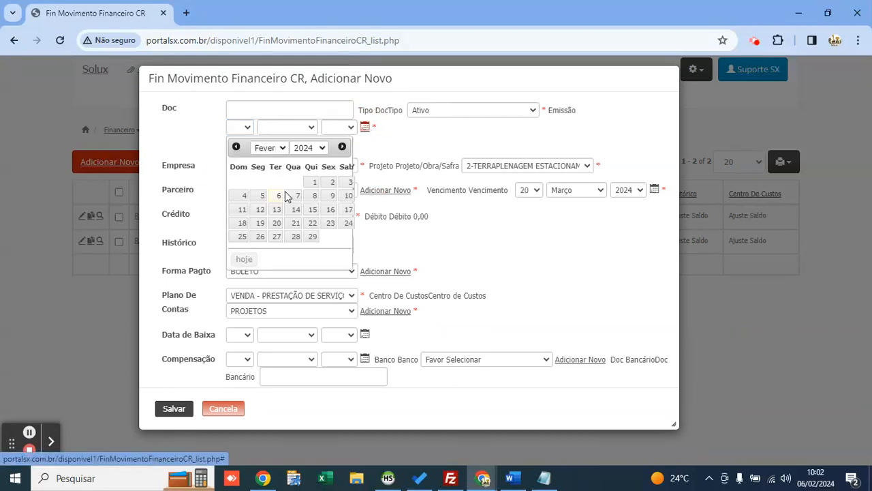
left_click(246, 260)
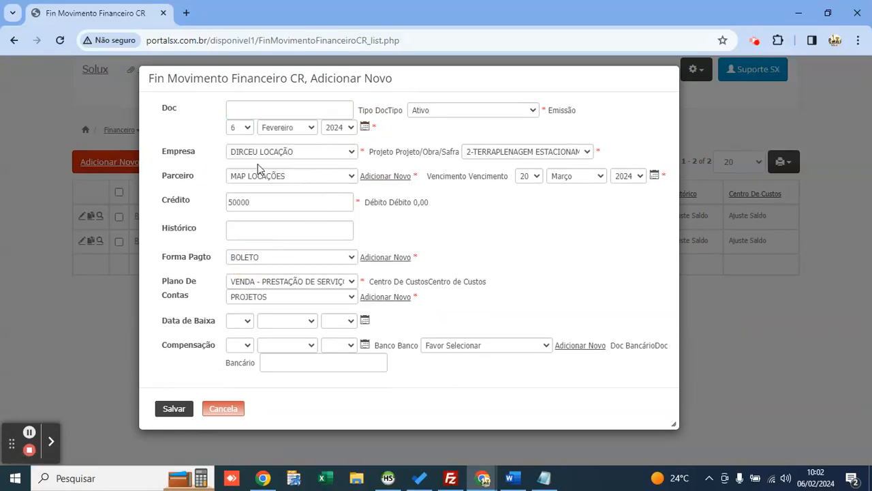
left_click(174, 408)
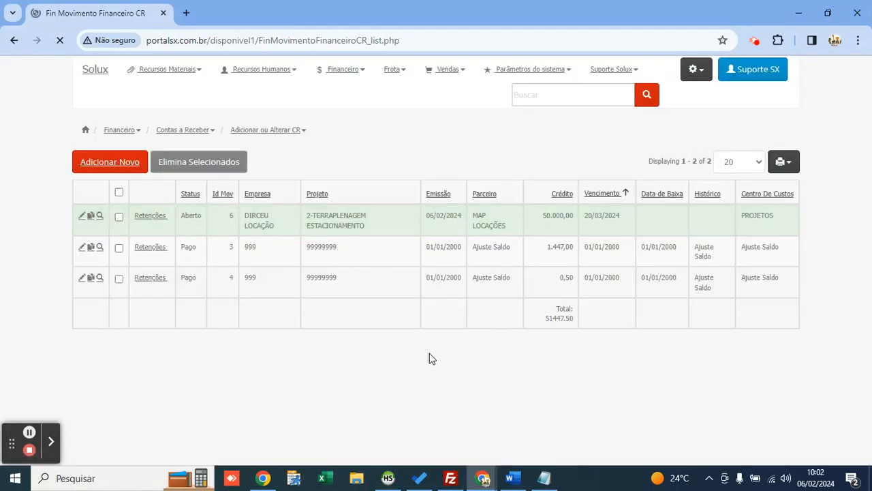
Step: Check the new 50.000,00 entry, then open the Balancete por Plano De Contas report search
left_click_drag(498, 291, 535, 294)
left_click(437, 151)
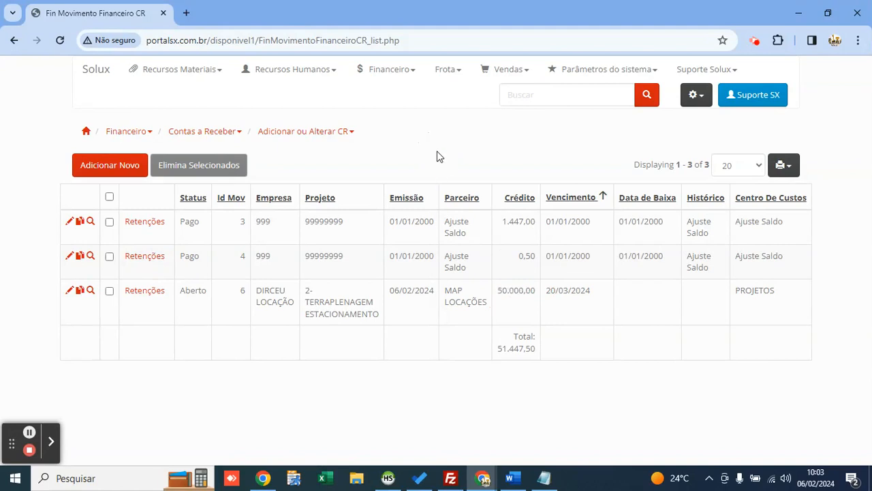
left_click(389, 77)
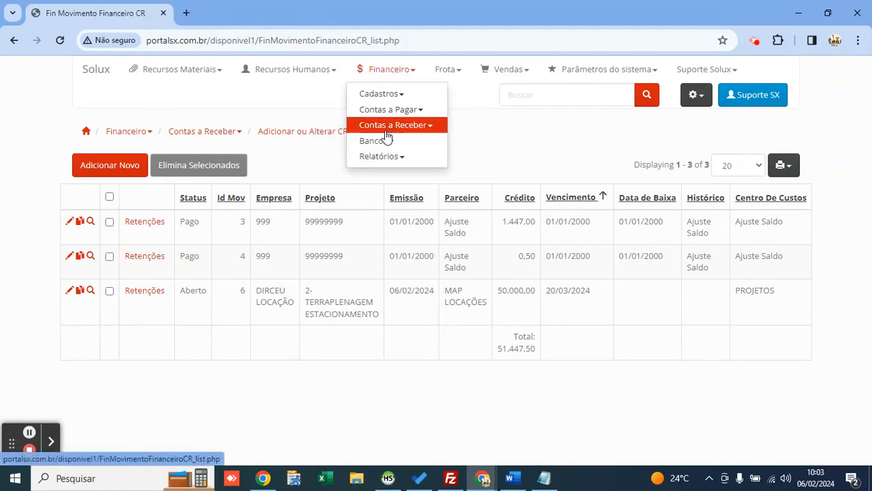
left_click(396, 156)
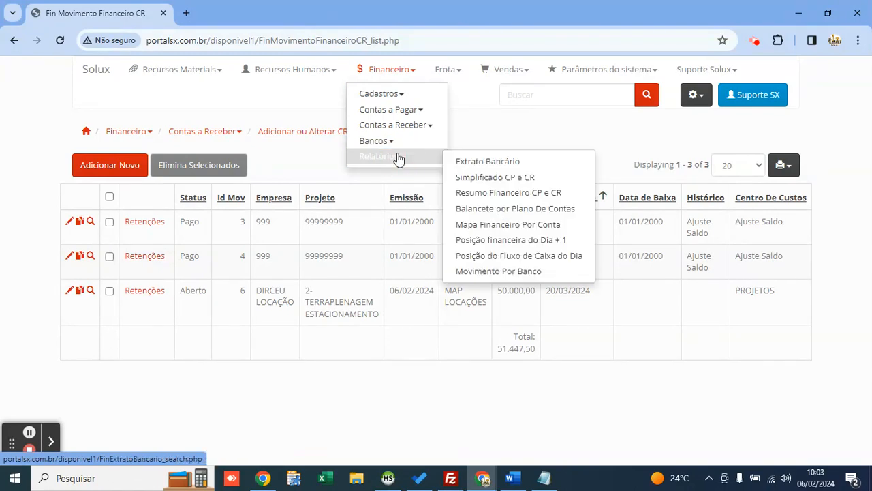
left_click(507, 209)
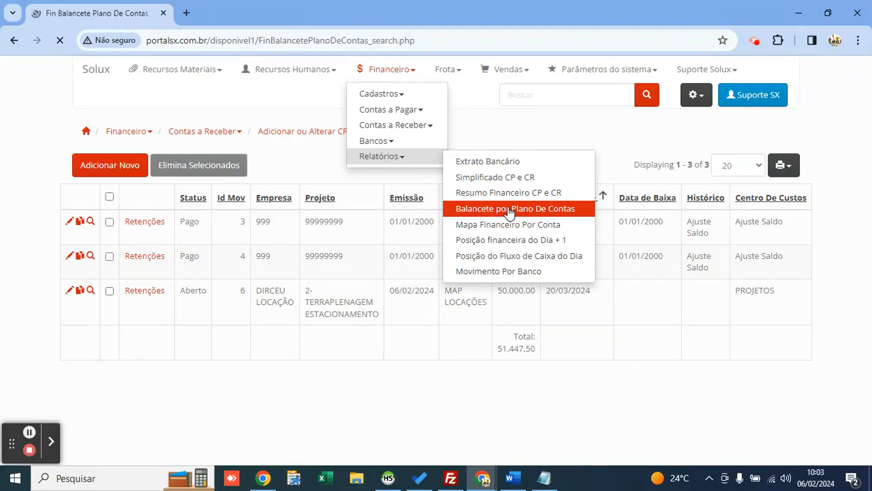
Step: Pick MANUTENÇÃO DE EQUIPAMENTOS in the Plano De Contas filter dropdown
left_click(492, 140)
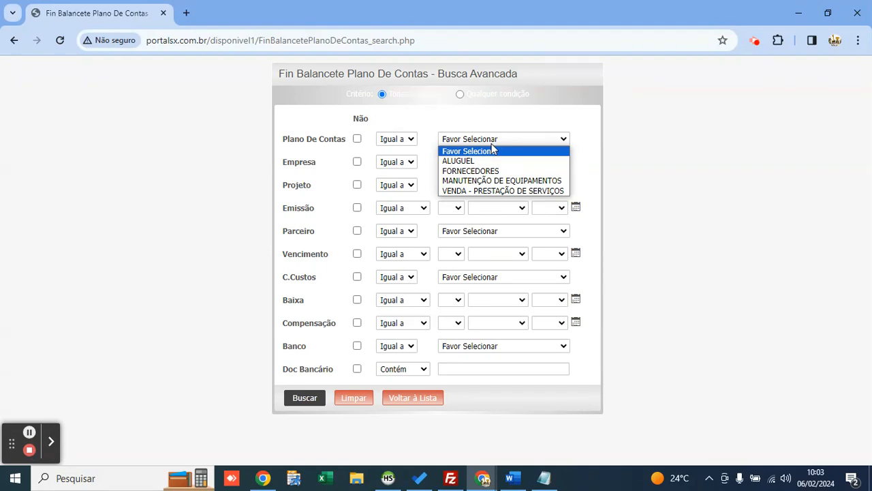
key("Down")
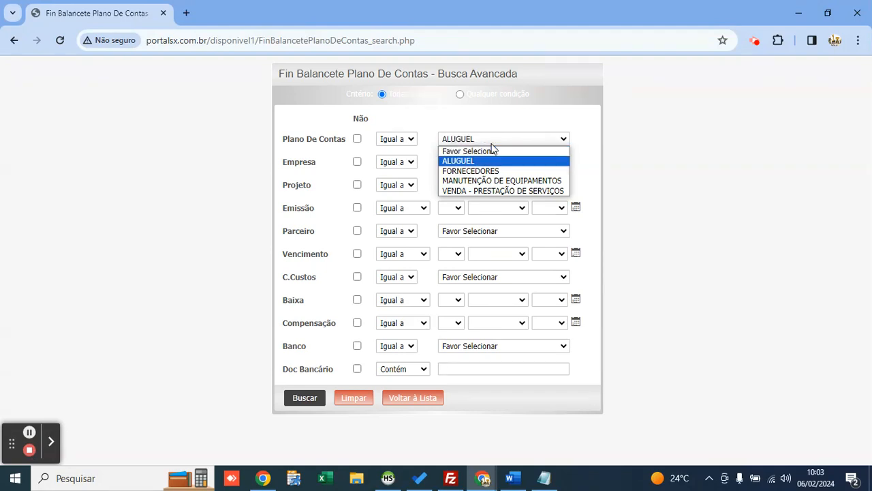
key("Down")
key("Down")
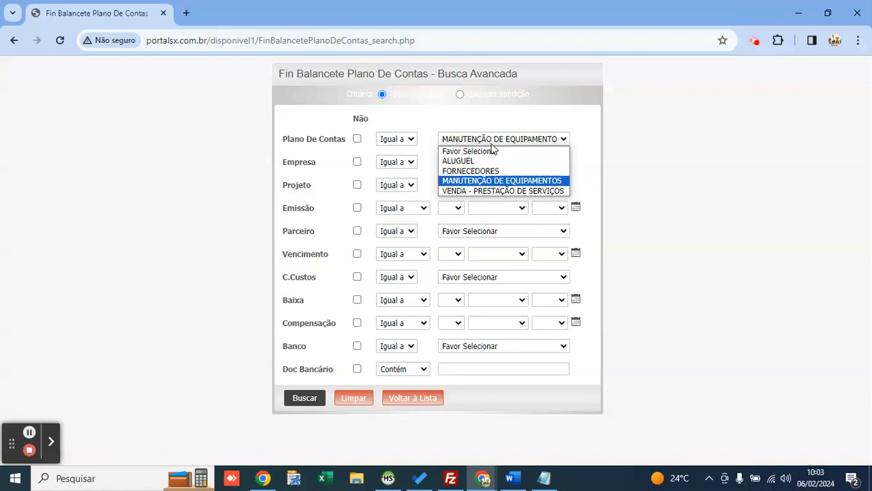
Step: Clear the Plano De Contas filter, set Projeto to 2-TERRAPLENAGEM ESTACIONAMENTO, and run the search
key("Up")
key("Up")
key("Up")
key("Return")
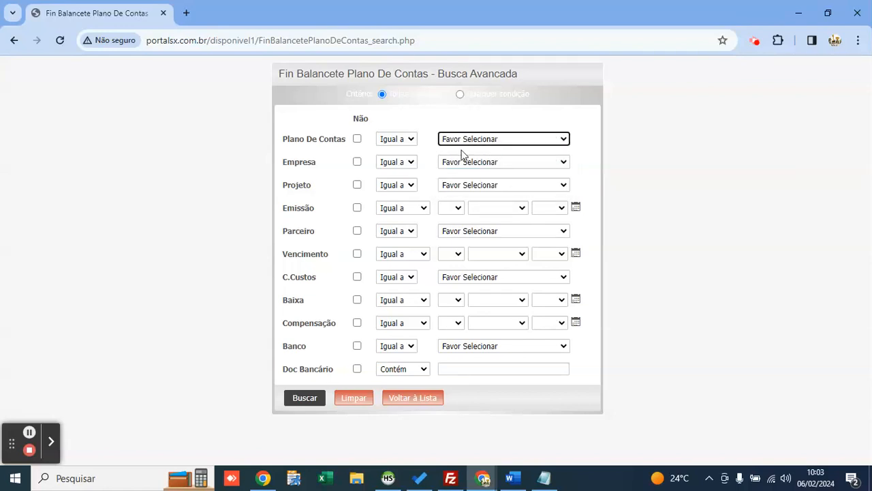
left_click(444, 182)
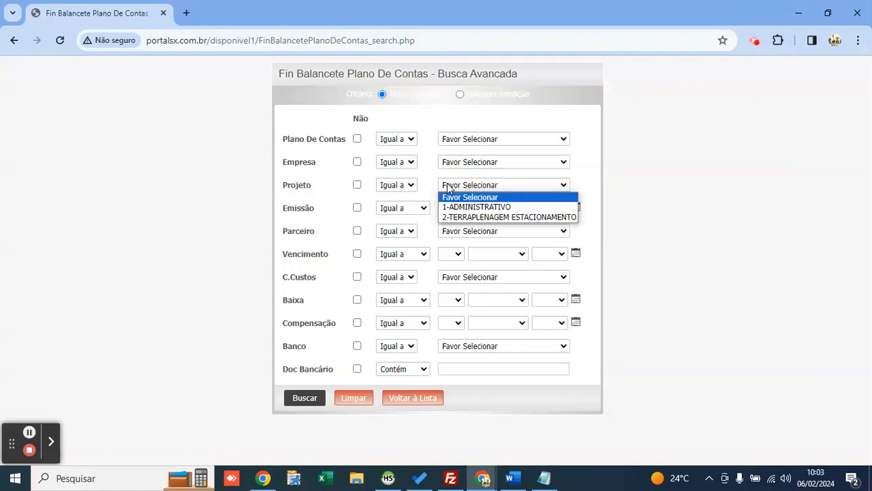
key("Down")
key("Down")
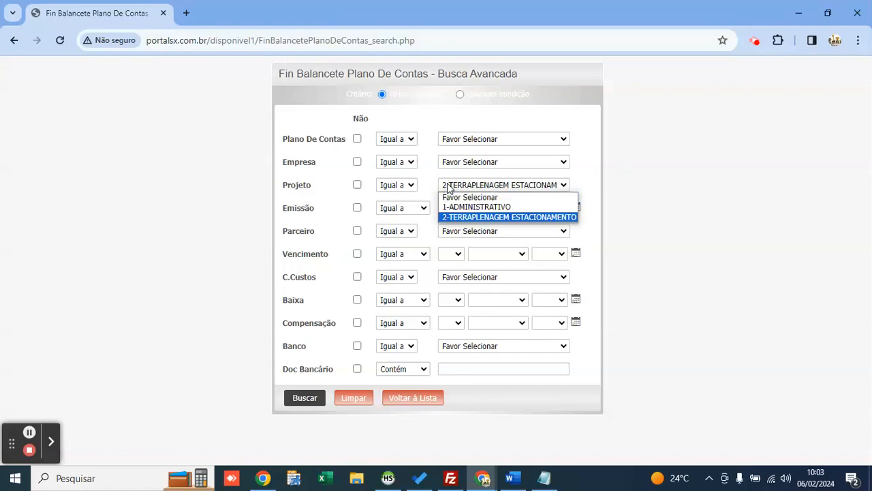
key("Return")
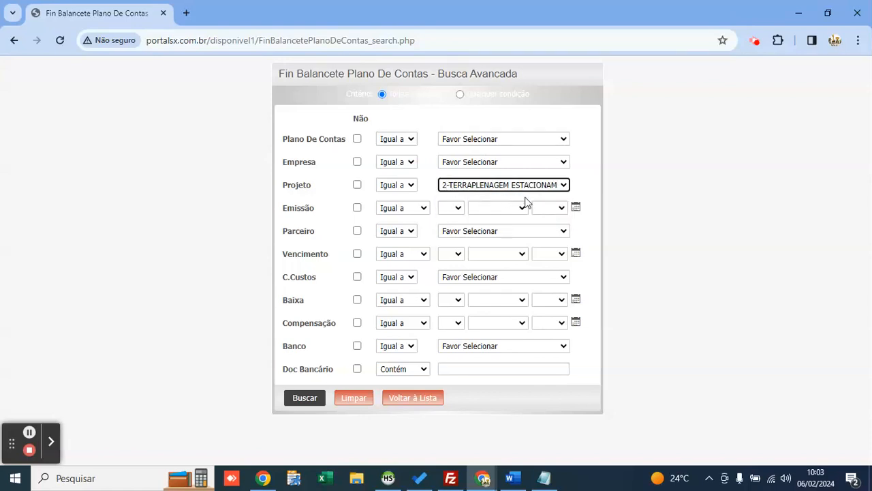
left_click(501, 186)
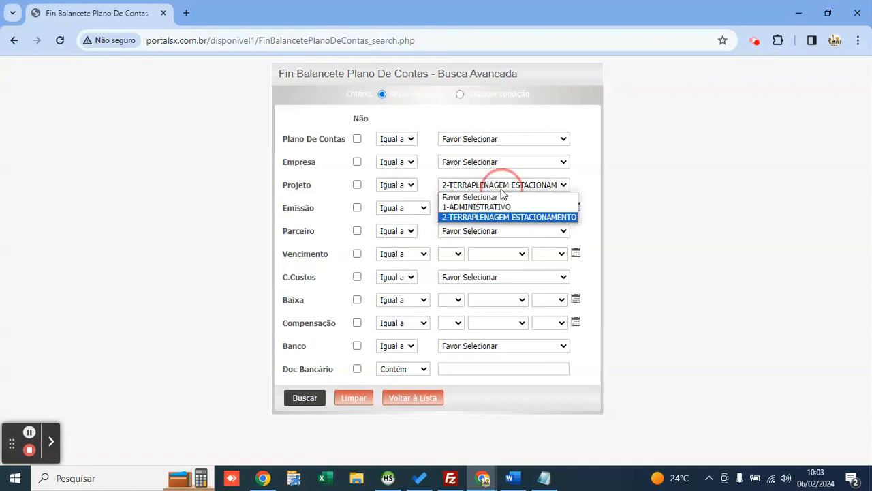
left_click(503, 190)
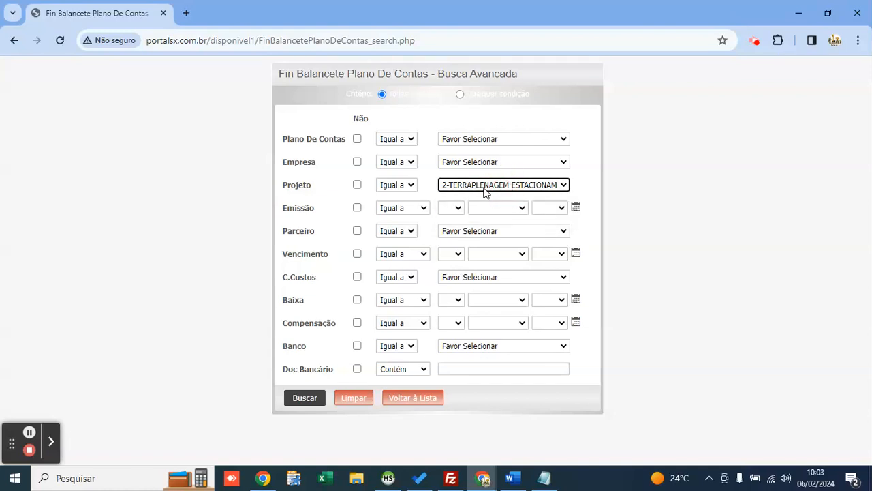
left_click(484, 190)
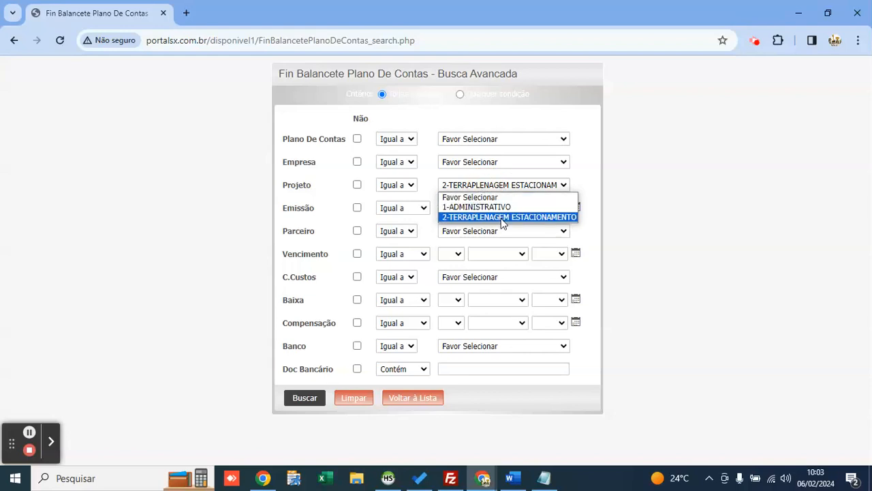
left_click(545, 217)
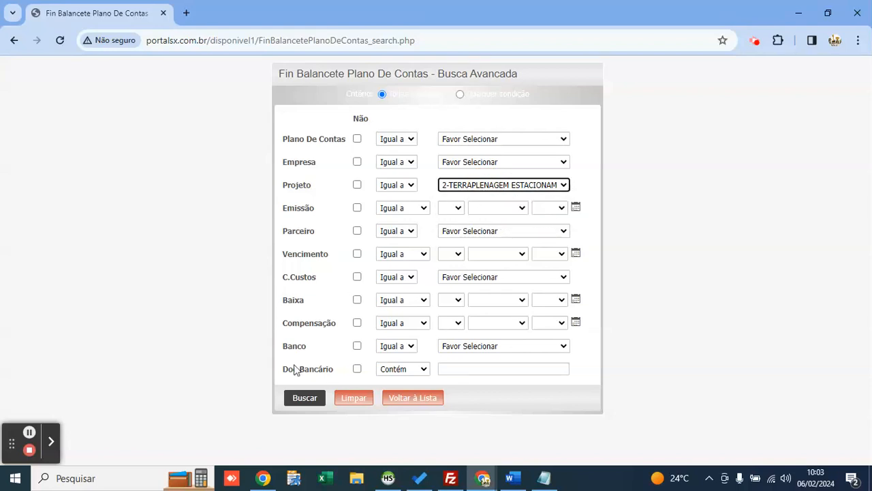
left_click(306, 398)
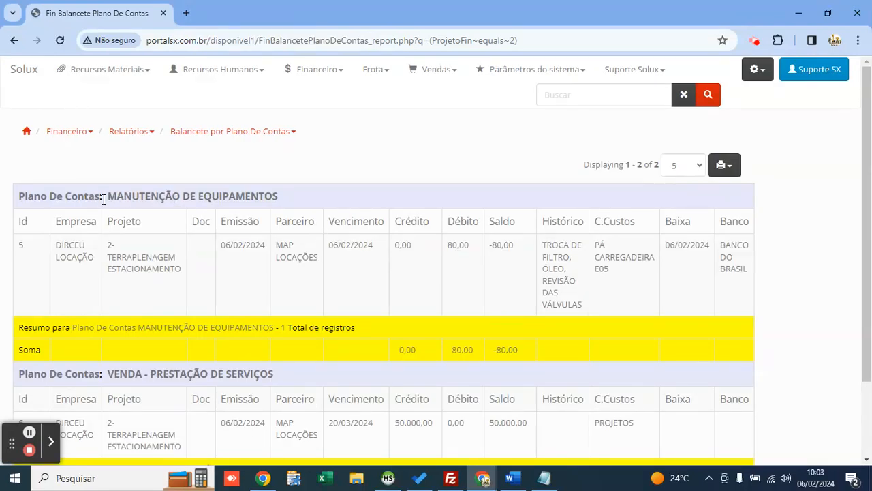
Step: Inspect the MANUTENÇÃO DE EQUIPAMENTOS entry and the 50.000,00 VENDA credit
left_click_drag(103, 197, 281, 197)
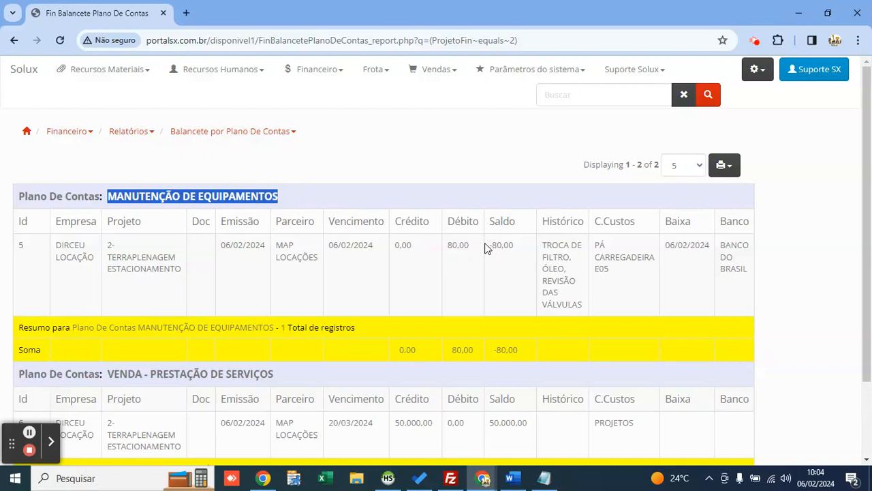
left_click_drag(486, 249, 598, 246)
double_click(613, 258)
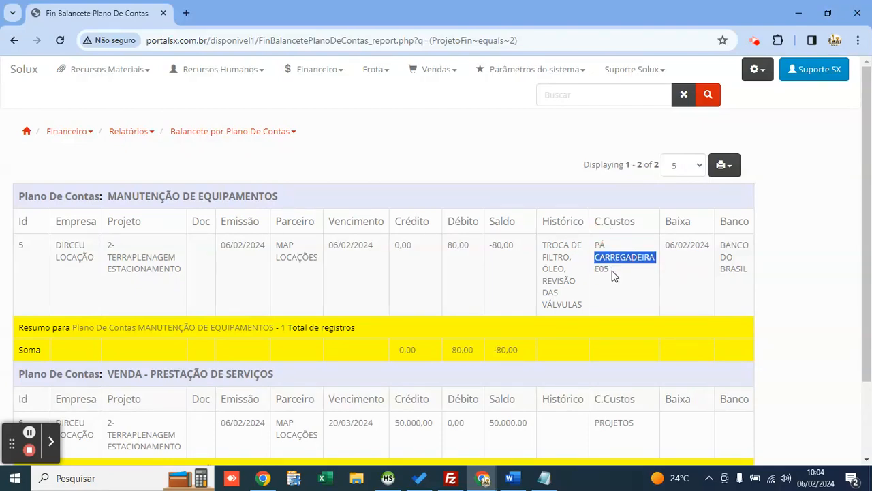
scroll(416, 234, "down", 3)
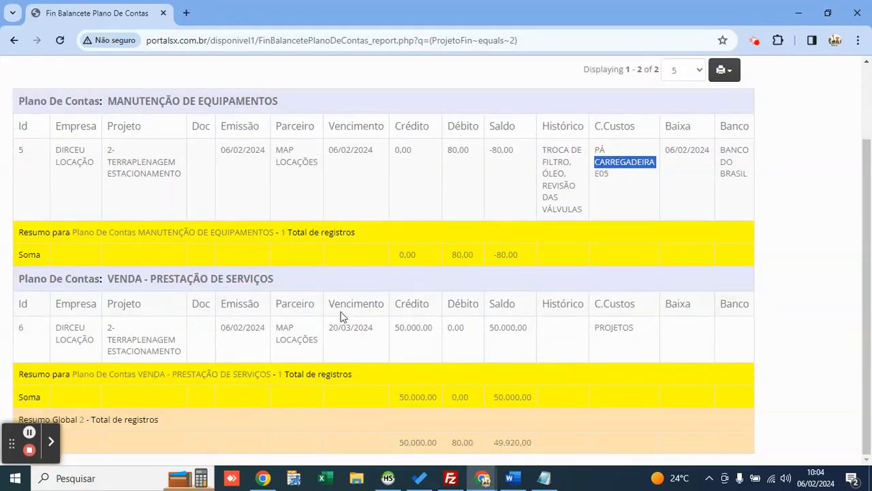
left_click_drag(394, 326, 434, 327)
left_click(423, 382)
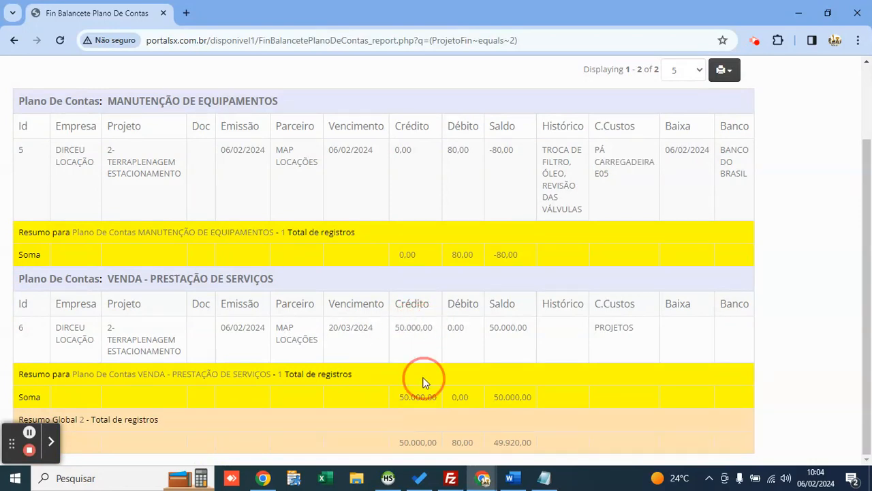
Step: Check the global totals (50.000,00 credit, 49.920,00 balance), then return to the search form
left_click_drag(404, 444, 537, 444)
left_click(419, 440)
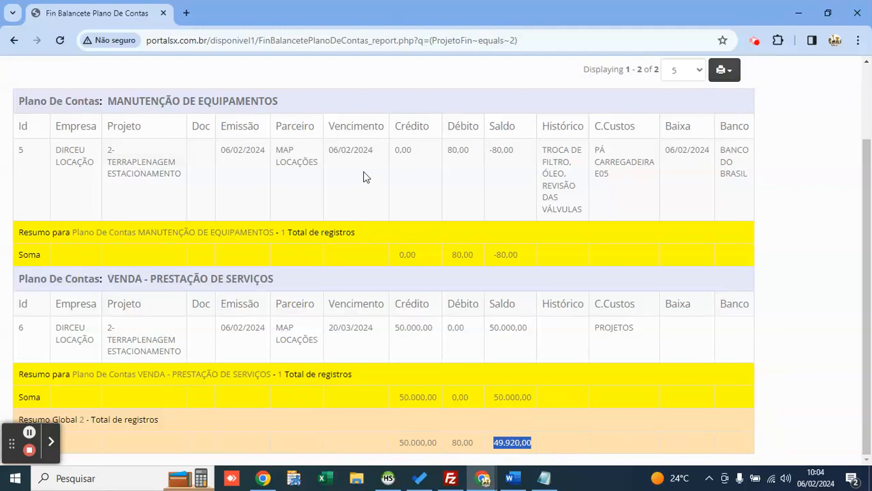
left_click(664, 385)
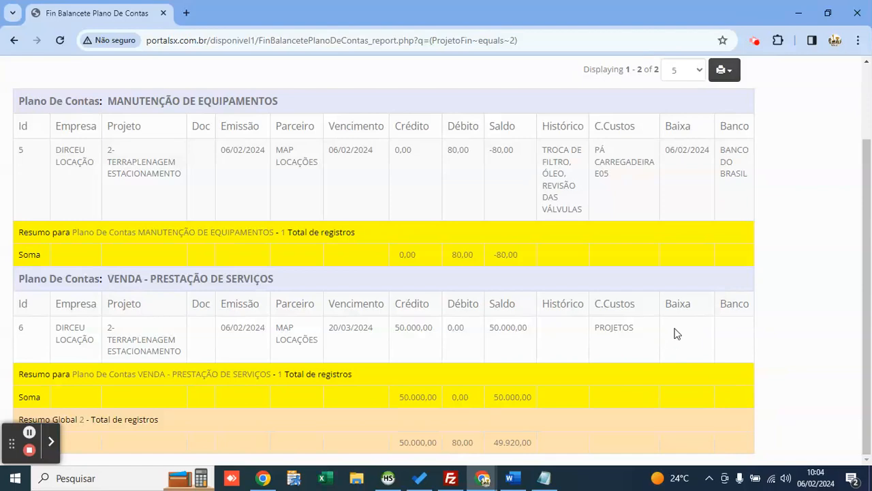
left_click_drag(486, 443, 535, 444)
left_click(527, 405)
scroll(559, 383, "up", 3)
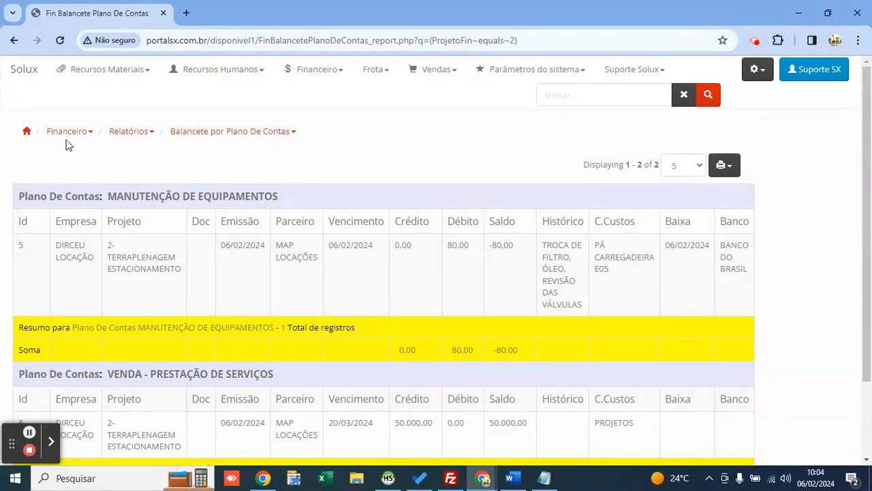
left_click(14, 40)
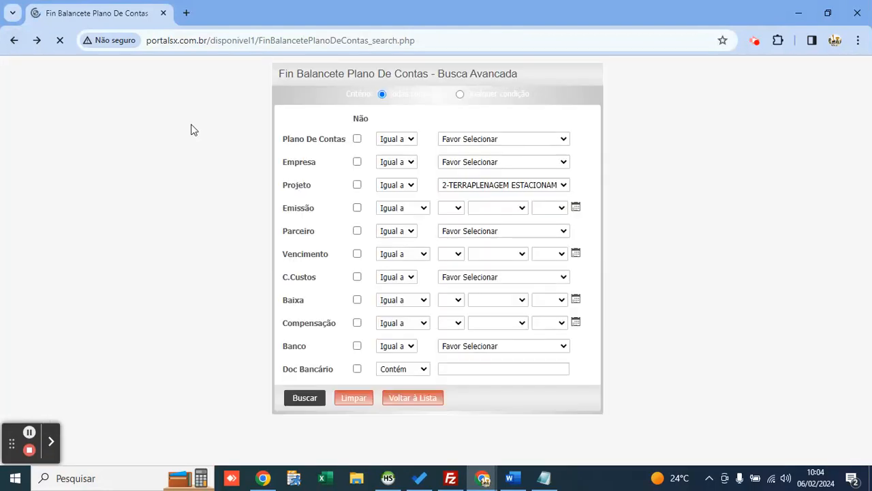
Step: Clear the project filter, set Vencimento between 1 and 29 February 2024, and search
left_click(469, 187)
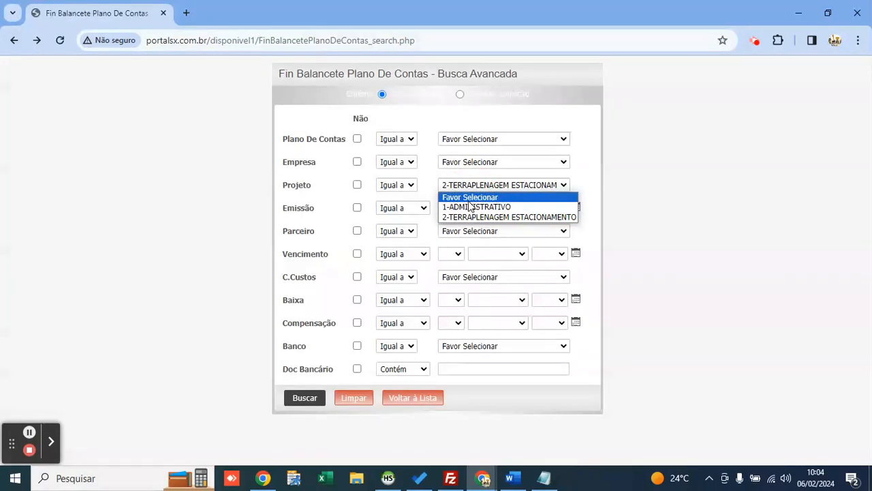
left_click(469, 197)
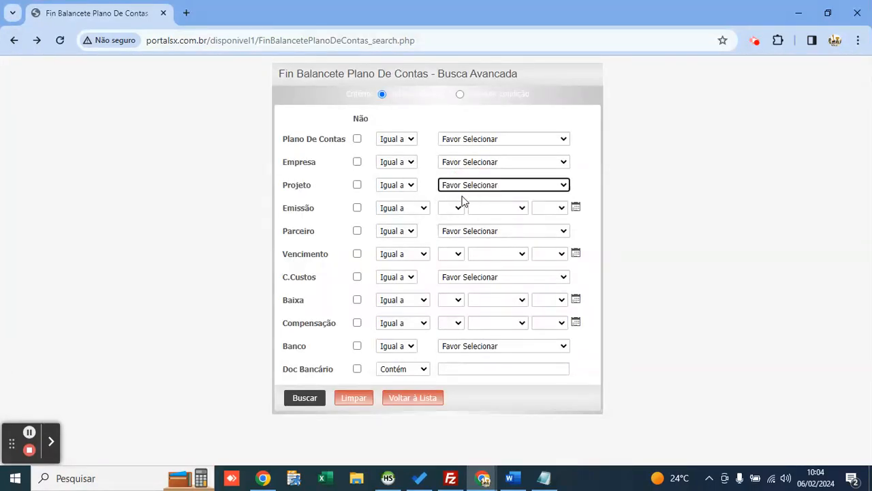
left_click(393, 257)
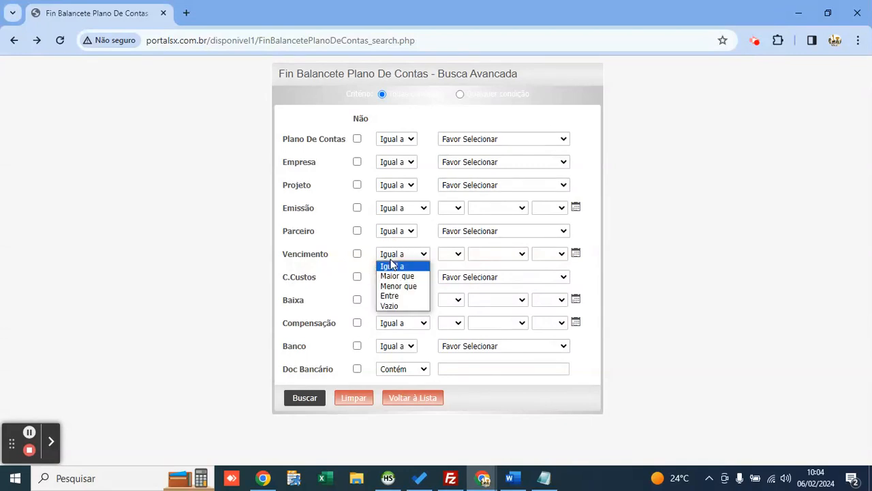
left_click(403, 295)
left_click(502, 258)
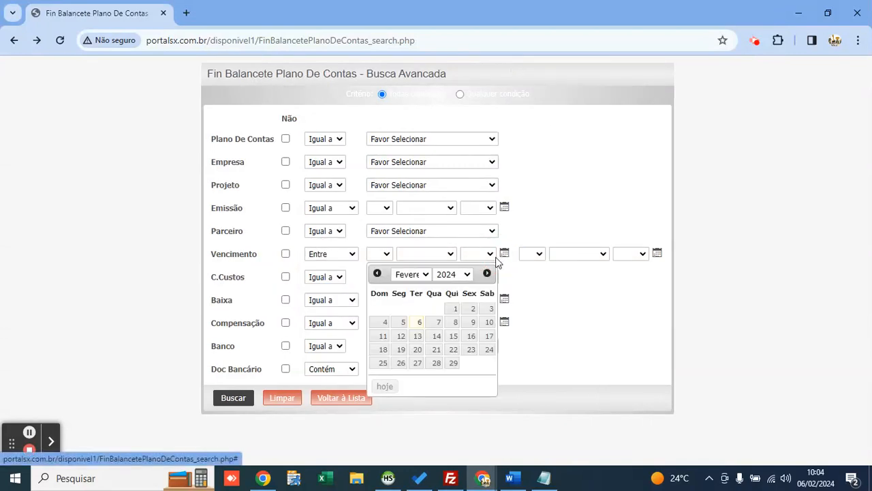
left_click(453, 306)
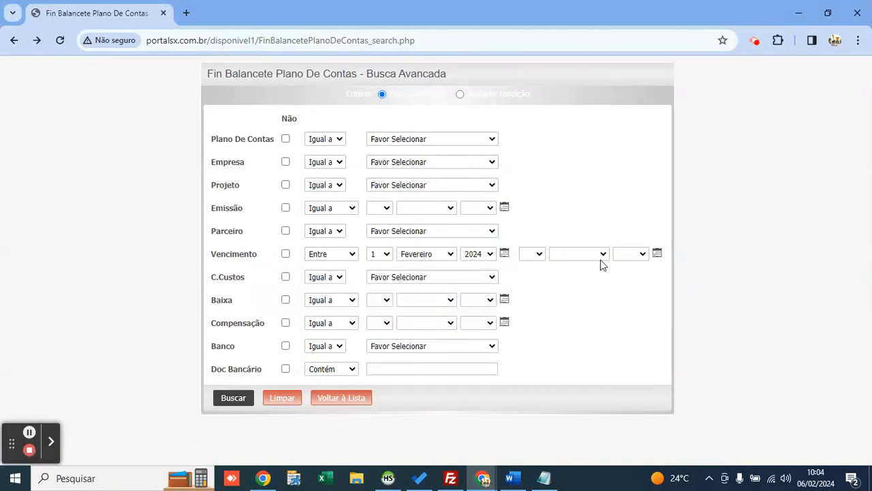
left_click(657, 254)
left_click(605, 361)
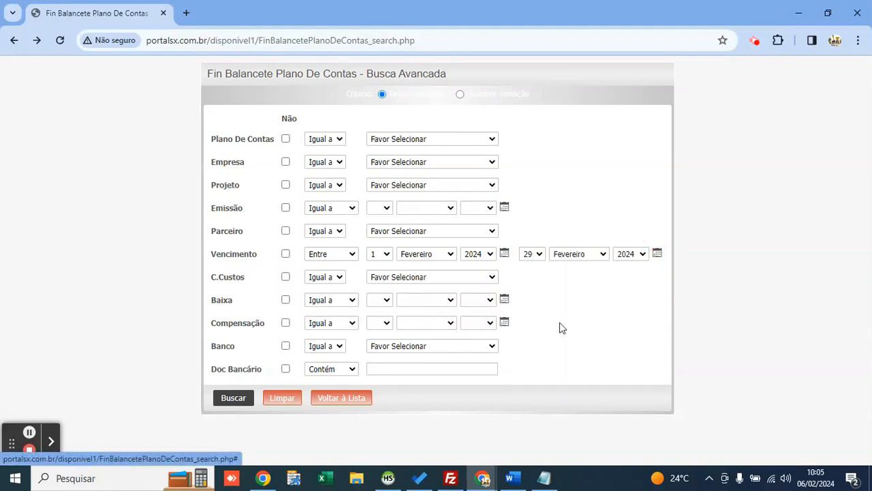
left_click(231, 402)
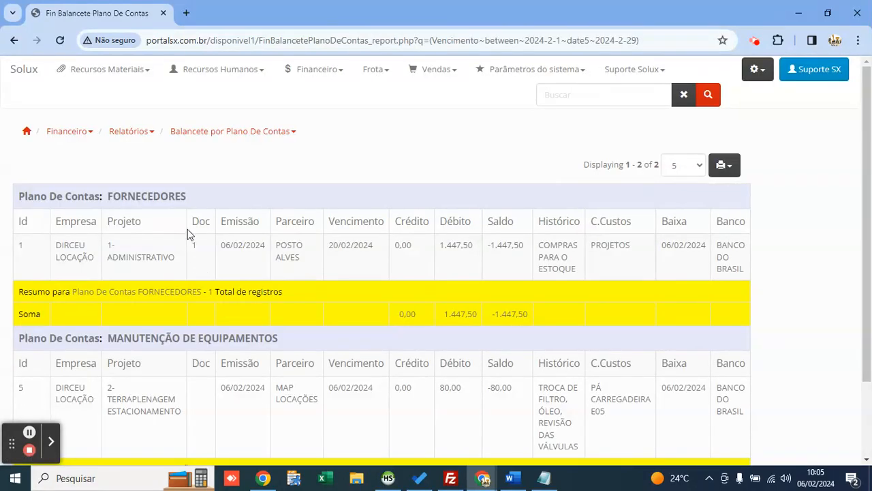
Step: Review the FORNECEDORES 1.447,50 and maintenance 80,00 debits, then go back to the search form
double_click(140, 195)
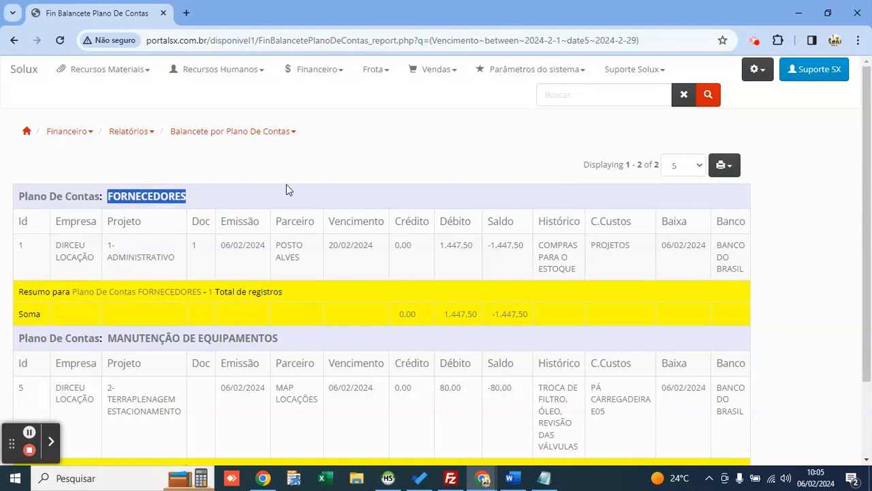
left_click(478, 153)
left_click_drag(440, 246, 477, 251)
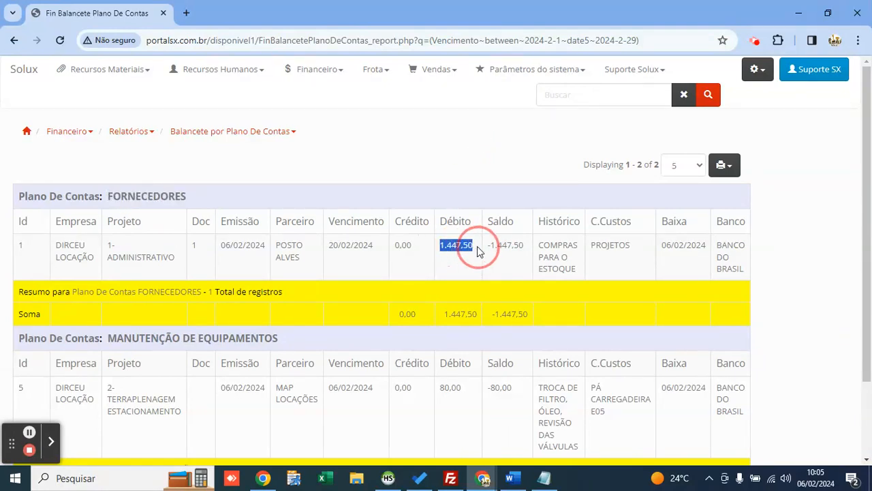
scroll(450, 242, "down", 3)
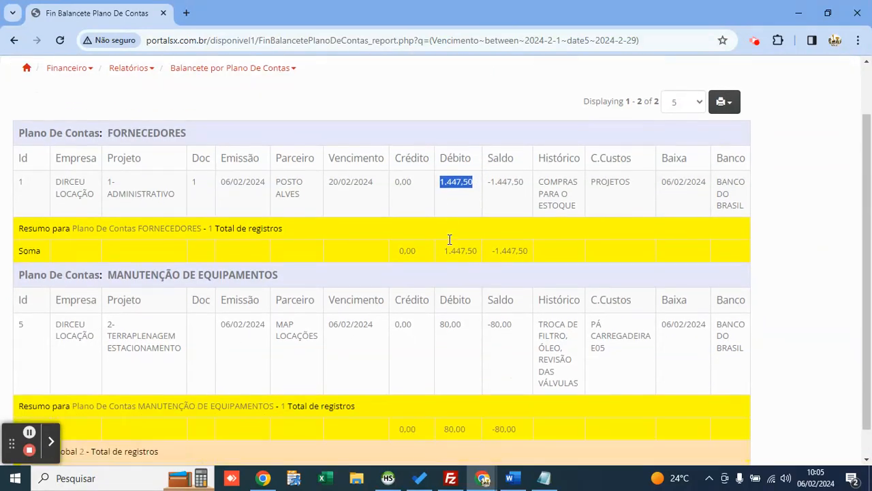
left_click(219, 249)
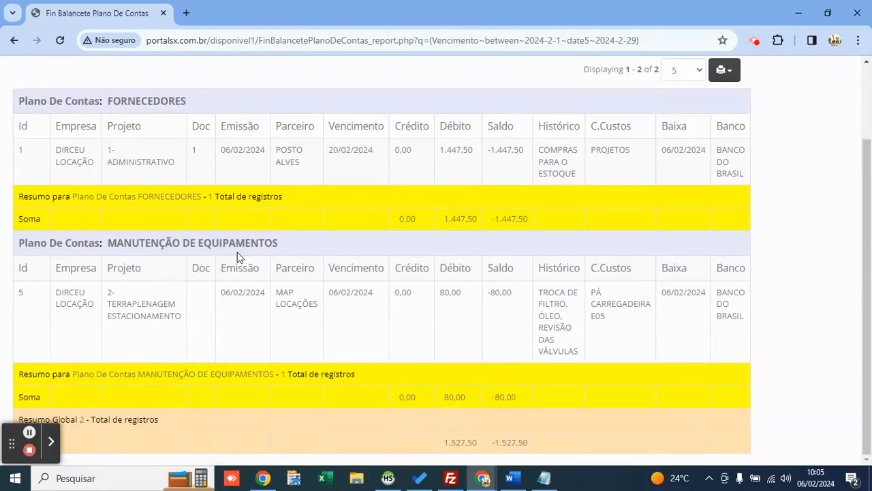
left_click_drag(440, 292, 489, 293)
scroll(426, 280, "up", 2)
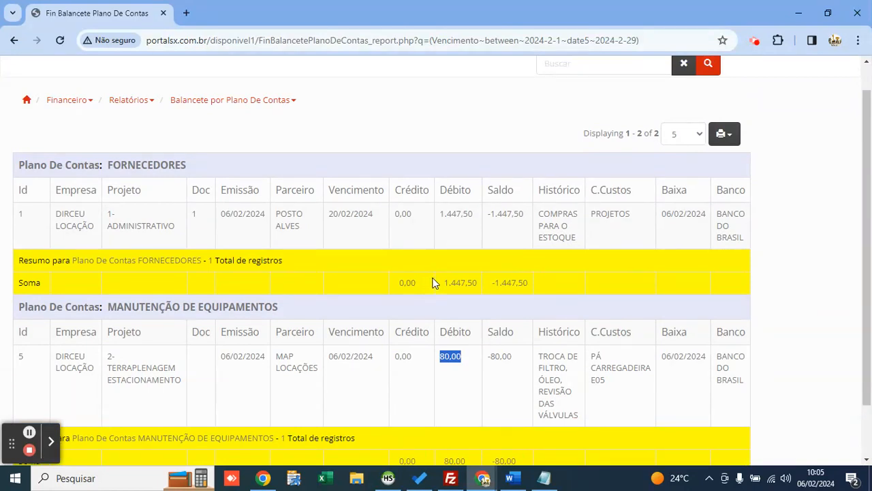
left_click(14, 40)
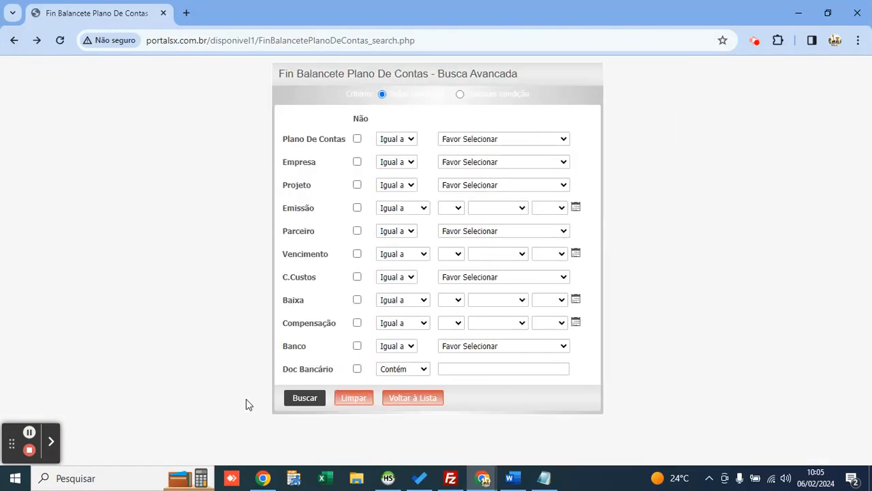
Step: Run the unfiltered search and inspect the Ajuste Saldo and FORNECEDORES groups with the 1.447,50 debit
left_click(304, 398)
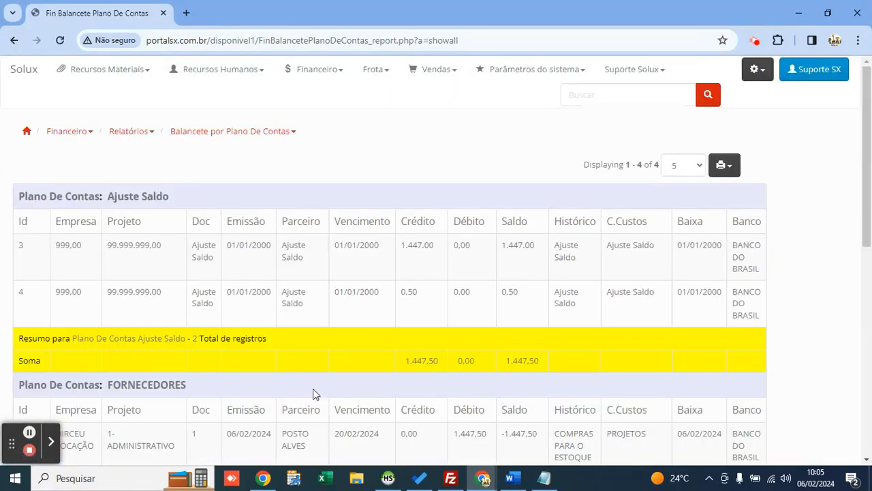
scroll(382, 288, "down", 3)
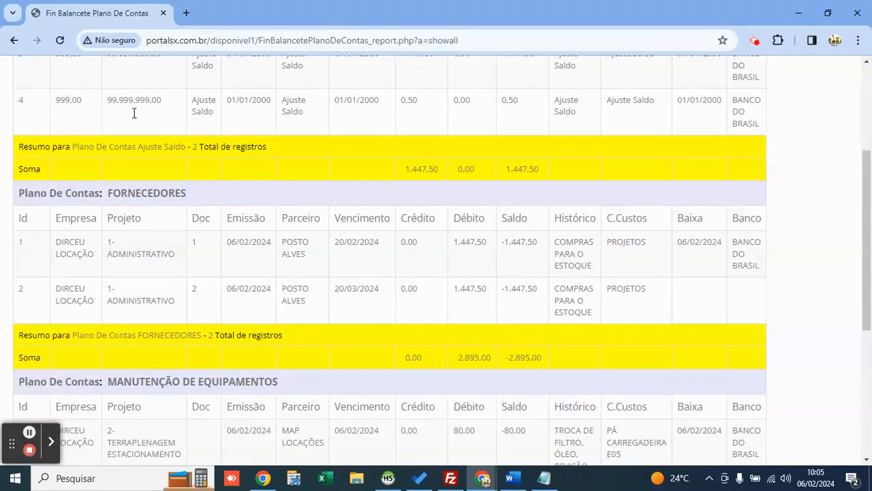
scroll(134, 113, "up", 2)
double_click(129, 141)
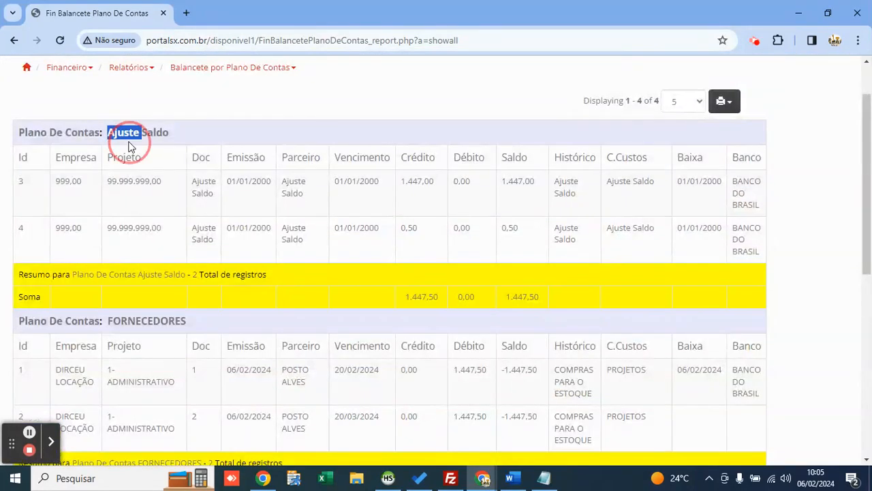
scroll(366, 199, "down", 4)
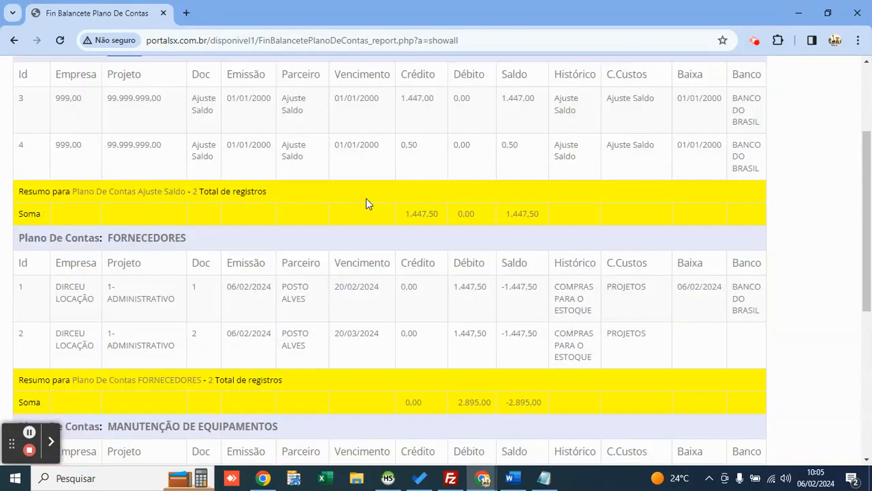
double_click(139, 69)
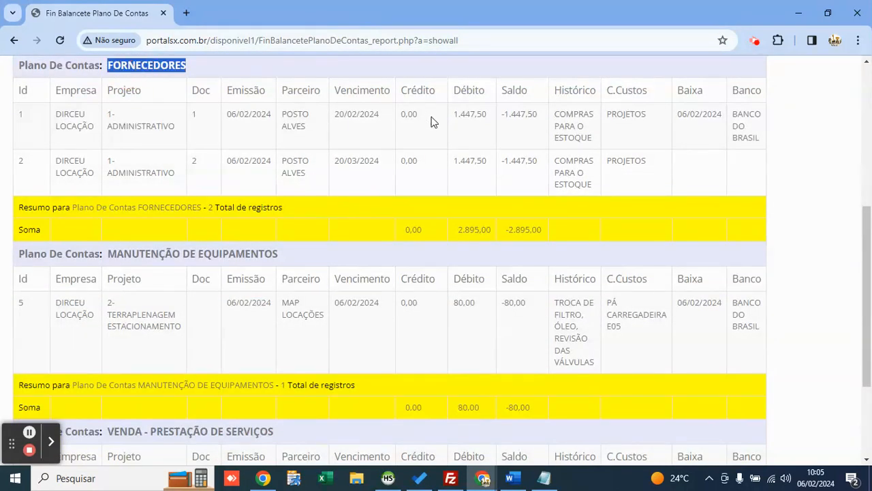
double_click(467, 113)
Step: Check the PROJETOS cost centres and the 50.000,00 credit total, then return to the search form
scroll(461, 137, "up", 1)
left_click_drag(554, 176, 603, 200)
double_click(628, 178)
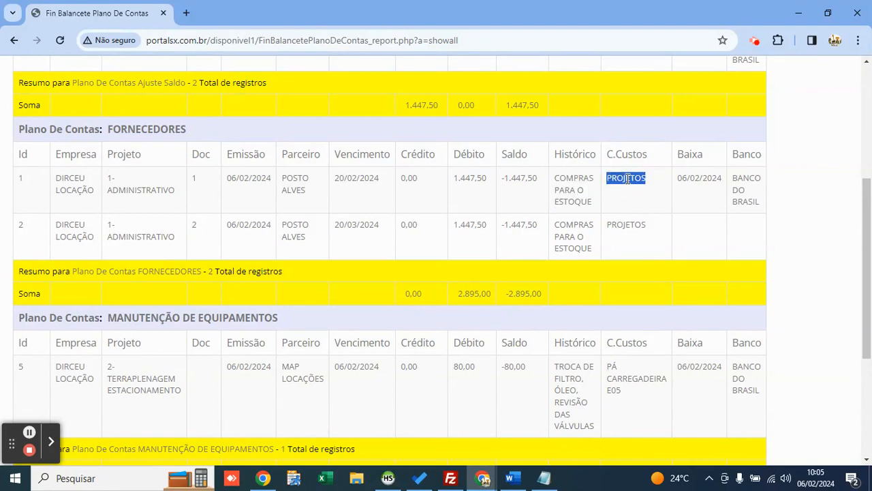
scroll(608, 185, "down", 3)
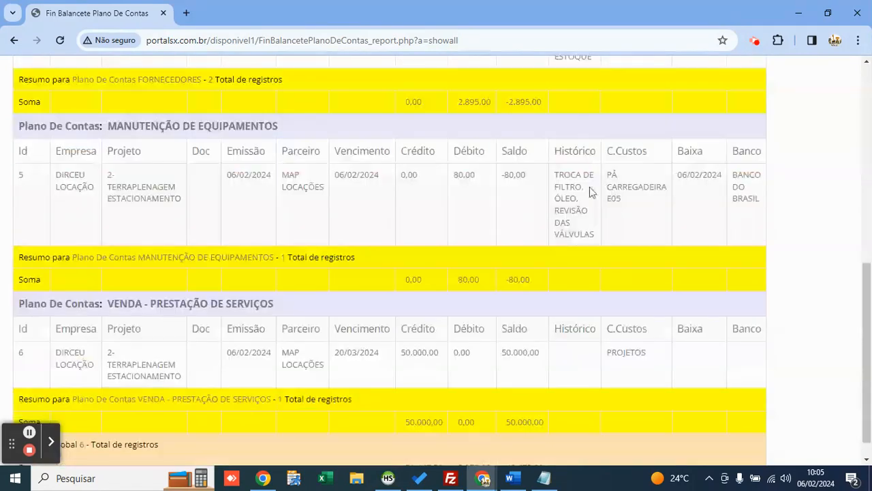
scroll(591, 190, "down", 1)
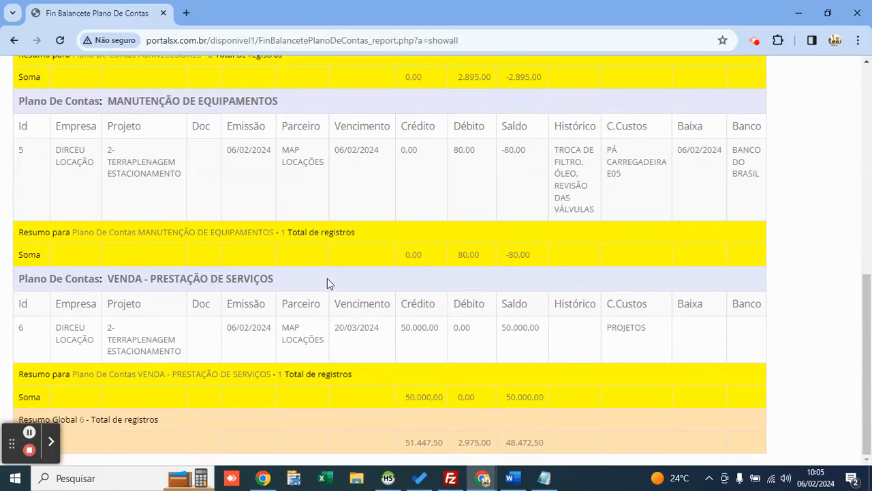
double_click(629, 325)
double_click(409, 396)
scroll(437, 286, "up", 10)
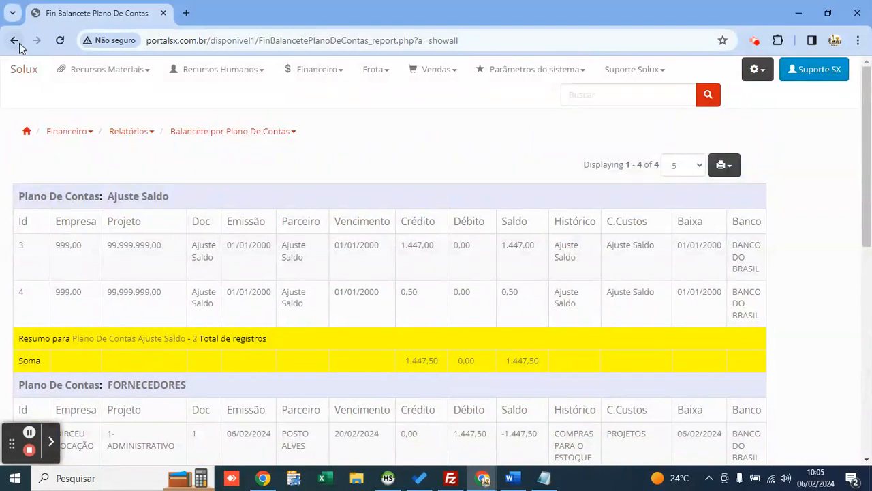
left_click(16, 41)
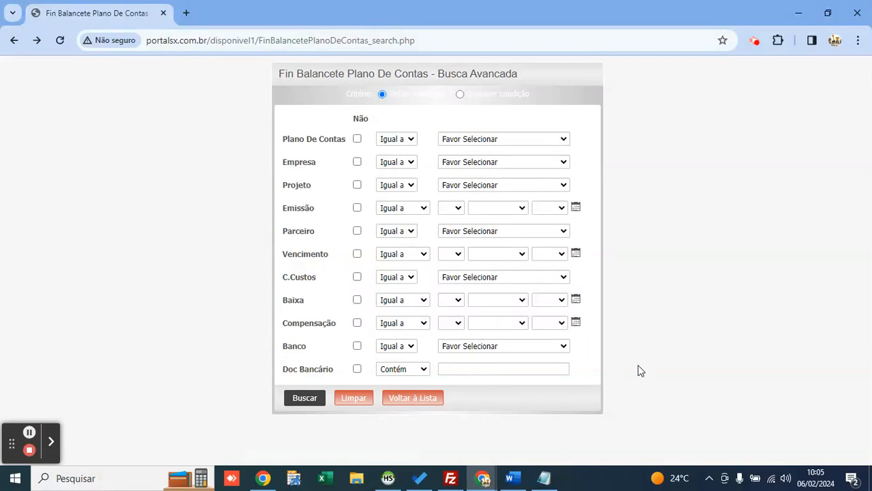
Step: Set cost centre PÁ CARREGADEIRA E05 and Baixa between 1 and 29 February 2024
left_click(479, 278)
key("Down")
key("Down")
key("Down")
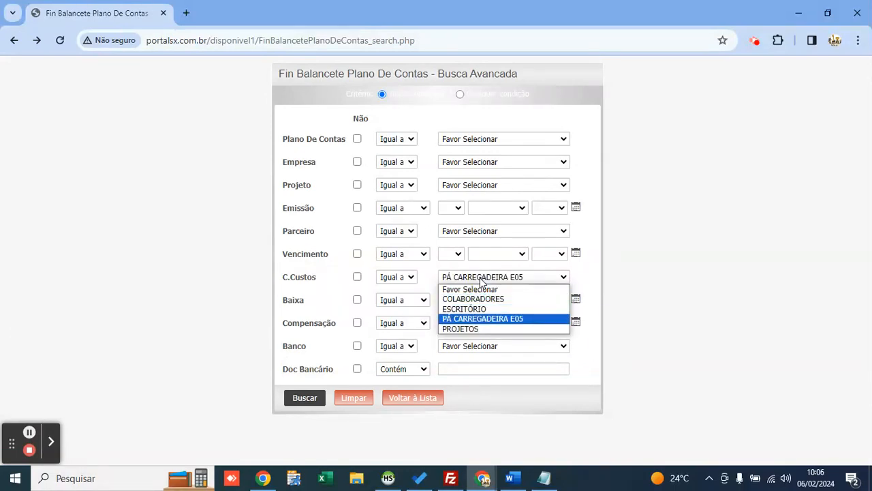
key("Return")
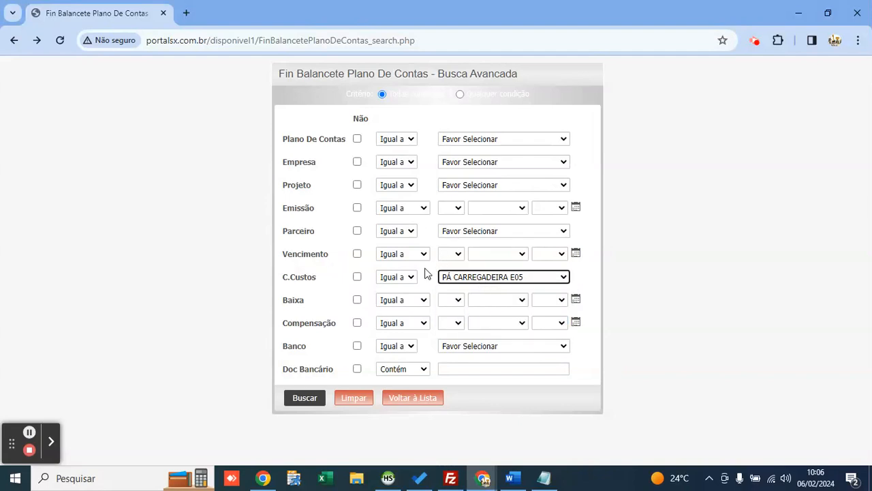
left_click(409, 300)
left_click(399, 341)
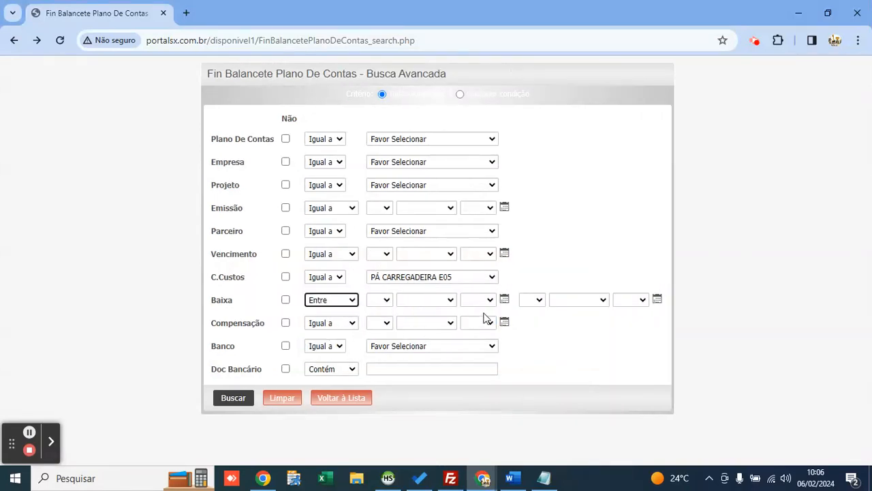
left_click(505, 300)
left_click(453, 355)
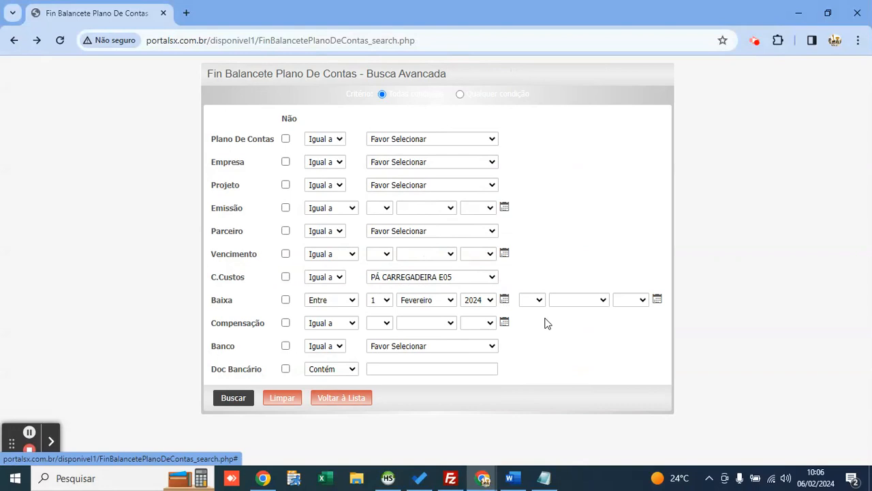
left_click(658, 301)
left_click(606, 409)
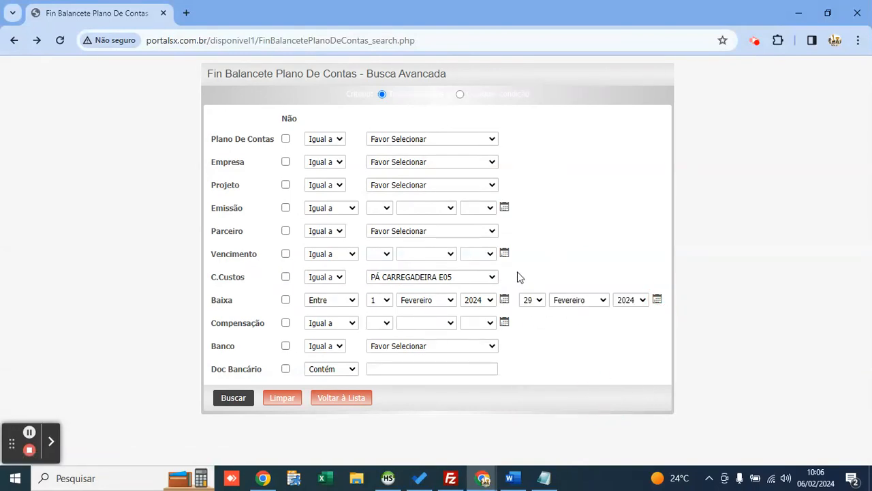
Step: Confirm the cost centre, unfiltered account plan and start day 1, then run the search
left_click(388, 278)
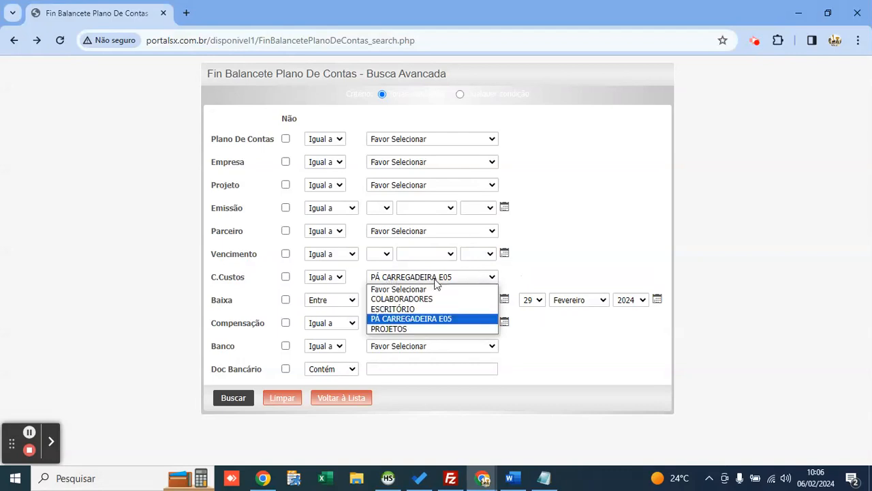
left_click(431, 277)
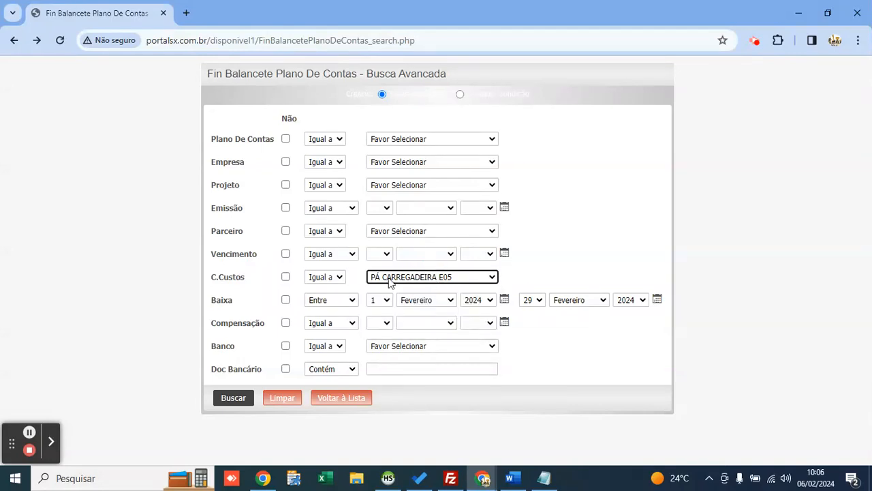
left_click(403, 141)
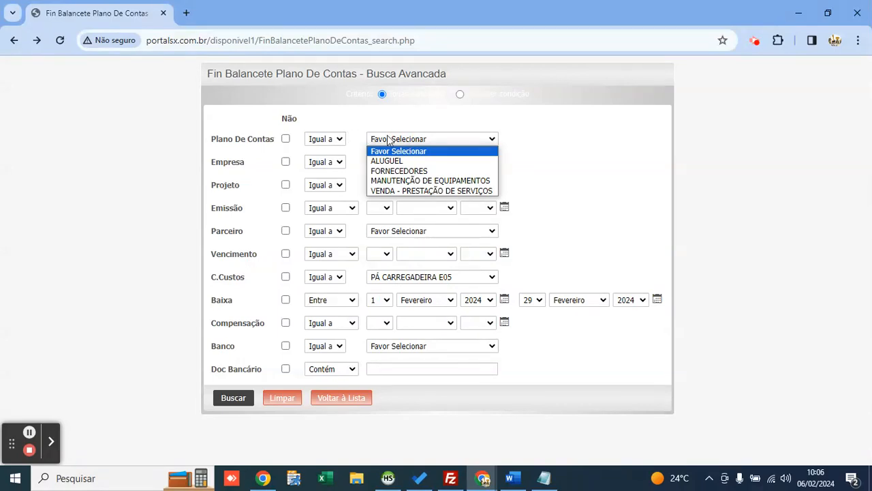
left_click(385, 140)
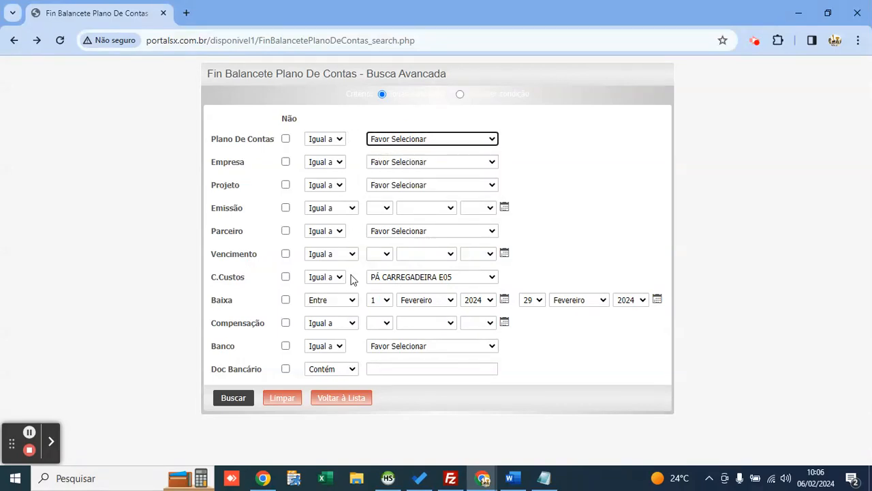
left_click(374, 307)
left_click(374, 306)
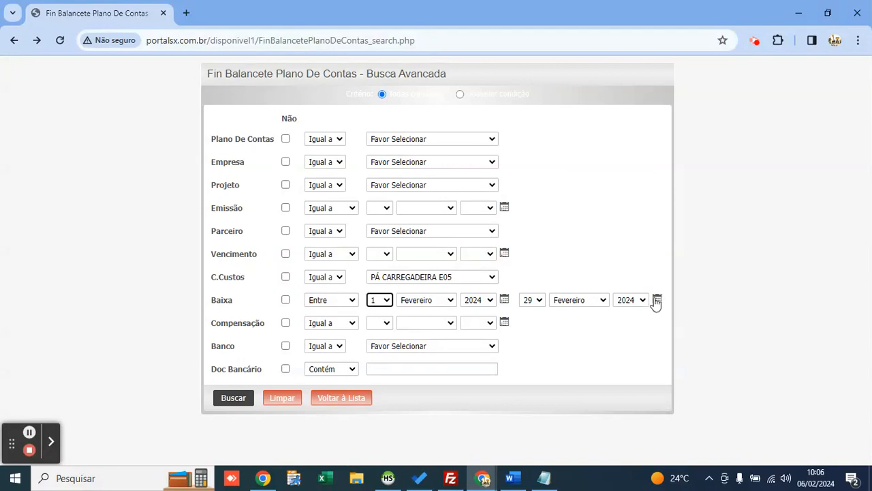
left_click(602, 262)
left_click(233, 399)
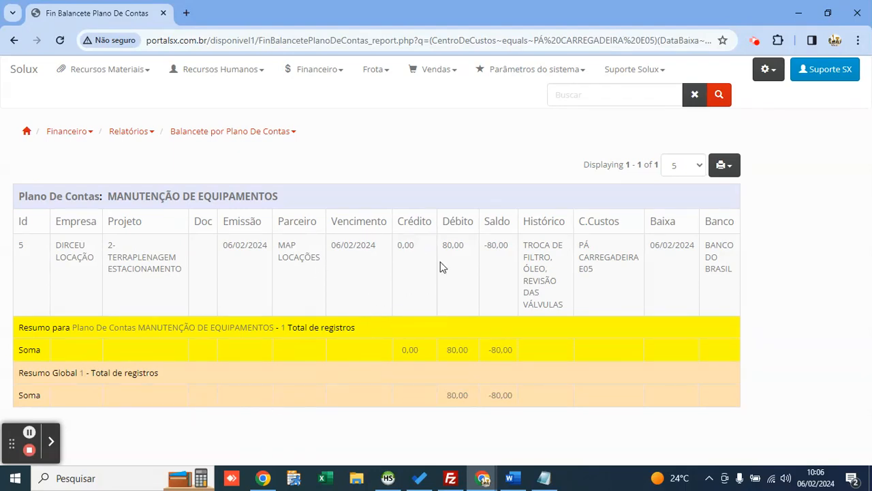
Step: Go to the Resumo Financeiro CP e CR search under Financeiro > Relatórios
left_click(363, 221)
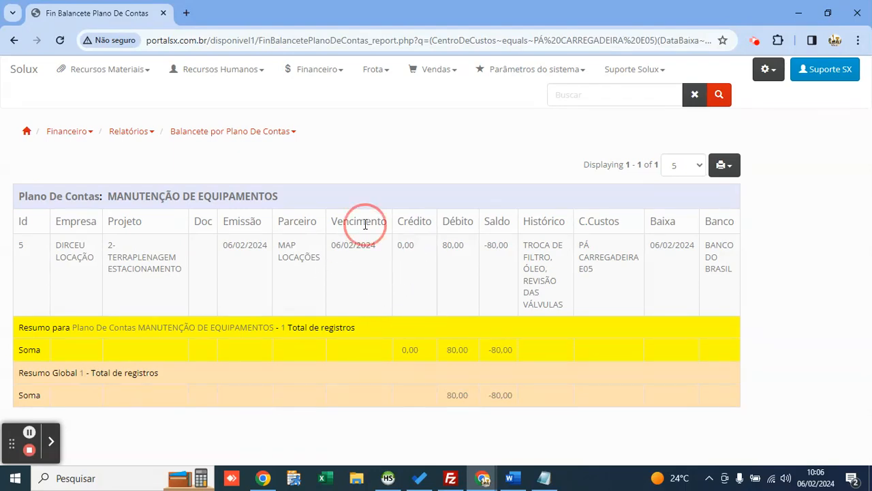
left_click(316, 70)
left_click(341, 156)
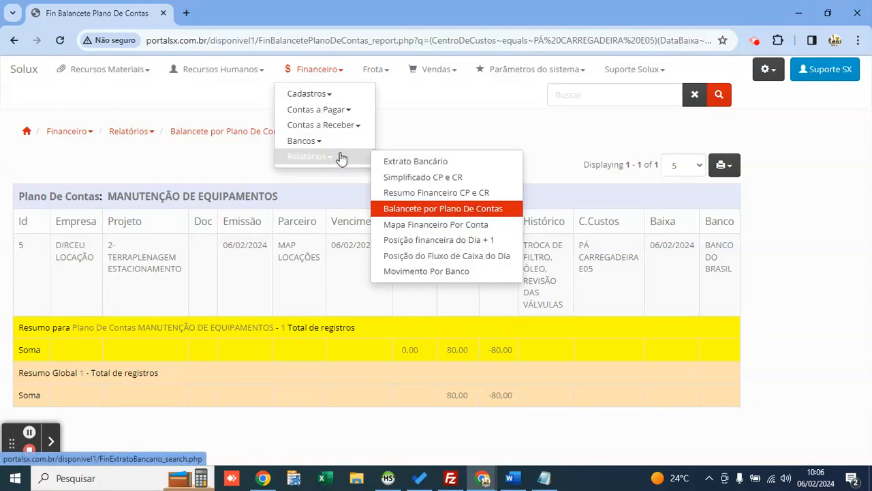
left_click(429, 193)
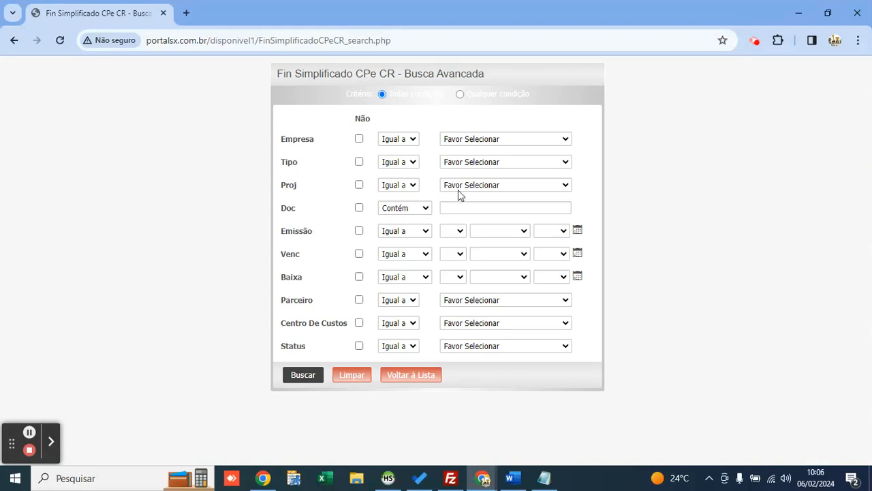
Step: Try Contas a Pagar and Contas a Receber as Tipo, leave it unselected, and search
left_click(469, 164)
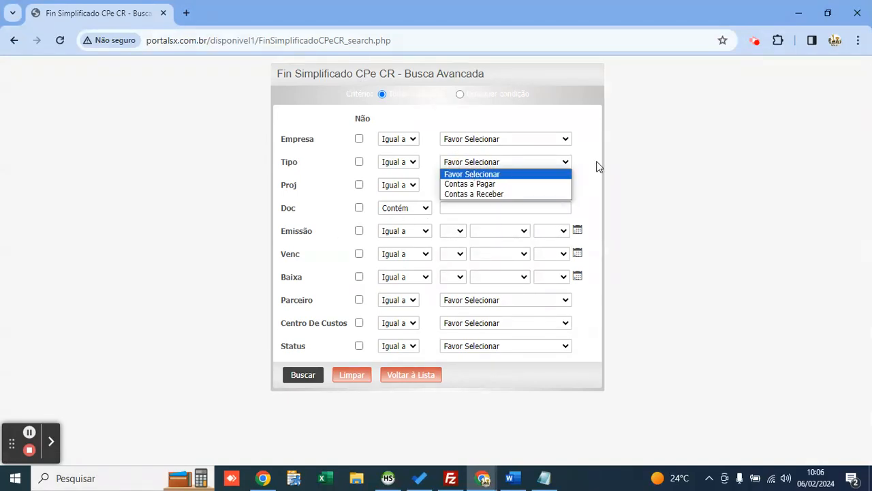
key("Down")
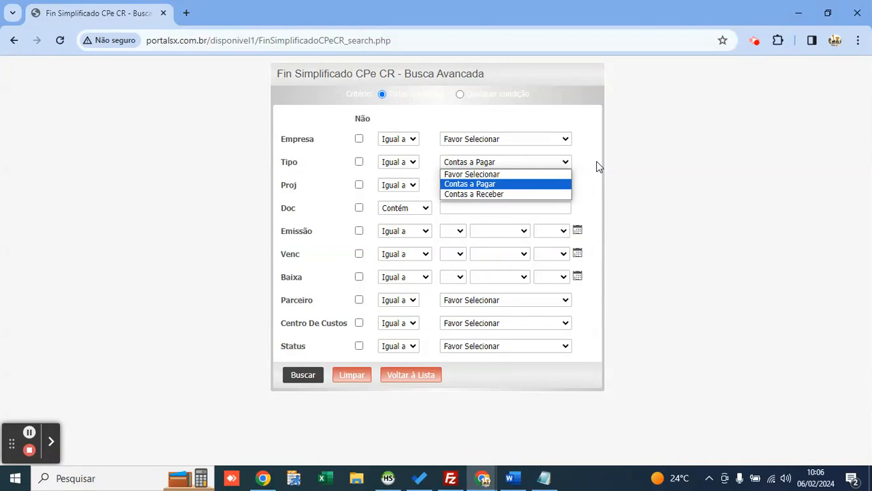
key("Return")
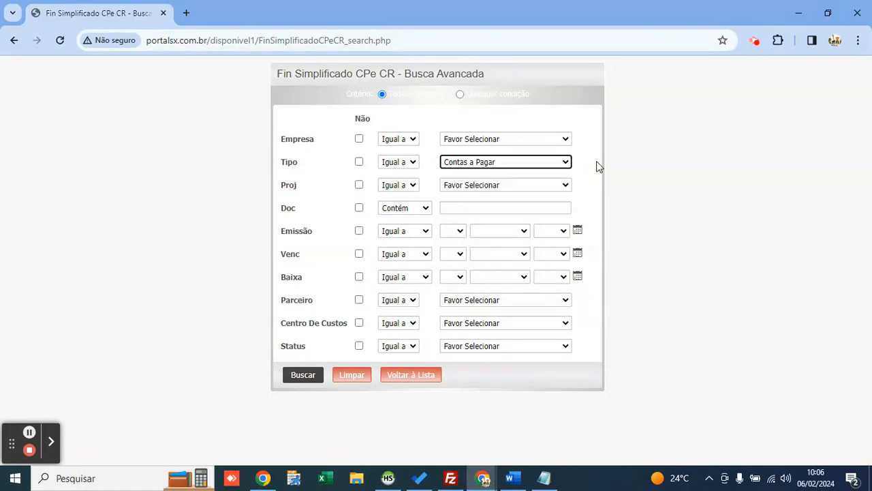
left_click(538, 162)
key("Down")
key("Return")
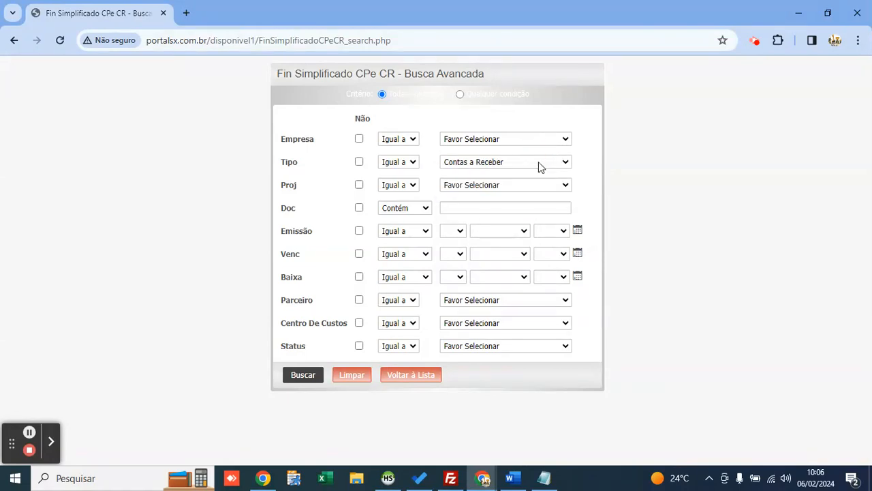
left_click(538, 162)
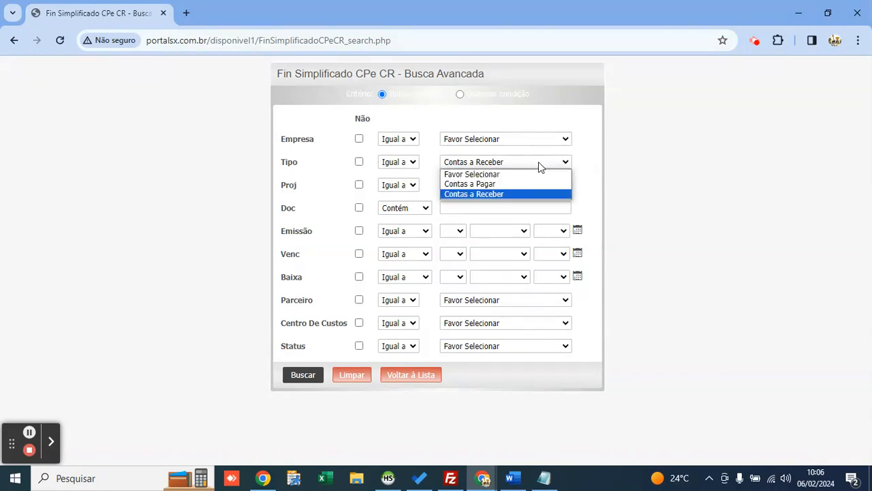
key("Up")
key("Up")
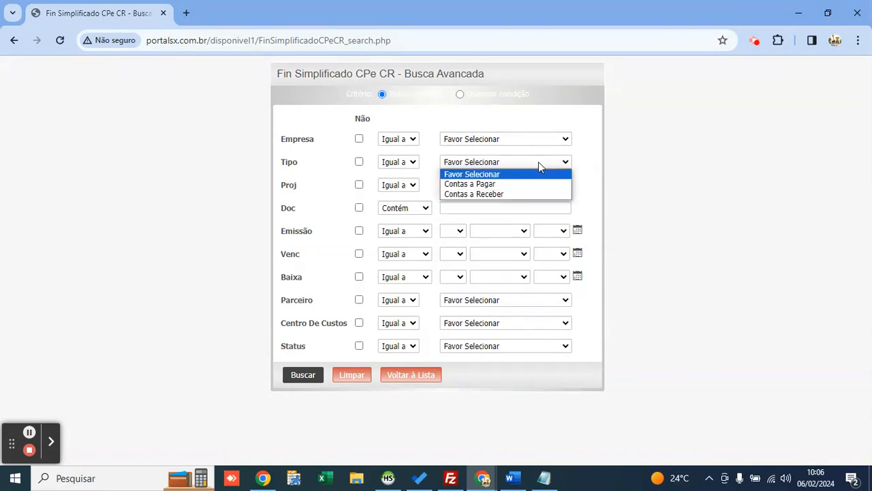
key("Return")
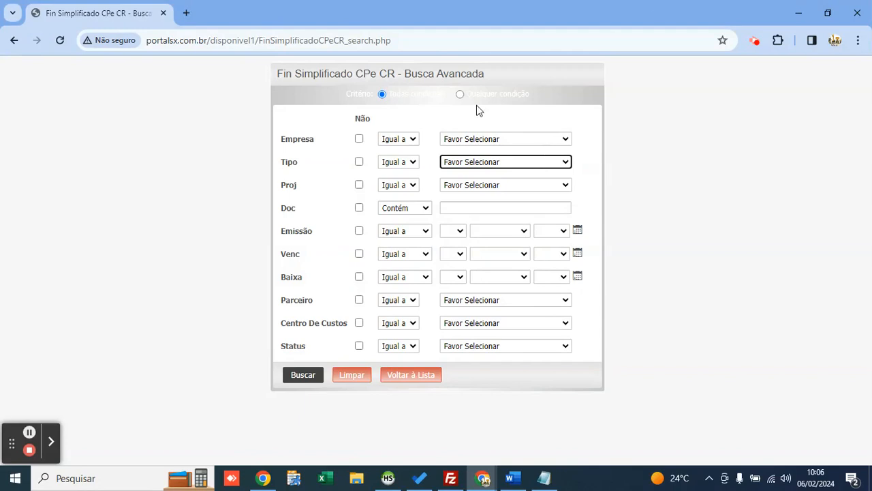
left_click(303, 377)
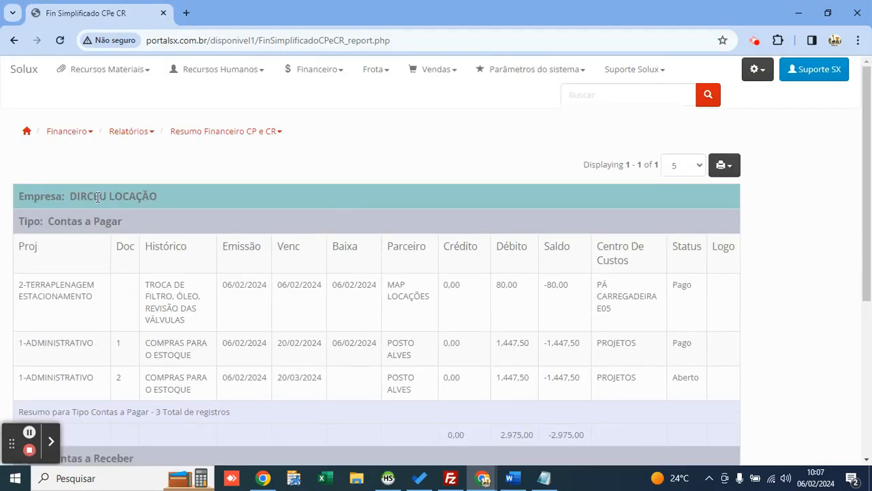
double_click(97, 197)
left_click(165, 181)
left_click_drag(158, 198, 69, 196)
left_click(95, 176)
scroll(100, 200, "down", 1)
left_click_drag(126, 157, 49, 155)
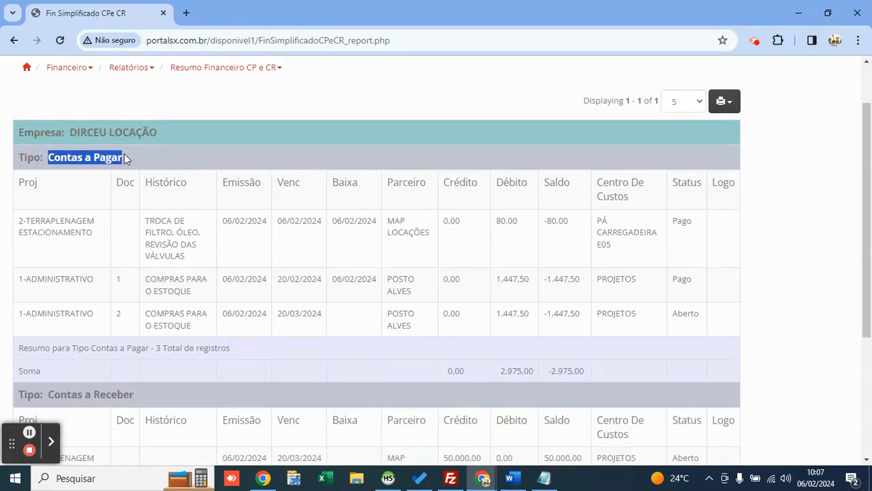
double_click(687, 312)
double_click(679, 278)
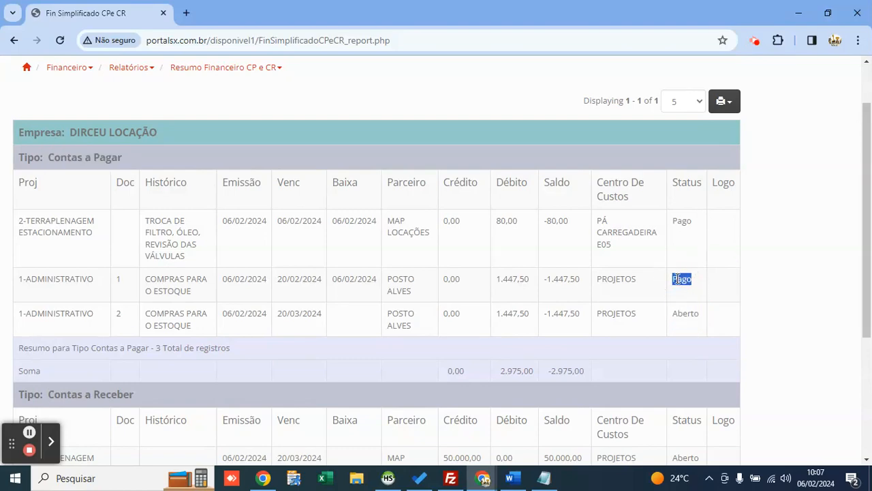
scroll(360, 213, "down", 1)
scroll(354, 243, "down", 2)
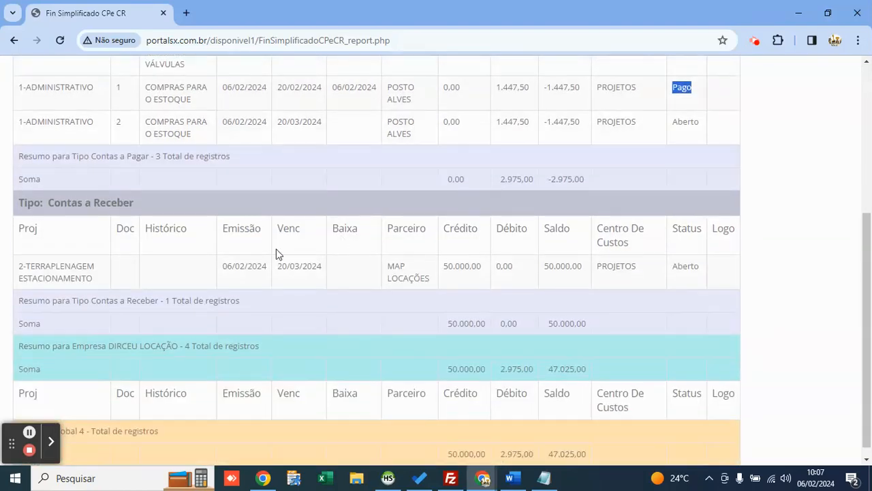
left_click_drag(139, 202, 53, 207)
left_click(182, 199)
scroll(226, 197, "up", 2)
scroll(226, 196, "up", 1)
double_click(64, 157)
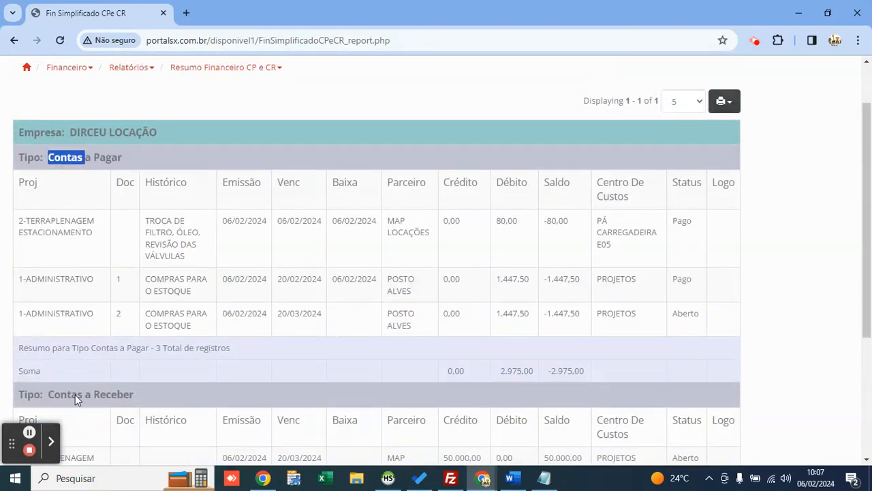
left_click(77, 400)
double_click(77, 395)
scroll(143, 323, "down", 3)
scroll(308, 281, "up", 4)
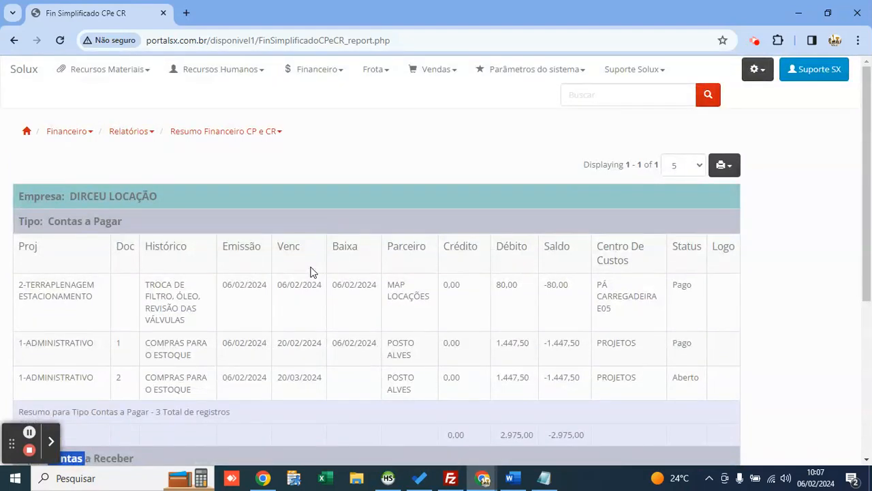
left_click(346, 159)
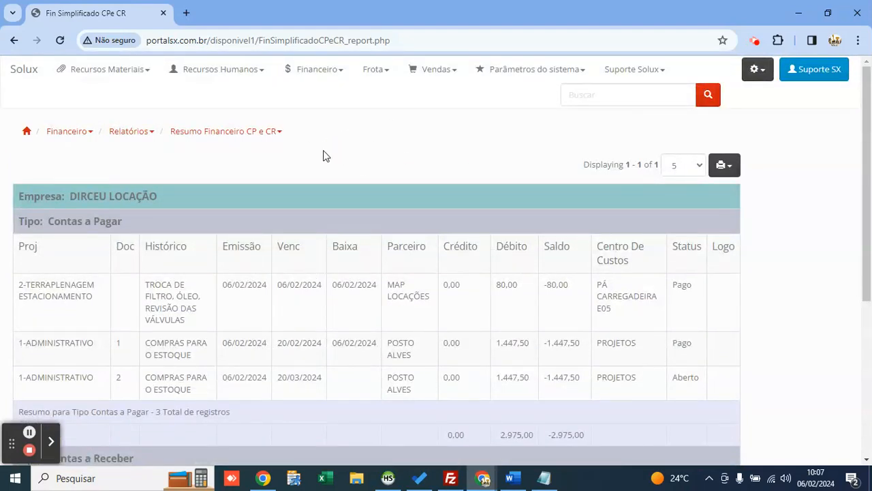
left_click(75, 75)
left_click(97, 97)
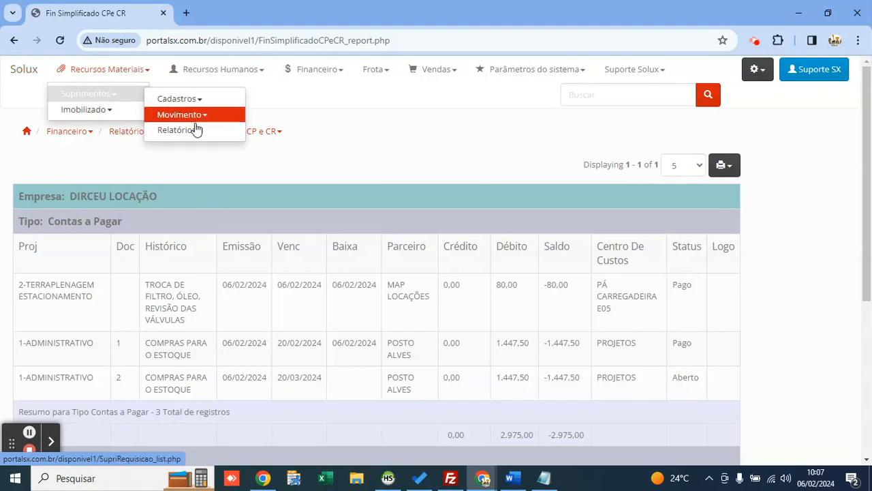
left_click(237, 135)
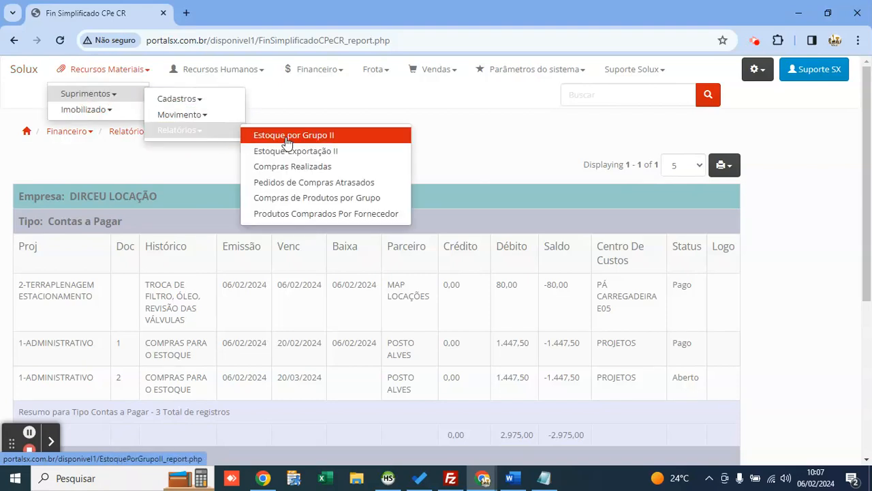
left_click(315, 69)
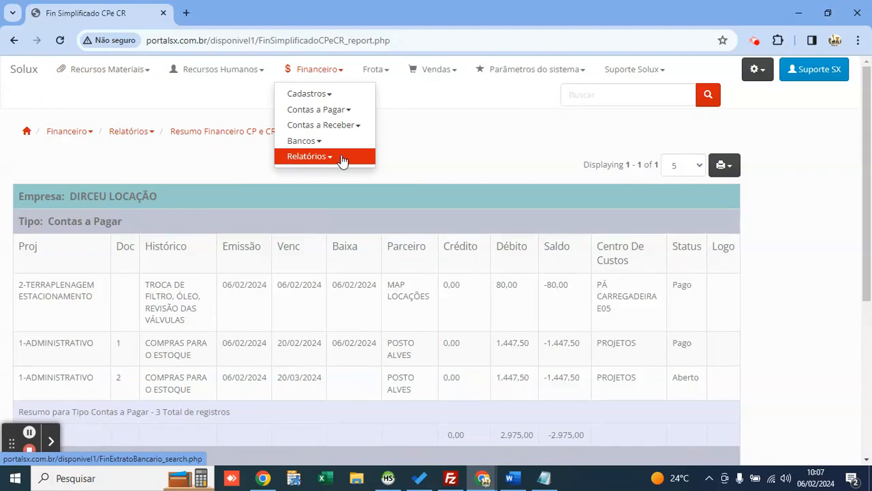
left_click(416, 162)
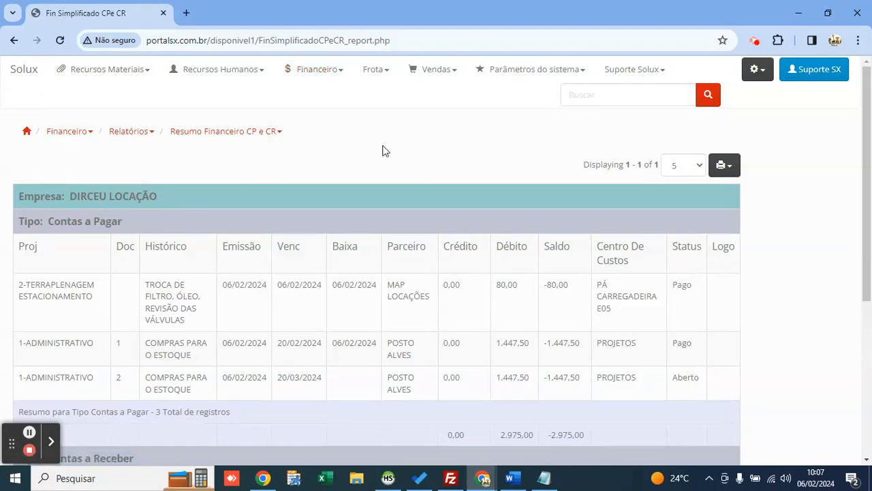
left_click(378, 71)
left_click(276, 98)
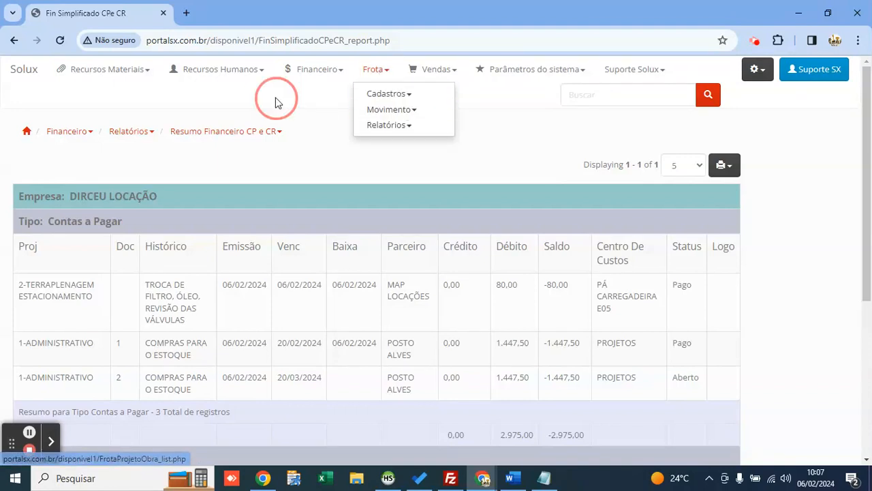
Step: Go from the Solux home page to the Recursos Humanos departments list
left_click(39, 77)
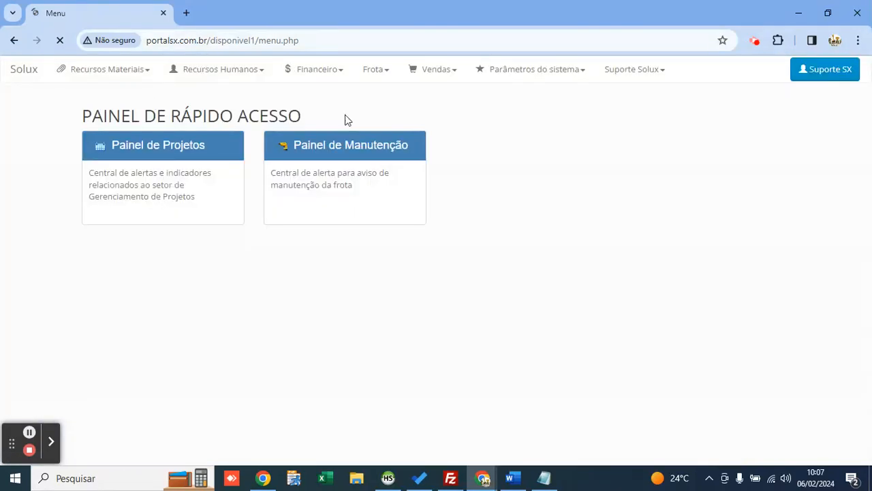
left_click(805, 71)
left_click(225, 74)
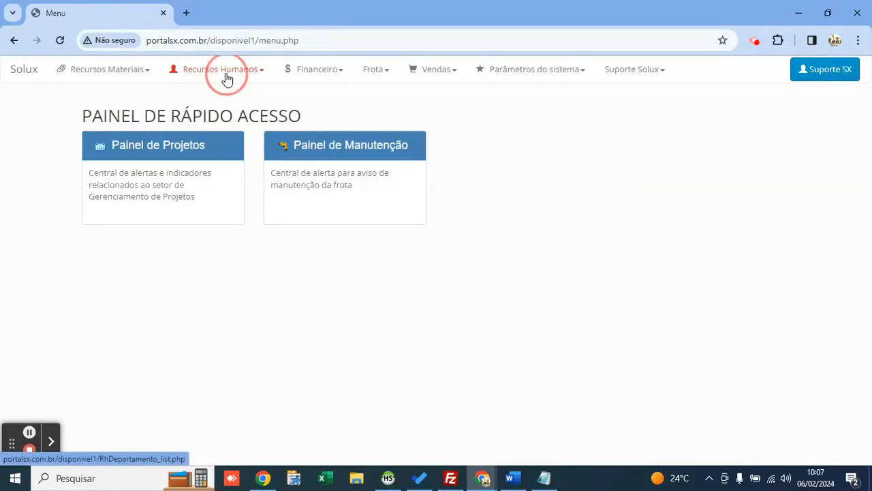
left_click(226, 95)
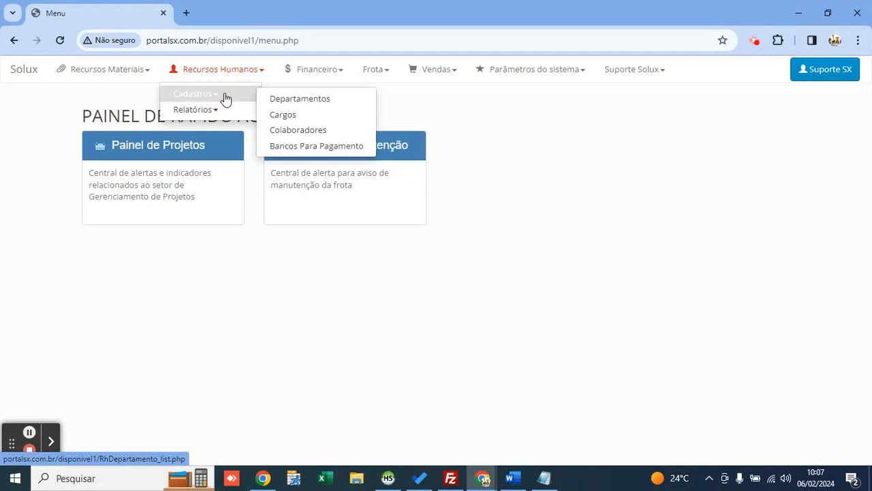
left_click(276, 101)
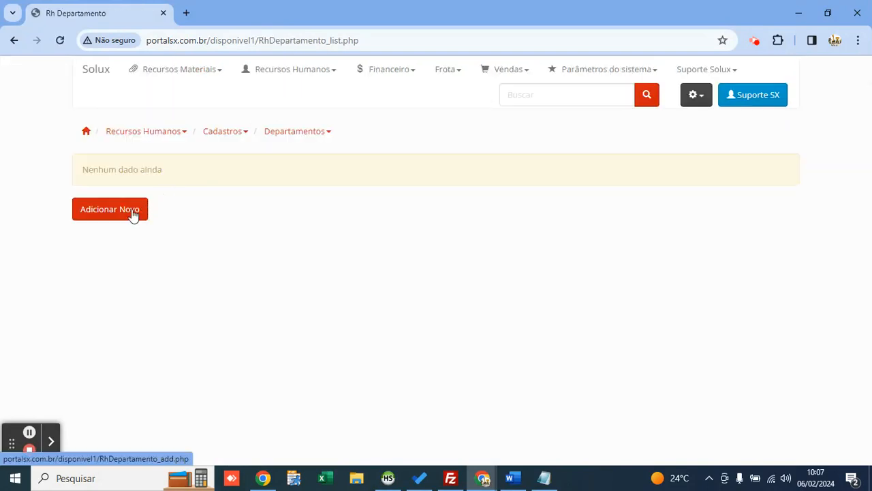
Step: Add and save the departments OPERACIONAL, ESCRITÓRIO and ALMOXARIFE
left_click(133, 214)
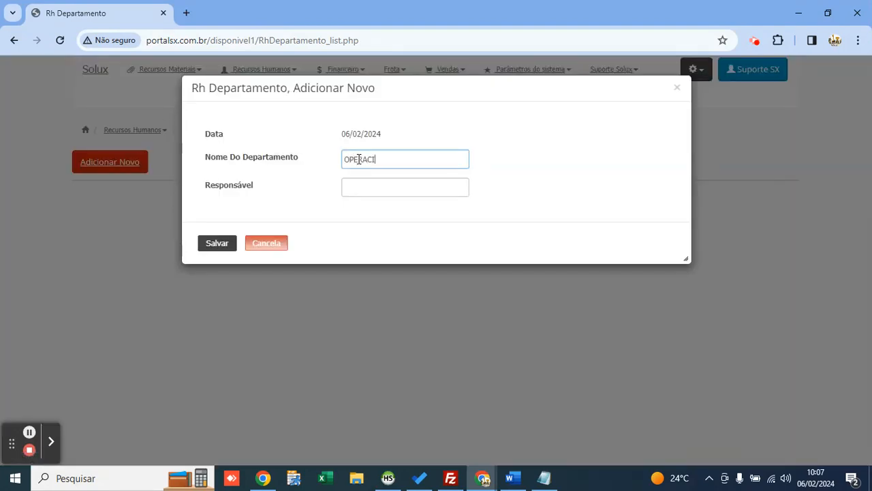
left_click(220, 246)
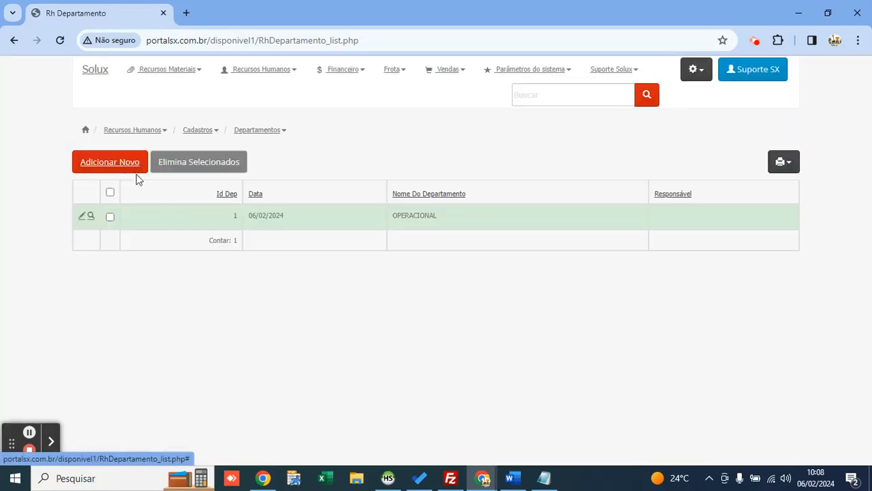
left_click(128, 167)
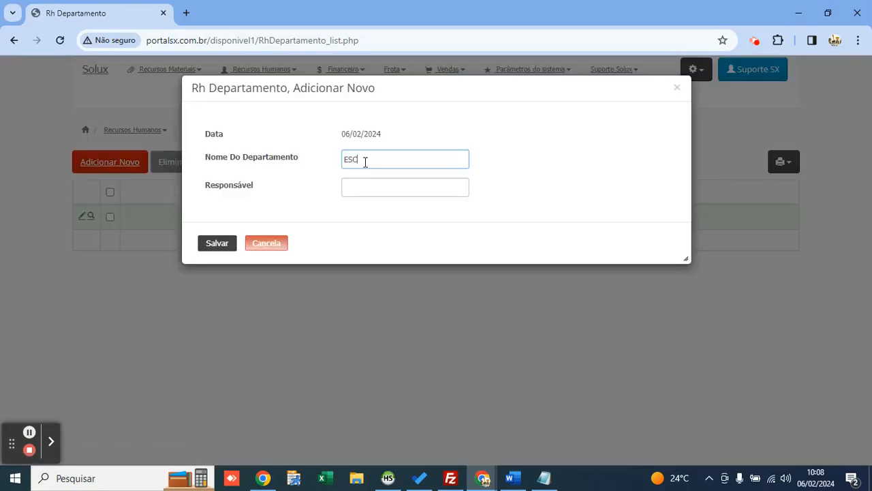
type("ESCRITÓRIO")
left_click(217, 243)
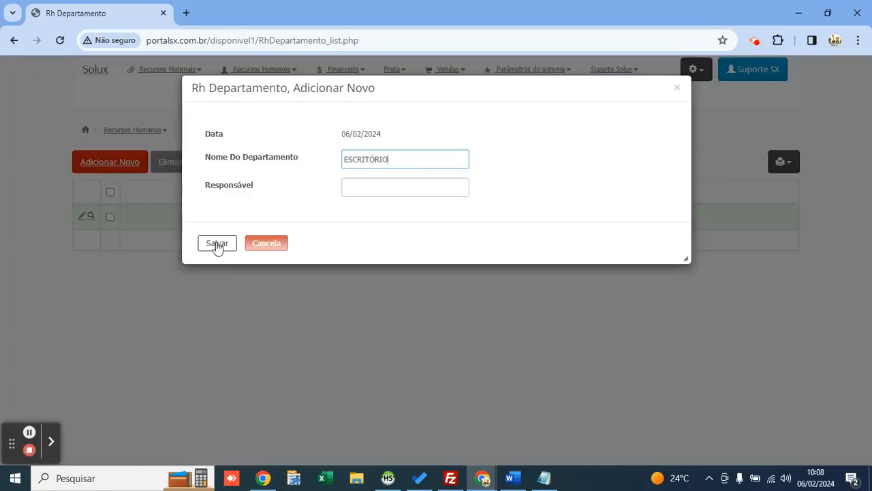
left_click(127, 168)
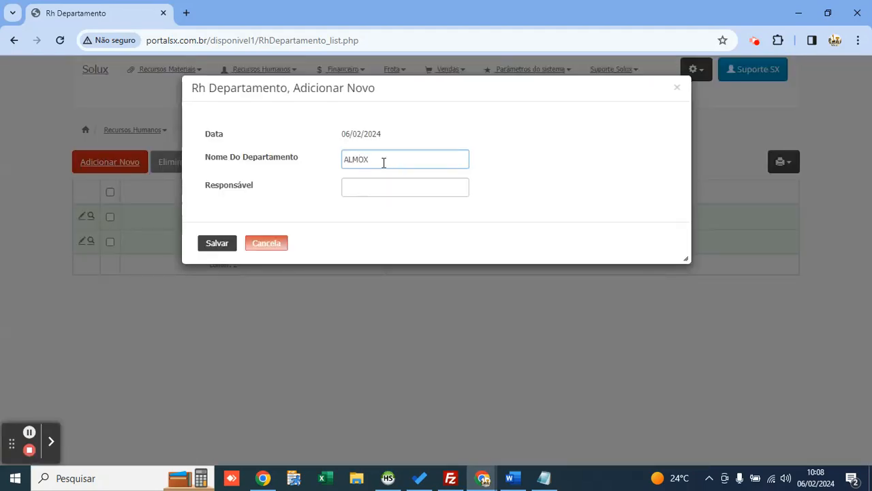
left_click(224, 242)
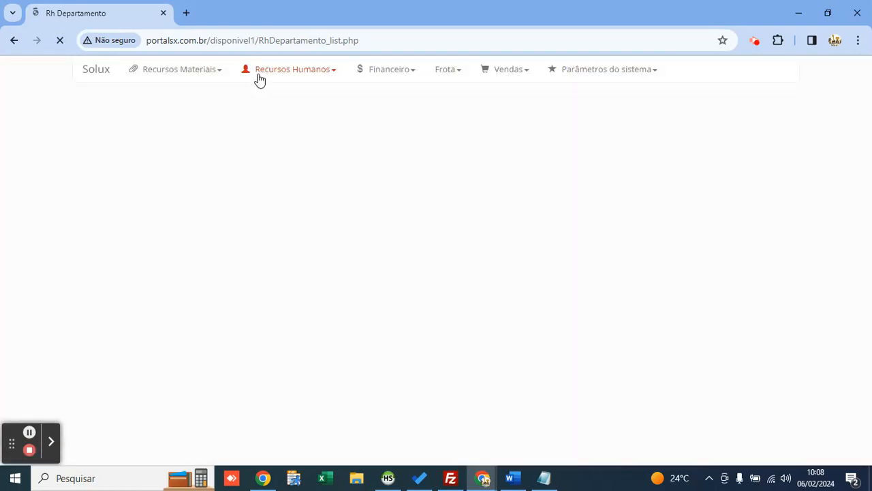
left_click(267, 79)
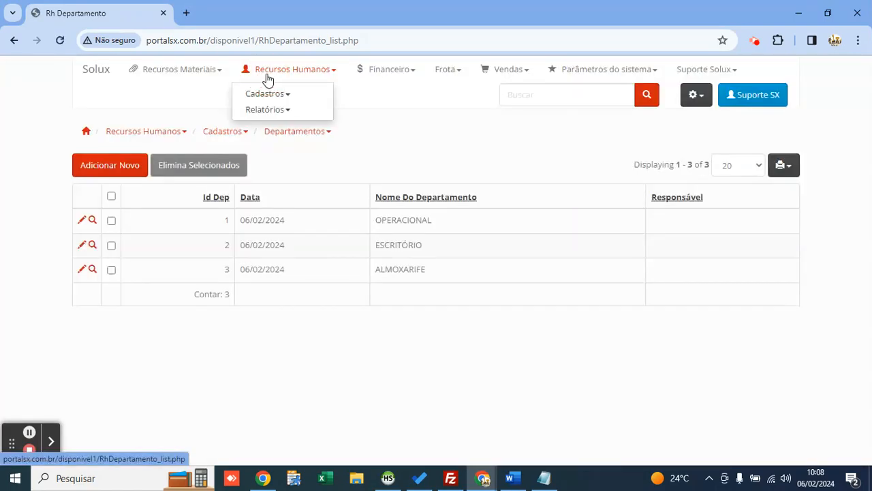
left_click(294, 97)
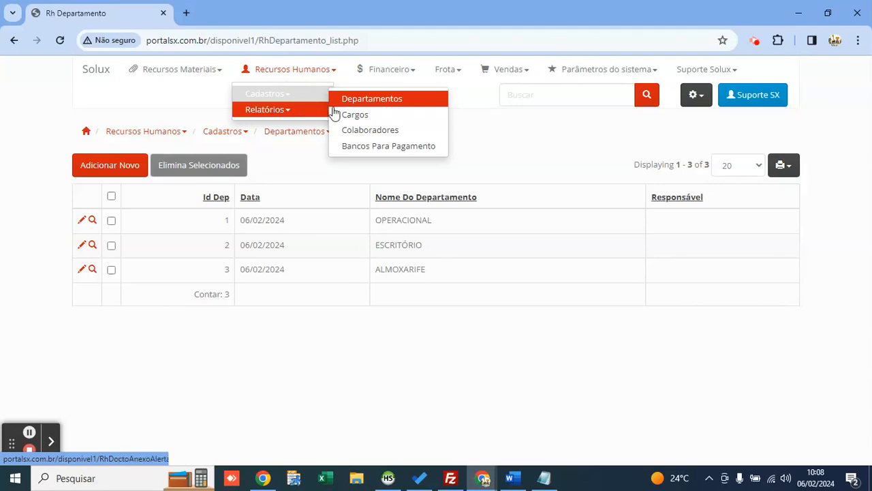
Step: Start a new job position with status Ativo named OPERADOR DE MÁQUINAS
left_click(351, 116)
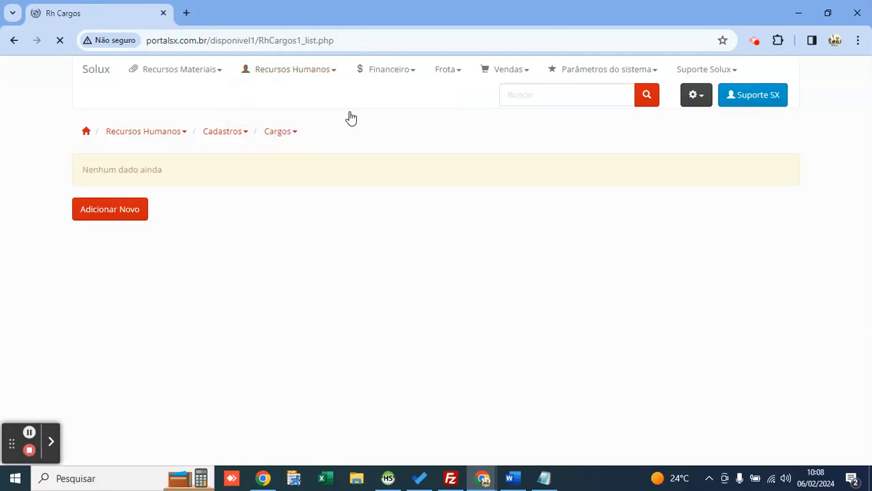
left_click(127, 211)
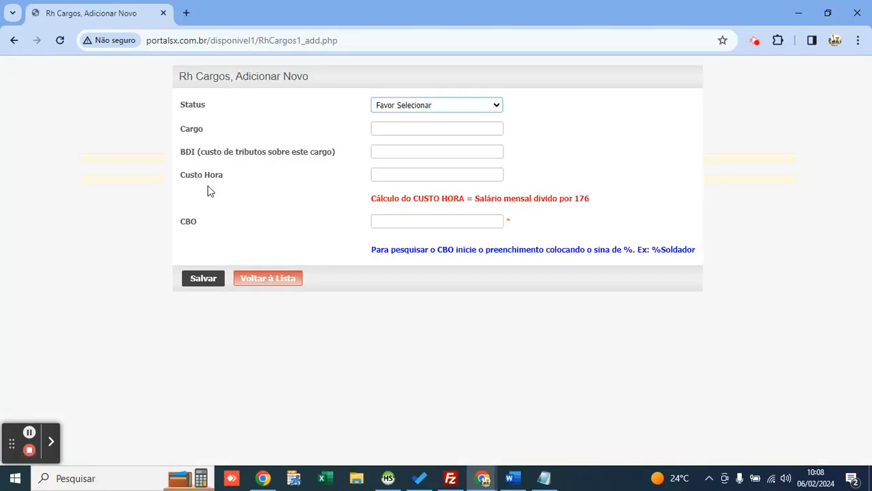
left_click(394, 107)
key("Down")
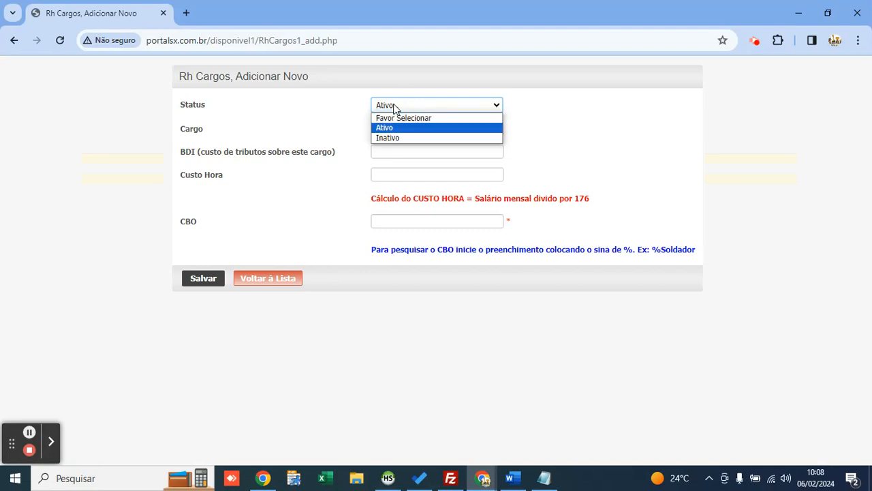
key("Return")
left_click(394, 129)
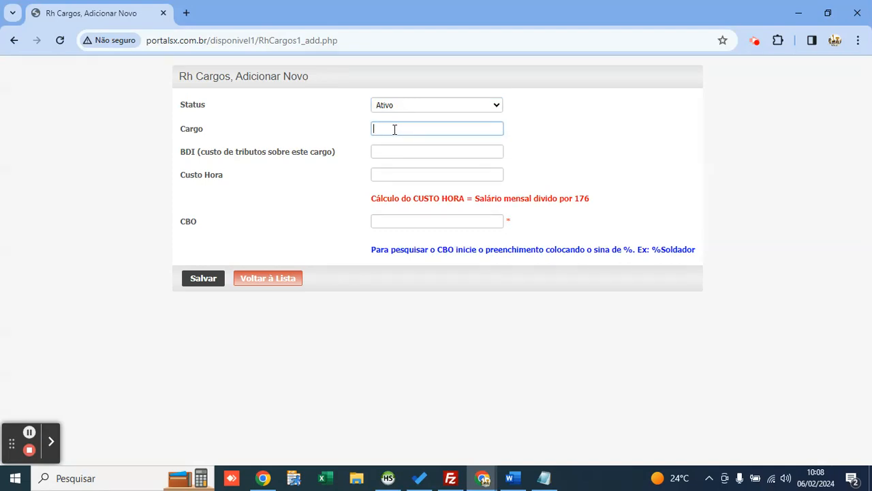
type("OPERADOR DE MÁQUINAS")
key("Tab")
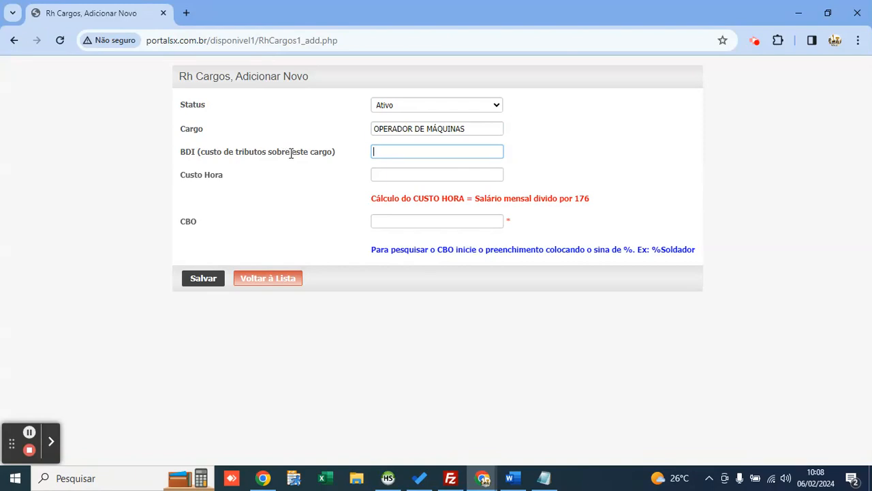
Step: Fill in BDI 12 and Custo Hora 30 for the position
left_click_drag(440, 198, 597, 209)
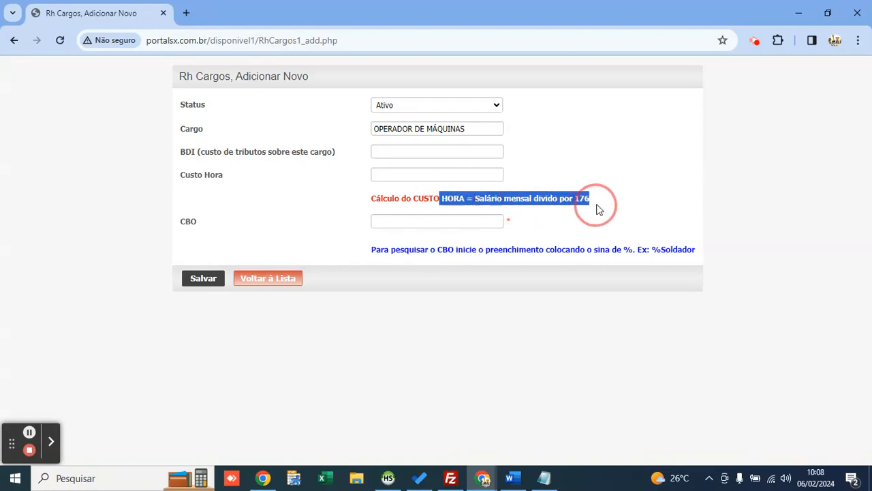
left_click(589, 200)
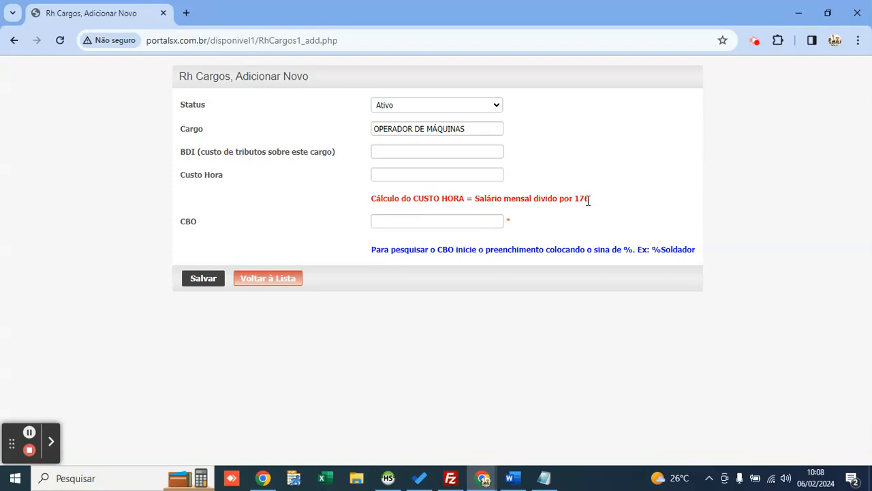
left_click(410, 148)
left_click(363, 162)
left_click(401, 151)
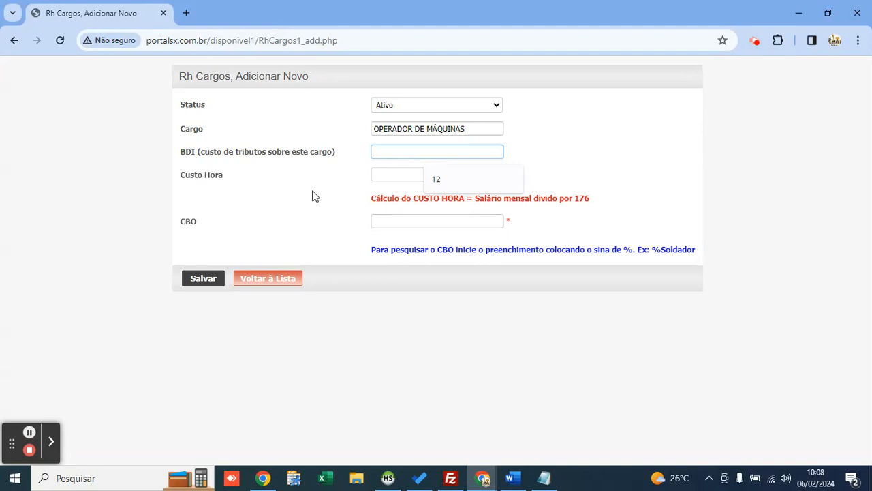
left_click(342, 188)
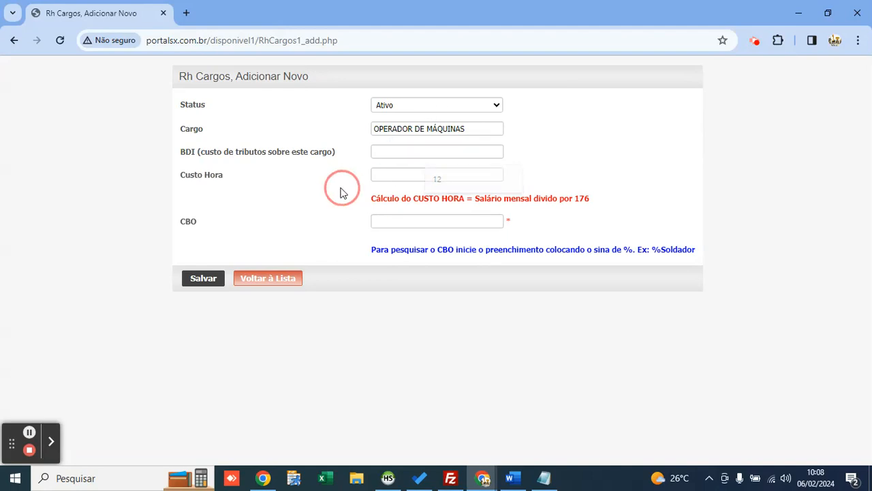
left_click(387, 155)
type("12")
left_click(391, 170)
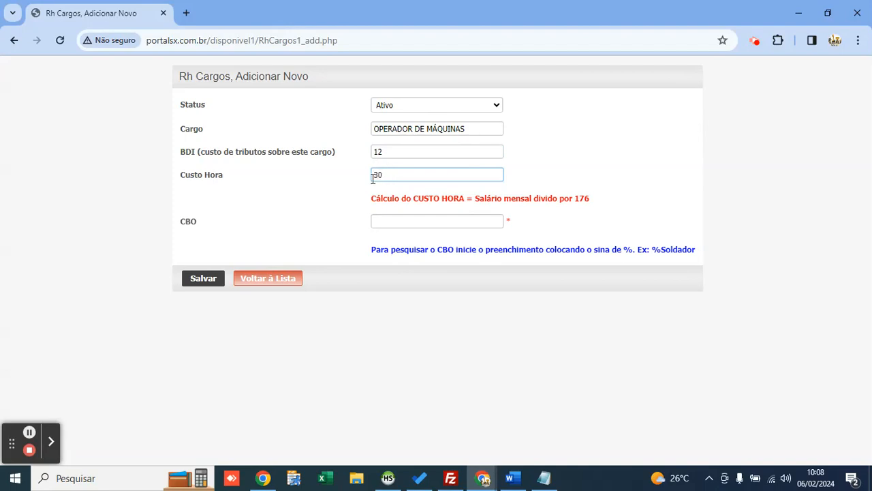
left_click(393, 223)
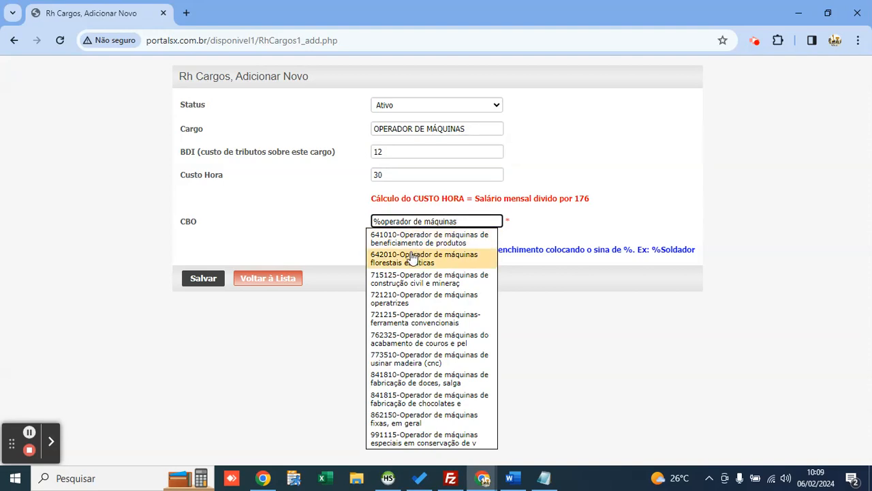
Step: Choose CBO code 715125 and save the position
left_click(461, 285)
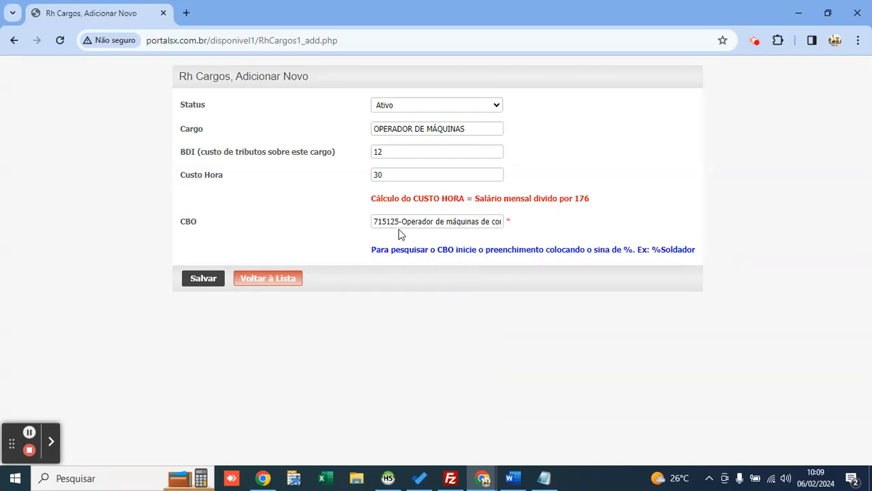
left_click_drag(420, 225, 510, 228)
left_click(467, 225)
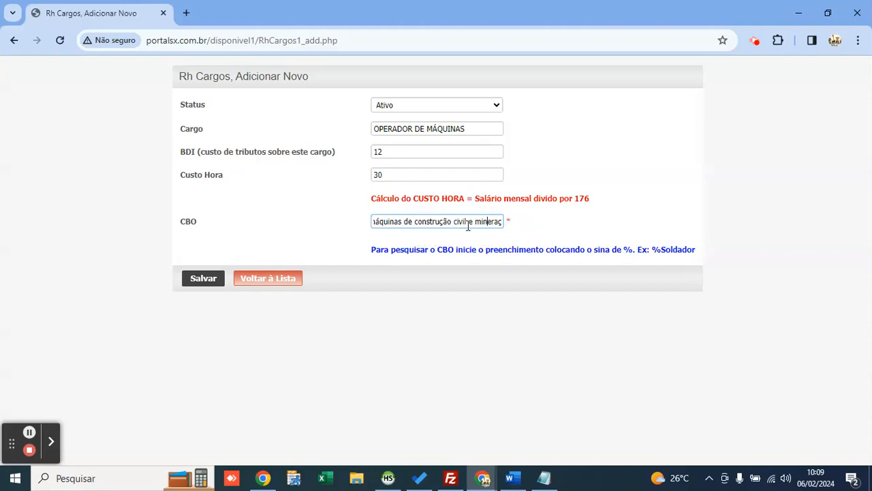
left_click(209, 278)
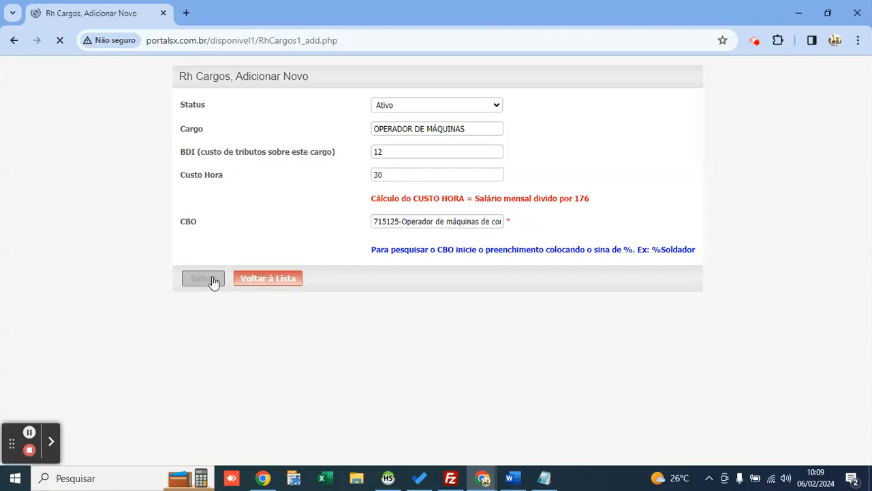
Step: Back in the positions list, check BDI 12,00, hourly cost 30,00 and cost with BDI 360,00
left_click(263, 320)
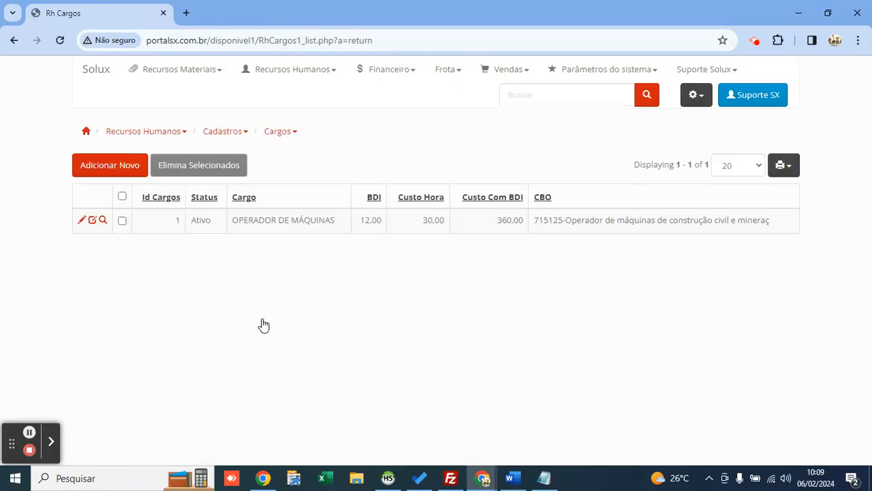
double_click(519, 220)
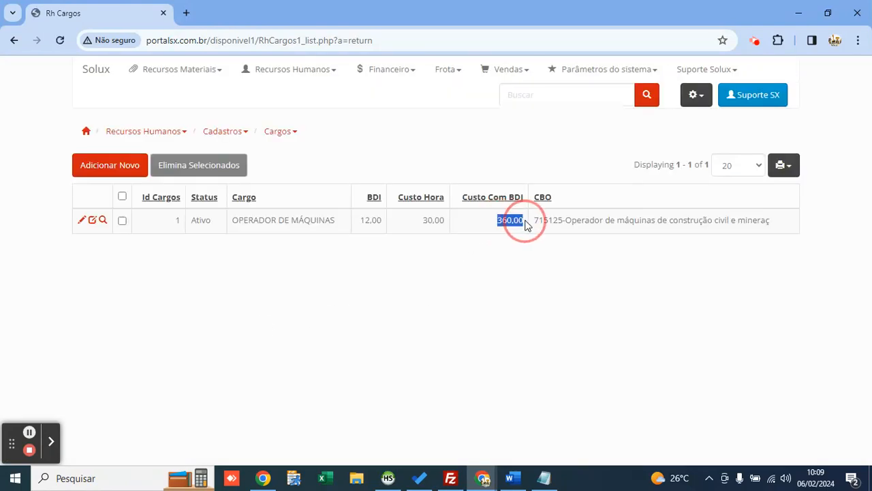
left_click(444, 144)
double_click(370, 221)
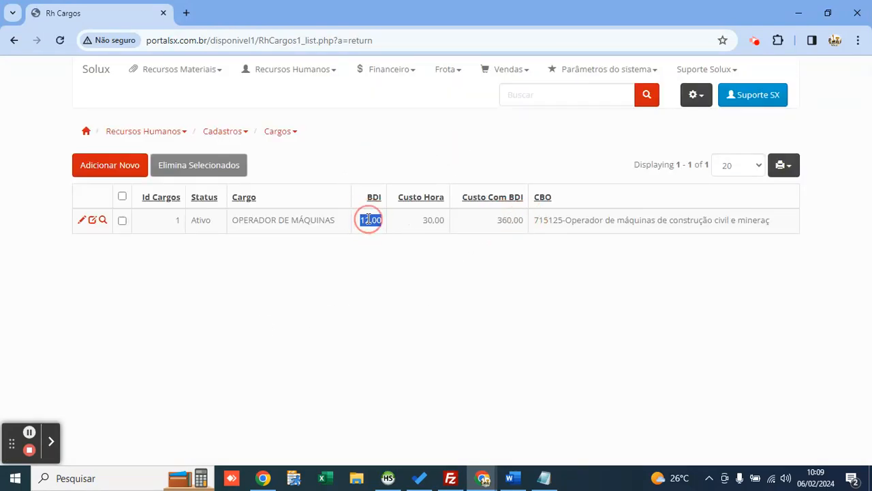
double_click(434, 220)
left_click(391, 145)
Step: Go to Recursos Humanos > Cadastros > Bancos Para Pagamento
mouse_move(297, 73)
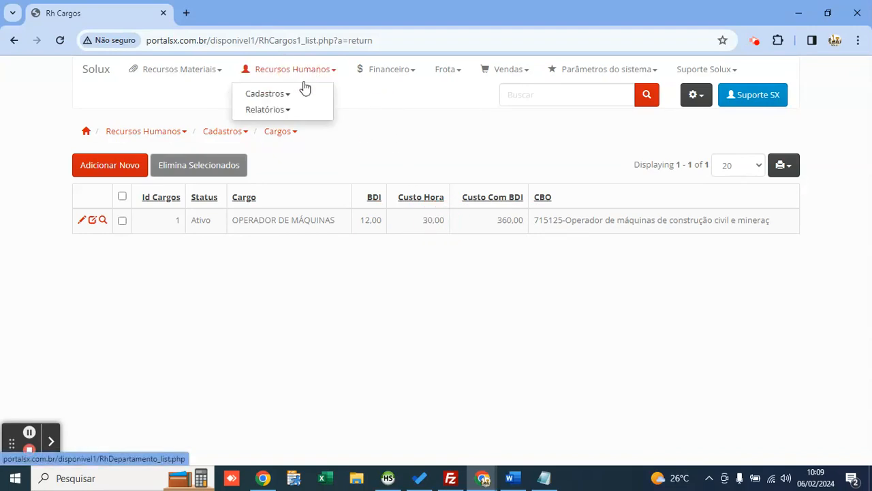
mouse_move(302, 93)
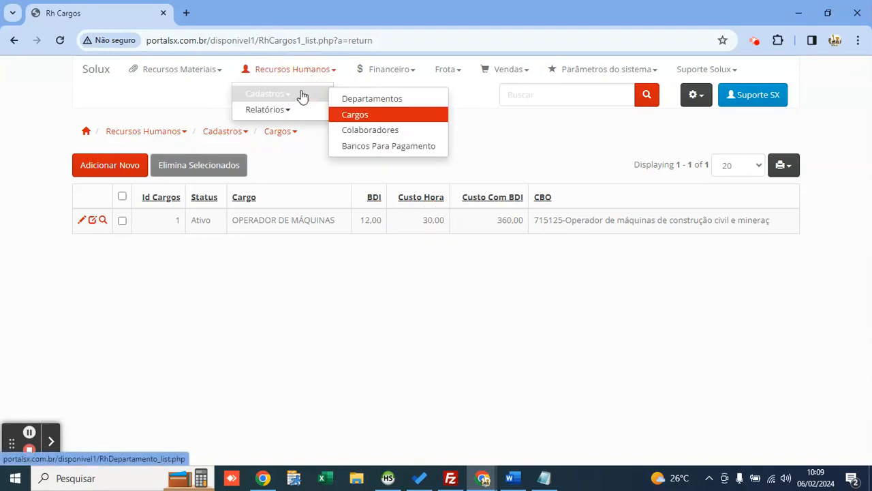
left_click(365, 148)
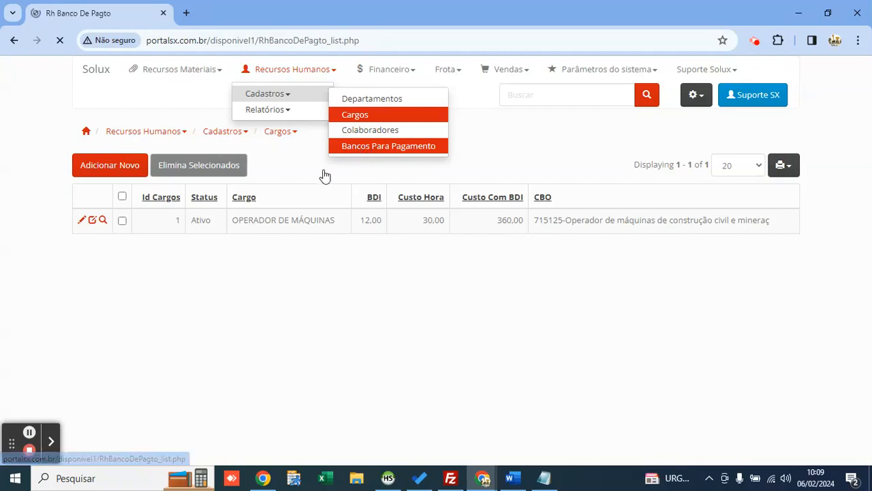
Step: Register BANCO DO BRASIL with bank number 01 as a payment bank and return to the list
left_click(112, 215)
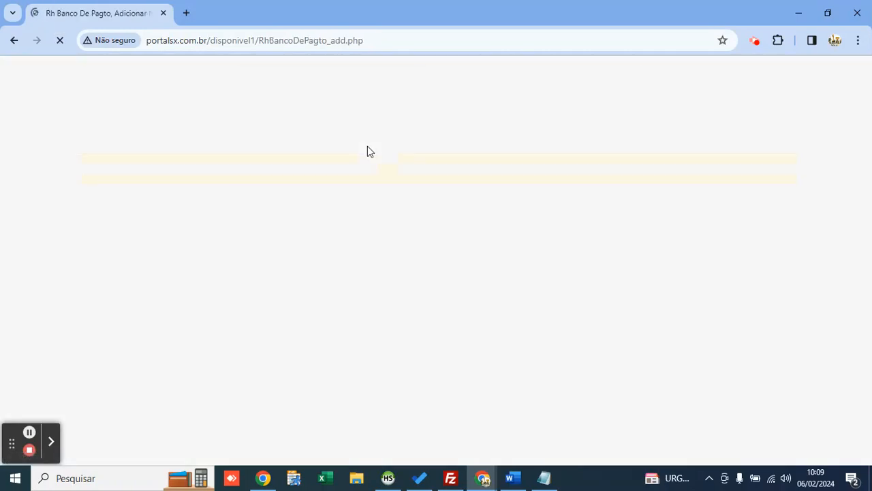
left_click(426, 105)
type("BANCO DO BR")
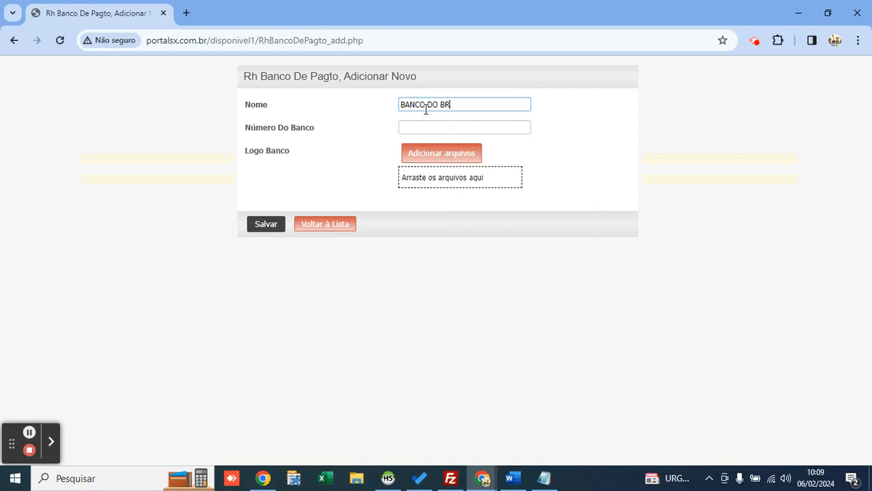
type("ASIL")
key("Tab")
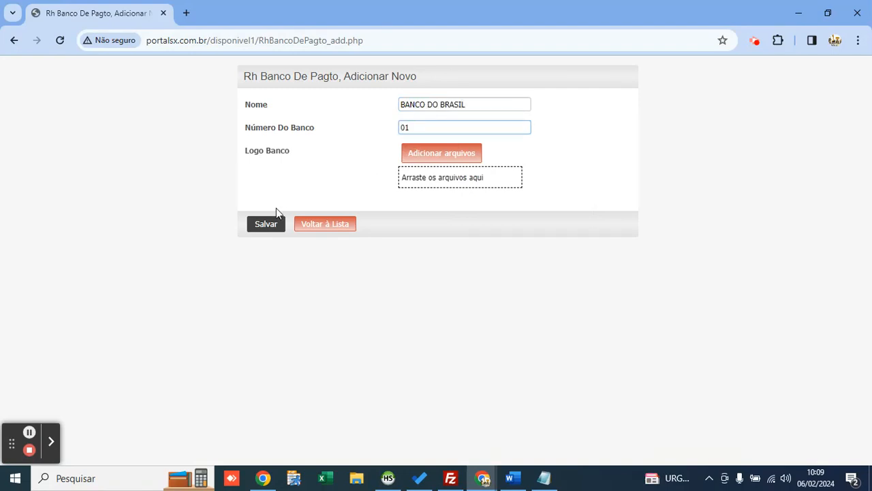
left_click(268, 223)
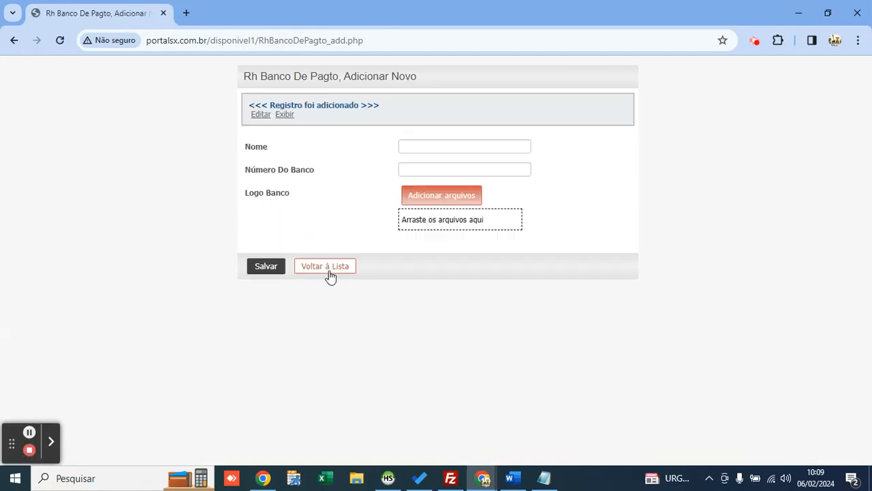
left_click(330, 270)
mouse_move(270, 81)
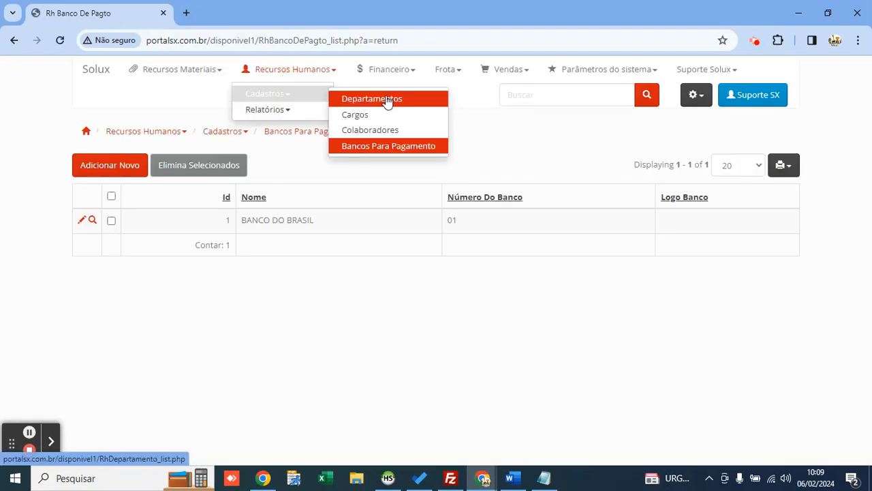
Step: Start a new collaborator and enter their full name, CPF and RG numbers
left_click(369, 136)
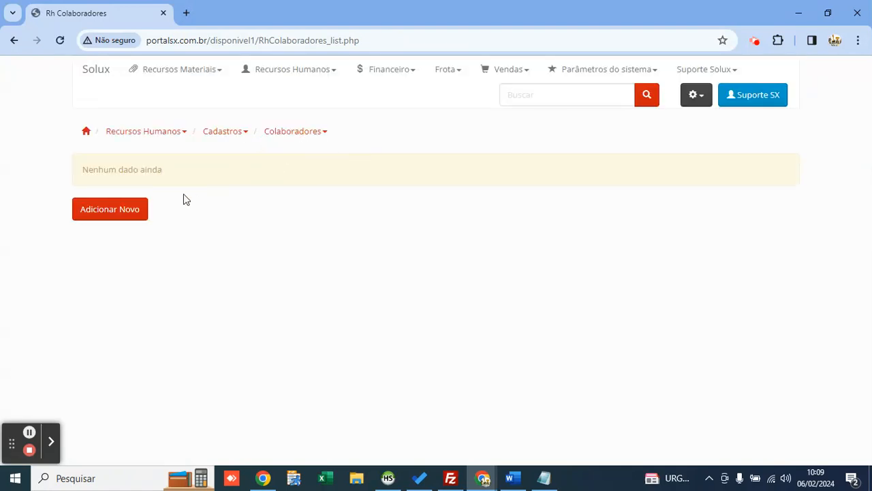
left_click(129, 209)
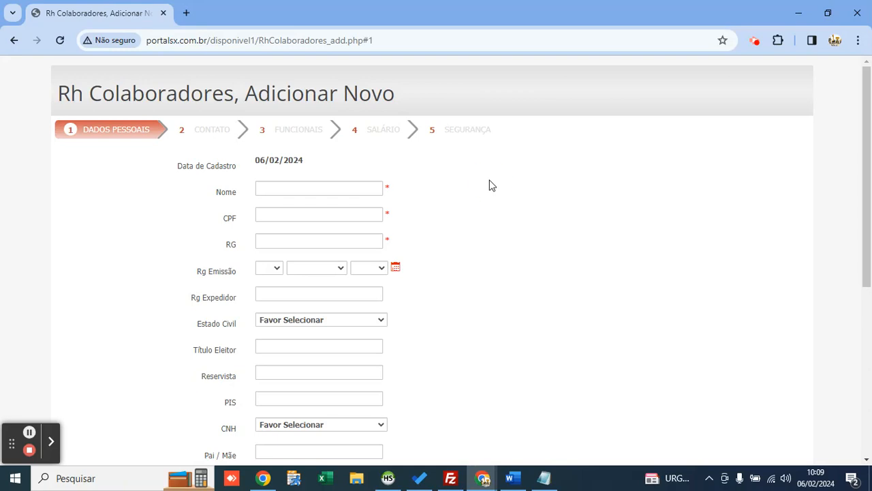
left_click(327, 189)
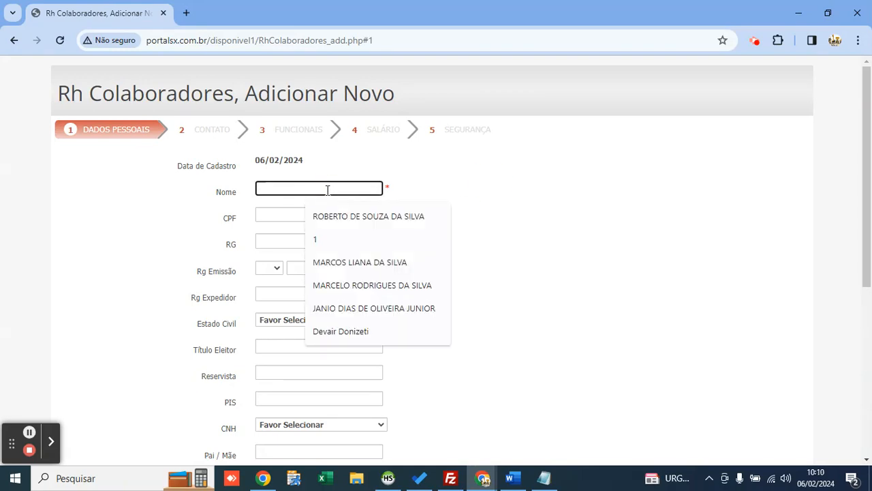
left_click(344, 217)
left_click(347, 210)
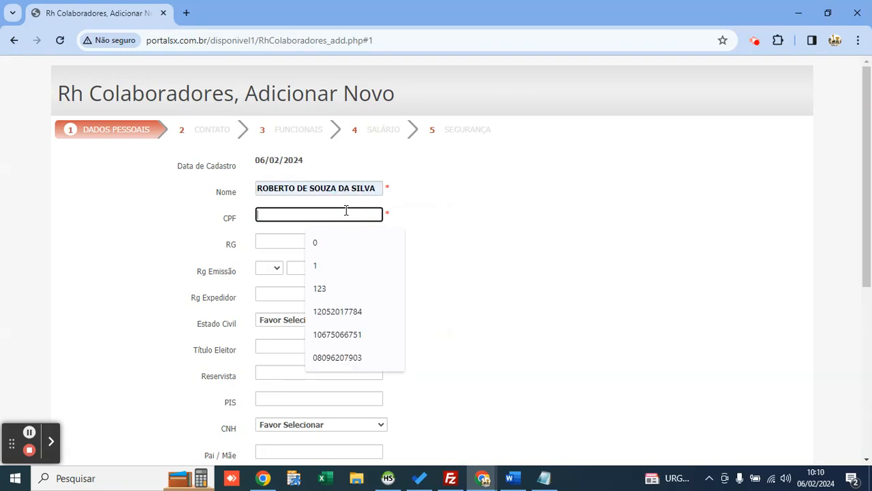
type("3219312")
key("Tab")
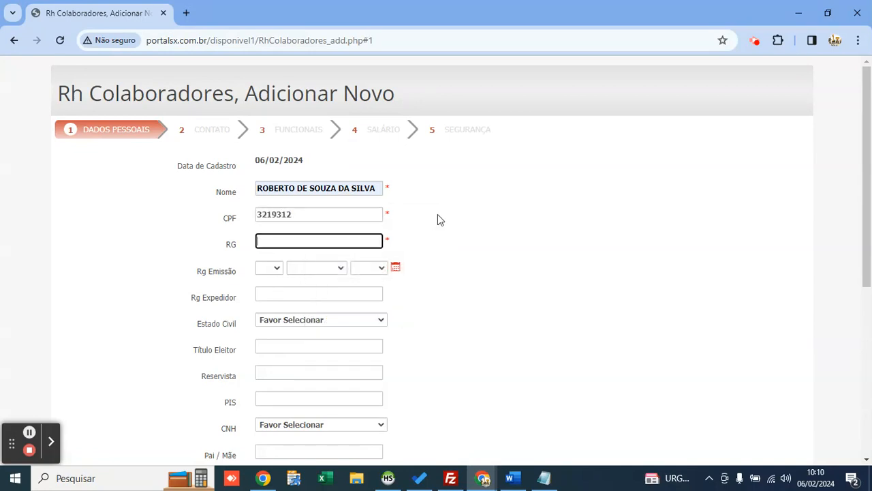
type("3123")
Step: Set the collaborator's contract type to Empregado
scroll(419, 229, "down", 1)
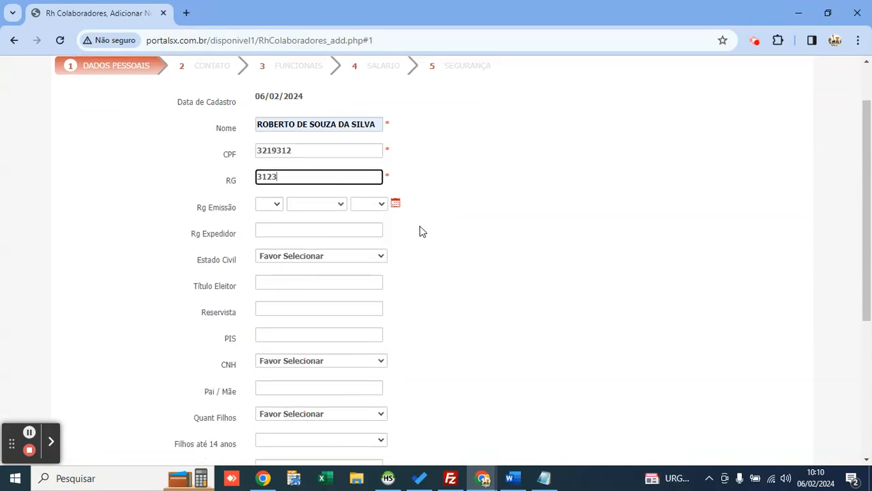
scroll(419, 224, "down", 3)
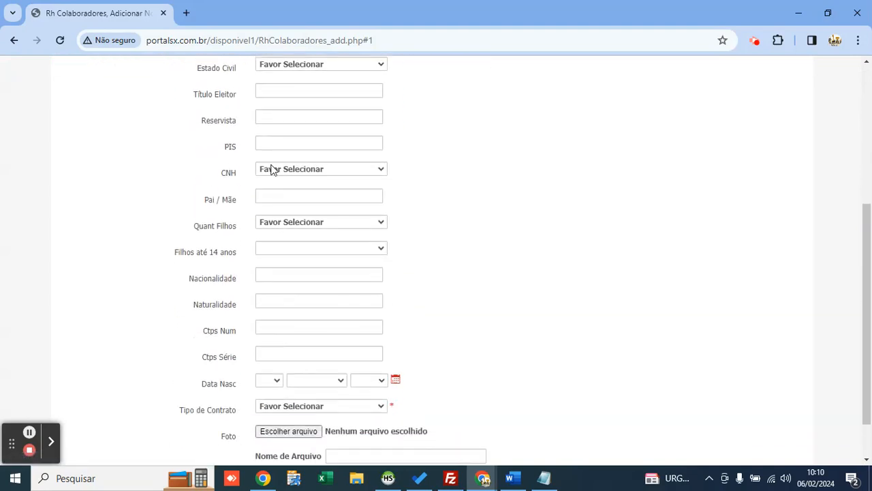
left_click(271, 227)
scroll(269, 231, "down", 1)
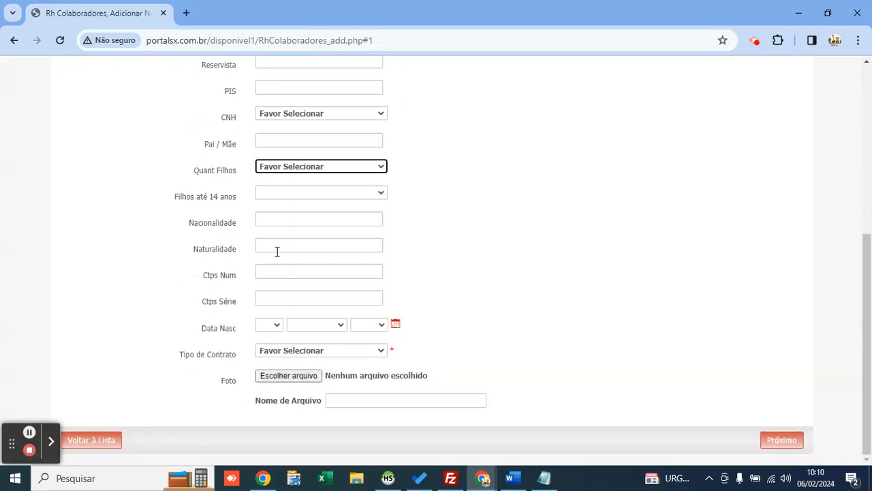
left_click(317, 350)
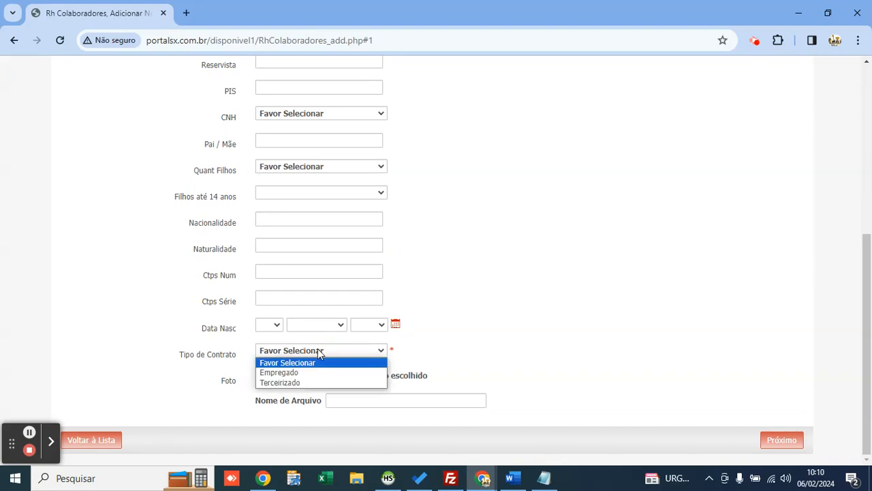
key("Down")
key("Down")
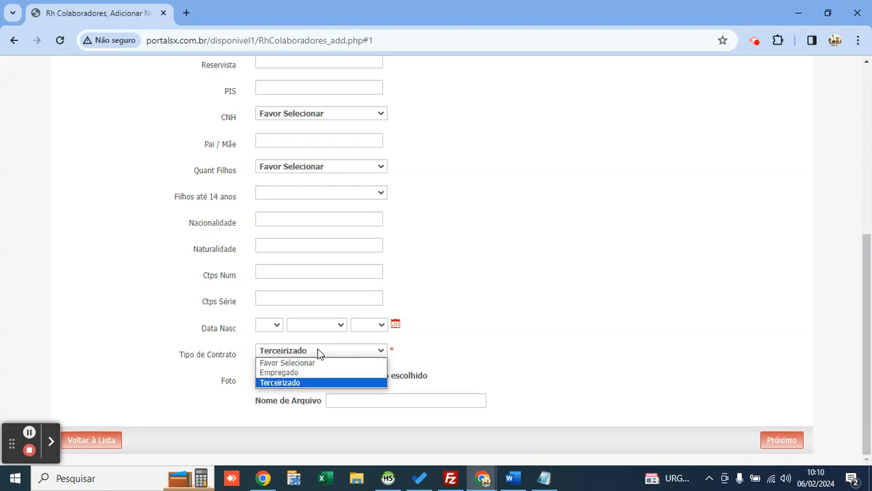
key("Up")
key("Return")
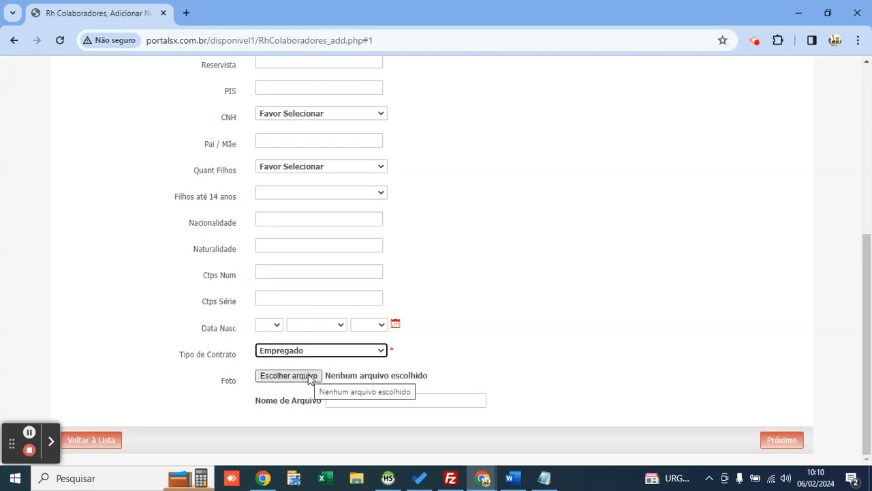
Step: Set the birth date to today, 6 Fevereiro 2024, and continue to the Contato step
left_click(396, 324)
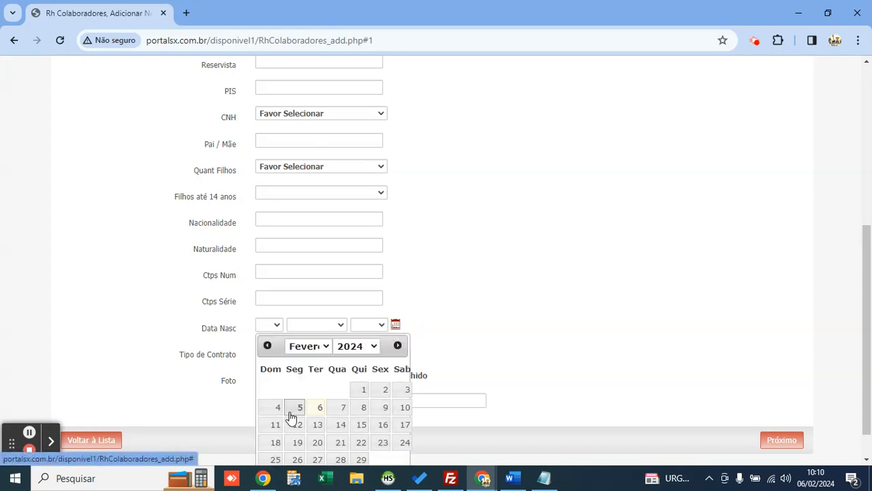
scroll(291, 416, "down", 1)
left_click(278, 452)
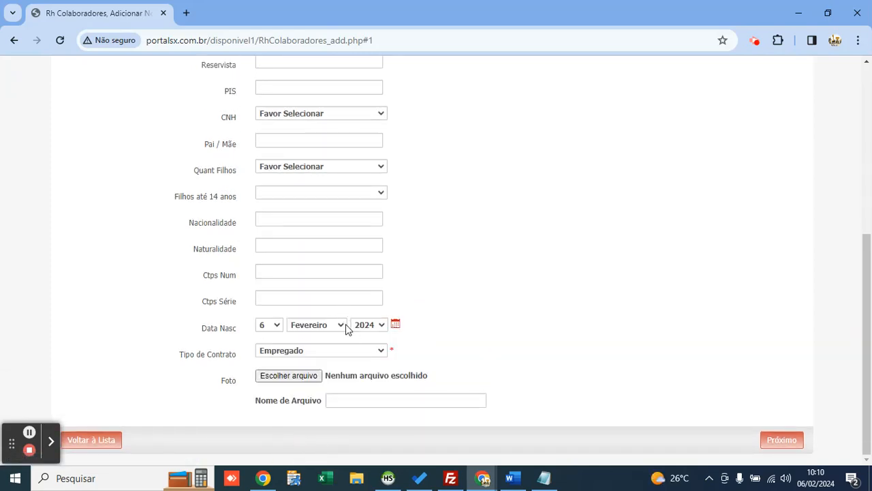
double_click(226, 382)
left_click(738, 408)
left_click(780, 440)
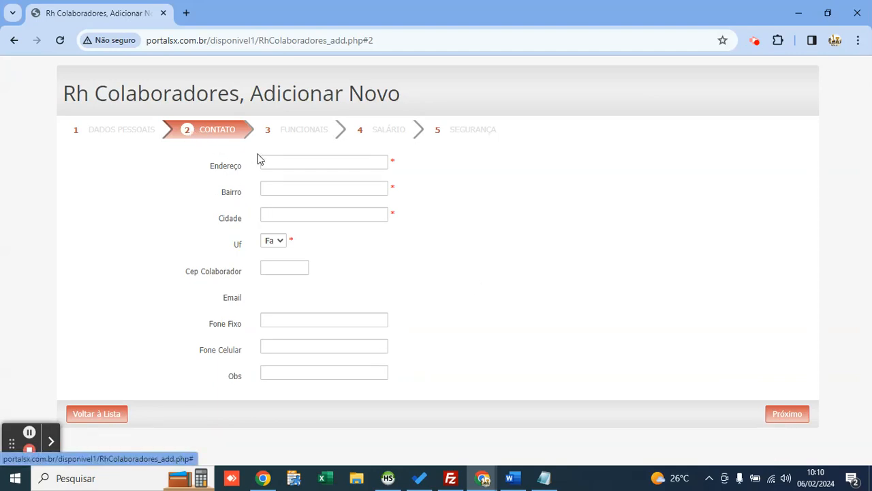
Step: Fill in the contact address, neighbourhood and city, with state SP
left_click(311, 164)
type("321313")
left_click(291, 189)
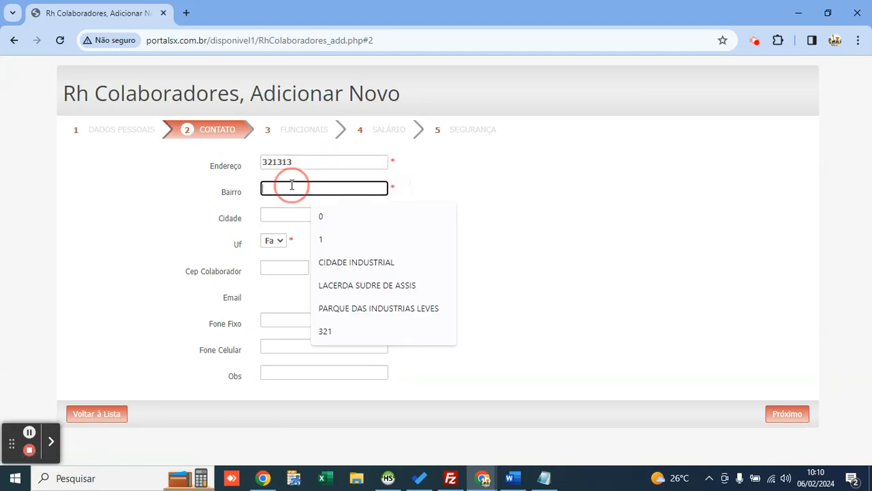
type("321321")
left_click(286, 211)
type("oRLANDIA")
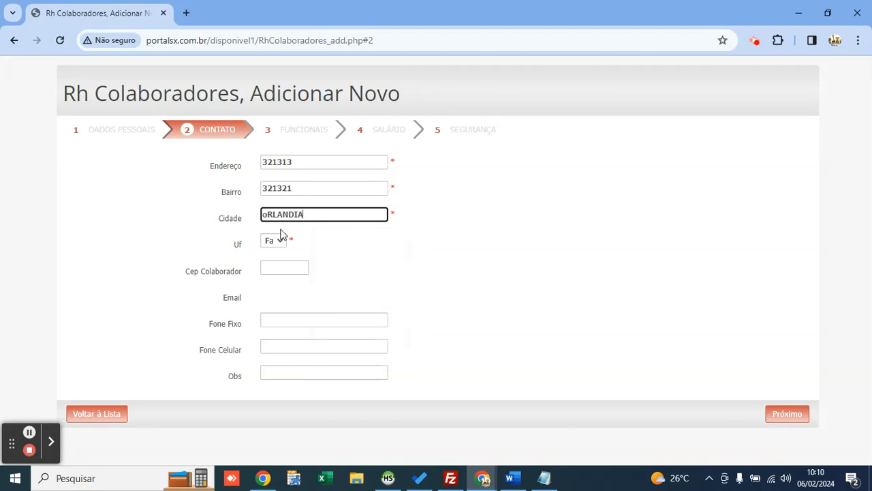
left_click(277, 241)
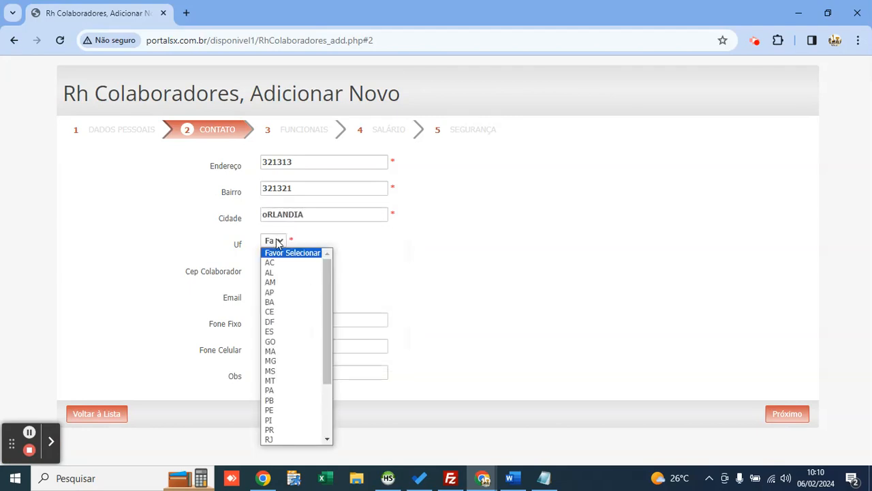
type("sp")
key("Return")
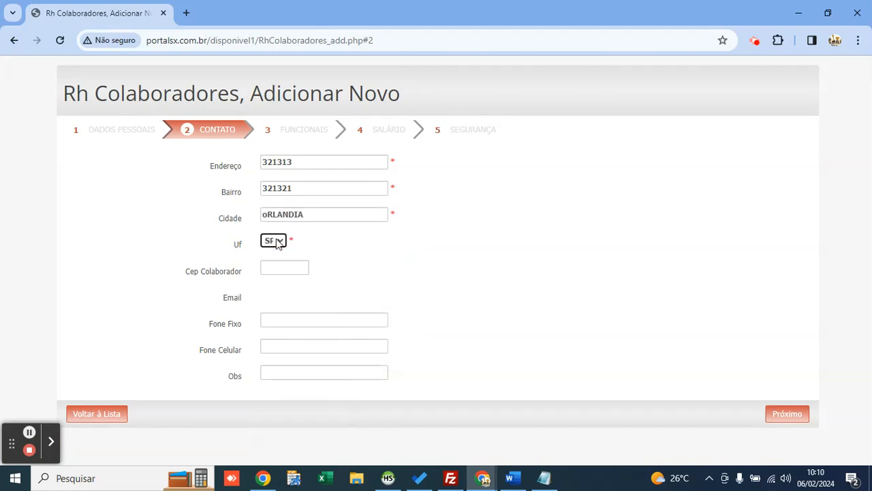
Step: On the Funcionais step, set company DIRCEU LOCAÇÃO and job title OPERADOR DE MÁQUINAS
left_click(310, 132)
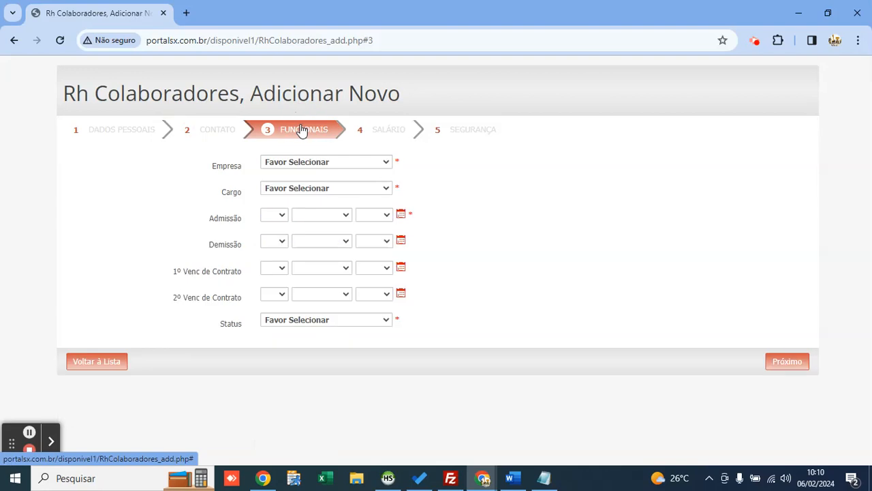
left_click(322, 161)
key("Down")
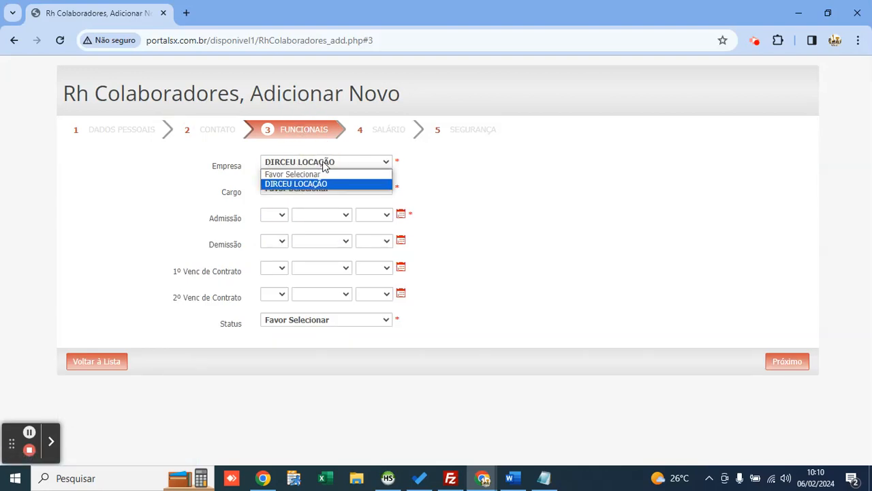
key("Return")
left_click(327, 188)
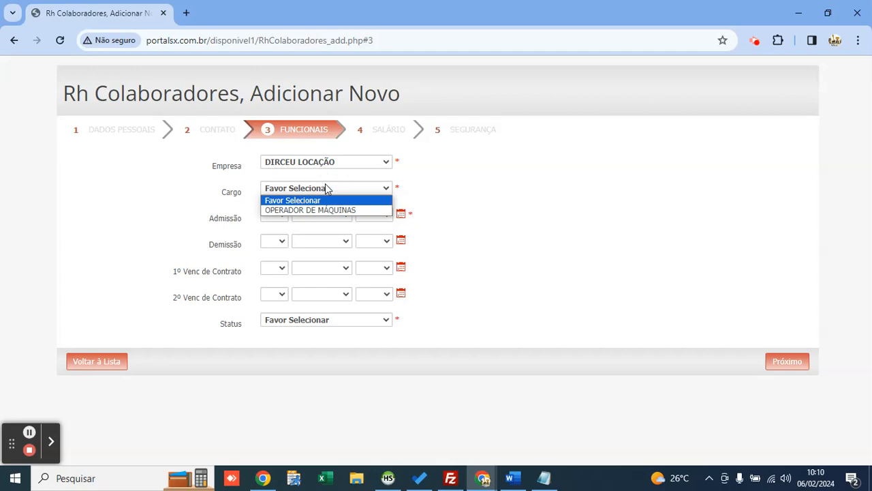
key("Down")
key("Return")
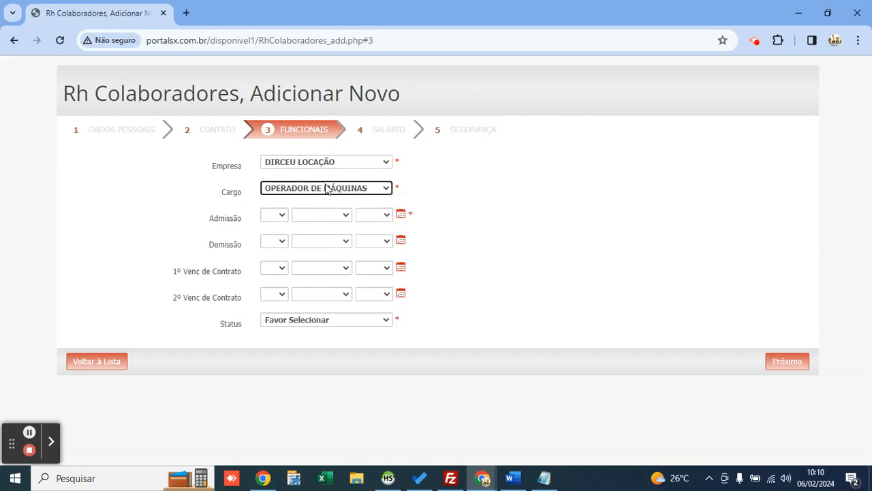
Step: Set the admission date to 1 Fevereiro 2016 and the status to Ativo
left_click(400, 215)
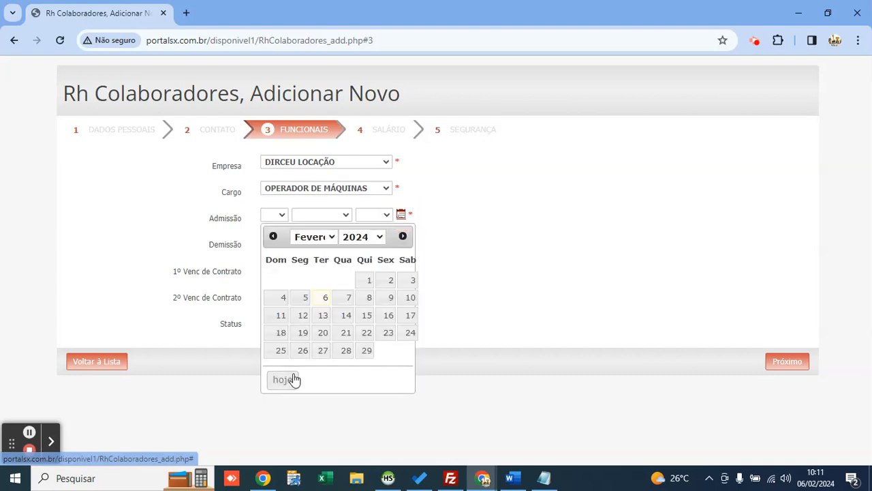
left_click(369, 280)
left_click(373, 215)
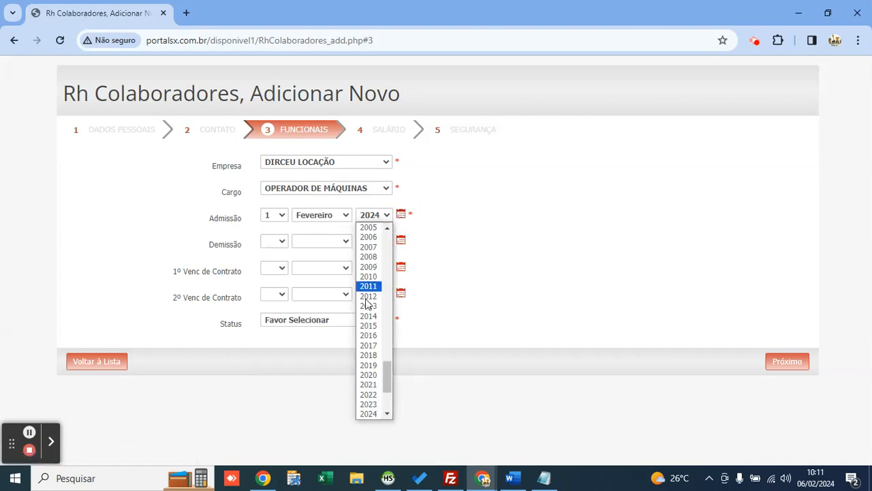
left_click(373, 333)
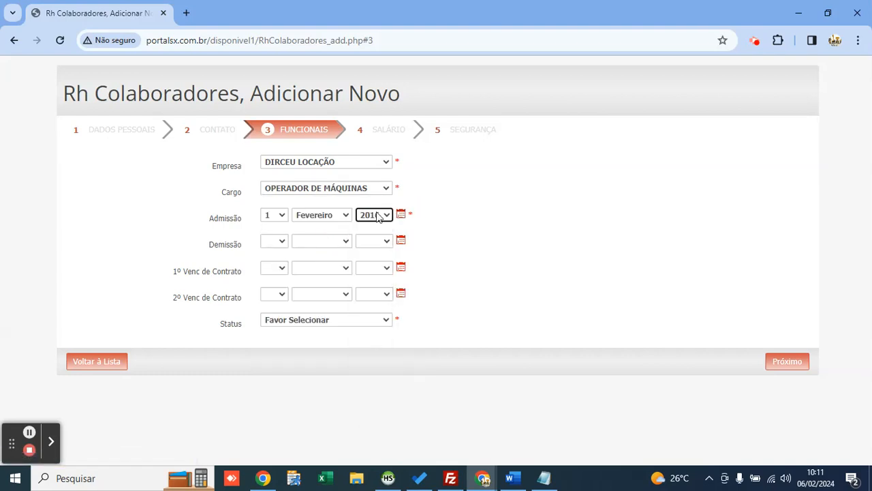
left_click(335, 319)
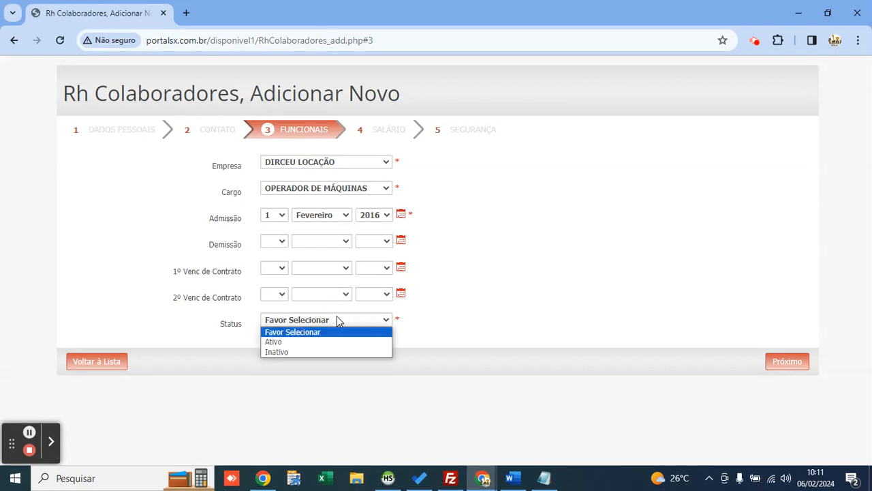
key("Down")
key("Down")
key("Up")
key("Return")
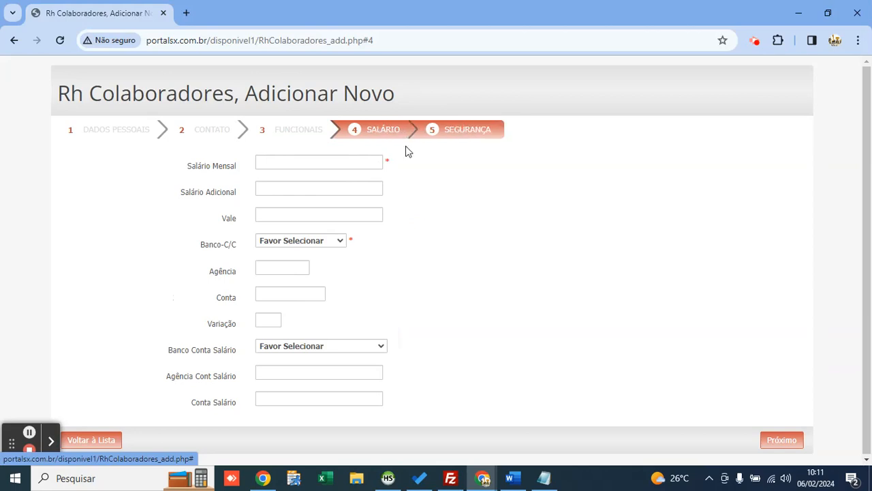
Step: Enter a monthly salary of 2000 and choose BANCO DO BRASIL as the bank
left_click(353, 163)
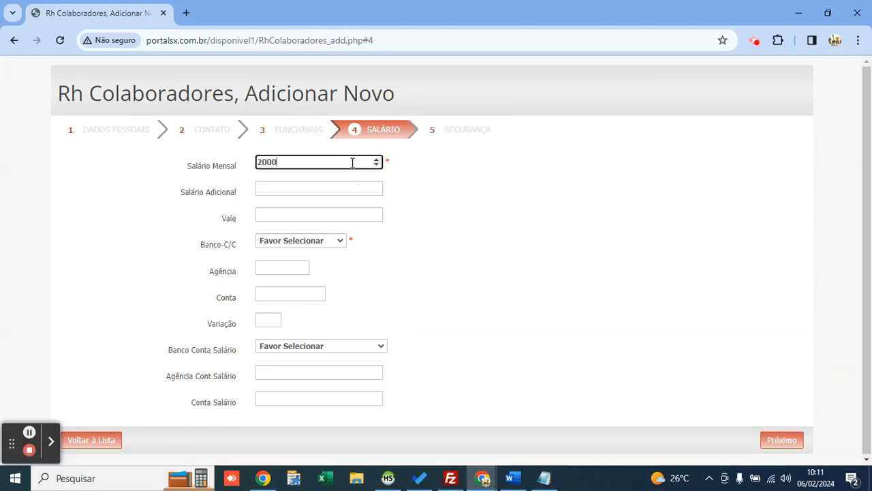
left_click(300, 241)
key("Down")
key("Return")
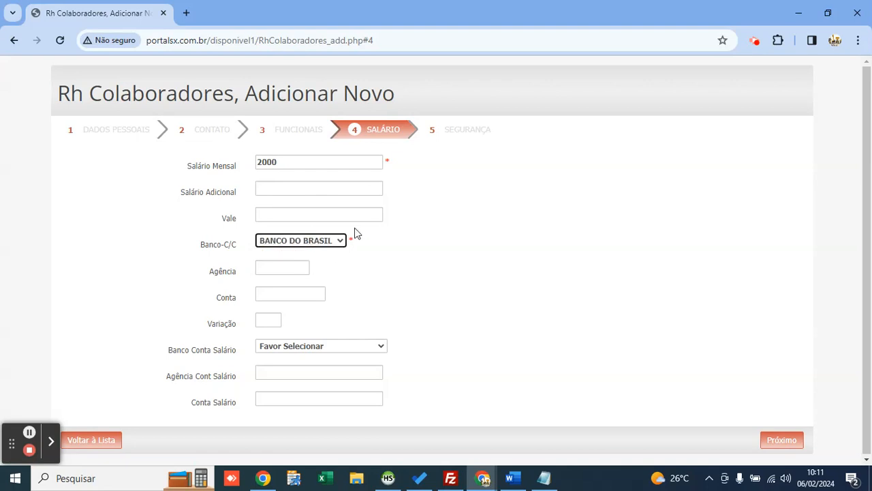
Step: Pass through the Segurança size fields, save the collaborator and return to the list
left_click(448, 130)
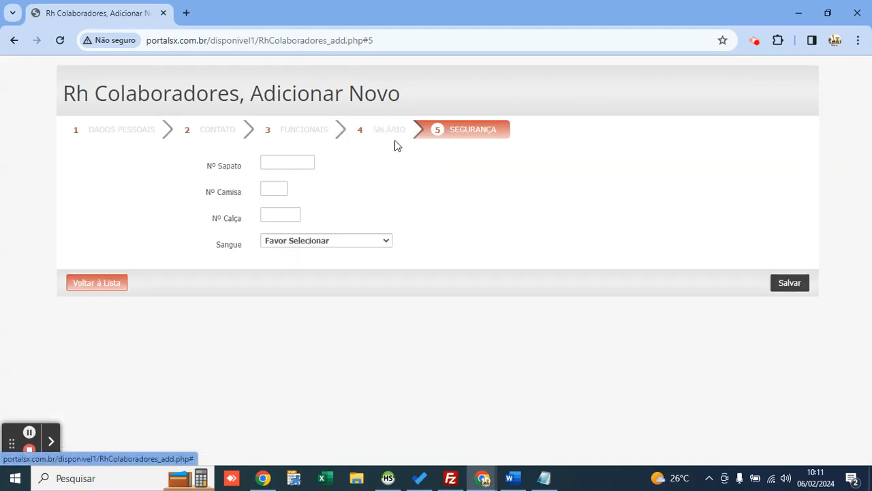
left_click(284, 163)
left_click(273, 188)
left_click(280, 215)
left_click(790, 284)
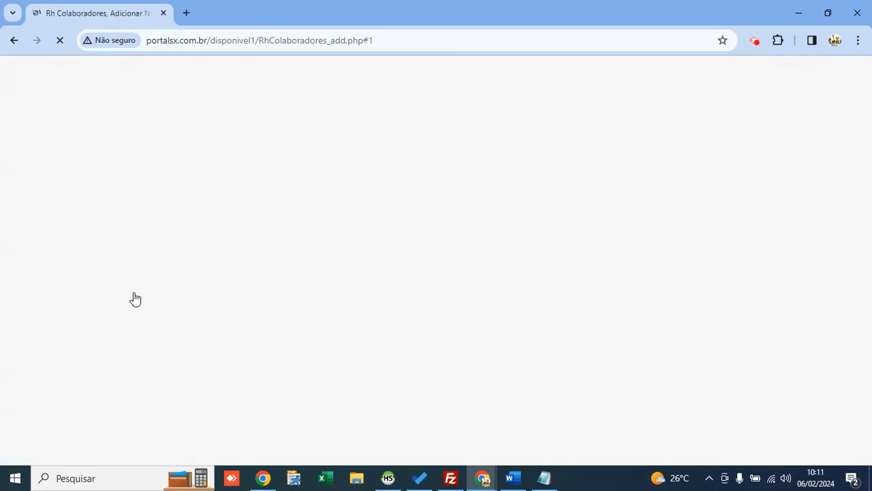
scroll(163, 296, "down", 5)
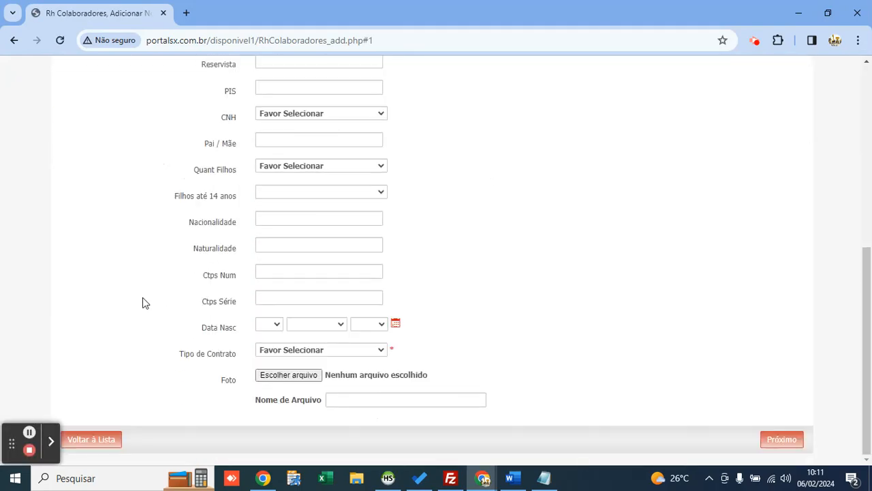
left_click(106, 446)
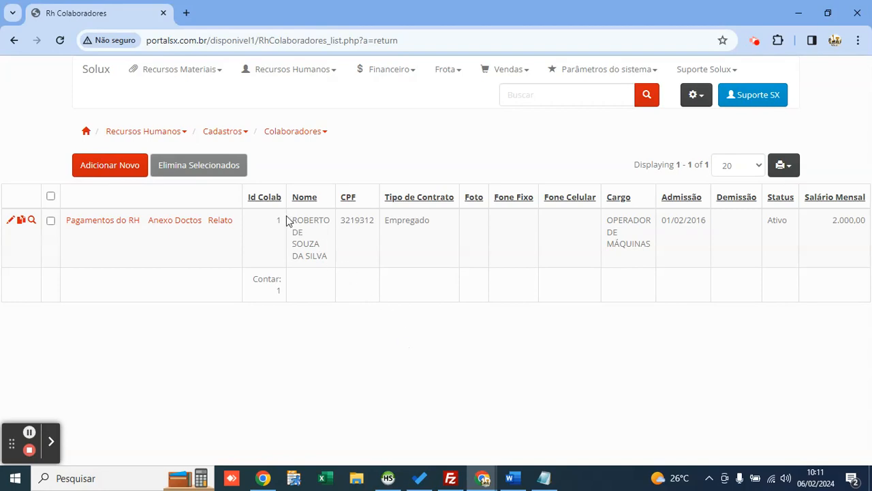
Step: Open Pagamentos do RH from the OPERADOR DE MÁQUINAS collaborator's row
left_click_drag(287, 220, 334, 259)
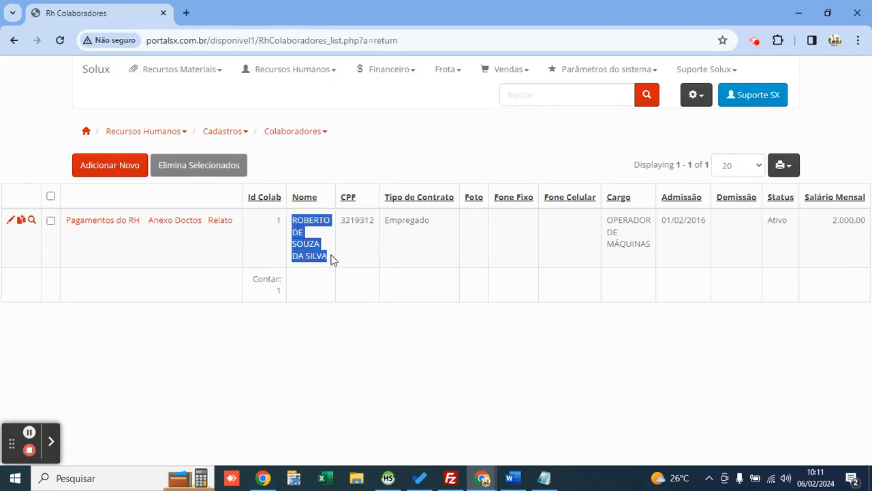
left_click(327, 254)
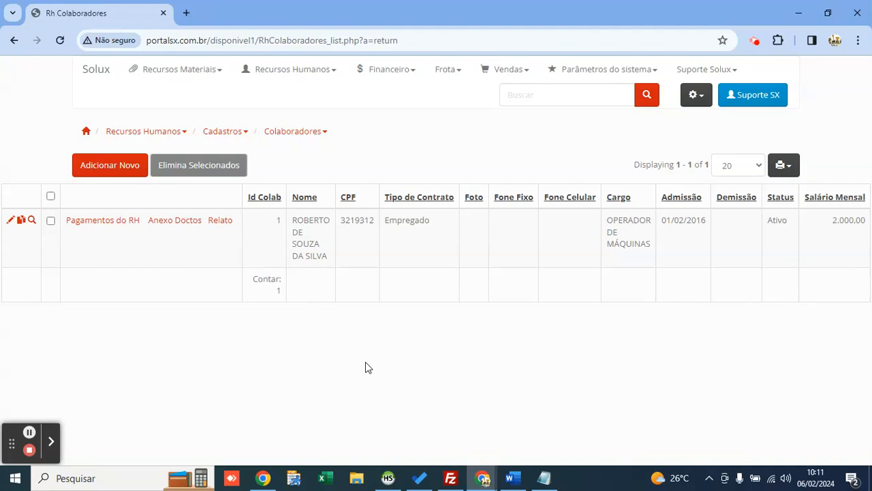
mouse_move(98, 230)
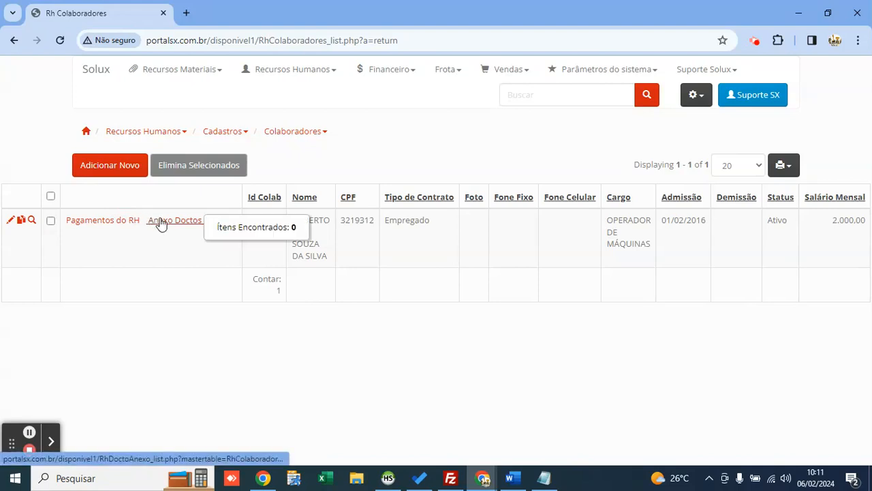
left_click(168, 205)
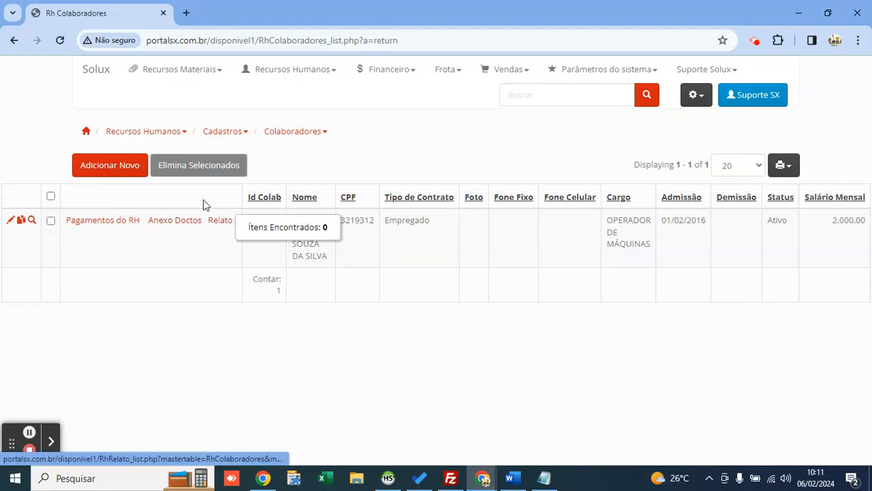
left_click(122, 263)
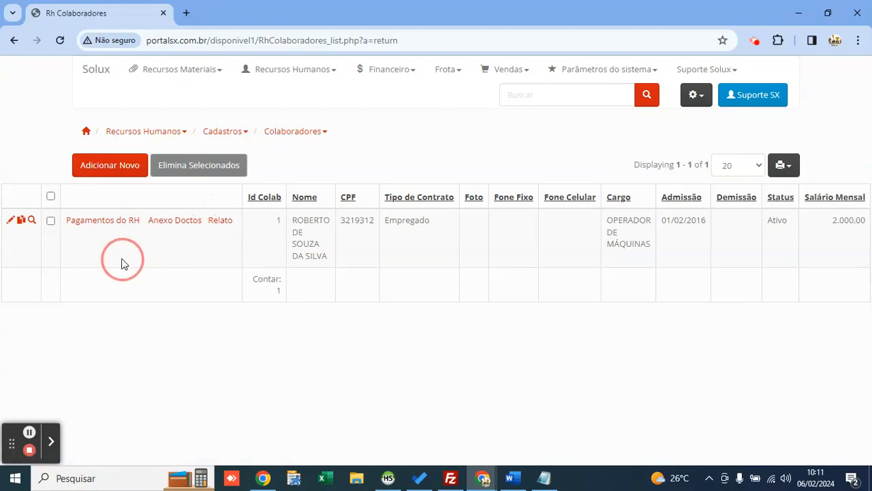
left_click(97, 225)
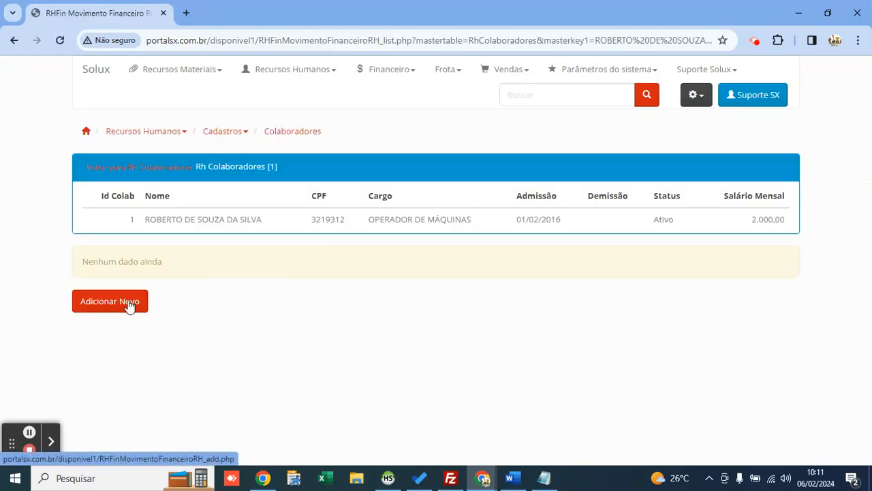
Step: Start a new HR payment entry, enlarge the form, and keep document type Normal
left_click(136, 303)
left_click_drag(476, 99, 390, 91)
left_click_drag(605, 390, 716, 421)
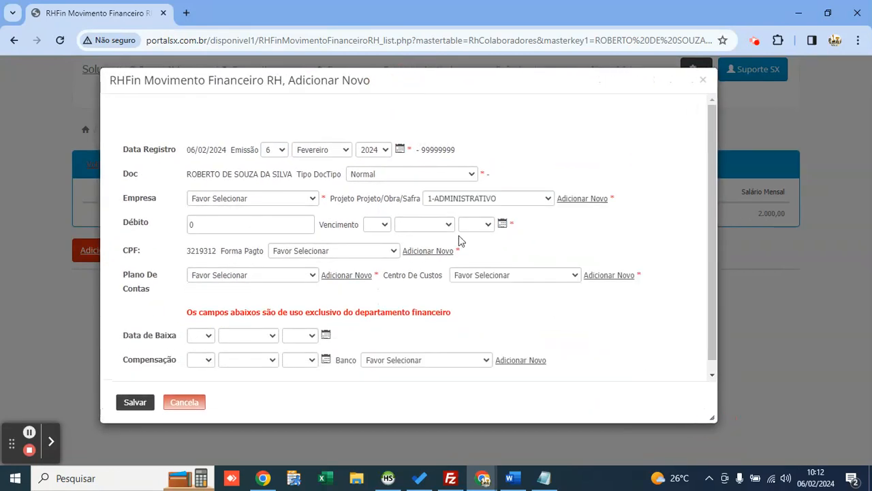
left_click(380, 175)
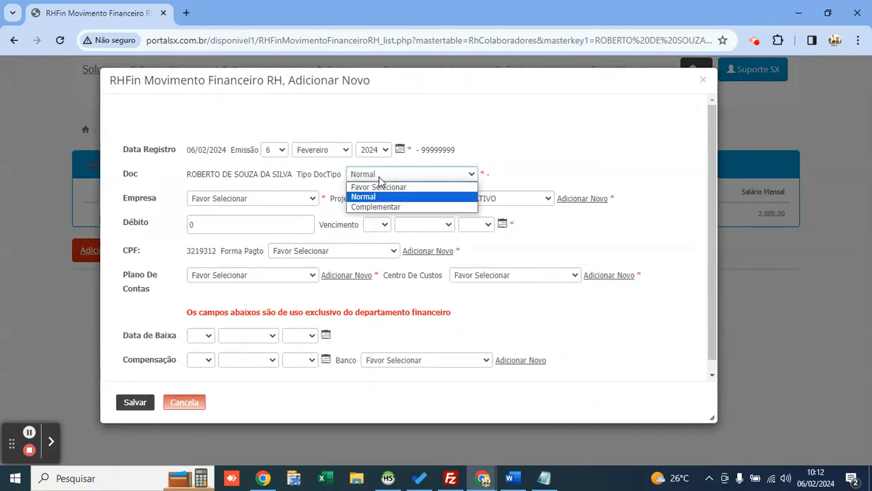
key("Down")
key("Up")
key("Down")
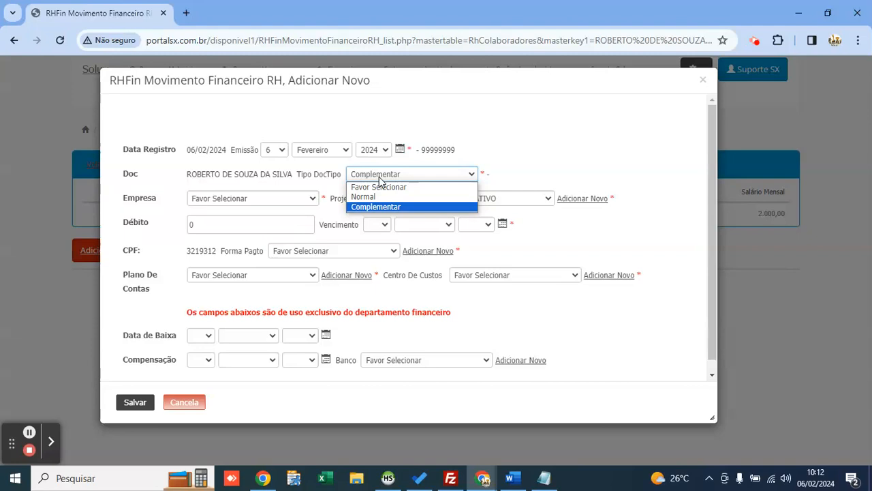
key("Up")
key("Return")
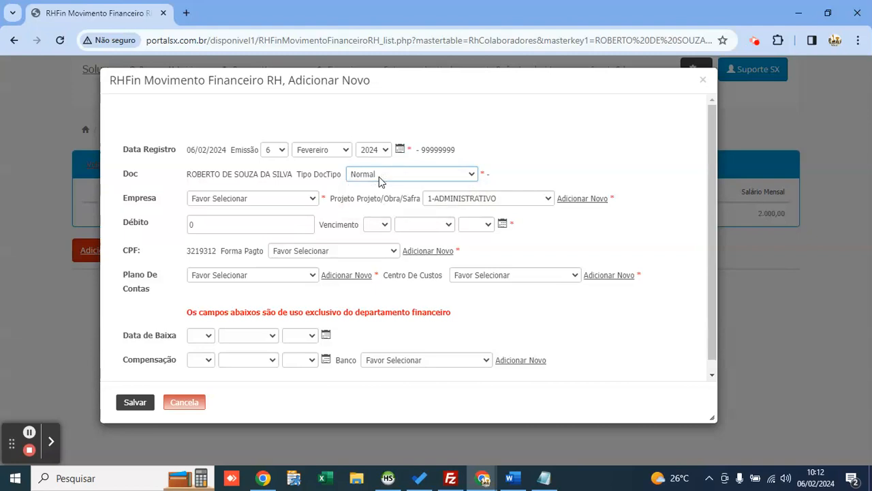
Step: Set the payment's company to DIRCEU LOCAÇÃO and project to 1-ADMINISTRATIVO
left_click(250, 197)
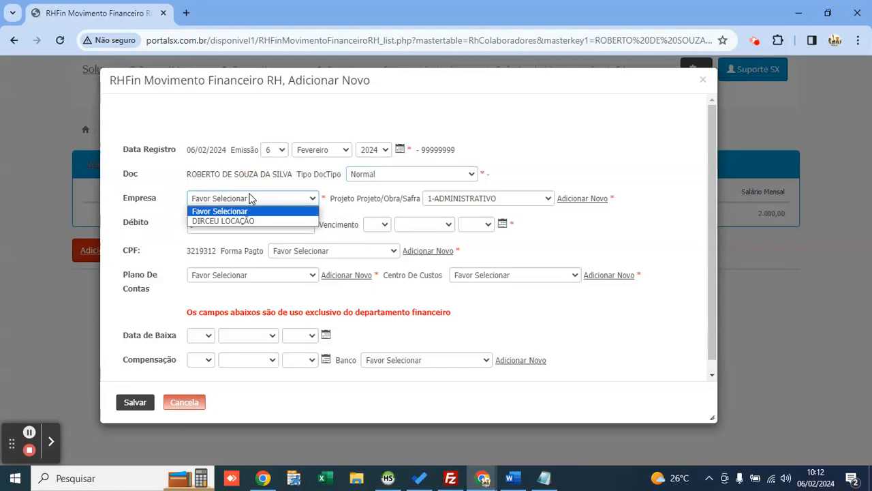
key("Down")
key("Return")
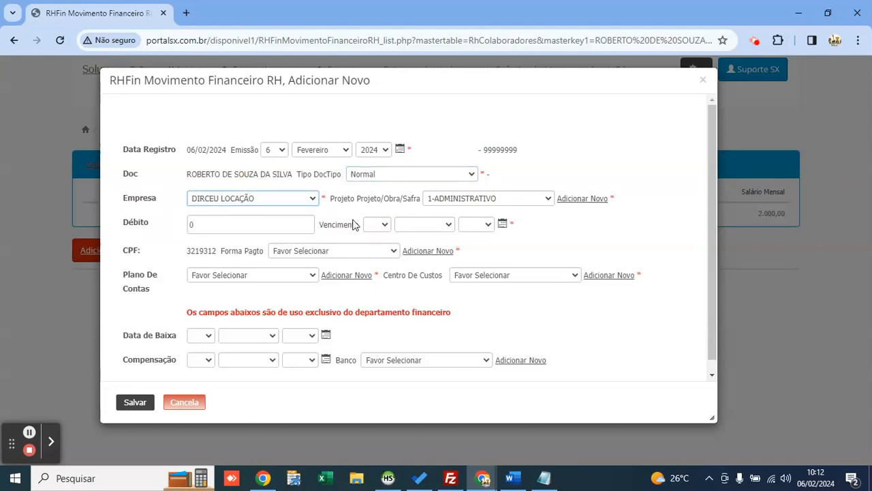
left_click(485, 199)
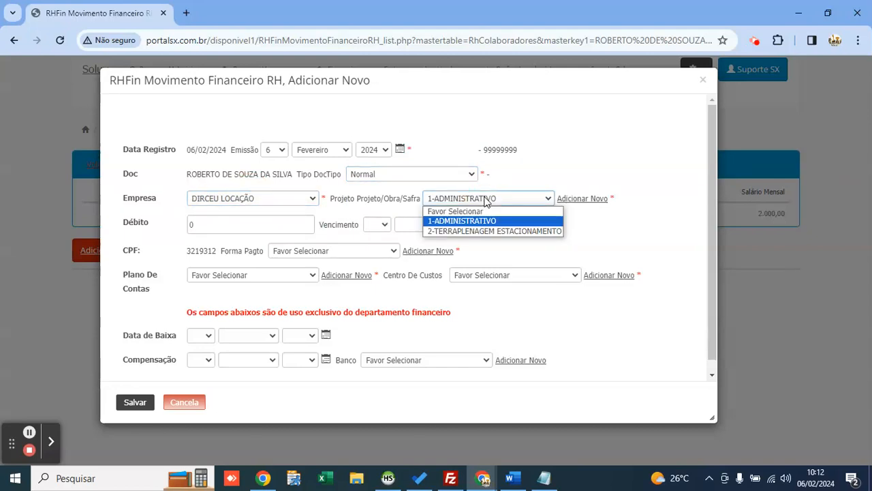
key("Down")
key("Up")
key("Return")
Step: Enter a 2000 debit due 6 Fevereiro 2024 paid by PIX; Plano De Contas list is empty
left_click(267, 226)
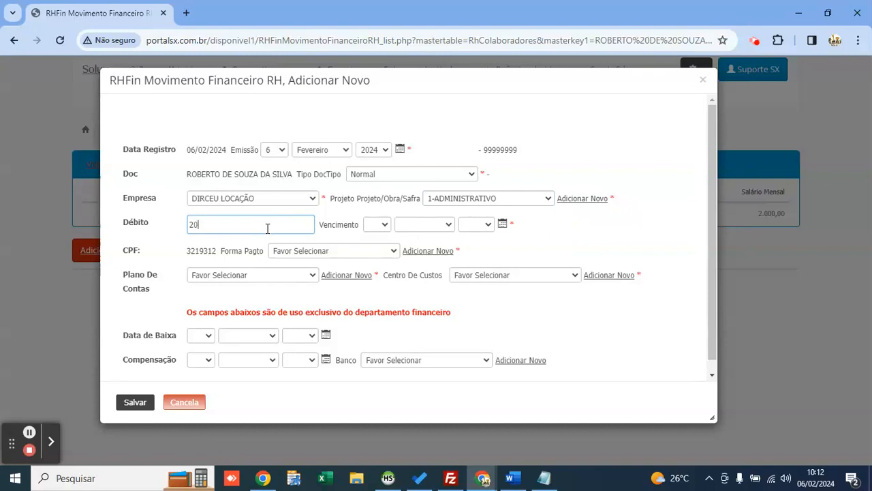
left_click(503, 224)
left_click(381, 355)
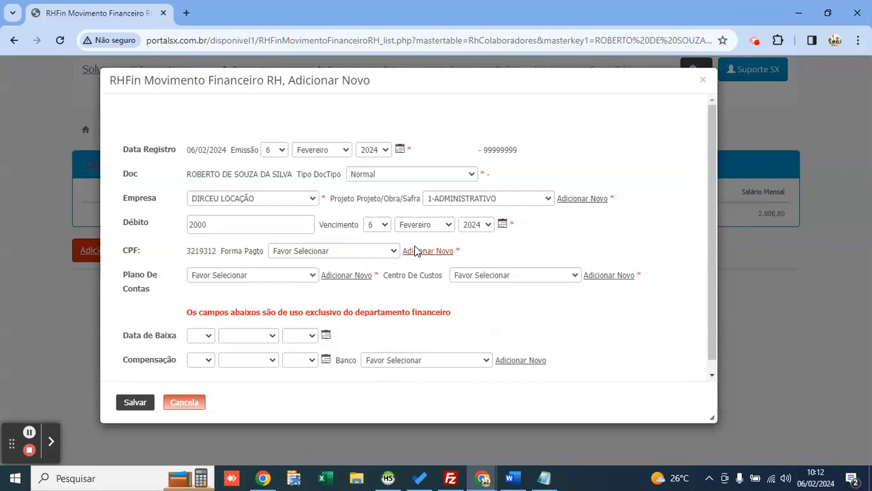
left_click(367, 251)
key("Down")
key("Down")
key("Down")
key("Return")
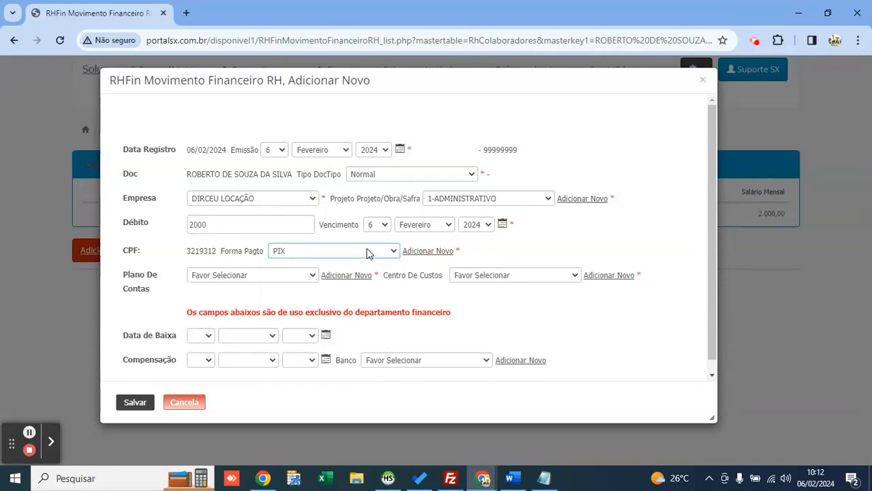
left_click(274, 277)
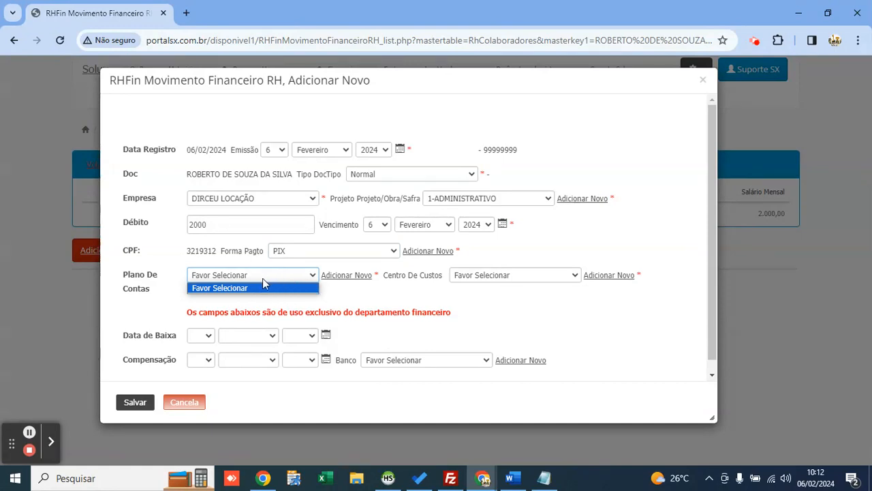
left_click(274, 276)
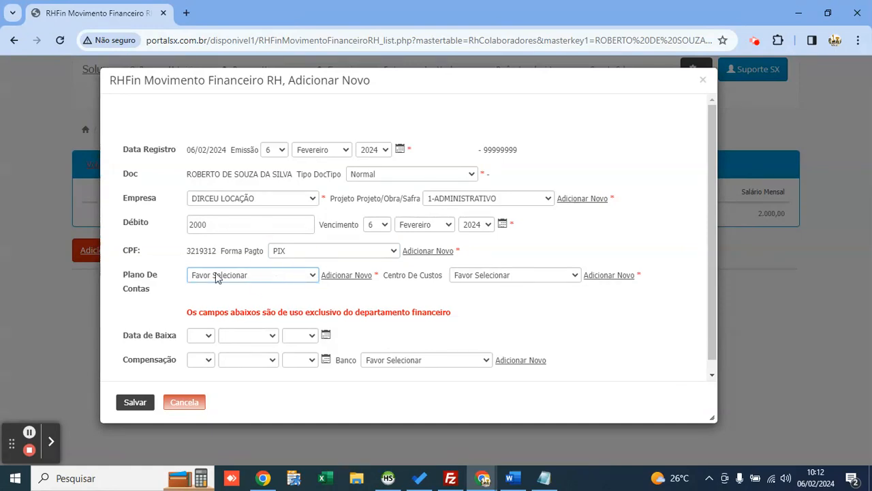
Step: Create a SALÁRIOS chart-of-accounts entry: type Débito, group Recursos Humanos, Balancete Sim
left_click(333, 274)
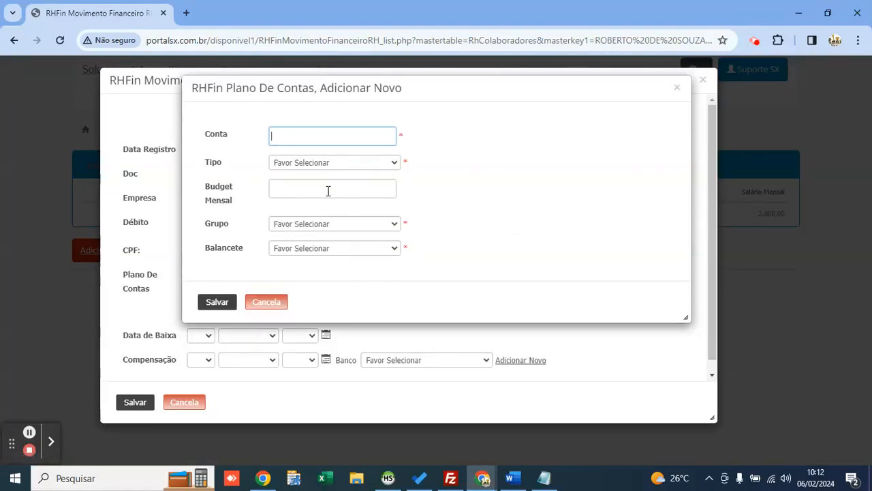
left_click(296, 225)
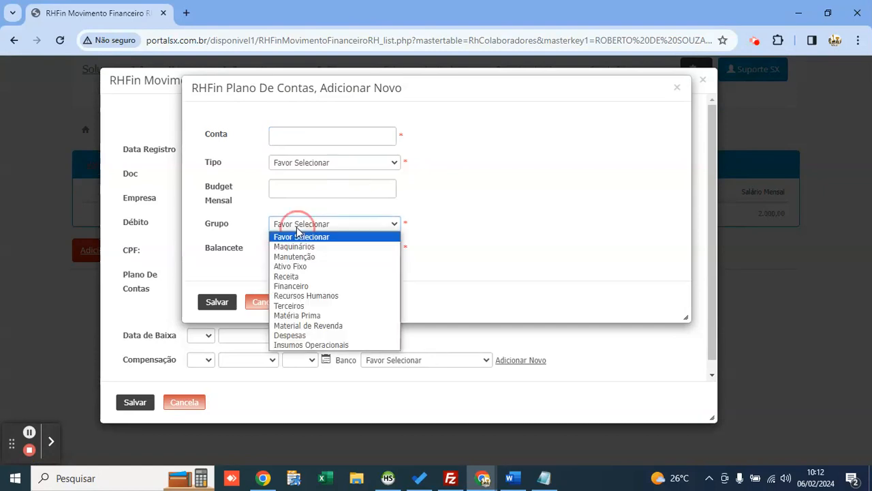
left_click(330, 300)
left_click(298, 225)
left_click(324, 295)
left_click(298, 141)
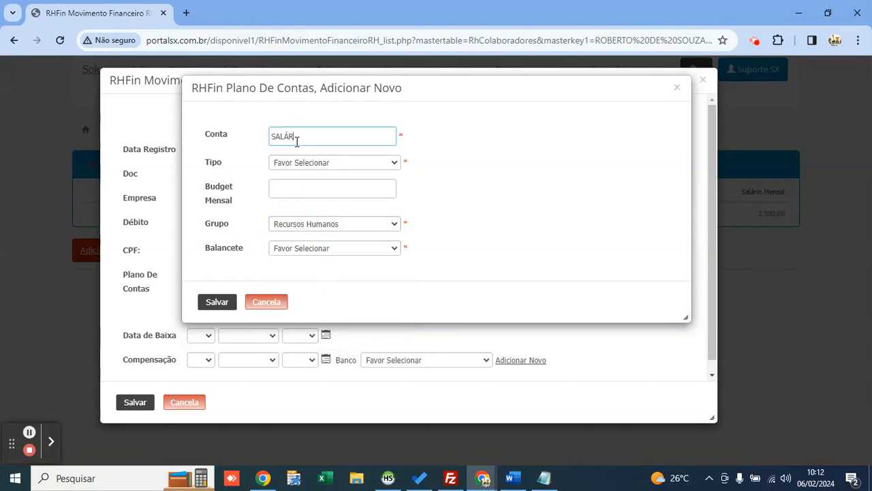
left_click_drag(320, 140, 263, 147)
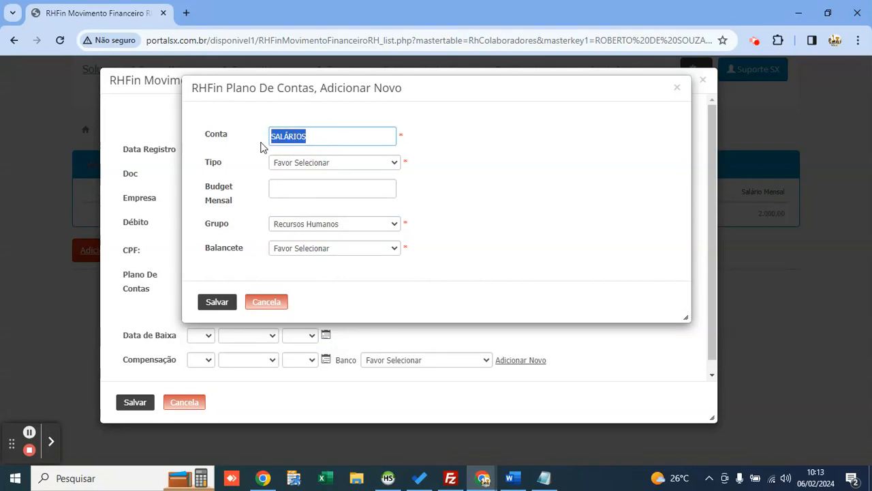
left_click(324, 135)
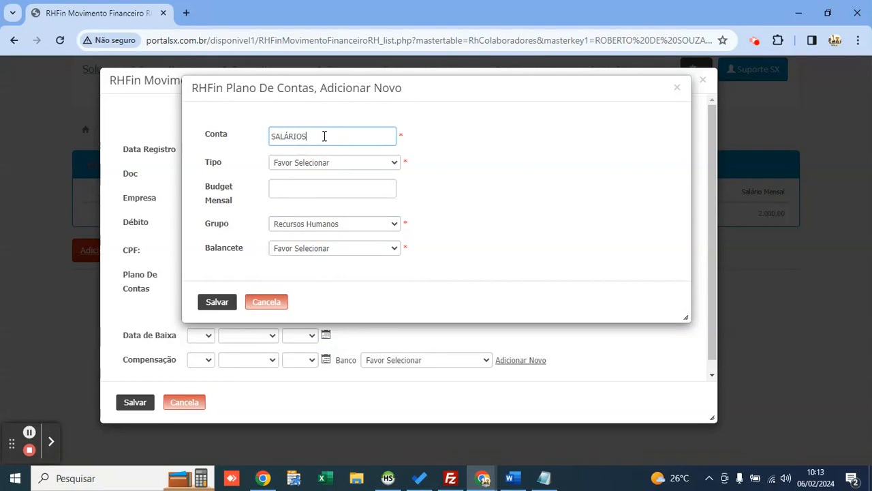
left_click(291, 161)
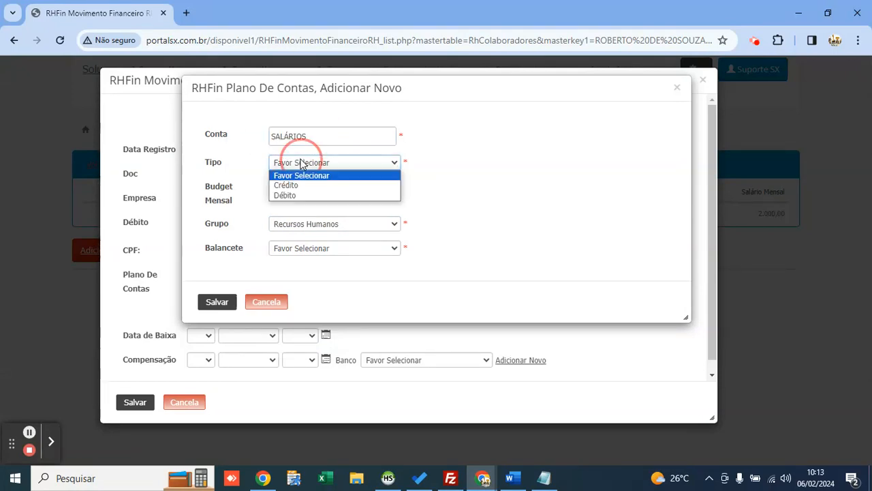
left_click(314, 195)
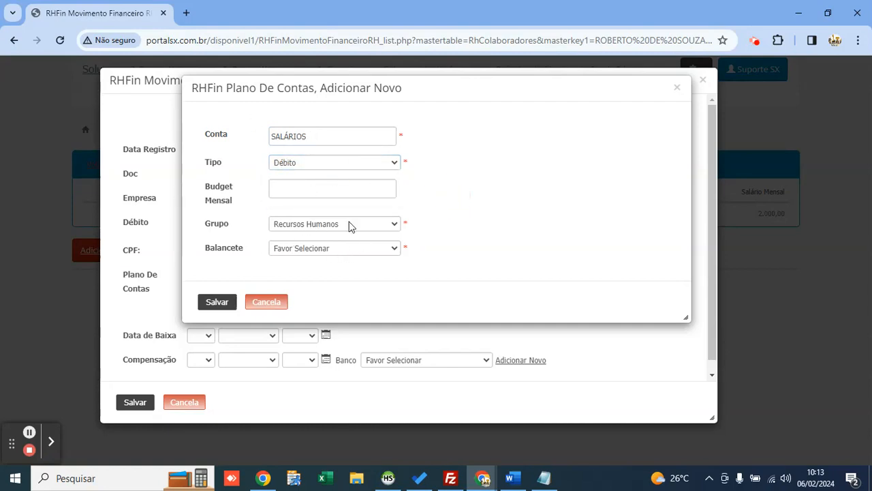
left_click(333, 249)
left_click(317, 279)
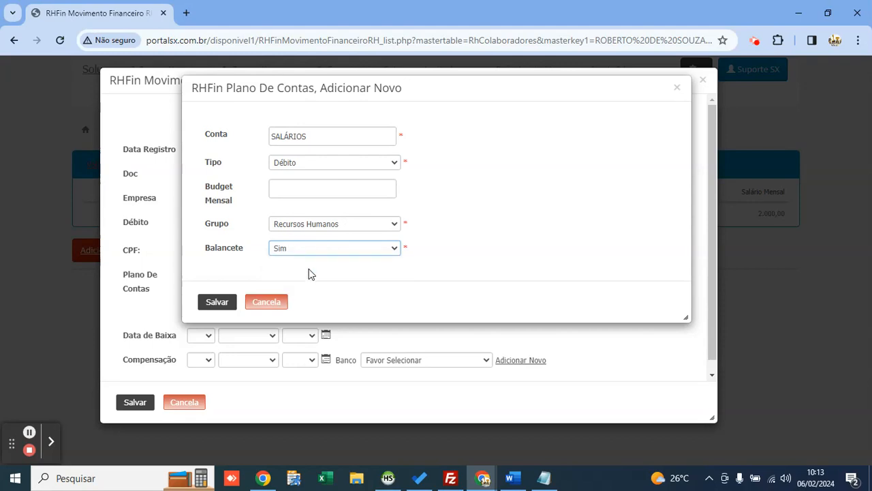
left_click(218, 298)
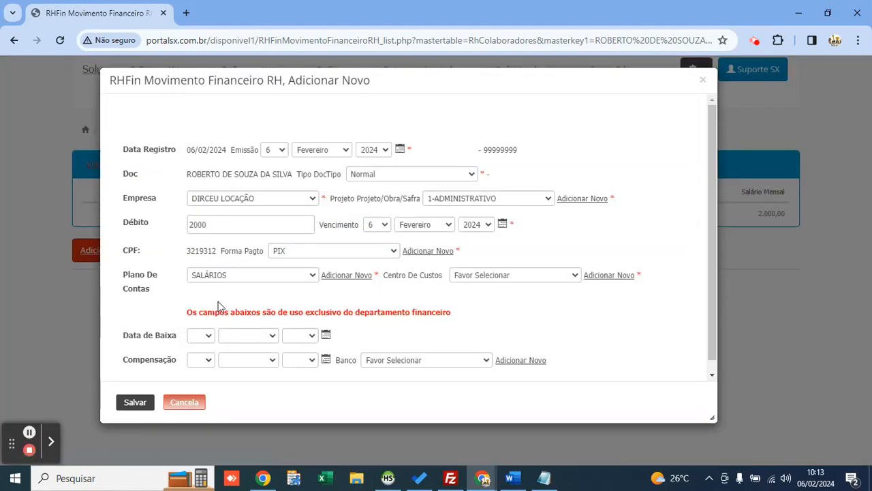
Step: Keep SALÁRIOS as Plano De Contas and set the cost centre to COLABORADORES
left_click(220, 278)
left_click(219, 278)
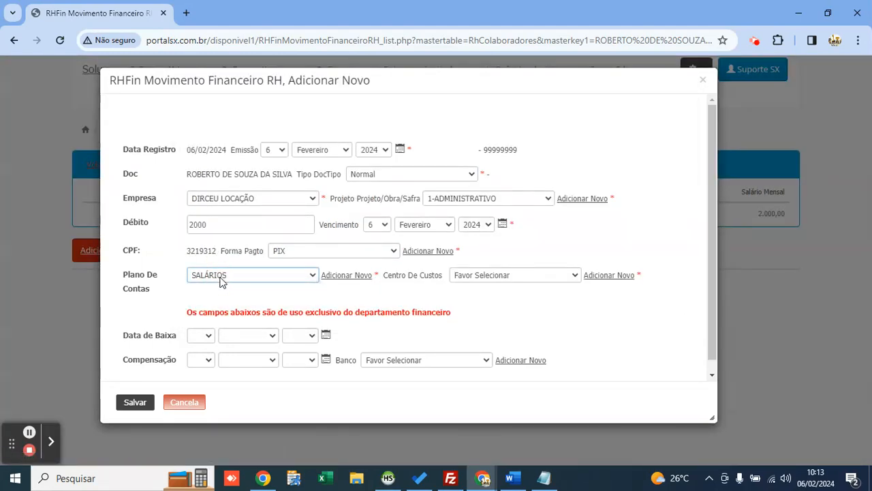
left_click(536, 275)
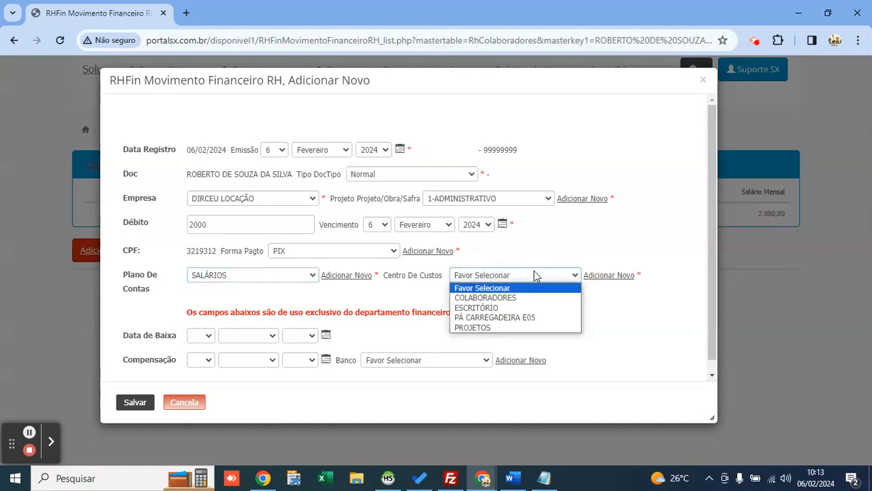
key("Down")
key("Return")
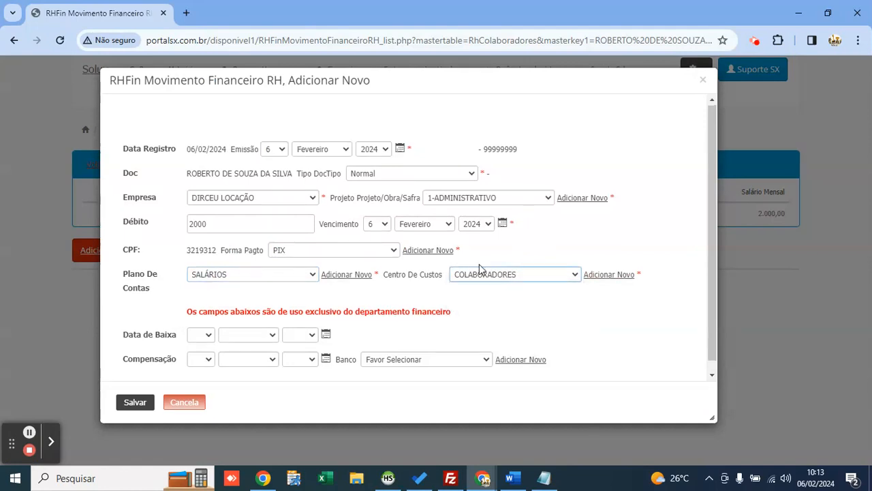
Step: Date Baixa and Compensação 6 Fevereiro 2024, choose BANCO DO BRASIL, and save the payment
scroll(479, 266, "down", 1)
left_click(326, 323)
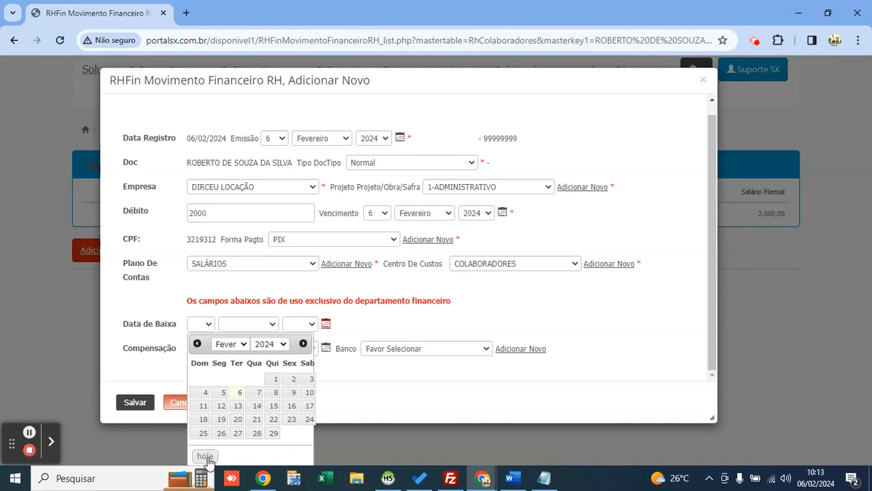
left_click(207, 457)
left_click(326, 349)
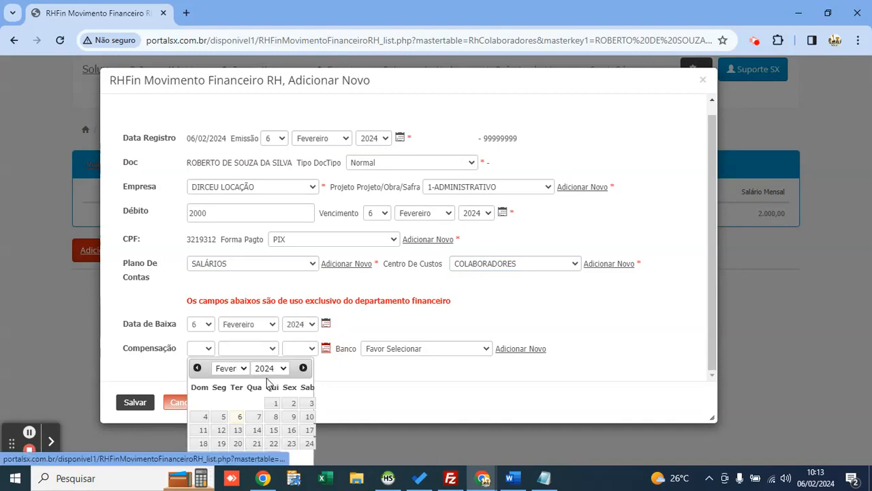
key("ctrl+minus")
key("ctrl+minus")
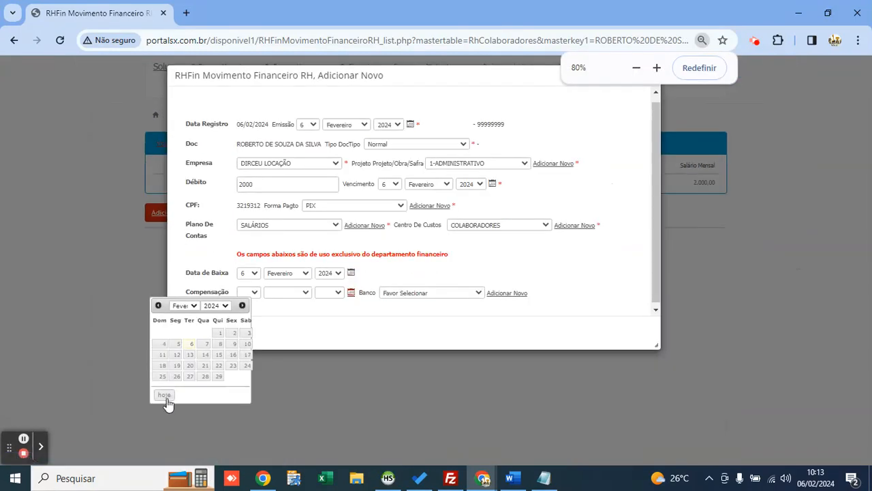
left_click(168, 406)
left_click(402, 292)
left_click(409, 308)
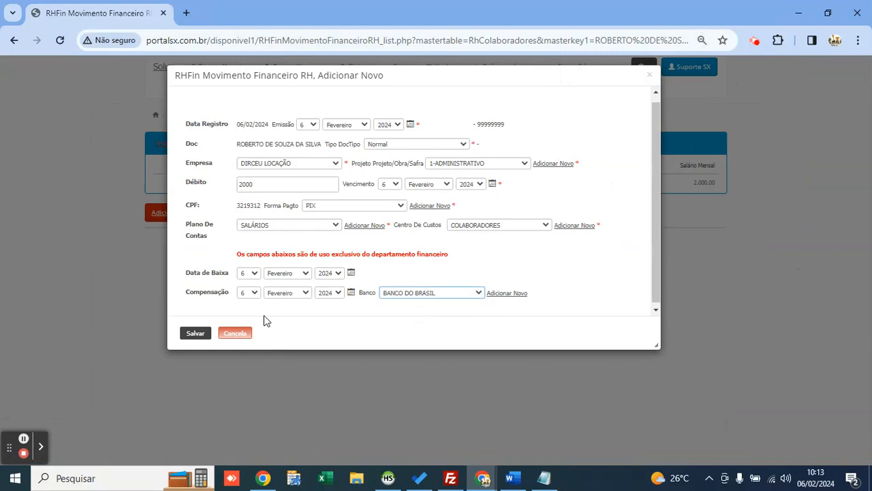
left_click(195, 333)
key("ctrl+0")
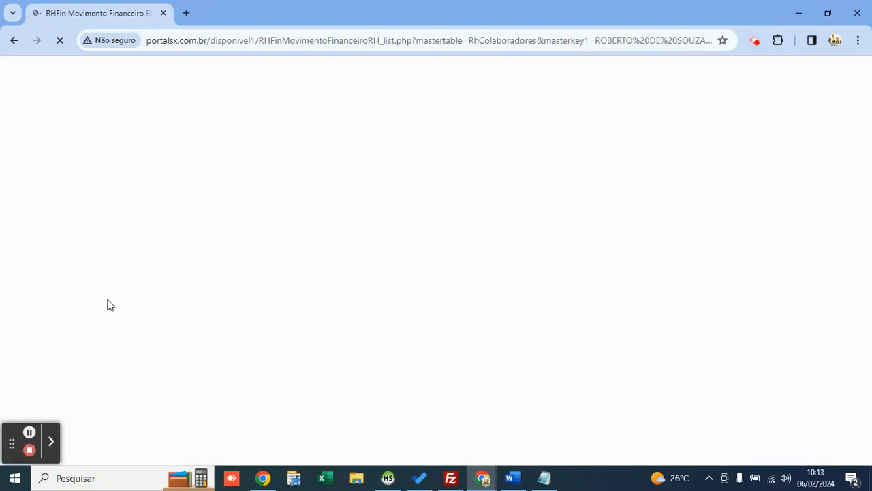
Step: Open the saved payment's receipt and highlight the employee, paying company and SALÁRIOS
left_click(102, 312)
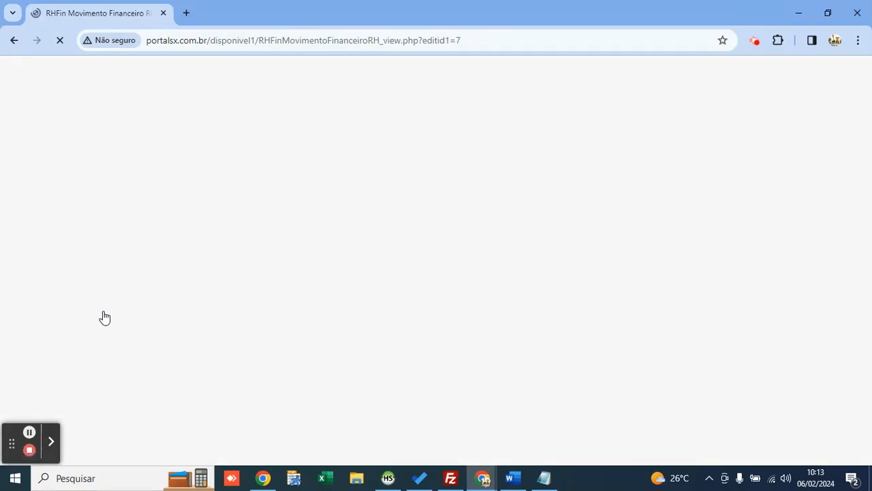
key("ctrl+plus")
left_click_drag(108, 121, 201, 124)
left_click(317, 121)
left_click_drag(318, 121, 405, 122)
left_click_drag(477, 121, 526, 121)
left_click(501, 125)
double_click(501, 125)
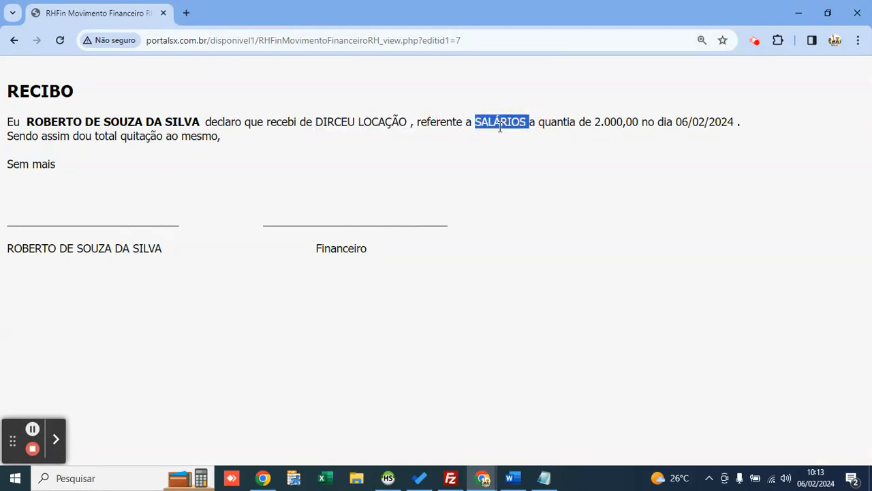
left_click(512, 122)
Step: Highlight the receipt's amount, date and signature lines, then go back to the payment list
left_click_drag(595, 122, 724, 121)
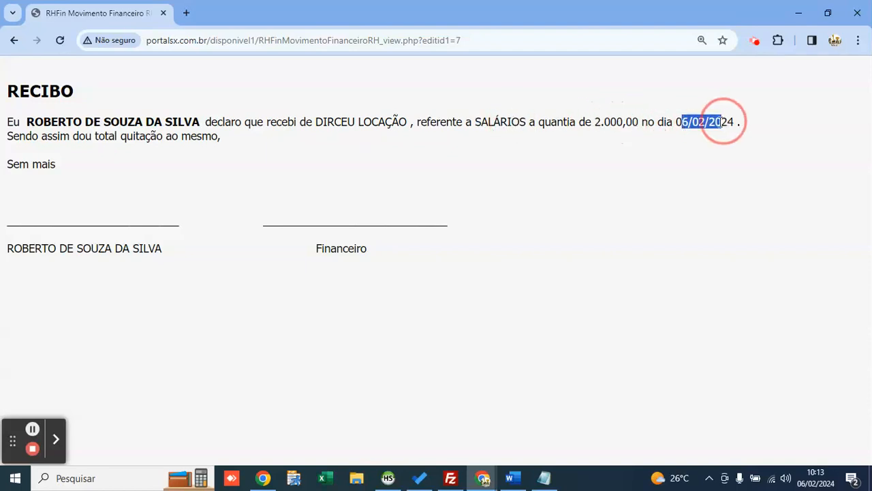
left_click(648, 139)
left_click_drag(89, 216, 160, 218)
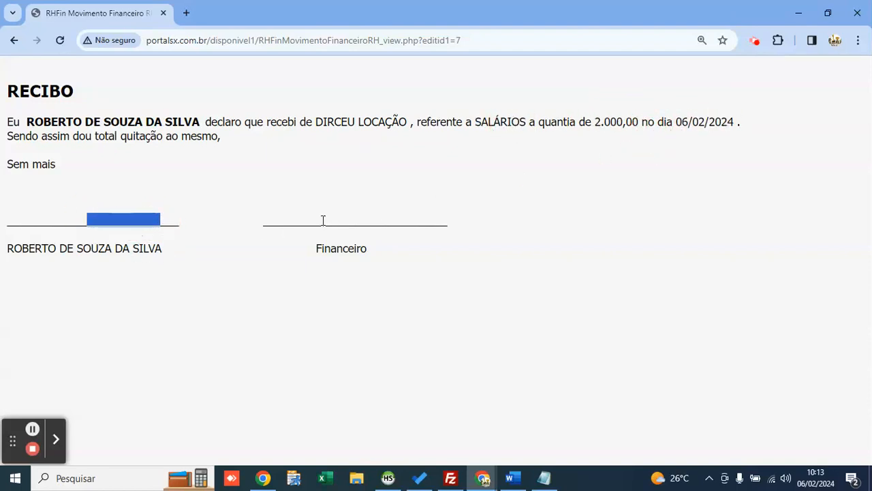
left_click_drag(323, 219, 372, 222)
left_click(355, 200)
left_click(15, 41)
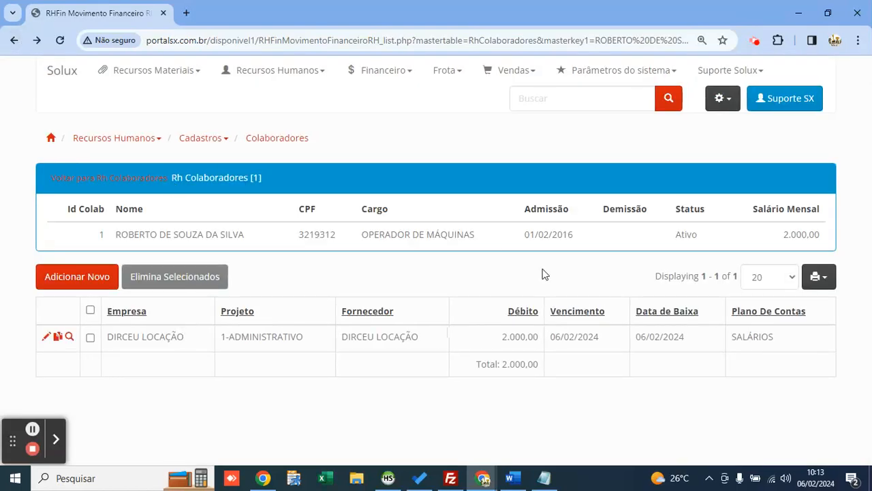
Step: Copy the saved SALÁRIOS payment into a new payment entry
left_click(379, 76)
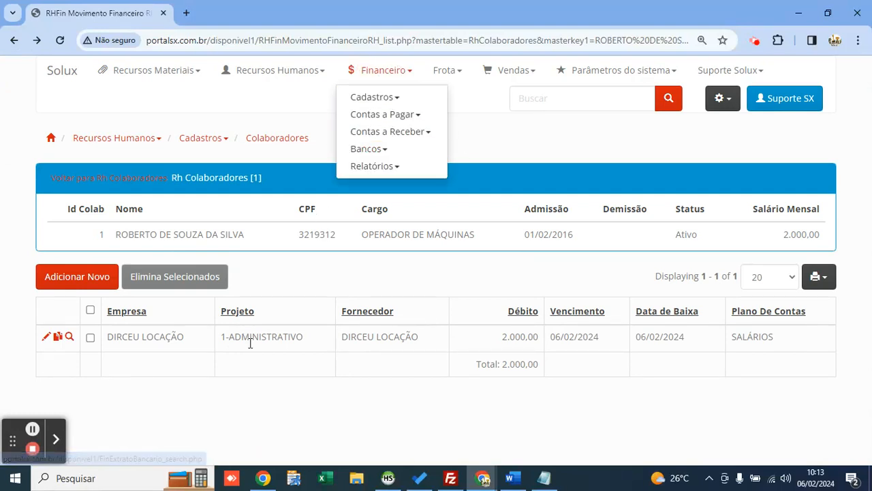
left_click(311, 253)
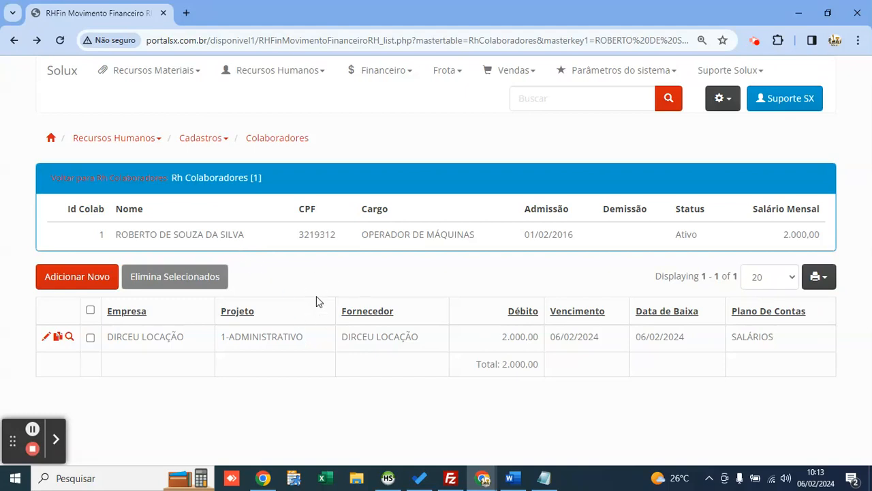
double_click(750, 342)
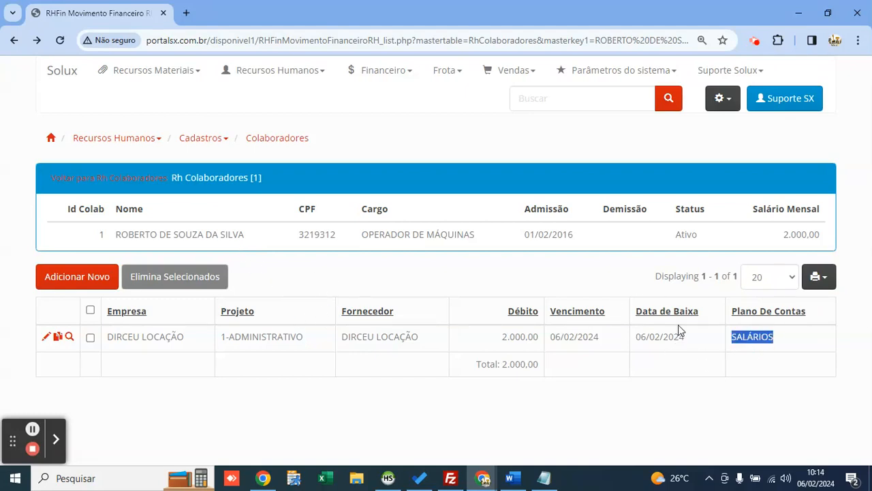
left_click(259, 270)
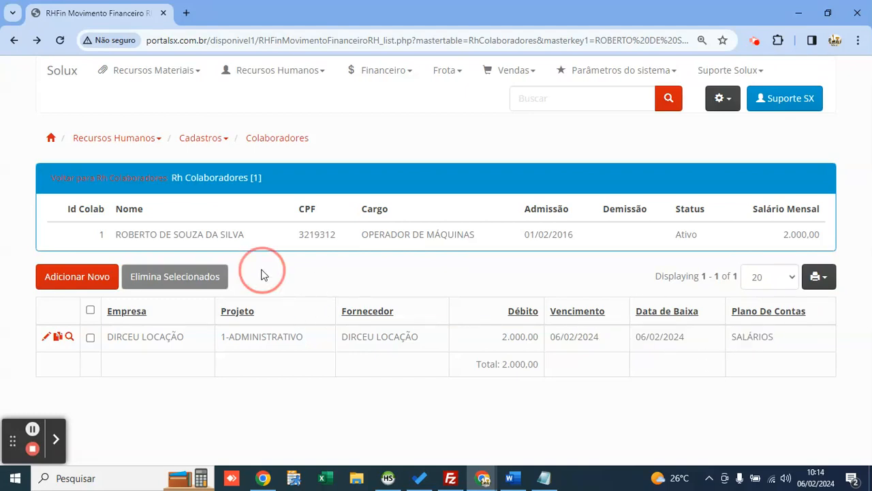
left_click(58, 338)
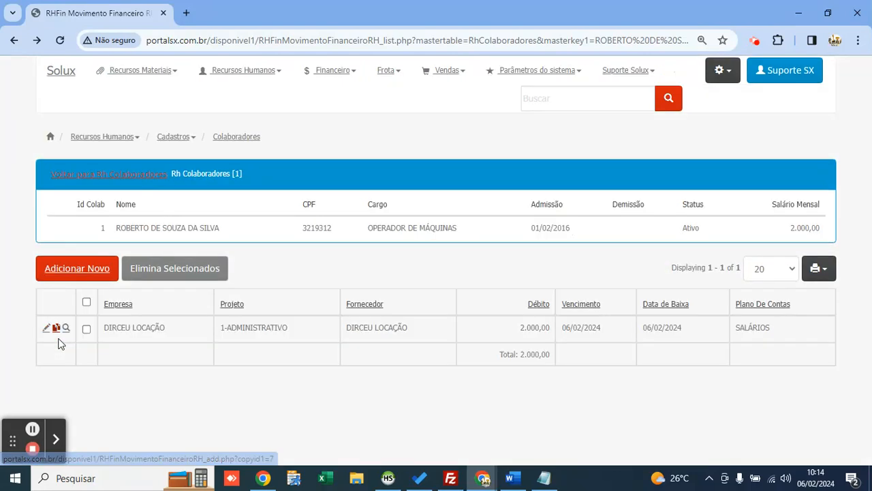
Step: Keep SALÁRIOS in Plano De Contas and open a blank new chart-of-accounts entry
scroll(327, 276, "down", 1)
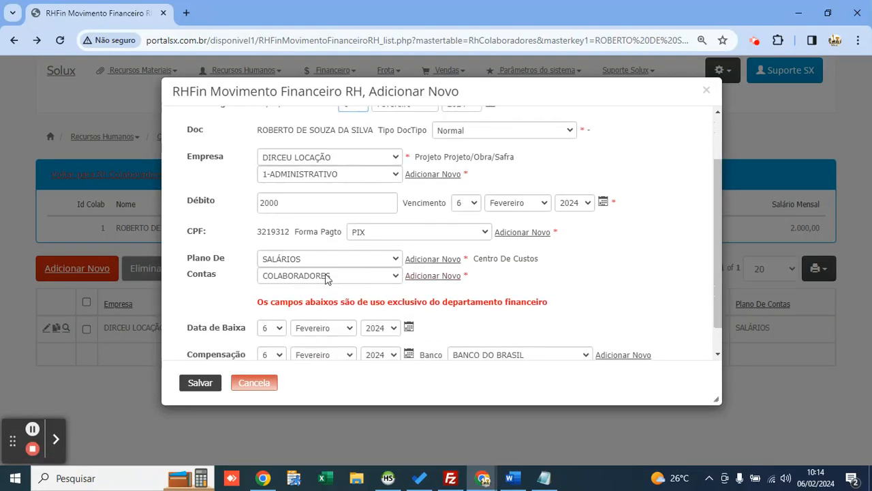
left_click(302, 259)
left_click(302, 265)
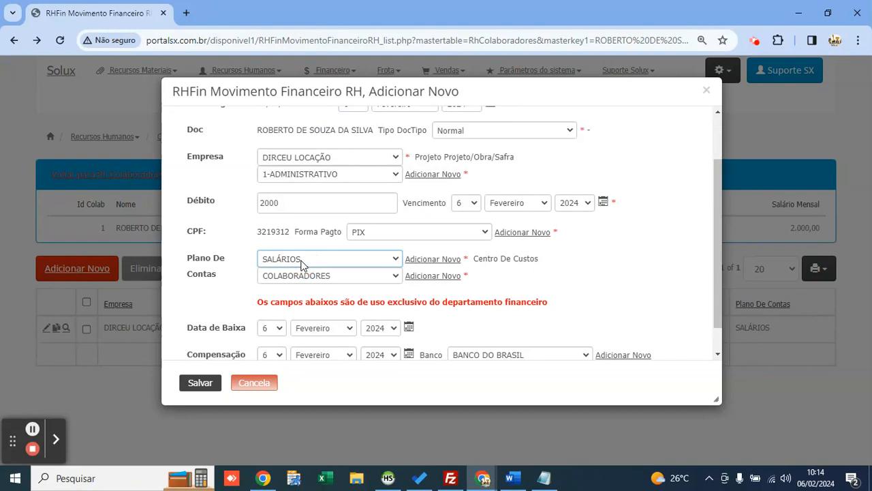
left_click(428, 259)
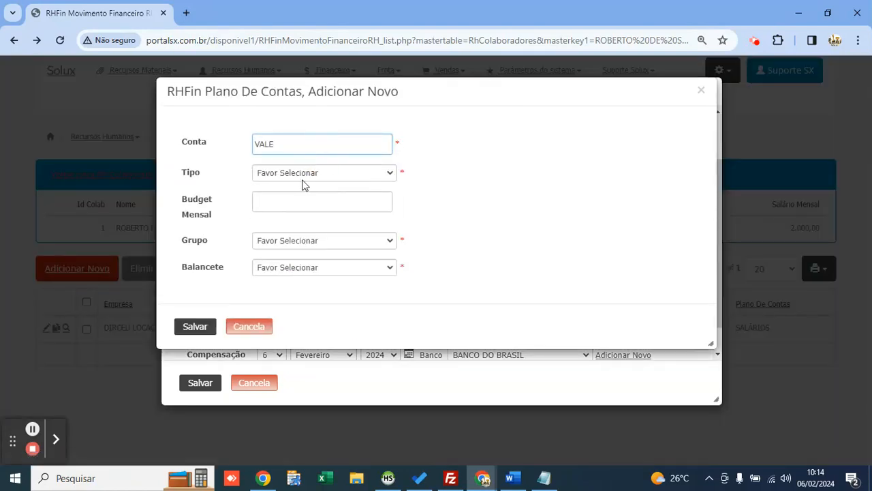
Step: Save the VALE account as type Débito, group Recursos Humanos, with Balancete Sim
left_click(303, 178)
left_click(308, 209)
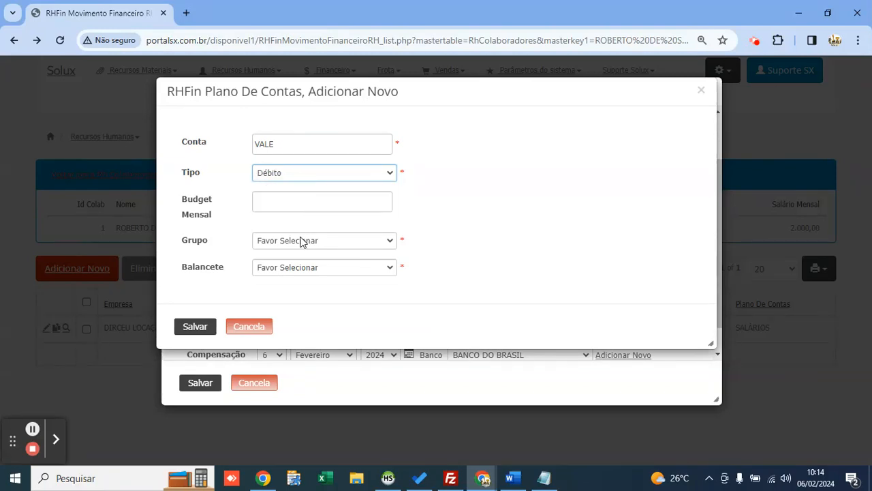
left_click(302, 240)
left_click(309, 320)
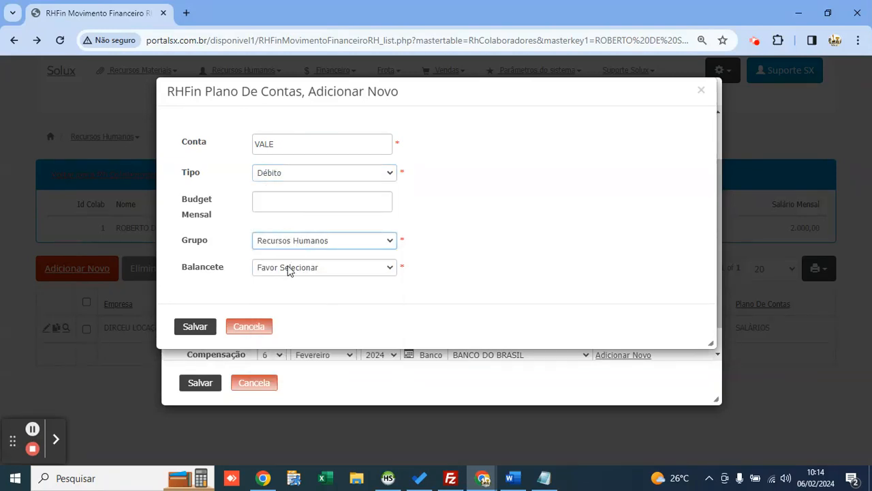
left_click(302, 269)
left_click(293, 295)
left_click(195, 327)
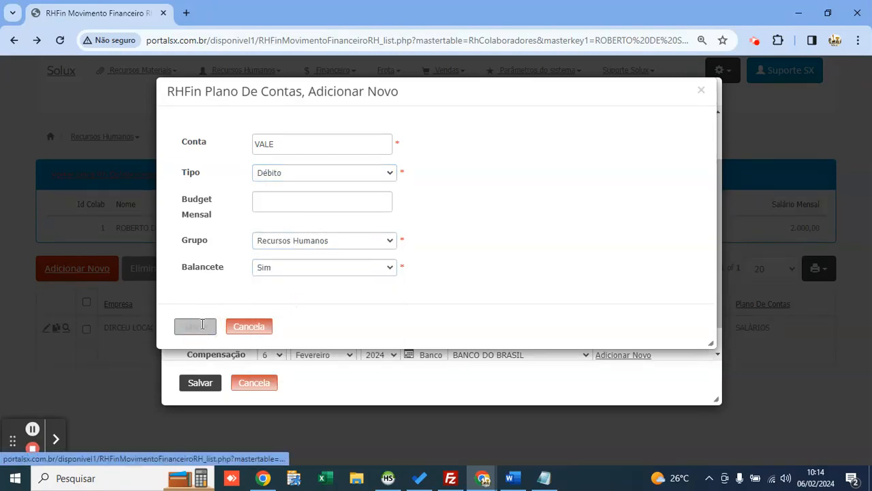
Step: Confirm VALE as the copied payment's account and save the 2.000,00 payment
left_click(331, 258)
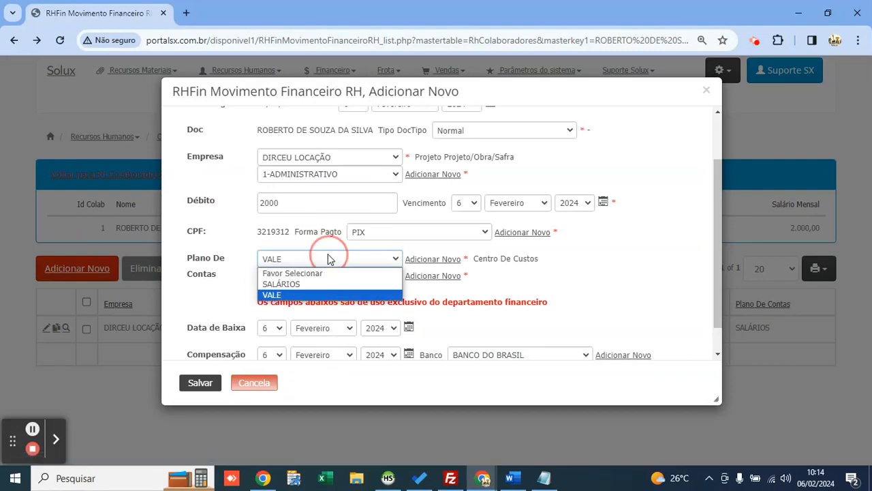
left_click(327, 259)
scroll(308, 196, "up", 2)
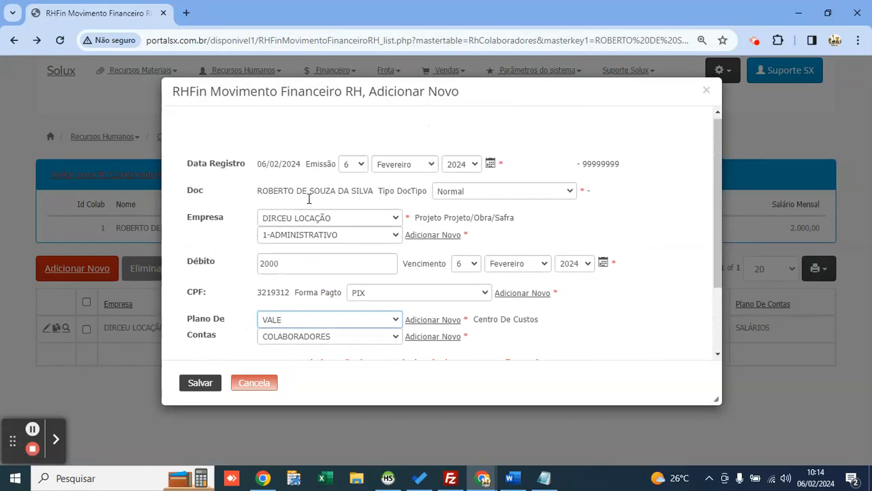
left_click_drag(255, 192, 381, 195)
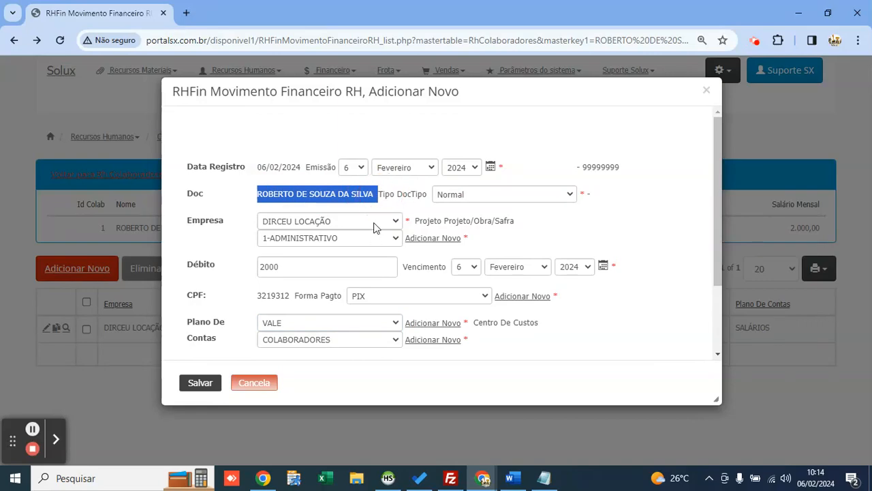
left_click(359, 192)
scroll(353, 217, "down", 3)
left_click(205, 383)
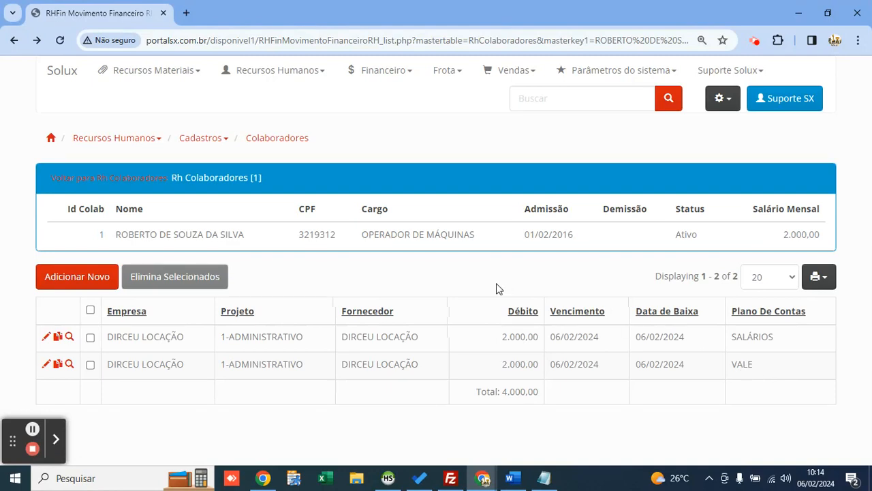
Step: Check the 2.000,00 SALÁRIOS and VALE payment rows, then go back to Rh Colaboradores
left_click_drag(501, 337, 539, 336)
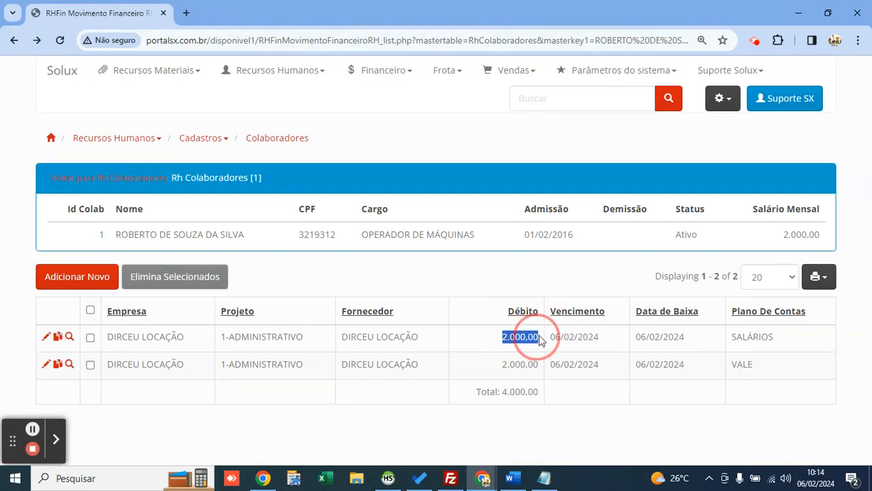
left_click(509, 263)
double_click(747, 336)
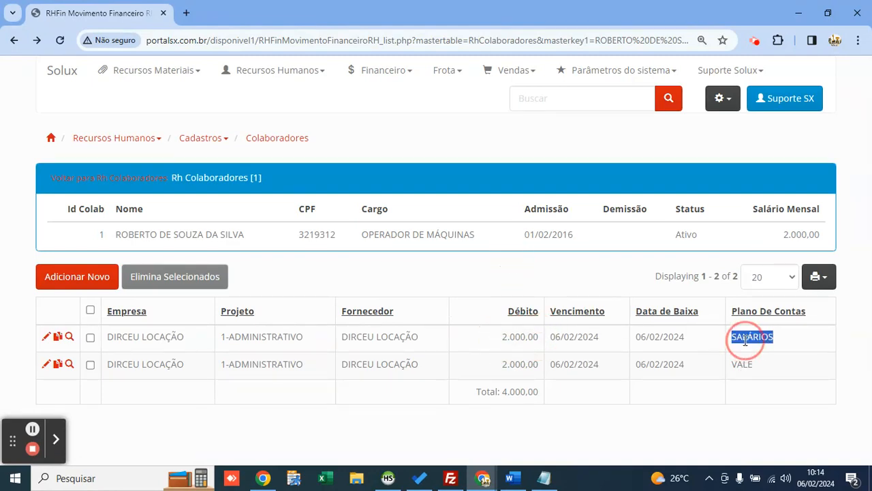
double_click(743, 364)
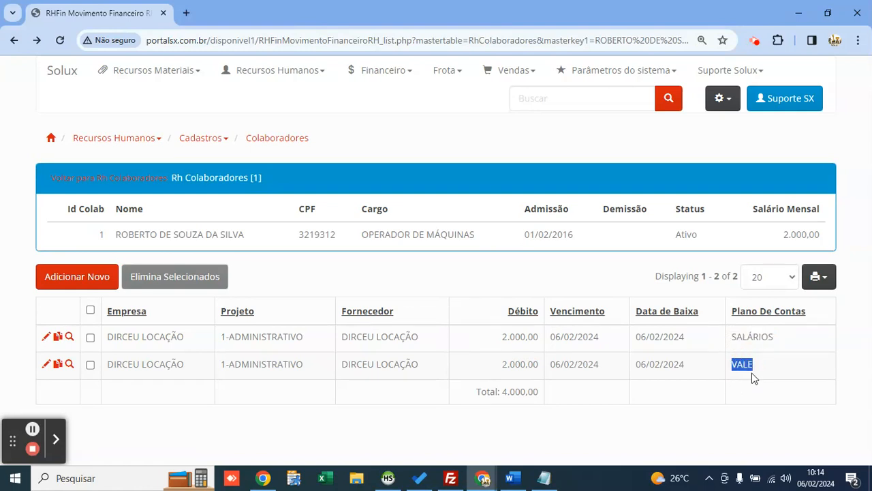
left_click(407, 260)
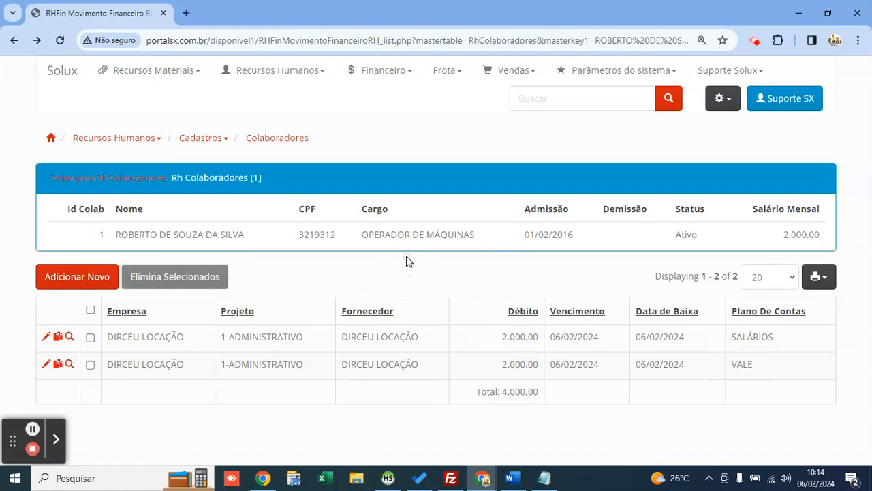
left_click(162, 179)
Step: Open the collaborator's Anexo Doctos page from the Rh Colaboradores list
left_click(273, 75)
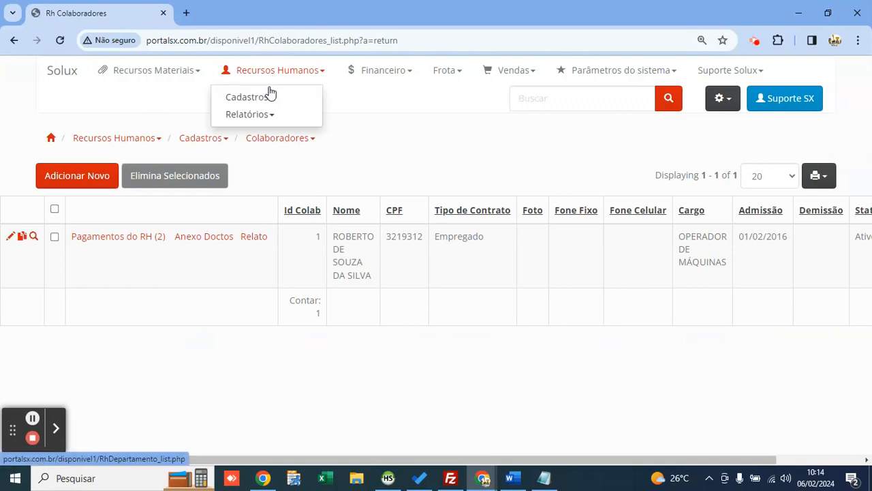
mouse_move(270, 97)
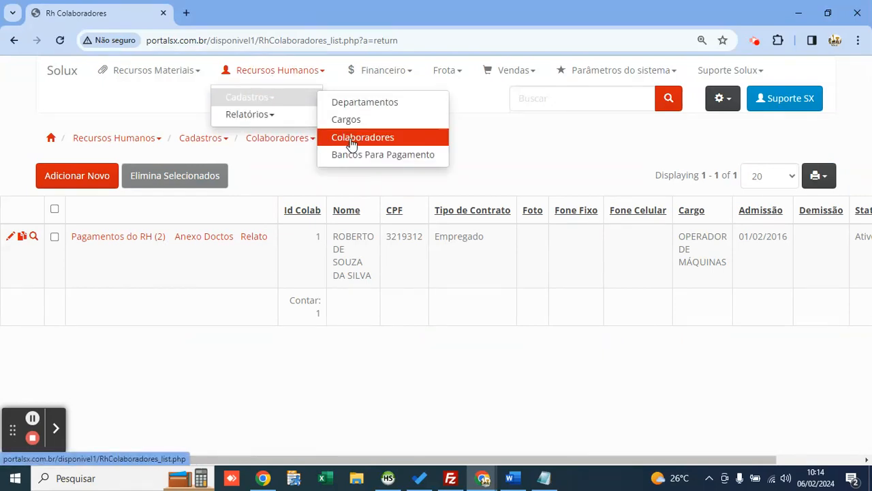
left_click(362, 302)
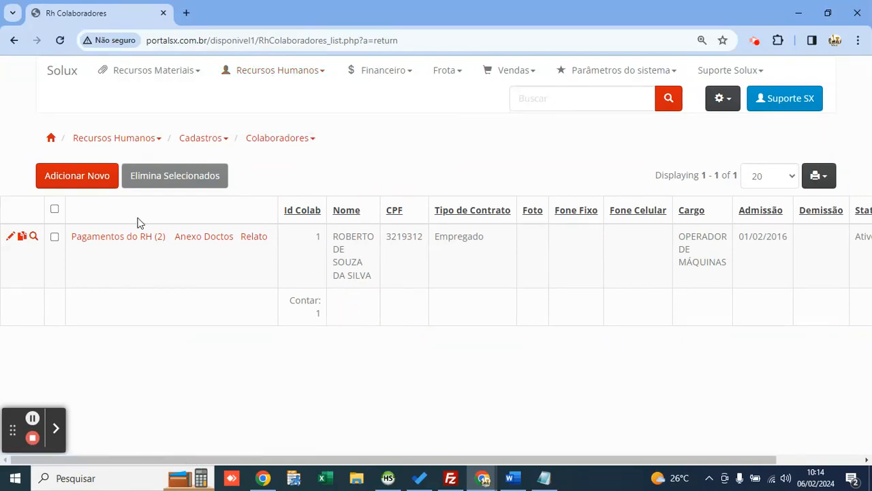
mouse_move(139, 244)
left_click(199, 242)
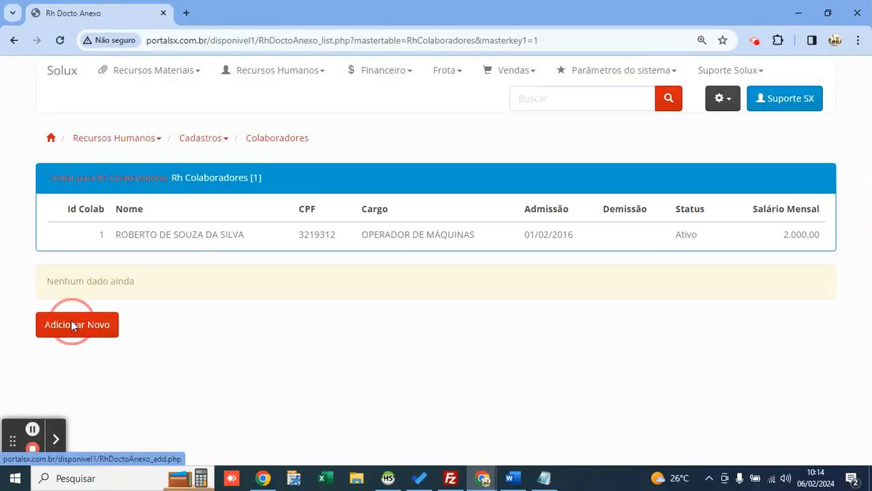
Step: Start a new document attachment from the empty Rh Docto Anexo list
left_click(72, 321)
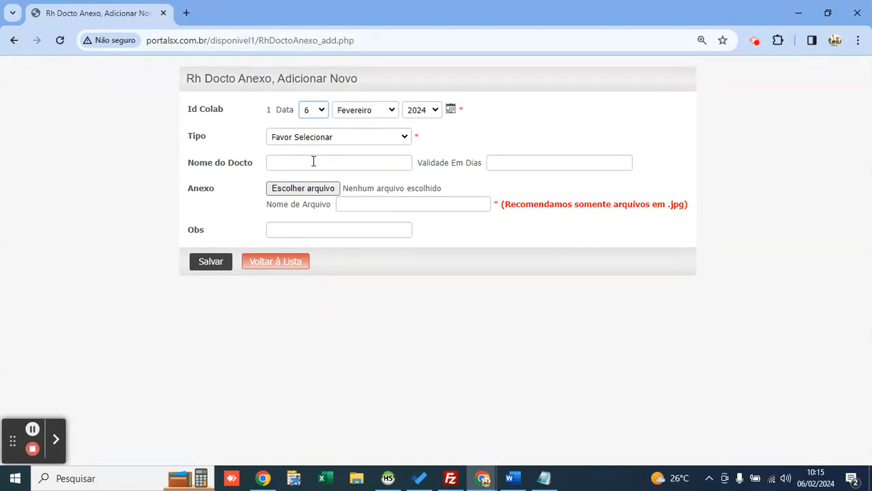
Step: Enter NR as the document name and 365 as the validity in days
left_click(313, 161)
type("NR")
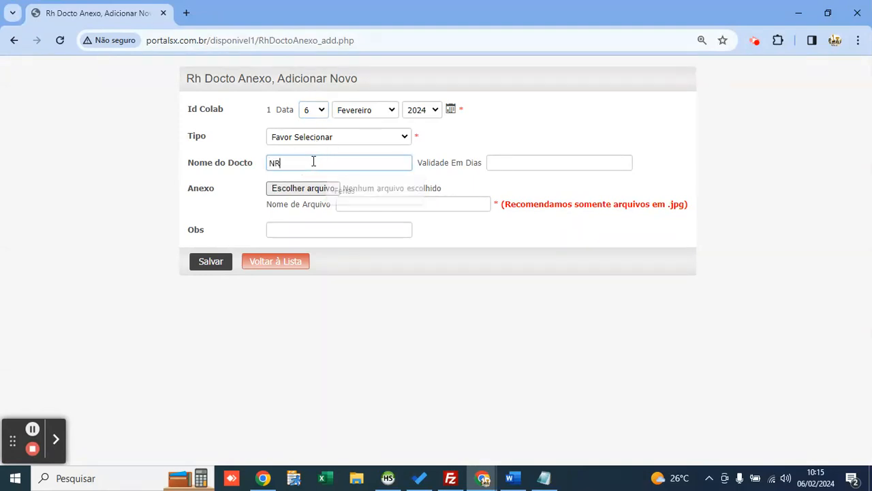
key("Tab")
double_click(282, 166)
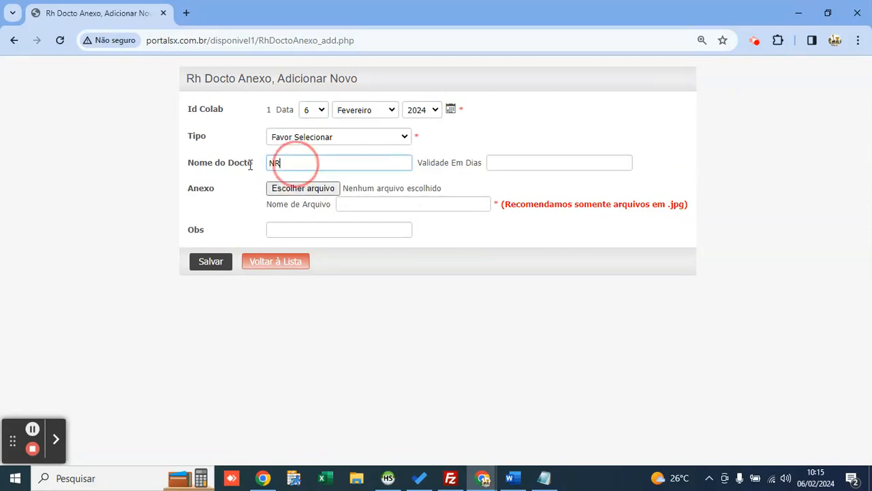
left_click(570, 166)
type("365")
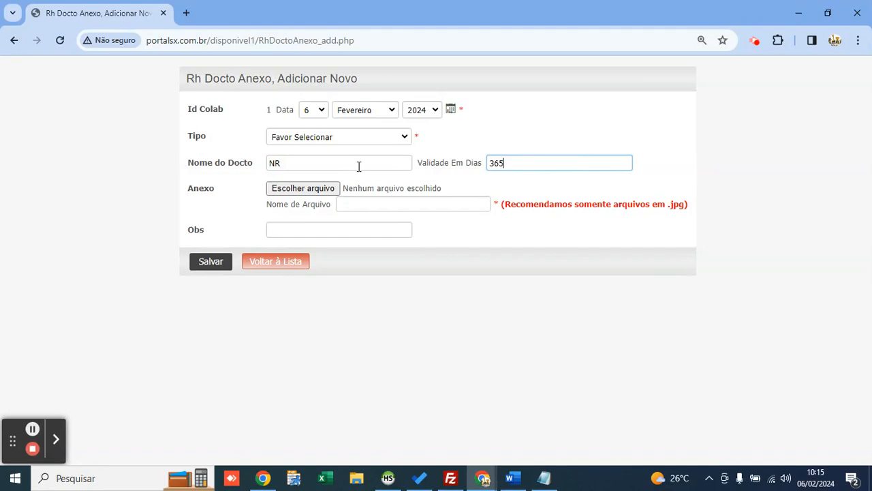
Step: Replace the document name NR with Férias
left_click(308, 158)
key("ctrl+a")
key("BackSpace")
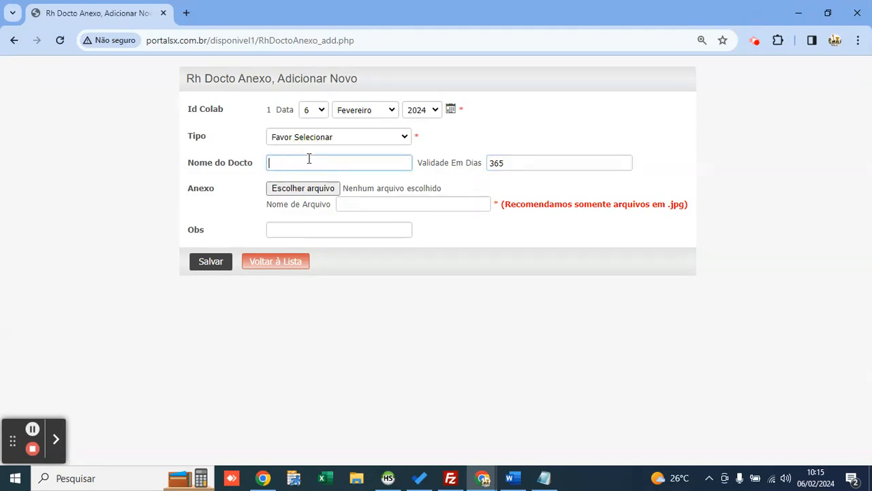
type("Férias")
left_click(345, 192)
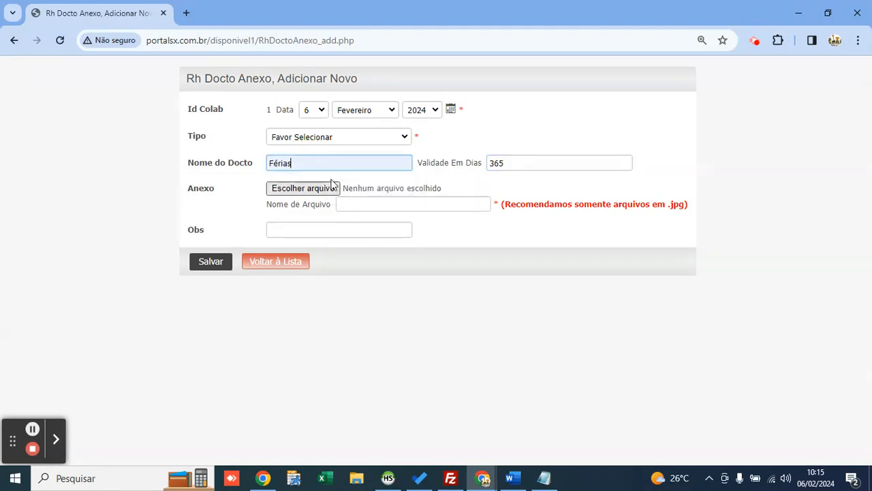
Step: Set the attachment date's day to 10 and change the validity to 30 days
left_click(323, 114)
left_click(309, 233)
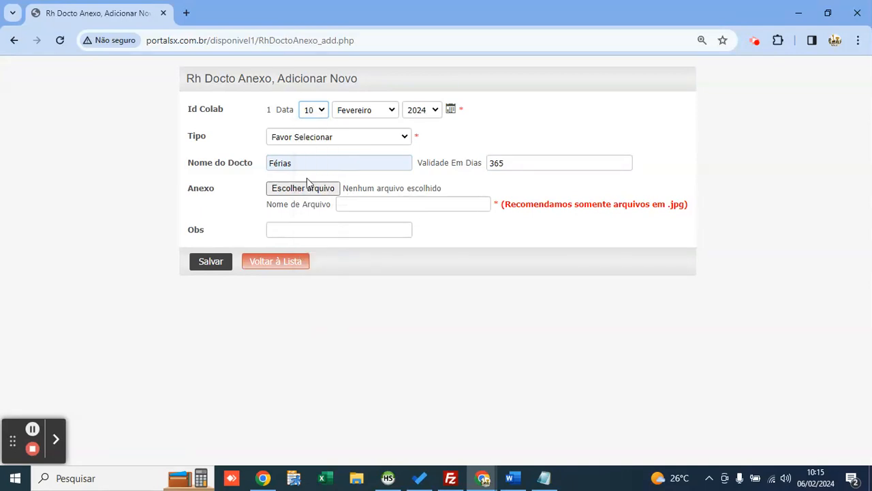
left_click(360, 116)
double_click(514, 164)
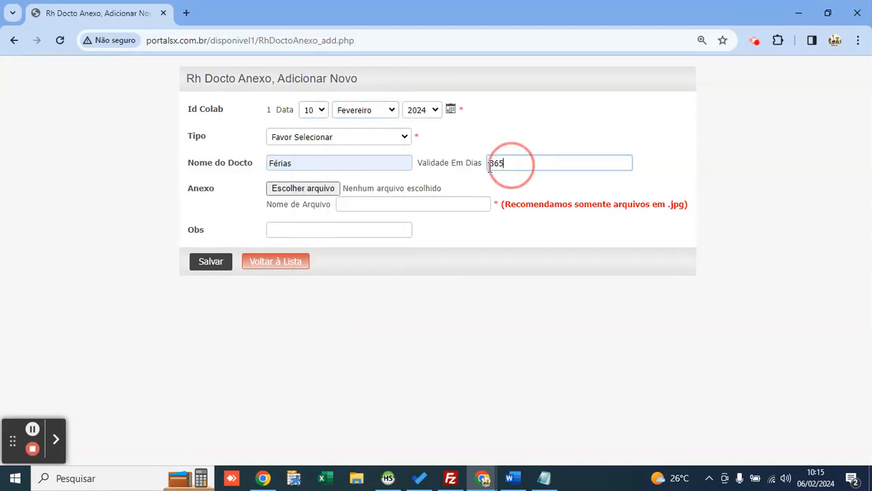
type("30")
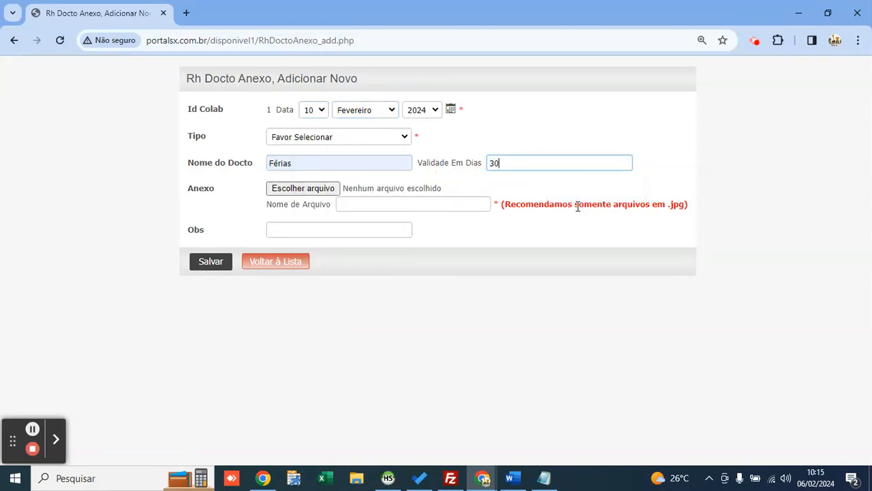
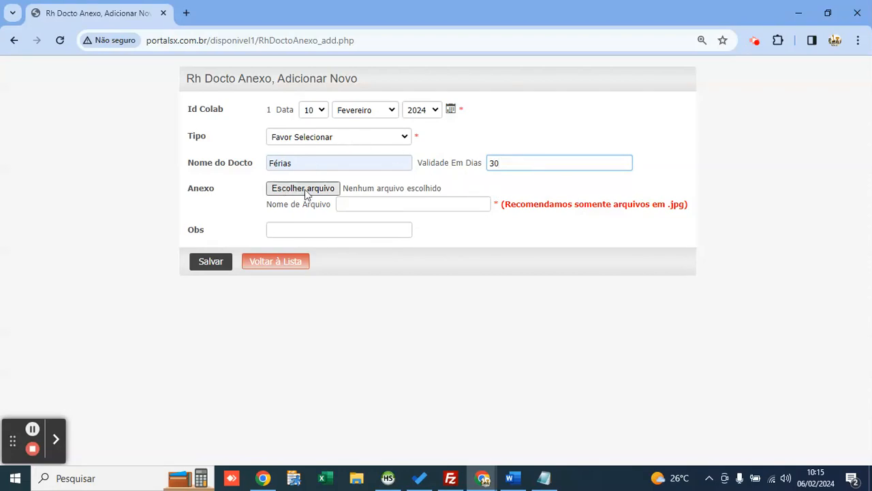
Step: Set the attachment's document type to Outros
left_click(317, 135)
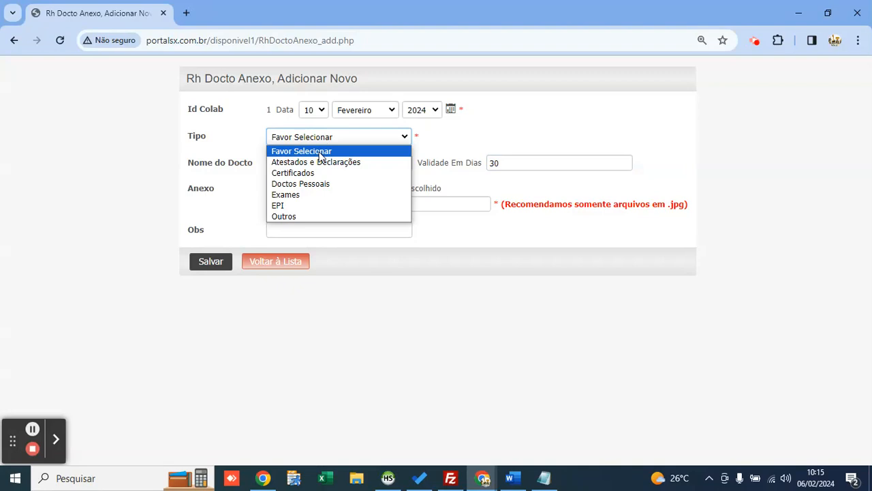
key("Down")
key("Down")
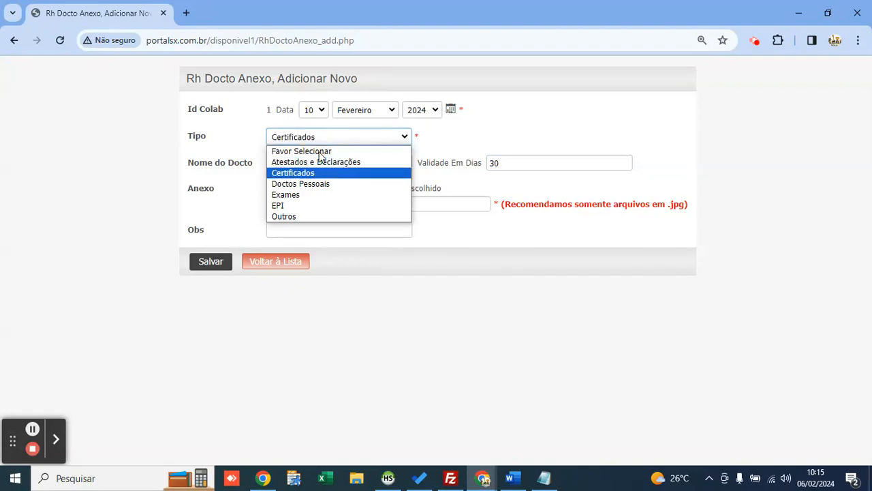
key("Down")
key("Down")
key("Down")
key("Up")
key("Down")
key("Down")
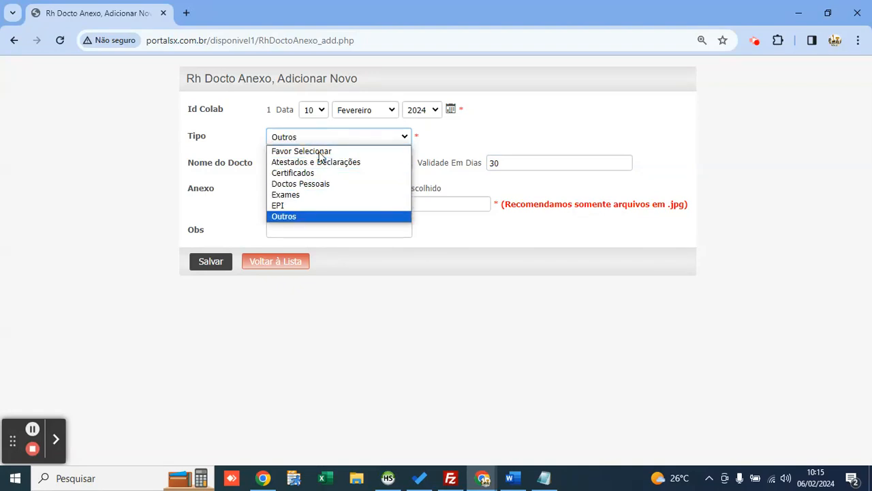
key("Return")
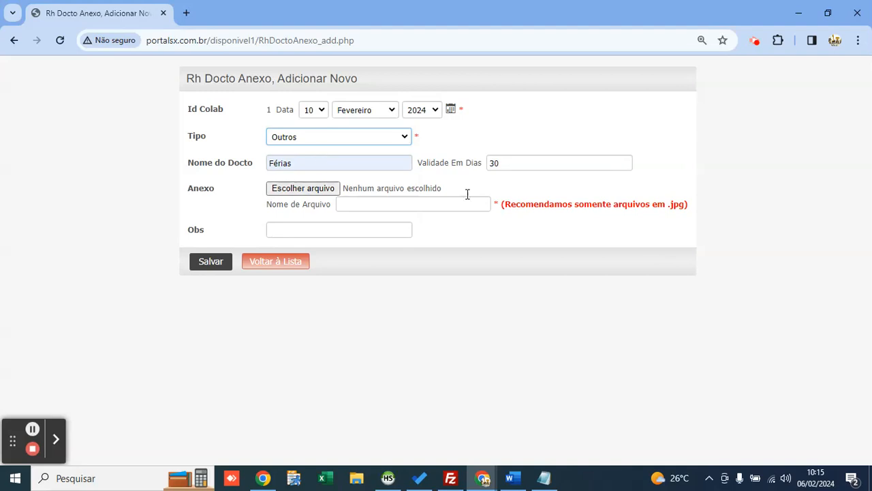
Step: Leave the attachment form without saving and return to the Colaboradores list
left_click(299, 261)
left_click(480, 127)
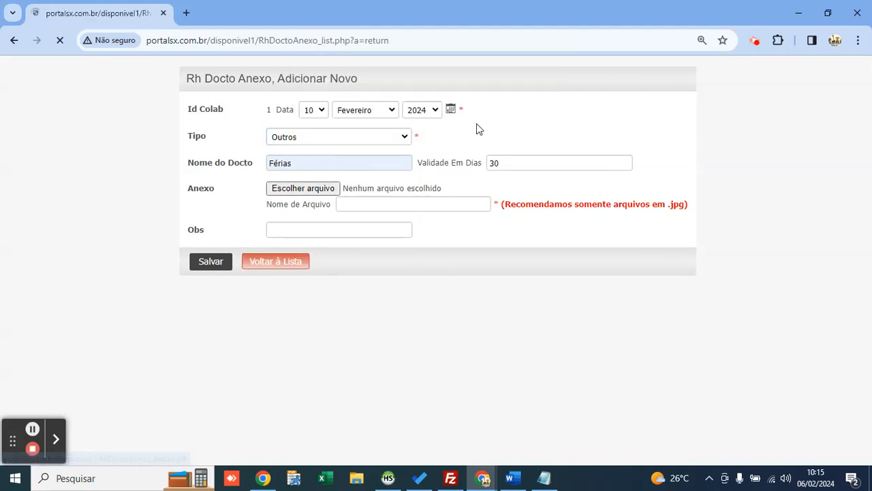
left_click(141, 179)
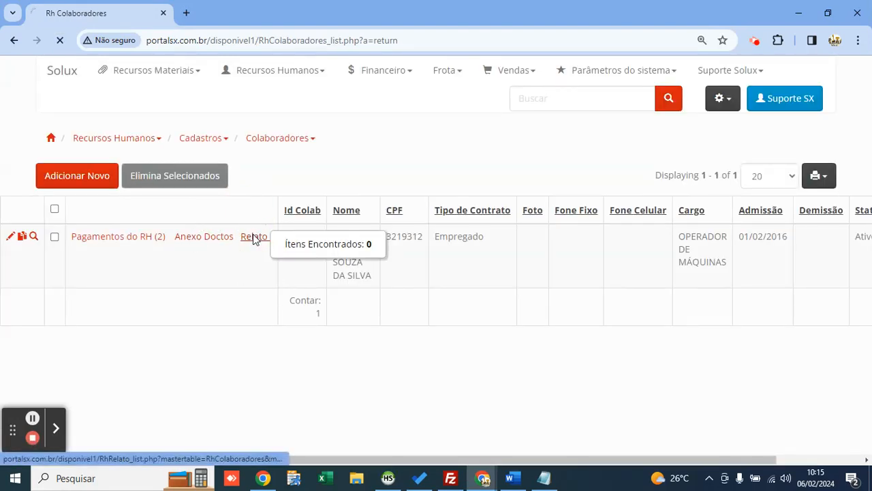
Step: Add and save a Treinamento report reading 'TREINAMENTO DO SISTEMA', then return to the employee list
left_click(250, 237)
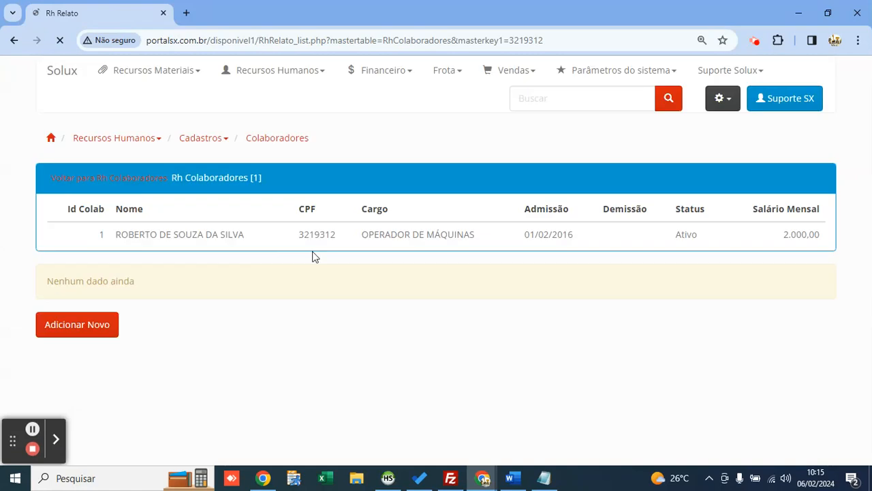
left_click(79, 324)
left_click(368, 139)
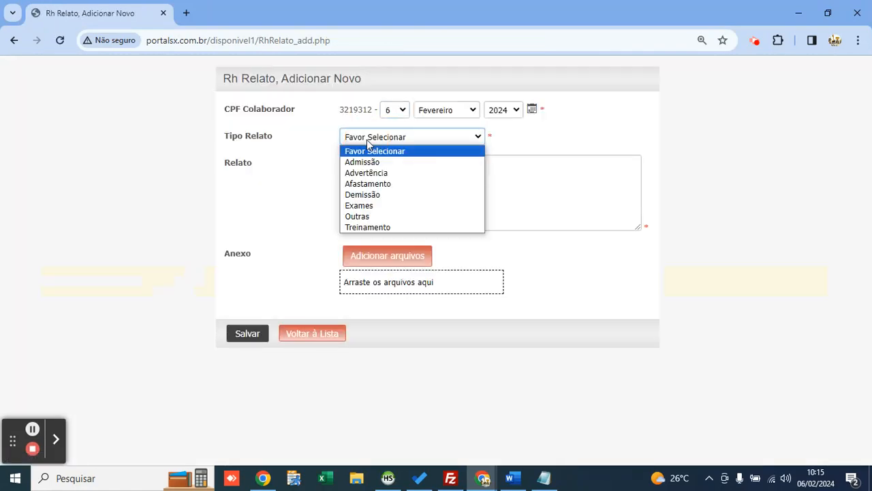
key("Down")
key("Down")
key("Down")
key("Down")
key("Down")
key("Down")
key("Down")
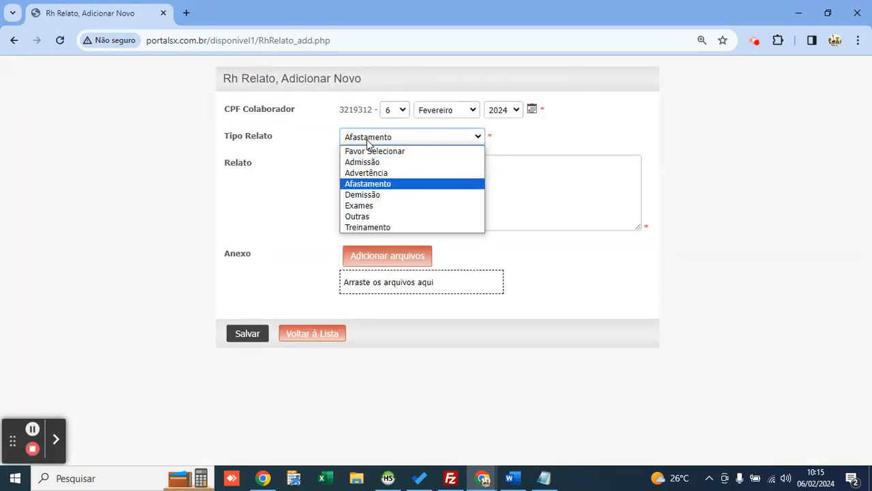
key("Return")
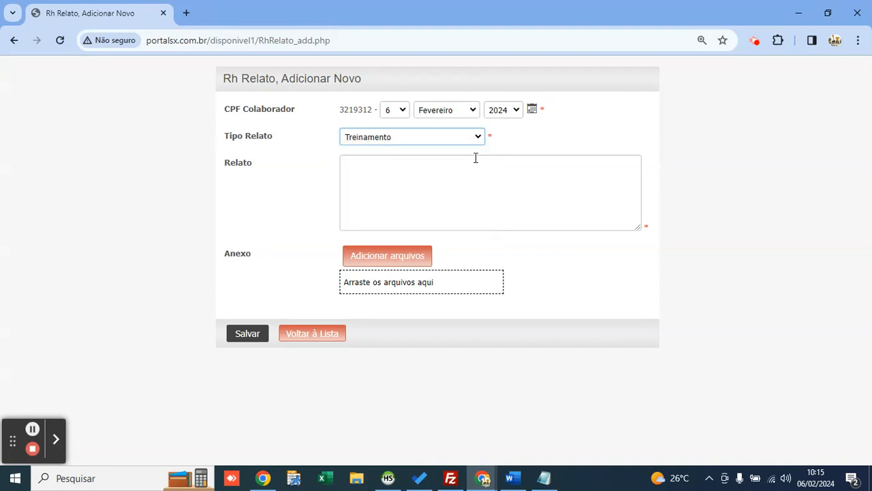
left_click(481, 175)
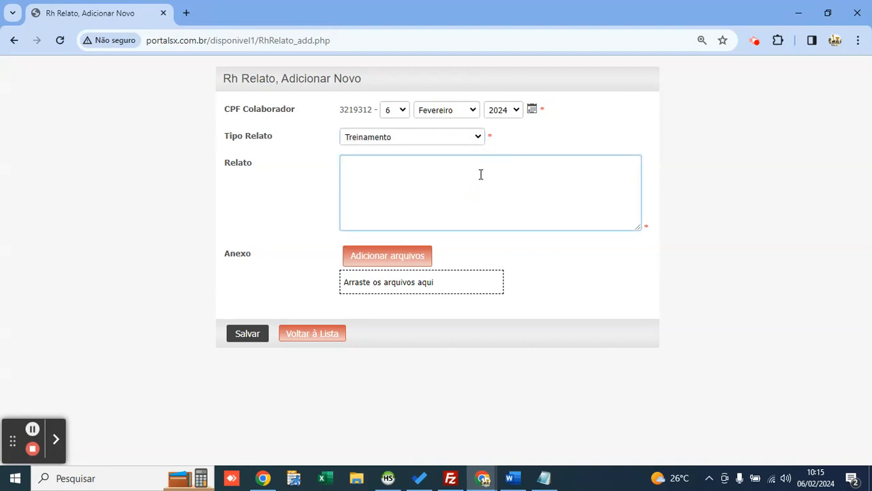
type("TREINAMENTO DO SISTEMA SOLUX")
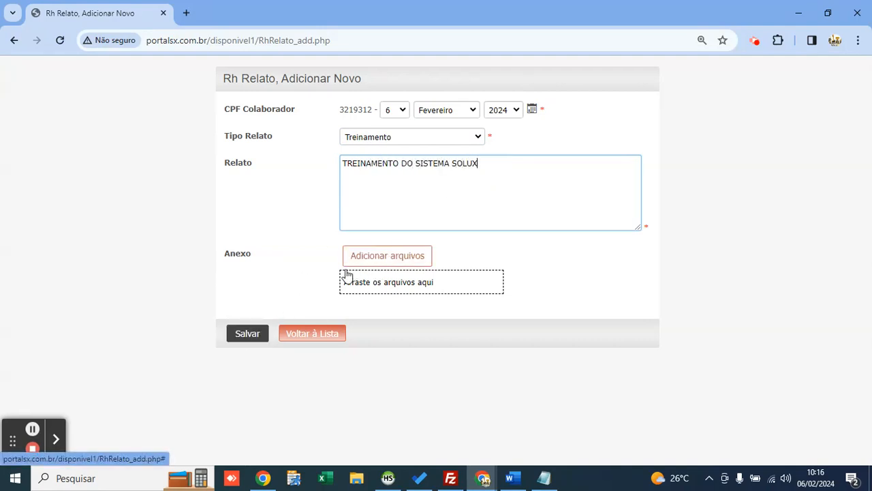
left_click(259, 340)
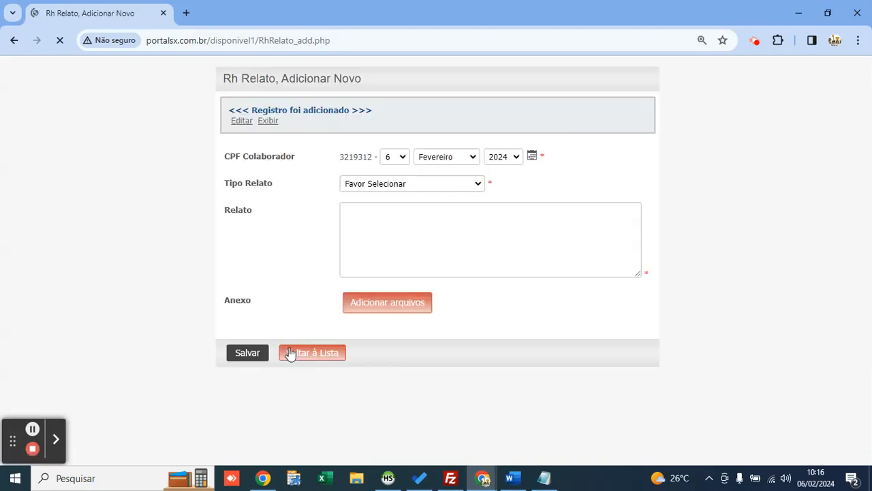
left_click(319, 380)
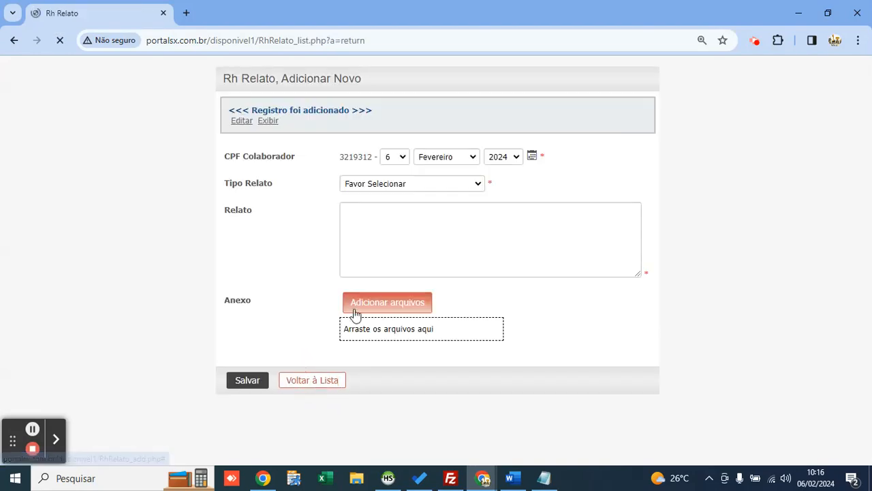
left_click(144, 182)
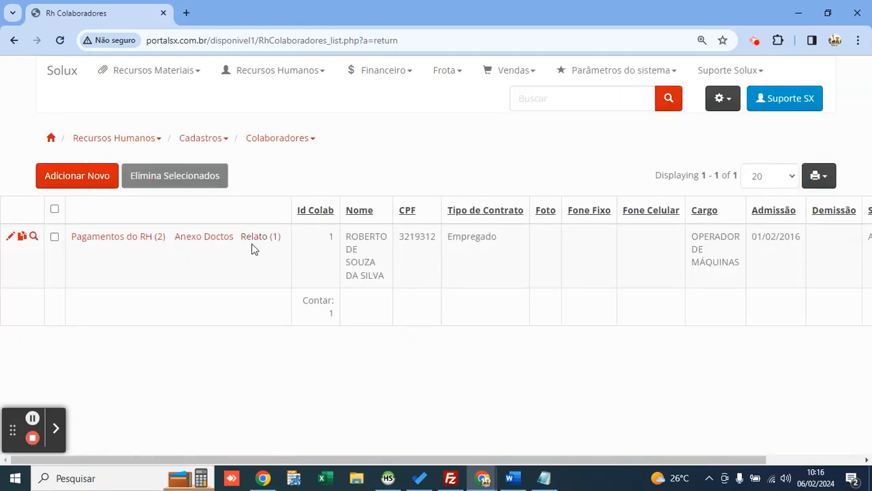
Step: Preview the employee's Relato (1) entry and highlight its report date
mouse_move(248, 241)
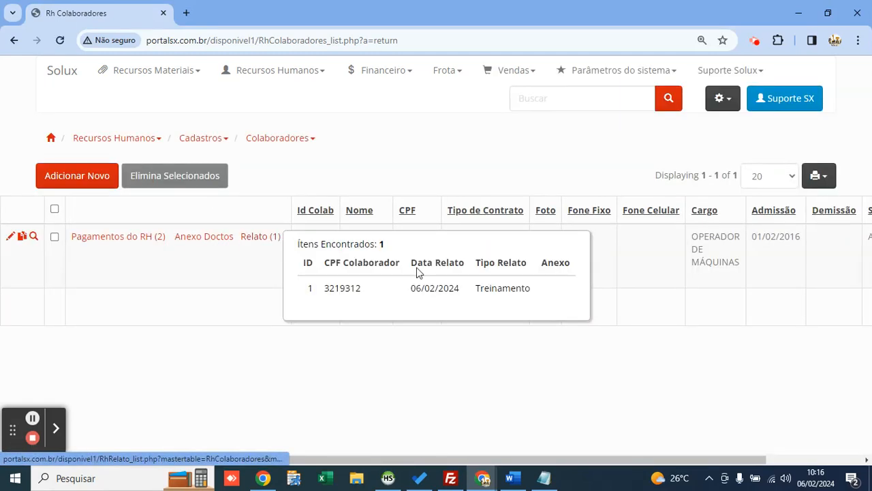
left_click_drag(407, 289, 541, 296)
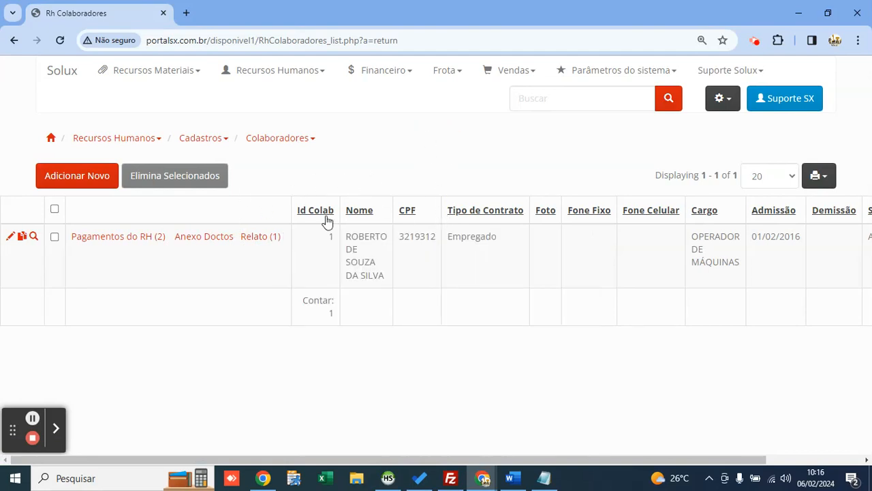
mouse_move(116, 240)
Step: Go to Frota > Movimento > Abastecimento e Lubrificação
mouse_move(444, 81)
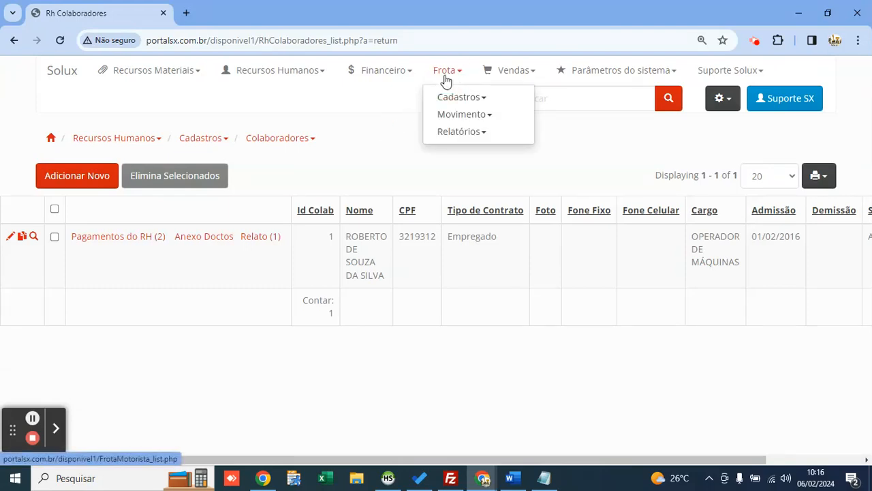
left_click(469, 115)
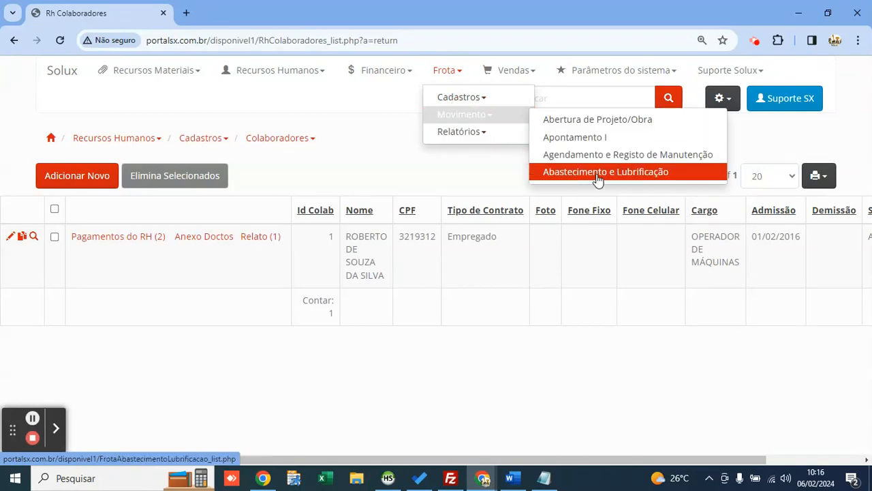
left_click(597, 174)
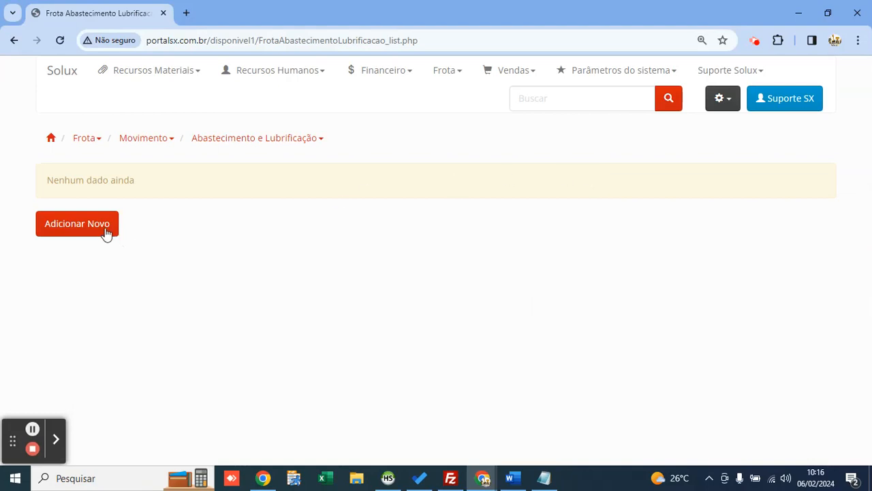
Step: Open the Estoque por Grupo II supplies report in a new tab, moved to first position
left_click(156, 71)
left_click(174, 101)
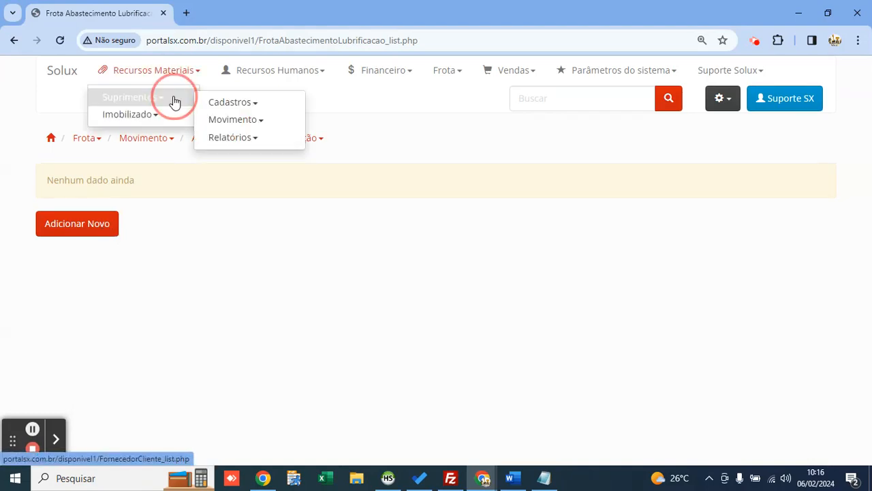
left_click(248, 143)
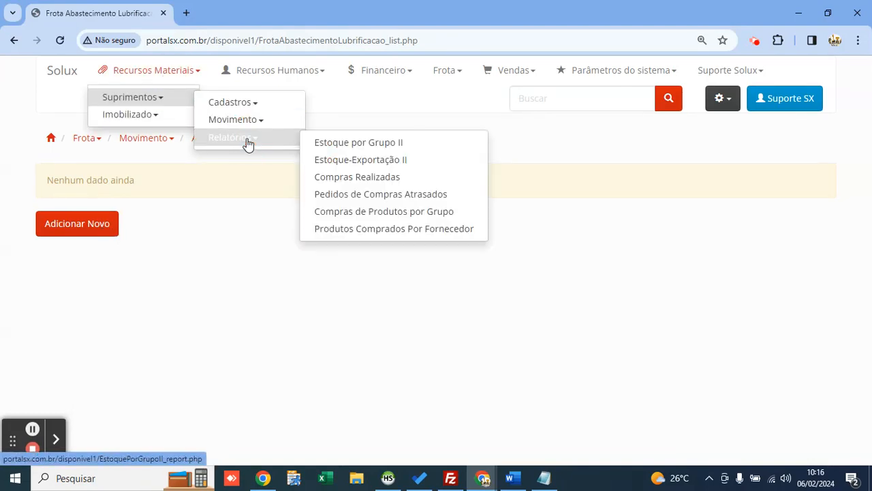
right_click(341, 150)
left_click(354, 161)
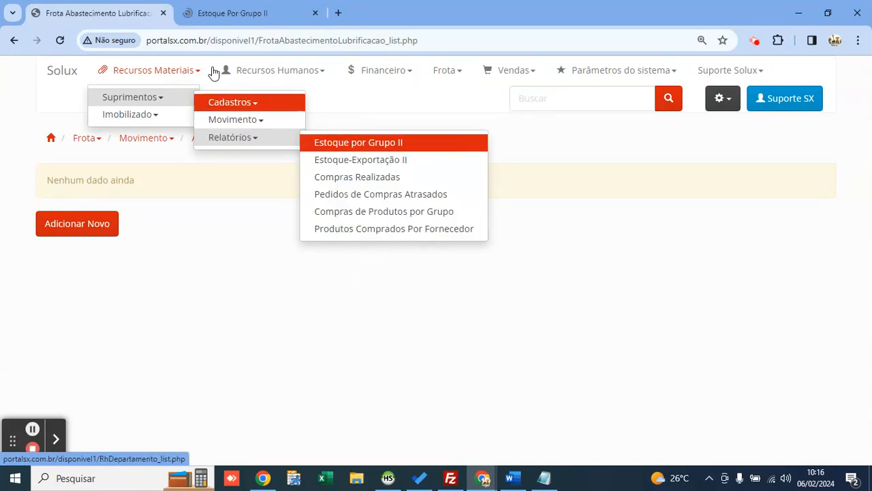
left_click_drag(224, 14, 133, 17)
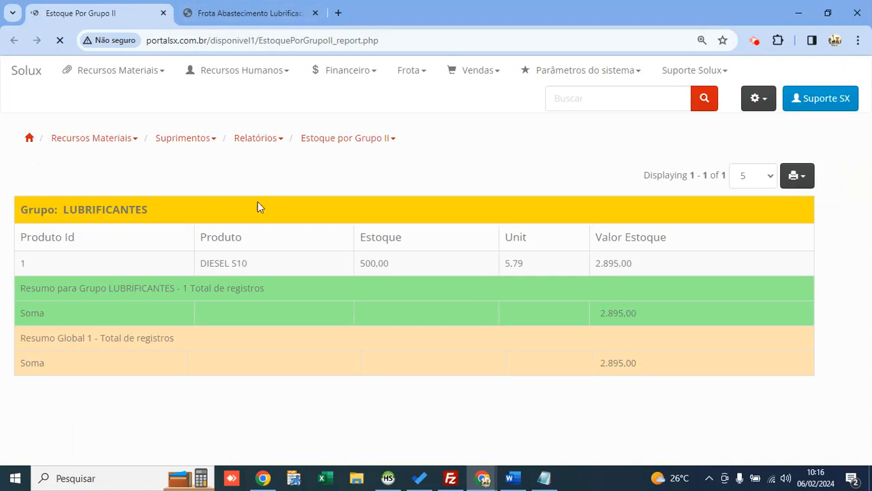
Step: Note the 500,00 DIESEL S10 stock, then return to the fueling records tab
left_click_drag(394, 263, 350, 258)
left_click(312, 443)
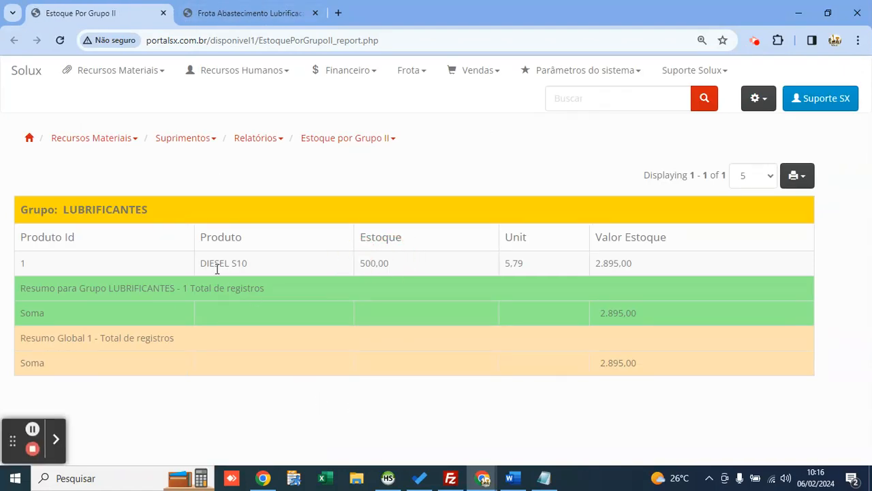
left_click(375, 267)
left_click(248, 14)
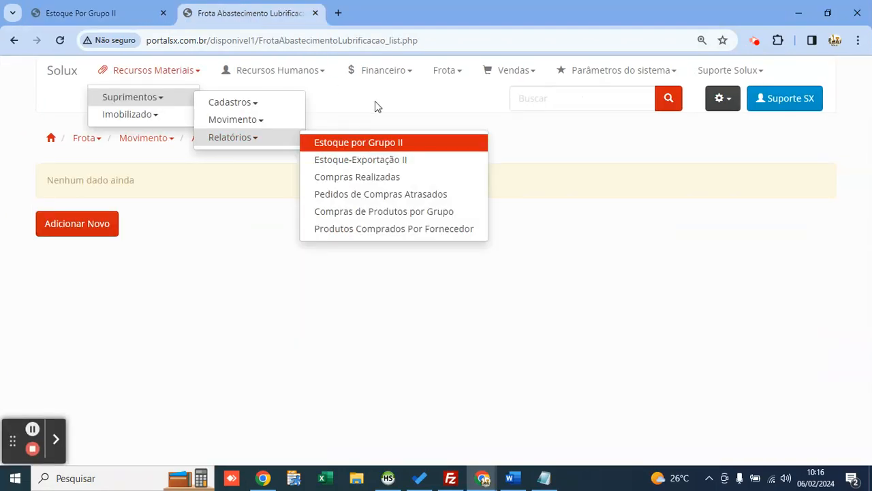
left_click(443, 77)
mouse_move(470, 114)
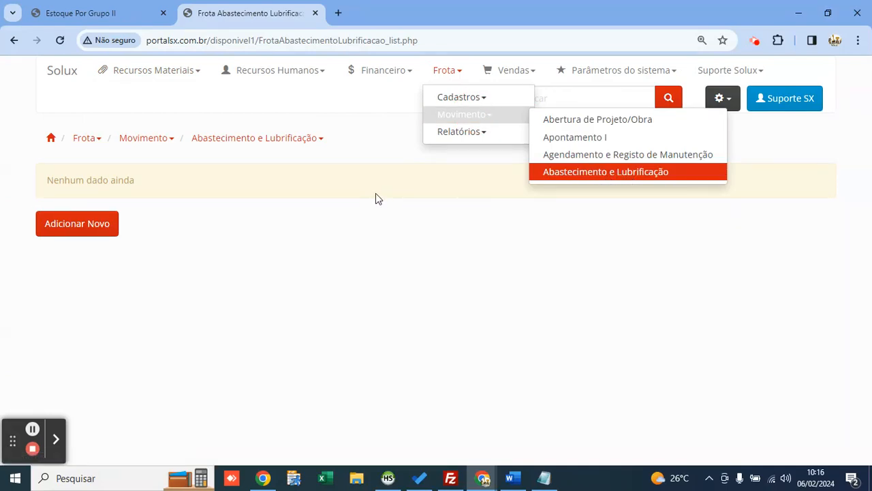
left_click(209, 216)
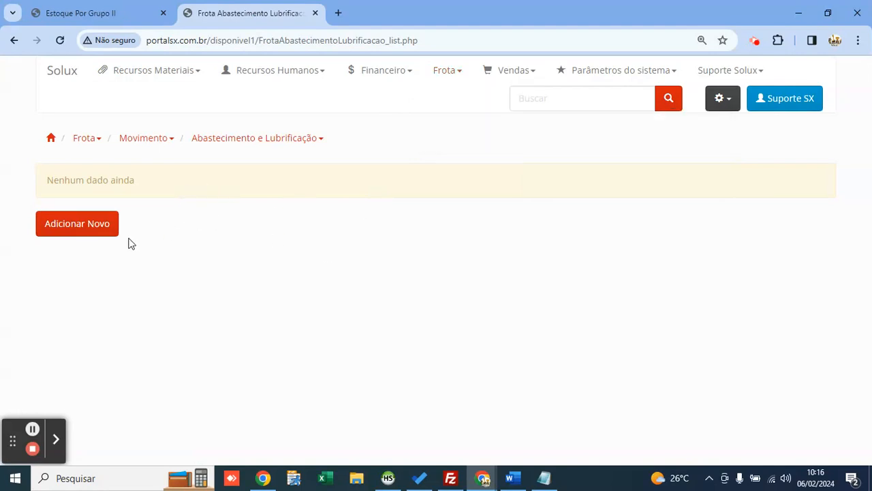
Step: Start a fueling record dated today for PÁ CARREGADEIRA E05 and assign a driver
left_click(87, 223)
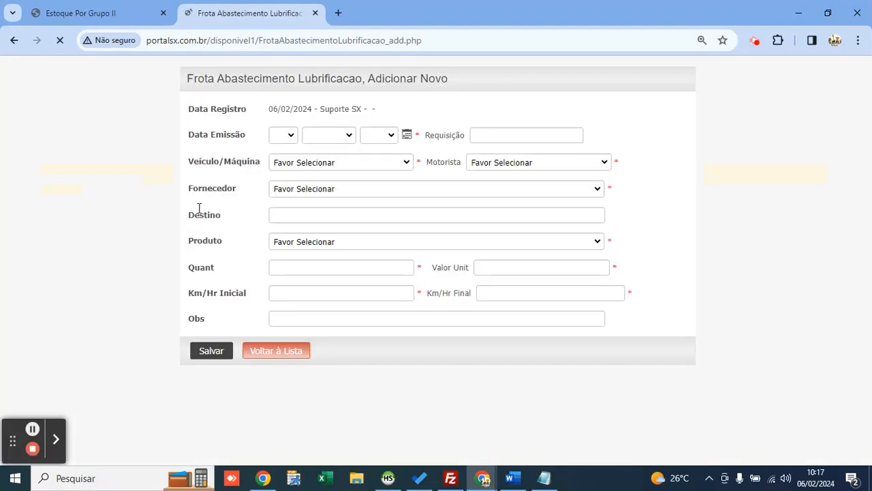
left_click(411, 136)
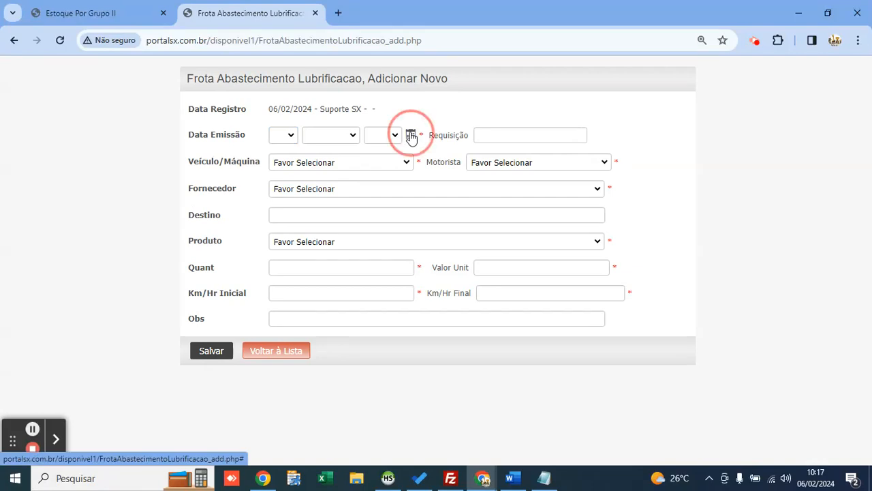
left_click(296, 279)
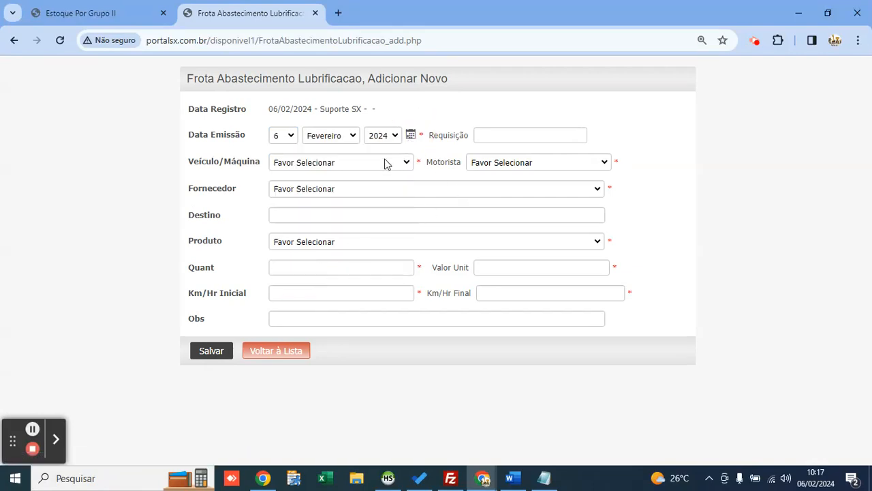
left_click(385, 163)
key("Down")
key("Return")
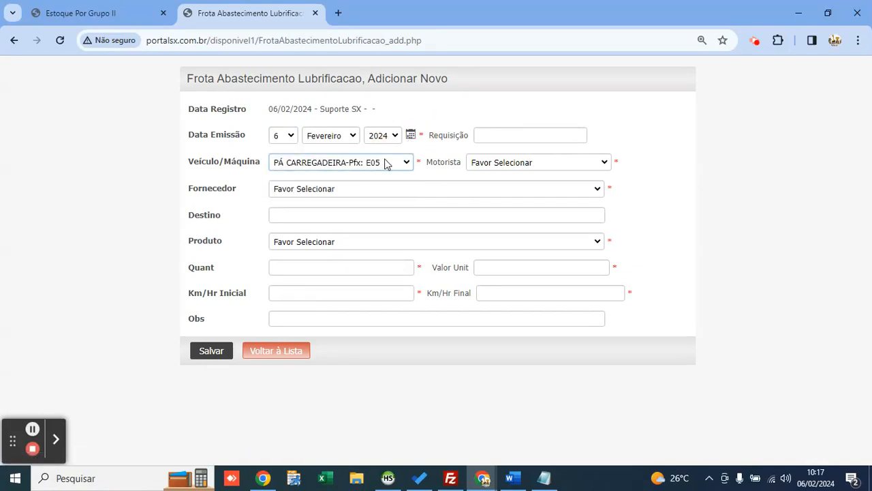
left_click(564, 164)
key("Down")
key("Return")
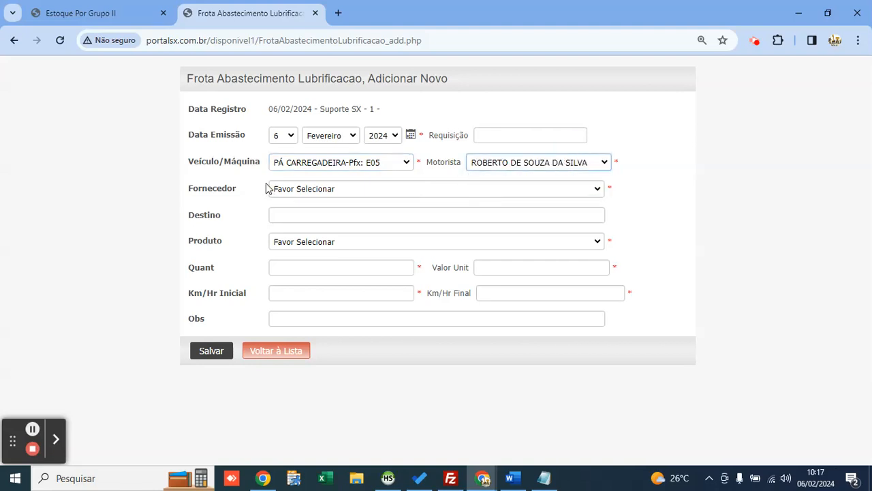
Step: Choose supplier POSTO ALVES and product DIESEL S10, and enter a quantity of 80
left_click(298, 191)
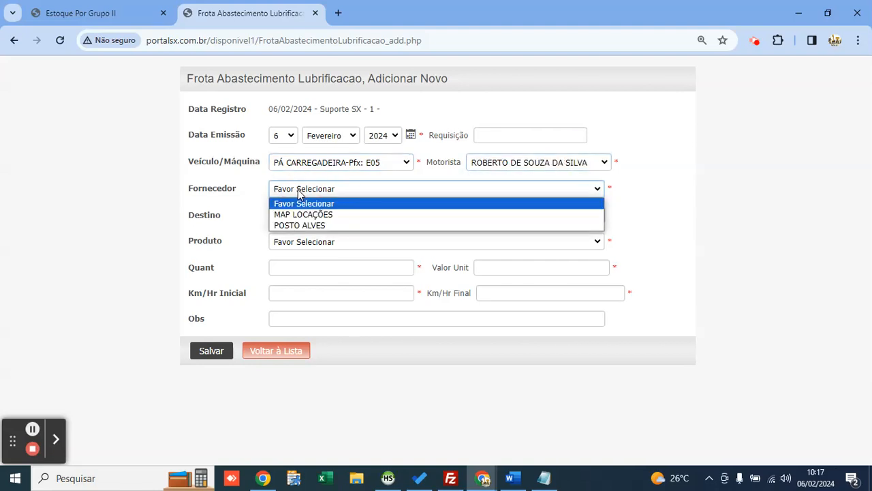
key("Down")
key("Down")
key("Return")
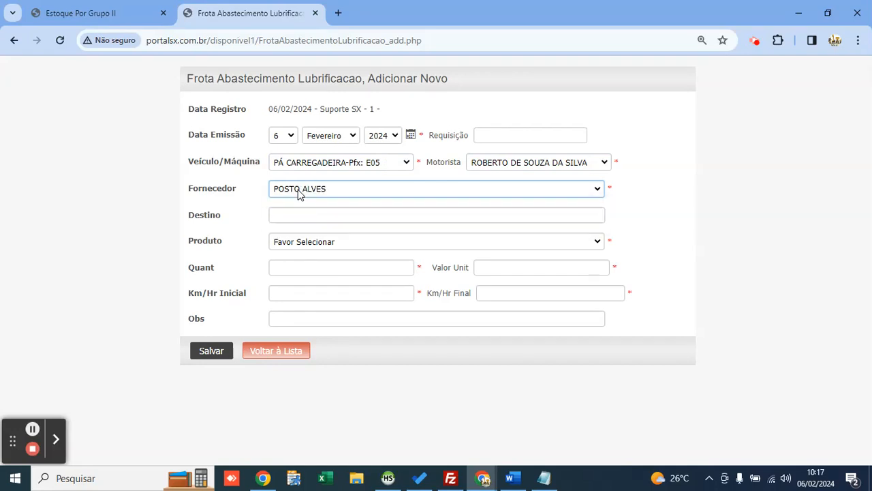
left_click(308, 215)
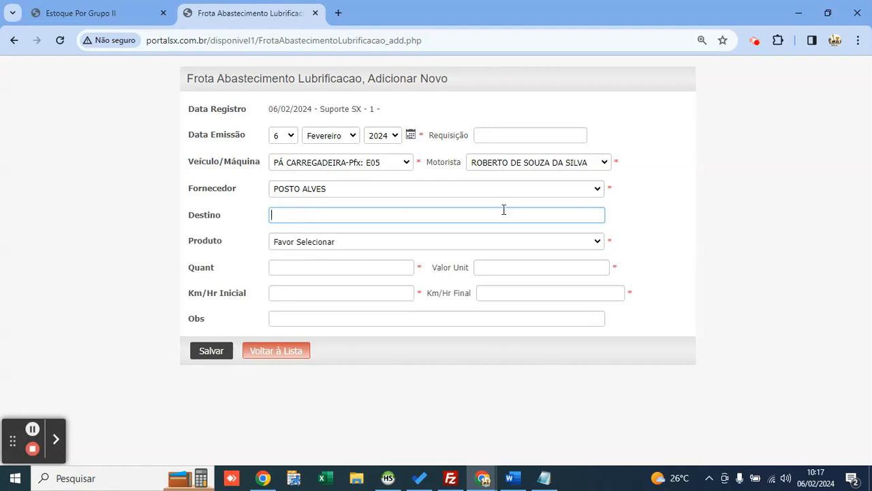
left_click(307, 243)
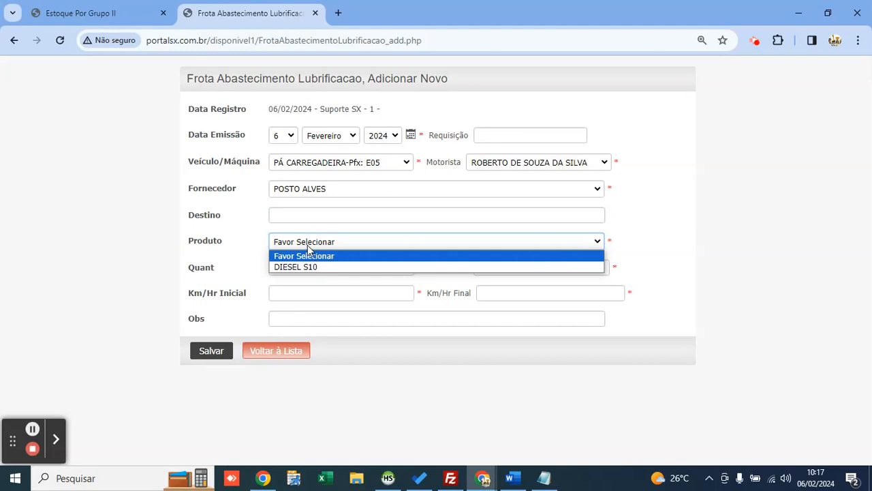
key("Down")
key("Return")
left_click(314, 268)
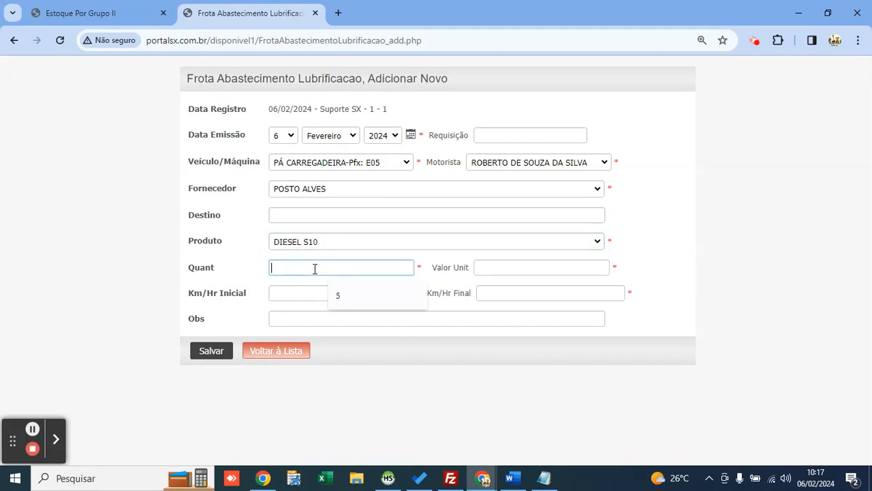
left_click(237, 261)
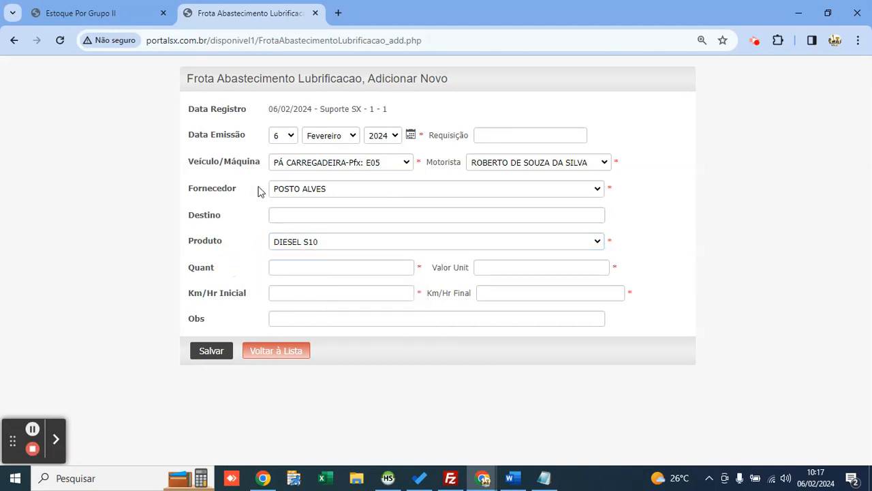
left_click(352, 165)
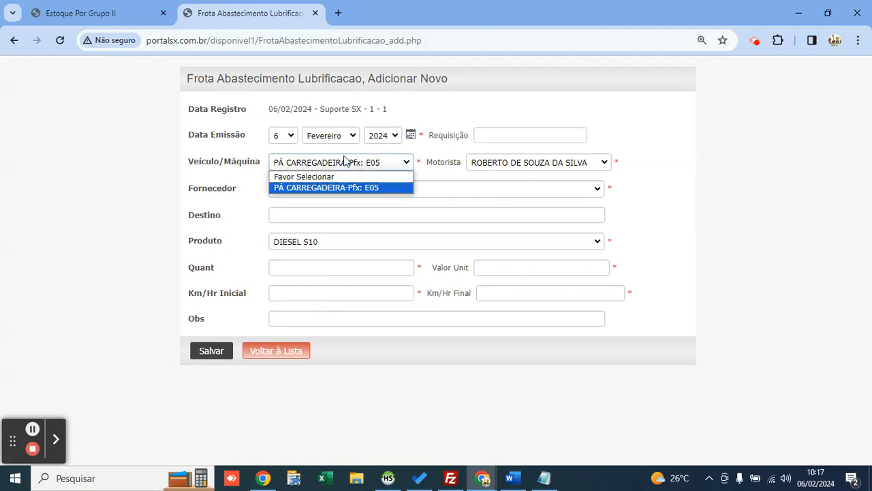
left_click(346, 162)
left_click(320, 269)
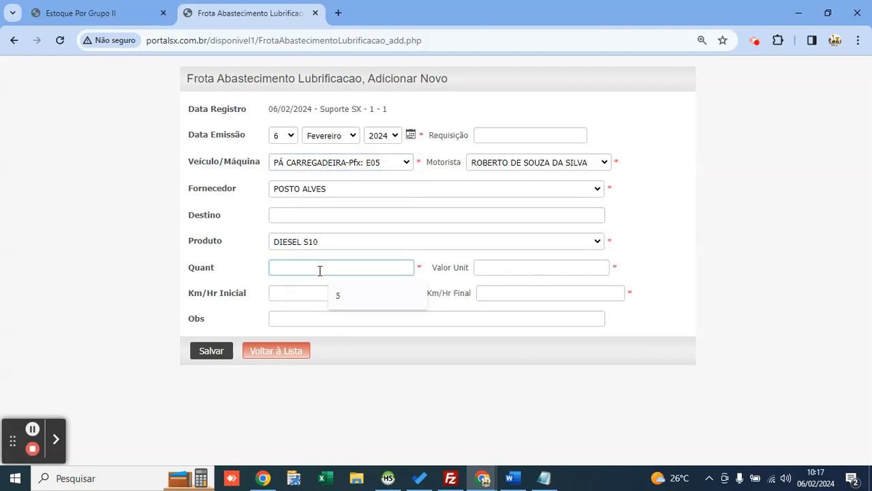
type("80")
key("Tab")
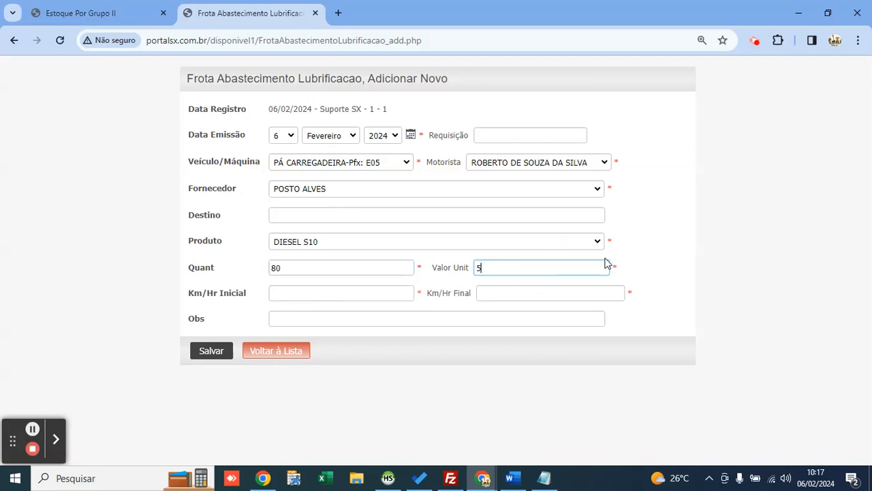
Step: Enter km/hr readings 1000 to 1005 and save the fueling record
left_click(353, 286)
left_click(512, 294)
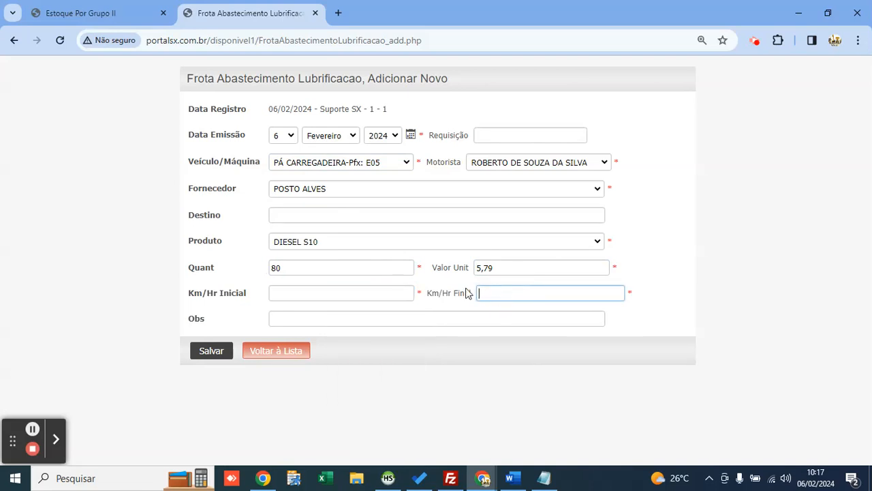
left_click(288, 293)
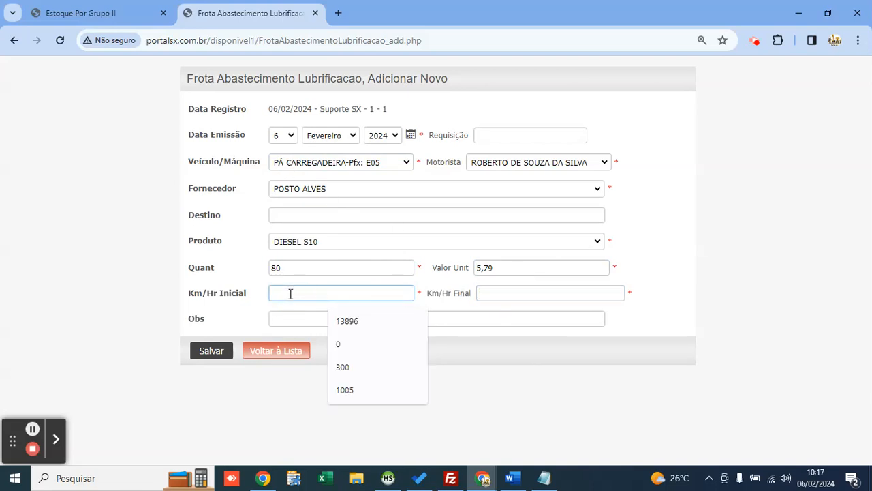
type("1005")
key("Tab")
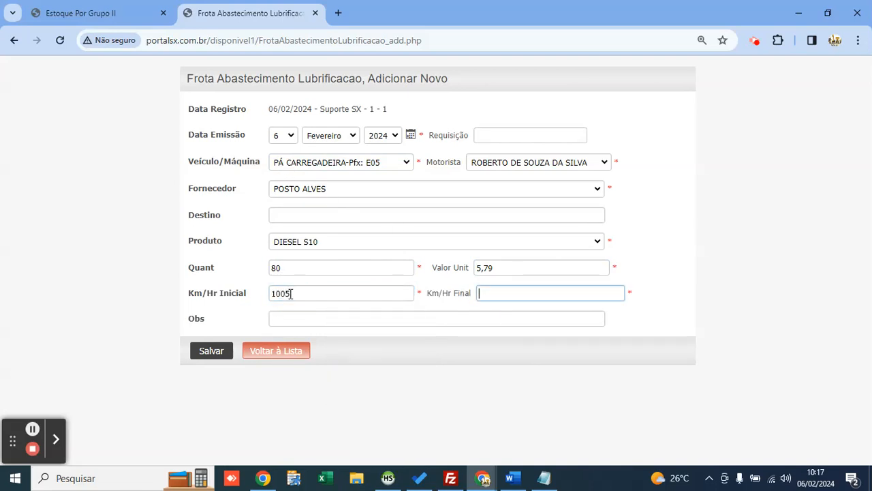
left_click(291, 293)
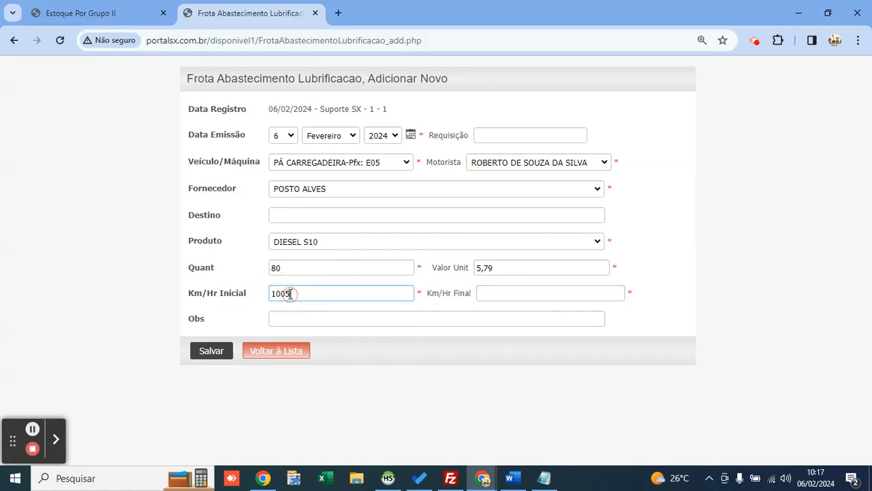
key("BackSpace")
type("0")
key("Tab")
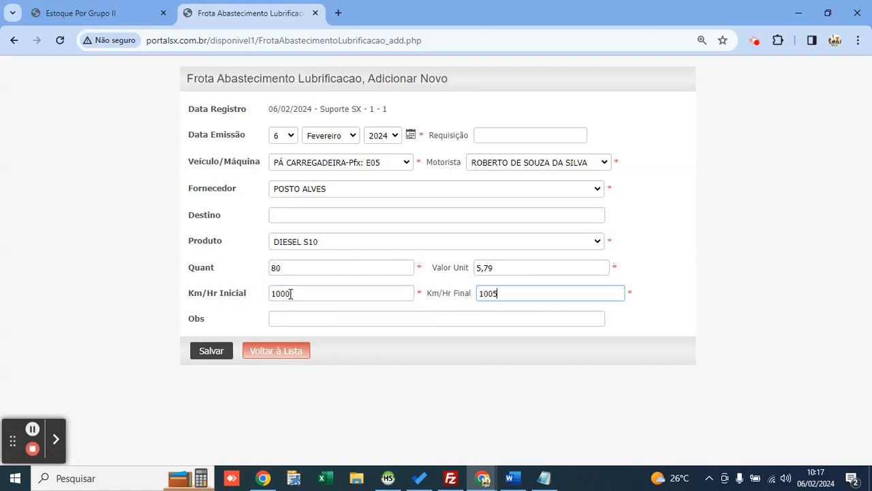
left_click(212, 351)
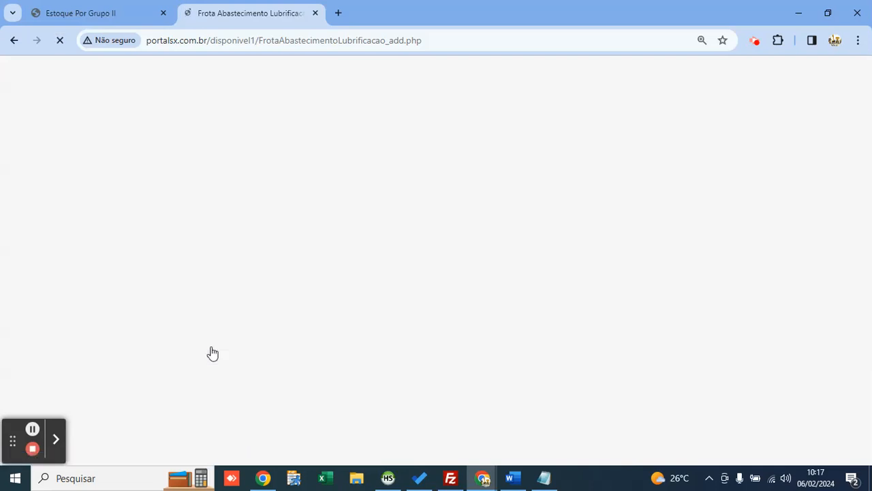
Step: Refresh the stock report to confirm DIESEL S10 fell to 420,00, then return to the fueling list
left_click(268, 402)
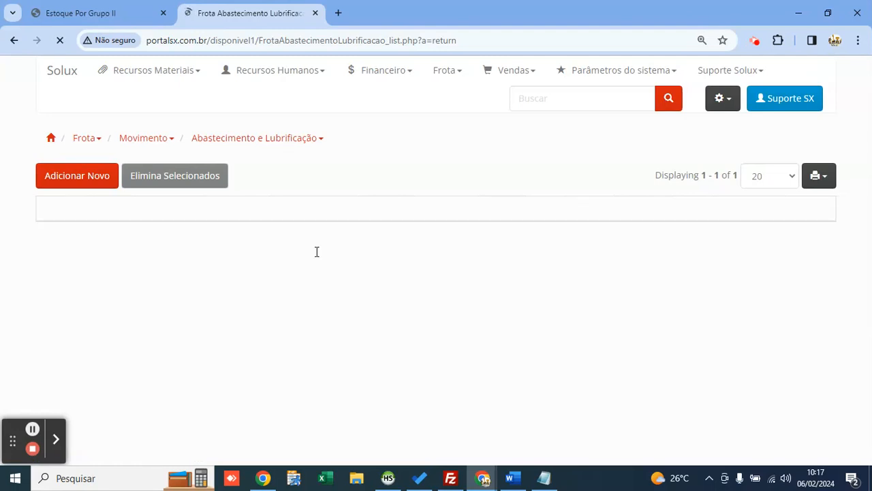
left_click(91, 14)
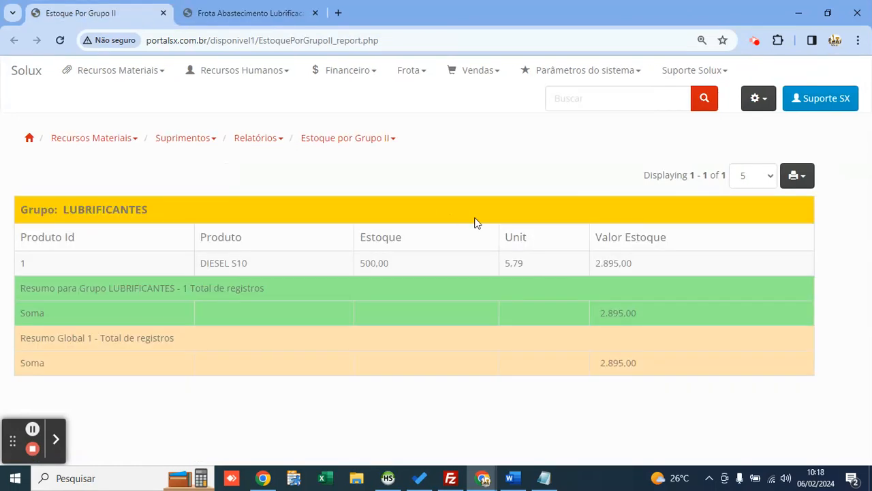
double_click(393, 264)
left_click(427, 196)
key("F5")
left_click(390, 264)
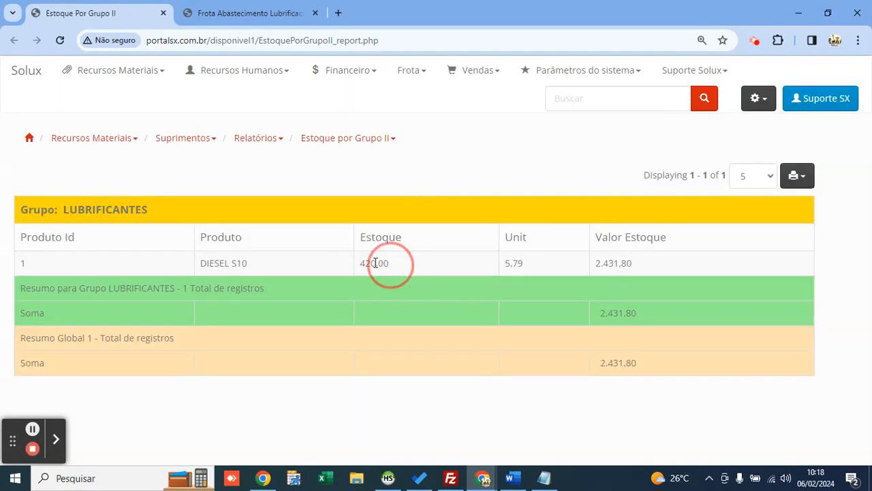
double_click(375, 263)
left_click(394, 266)
left_click(391, 265)
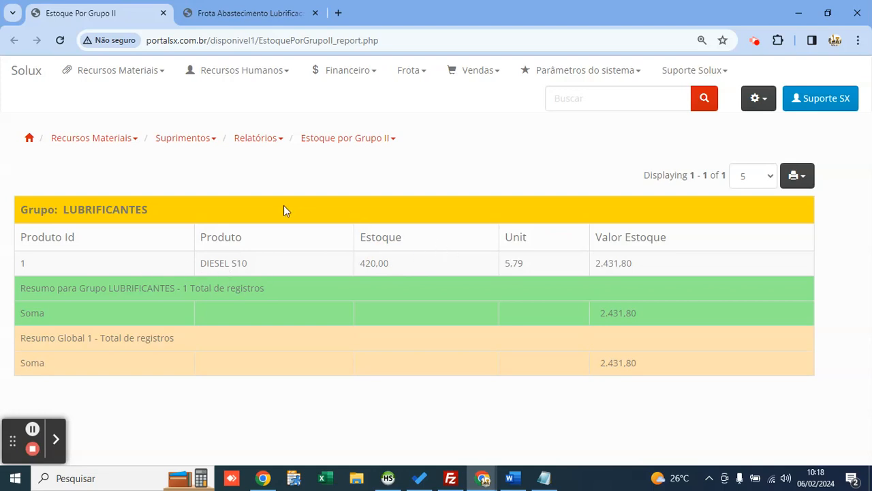
left_click(264, 10)
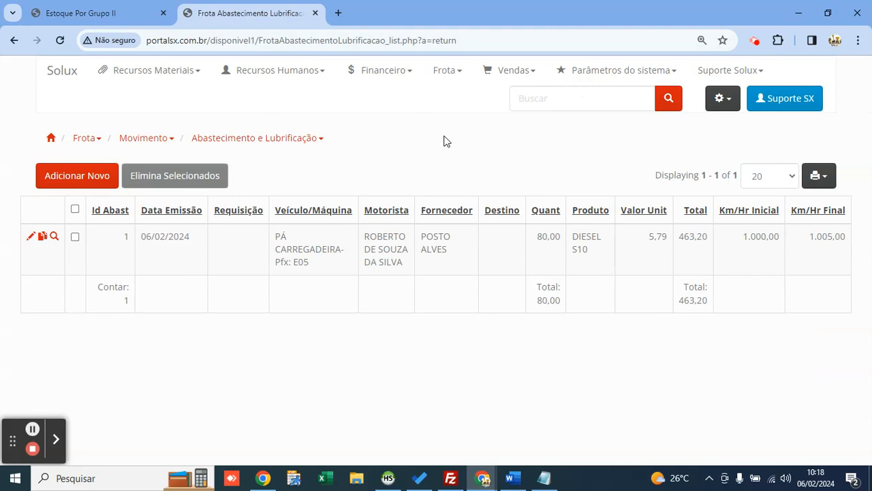
Step: Run the Gastos/Movimentos por Máquinas e Veículos report with no filters
left_click(448, 72)
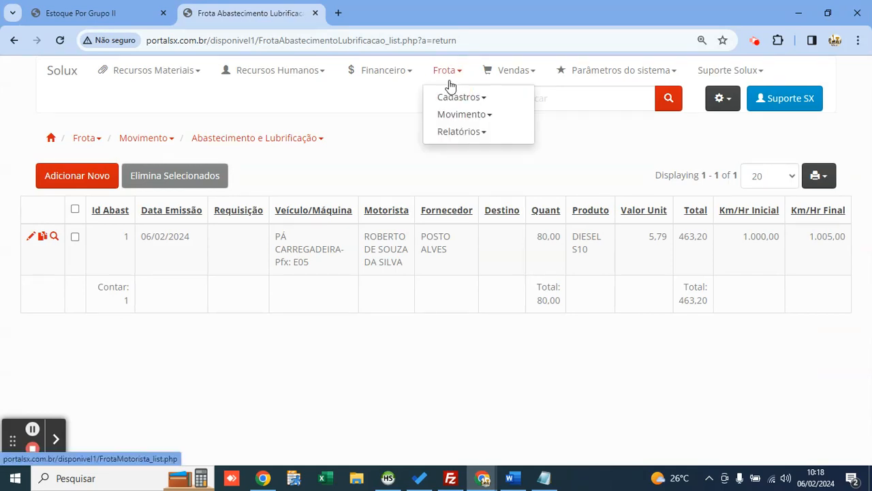
mouse_move(483, 131)
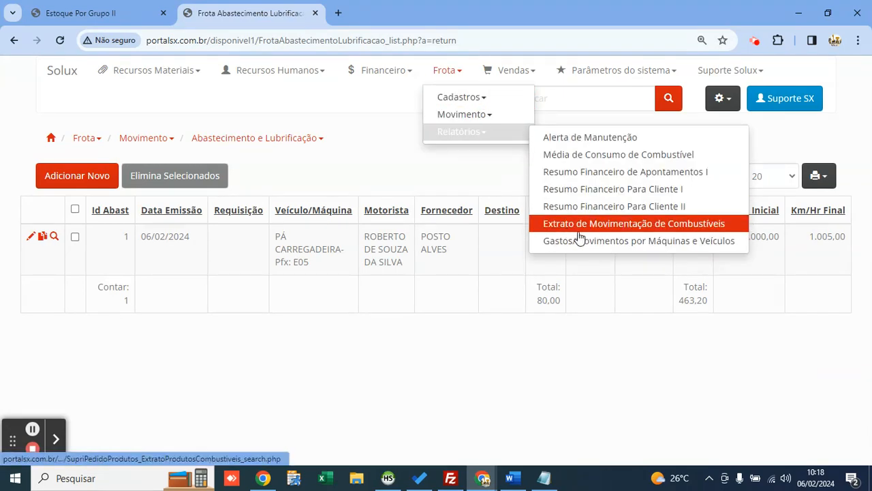
left_click(646, 244)
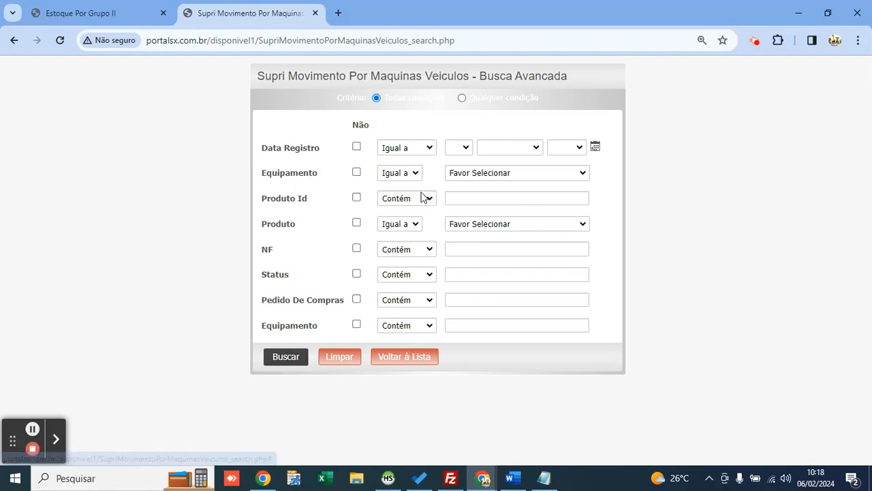
left_click(481, 172)
key("Down")
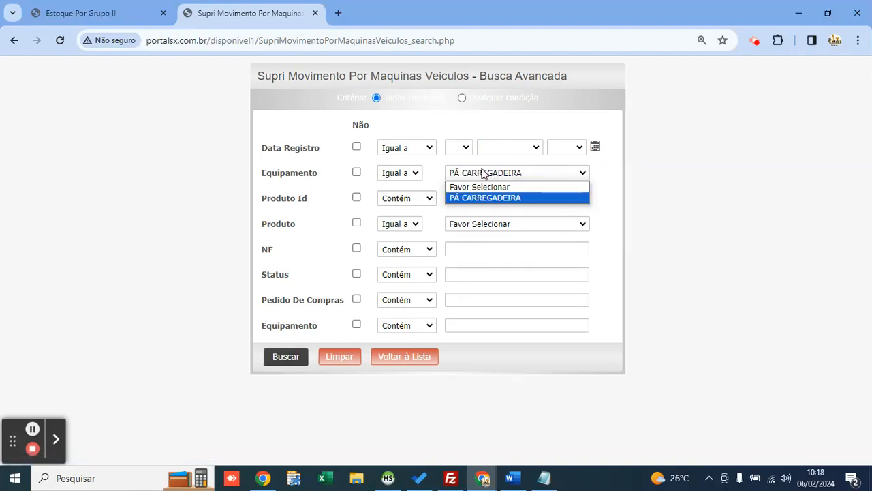
key("Escape")
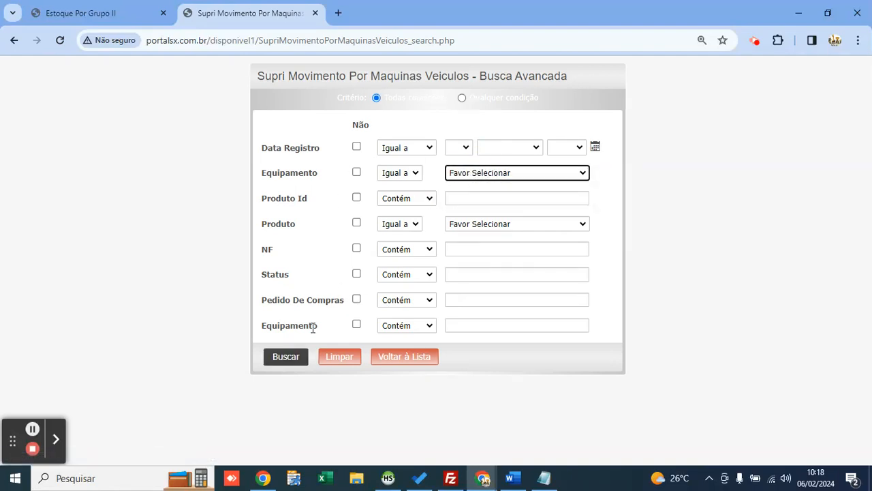
left_click(286, 357)
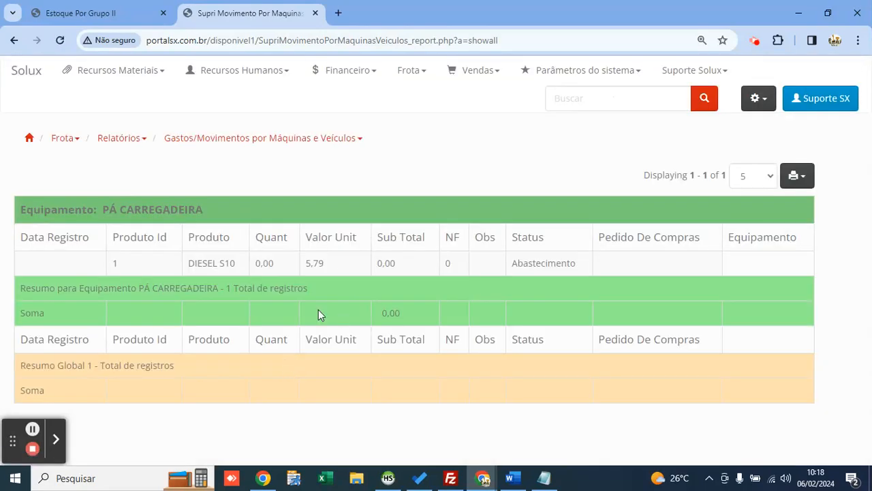
Step: Review the PÁ CARREGADEIRA DIESEL S10 Abastecimento entry in the results
double_click(531, 267)
left_click(409, 71)
mouse_move(452, 133)
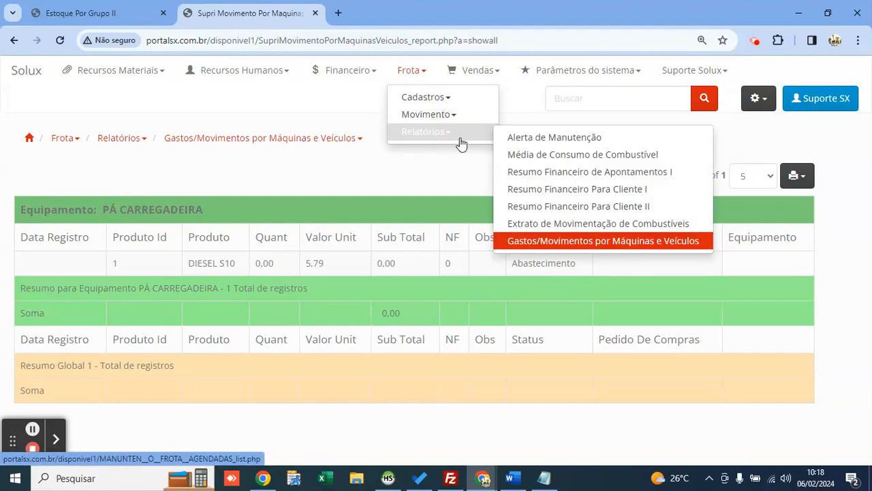
Step: Run the fuel consumption report and review Km/Hr 1.000,00–1.005,00, 5,00 hours, averages 0,06 and 16,00
left_click(545, 155)
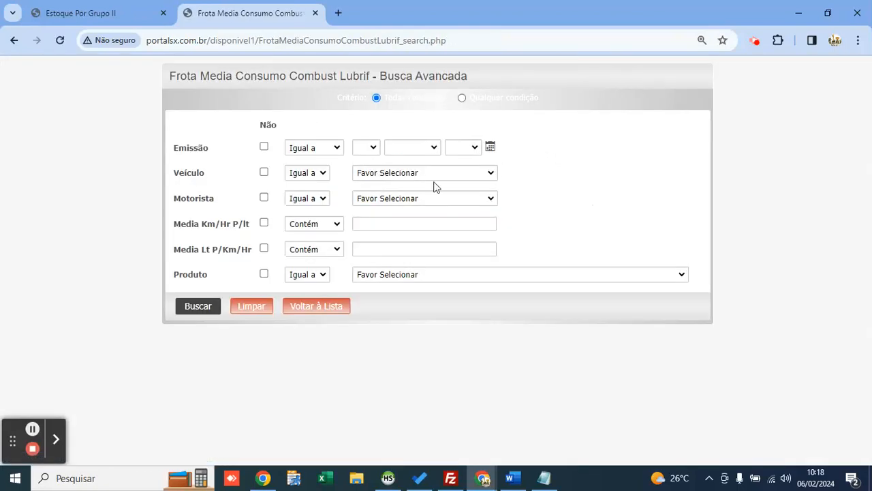
left_click(201, 307)
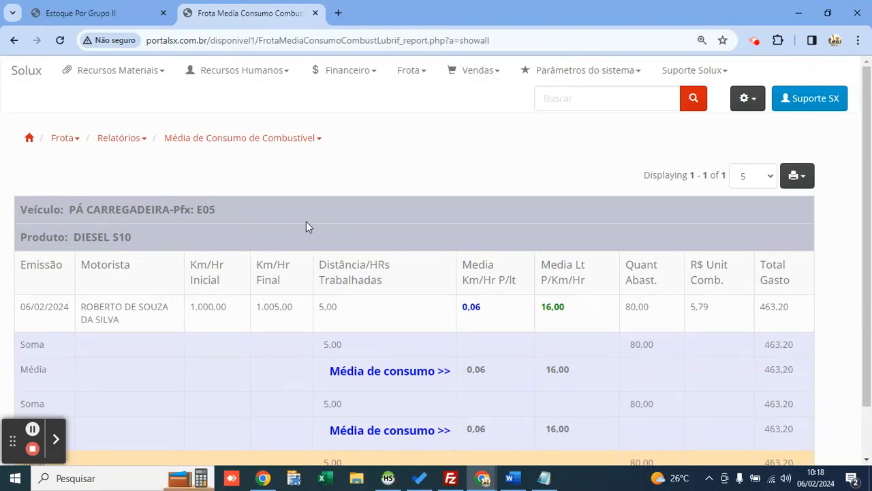
double_click(208, 307)
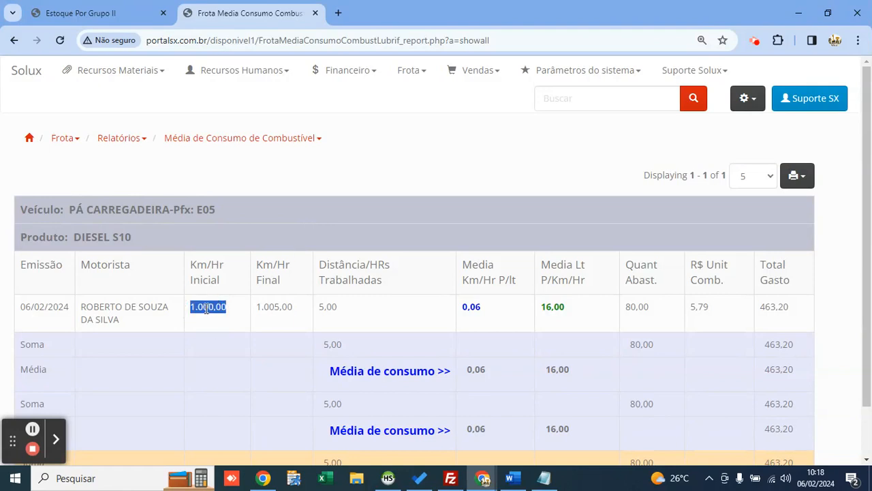
left_click_drag(293, 308, 253, 308)
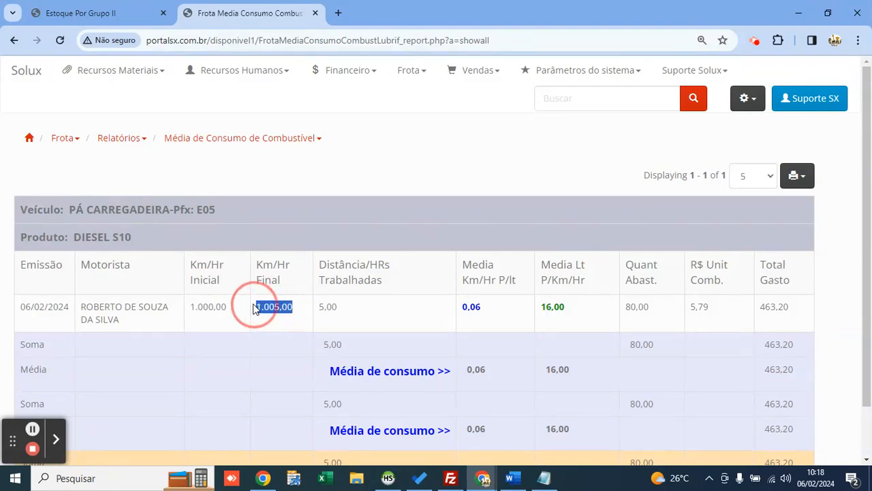
double_click(328, 308)
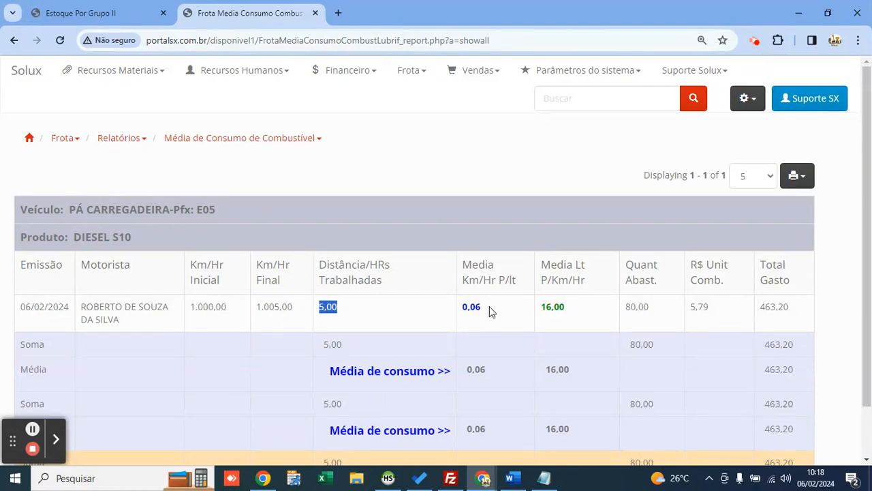
double_click(469, 306)
left_click(506, 313)
double_click(559, 306)
left_click(561, 307)
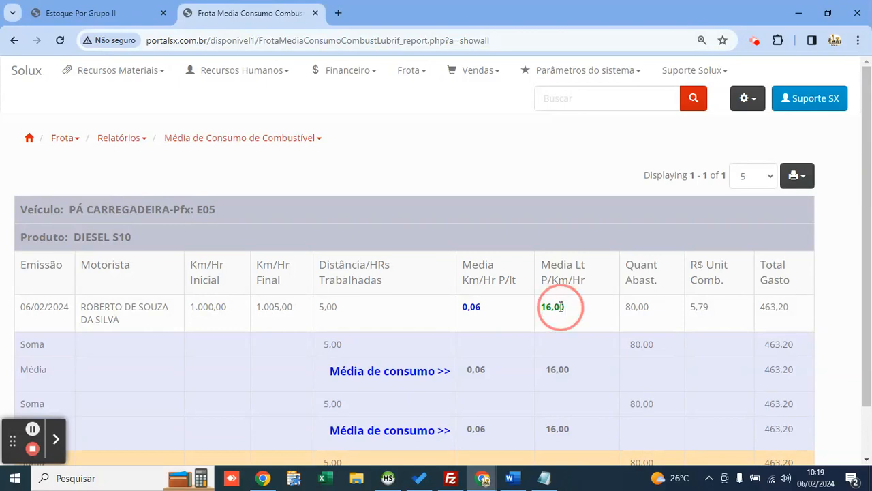
double_click(560, 306)
Step: Review the Média row, 80,00 litres costing 463,20, vehicle PÁ CARREGADEIRA-Pfx: E05 and DIESEL S10
scroll(458, 218, "down", 2)
left_click_drag(493, 311, 442, 307)
left_click_drag(589, 313, 505, 309)
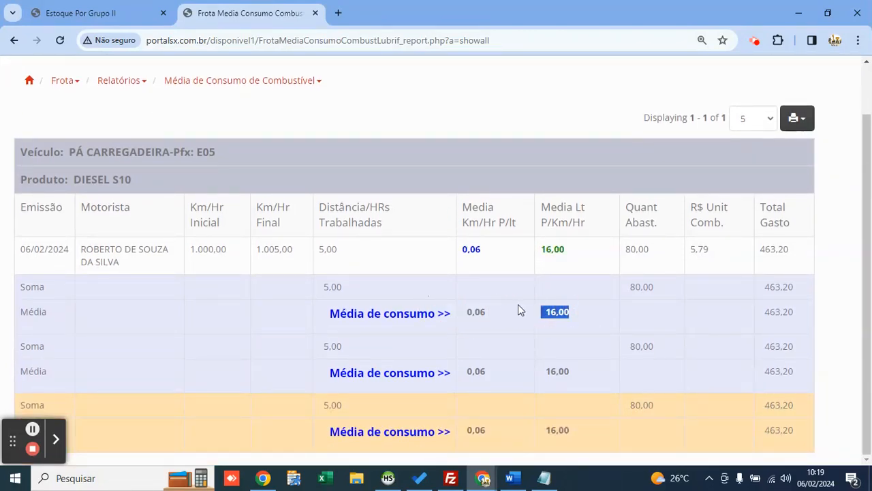
double_click(770, 249)
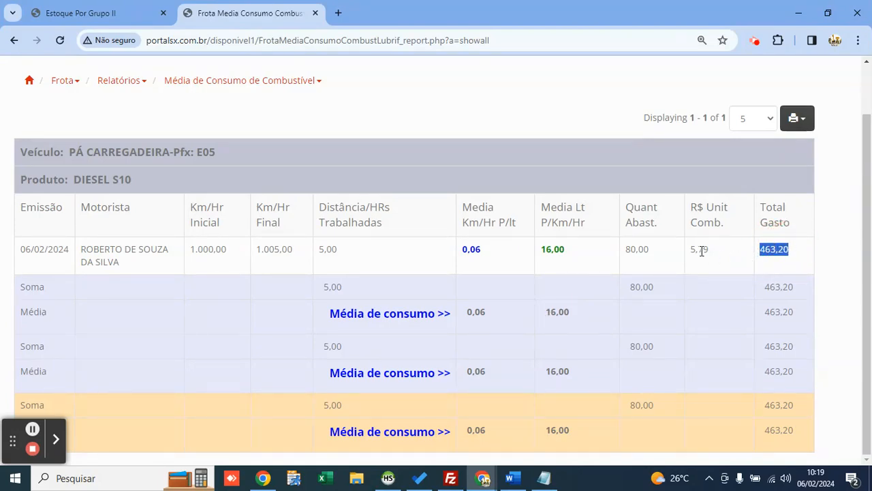
left_click_drag(653, 250, 623, 249)
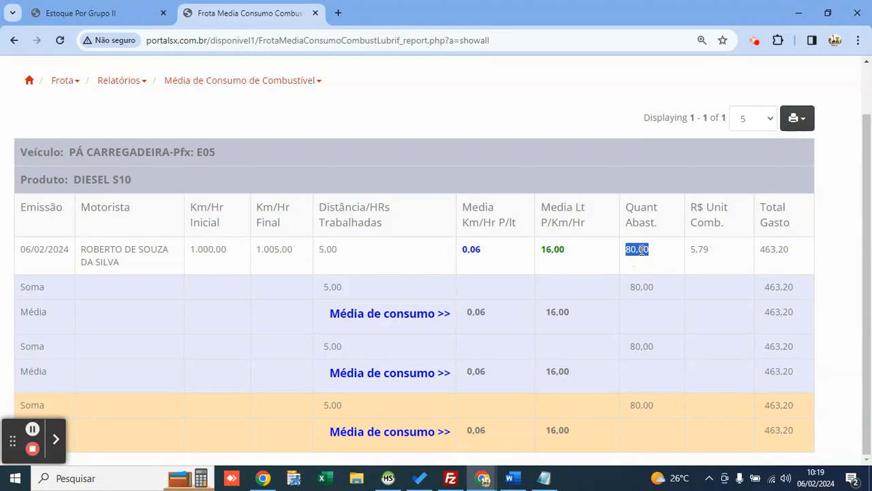
scroll(584, 264, "up", 1)
left_click(341, 182)
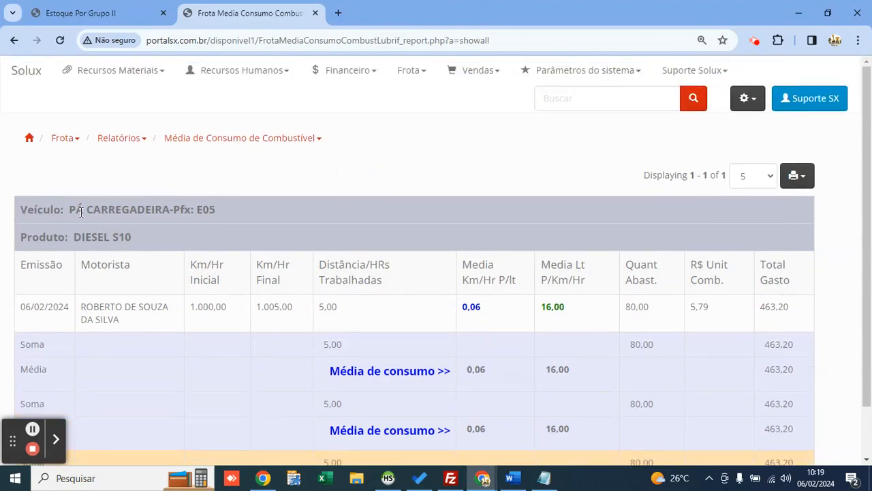
left_click_drag(71, 210, 216, 210)
left_click_drag(132, 237, 72, 238)
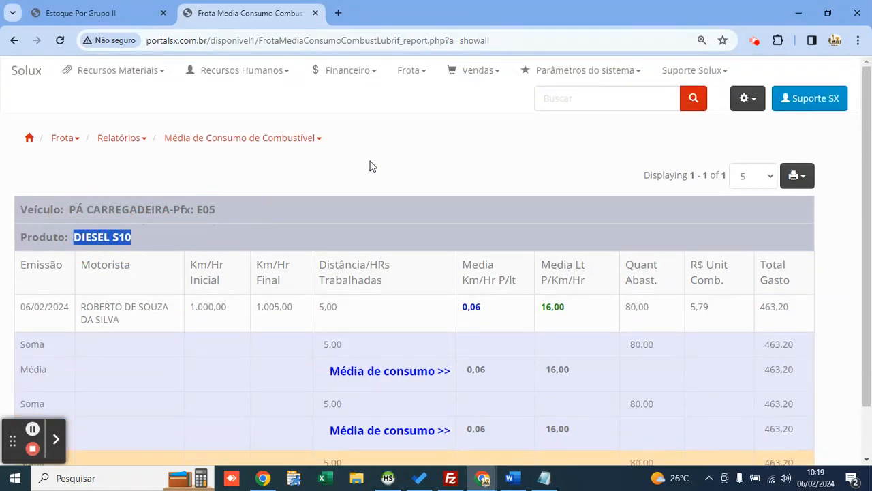
left_click(514, 176)
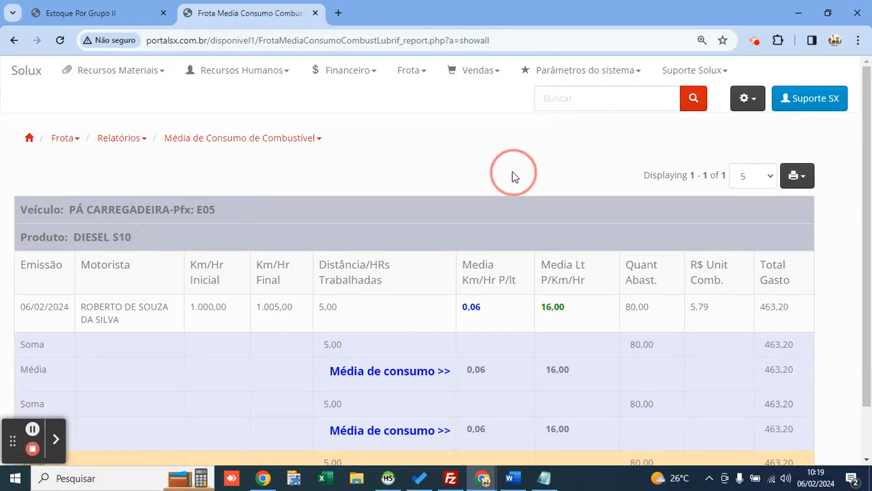
left_click(797, 176)
Step: Open the report's printable version, close it, and check the vehicle name in the header
left_click(738, 315)
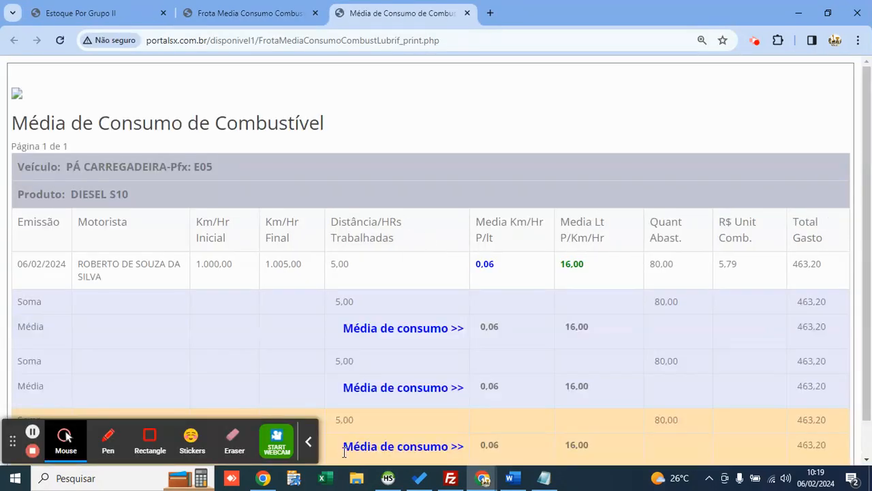
left_click(310, 443)
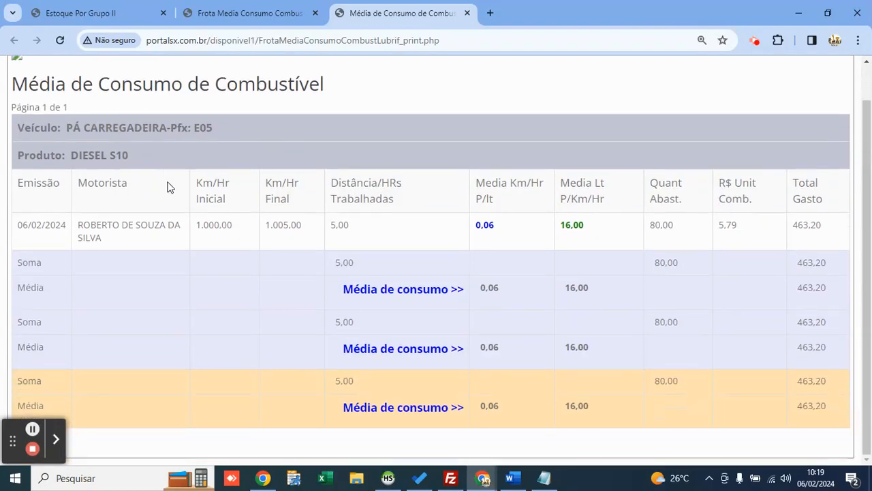
key("ctrl+w")
left_click(360, 258)
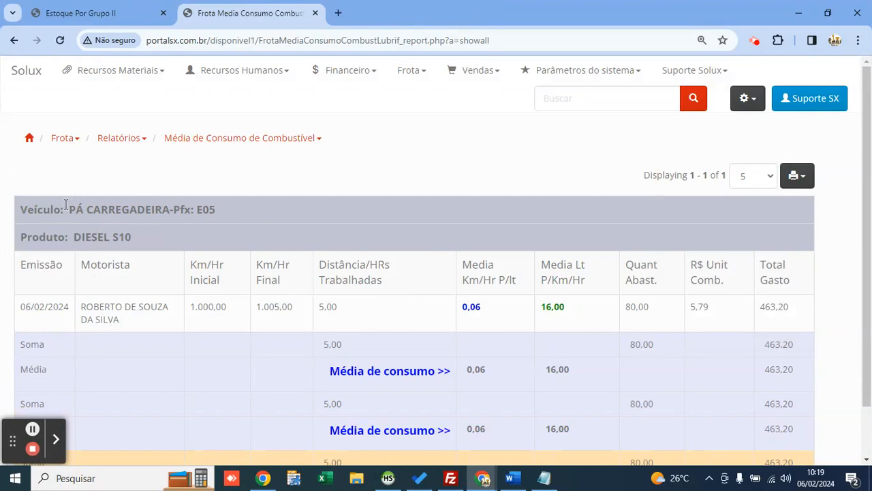
left_click_drag(67, 209, 204, 209)
left_click(455, 194)
Step: Return to the home menu, dismiss the alert, and reopen the Abastecimento e Lubrificação list
left_click(25, 71)
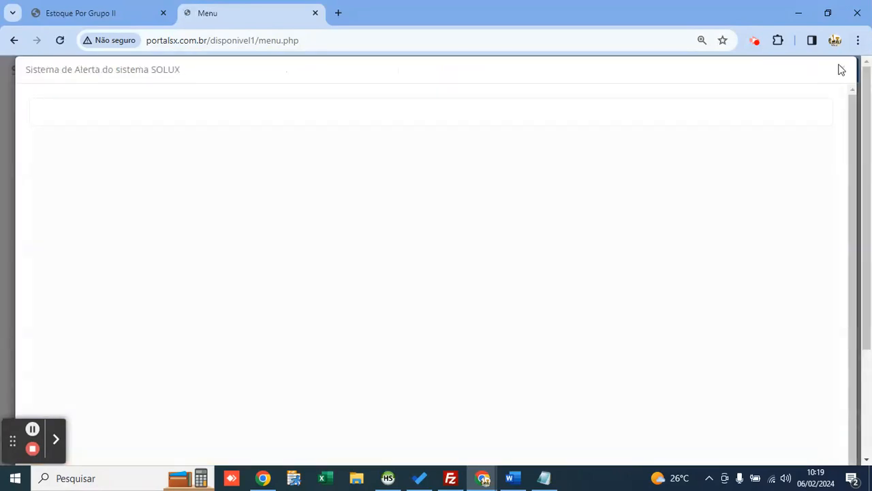
left_click(841, 69)
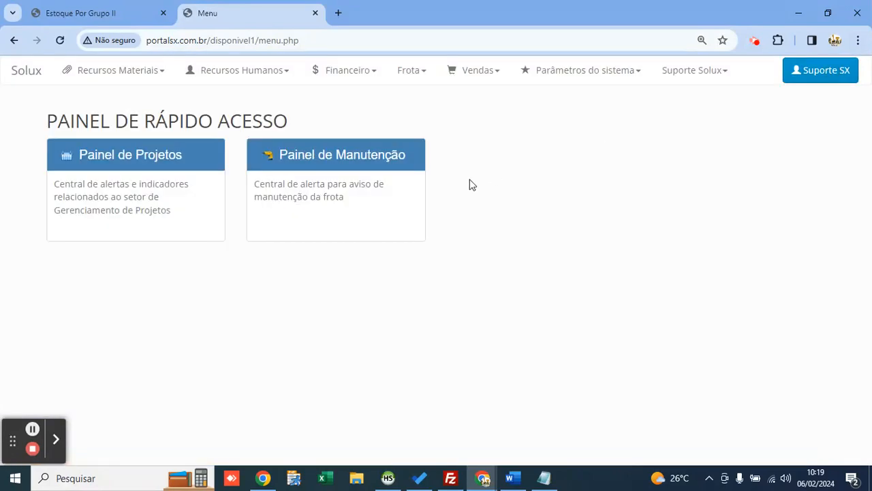
left_click(412, 83)
left_click(453, 120)
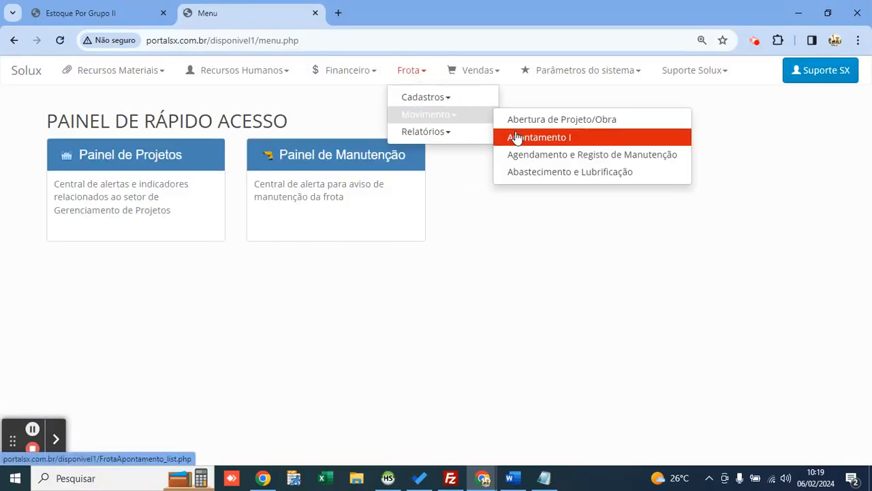
left_click(578, 172)
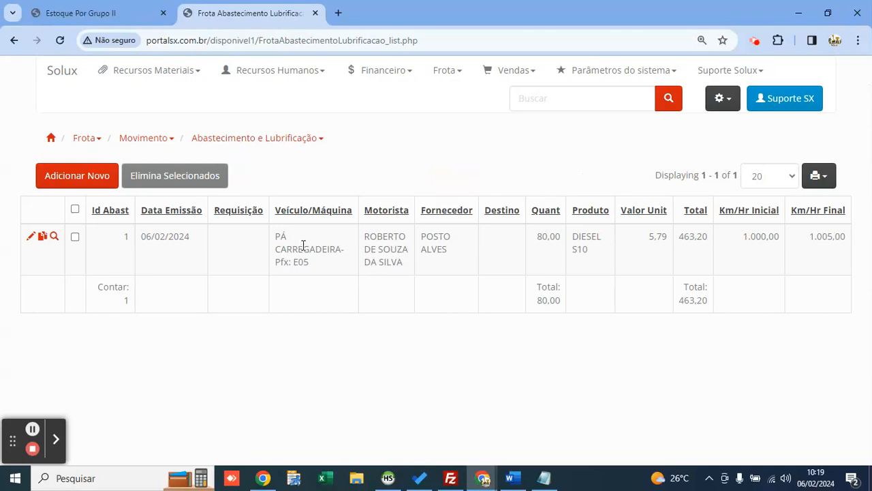
left_click(444, 80)
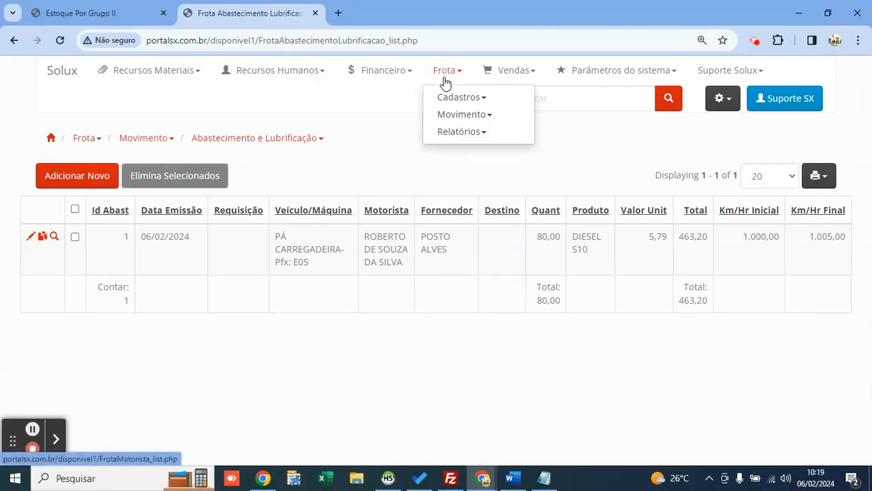
Step: Start a new entry in the fleet maintenance scheduling list
left_click(463, 115)
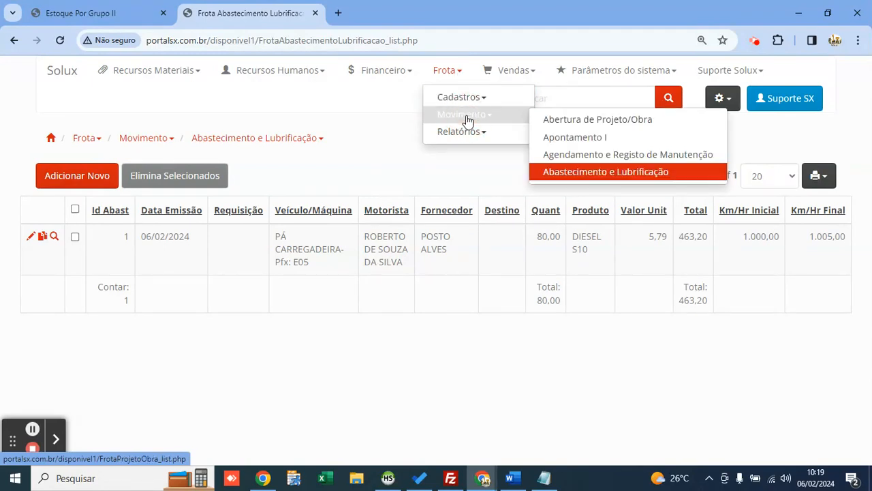
left_click(606, 155)
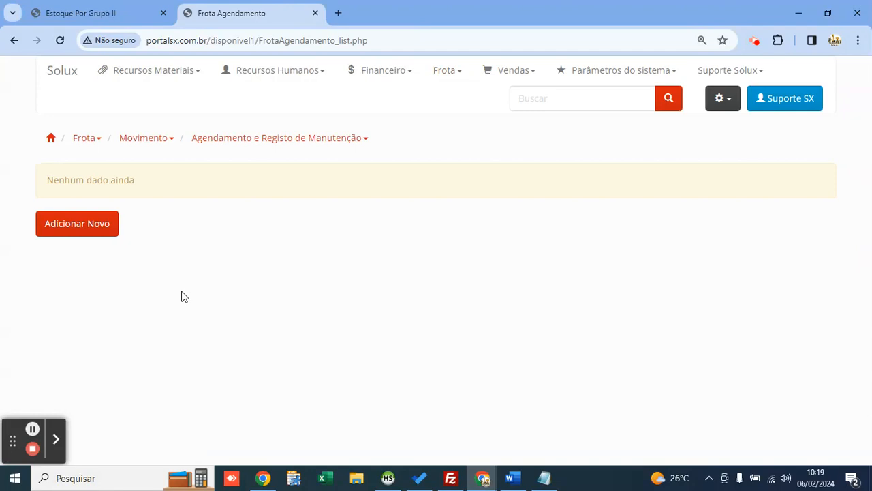
left_click(90, 230)
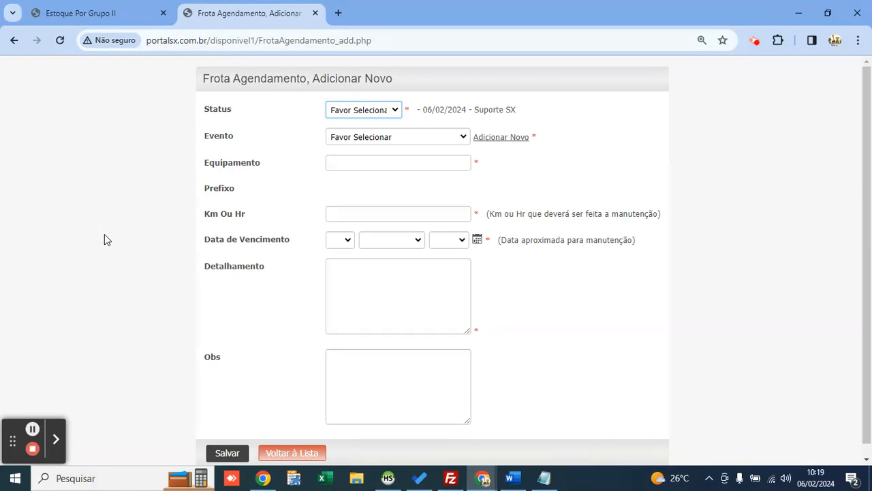
Step: Set the schedule status to Agendada and begin adding a new maintenance event type
left_click(354, 112)
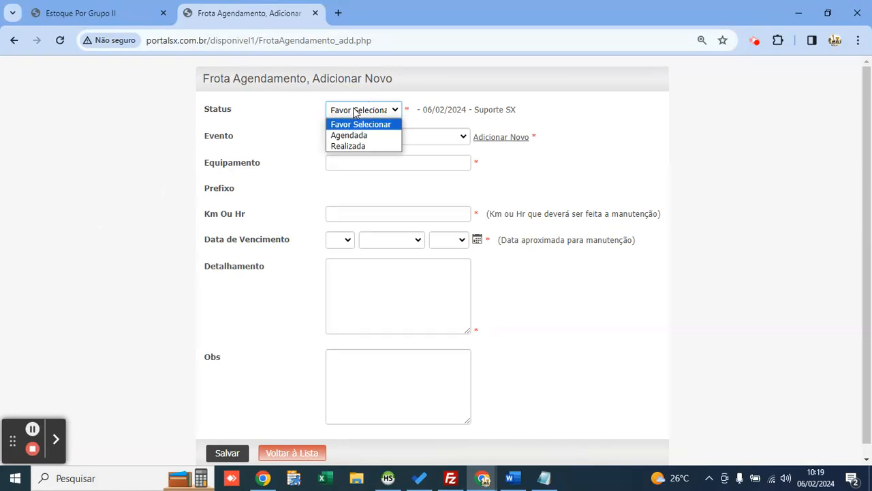
key("Down")
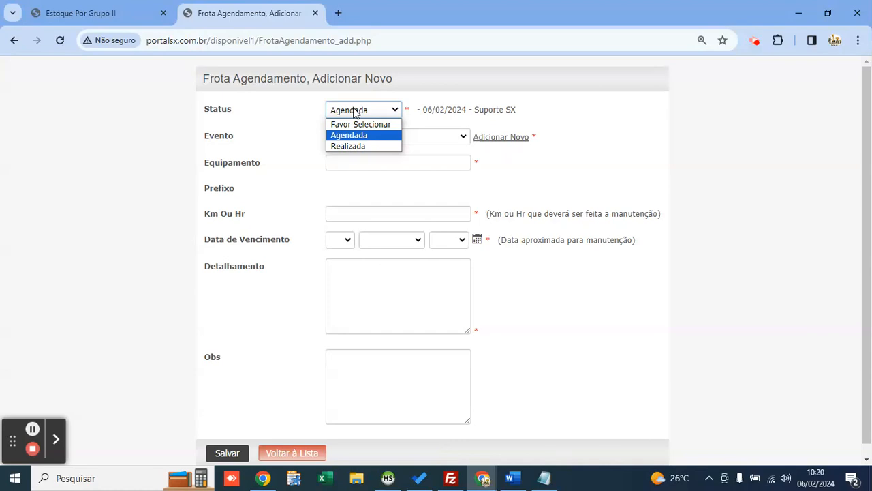
key("Down")
key("Up")
key("Return")
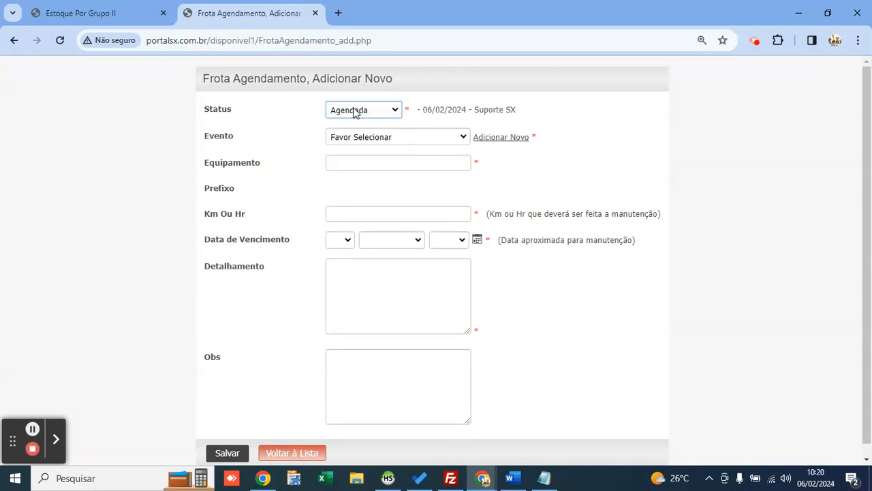
left_click(422, 137)
key("Escape")
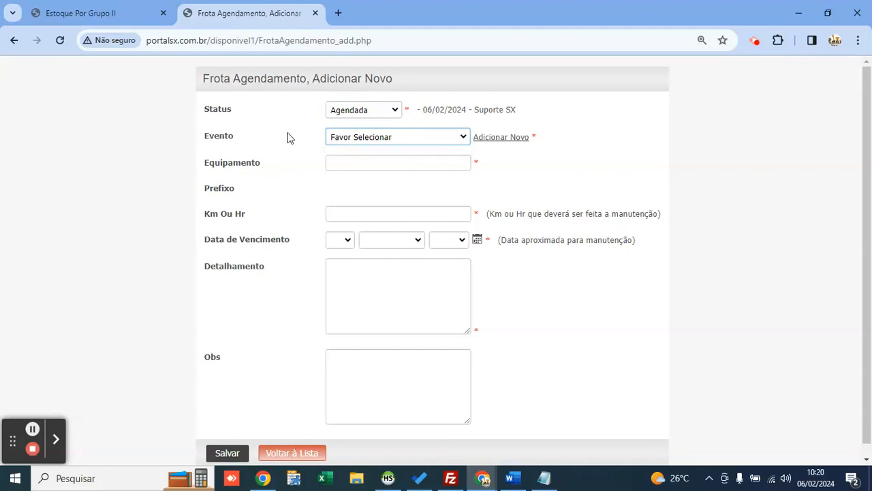
left_click(501, 138)
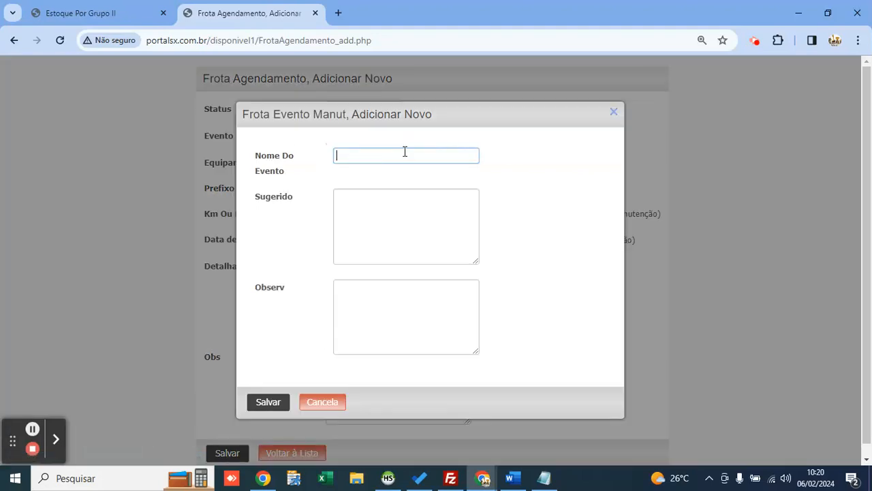
Step: Create event type REVISÃO PREVENTIVA with suggested work 'TROCA DE ÓLEO, TROCA DE FILTRO, REVISÃO NO M…'
left_click(405, 152)
type("REVISÃO PREVENTIVA")
key("Tab")
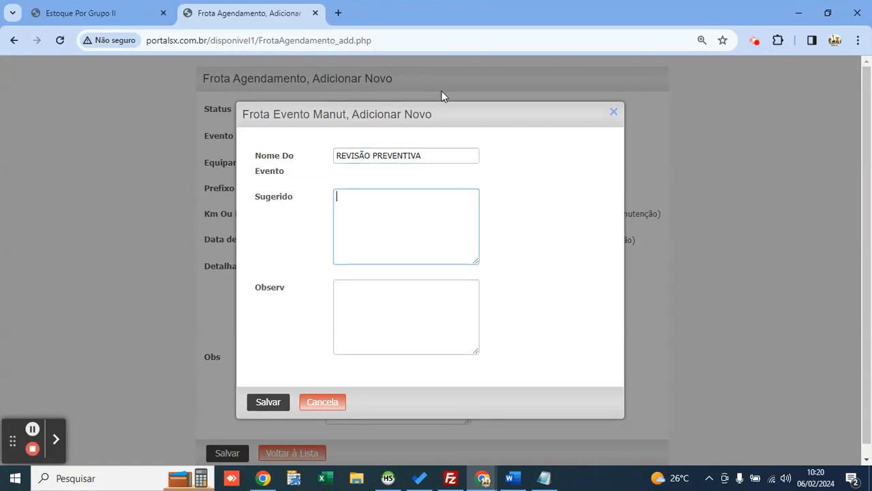
type("TROCA DE ÓLEO, TROCA DE ")
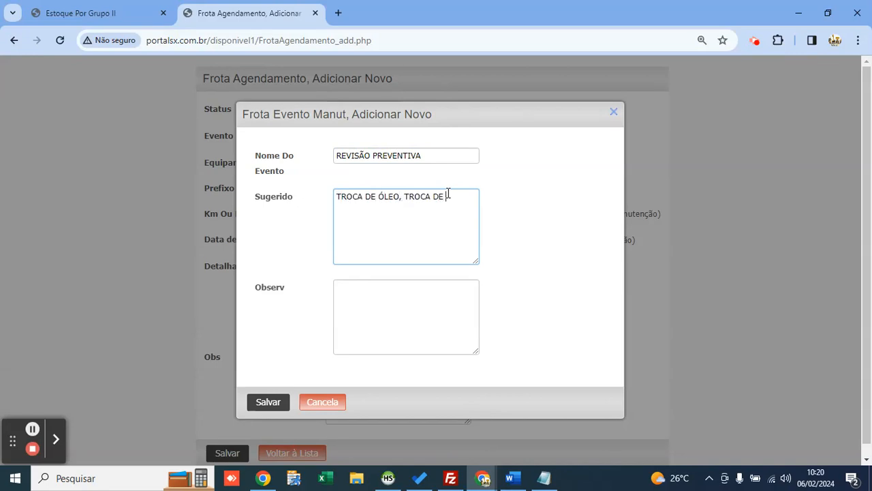
type("FILTRO, REVISÃO NO MOTOR")
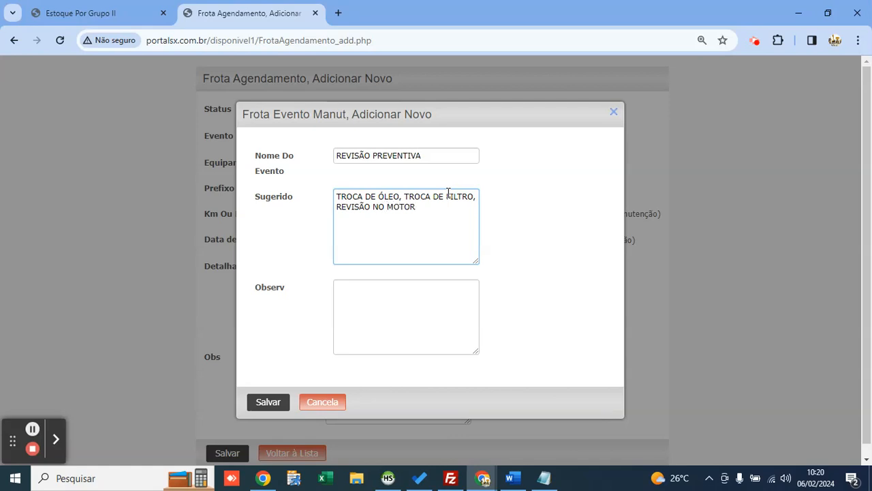
left_click(254, 167)
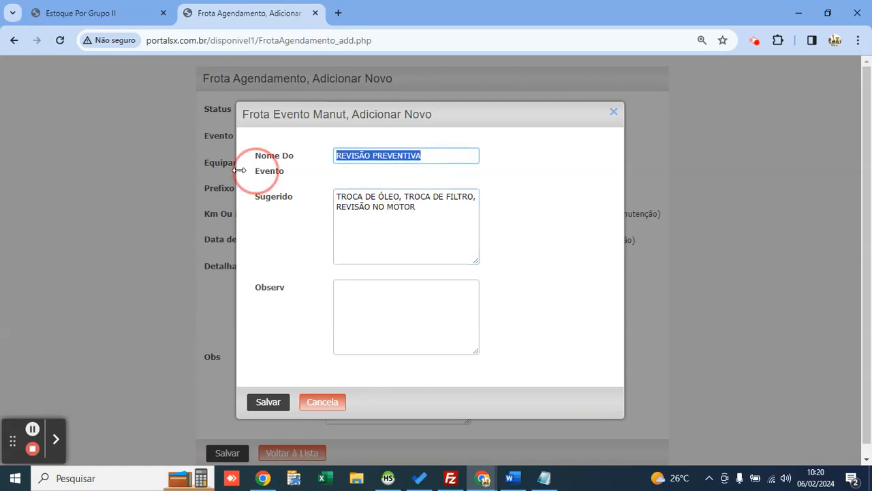
left_click(285, 406)
Step: Add and save a second event type, TROCA DE ÓLEO, with suggested work starting 'TROCA D'
left_click(506, 141)
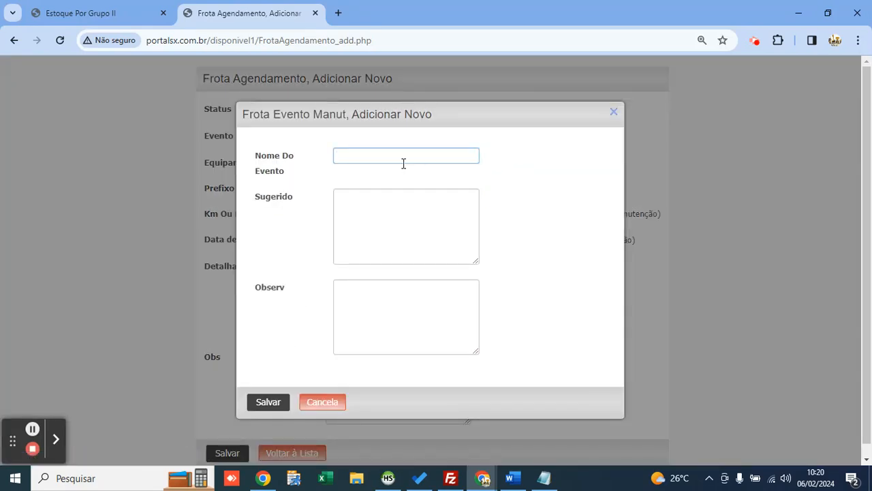
left_click(403, 164)
type("TROCA DE ÓLEO")
key("Tab")
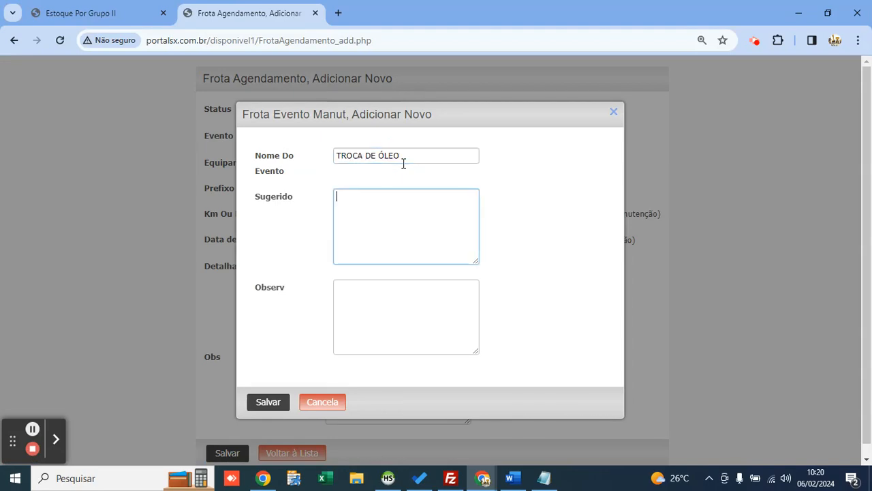
type("TROCA DE ÓLEO")
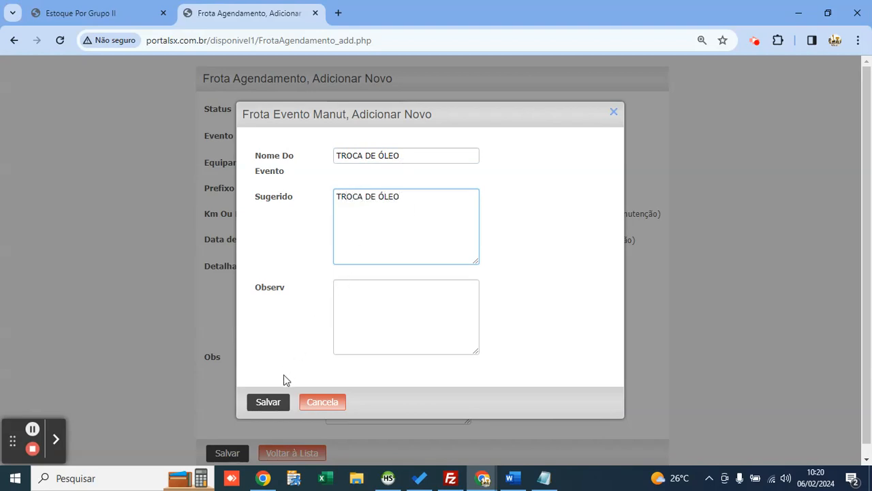
left_click(268, 402)
left_click(377, 139)
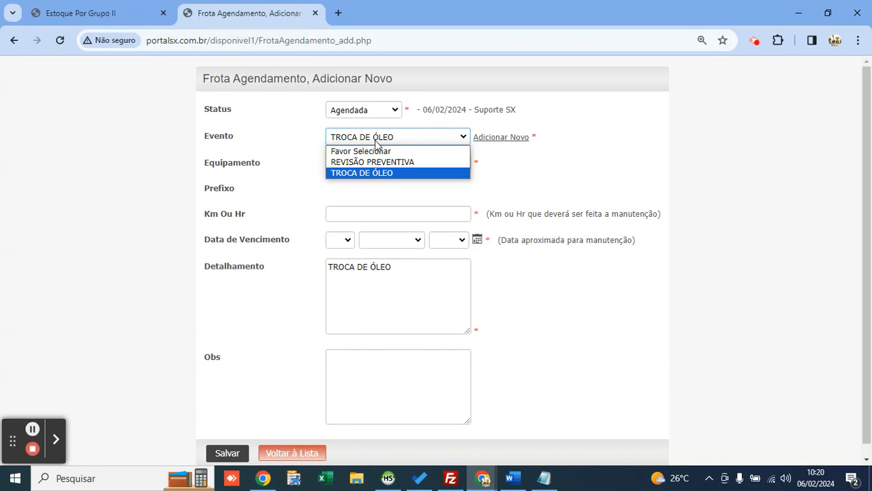
Step: Set the schedule's event to REVISÃO PREVENTIVA after briefly trying TROCA DE ÓLEO
key("Up")
key("Return")
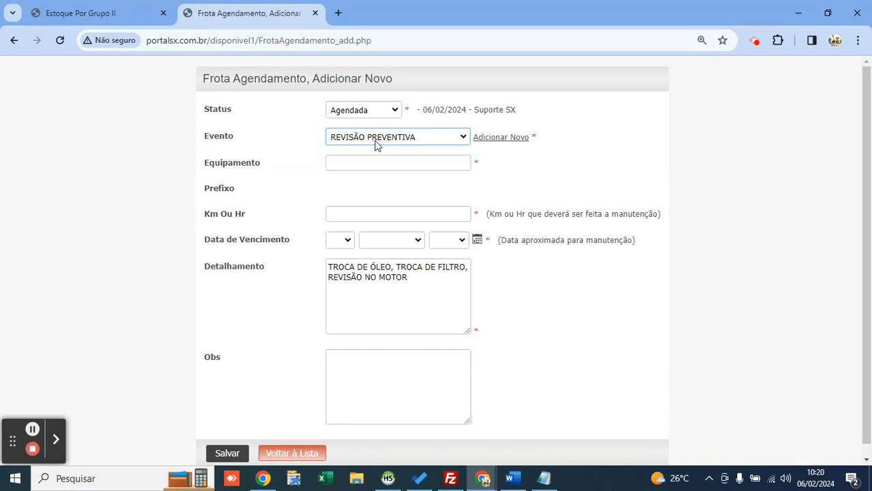
triple_click(417, 286)
left_click(415, 138)
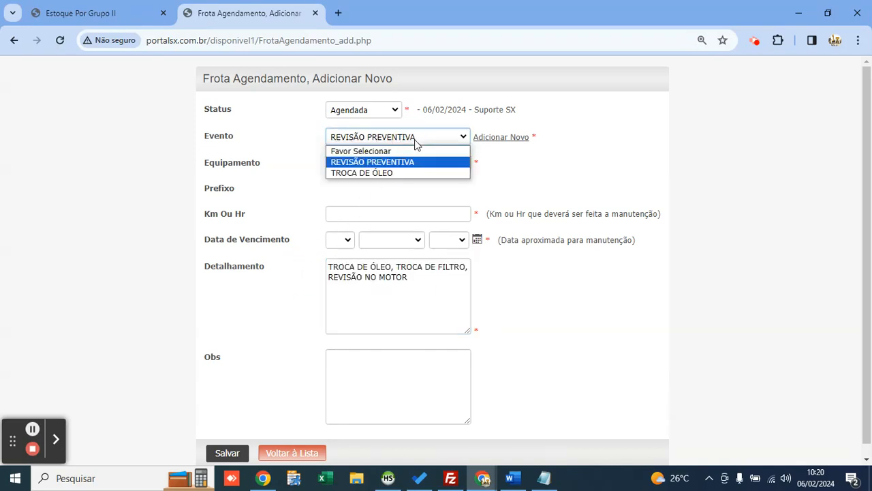
key("Down")
key("Return")
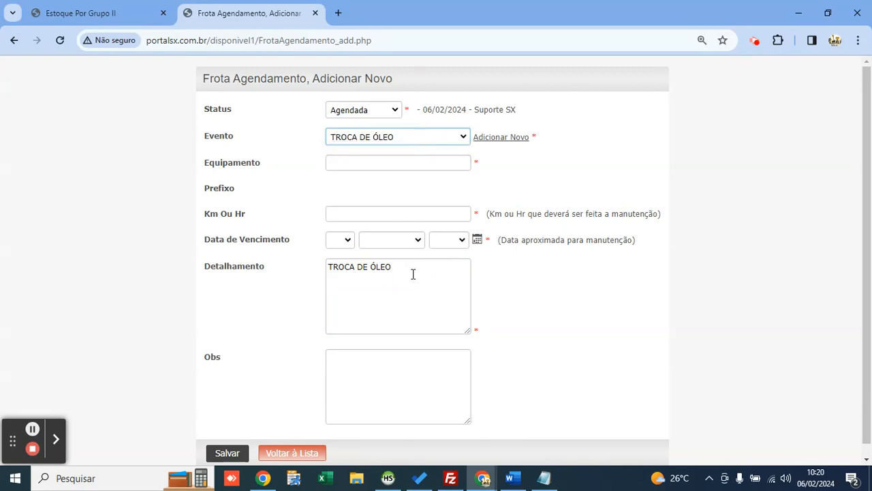
left_click_drag(413, 273, 320, 277)
left_click(407, 136)
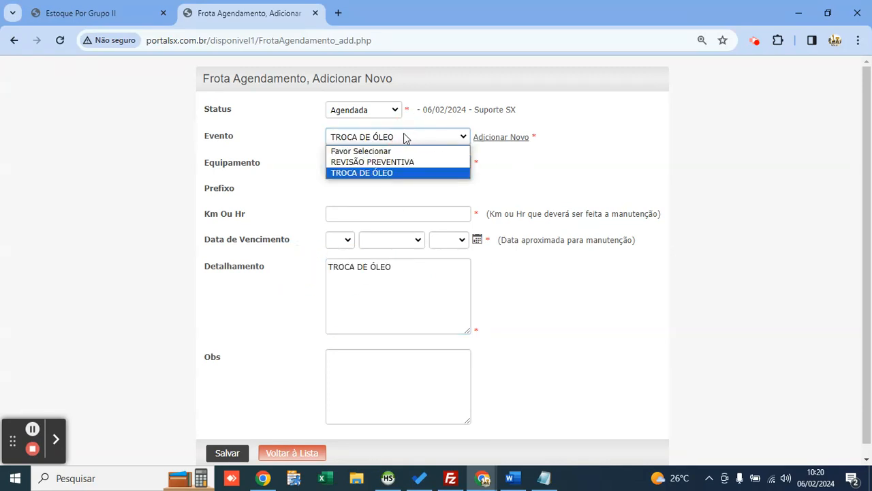
key("Up")
key("Return")
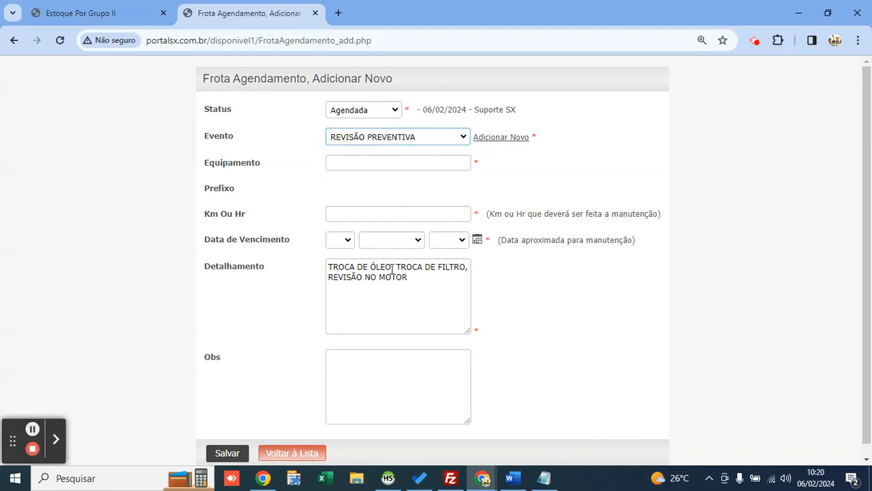
triple_click(411, 286)
Step: Choose equipment E05-PÁ CARREGADEIRA and enter 1006 in Km Ou Hr
left_click(377, 169)
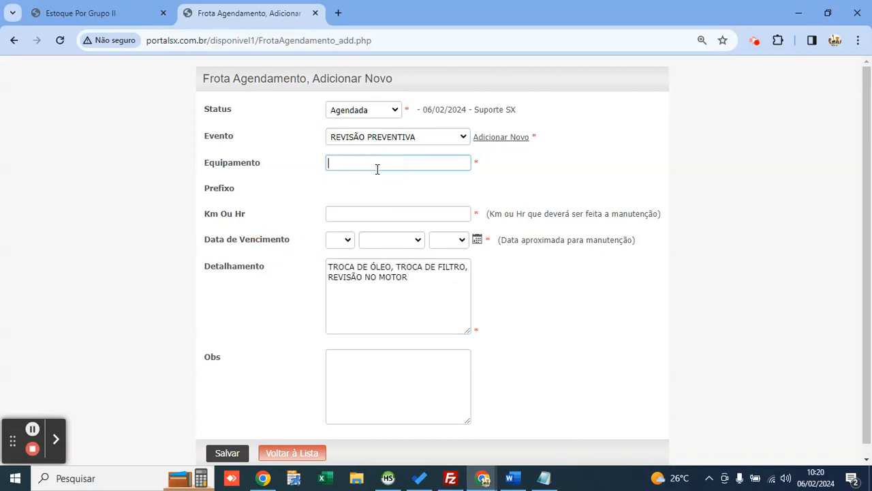
double_click(336, 161)
left_click(341, 161)
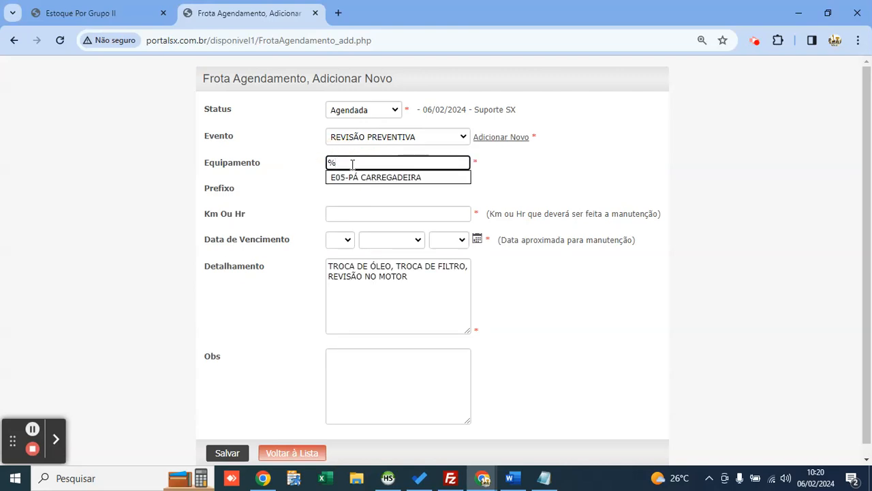
left_click(382, 178)
left_click(377, 211)
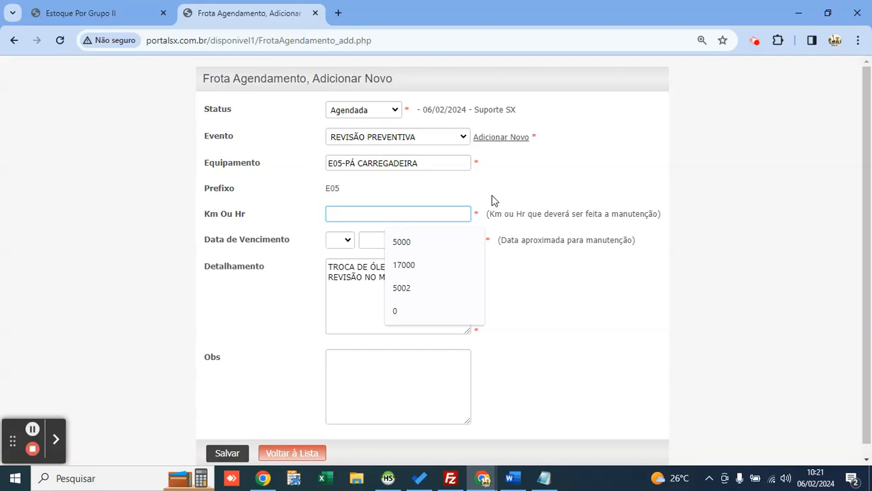
type("110")
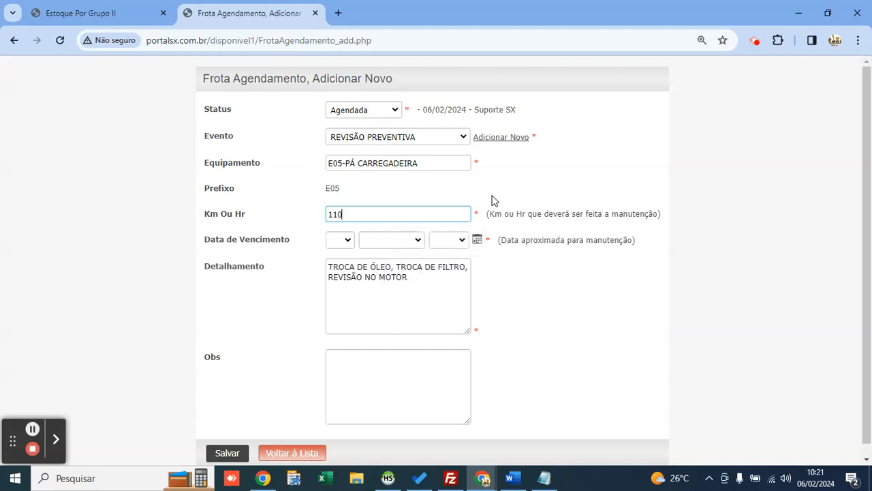
key("BackSpace")
key("BackSpace")
type("00")
left_click_drag(291, 240, 188, 239)
left_click(398, 214)
Step: Set the due date to today, 6 February 2024, and save the schedule
left_click(478, 242)
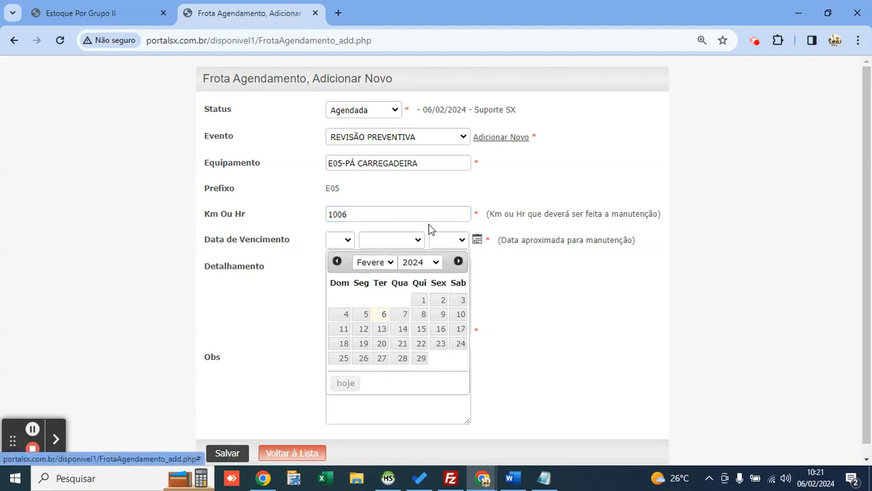
left_click(382, 343)
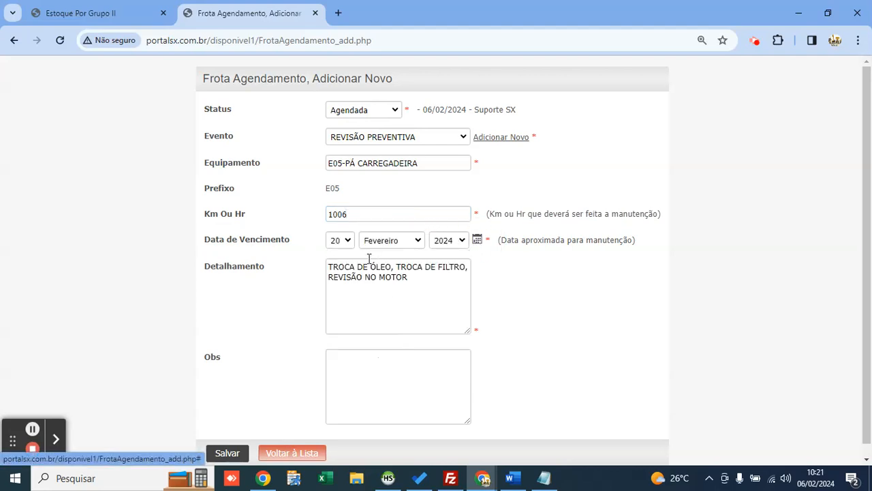
left_click(475, 242)
left_click(343, 382)
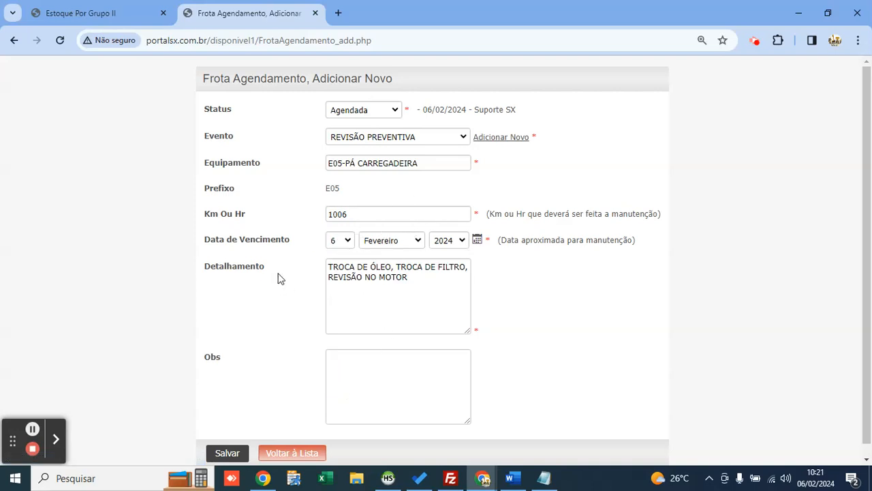
left_click(235, 453)
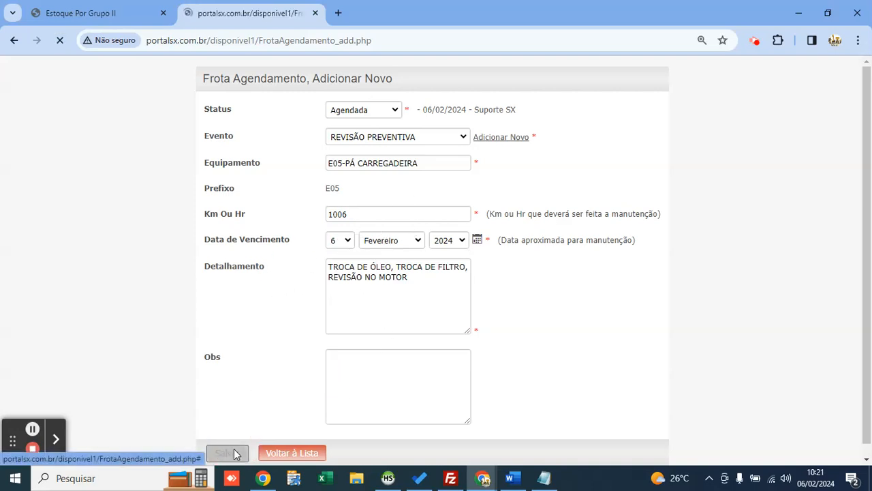
scroll(275, 247, "down", 1)
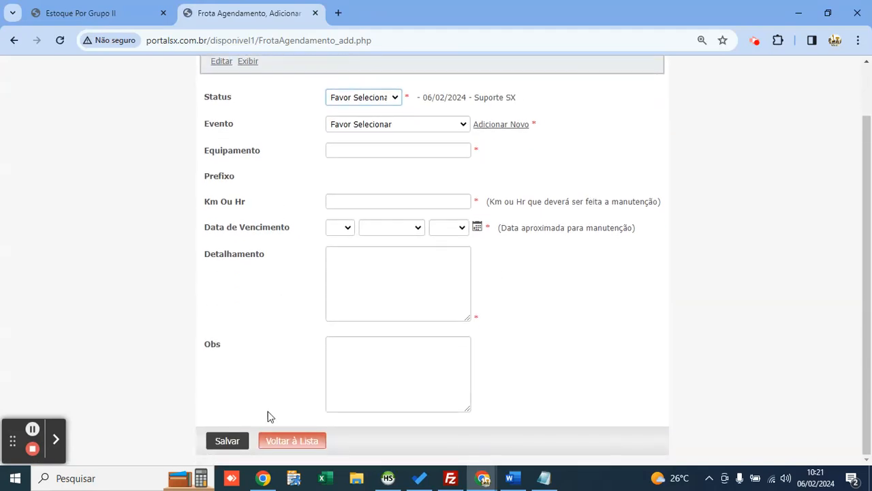
left_click(297, 441)
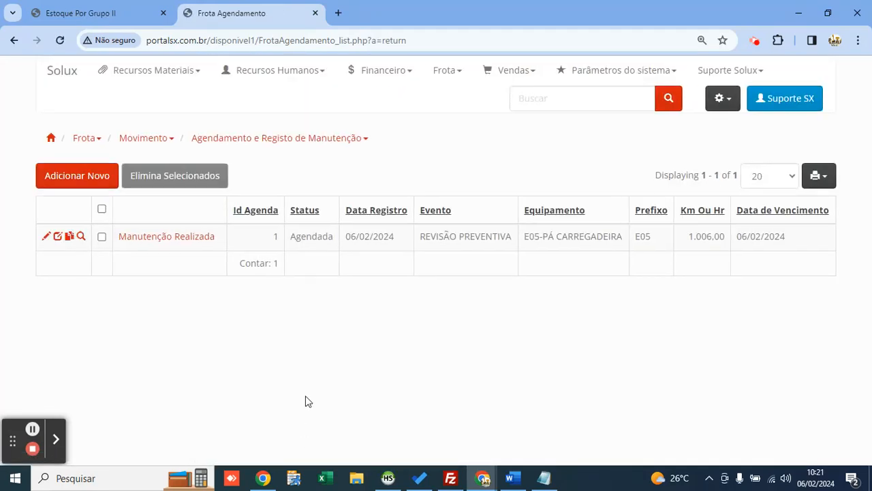
double_click(317, 236)
left_click(310, 247)
left_click_drag(345, 240, 402, 243)
left_click(424, 145)
left_click(69, 81)
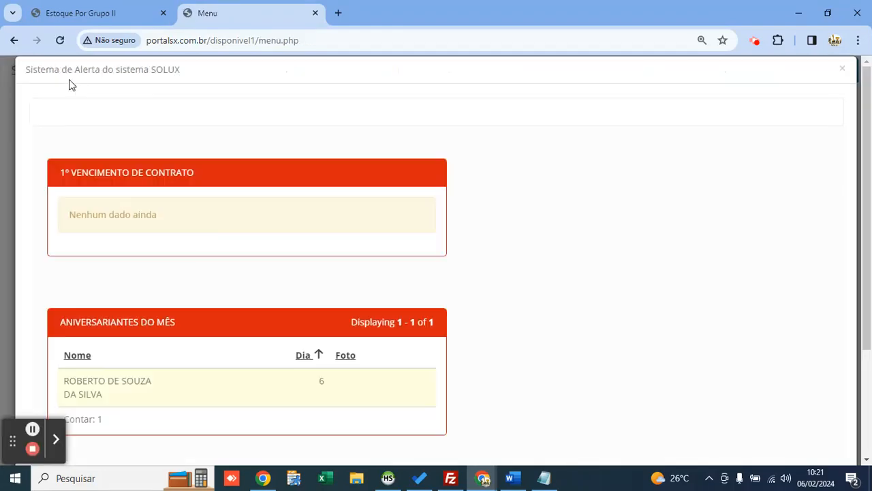
scroll(244, 223, "down", 4)
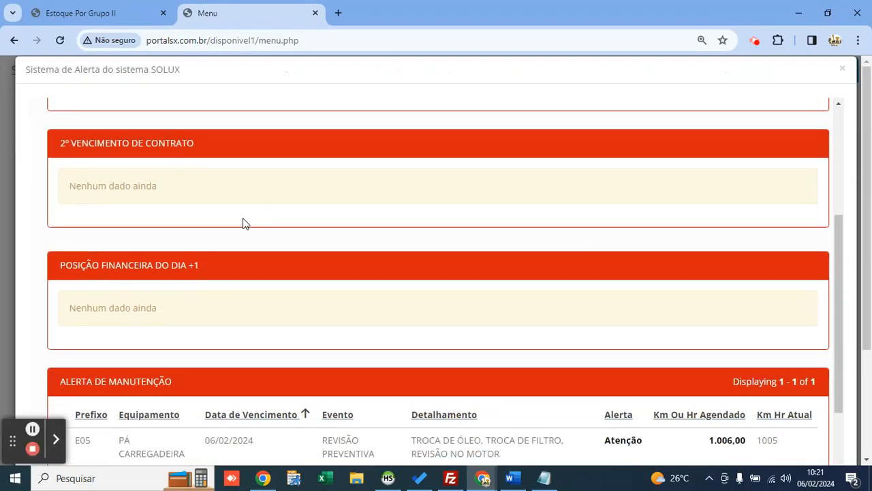
left_click_drag(174, 253, 51, 253)
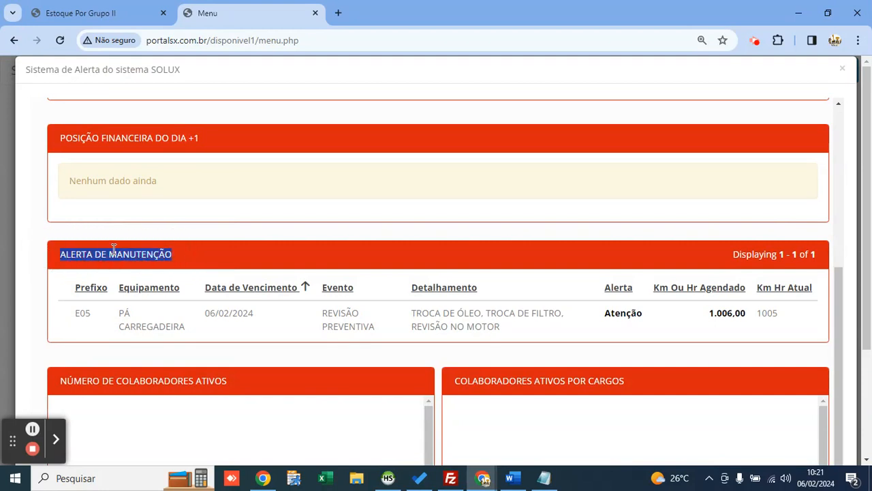
scroll(114, 249, "down", 1)
triple_click(122, 249)
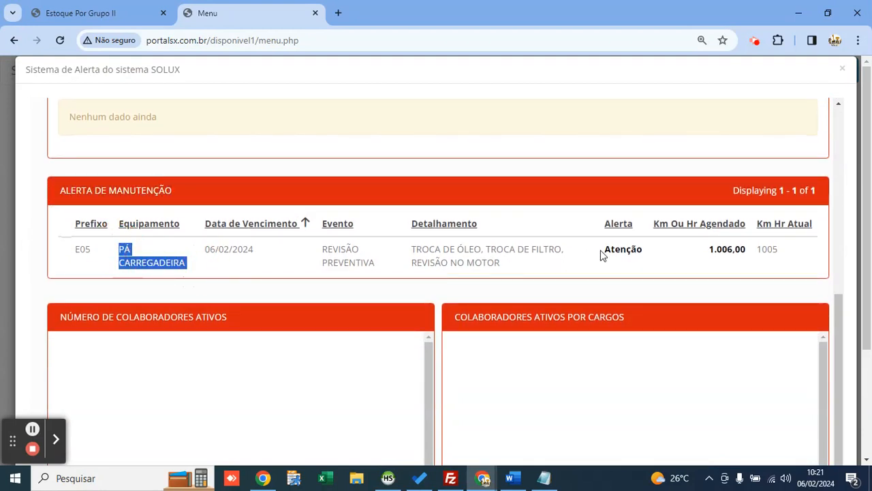
double_click(623, 250)
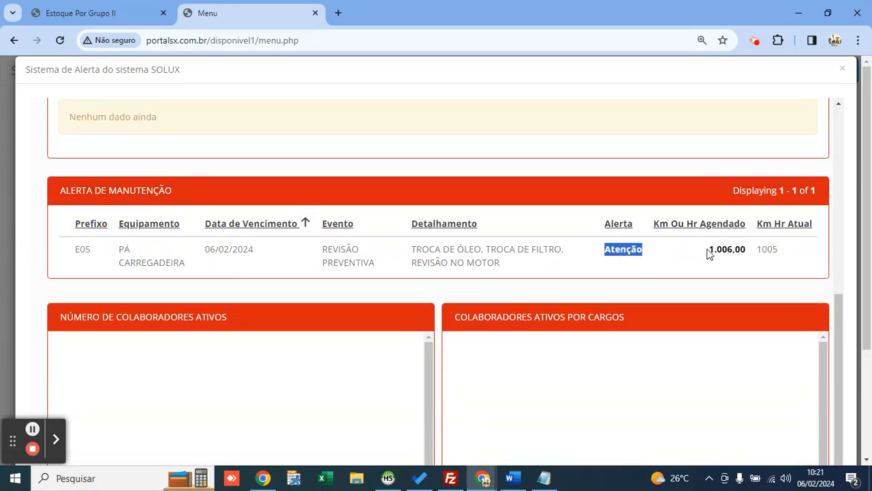
double_click(728, 250)
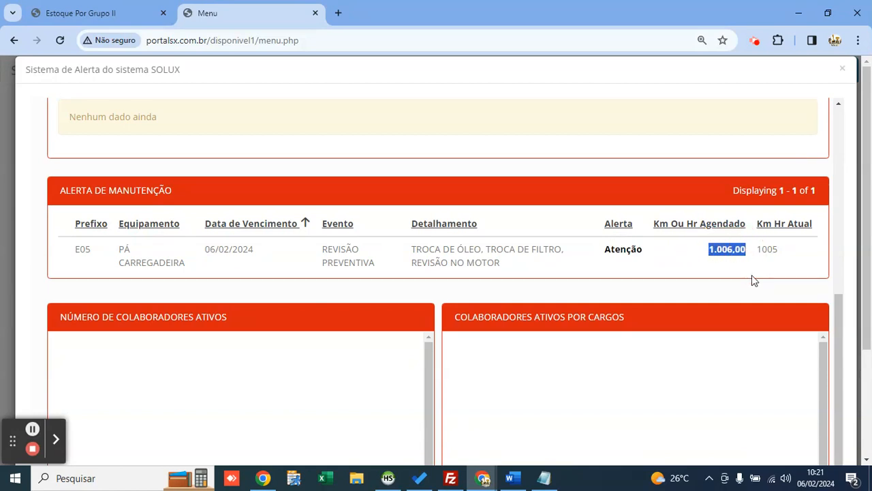
left_click(727, 251)
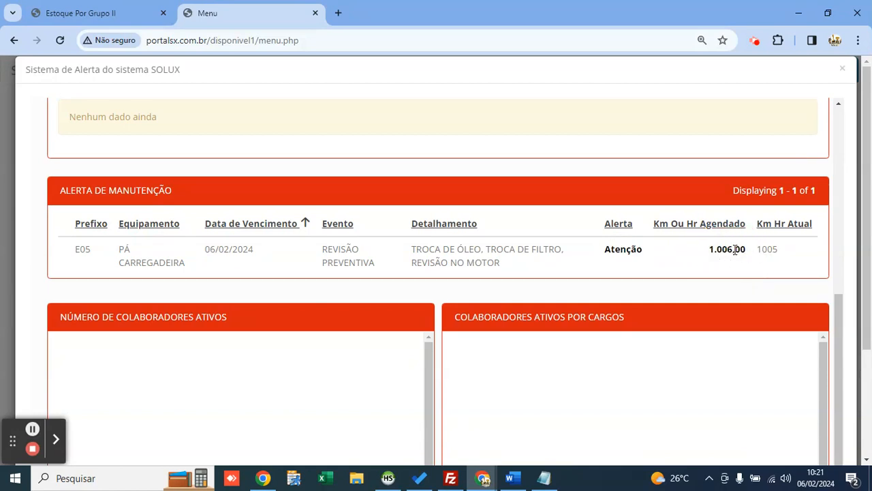
double_click(767, 251)
left_click(765, 273)
triple_click(237, 250)
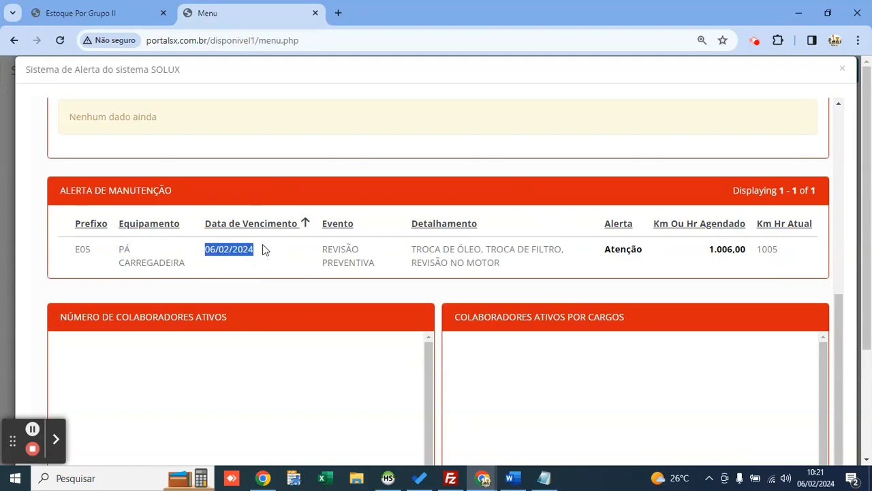
left_click(229, 253)
scroll(242, 252, "up", 5)
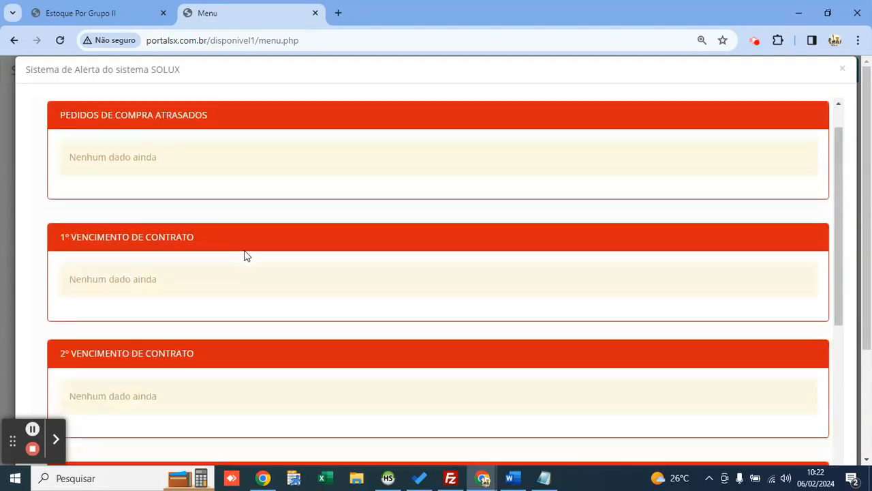
Step: Close the alert and start a completed-maintenance record for E05's scheduled revision
left_click(842, 69)
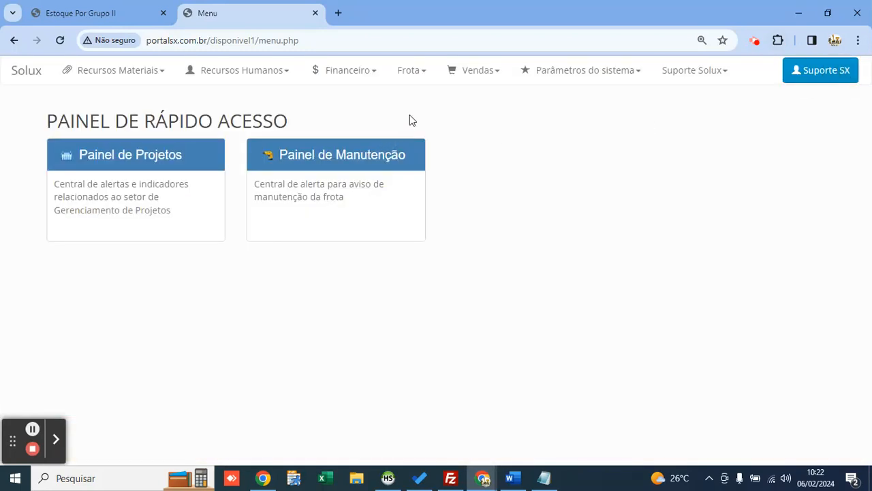
left_click(423, 83)
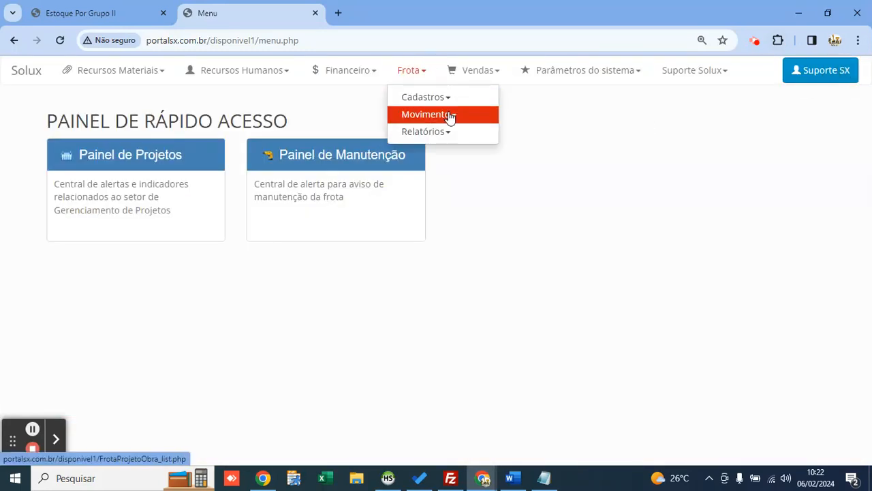
left_click(449, 113)
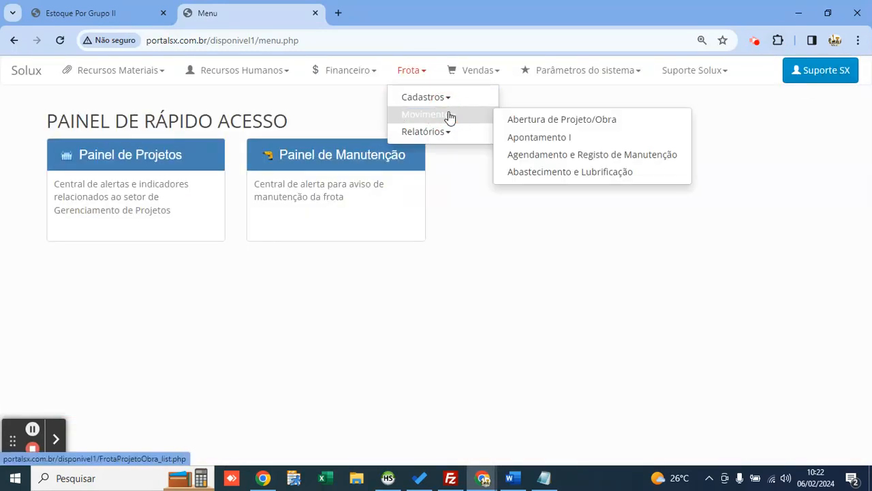
left_click(550, 162)
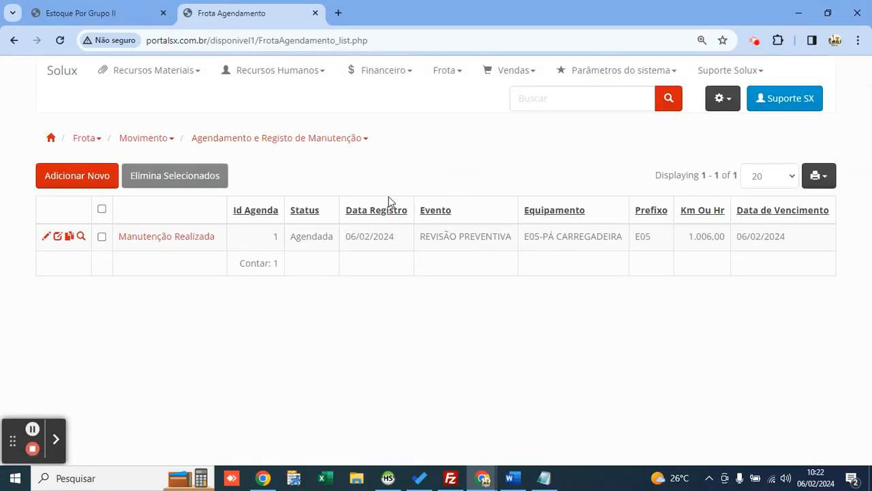
left_click(177, 244)
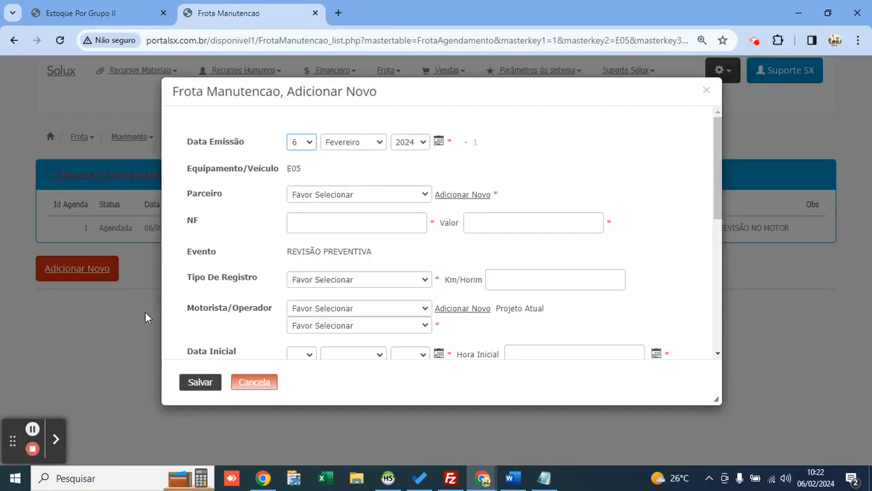
Step: Choose partner POSTO ALVES, enter invoice number 312321 and value 430
left_click(348, 198)
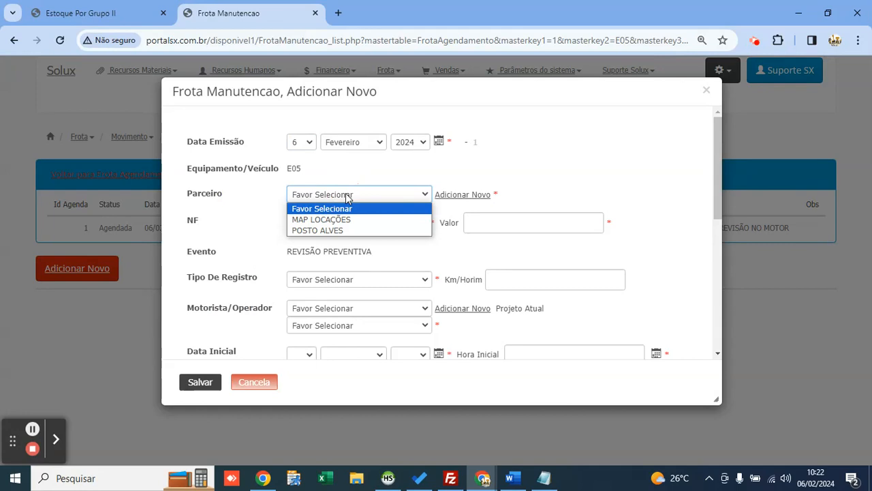
key("Down")
key("Up")
key("Down")
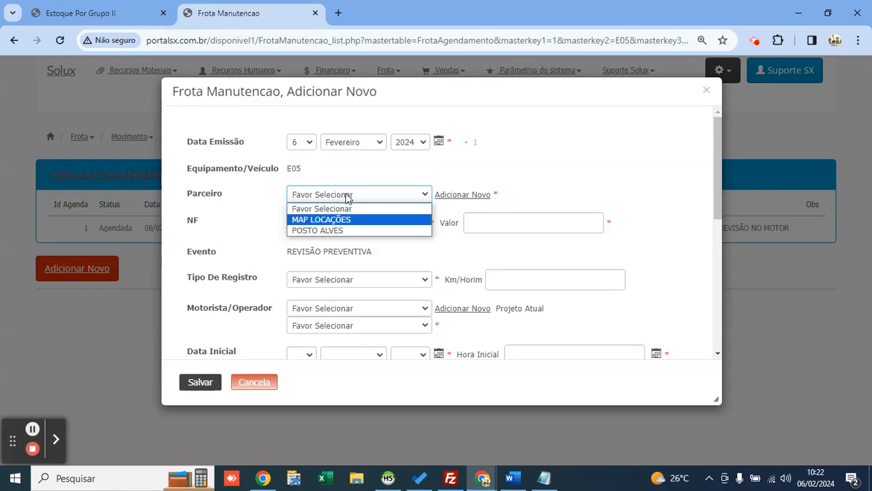
key("Down")
key("Tab")
left_click(375, 224)
type("312321")
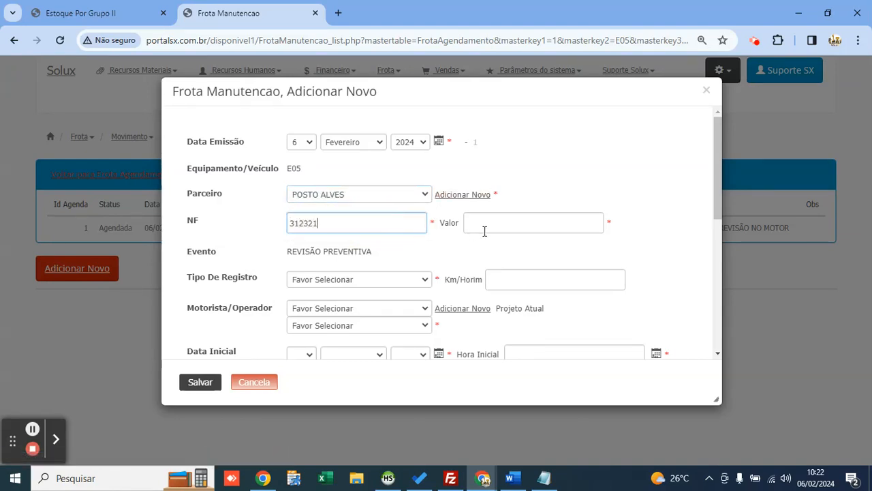
left_click(487, 230)
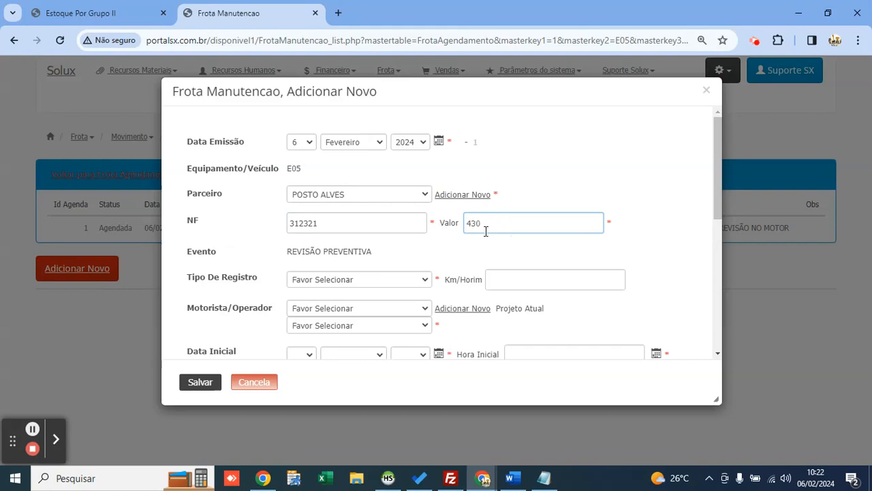
scroll(486, 224, "down", 1)
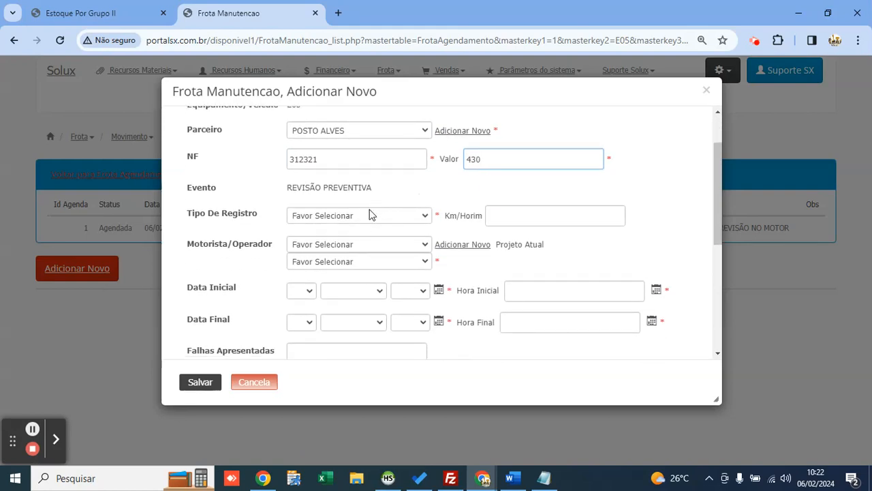
Step: Set record type to HORA and add a new operator by name as the driver
left_click(367, 218)
key("Down")
key("Down")
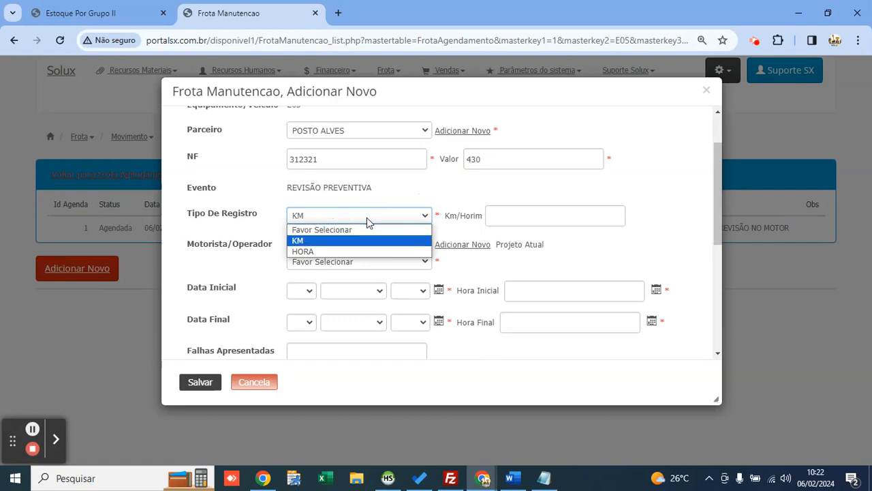
key("Return")
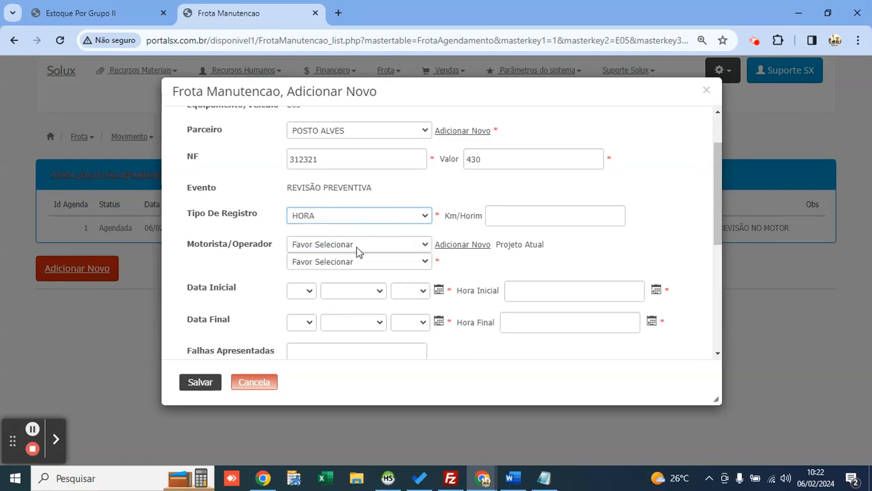
left_click(357, 246)
key("Down")
key("Return")
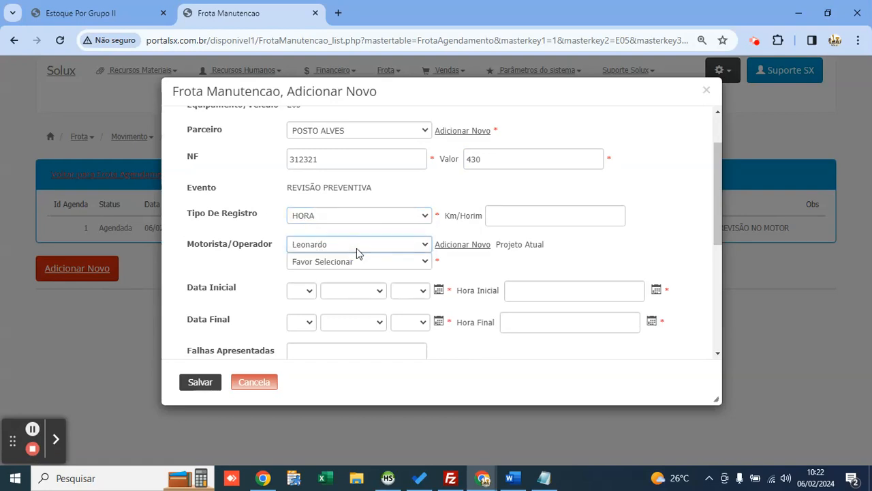
left_click(459, 246)
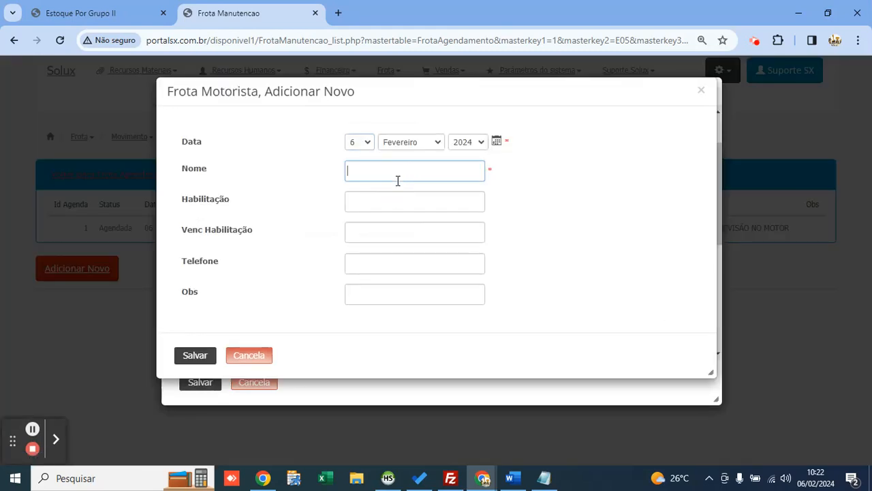
type("roberto")
key("ctrl+a")
key("BackSpace")
type("ROBER")
left_click(195, 355)
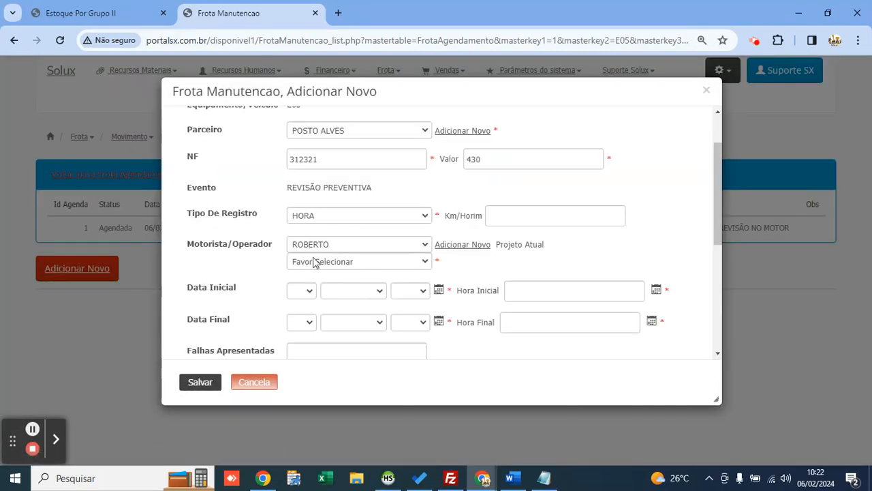
Step: Set the project to 2-TERRAPLENAGEM ESTACIONAMENTO
left_click(348, 264)
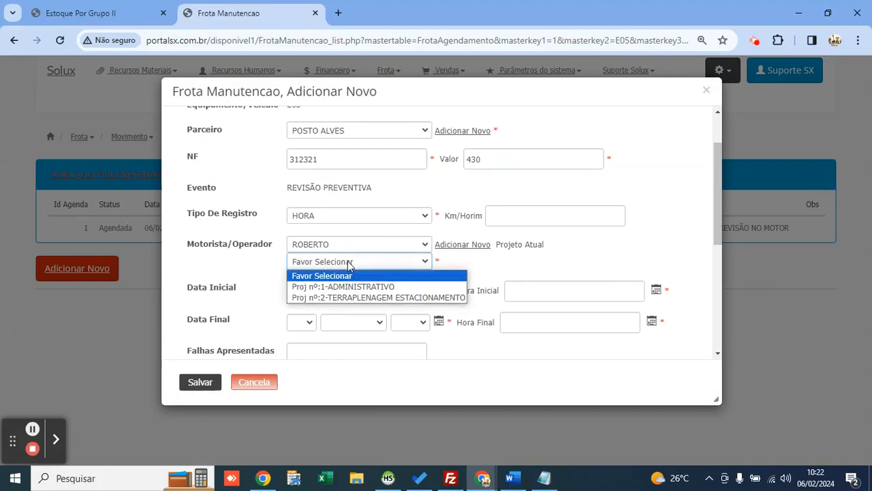
key("Down")
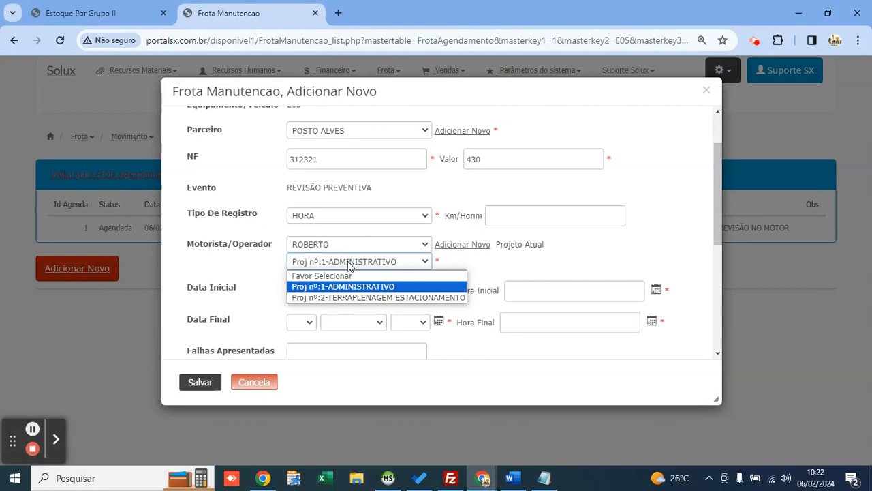
key("Down")
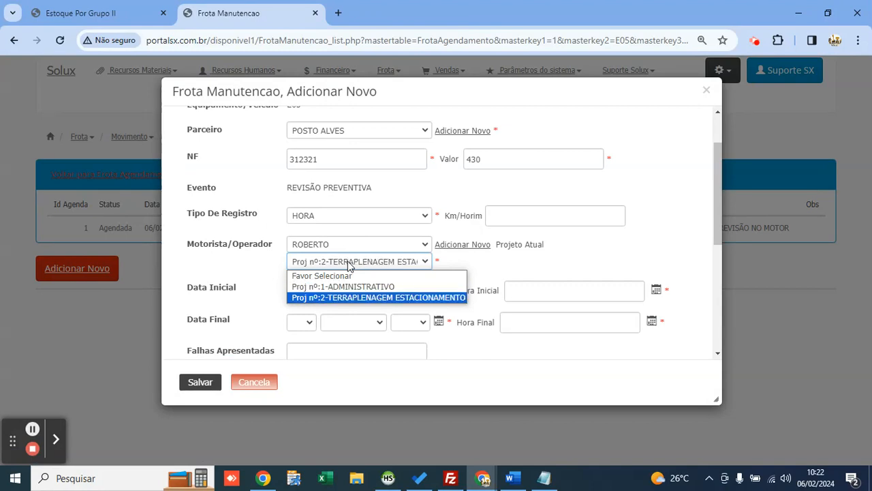
key("Return")
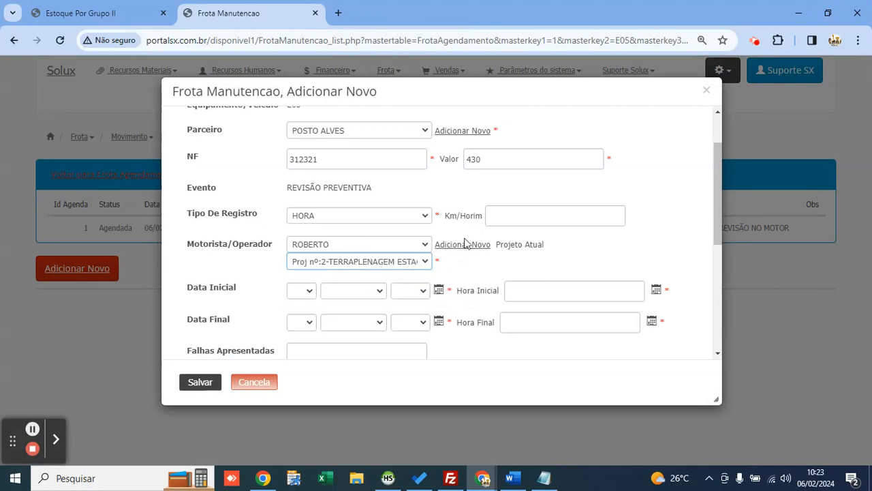
scroll(463, 246, "down", 1)
Step: Set the service period to 6 February 2024, from 06:00 to 20:00
left_click(438, 230)
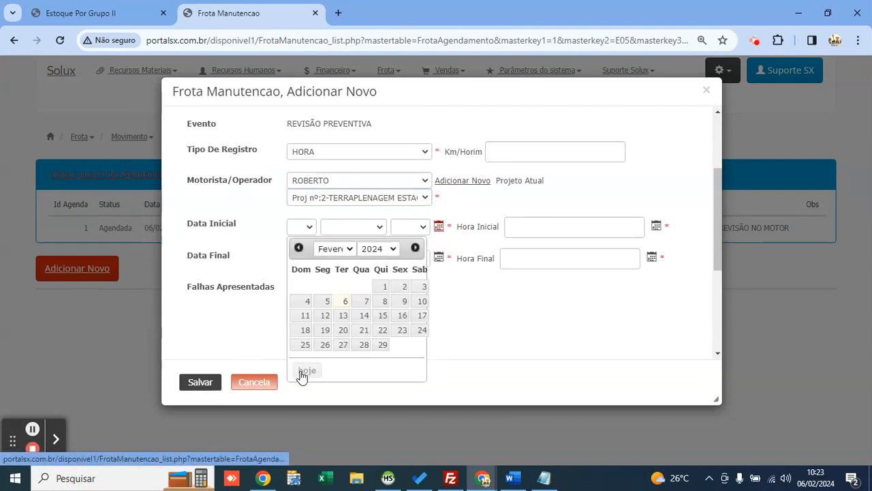
left_click(304, 372)
left_click(658, 226)
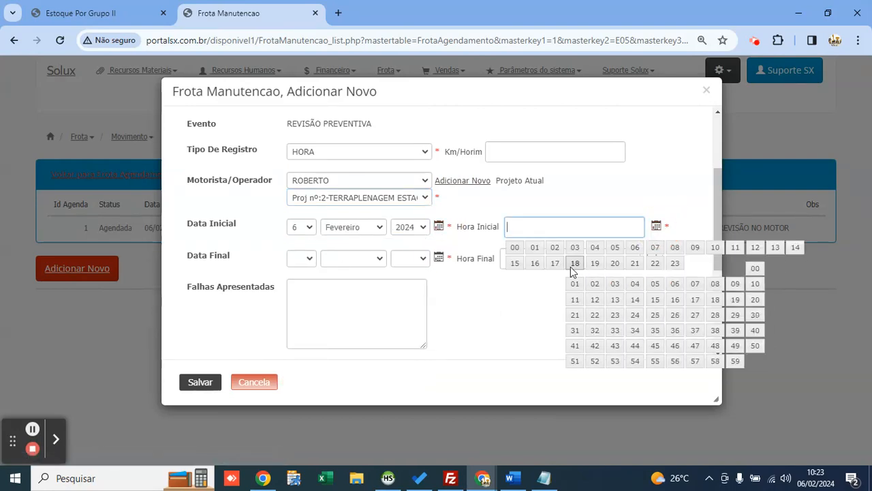
left_click(639, 250)
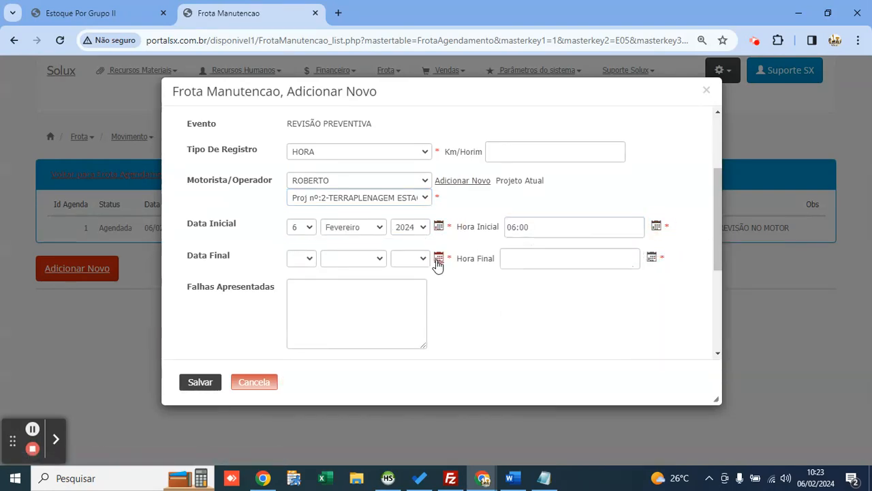
left_click(439, 259)
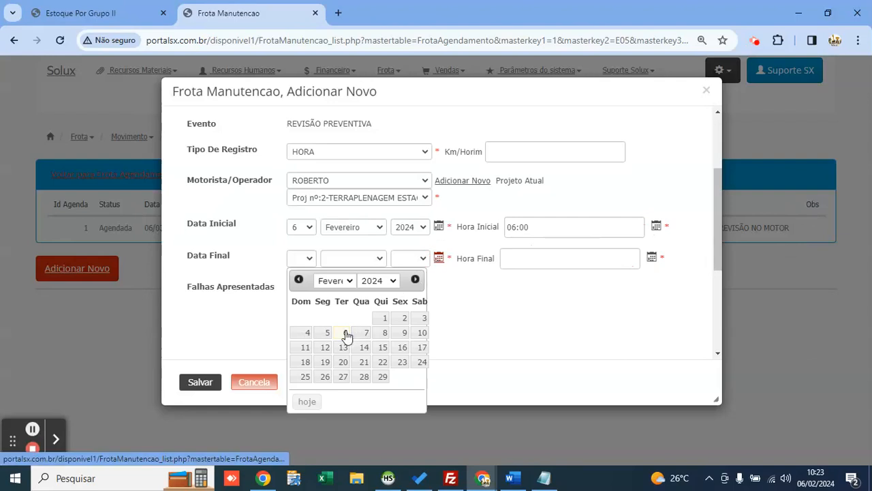
left_click(345, 332)
left_click(652, 257)
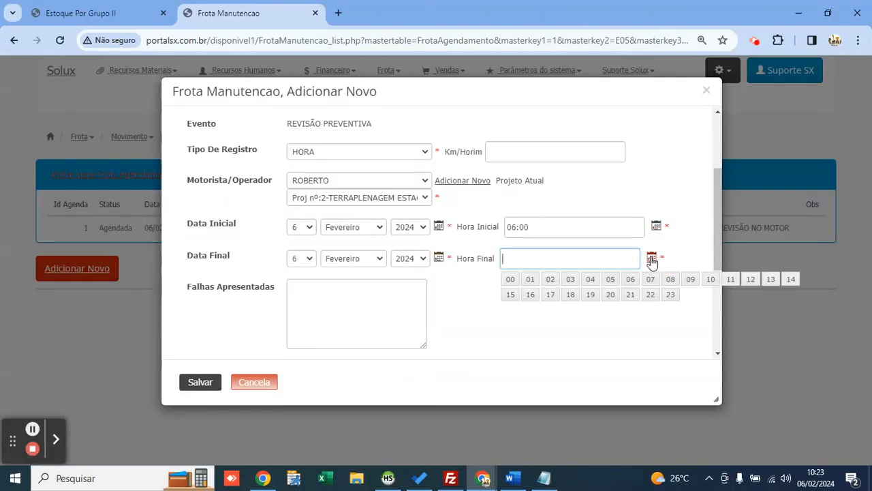
mouse_move(610, 295)
left_click(790, 301)
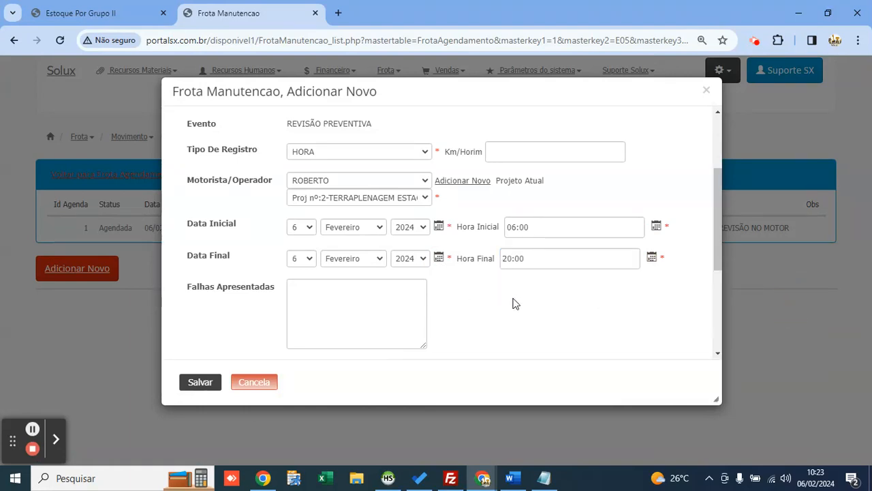
left_click(547, 226)
Step: Enter 'FALHA NO MOTOR,' as failures found, review solutions and observations, and save the record
scroll(477, 266, "down", 1)
left_click(368, 234)
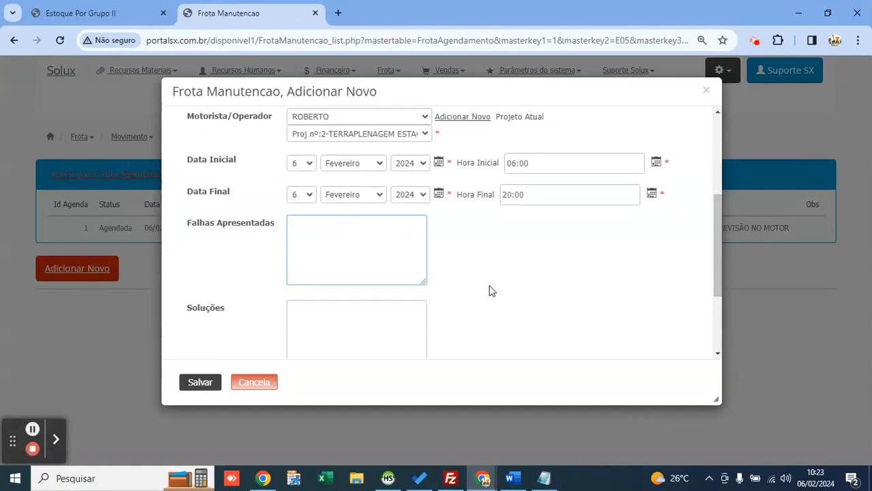
type("FALHA NO MOTOR,")
scroll(369, 271, "down", 2)
left_click(327, 203)
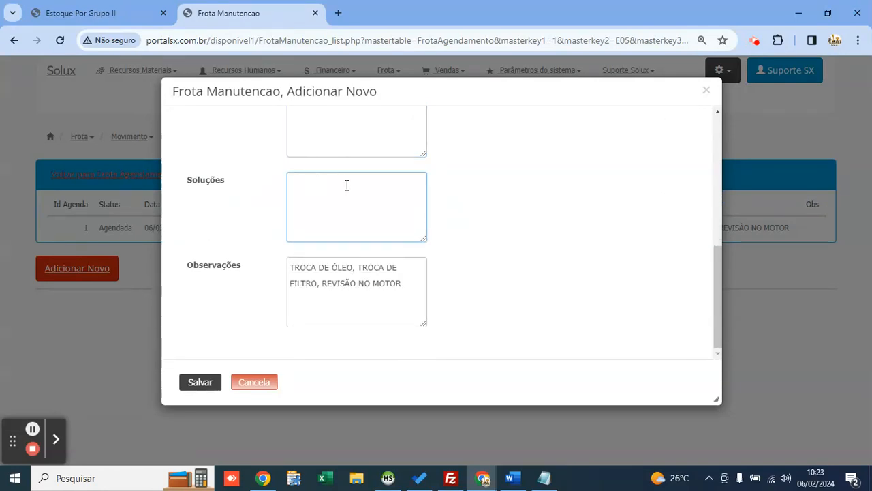
left_click_drag(408, 285, 275, 272)
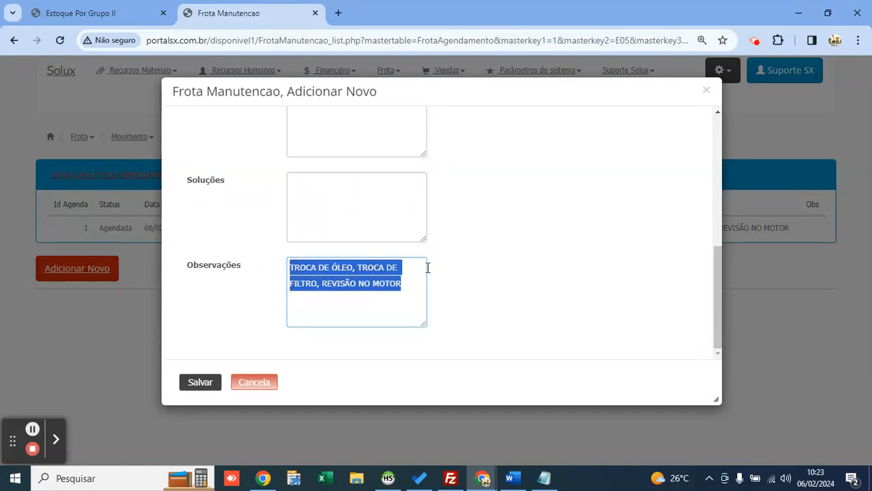
left_click(208, 386)
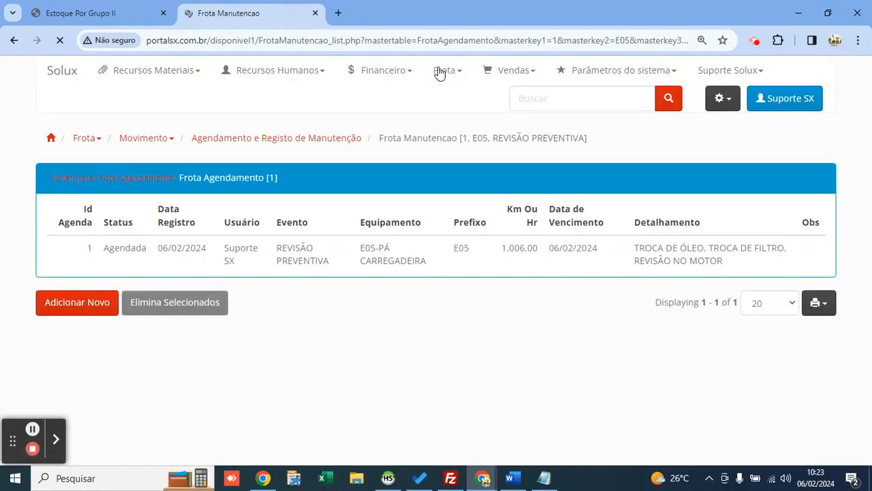
Step: Change the E05 schedule's status from Agendada to Realizada inline and save the row
left_click(439, 71)
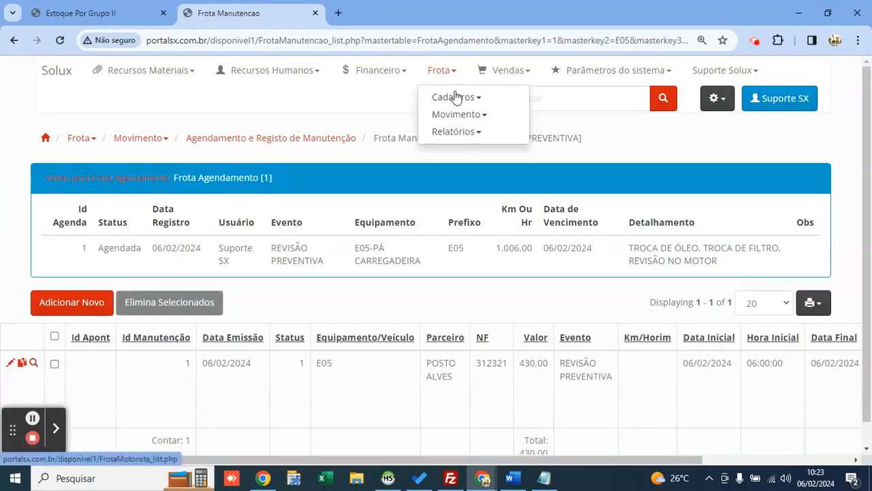
mouse_move(464, 114)
left_click(576, 156)
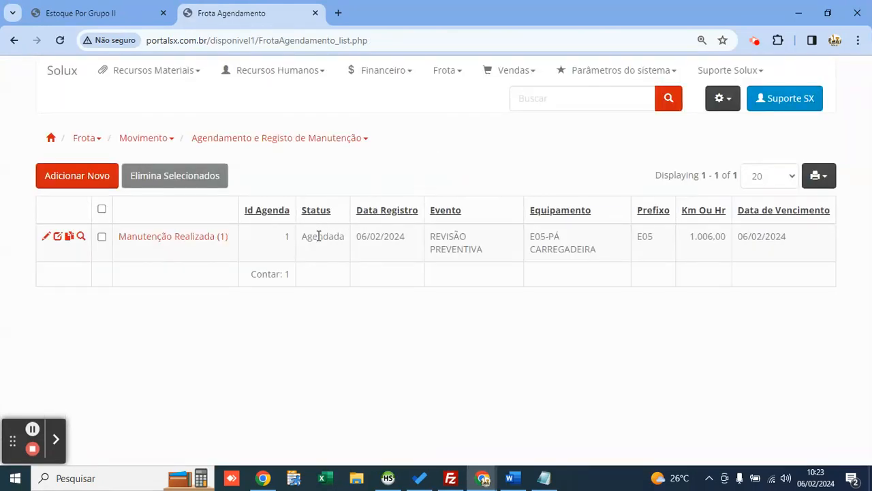
double_click(318, 236)
left_click(57, 237)
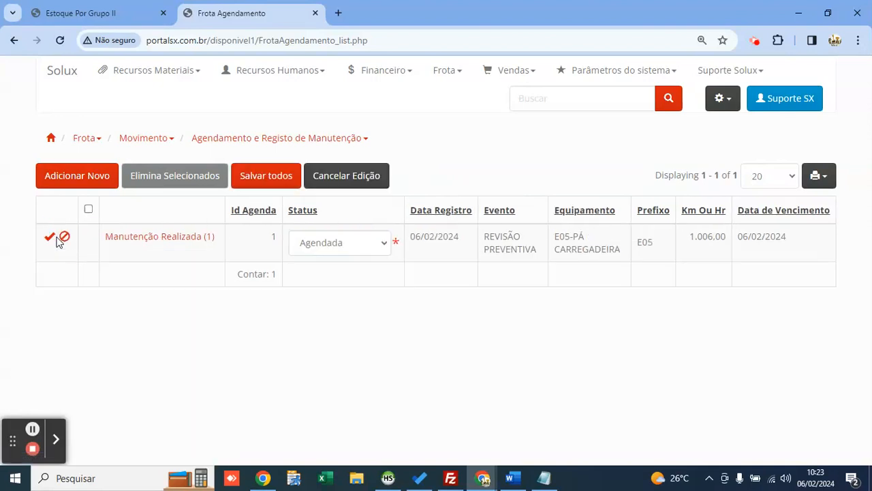
left_click(332, 237)
left_click(339, 287)
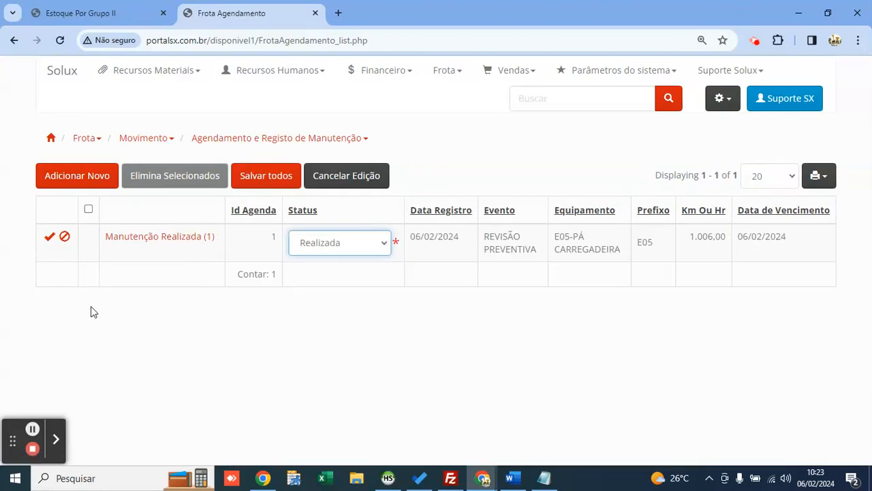
left_click(50, 239)
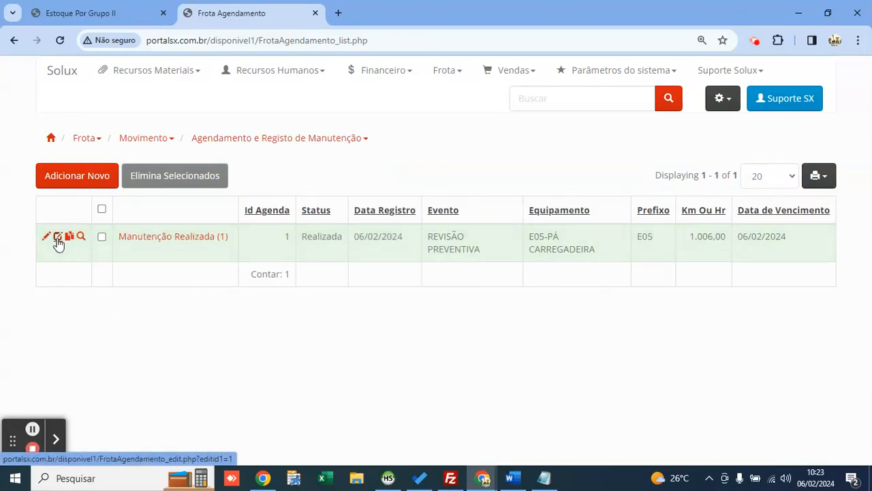
Step: Re-save the row as Realizada, open the home menu in a new tab, and close Estoque Por Grupo II
left_click(58, 238)
left_click(334, 243)
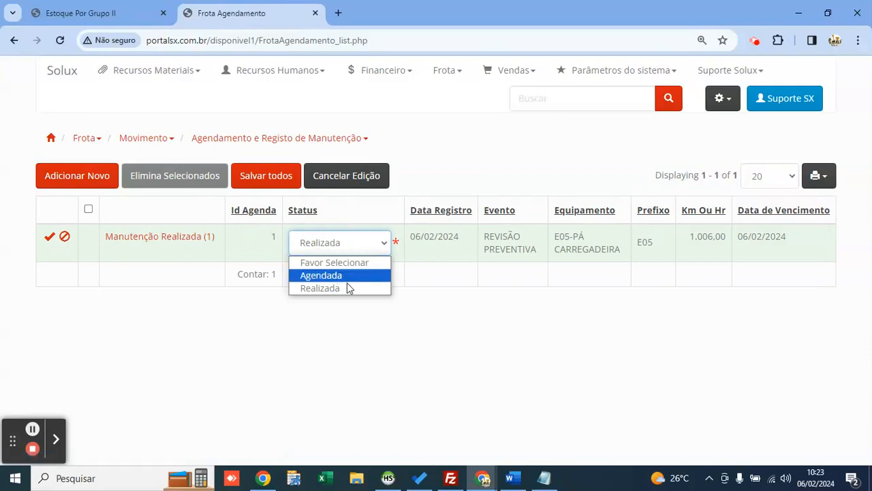
left_click(344, 288)
left_click(49, 236)
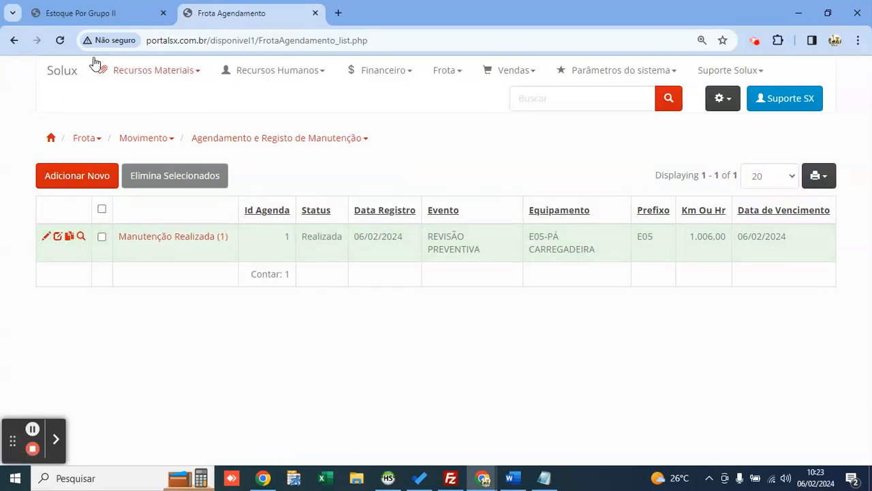
middle_click(65, 72)
left_click(163, 13)
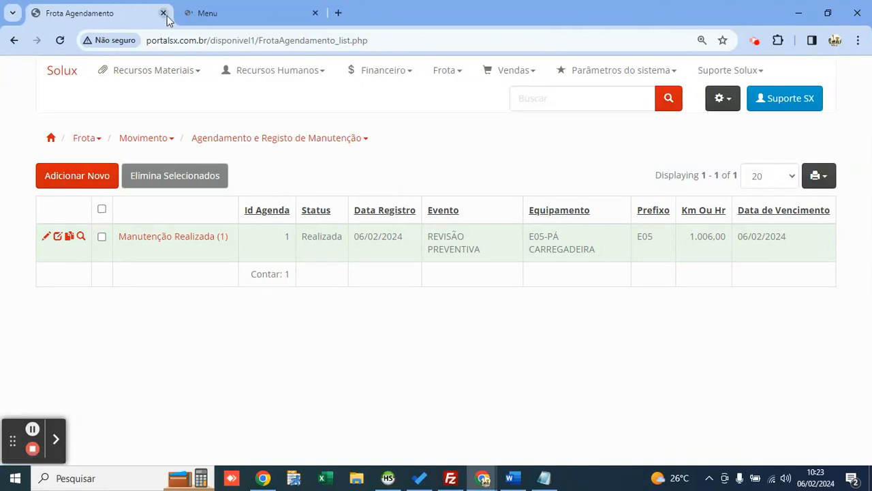
Step: Switch to the Menu tab and scroll the alert panel to the empty ALERTA DE MANUTENÇÃO section
left_click(239, 7)
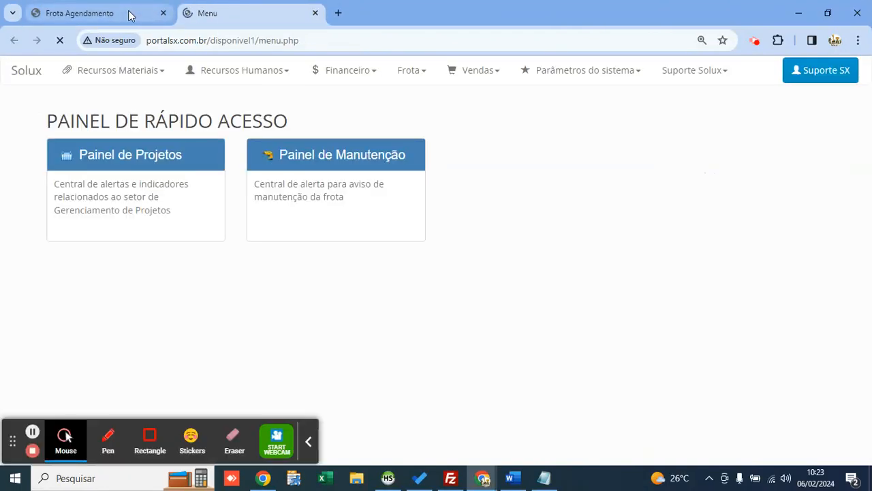
left_click(310, 441)
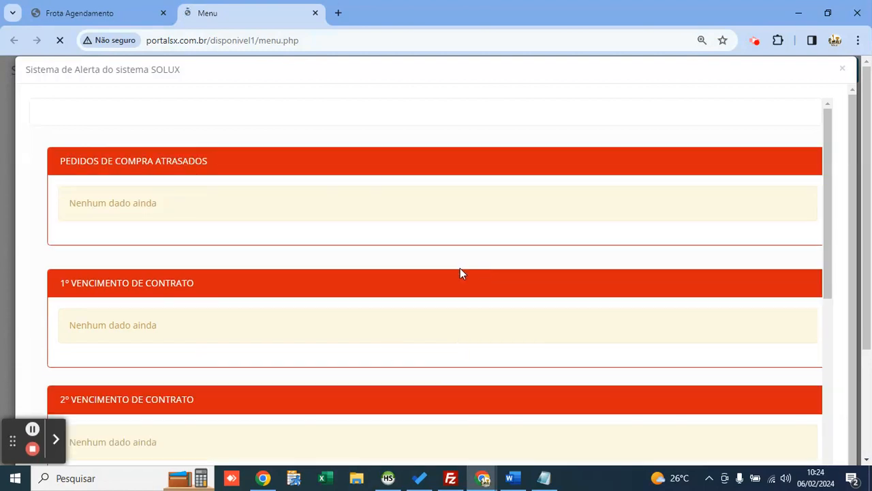
scroll(477, 273, "down", 6)
double_click(112, 190)
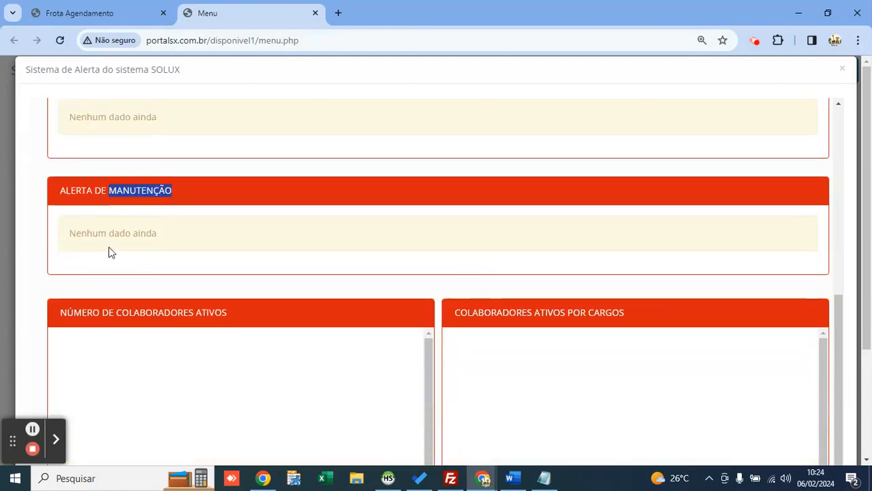
left_click(118, 234)
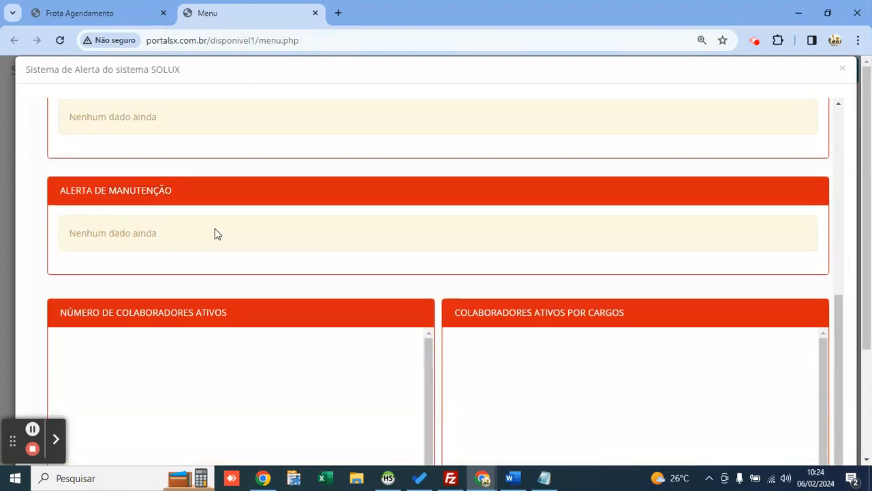
Step: Close the Menu tab and reopen the schedule list to check E05's Manutenção Realizada (1)
left_click(106, 15)
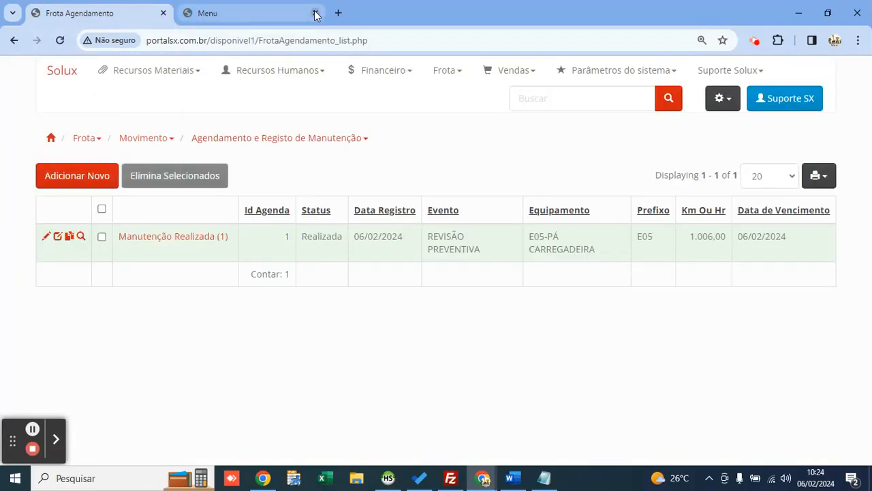
left_click(314, 13)
left_click(444, 70)
mouse_move(464, 114)
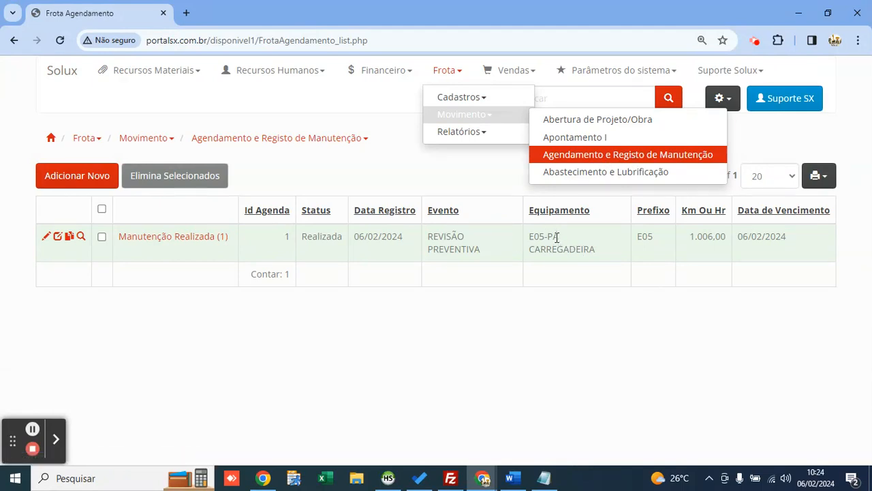
mouse_move(175, 244)
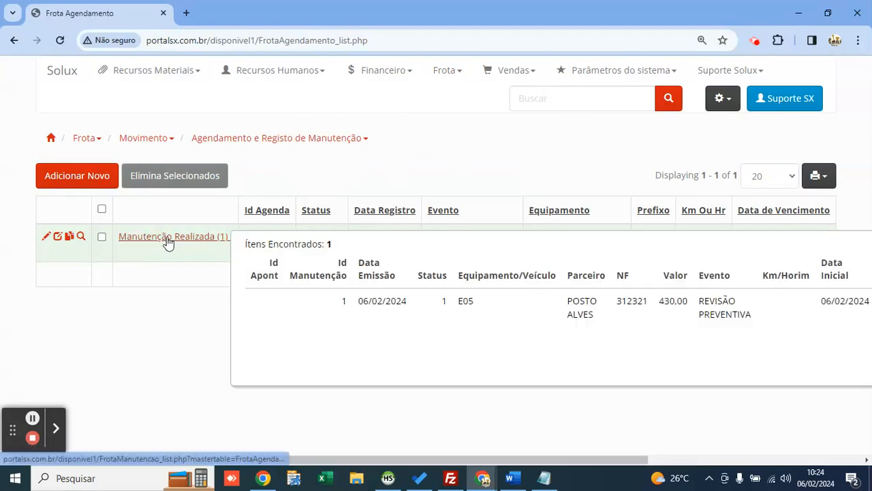
Step: Open the Bem Do Imobilizado fixed asset list under Recursos Materiais > Imobilizado > Cadastros
mouse_move(133, 80)
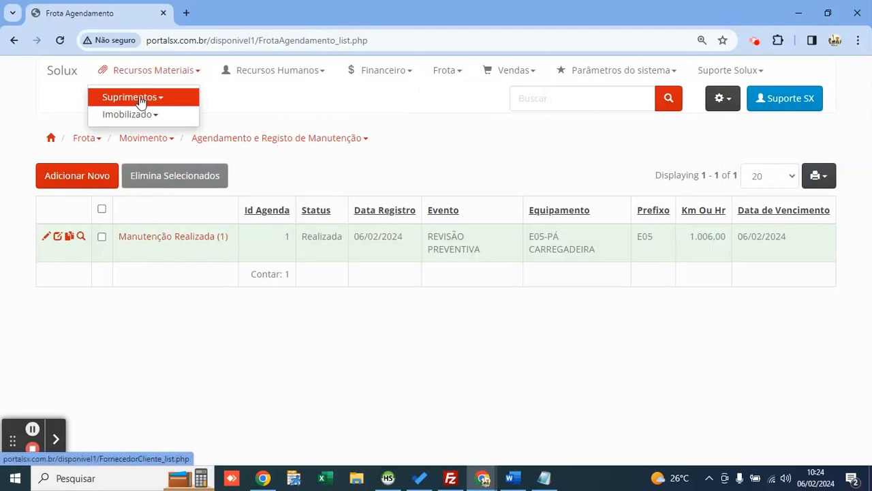
mouse_move(159, 116)
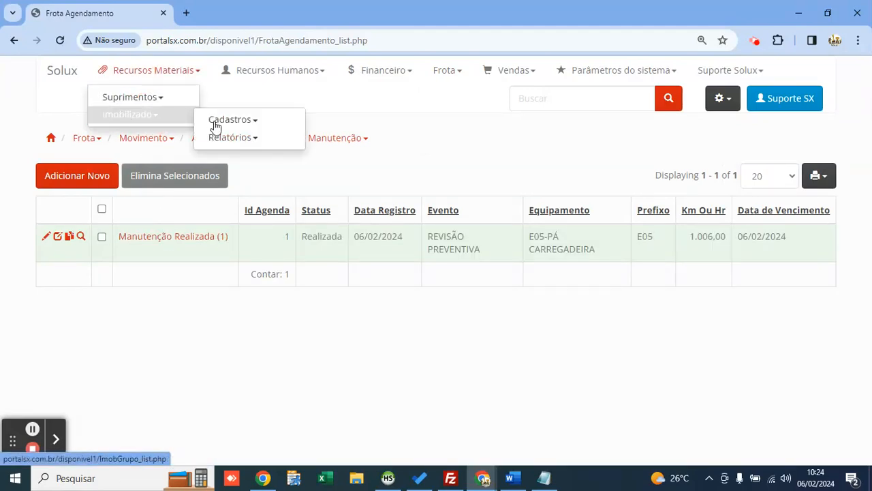
mouse_move(220, 123)
left_click(337, 158)
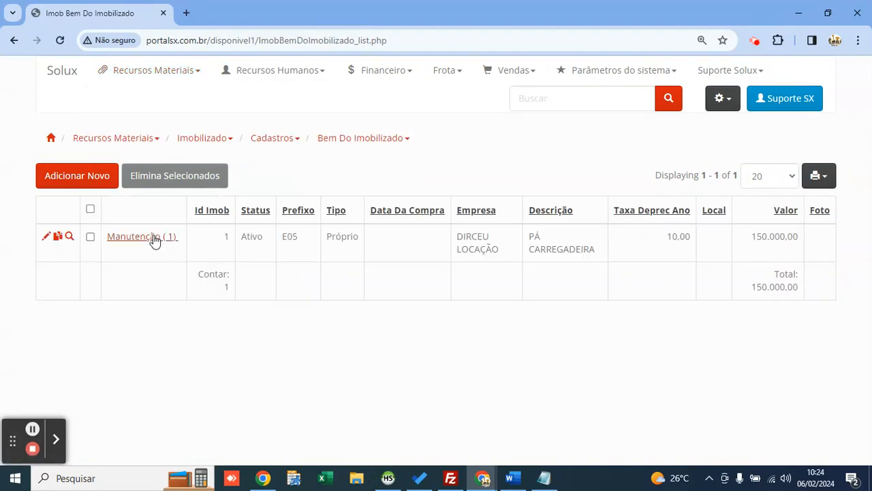
Step: Reload the asset list and review the E05 PÁ CARREGADEIRA asset entry
mouse_move(149, 239)
mouse_move(143, 78)
mouse_move(188, 120)
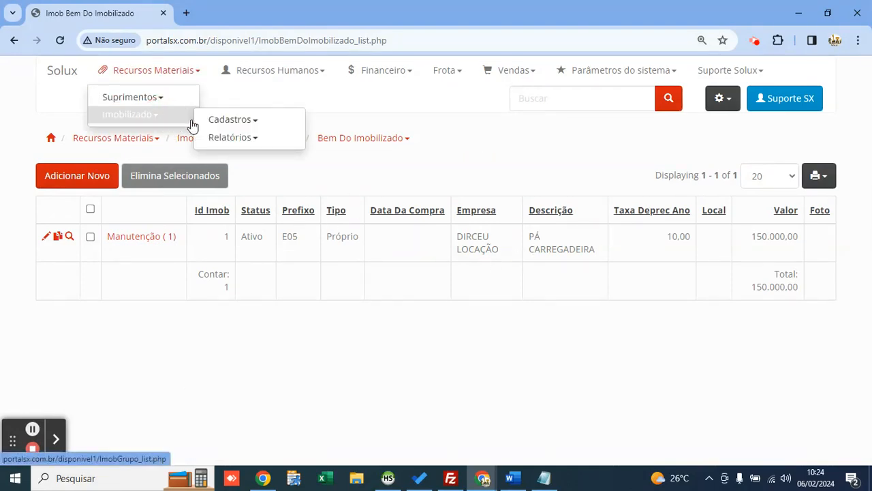
mouse_move(252, 121)
left_click(361, 164)
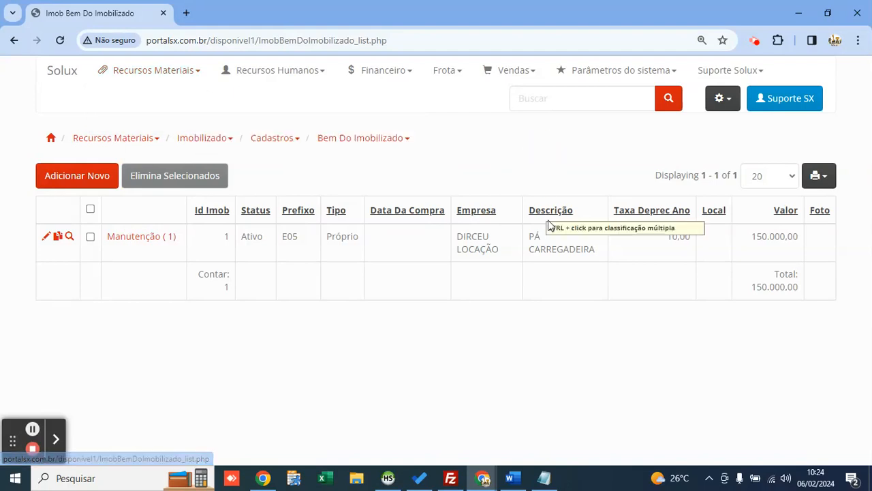
left_click(531, 233)
left_click_drag(536, 233, 594, 249)
left_click(468, 274)
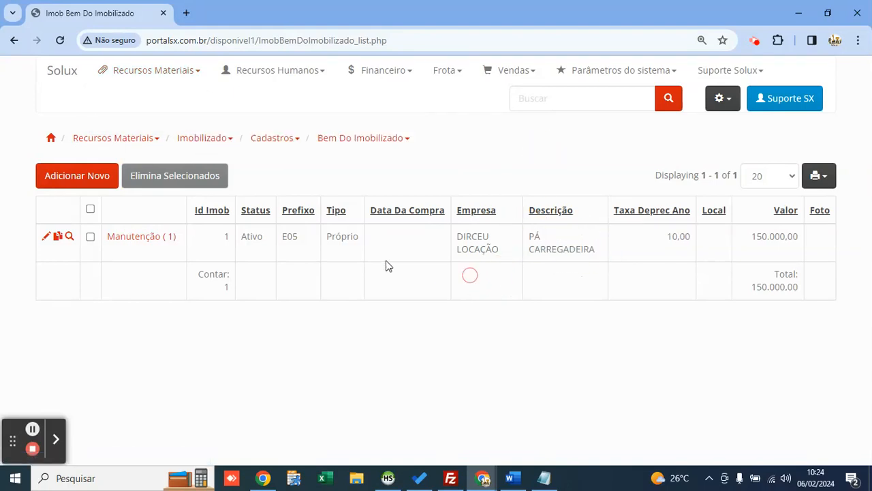
left_click_drag(439, 303, 300, 278)
Step: Check asset E05's maintenance record: invoice 312321, REVISÃO PREVENTIVA event and start time
left_click(133, 239)
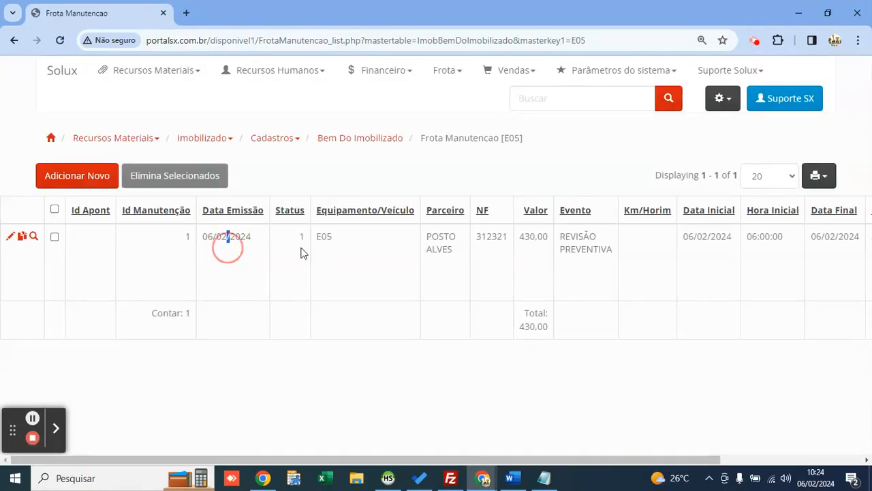
left_click(547, 239)
double_click(492, 239)
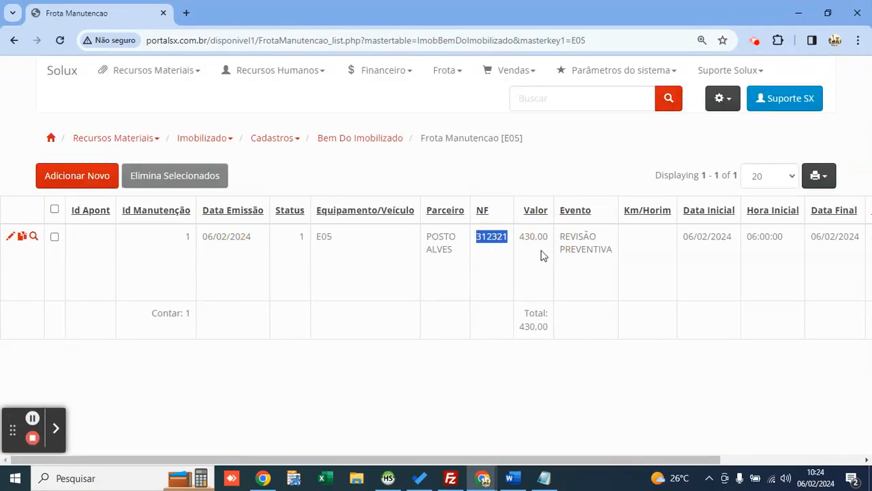
left_click_drag(558, 239, 648, 267)
left_click_drag(710, 234, 784, 237)
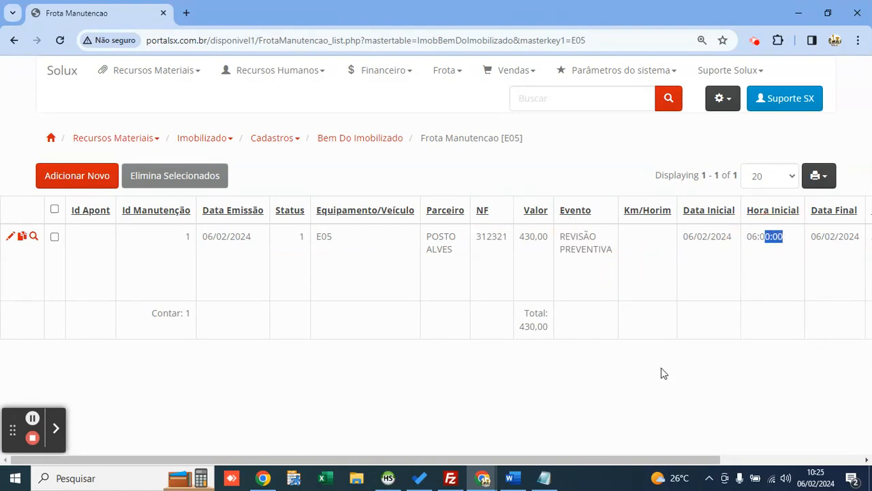
left_click_drag(596, 459, 825, 437)
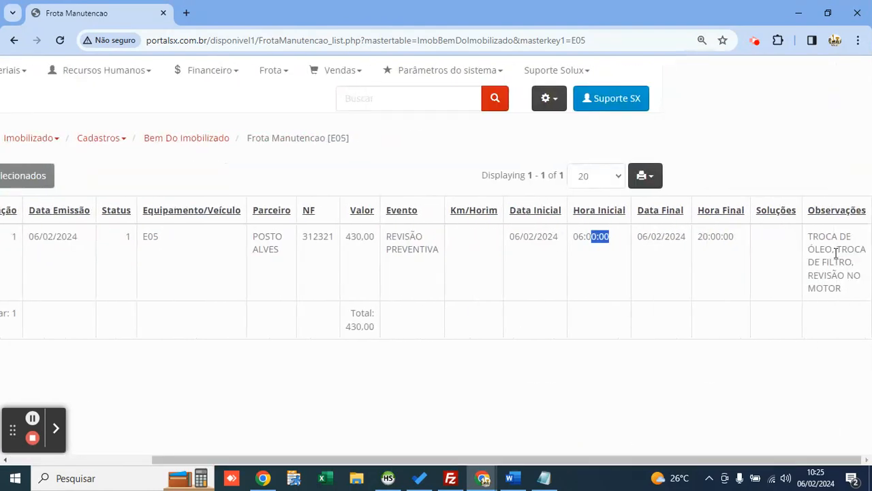
left_click_drag(836, 253, 831, 305)
left_click(831, 305)
left_click_drag(771, 458, 361, 387)
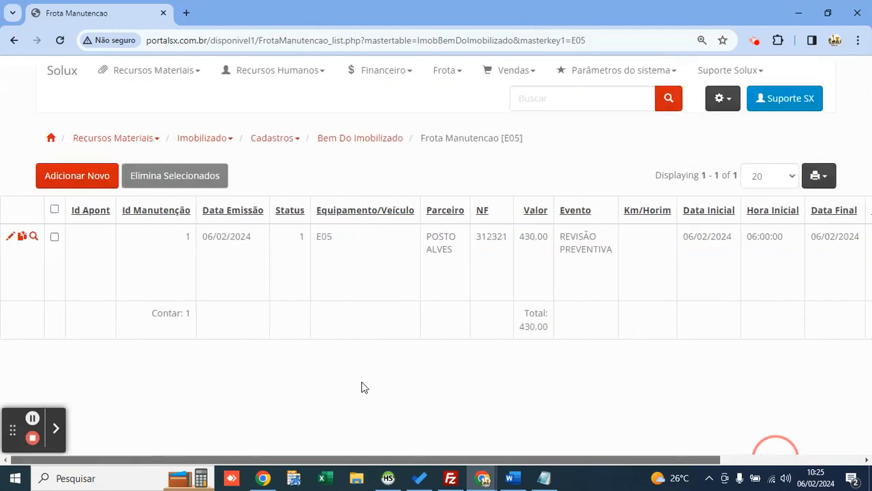
Step: Return to the fixed asset list, then go to the Vendas > Orçamento quote list
left_click(151, 71)
left_click(170, 115)
left_click(272, 118)
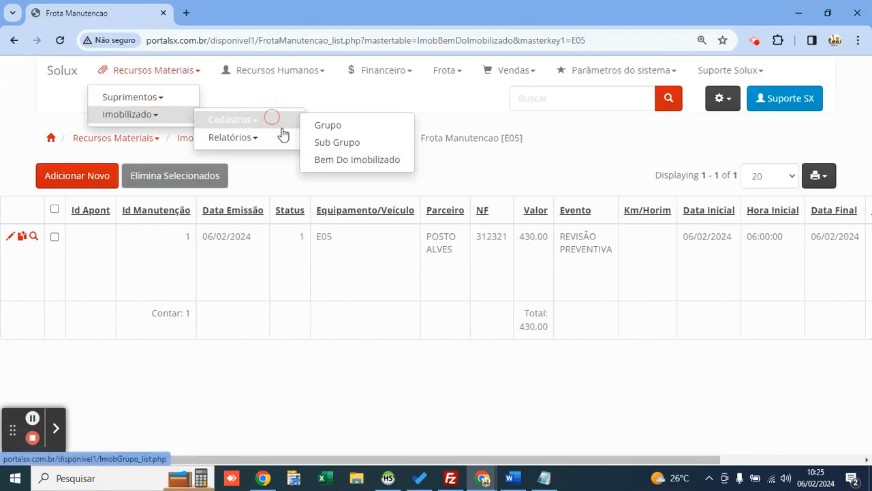
left_click(347, 162)
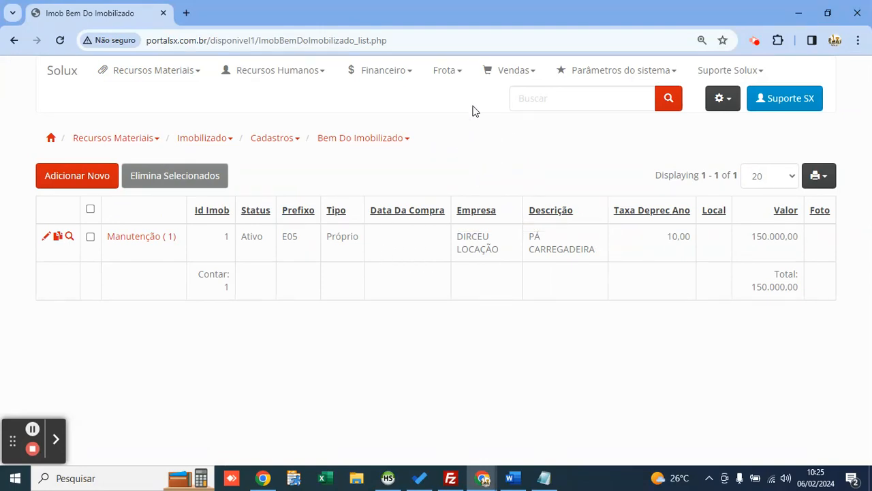
left_click(508, 80)
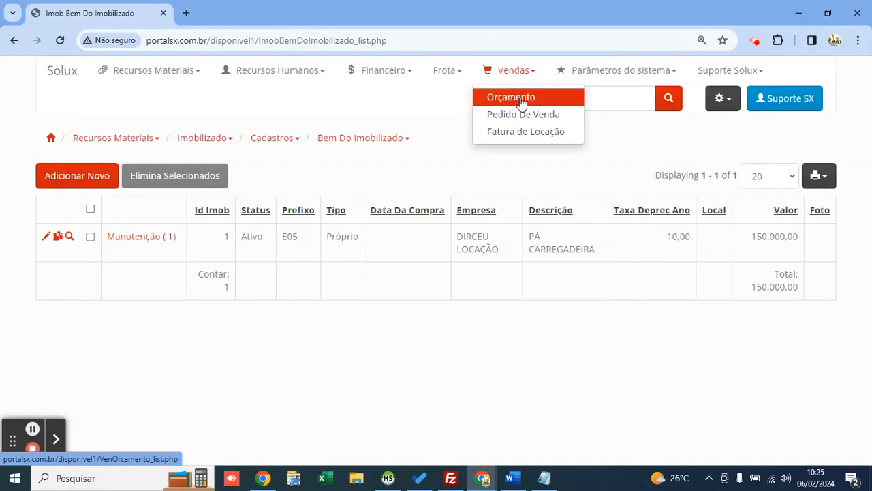
left_click(519, 102)
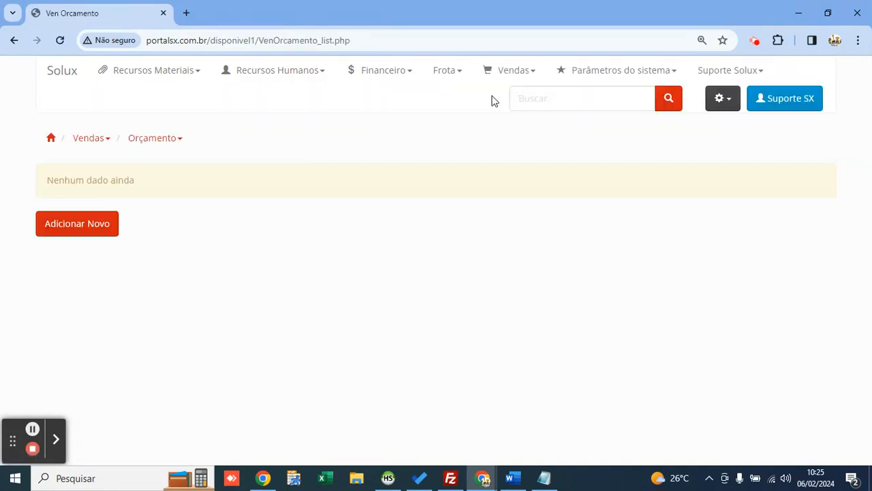
Step: Start a new quote with company DIRCEU LOCAÇÃO and client MAP LOCAÇÕES
left_click(76, 221)
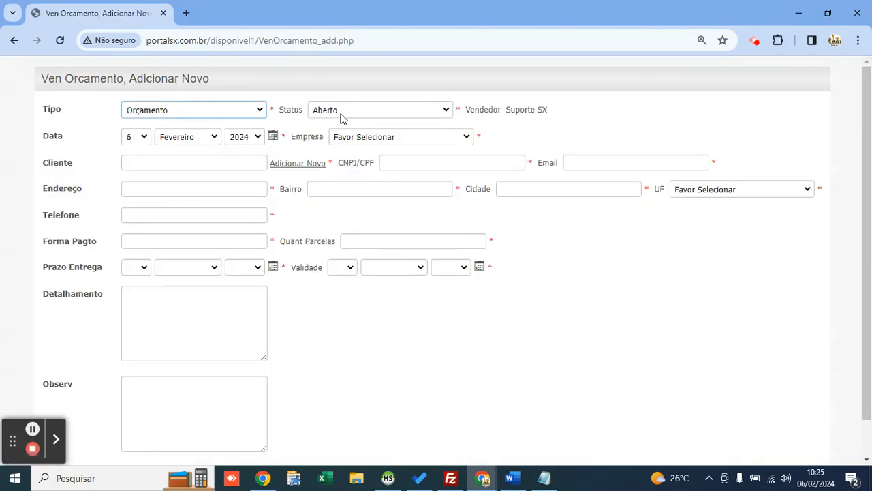
left_click(341, 136)
key("Down")
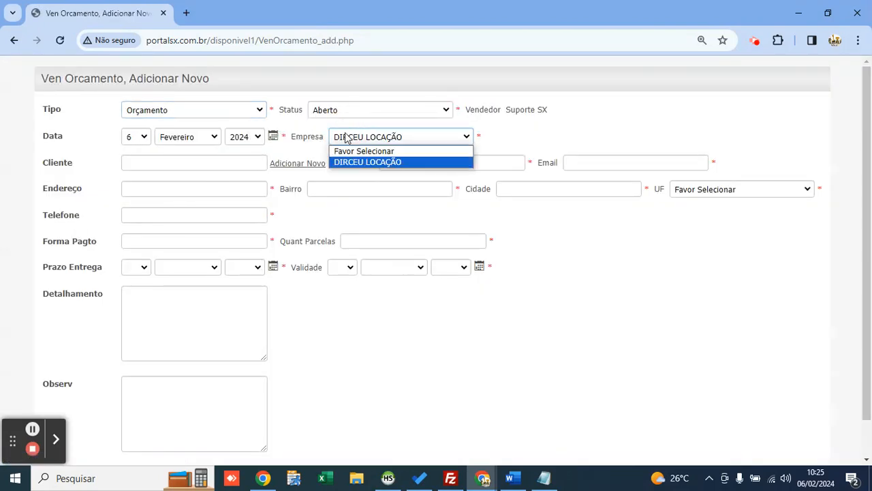
key("Return")
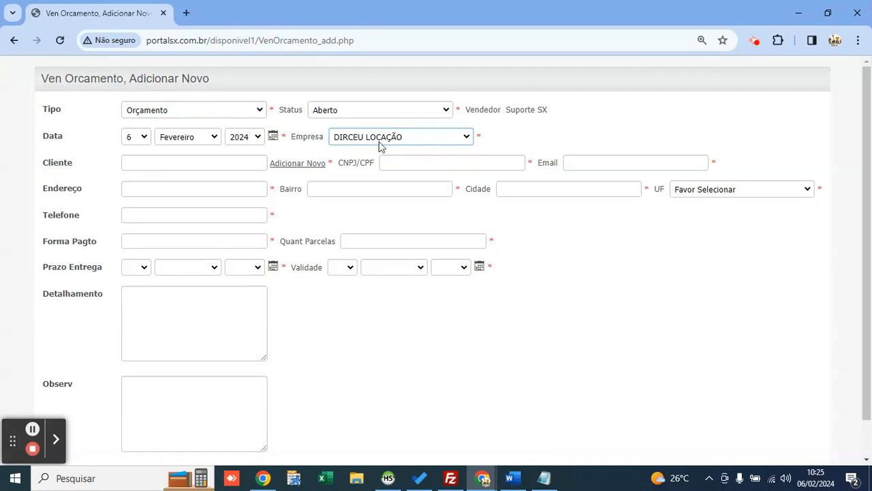
left_click(206, 165)
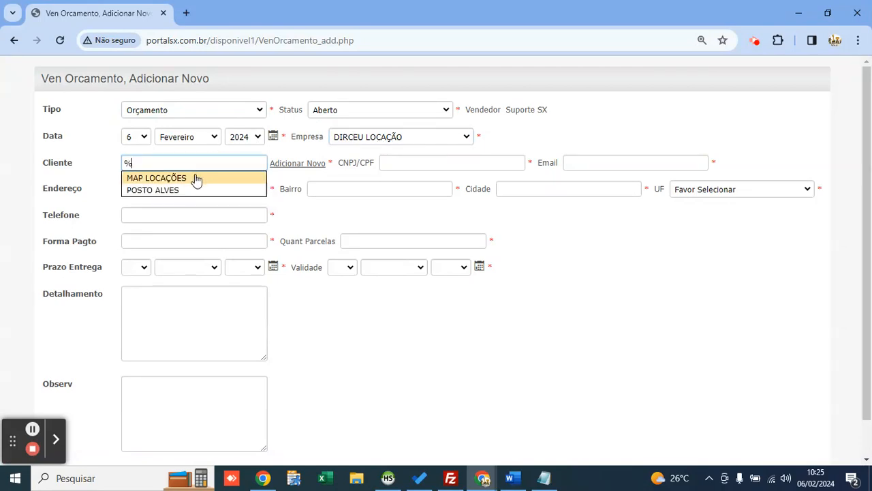
left_click(196, 179)
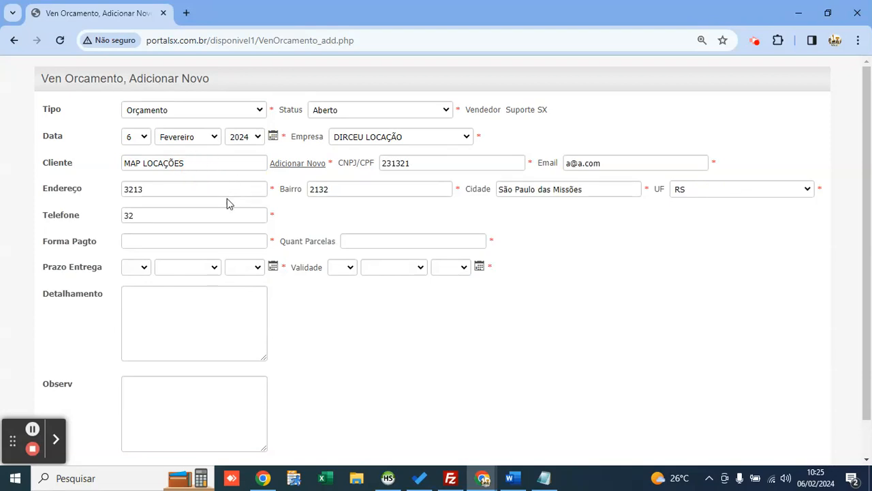
Step: Set payment to BOLETO, delivery date 26/02/2024 and validity date 29/02/2024
scroll(228, 203, "down", 1)
left_click(186, 203)
type("BO")
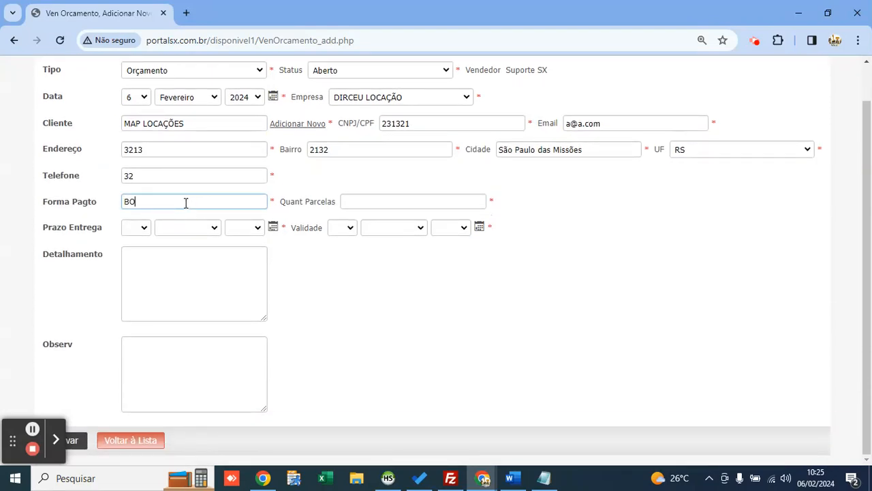
type("LETO")
key("Tab")
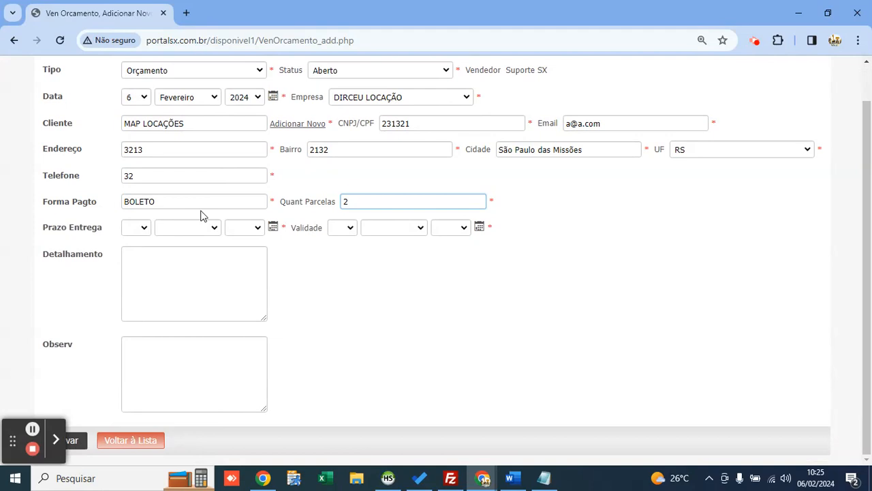
left_click(273, 227)
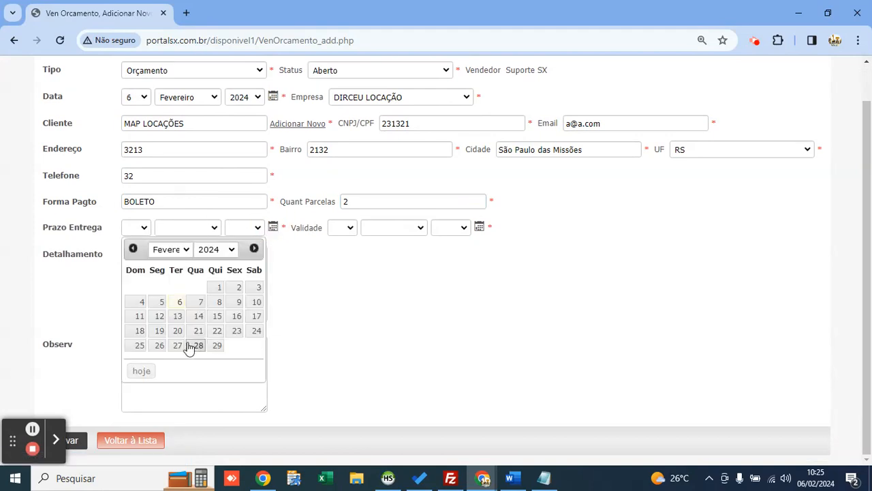
left_click(160, 346)
left_click(479, 228)
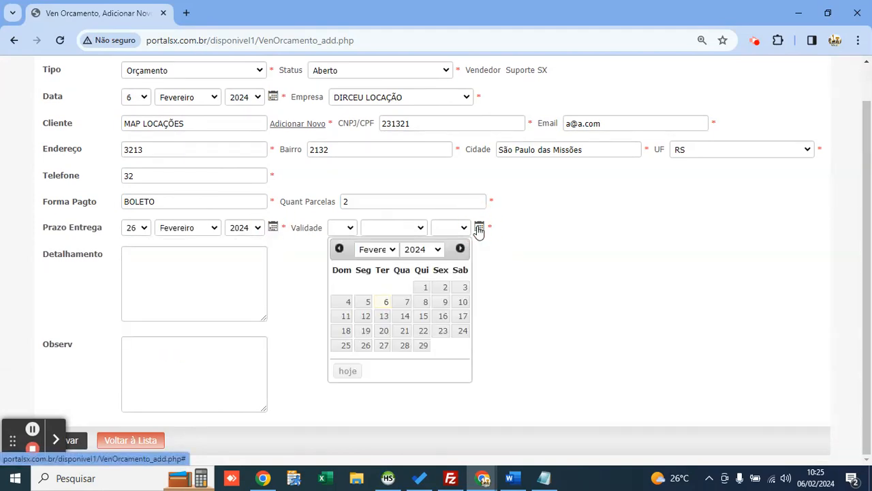
left_click(432, 346)
Step: Keep the quote status as Aberto
left_click(170, 259)
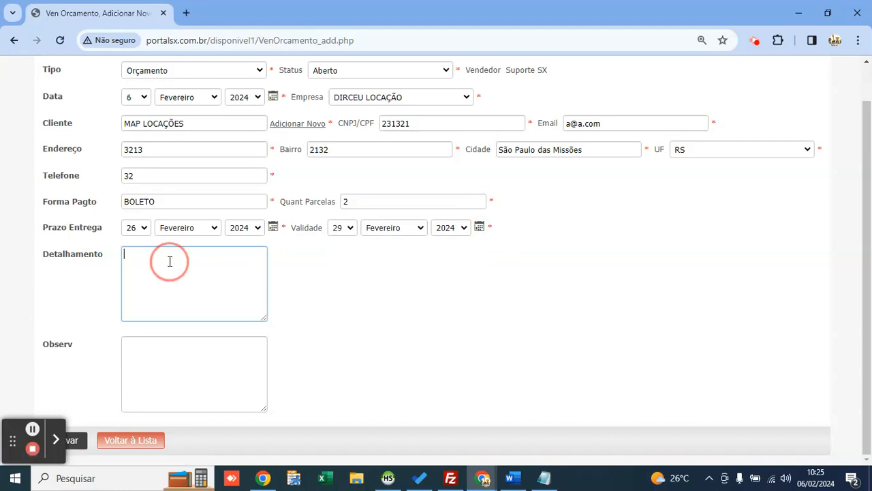
double_click(74, 253)
left_click(174, 264)
scroll(169, 257, "up", 2)
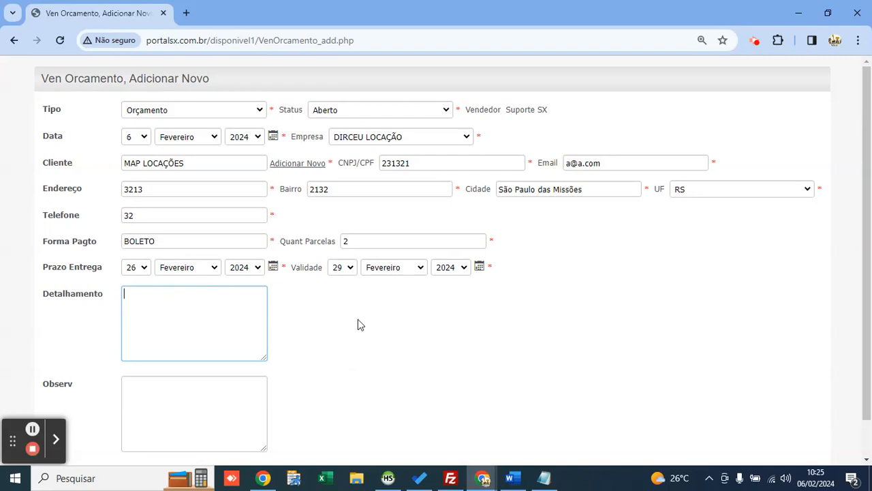
left_click(353, 112)
key("Down")
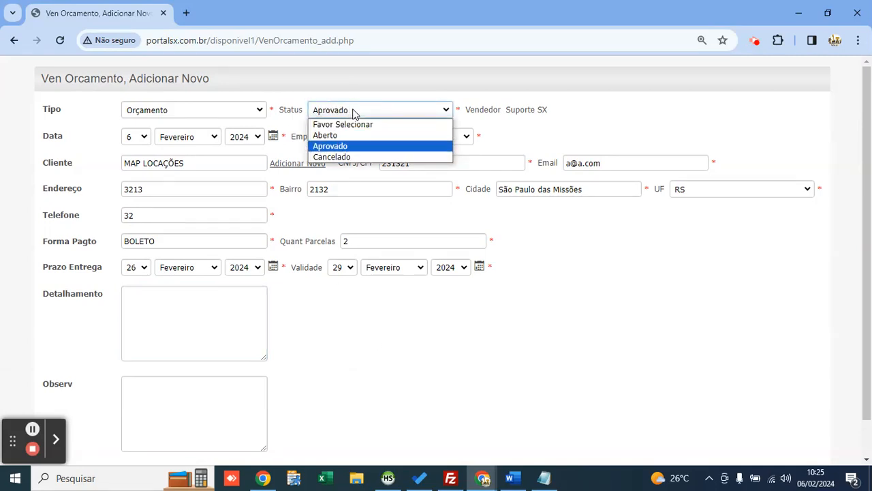
key("Up")
key("Return")
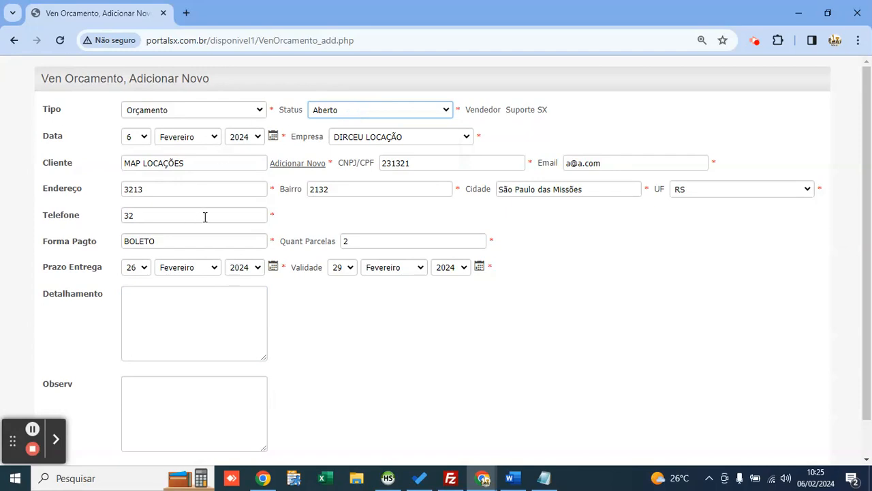
Step: Enter the detail 'TERRAPLENAGEM NO ESTACIONAMENTO RUA 6' and save the quote
left_click(172, 318)
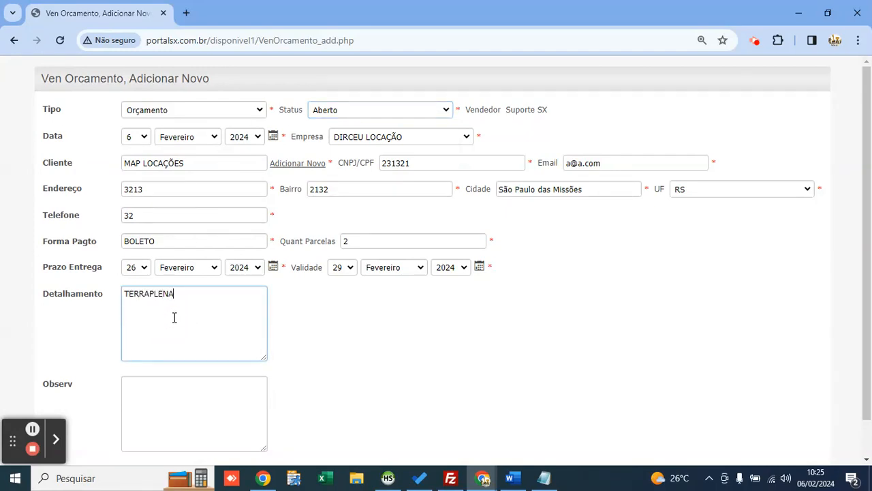
type("TERRAPLENAGEM NO ESTACIONAMENTO RUA 6")
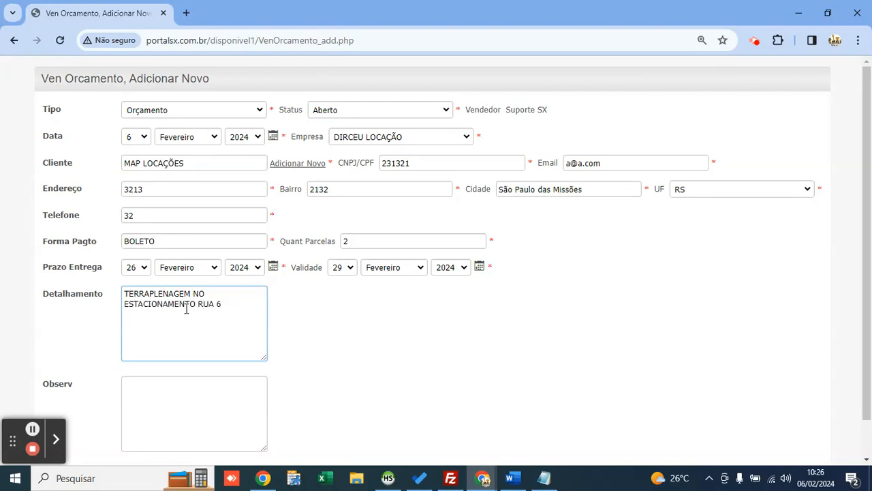
scroll(186, 308, "down", 1)
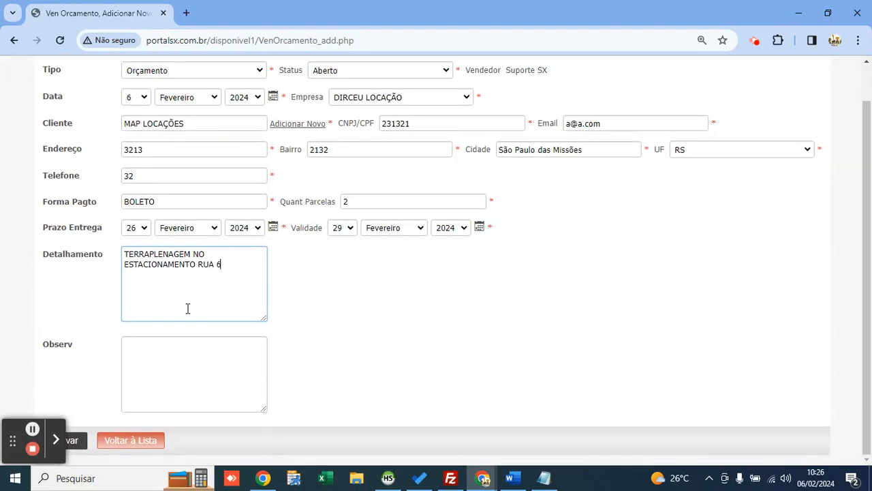
left_click(82, 447)
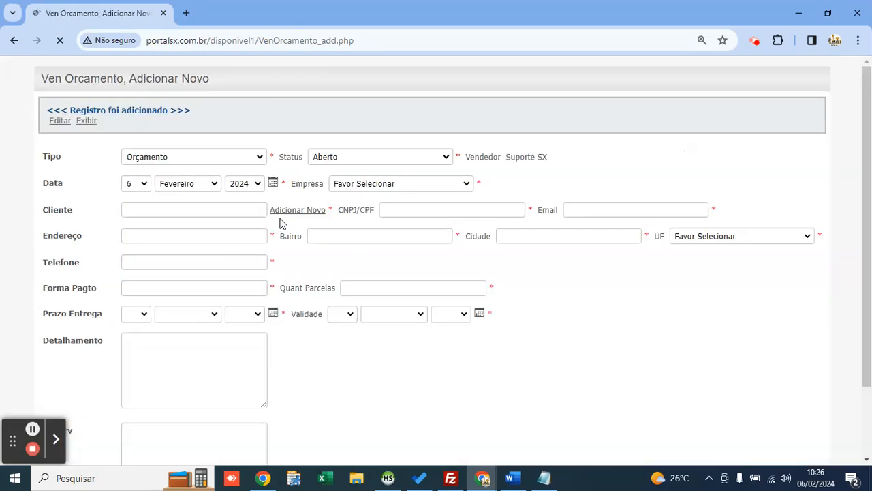
Step: Go back to the Orçamento list showing quote 1 for MAP LOCAÇÕES, status Aberto
left_click(14, 41)
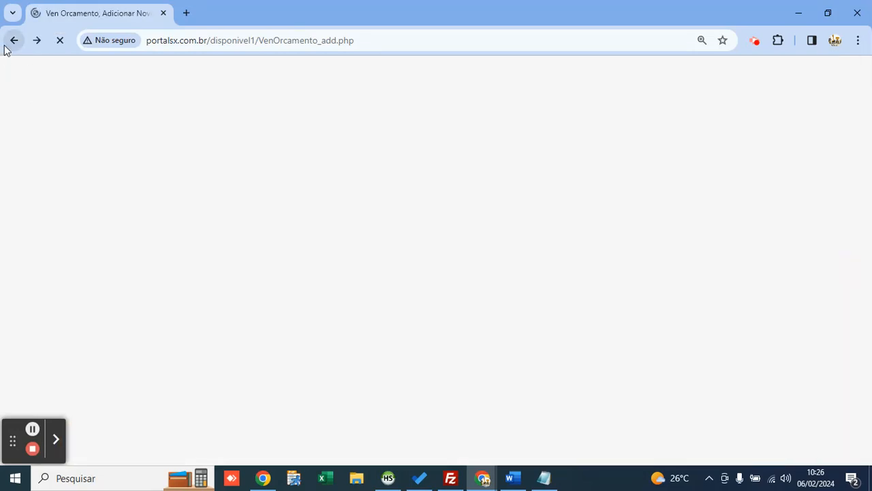
left_click(14, 40)
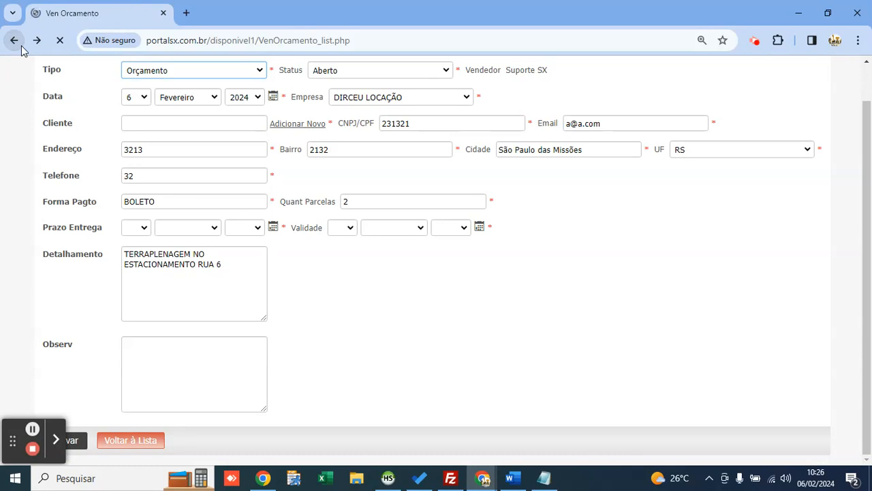
left_click(511, 75)
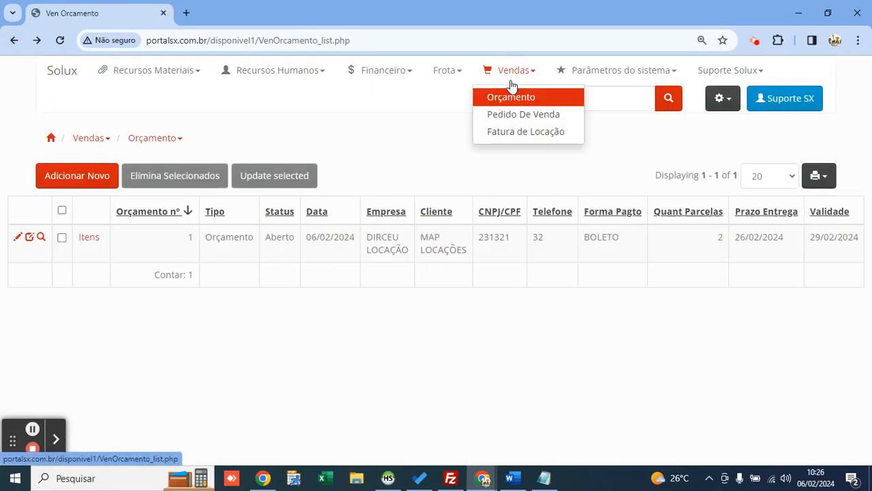
left_click(411, 169)
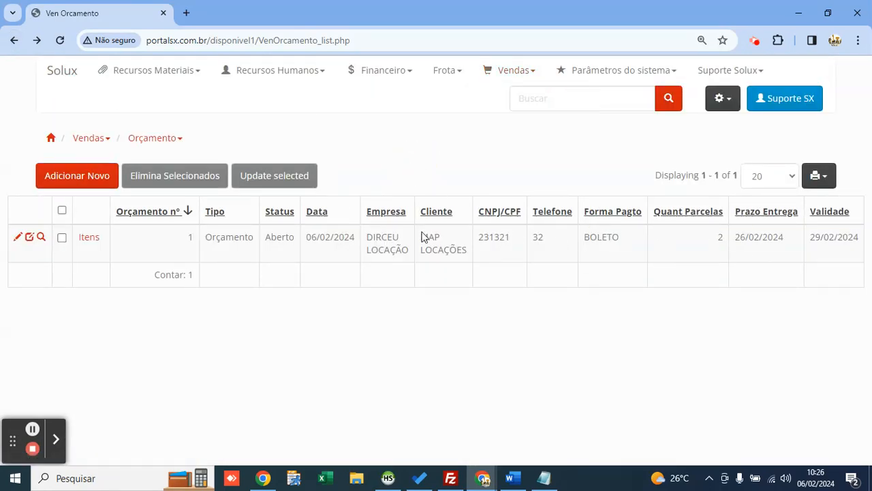
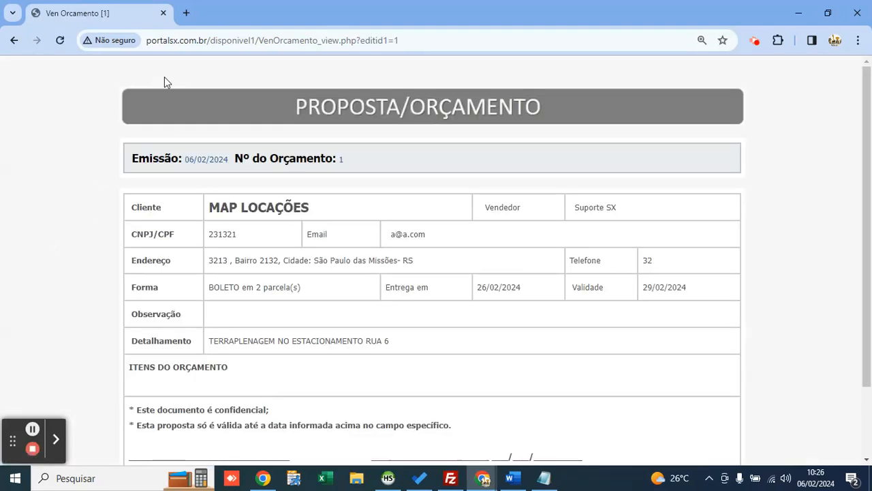
Step: Review the printable quote's empty items section, both signature lines and the Detalhamento text
left_click_drag(212, 208, 310, 206)
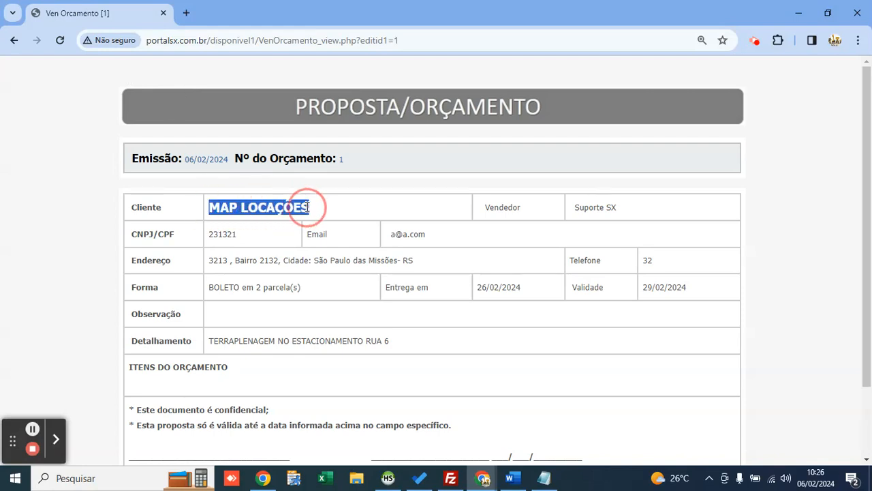
scroll(273, 206, "down", 1)
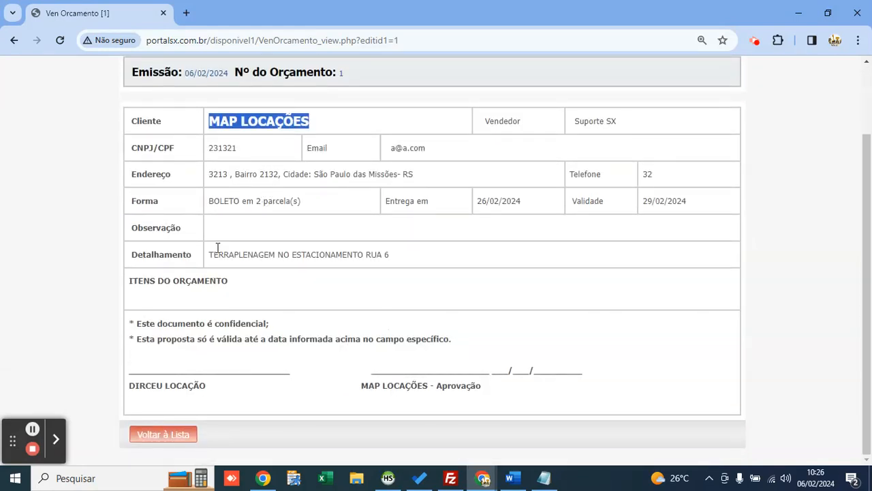
left_click_drag(230, 280, 77, 279)
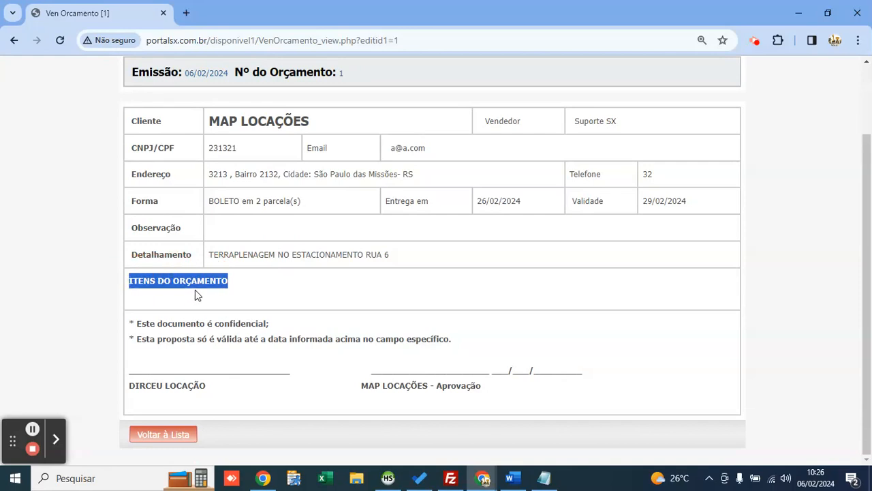
left_click(248, 305)
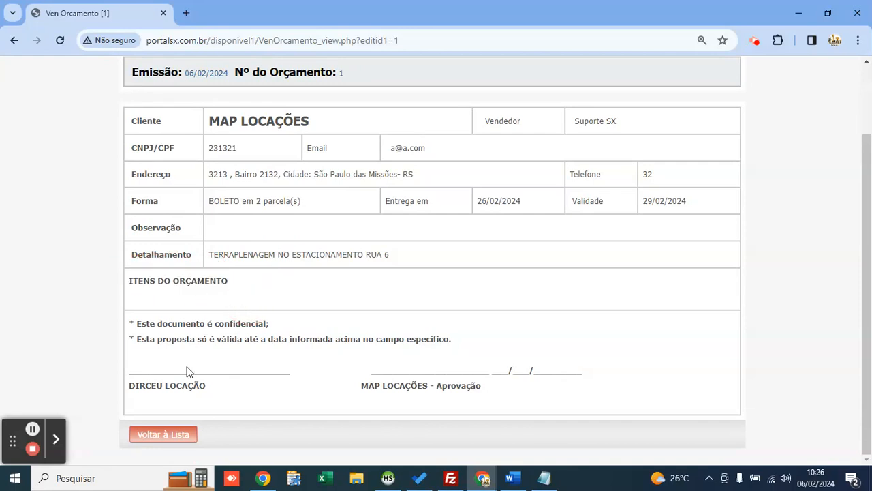
left_click_drag(214, 387, 127, 398)
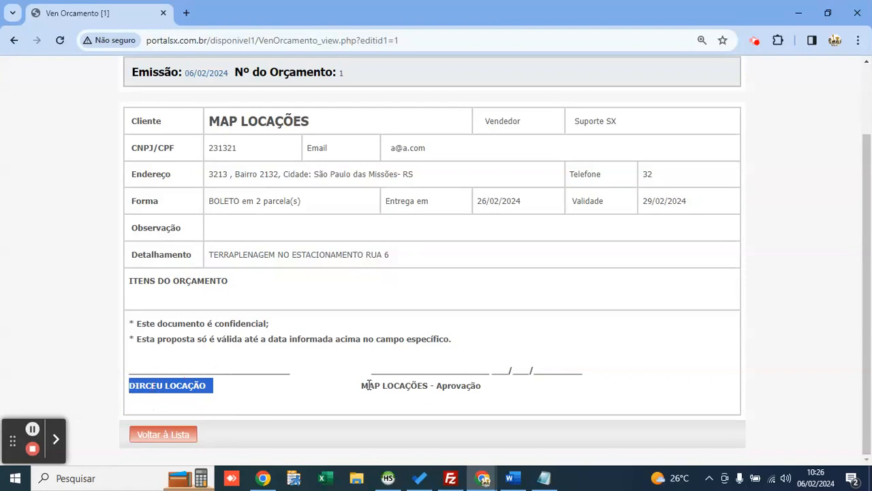
mouse_move(357, 386)
left_mouse_down()
mouse_move(399, 382)
mouse_move(460, 407)
left_mouse_up()
double_click(449, 387)
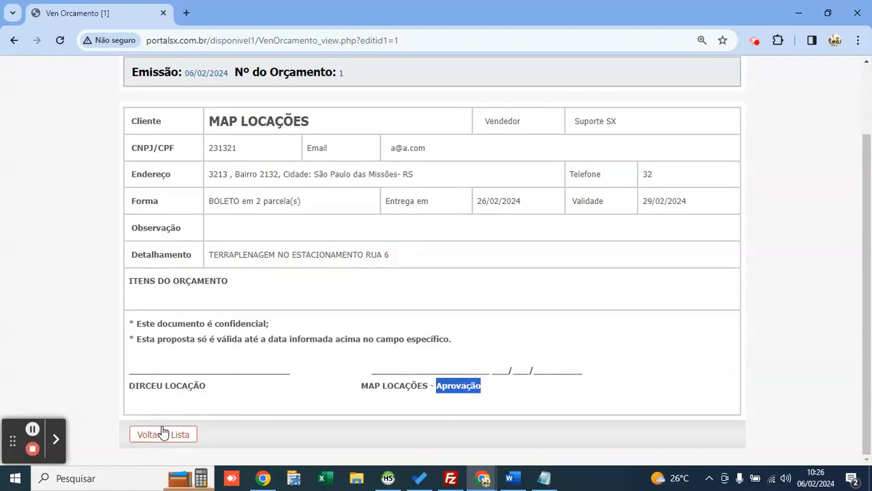
left_click_drag(208, 254, 417, 268)
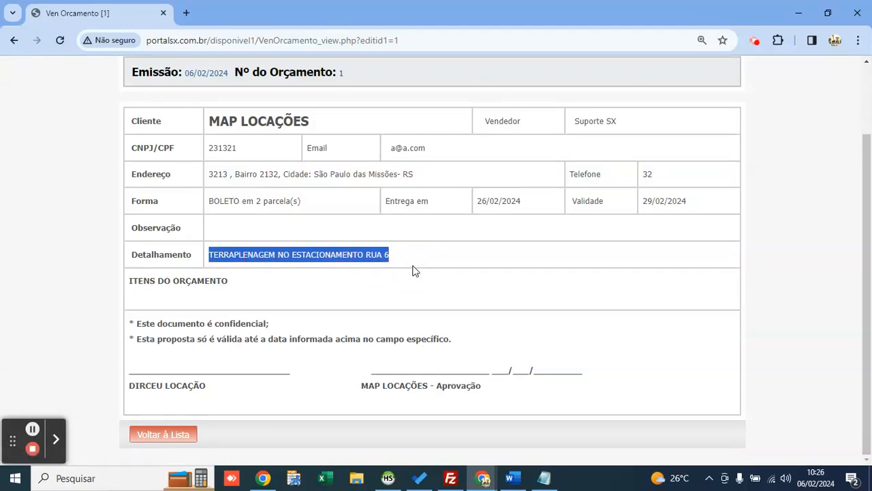
left_click_drag(207, 201, 317, 205)
left_click(296, 232)
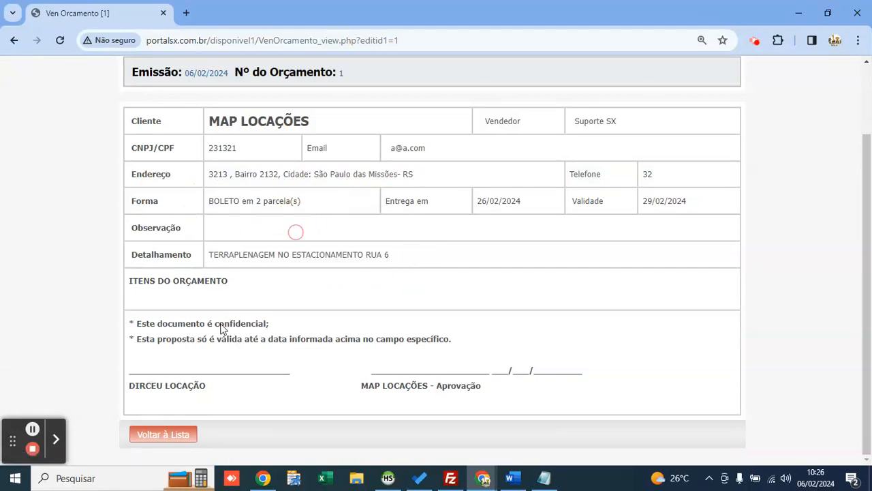
scroll(211, 368, "up", 2)
scroll(200, 294, "down", 1)
Step: Start a new item for quote 1 and check the Item choices, which list only DIESEL S10
left_click(185, 432)
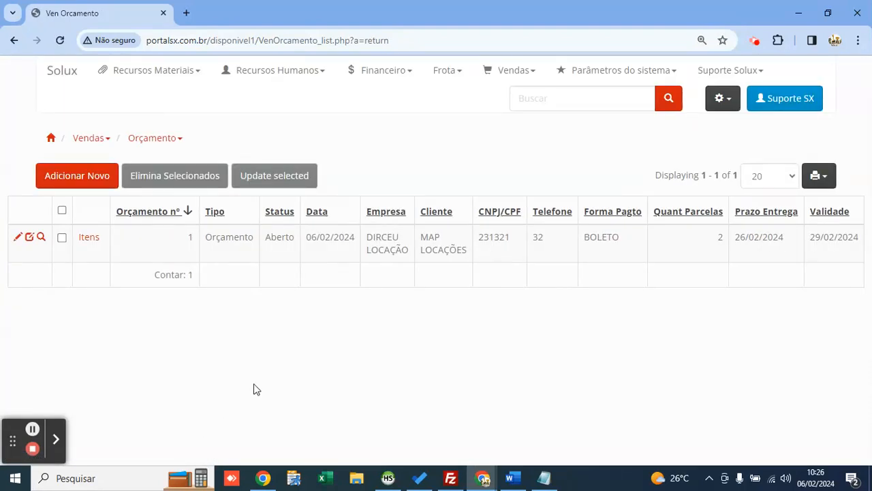
left_click(88, 241)
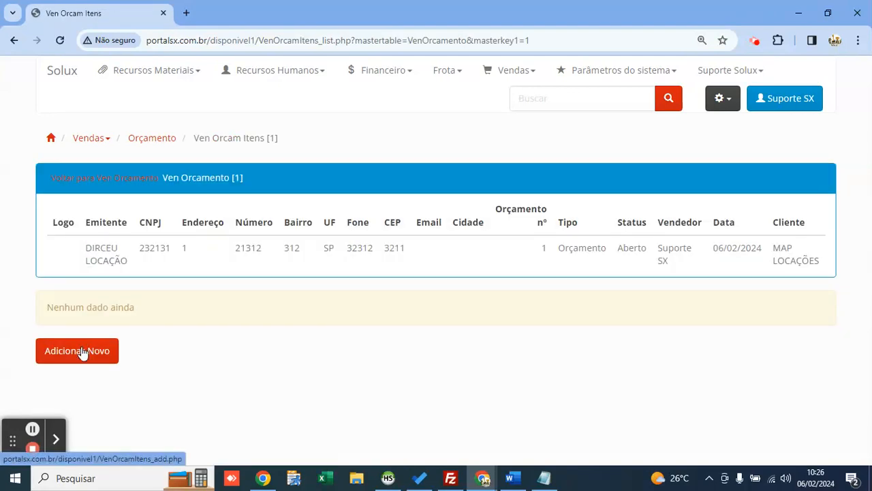
left_click(82, 352)
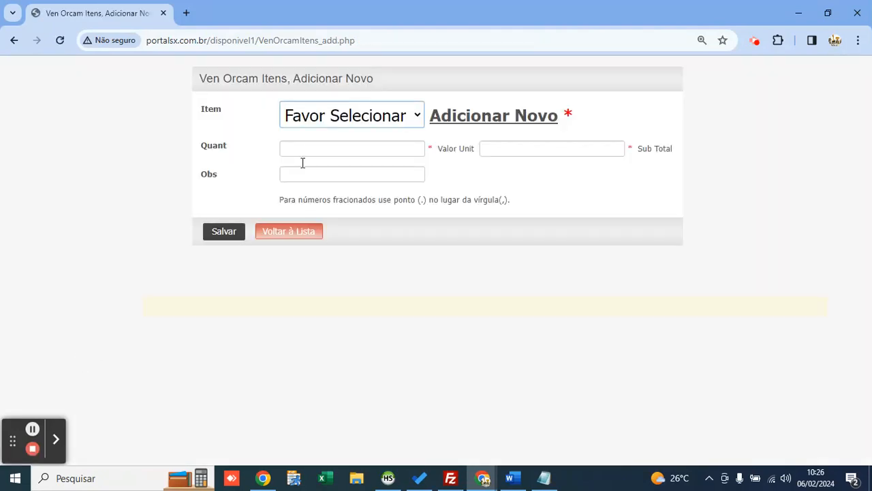
left_click(366, 103)
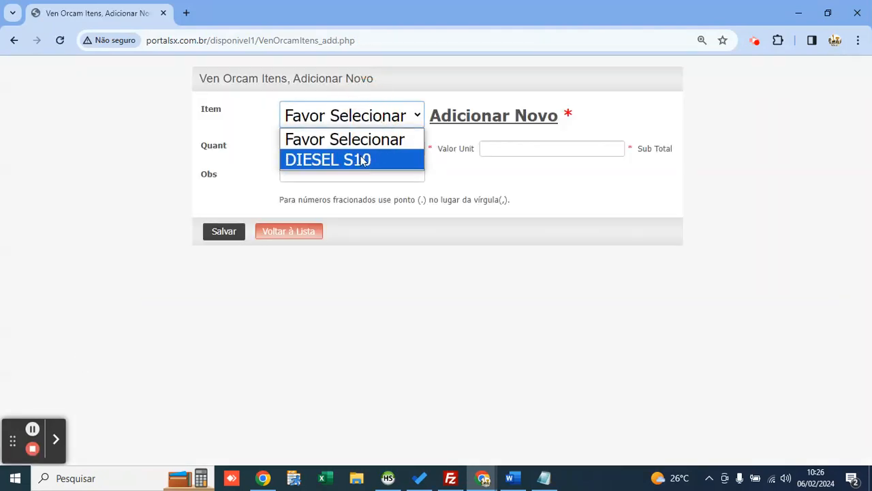
left_click(393, 104)
Step: Begin a new product with status Ativo and purchase unit UNID
left_click(458, 120)
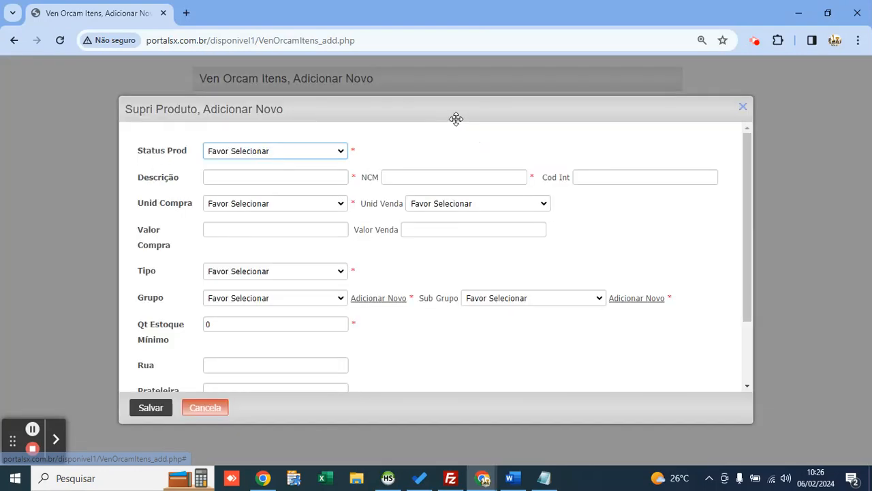
left_click(279, 151)
key("Down")
key("Return")
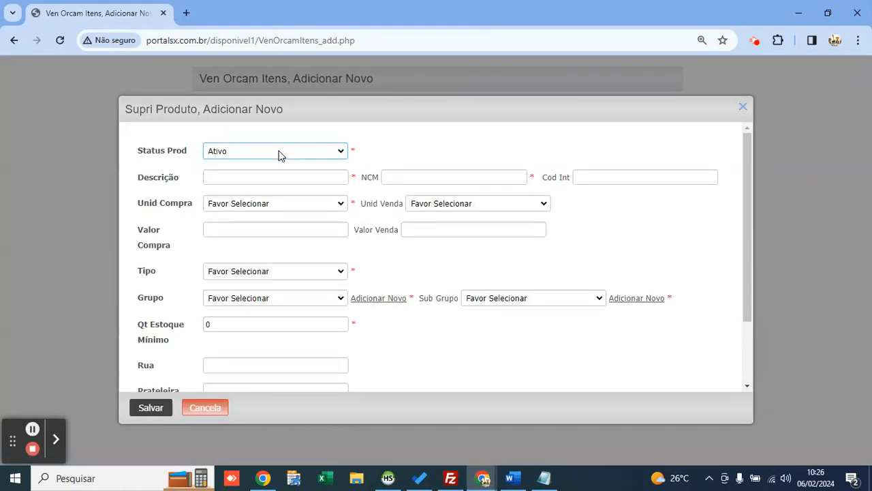
left_click(296, 204)
scroll(253, 403, "down", 1)
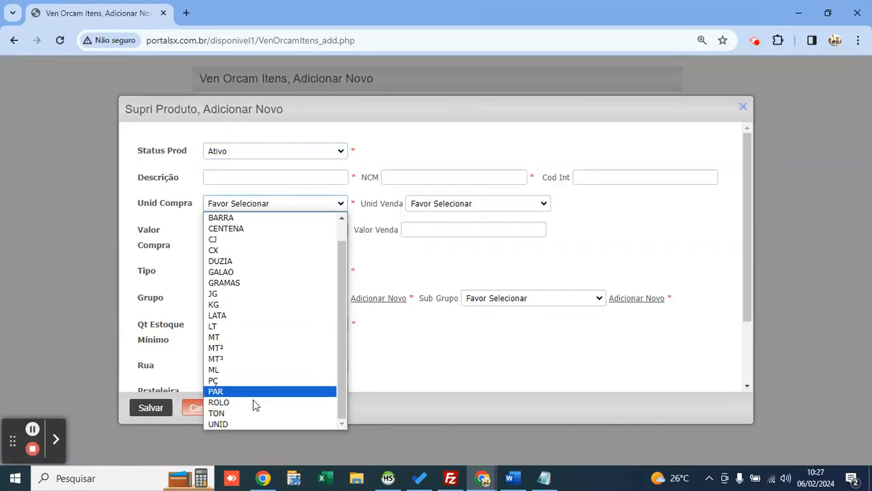
left_click(252, 423)
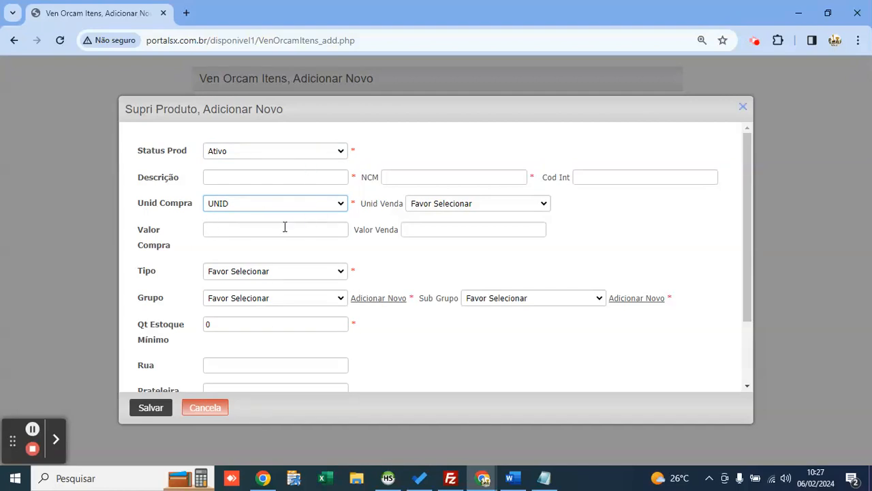
Step: Give the product description MENSALIDADE RETROESCAVADEIRA, NCM 21312 and type Serviços
left_click(244, 176)
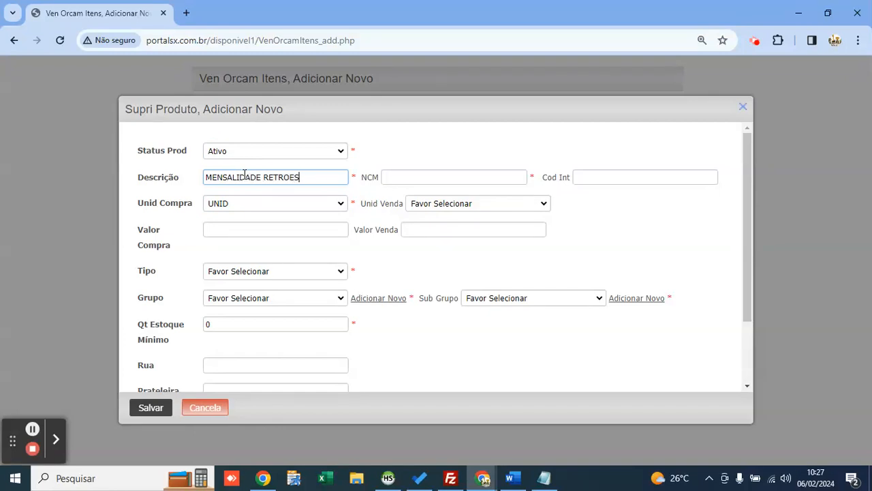
key("Tab")
type("21312")
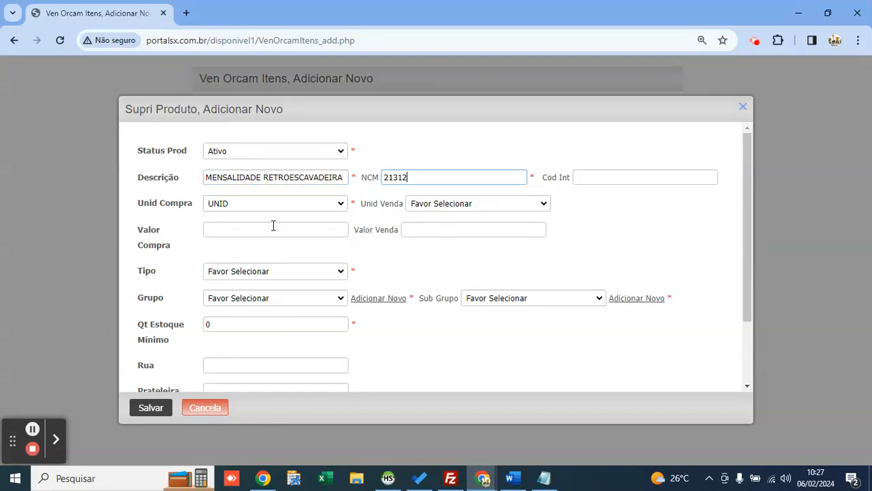
left_click(273, 267)
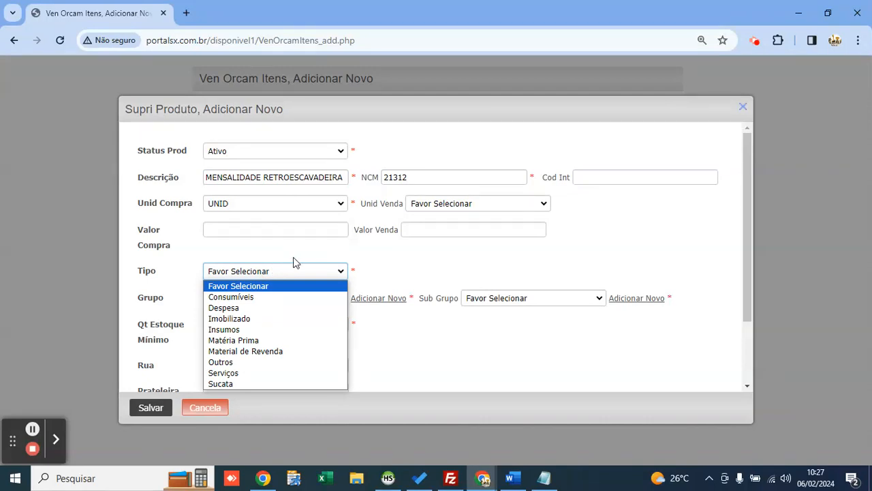
key("Down")
key("Down")
key("Down")
key("Down")
key("Down")
key("Down")
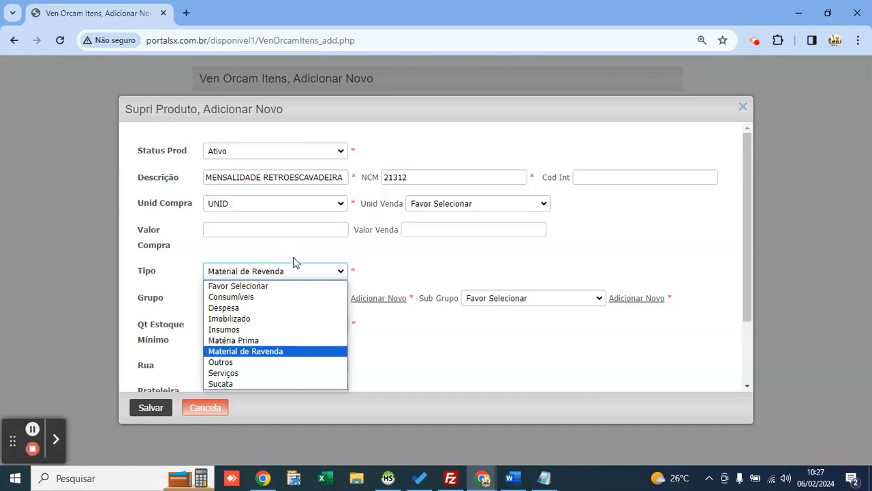
key("Down")
key("Down")
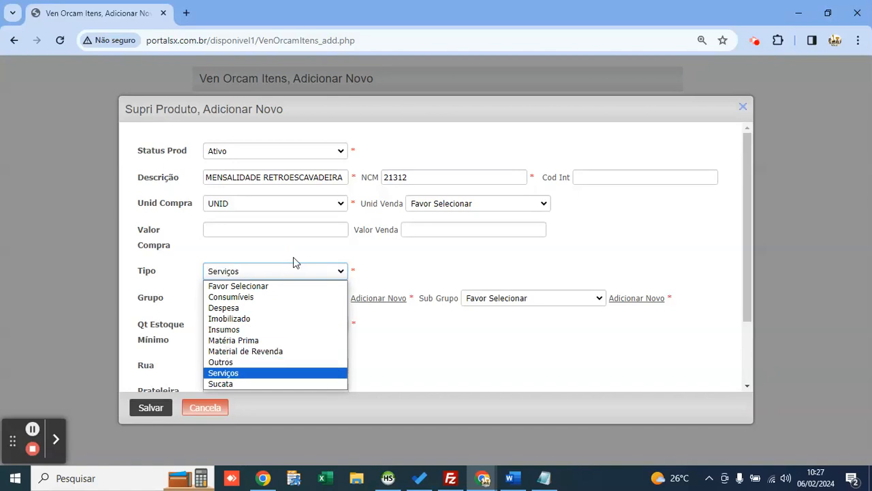
key("Return")
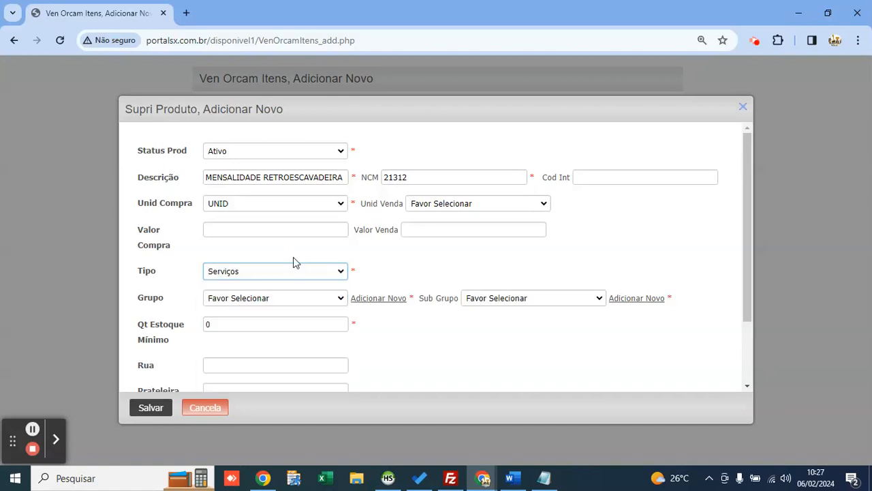
left_click(326, 298)
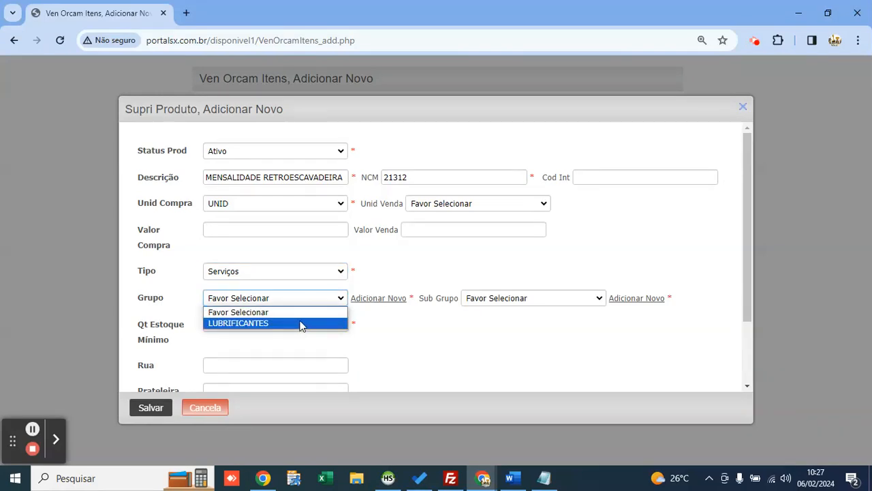
left_click(320, 298)
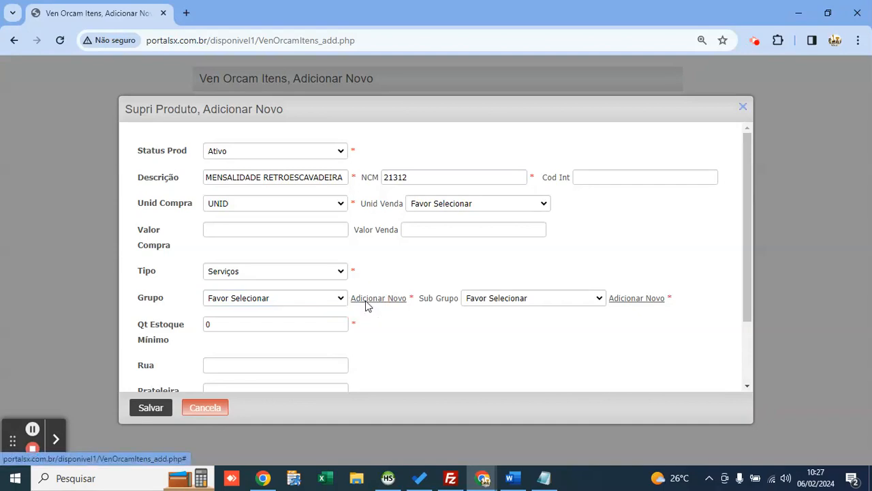
left_click(364, 301)
Step: Create a SERVIÇOS product group with stock control Não and not fuel or lubricant
type("SERVIÇOS")
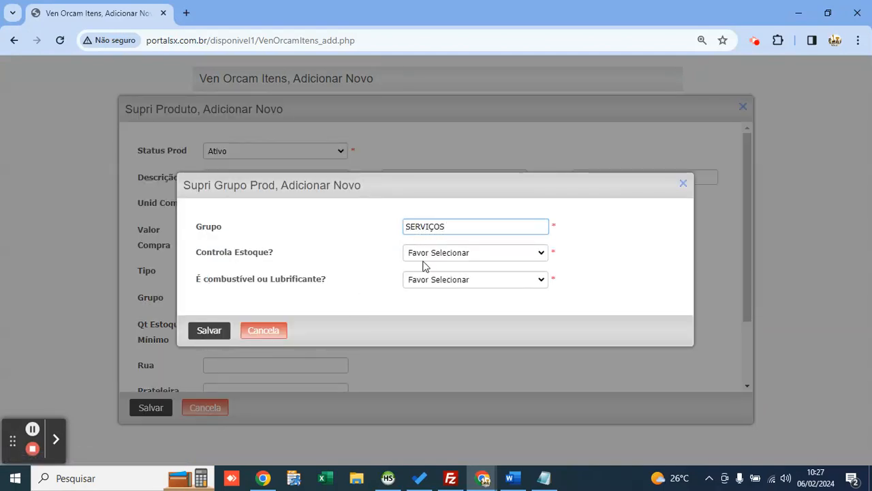
left_click(426, 254)
left_click(433, 289)
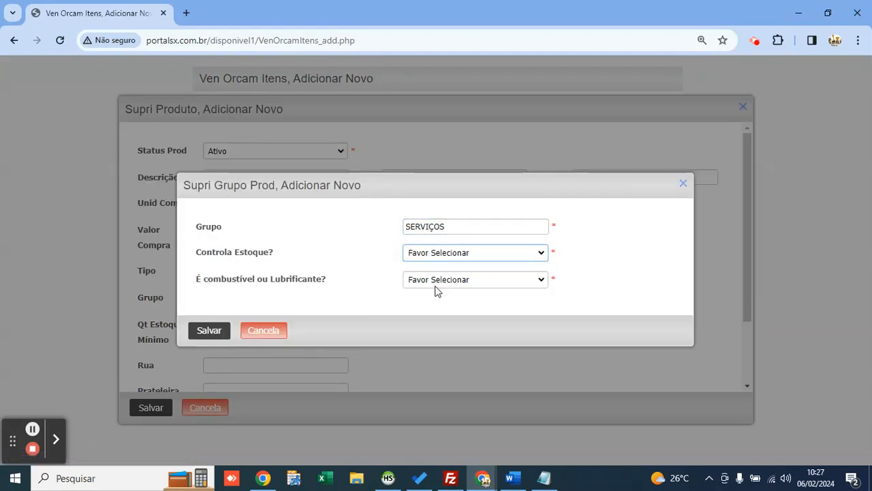
left_click(441, 282)
left_click(442, 316)
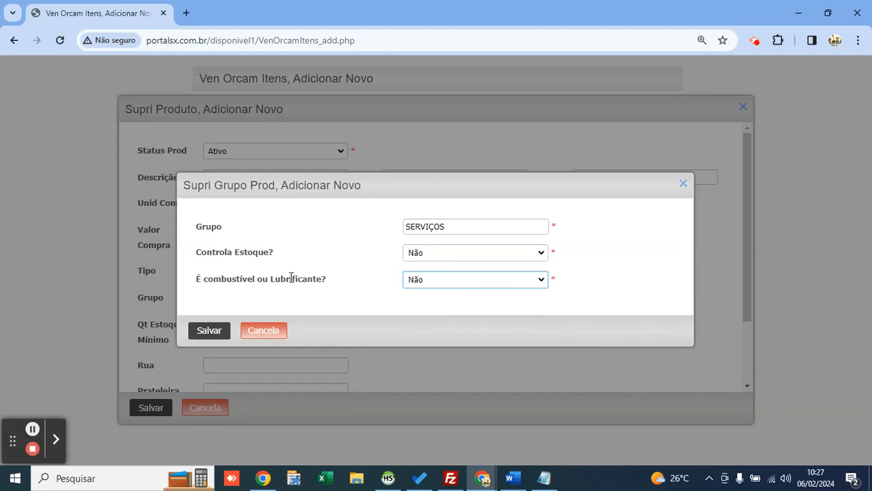
left_click(208, 333)
Step: Create a new SERVIÇOS product subgroup
left_click(582, 298)
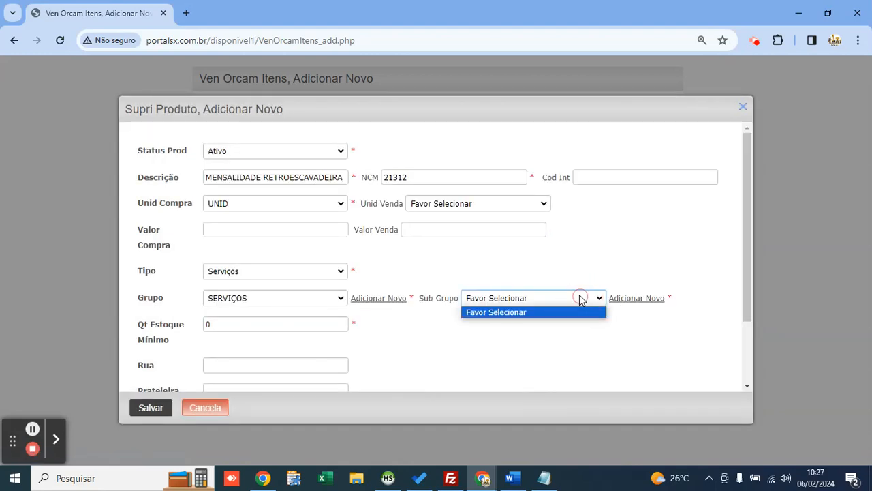
left_click(580, 298)
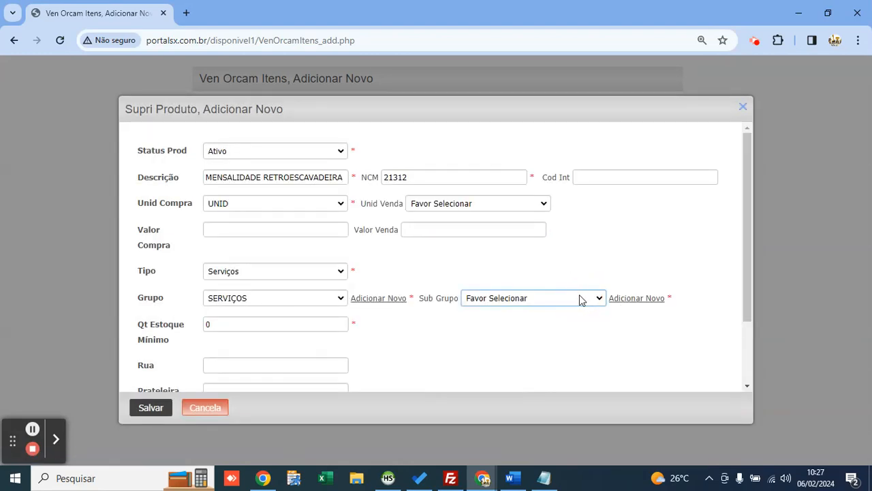
left_click(624, 301)
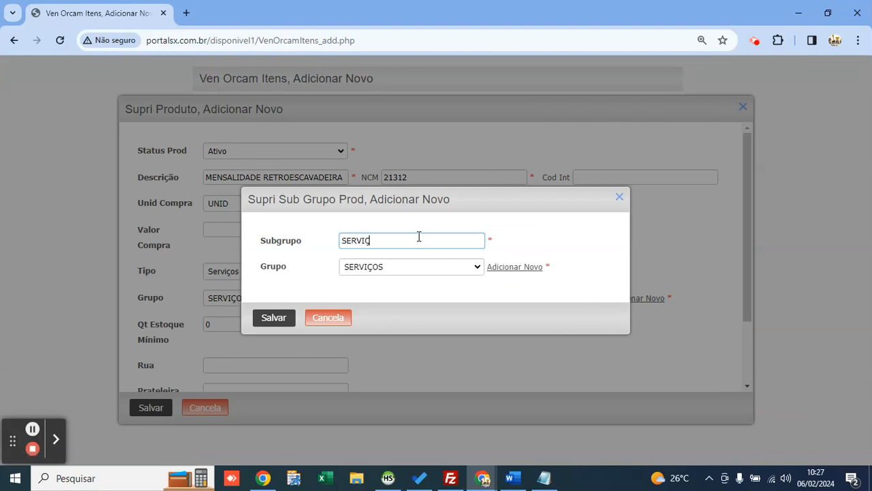
left_click(280, 317)
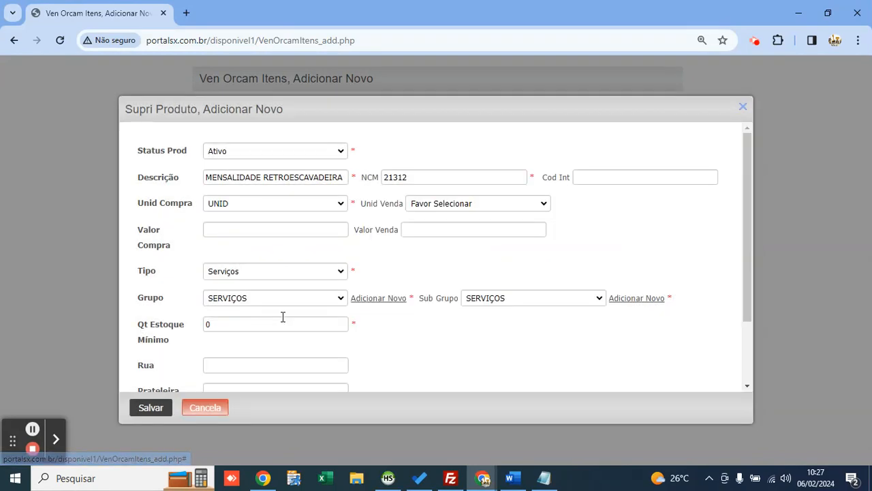
Step: Keep the product type as Serviços and save the MENSALIDADE RETROESCAVADEIRA product
double_click(263, 179)
left_click(307, 179)
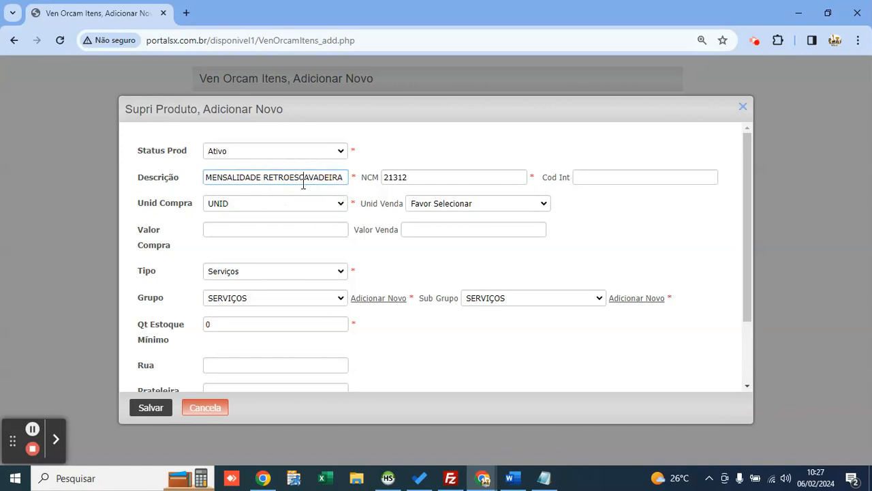
left_click(236, 271)
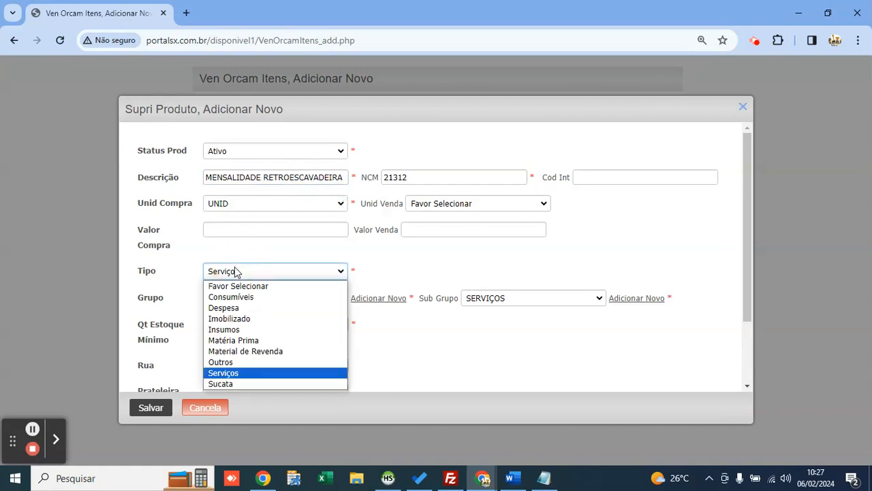
left_click(211, 372)
left_click(170, 406)
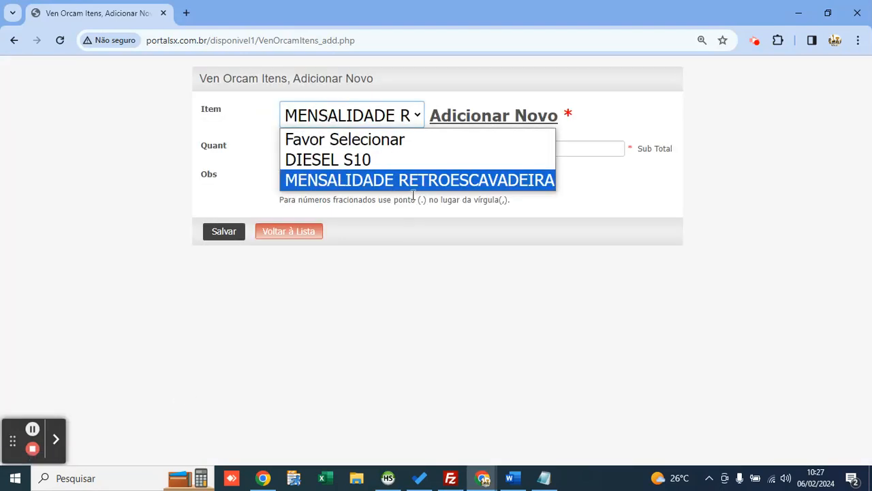
Step: Add MENSALIDADE RETROESCAVADEIRA to quote 1 with quantity 2 at 4000 each (subtotal 8000)
left_click(407, 181)
left_click(355, 149)
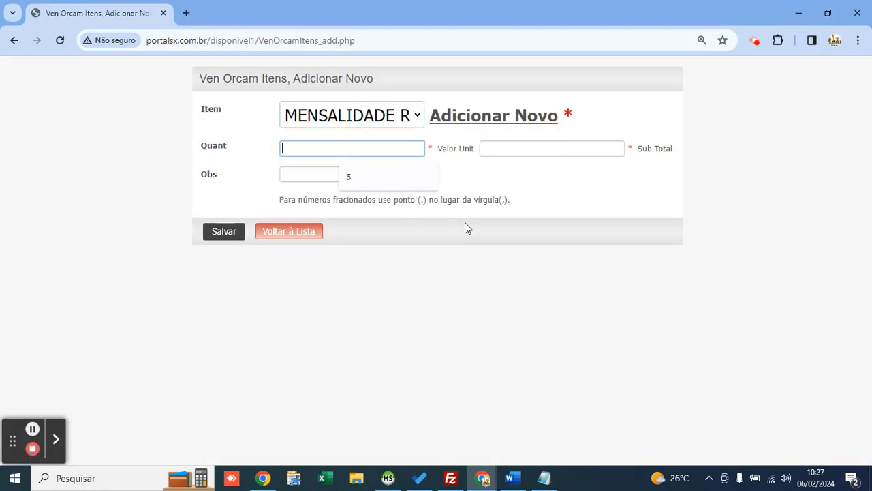
type("2")
key("Tab")
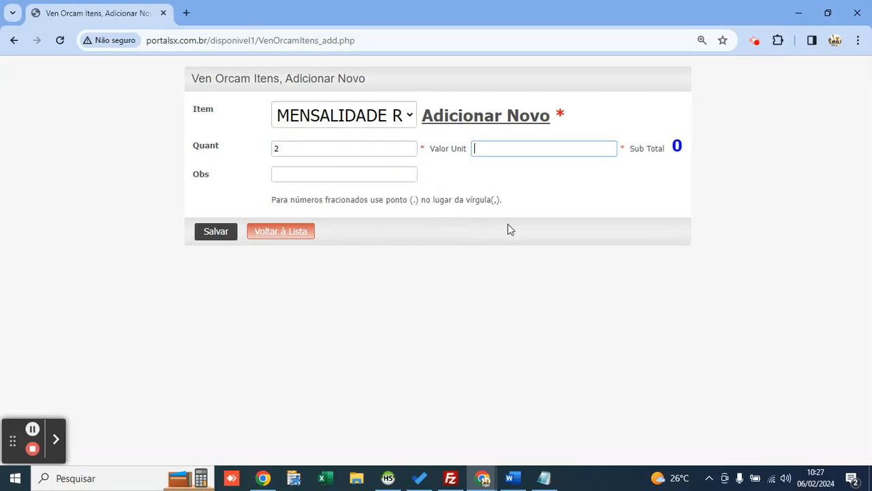
type("3")
key("BackSpace")
type("4")
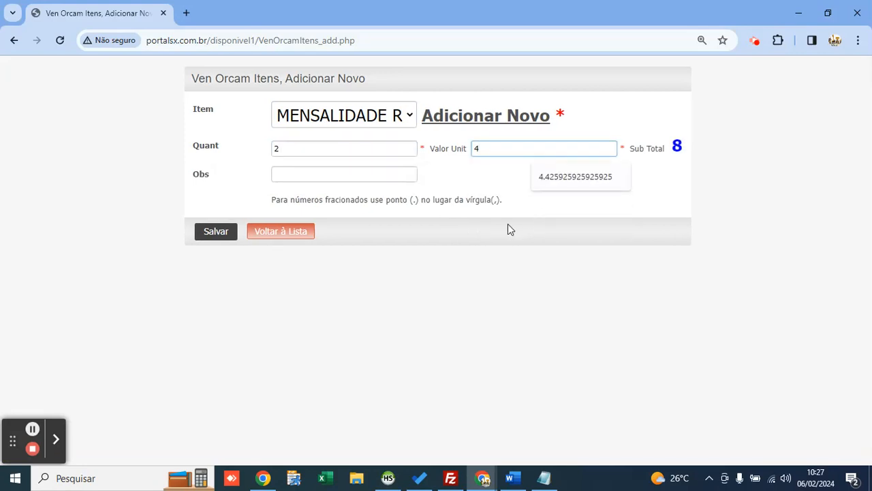
type("000")
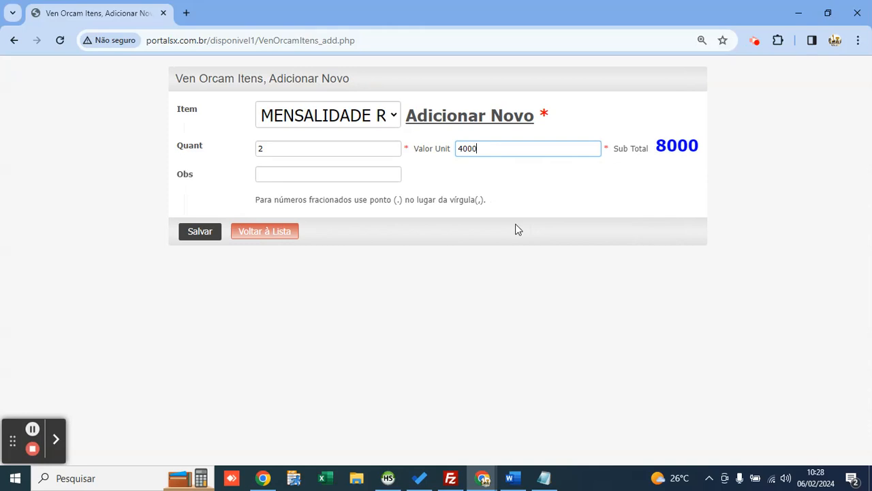
double_click(678, 145)
left_click(681, 170)
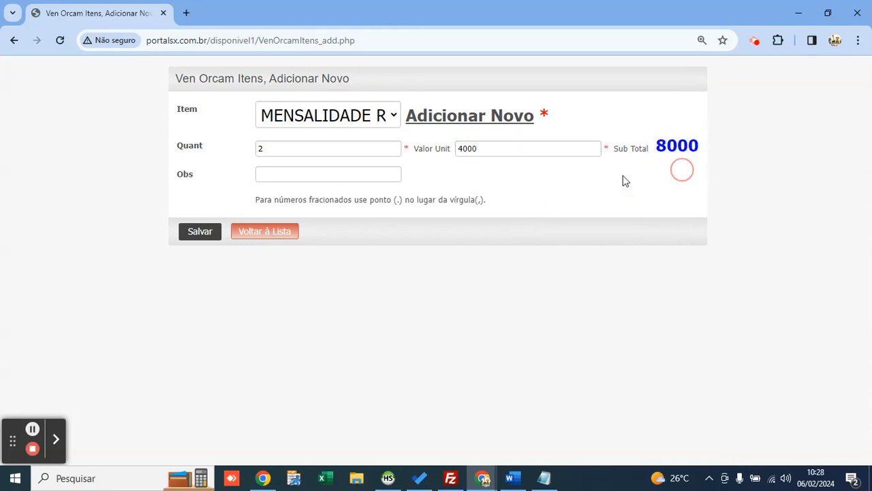
left_click(340, 113)
left_click(343, 117)
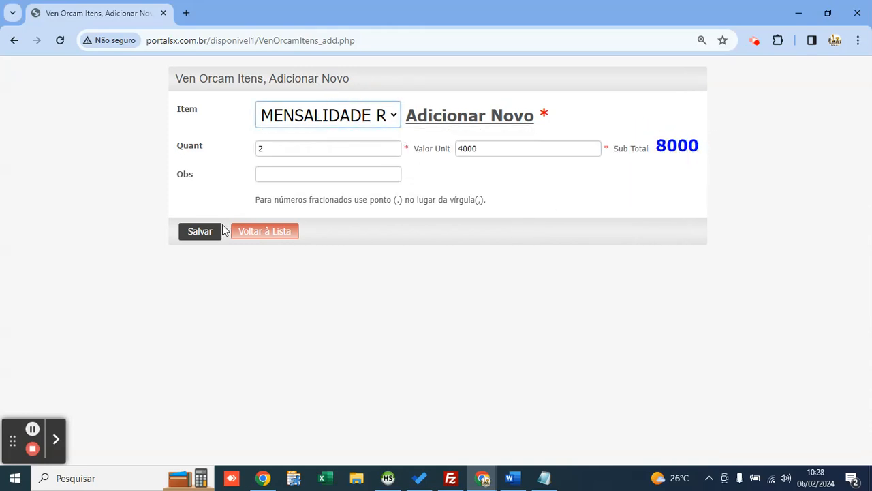
left_click(200, 234)
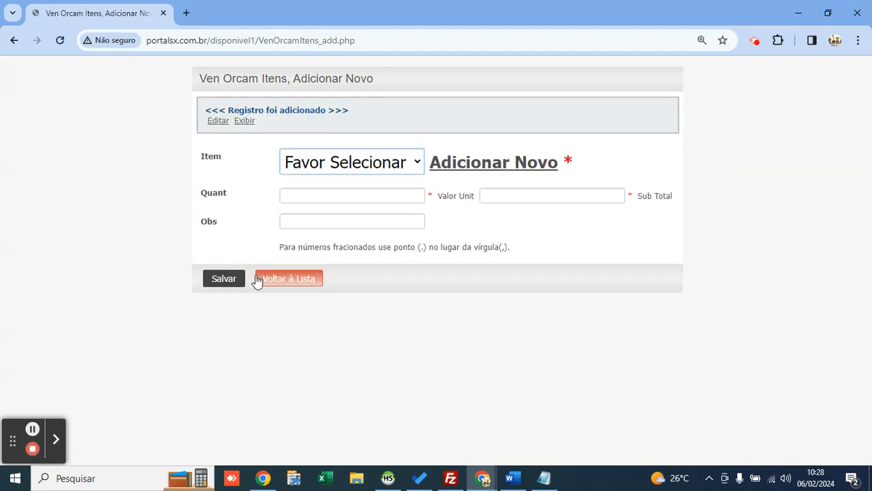
Step: Review quote 1's printable proposal, whose MENSALIDADE RETROESCAVADEIRA item totals 8.000,00
left_click(285, 281)
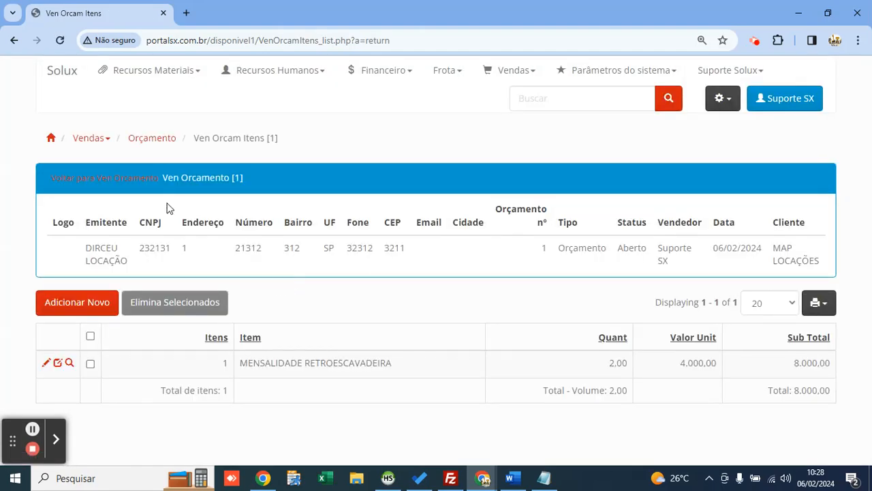
left_click(150, 175)
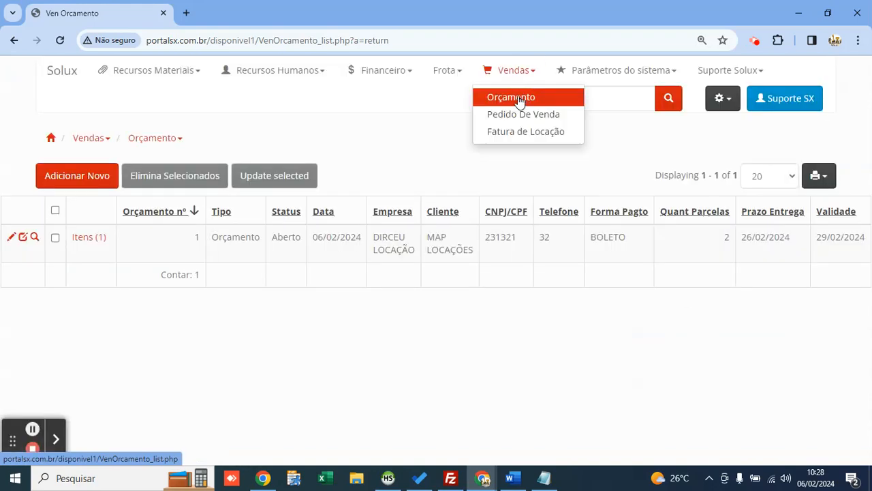
left_click(35, 237)
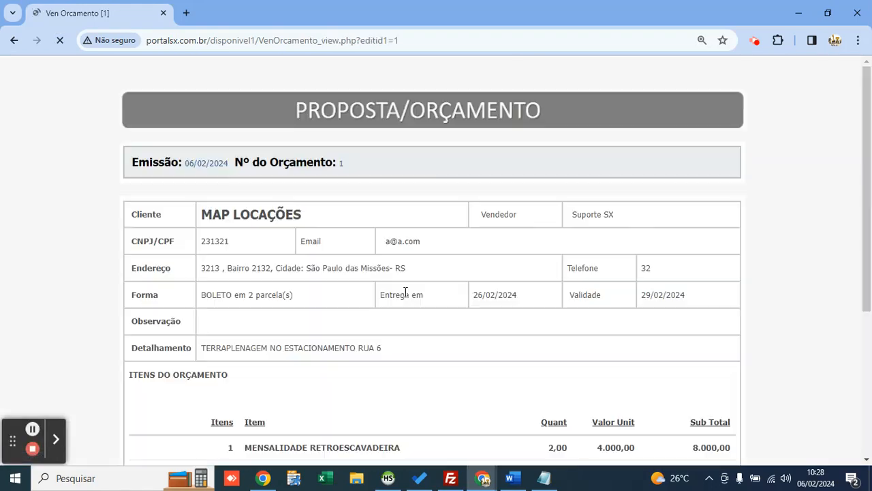
scroll(402, 292, "down", 1)
scroll(394, 287, "down", 3)
scroll(366, 275, "up", 2)
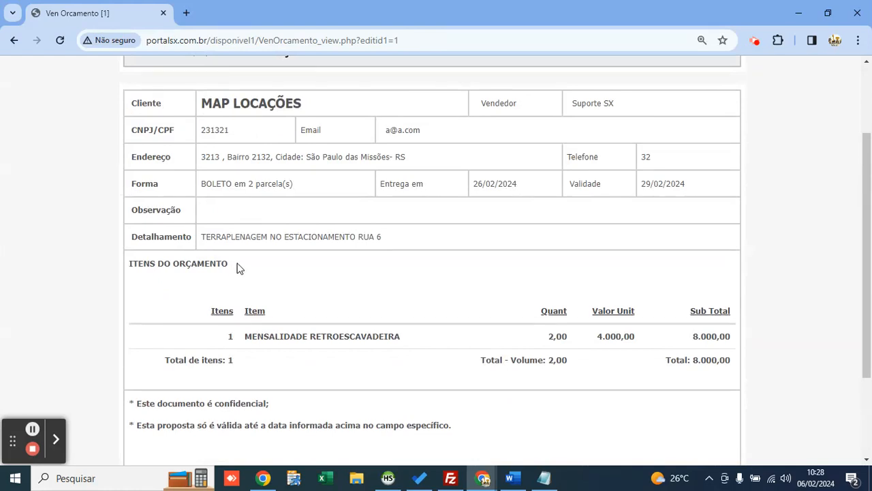
left_click_drag(166, 289, 333, 347)
double_click(357, 335)
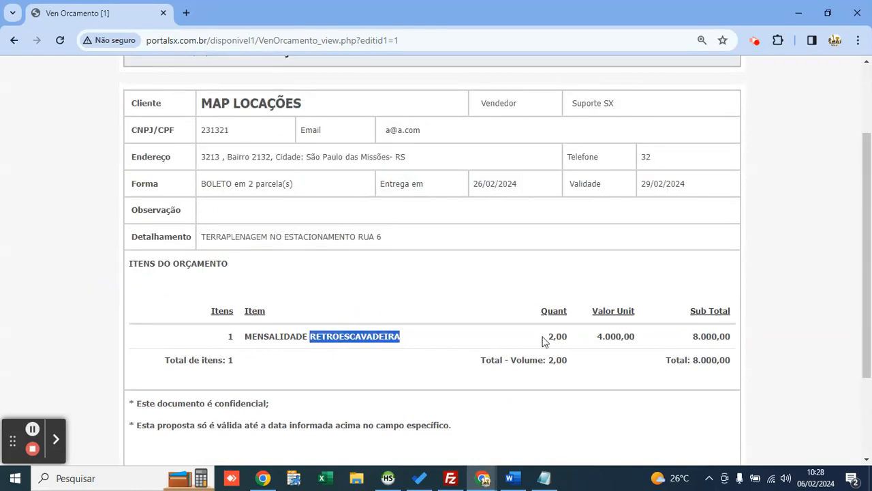
left_click_drag(542, 336, 738, 337)
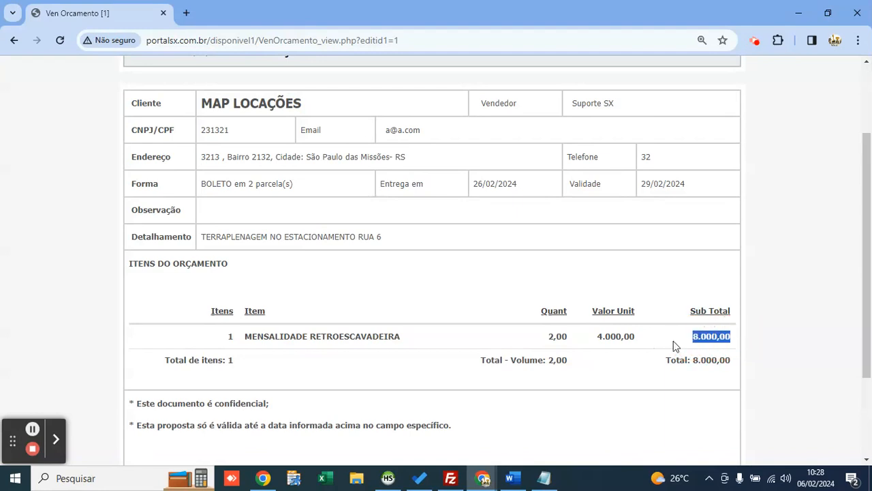
scroll(295, 264, "down", 2)
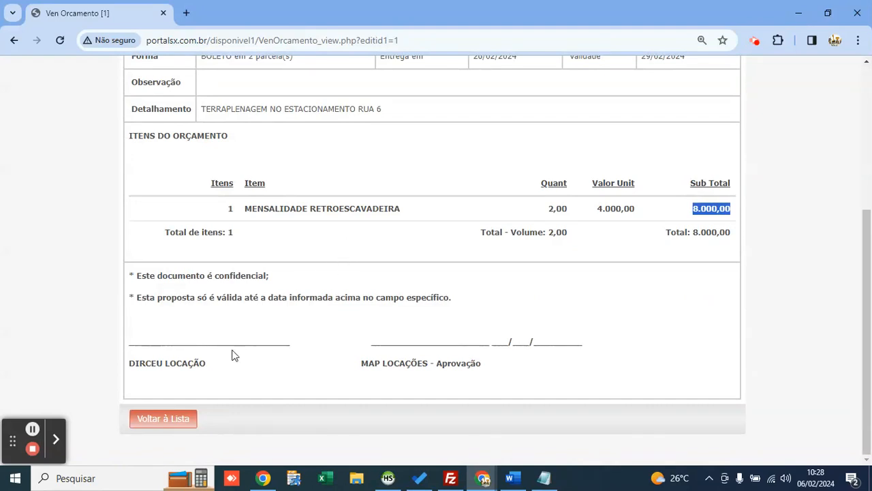
left_click(170, 421)
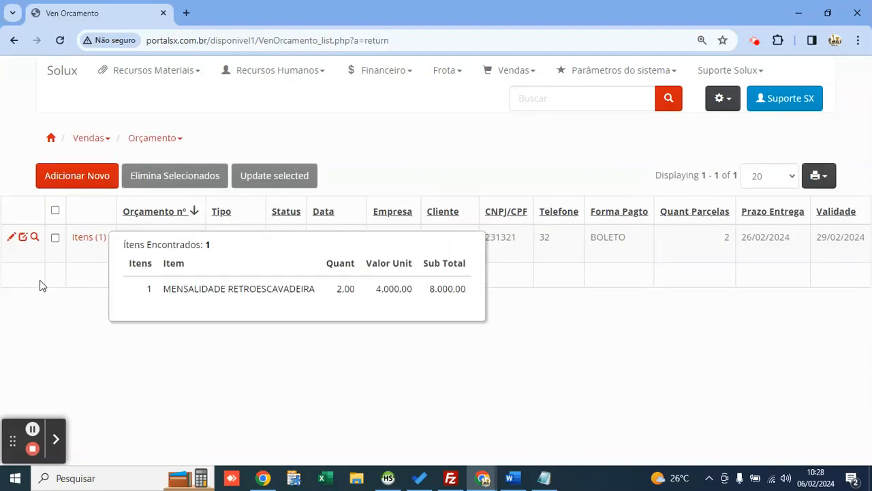
Step: Change quote 1's type to Pedido de Venda in the list, save, and reload the quotes
left_click(22, 238)
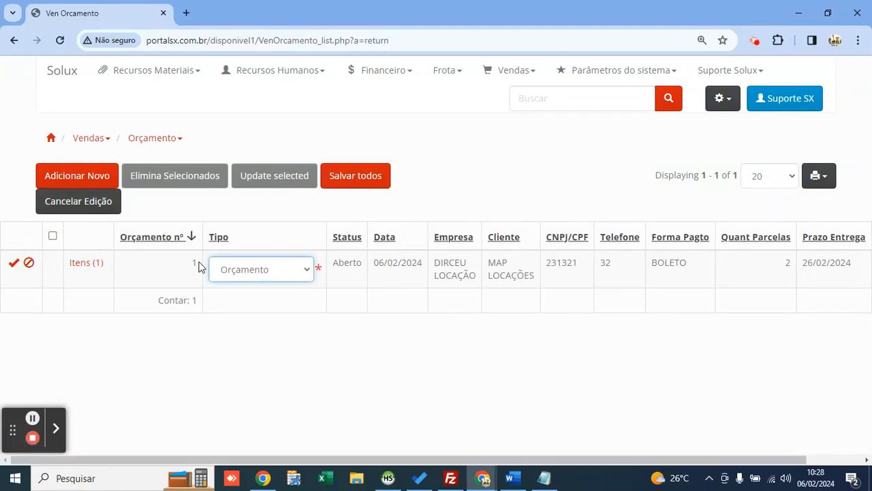
left_click(255, 274)
key("Down")
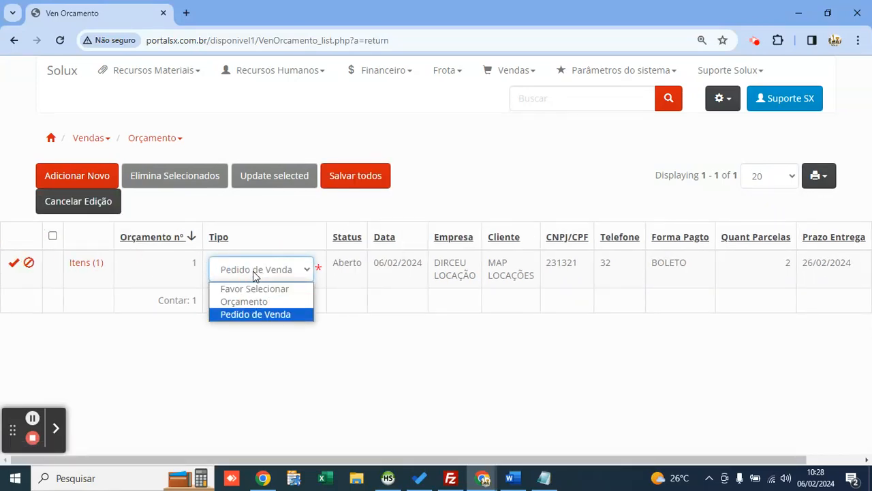
key("Return")
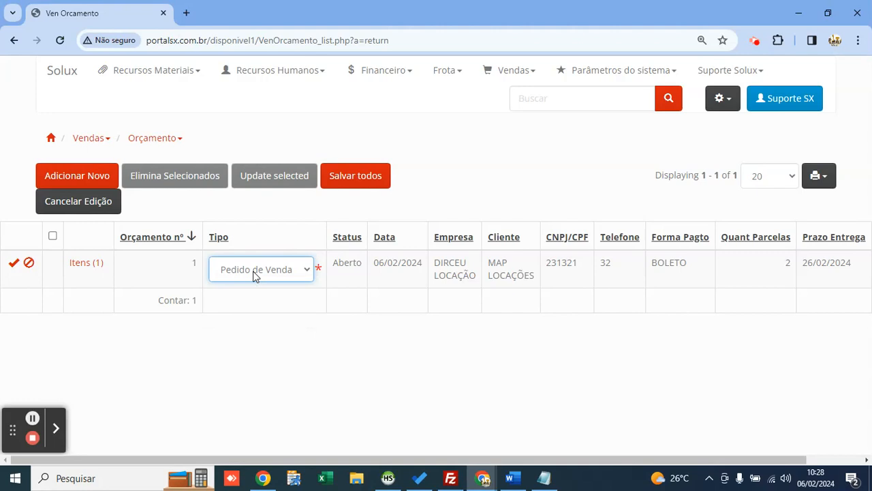
left_click(374, 175)
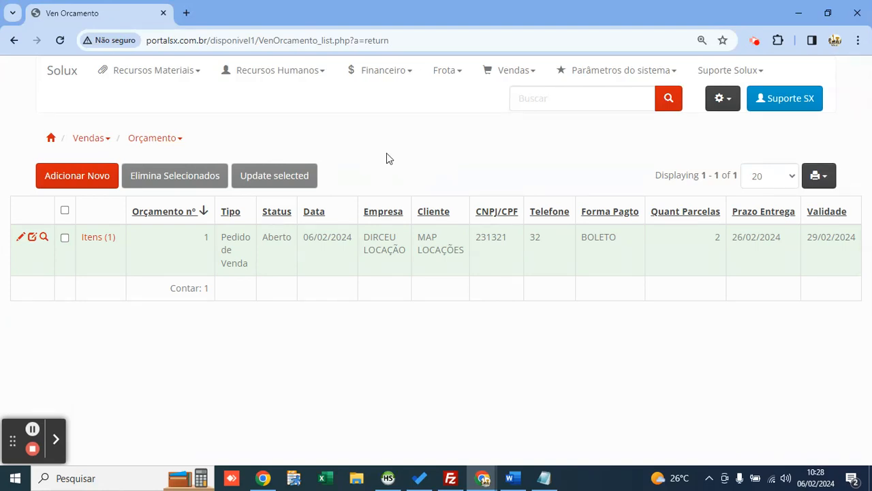
left_click(512, 70)
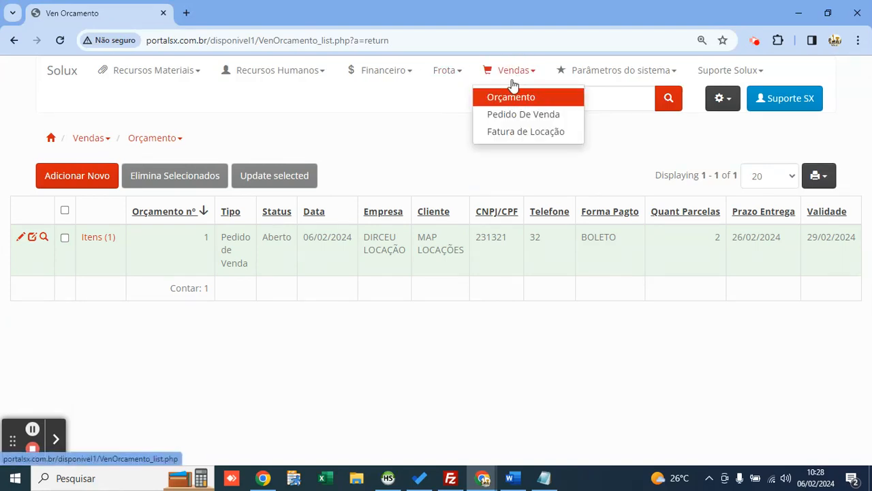
left_click(530, 99)
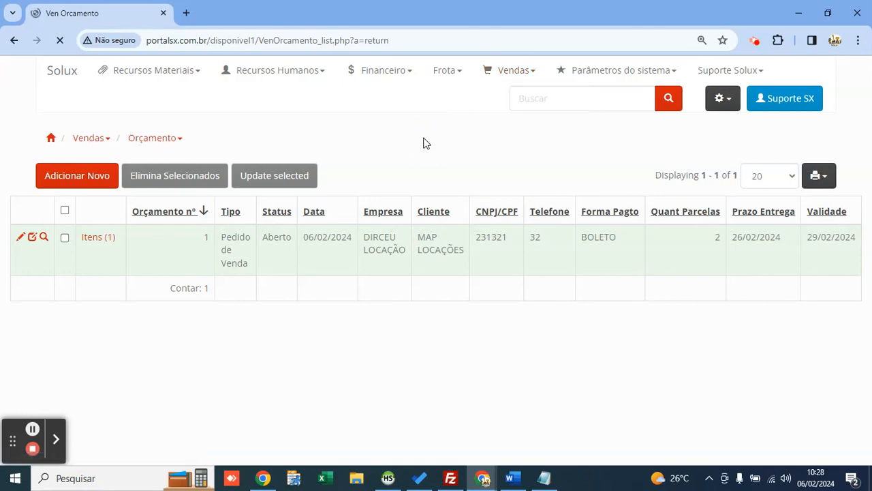
Step: Open the Pedido De Venda list and review printable sales order 1 for MAP LOCAÇÕES
left_click(501, 84)
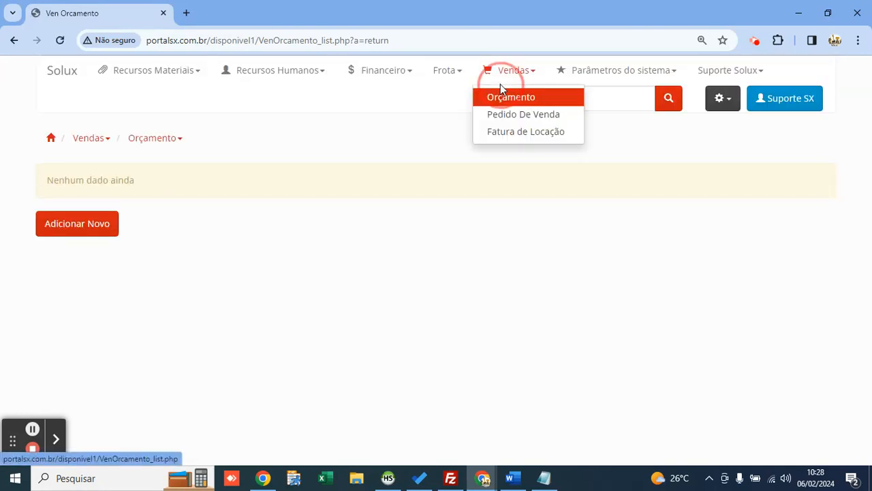
left_click(530, 118)
mouse_move(522, 83)
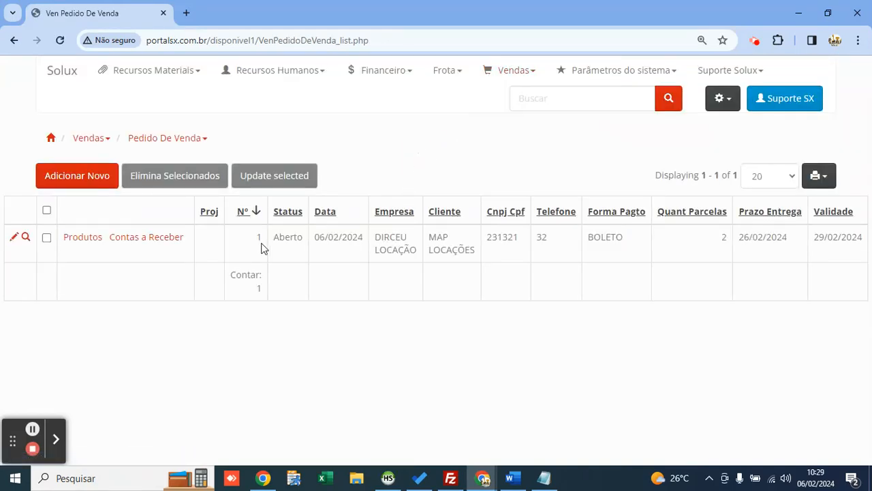
mouse_move(158, 240)
left_click(25, 237)
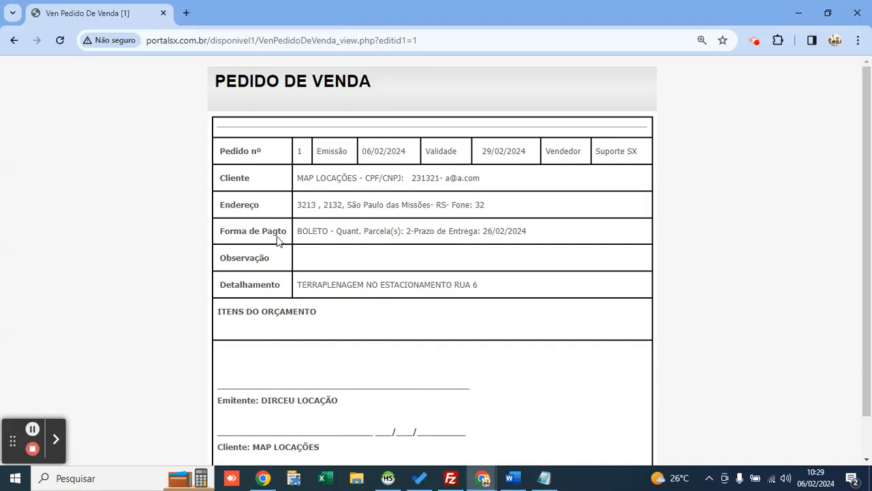
scroll(278, 240, "down", 1)
scroll(277, 240, "up", 1)
left_click_drag(323, 318, 205, 317)
left_click(152, 247)
left_click(13, 40)
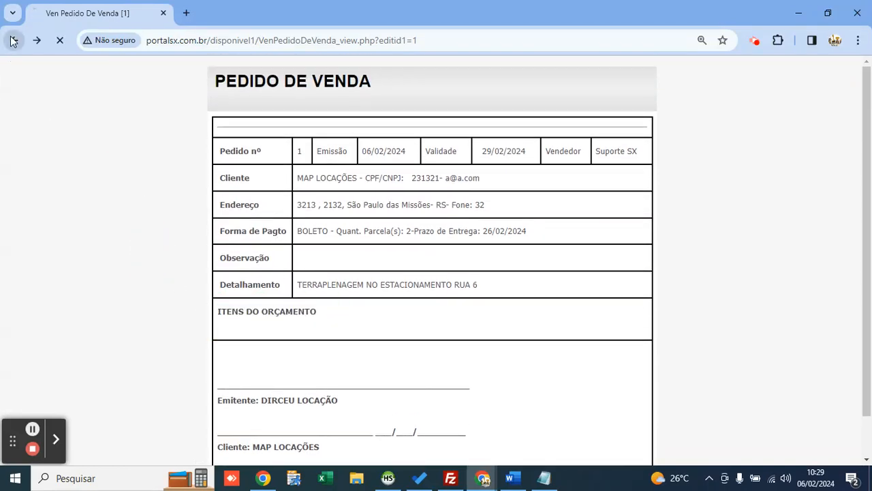
mouse_move(83, 240)
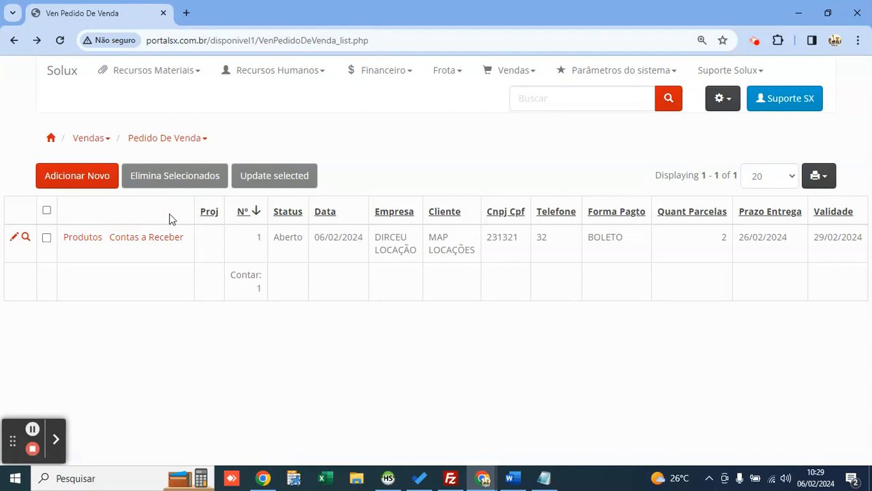
Step: Start a receivable for order 1: credit 8000, description MENSALIDADE RETROESCAVADEIRA
left_click(164, 243)
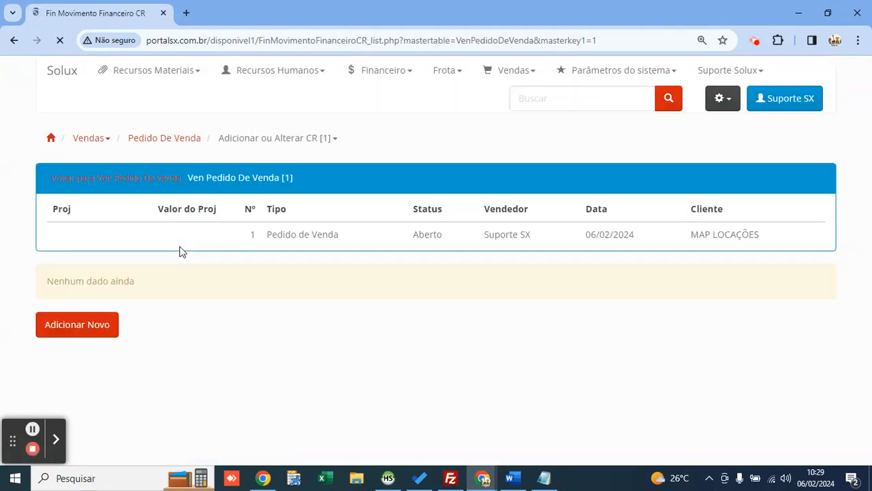
left_click(82, 330)
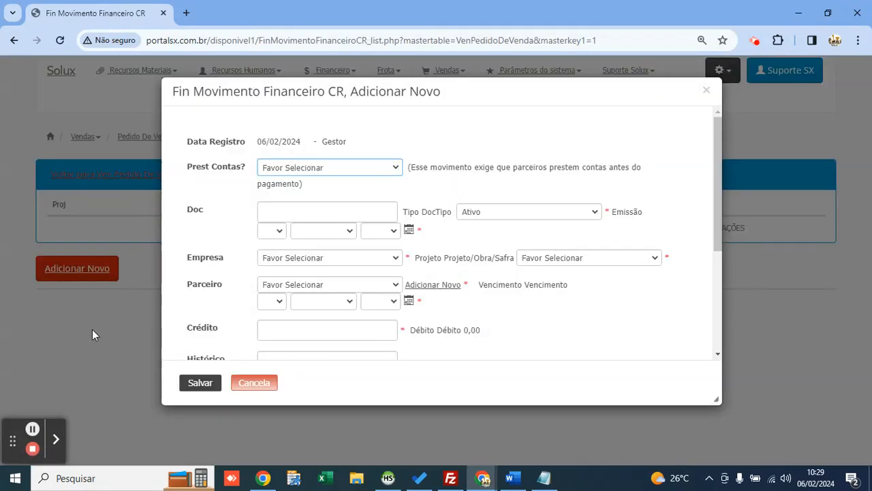
left_click_drag(715, 397, 761, 433)
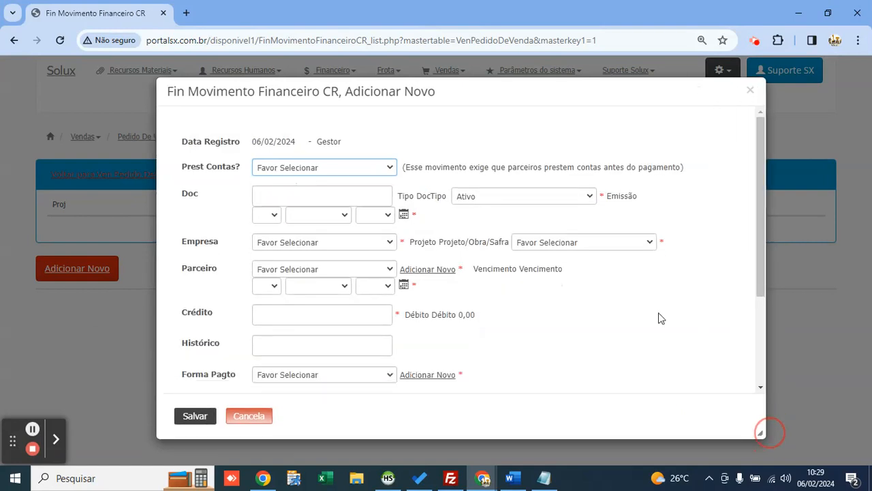
left_click_drag(498, 100, 464, 93)
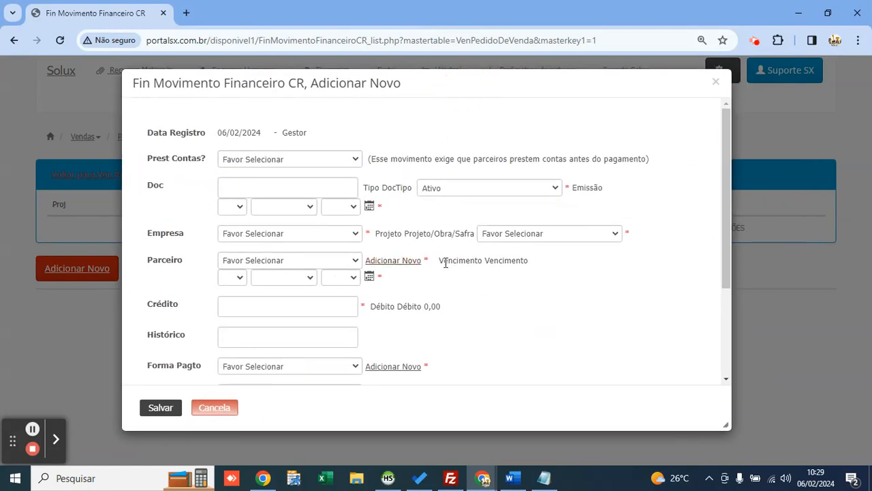
scroll(302, 244, "down", 1)
left_click(302, 242)
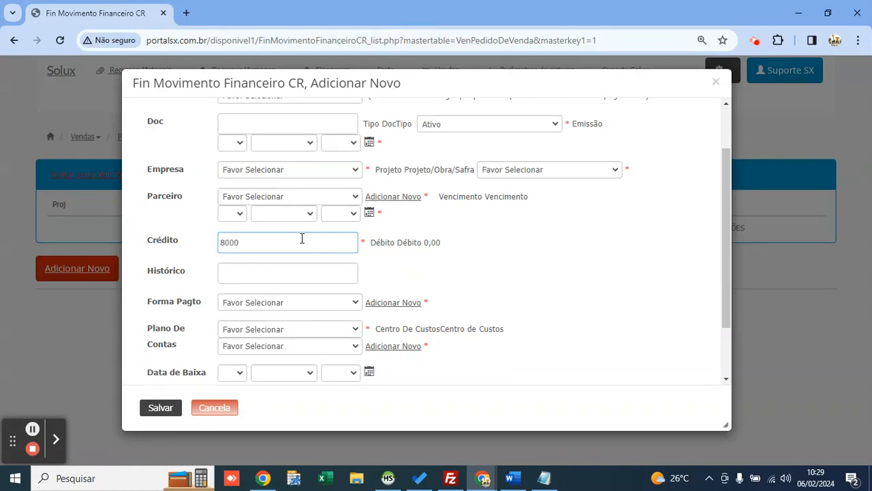
left_click(293, 272)
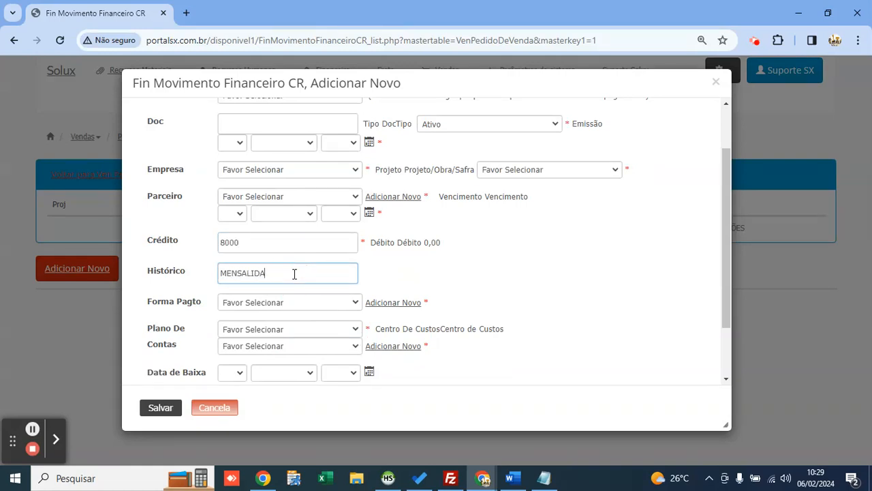
type("MENSALIDADE RETROESCAVADE")
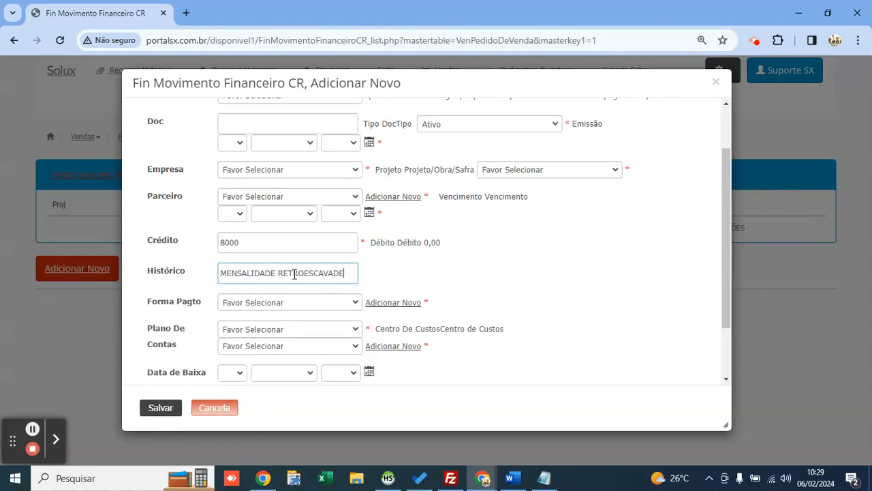
type("IRA")
left_click_drag(252, 244, 198, 247)
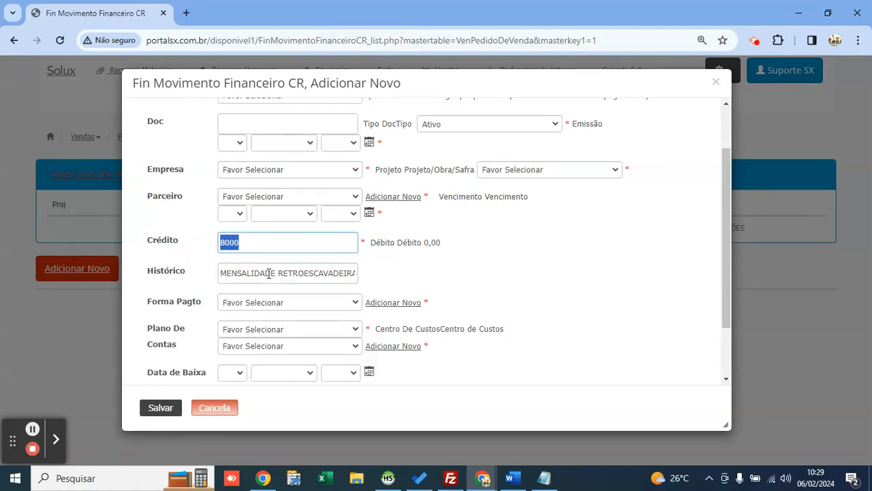
left_click_drag(278, 272, 199, 272)
left_click(345, 273)
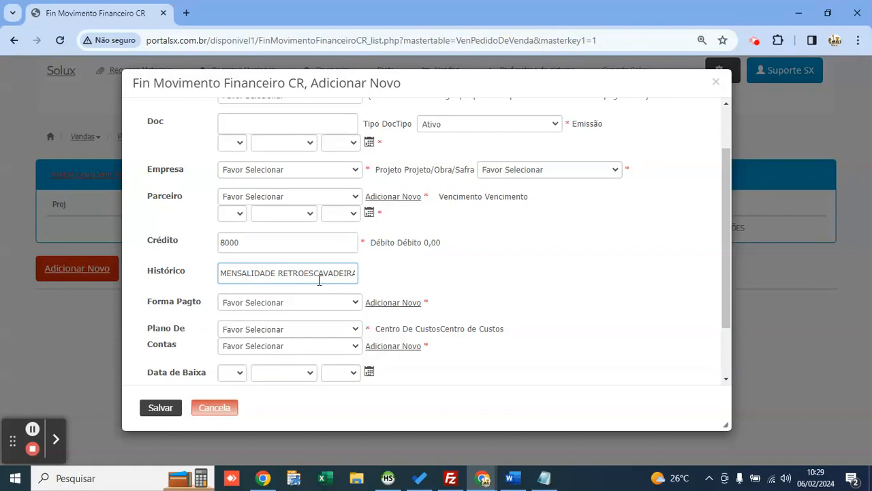
Step: Set payment PIX, account VENDA - PRESTAÇÃO DE SERVIÇOS and a new RETROESCAVADEIRA cost centre
left_click(293, 302)
left_click(256, 349)
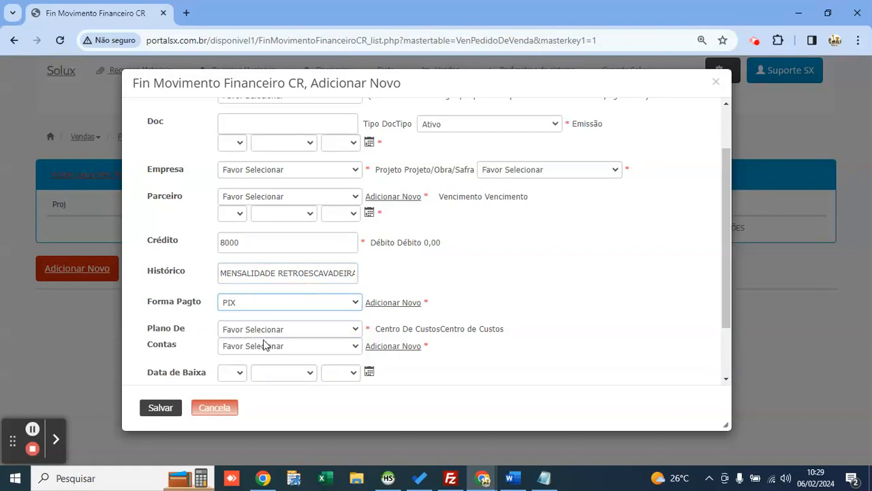
left_click(263, 333)
key("Down")
key("Return")
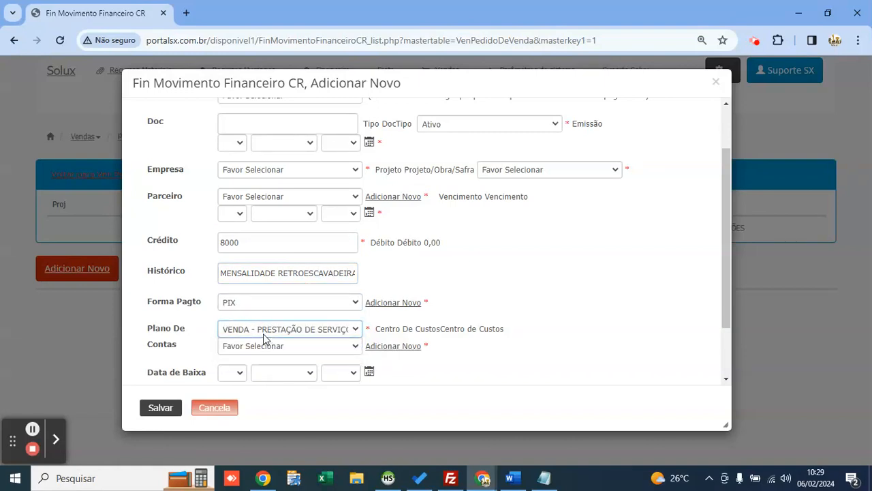
left_click(275, 348)
left_click(375, 347)
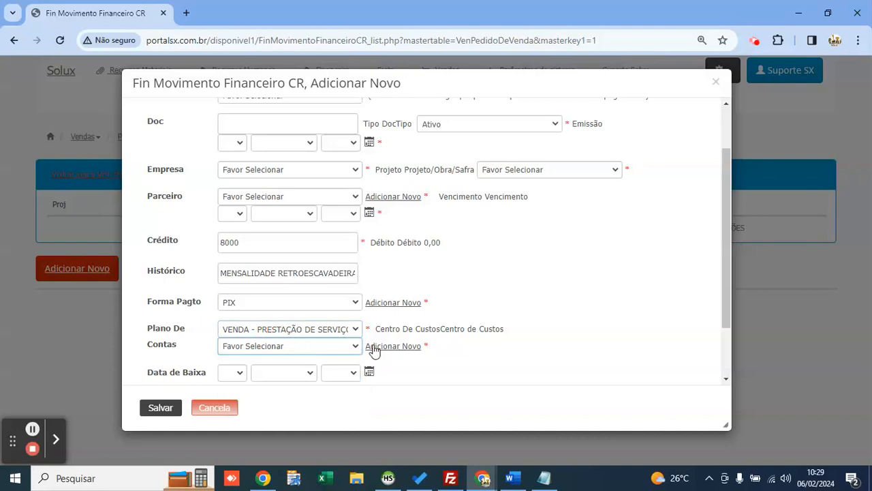
left_click(385, 346)
type("RETROES")
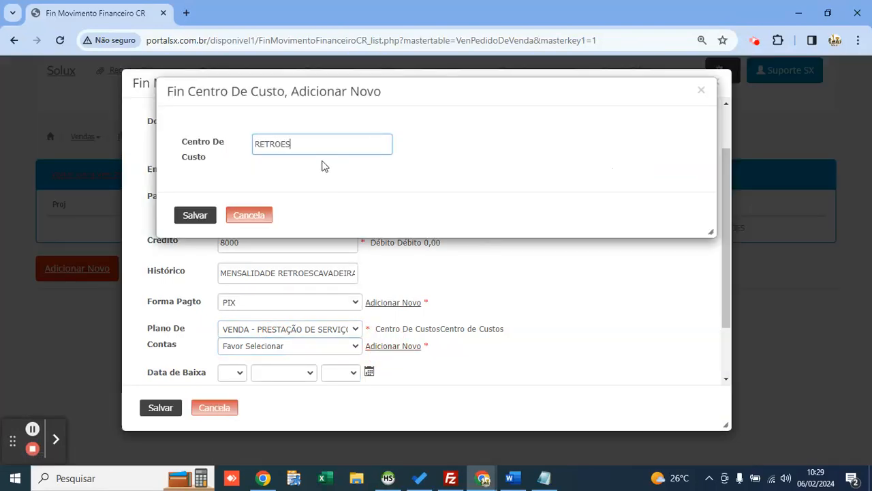
type("CAVADEIRA")
left_click(192, 216)
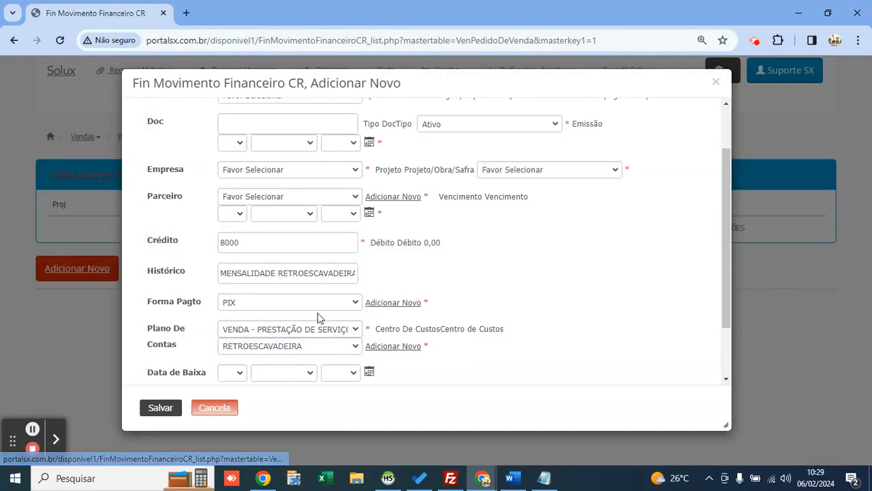
scroll(320, 315, "down", 1)
scroll(375, 306, "up", 1)
Step: Set partner MAP LOCAÇÕES, project 2-TERRAPLENAGEM ESTACIONAMENTO, company DIRCEU LOCAÇÃO, today's dates, and save
left_click(293, 190)
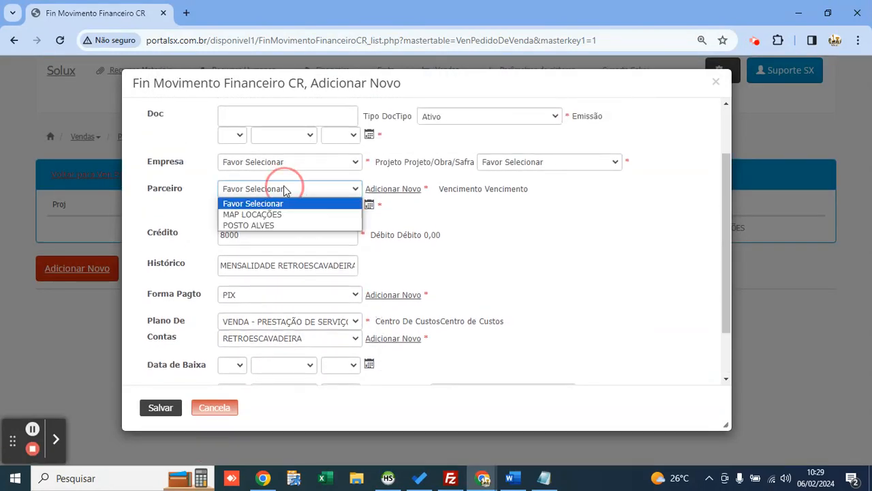
left_click(295, 212)
left_click(518, 164)
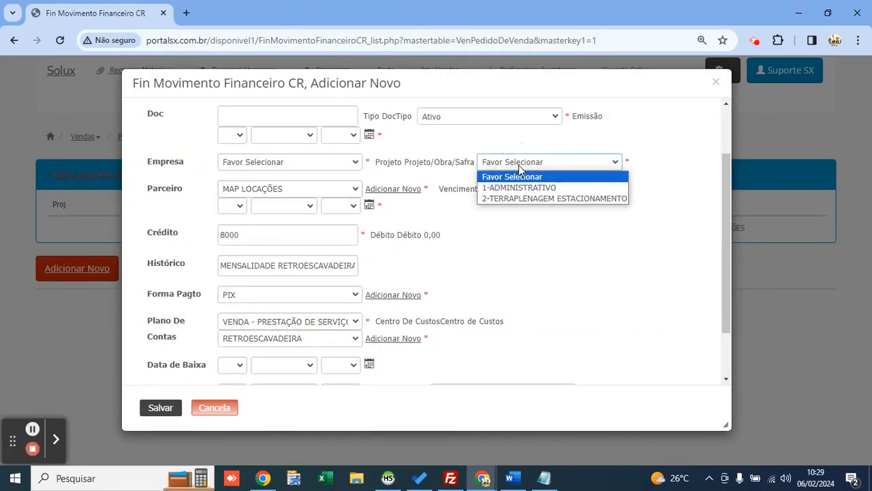
left_click(537, 198)
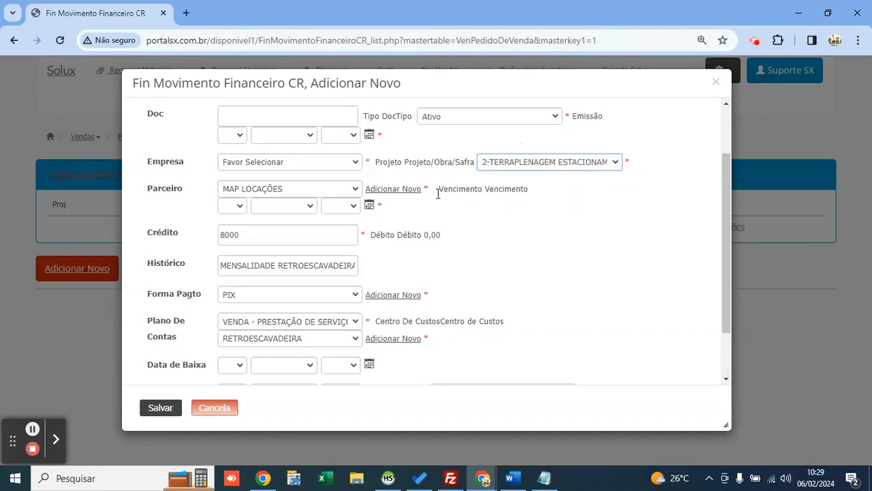
left_click(369, 205)
left_click(237, 350)
left_click(289, 161)
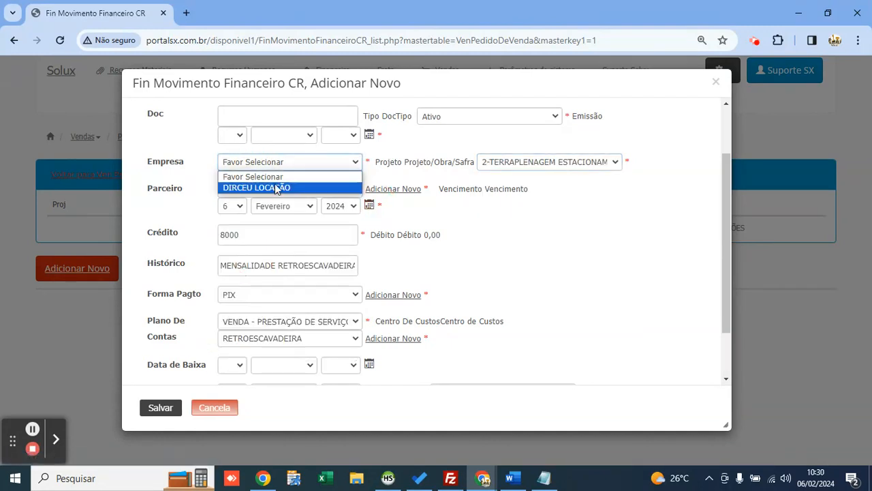
left_click(264, 188)
left_click(146, 412)
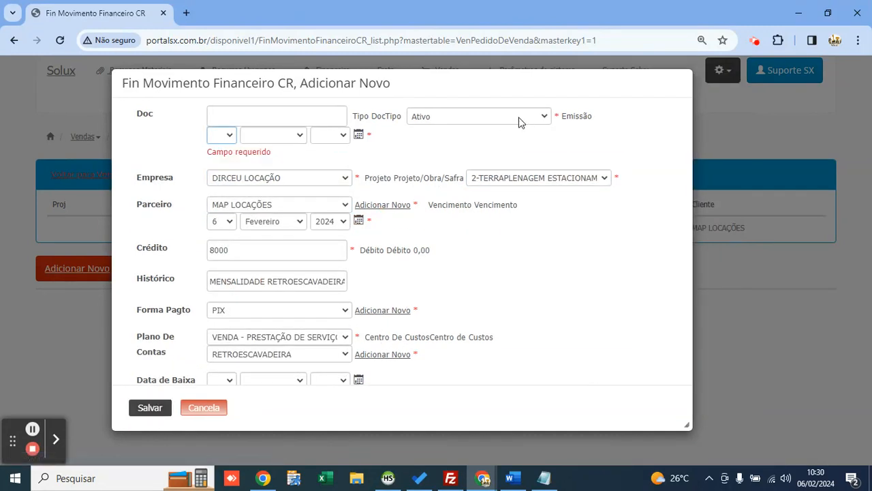
left_click(358, 135)
left_click(237, 279)
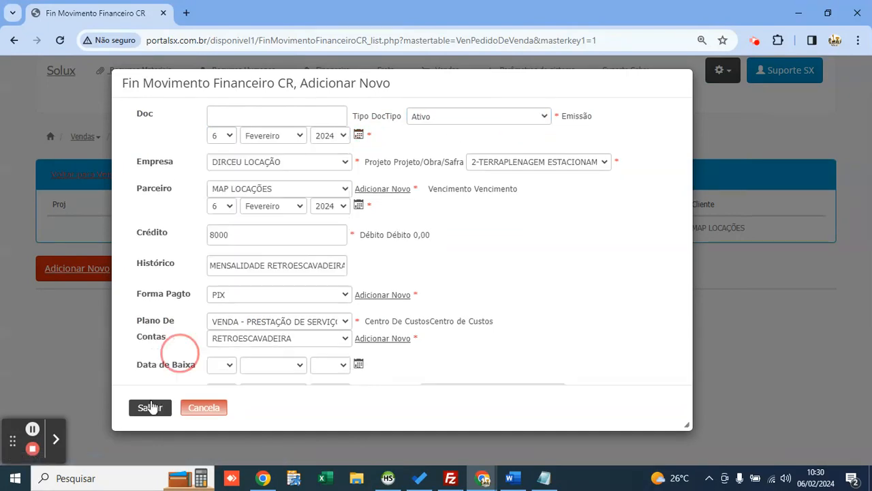
left_click(151, 407)
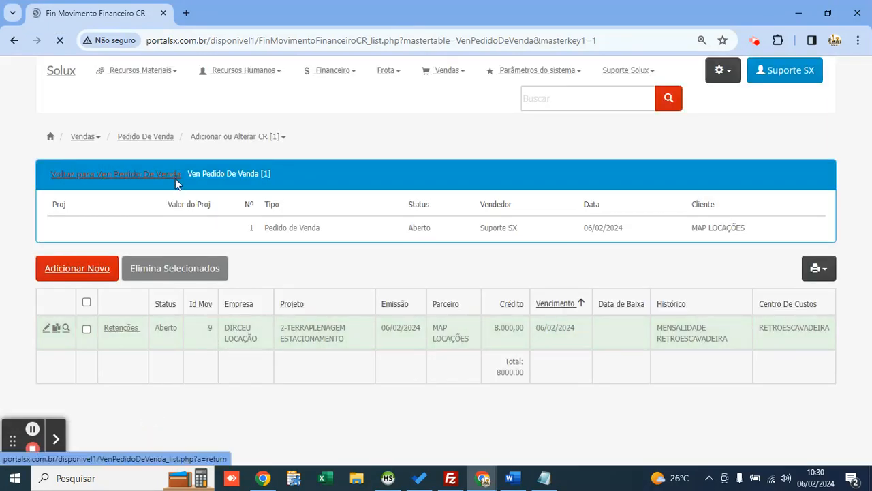
Step: Check order 1's linked receivable 9 of 8.000,00 in the list, then show the Vendas options
left_click(165, 175)
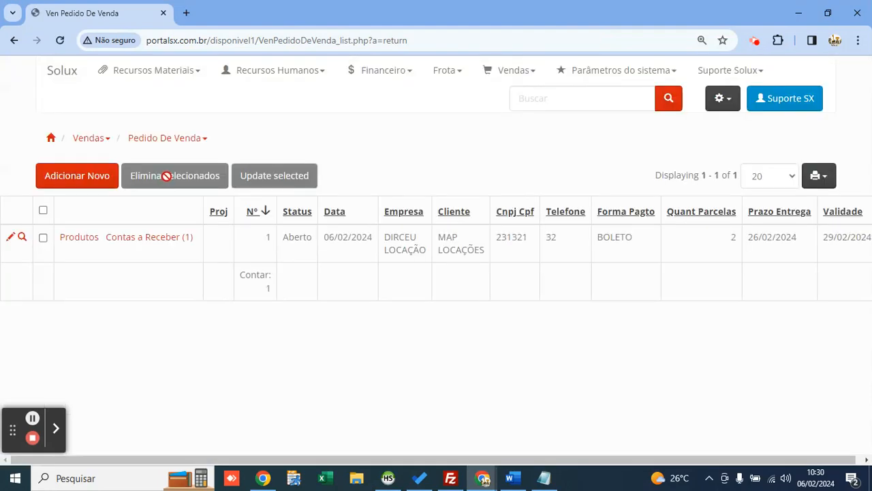
mouse_move(157, 247)
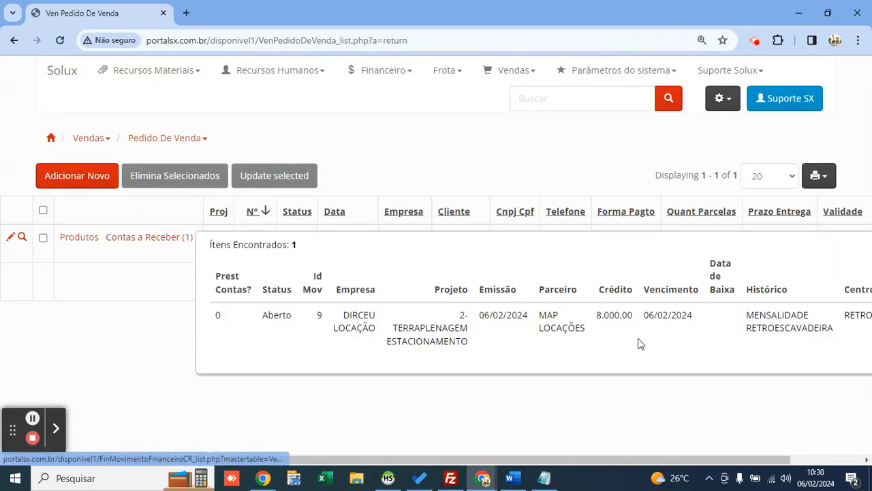
left_click_drag(596, 315, 628, 314)
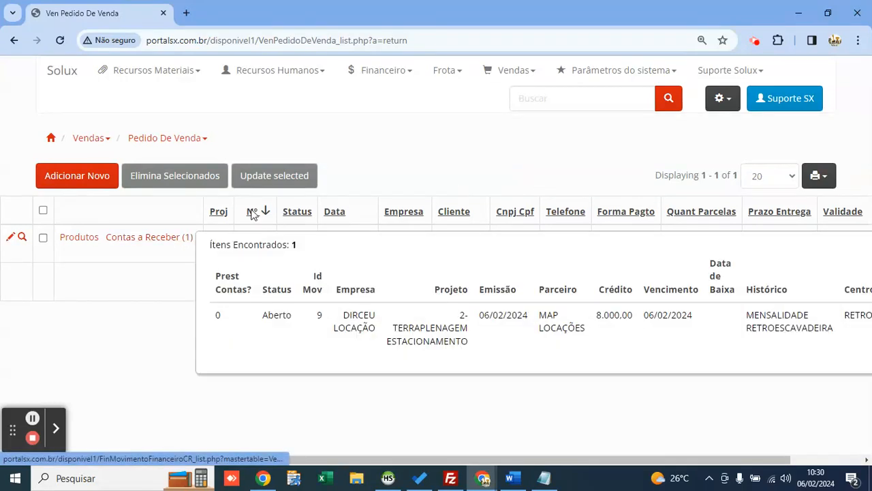
left_click(504, 73)
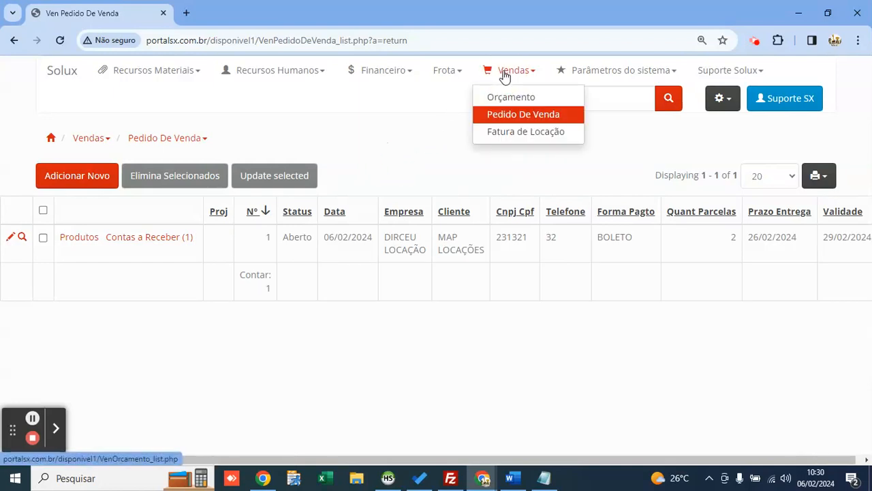
Step: Start a new rental invoice for client MAP LOCAÇÕES under company DIRCEU LOCAÇÃO
left_click(514, 134)
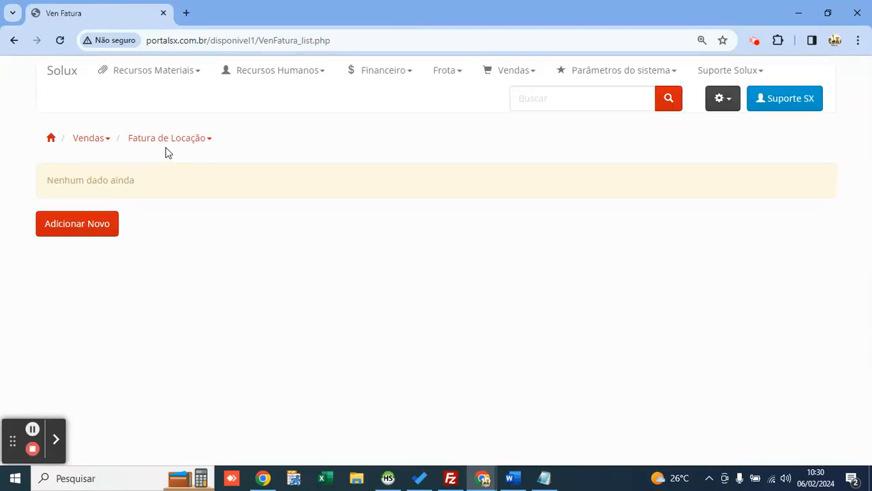
left_click(102, 225)
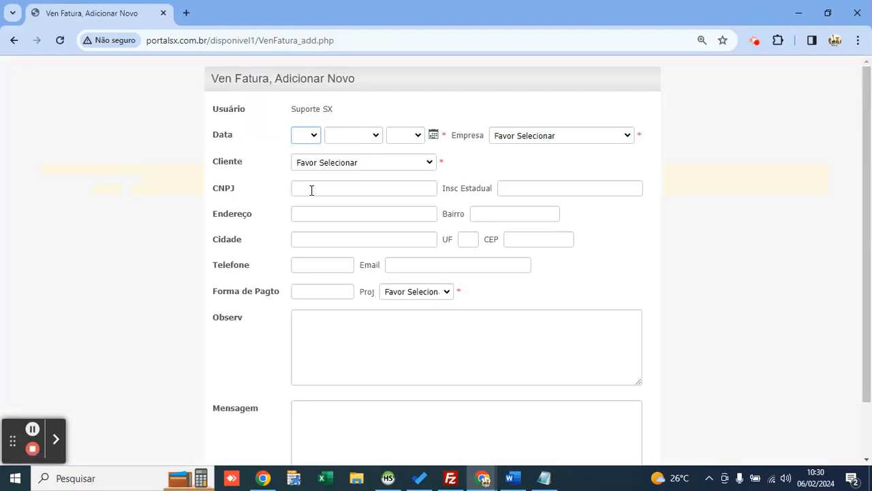
left_click(326, 162)
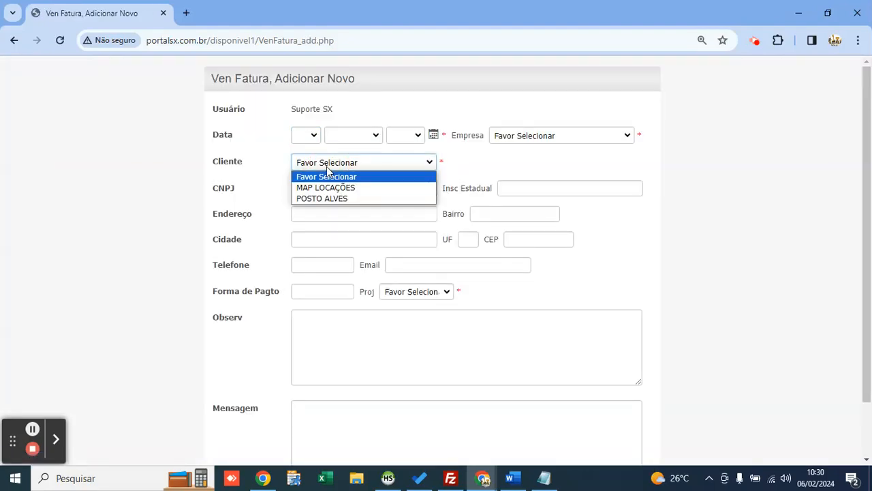
key("Down")
key("Return")
left_click(522, 140)
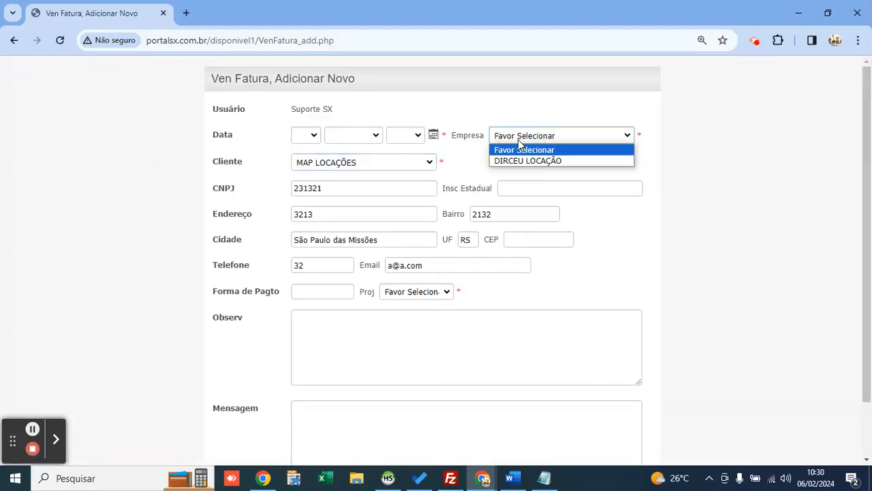
key("Down")
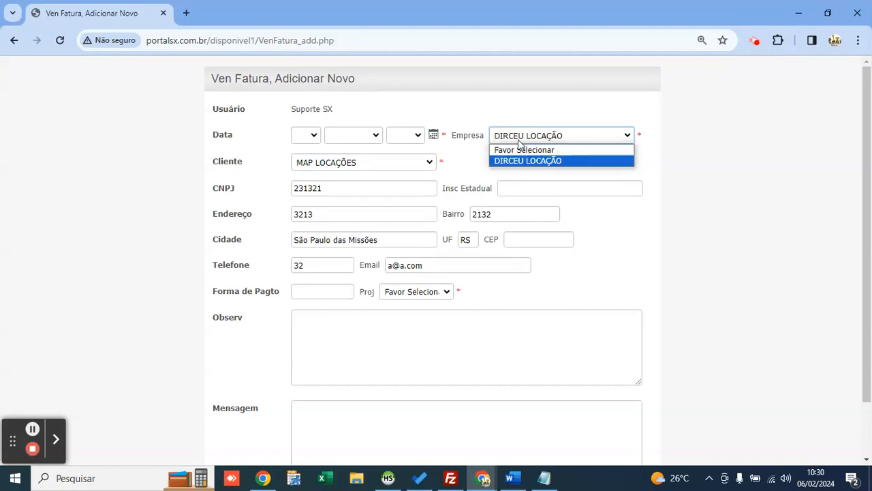
key("Return")
Step: Date the invoice today (6 February 2024) and assign project 2-TERRAPLENAGEM ESTACIONAMENTO
left_click(434, 135)
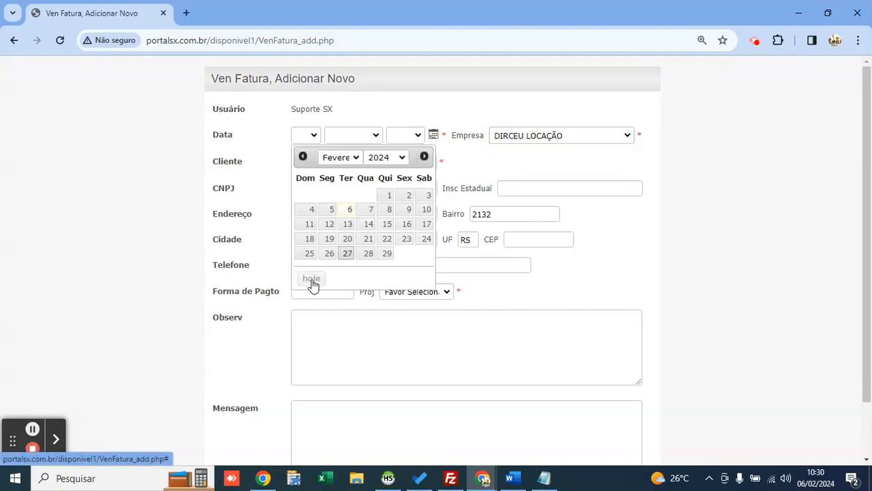
left_click(313, 279)
left_click(401, 229)
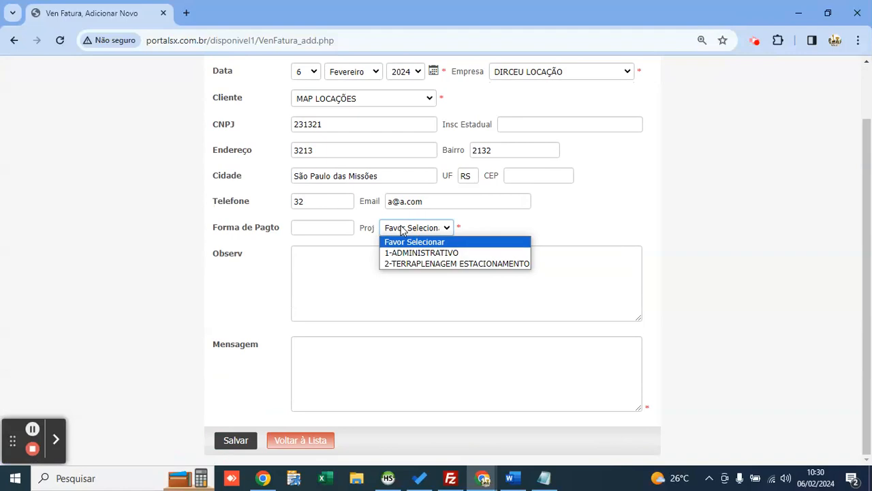
key("Down")
key("Down")
key("Return")
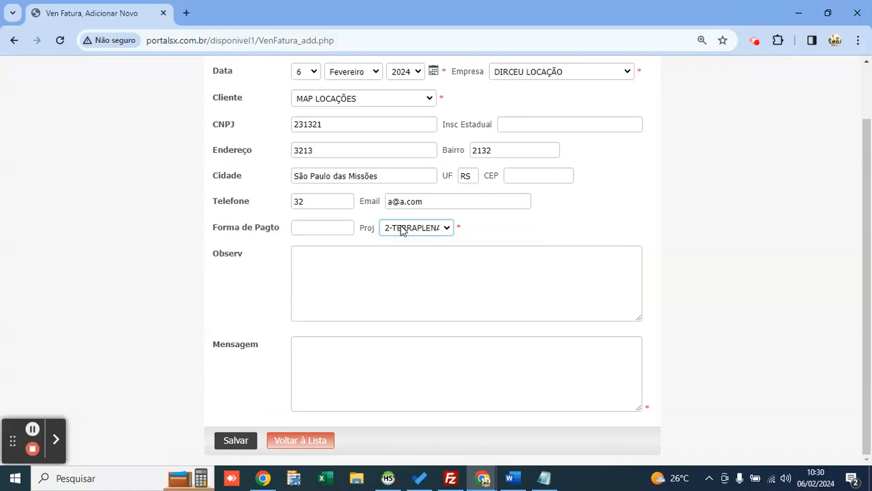
Step: Enter the message 'ENVIO DE RETROESCAVADEIRA' and save the rental invoice
left_click(438, 388)
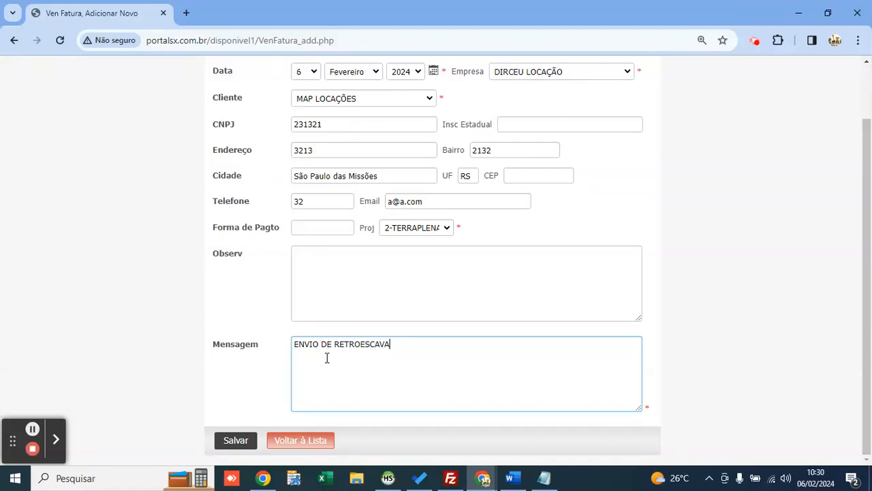
left_click(246, 440)
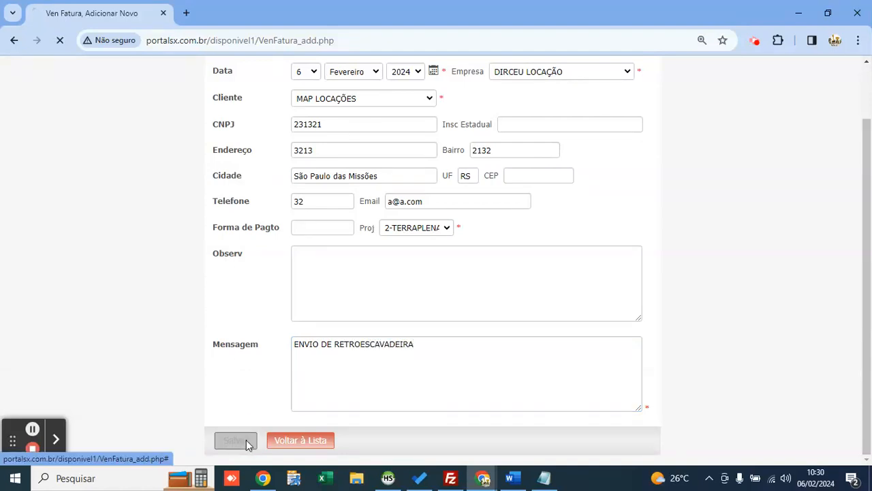
scroll(247, 330, "down", 3)
left_click(317, 440)
right_click(317, 439)
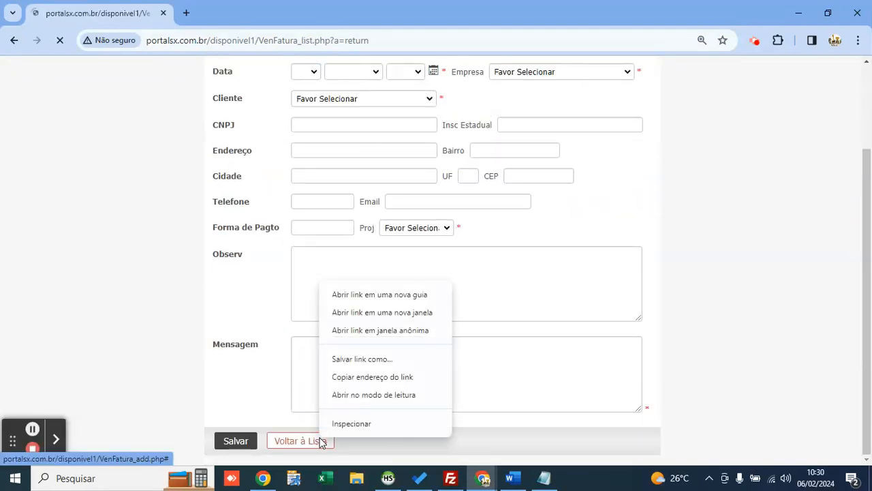
Step: Open the saved rental invoice number 1 for viewing
left_click(248, 348)
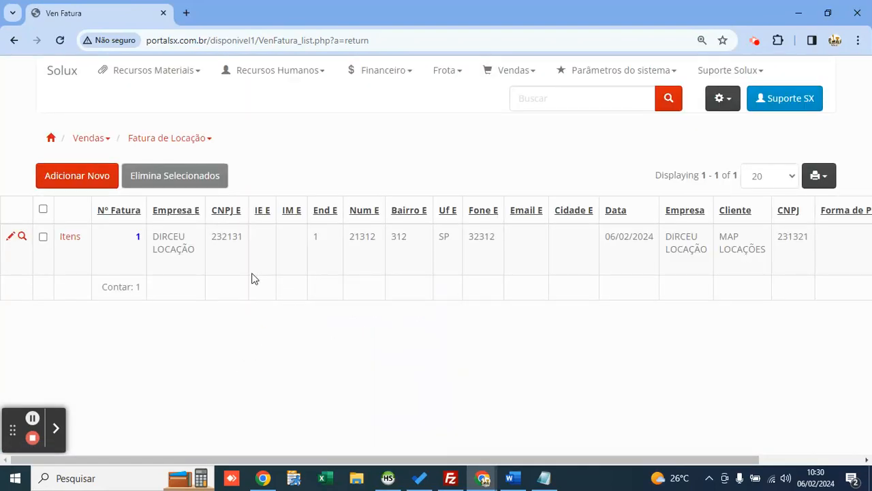
left_click(21, 237)
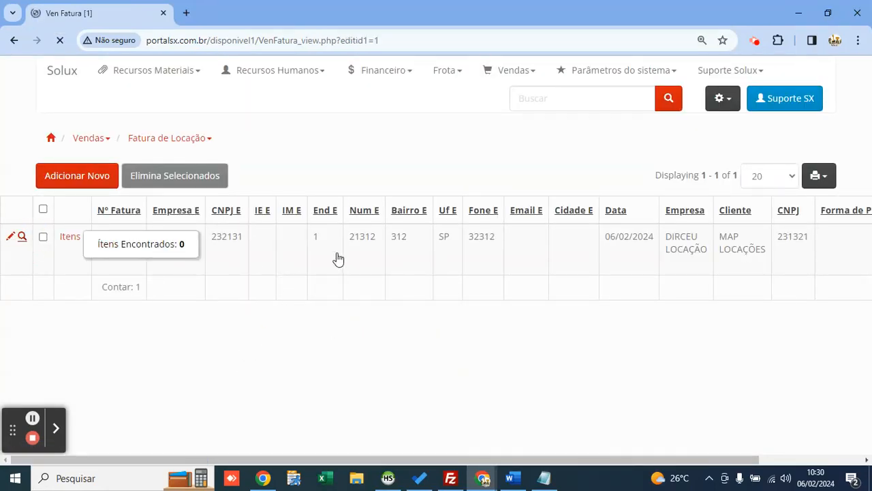
scroll(321, 171, "down", 1)
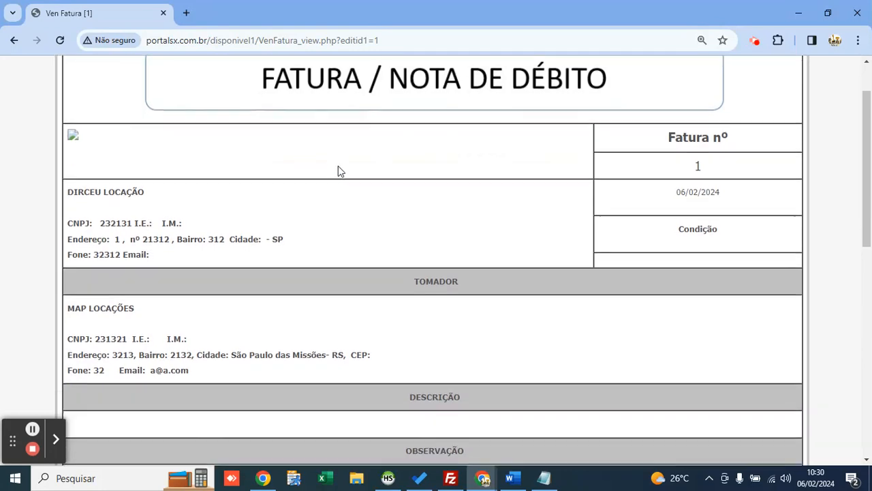
double_click(698, 166)
scroll(125, 213, "down", 3)
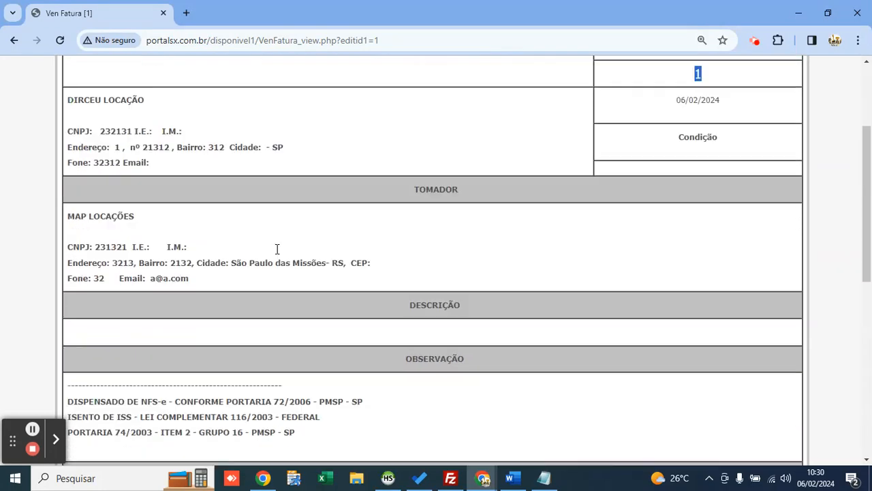
left_click_drag(68, 117, 237, 189)
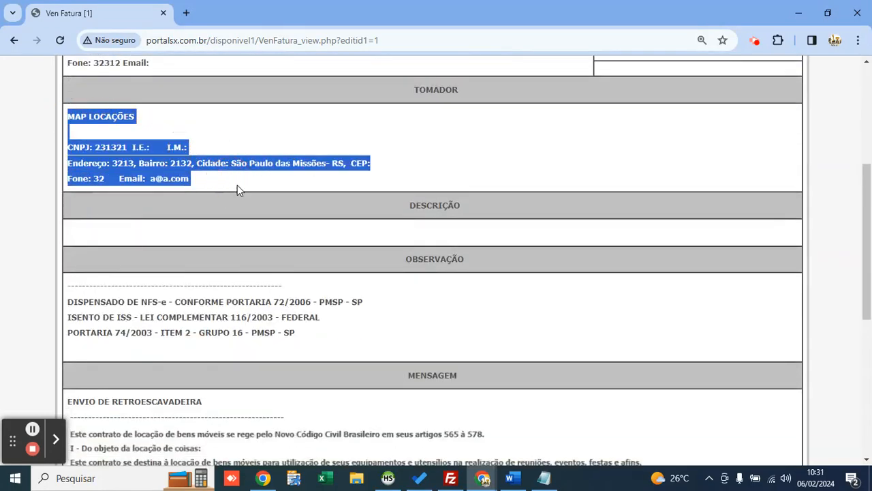
Step: Look over the invoice's client details and DESCRIÇÃO section
left_click(238, 199)
scroll(240, 217, "down", 1)
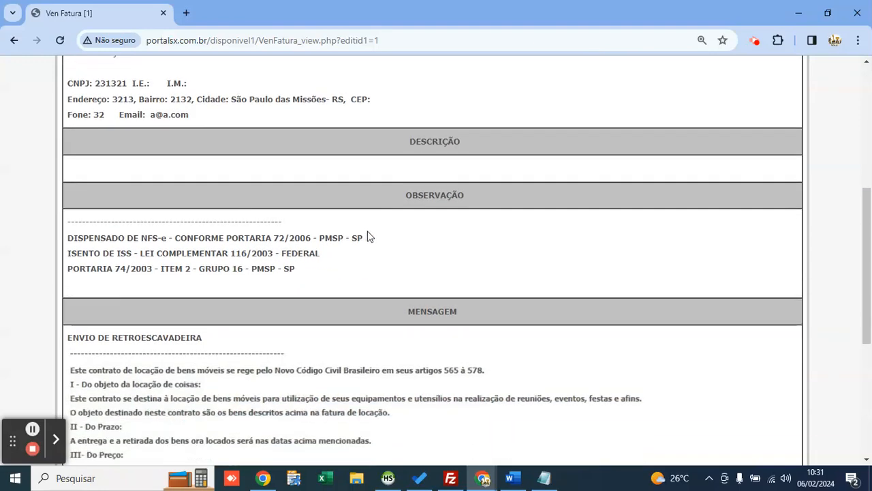
left_click_drag(408, 142, 441, 143)
double_click(436, 143)
scroll(376, 212, "down", 3)
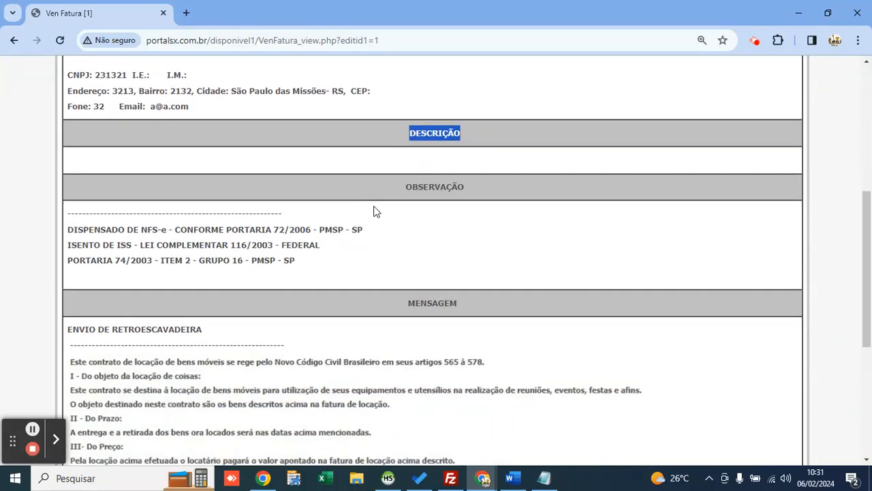
scroll(181, 238, "down", 1)
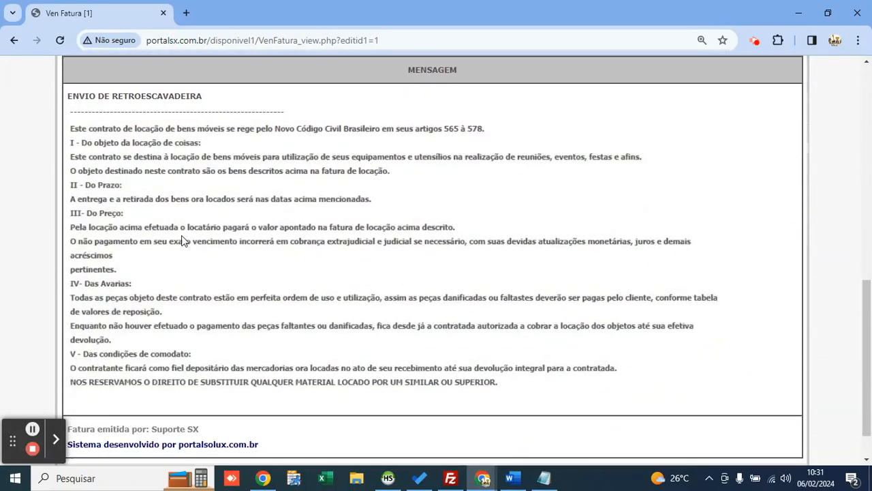
left_click(190, 199)
left_click(181, 217)
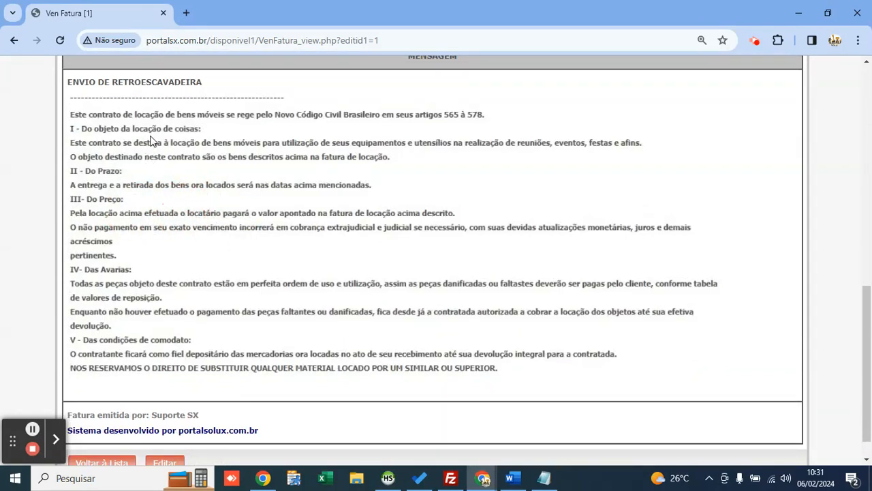
scroll(202, 172, "down", 1)
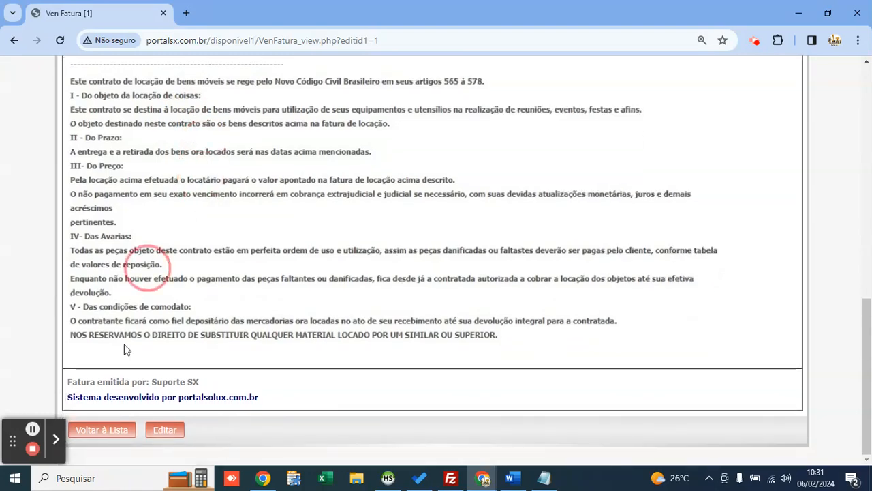
Step: Back in the rental invoice list, open invoice 1's Itens and add a new item
left_click(124, 441)
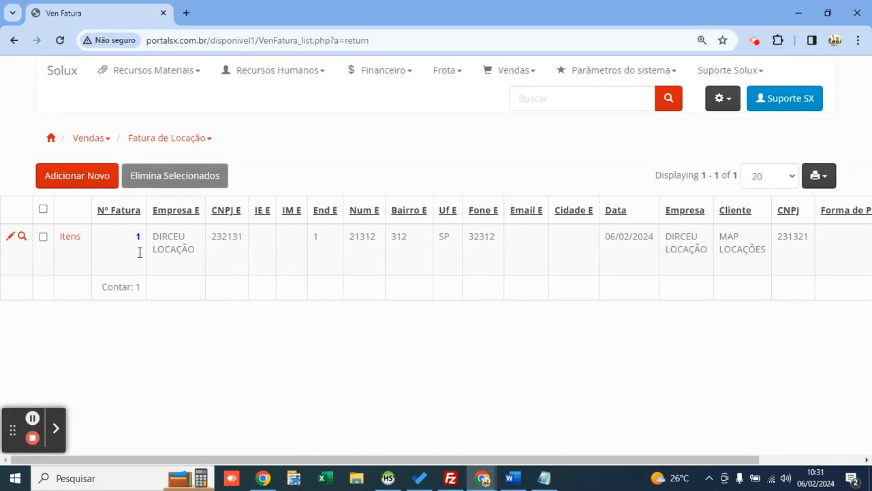
left_click(65, 241)
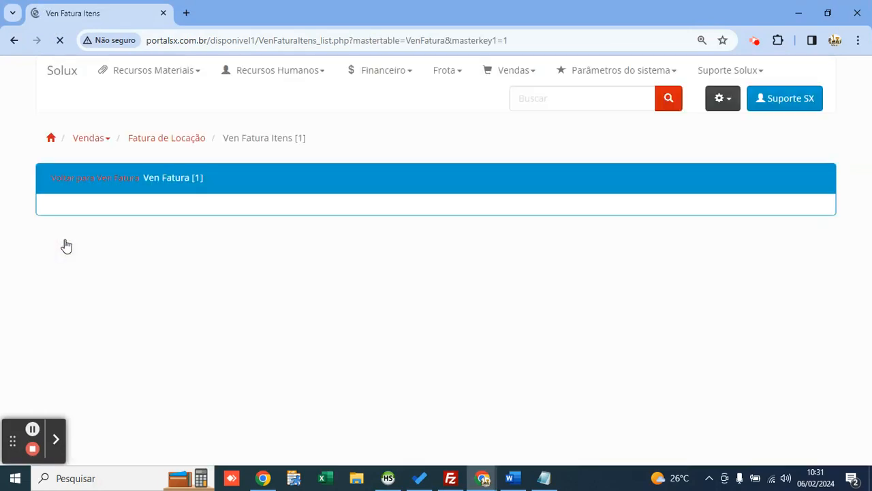
left_click(68, 350)
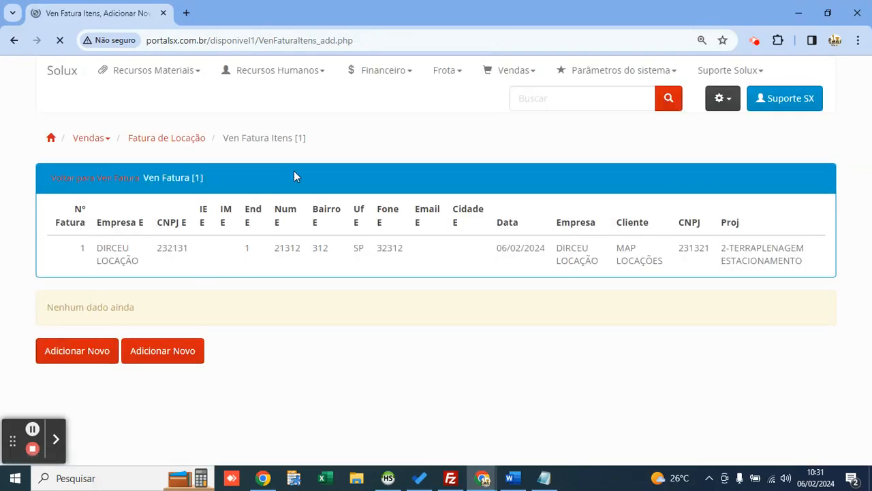